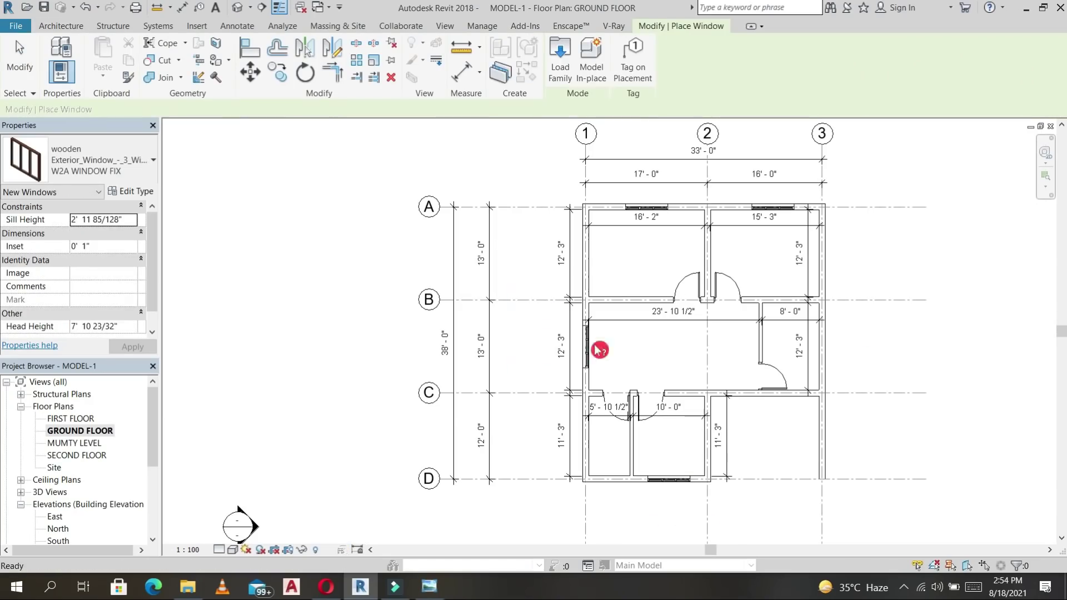
# Look over the finished ground-floor views, then bring up the PLAN reference image.
pyautogui.click(69, 238)
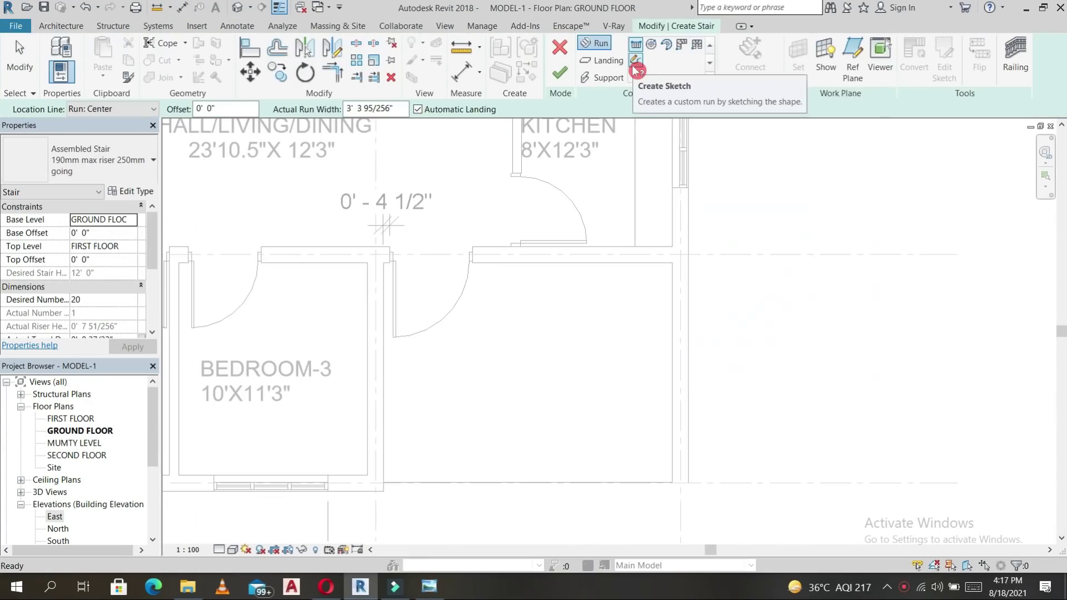
pyautogui.click(636, 69)
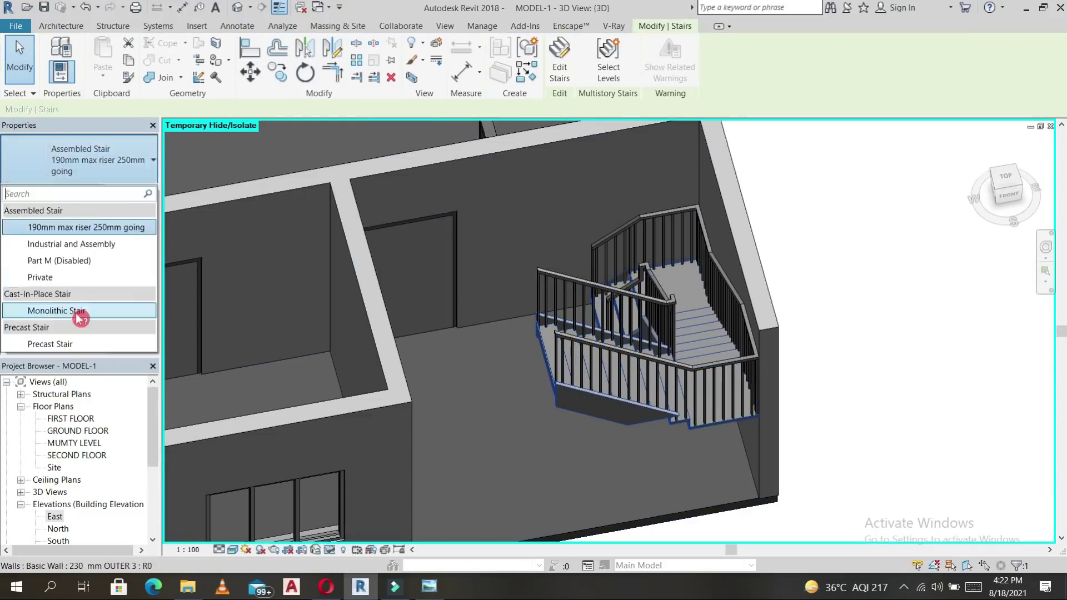
pyautogui.click(527, 326)
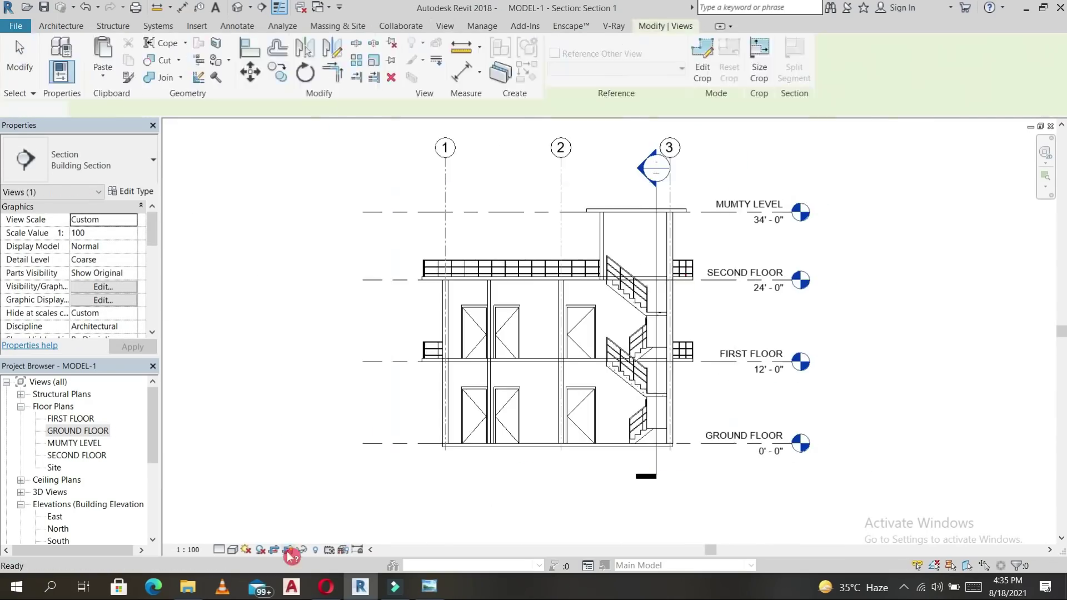
pyautogui.rightClick(584, 215)
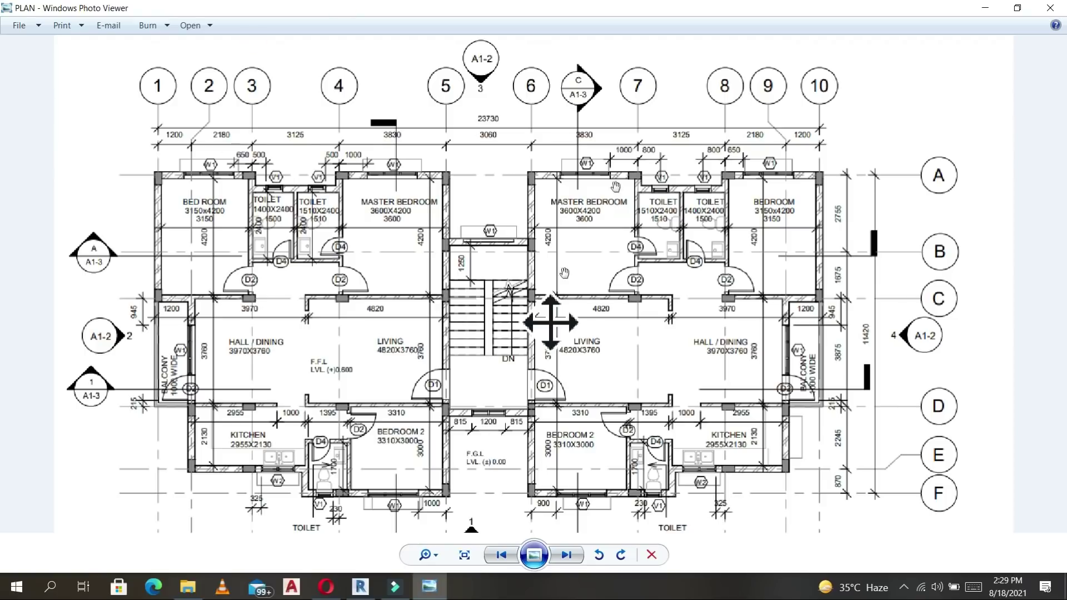
# Advance to the SECTION image, zoom in to inspect it, then advance to the ELEVATION image.
pyautogui.click(572, 558)
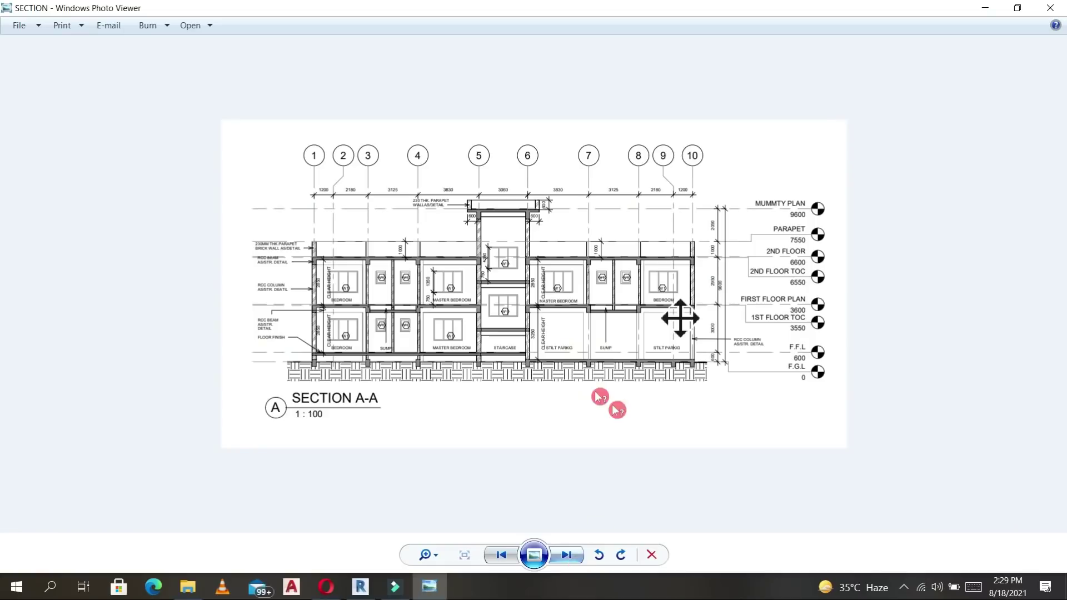
pyautogui.scroll(2, 378, 367)
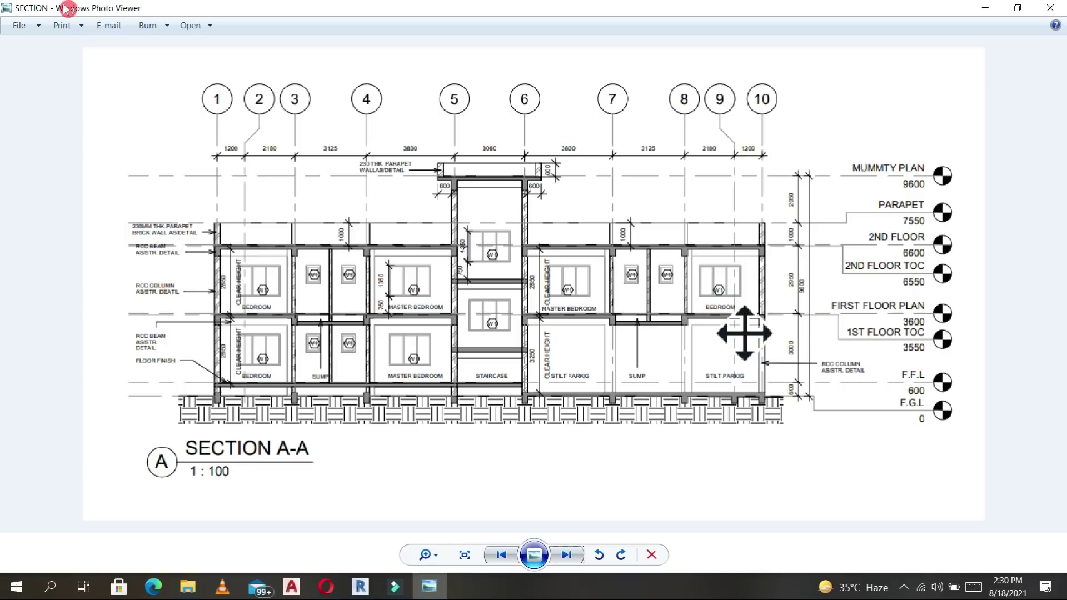
pyautogui.click(568, 556)
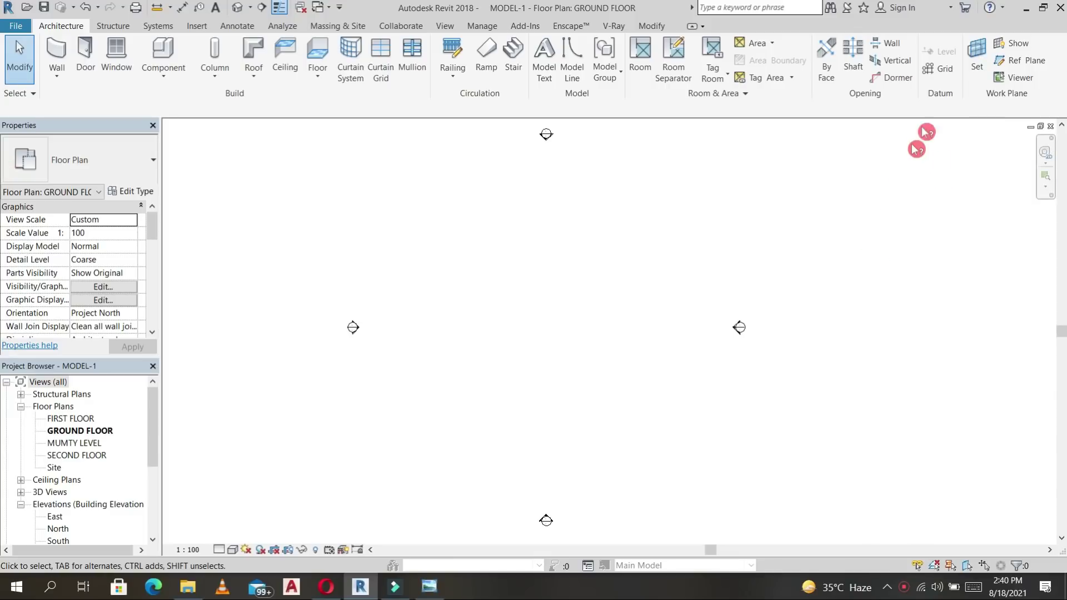
# Open the GROUND FLOOR plan and draw vertical grid line 1.
pyautogui.doubleClick(55, 517)
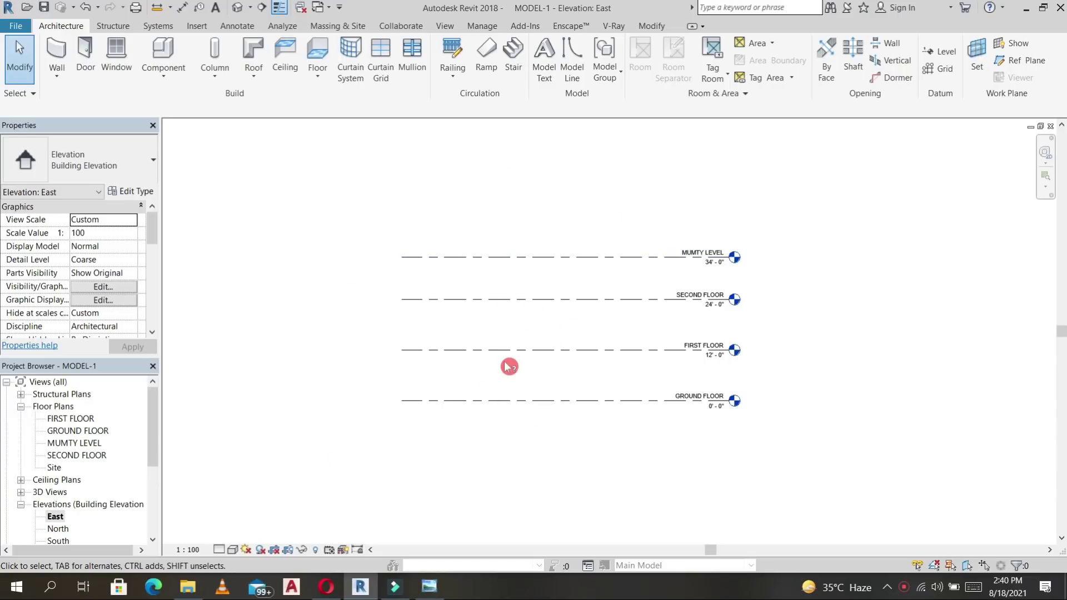
pyautogui.doubleClick(81, 431)
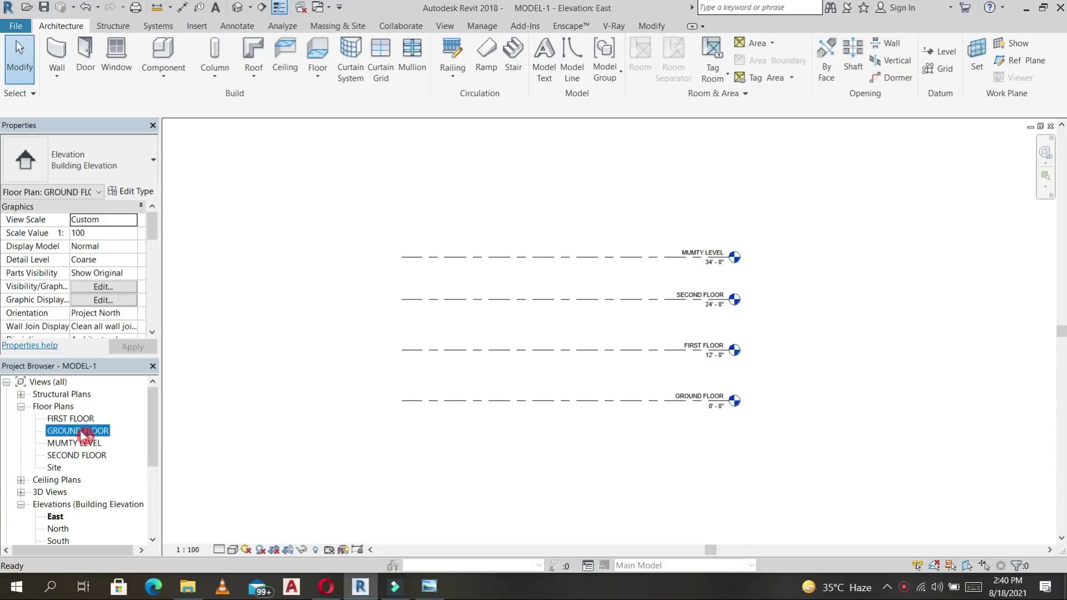
pyautogui.click(941, 69)
pyautogui.click(466, 203)
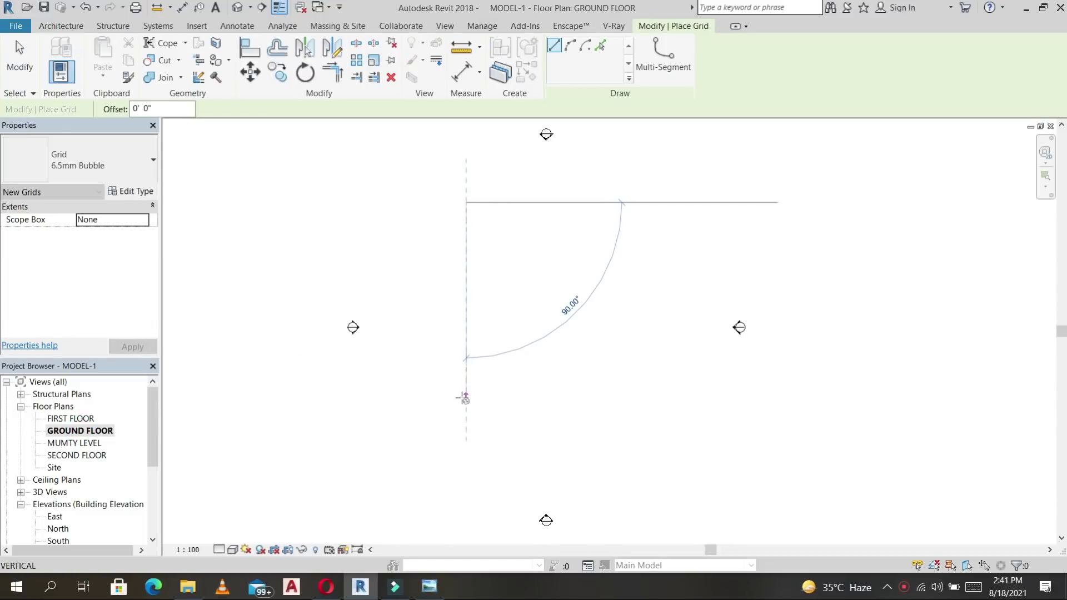
pyautogui.click(466, 399)
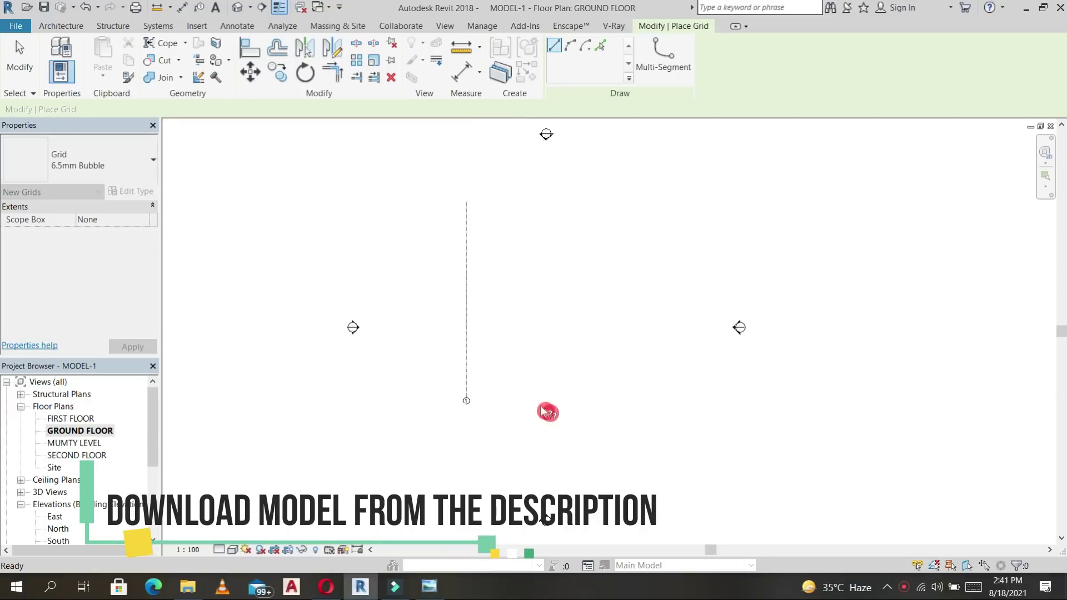
pyautogui.press('Escape')
pyautogui.press('Escape')
# Copy grid 1 twice at 15' spacing to create grids 2 and 3.
pyautogui.click(466, 275)
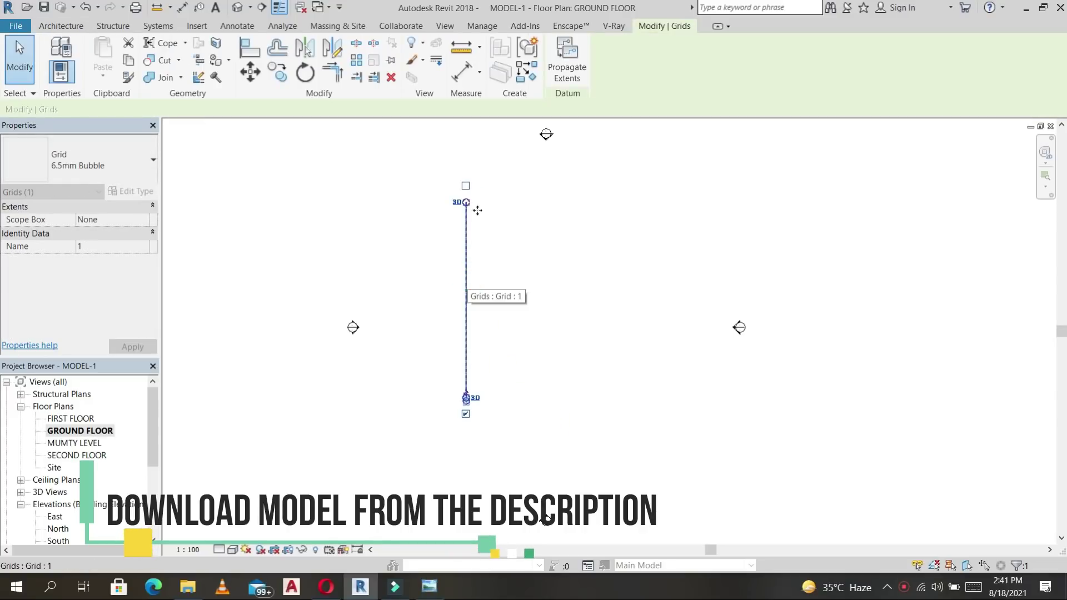
pyautogui.scroll(4, 468, 401)
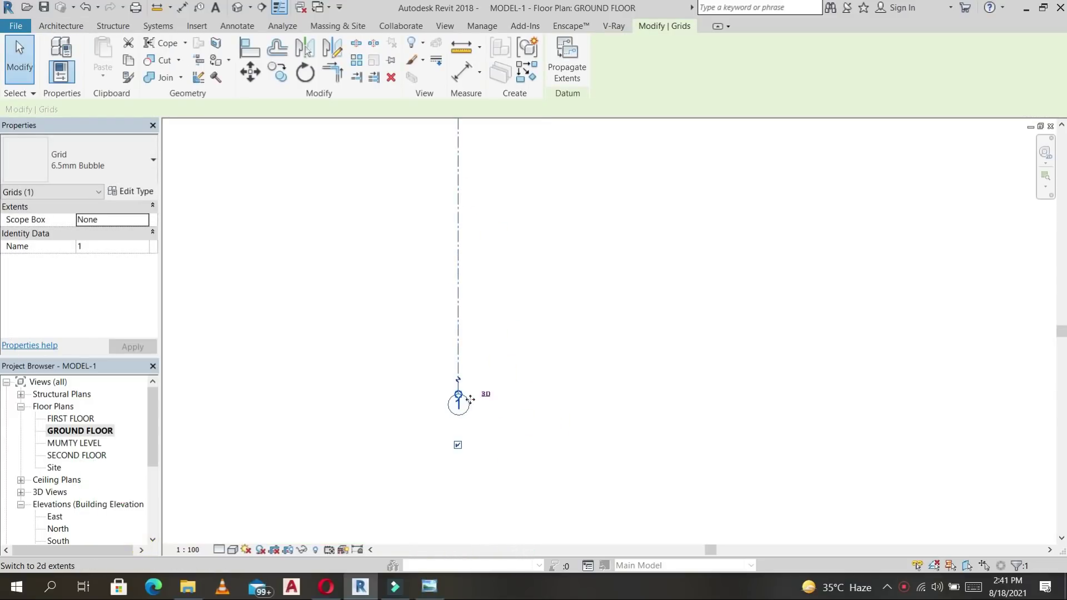
pyautogui.scroll(-4, 452, 487)
pyautogui.press('c')
pyautogui.press('o')
pyautogui.click(456, 204)
pyautogui.write("15'")
pyautogui.press('Return')
pyautogui.click(591, 273)
pyautogui.write('15')
pyautogui.press('Return')
pyautogui.click(734, 187)
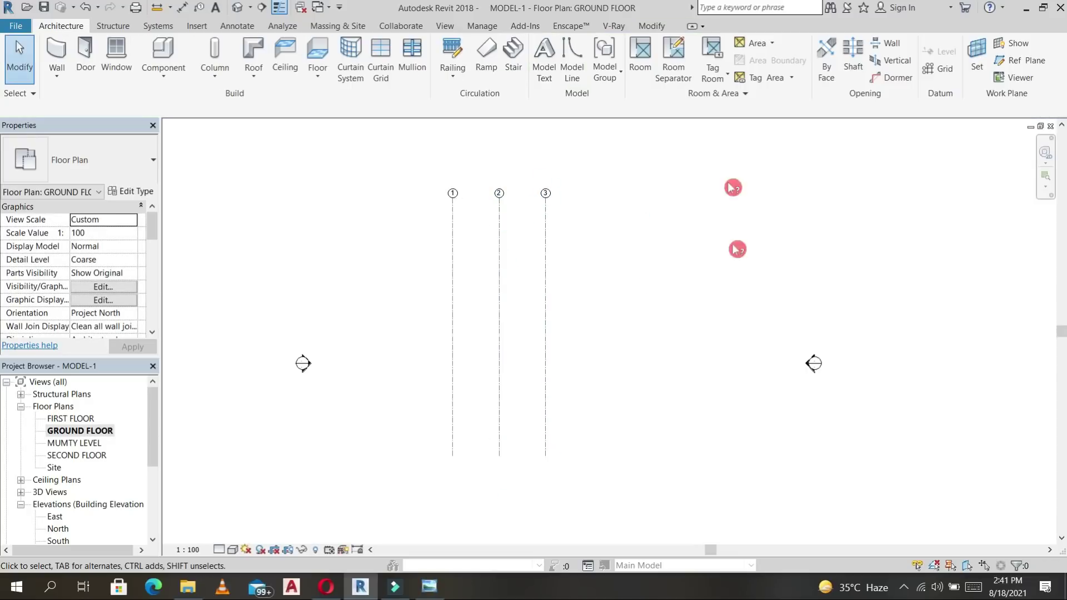
# Draw a horizontal grid line and relabel its bubble A.
pyautogui.click(948, 78)
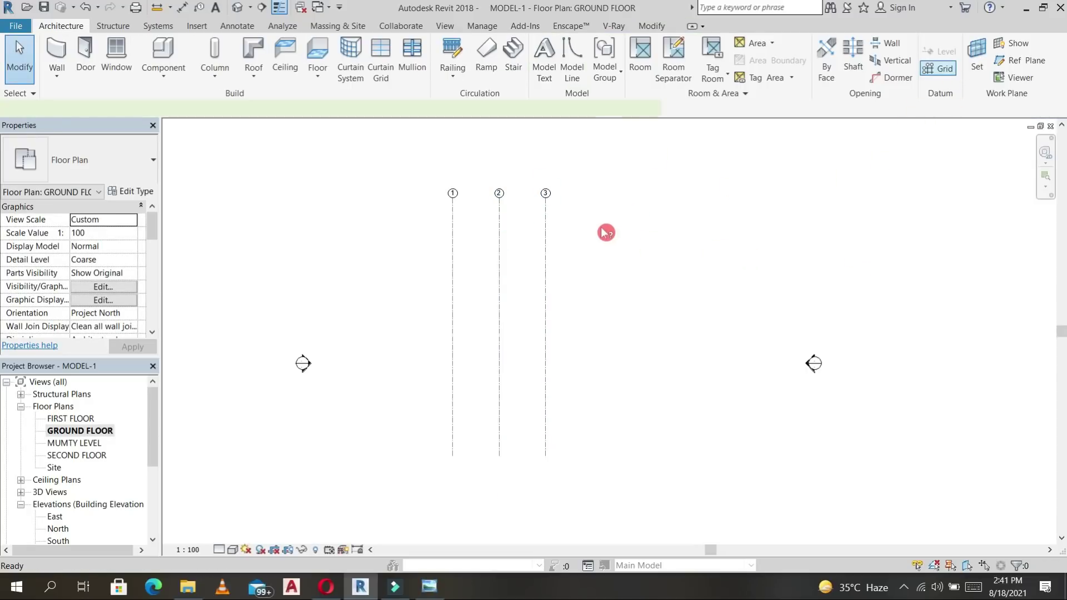
pyautogui.click(398, 228)
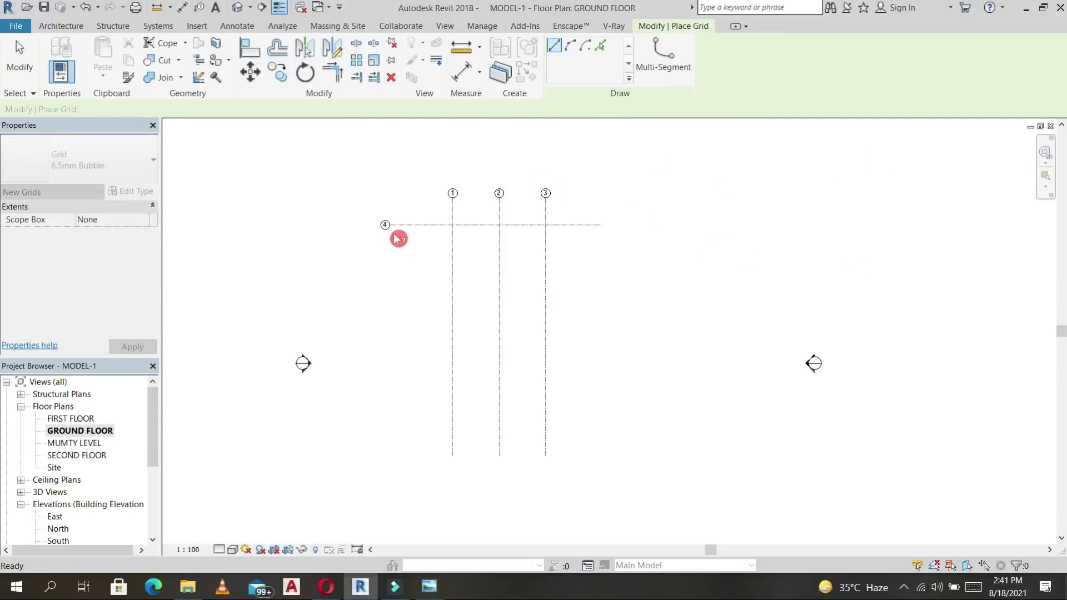
pyautogui.press('Escape')
pyautogui.press('Escape')
pyautogui.scroll(5, 392, 232)
pyautogui.click(373, 212)
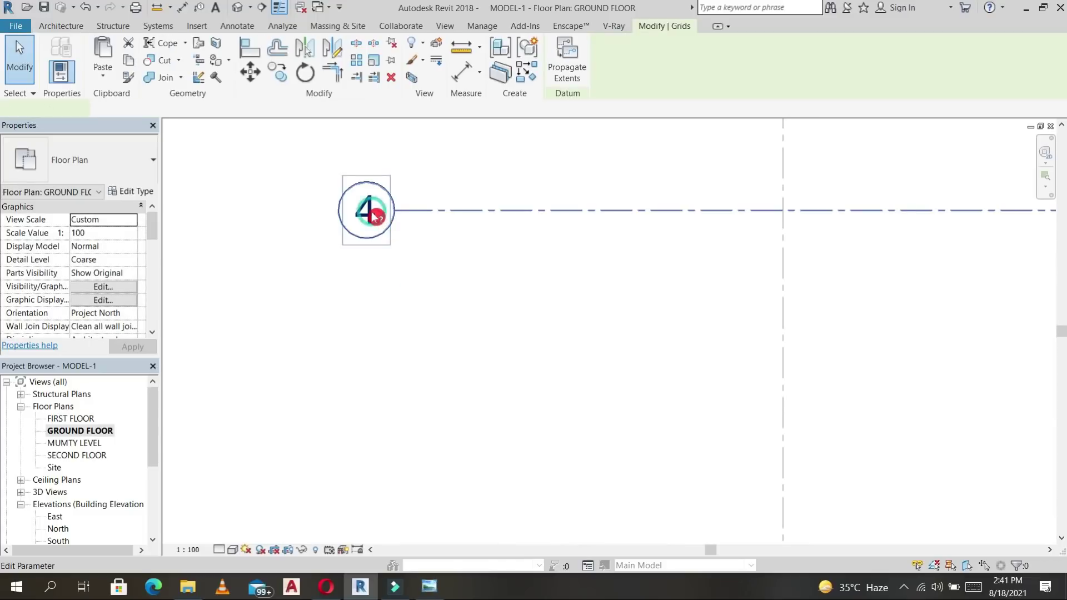
pyautogui.click(373, 212)
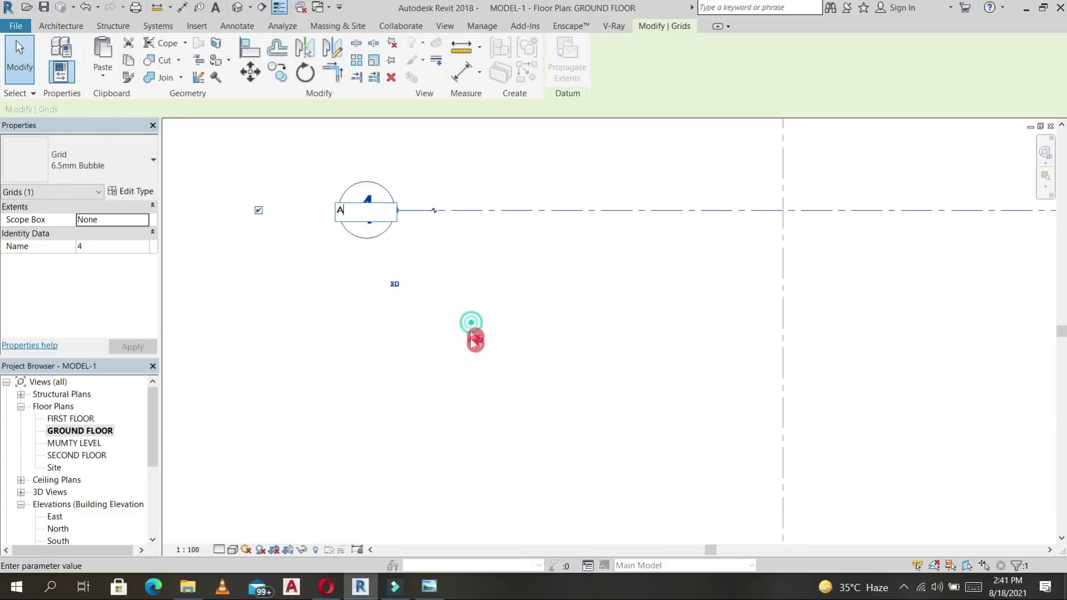
pyautogui.press('Return')
pyautogui.scroll(-5, 476, 350)
pyautogui.press('Escape')
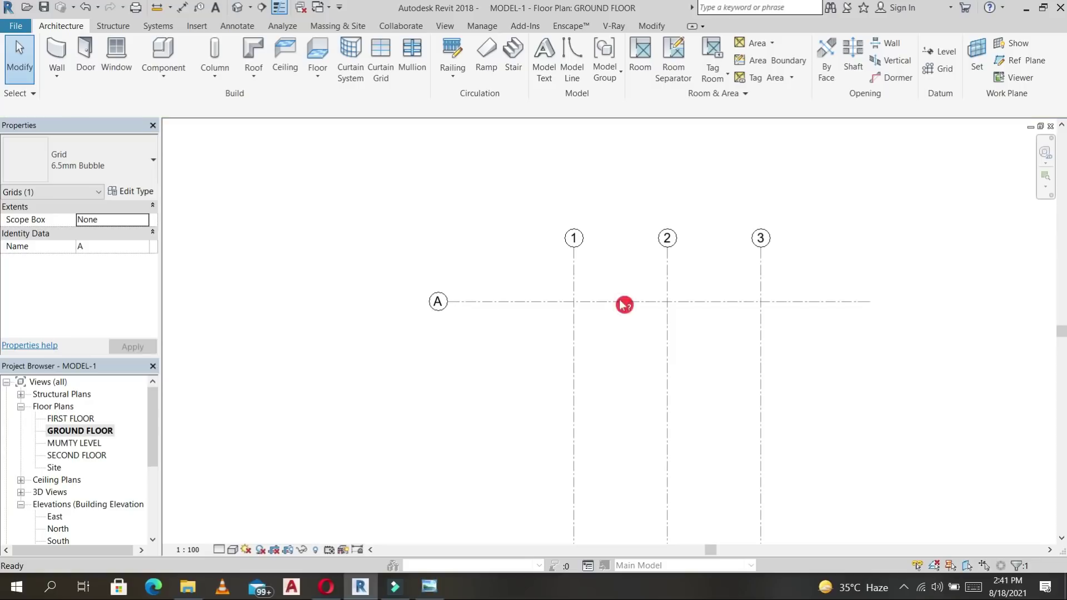
# Copy the horizontal grid down 13' twice to create grids B and C.
pyautogui.click(625, 305)
pyautogui.write('ro')
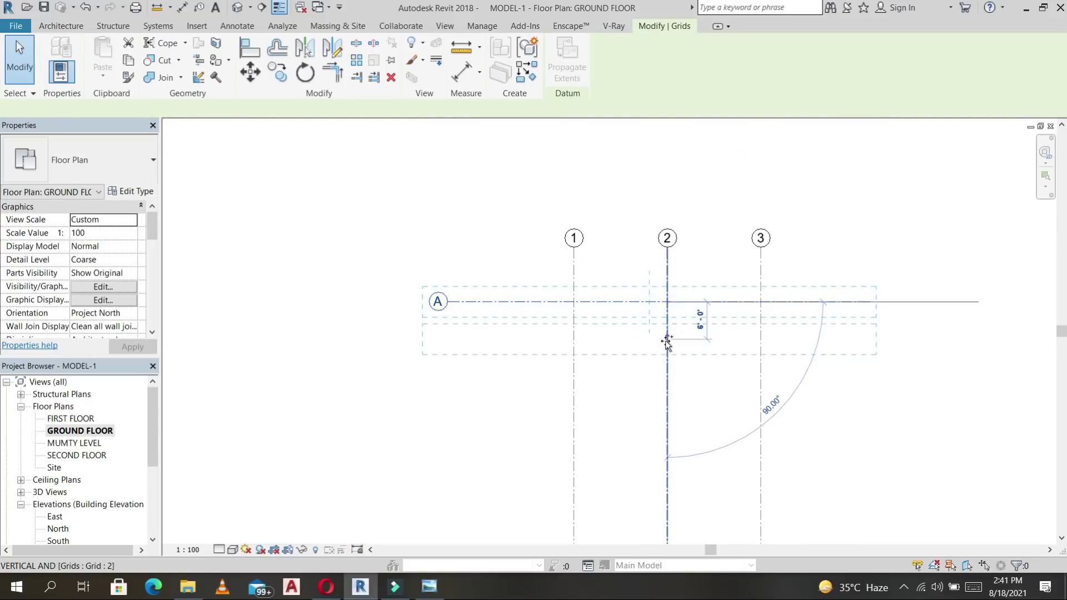
pyautogui.write('co13')
pyautogui.press('Return')
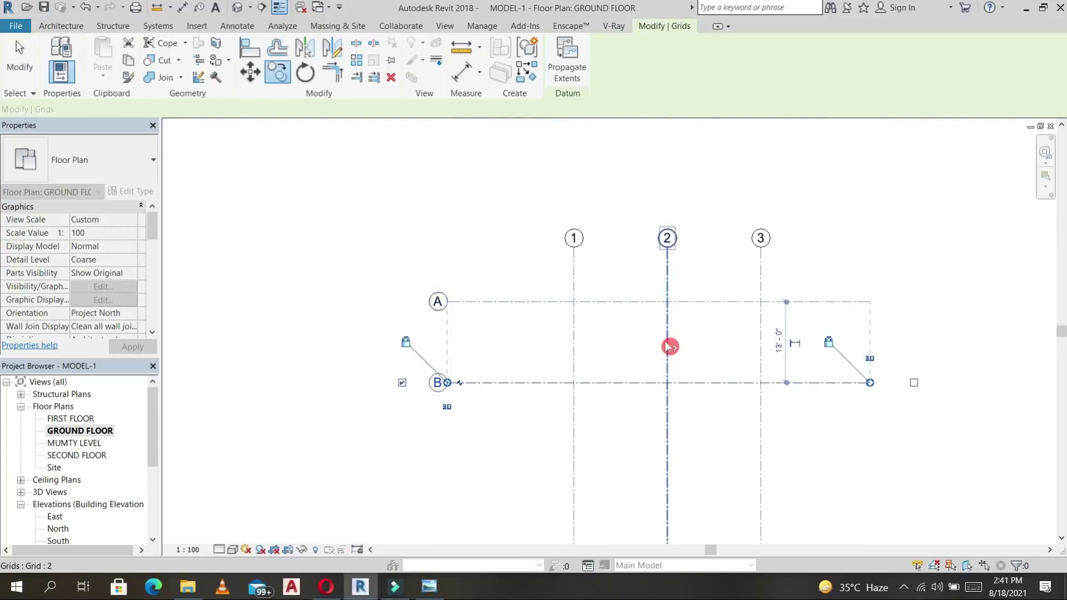
pyautogui.click(478, 411)
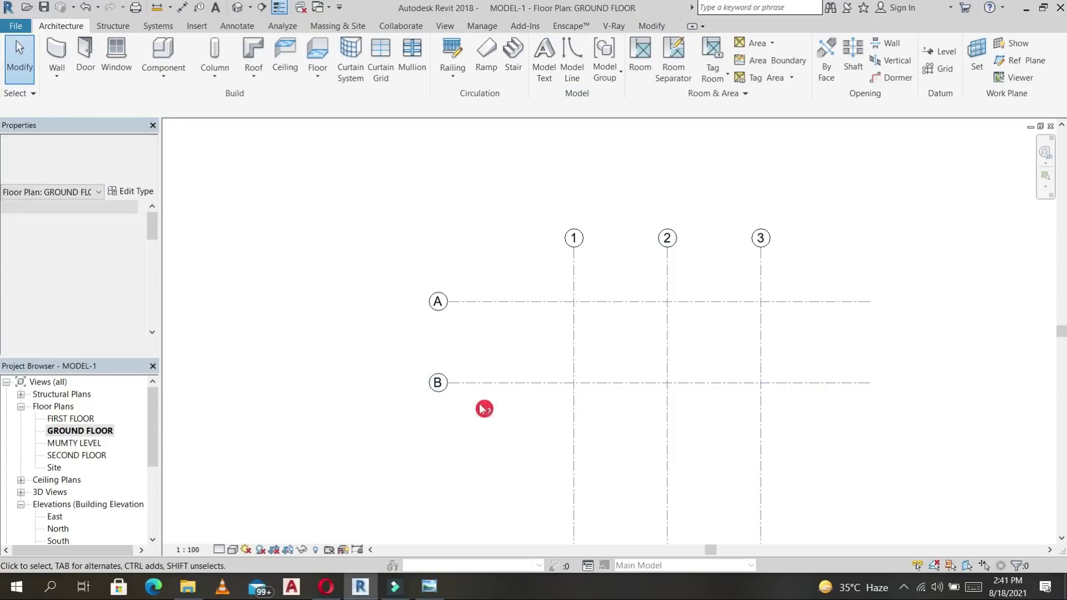
pyautogui.scroll(-3, 491, 365)
pyautogui.click(474, 301)
pyautogui.press('c')
pyautogui.press('o')
pyautogui.click(468, 301)
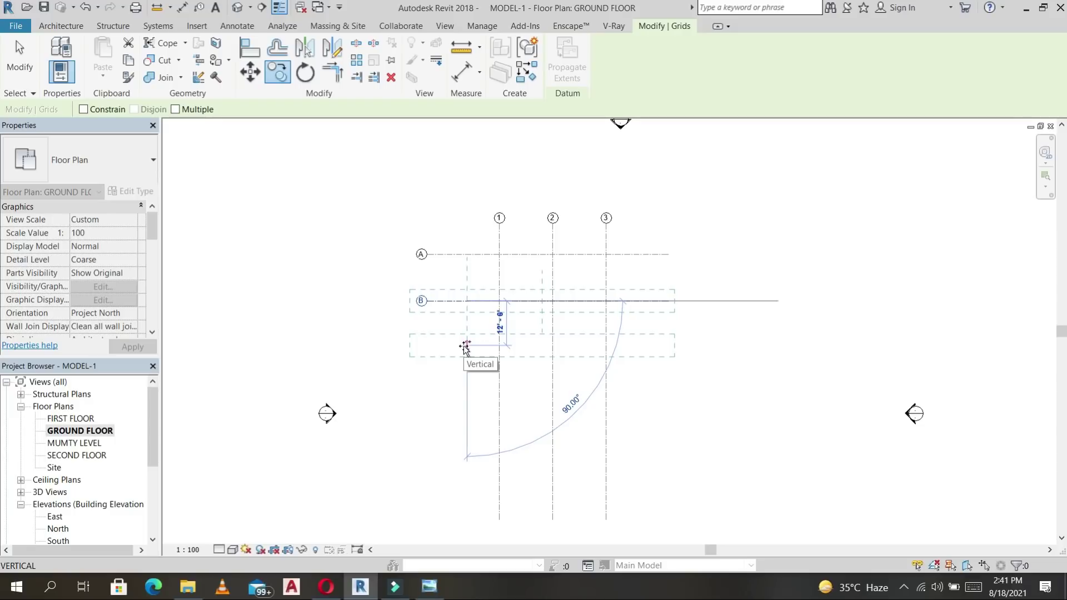
pyautogui.press('Return')
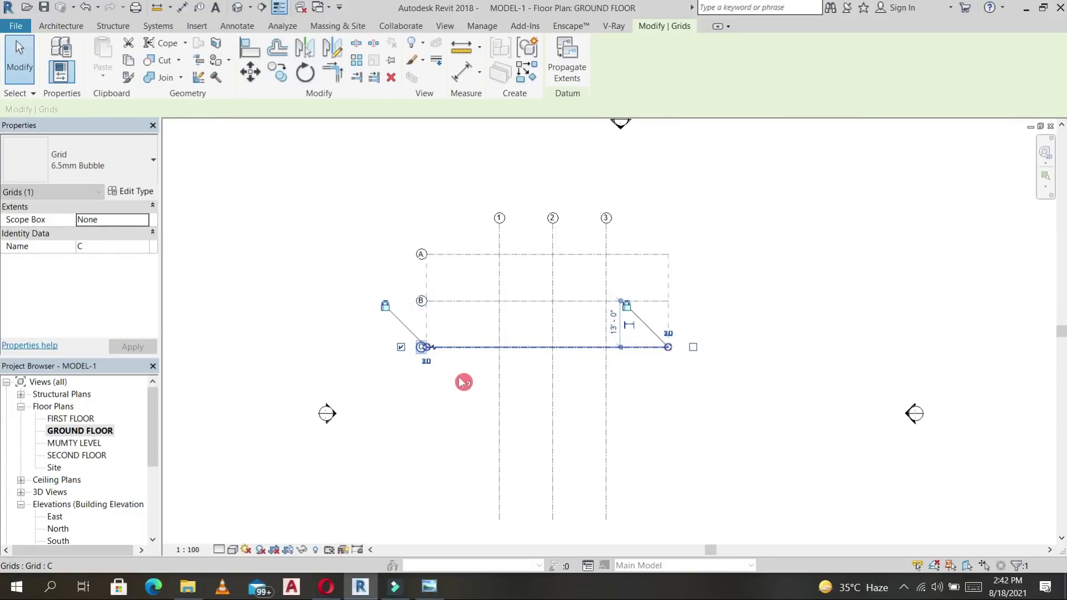
# Copy grid C down 12' to create grid D.
pyautogui.click(461, 378)
pyautogui.click(477, 349)
pyautogui.press('r')
pyautogui.press('o')
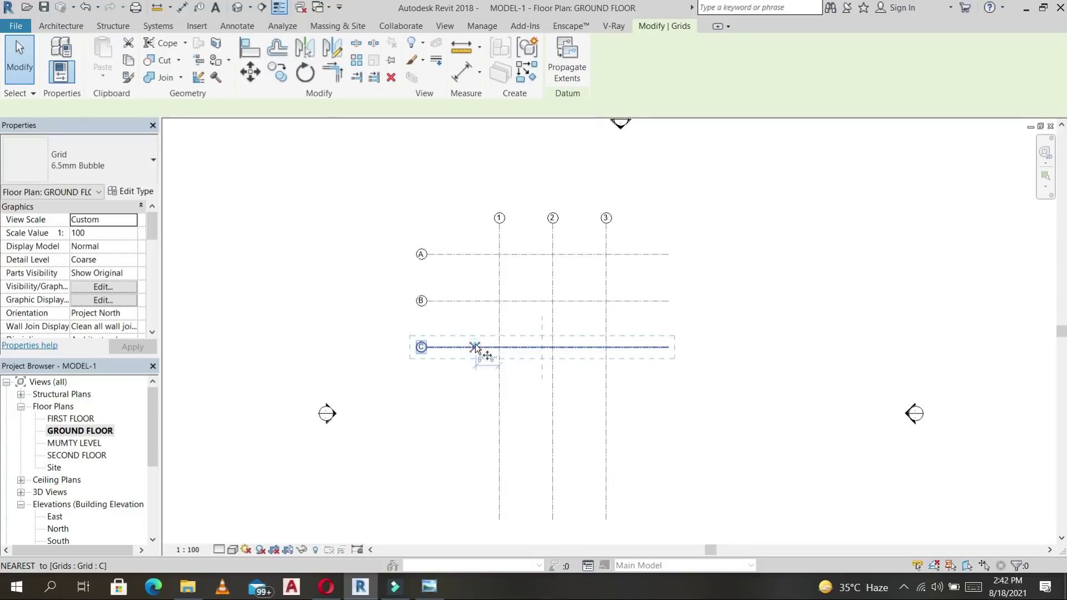
pyautogui.write('12')
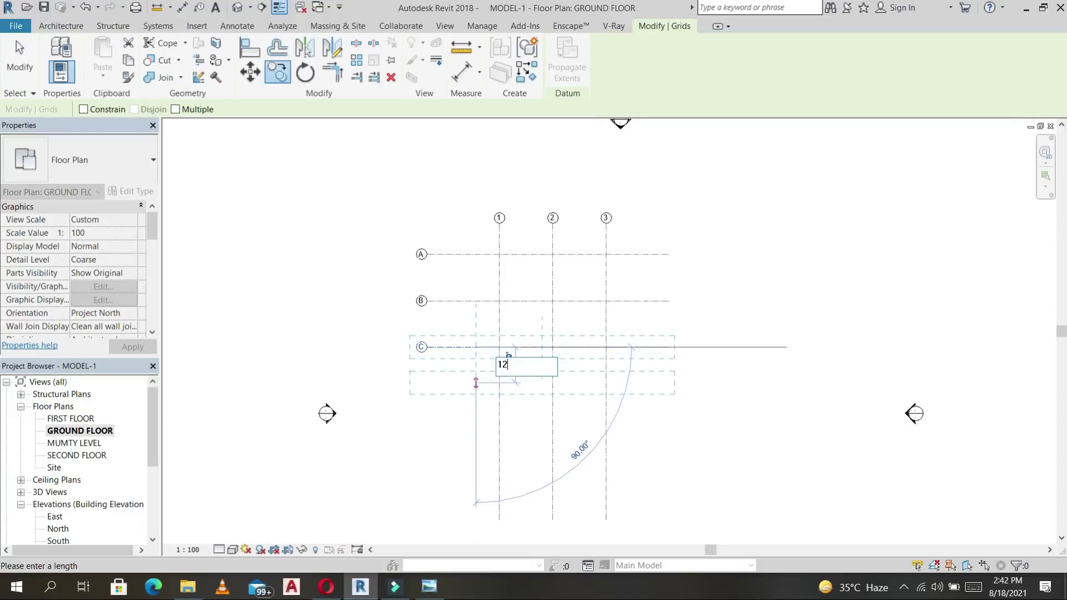
pyautogui.press('Return')
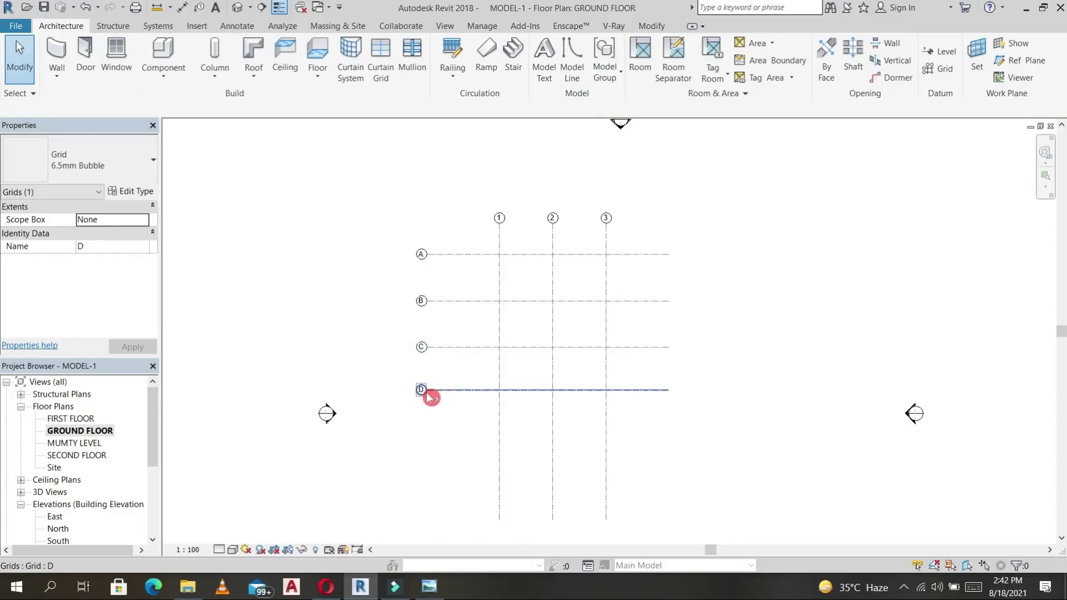
pyautogui.press('Escape')
pyautogui.scroll(3, 482, 358)
# Dimension grids A–D with an aligned 13', 13', 12' dimension string.
pyautogui.press('d')
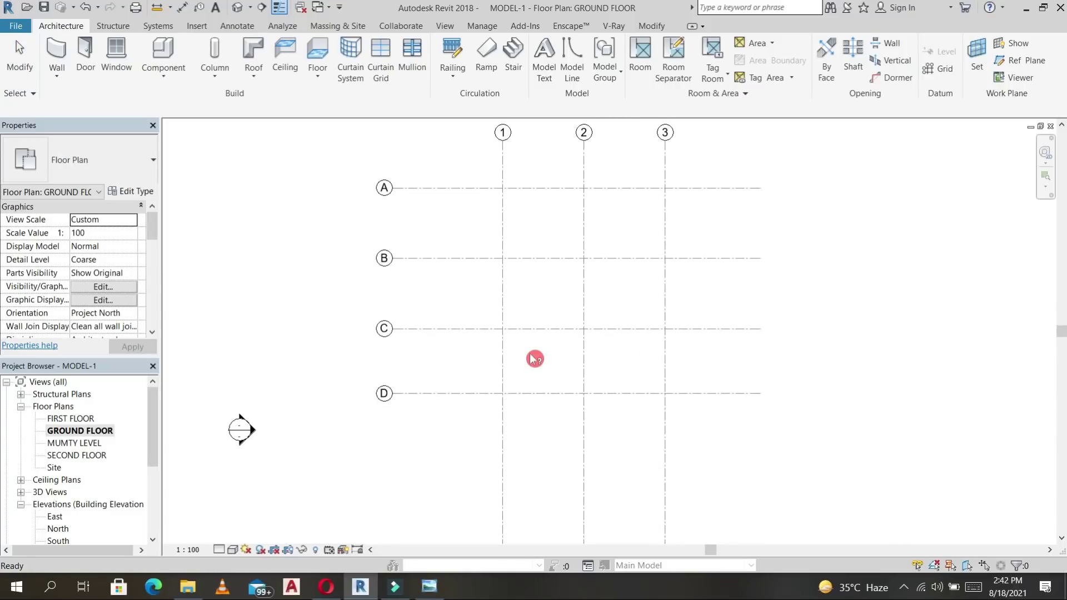
pyautogui.press('i')
pyautogui.click(410, 188)
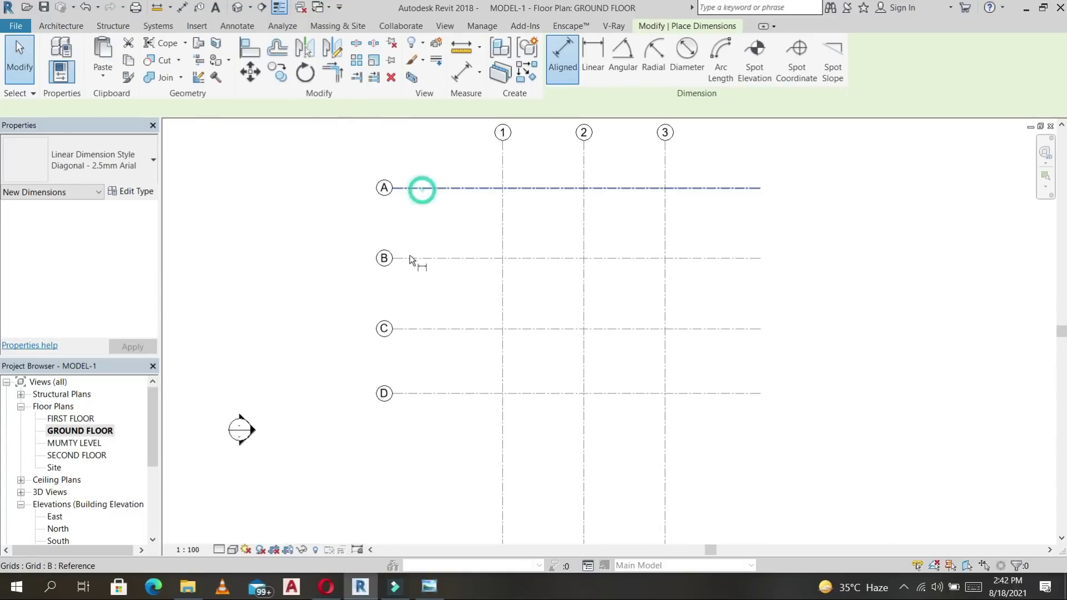
pyautogui.click(409, 257)
pyautogui.click(411, 329)
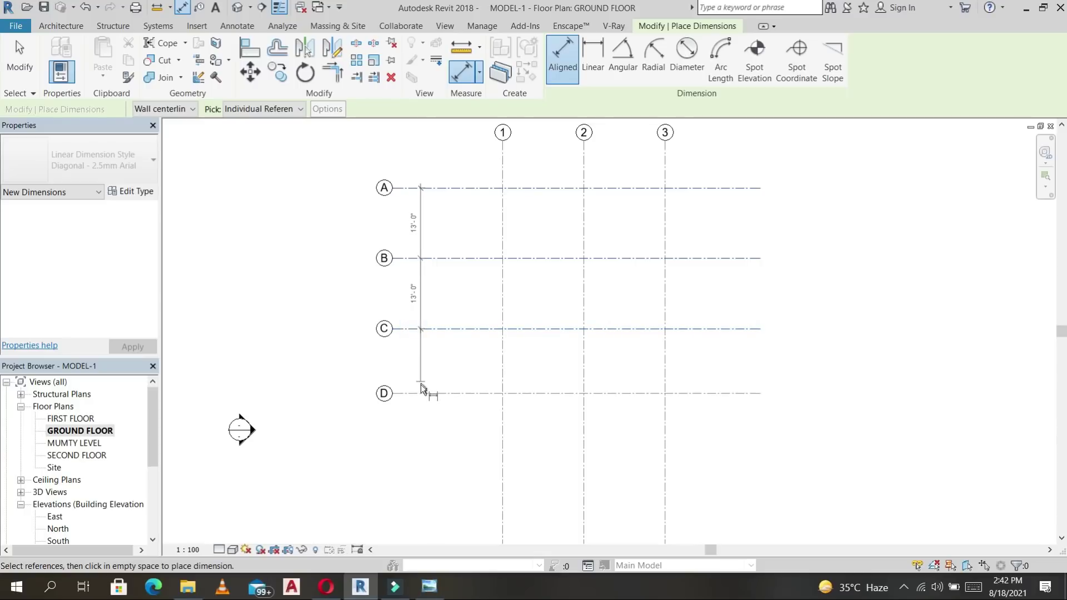
pyautogui.click(422, 394)
pyautogui.click(430, 363)
pyautogui.moveTo(430, 362); pyautogui.dragTo(412, 388, button='middle')
# Add a spacing dimension string across grids 1–3 plus an overall dimension above it.
pyautogui.click(486, 184)
pyautogui.click(566, 197)
pyautogui.click(648, 201)
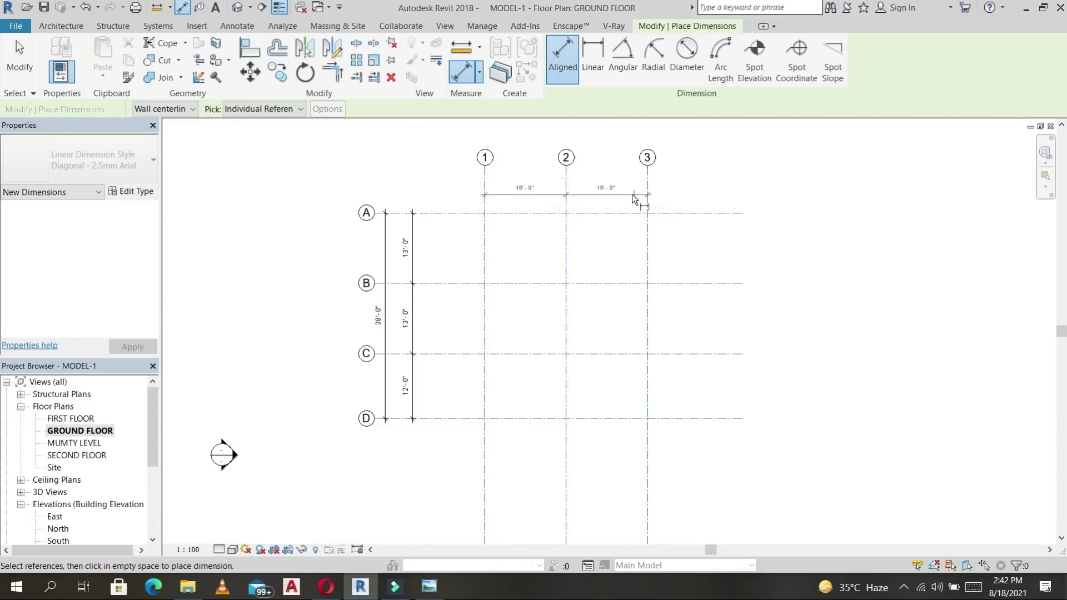
pyautogui.click(634, 195)
pyautogui.click(486, 175)
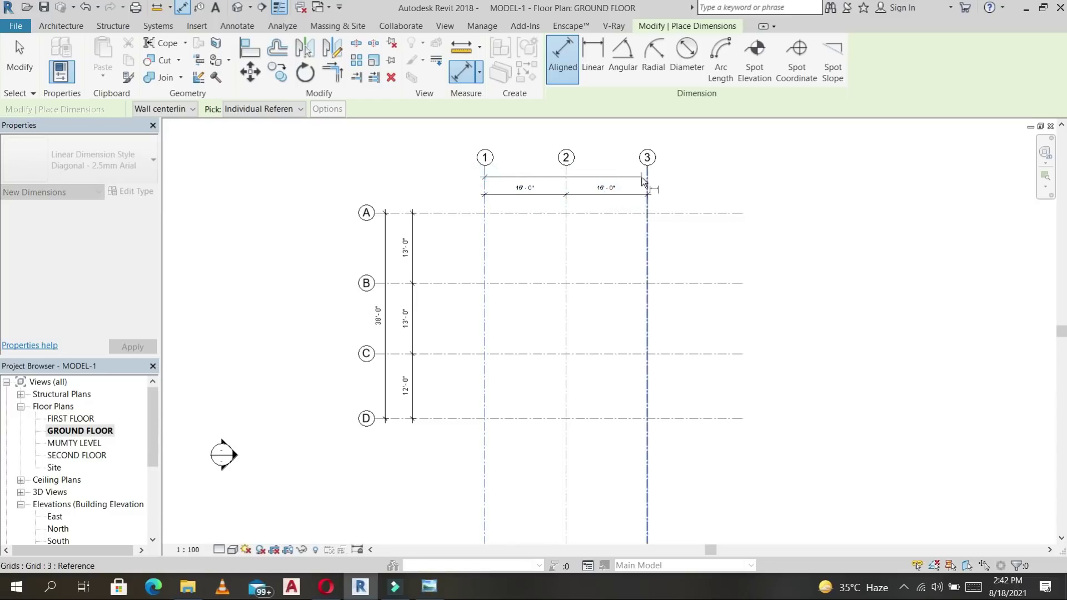
pyautogui.click(642, 177)
pyautogui.click(625, 177)
pyautogui.scroll(-2, 640, 222)
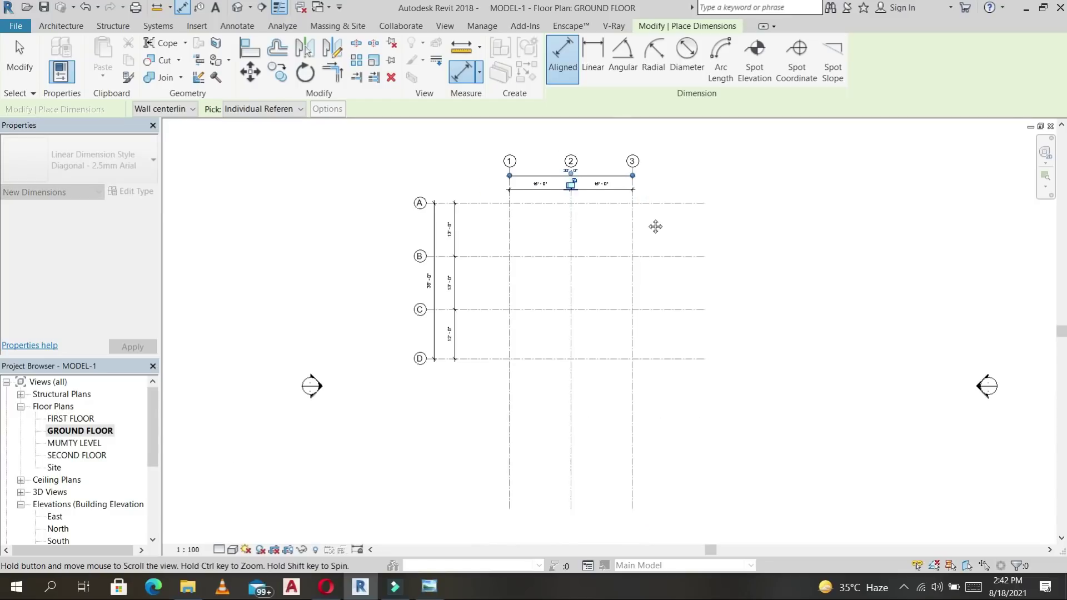
pyautogui.press('Escape')
pyautogui.press('Escape')
# Shorten the lower ends of grids 1–3 and ready the 230 mm OUTER 3 wall type.
pyautogui.click(627, 401)
pyautogui.moveTo(627, 492); pyautogui.dragTo(628, 397)
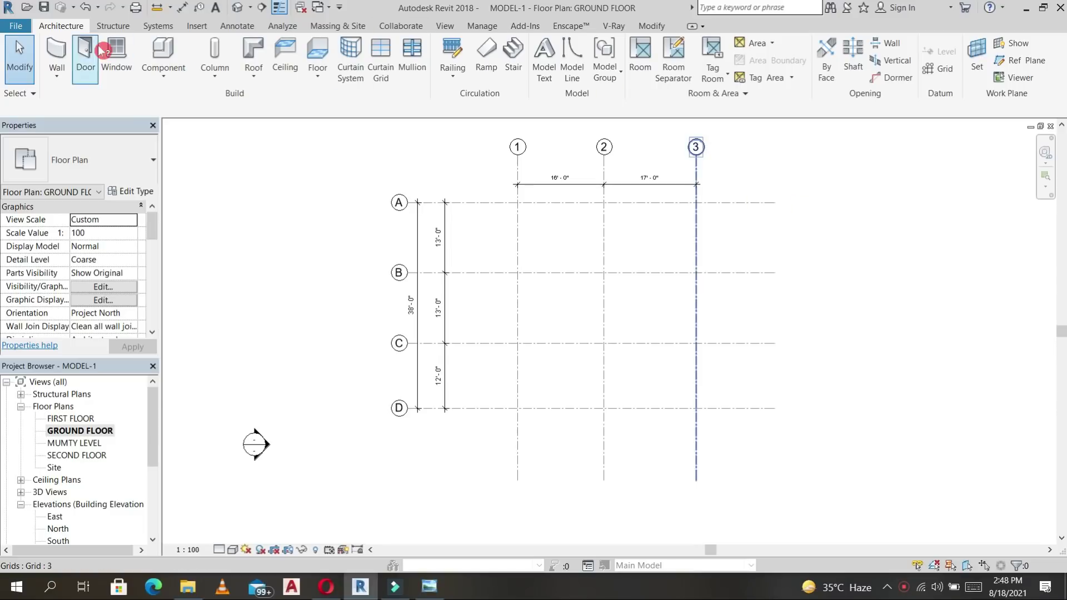
pyautogui.click(59, 51)
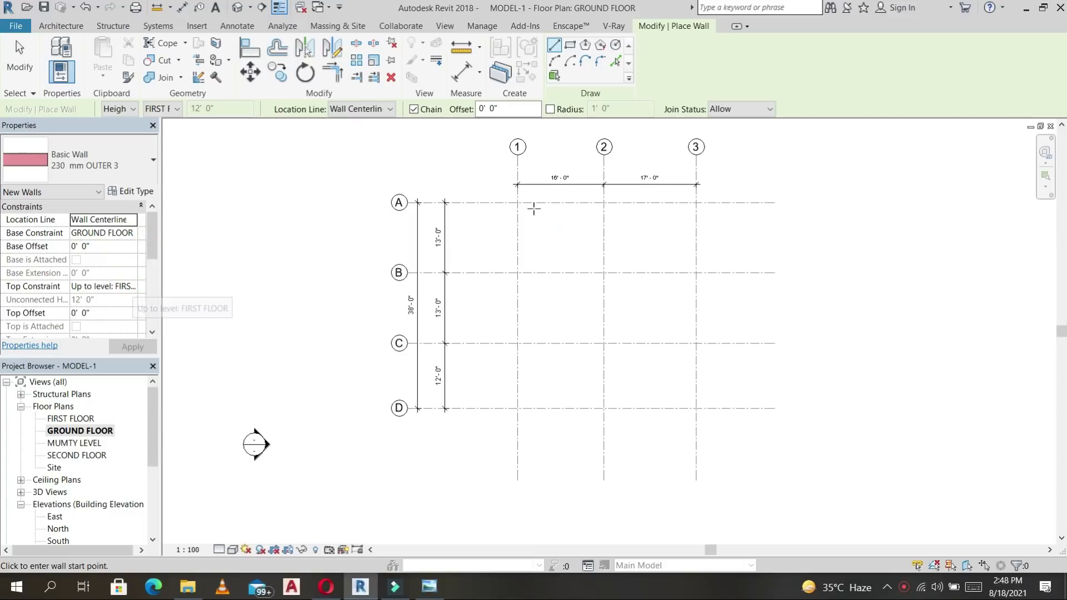
# Draw 230 mm OUTER 3 walls along grids A, 1, B and C.
pyautogui.click(518, 203)
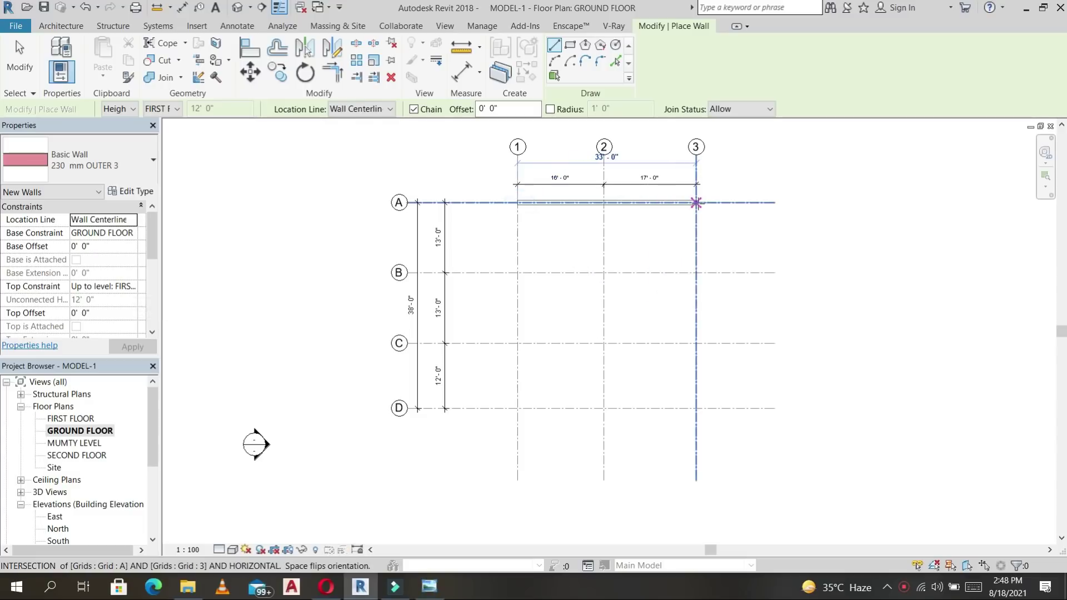
pyautogui.click(696, 202)
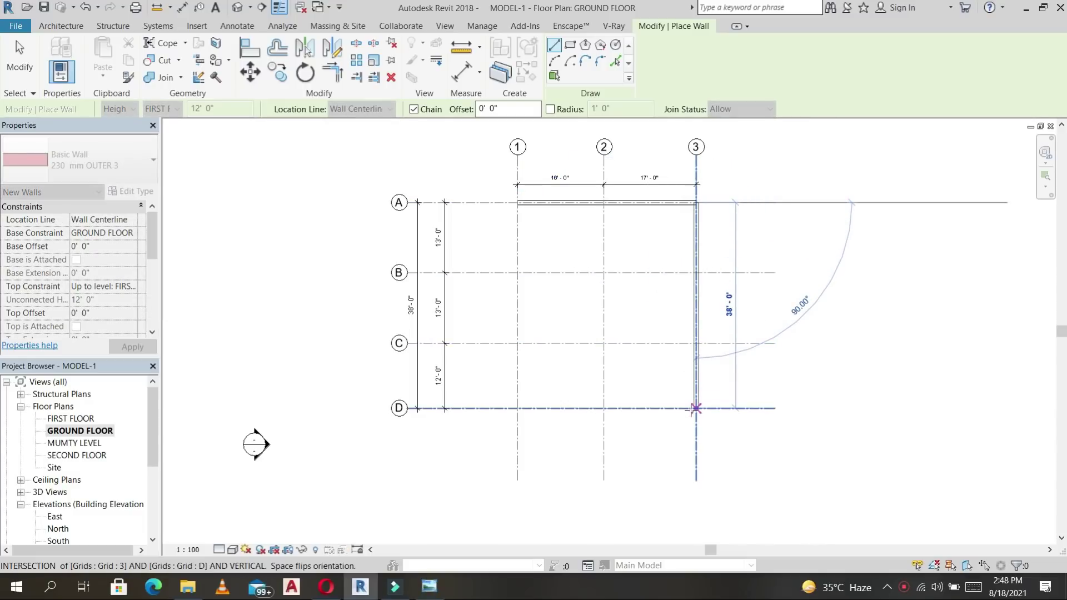
pyautogui.press('Escape')
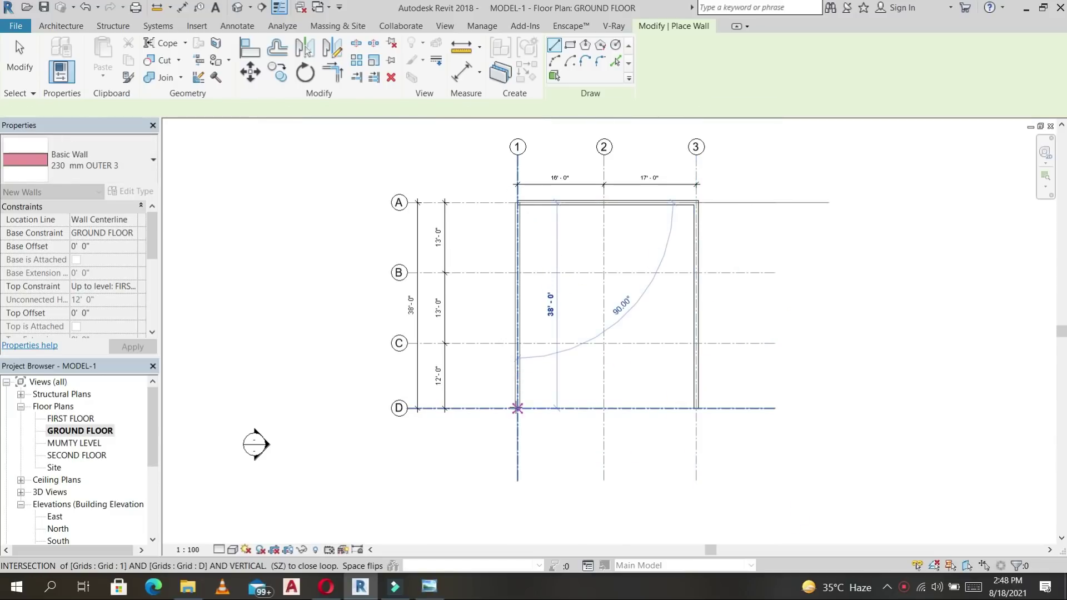
pyautogui.click(517, 408)
pyautogui.rightClick(552, 293)
pyautogui.click(523, 277)
pyautogui.click(696, 272)
pyautogui.press('Escape')
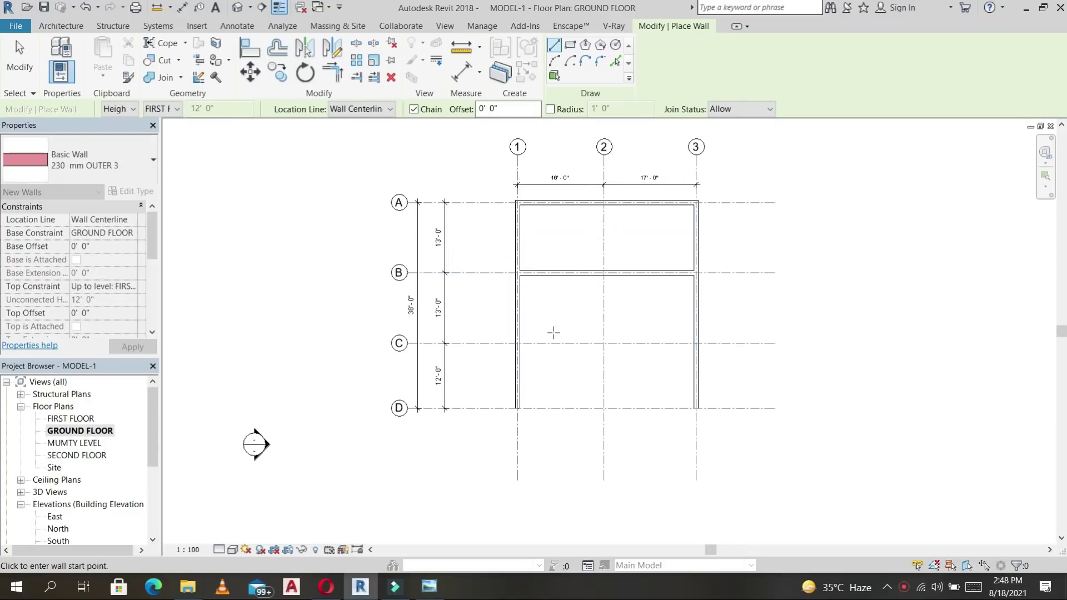
pyautogui.click(518, 343)
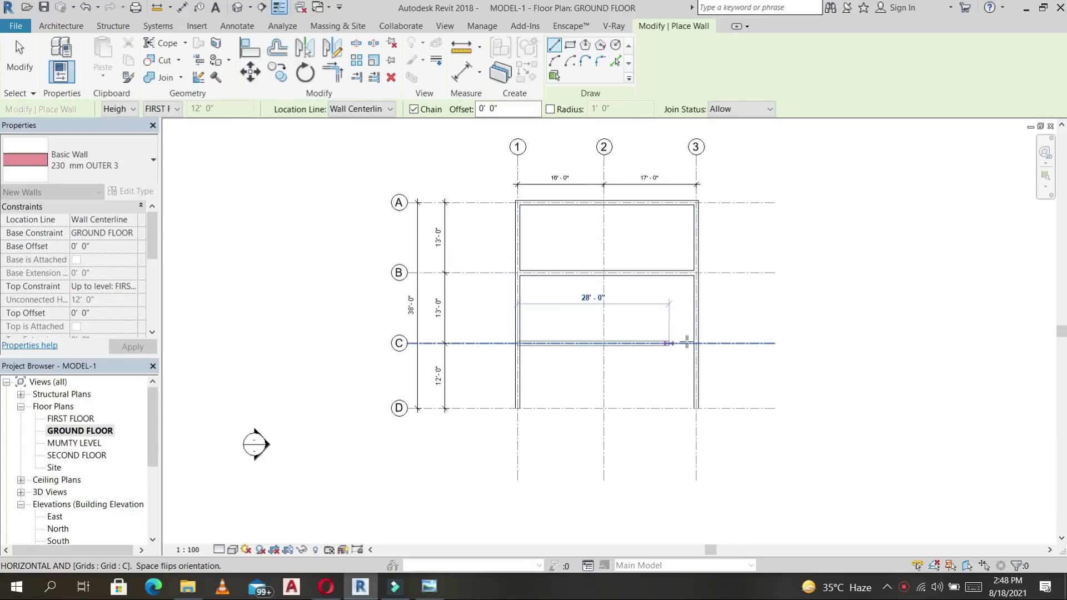
pyautogui.click(696, 344)
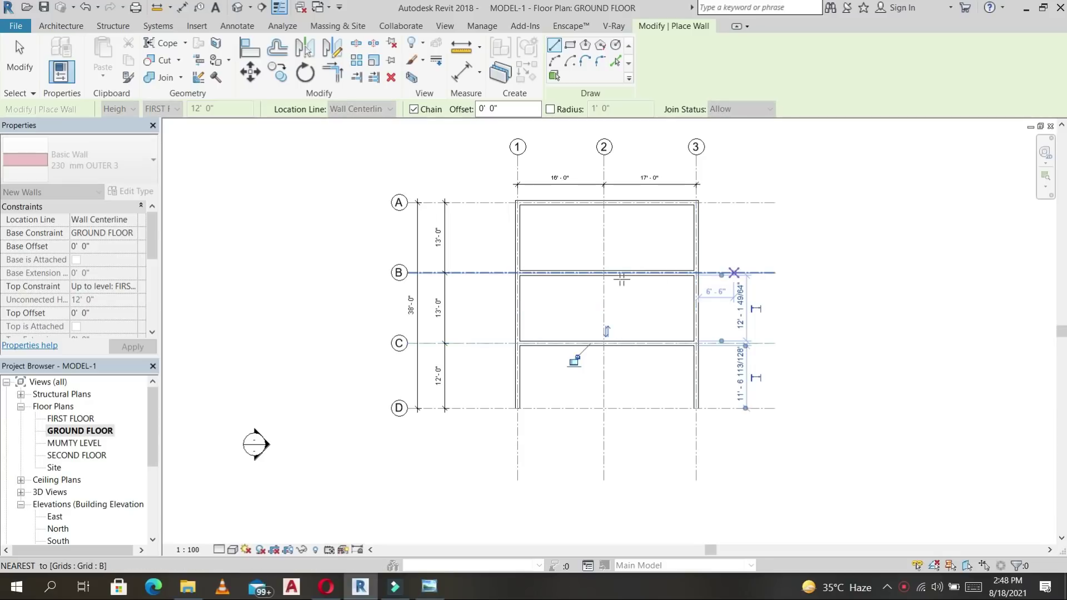
pyautogui.press('Escape')
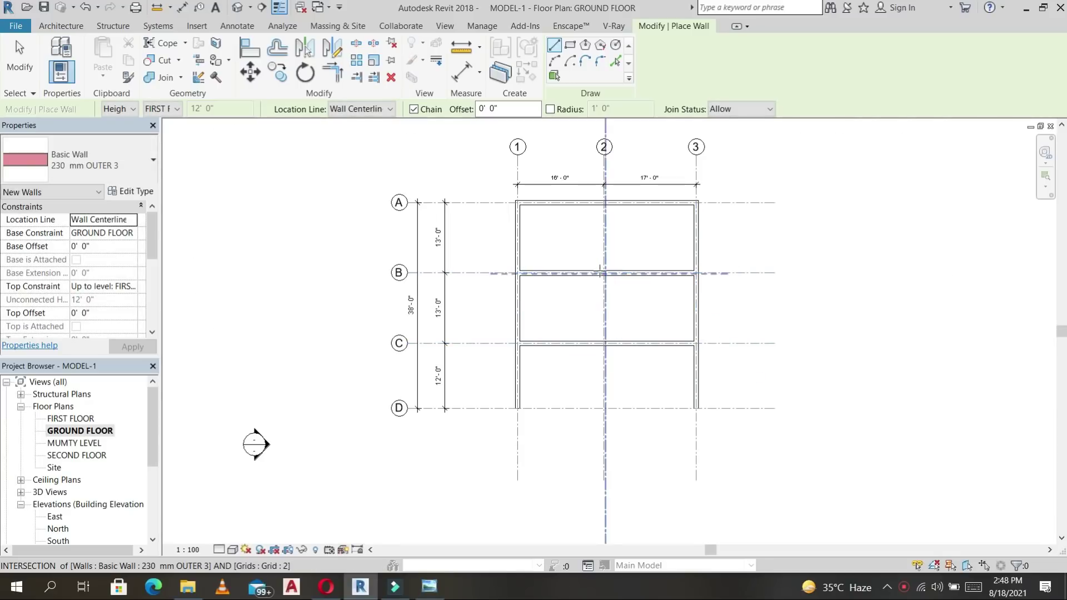
# Add partitions on grid 2 between A and B, and between the B and C walls.
pyautogui.scroll(4, 606, 273)
pyautogui.click(613, 276)
pyautogui.scroll(-3, 612, 236)
pyautogui.moveTo(613, 192); pyautogui.dragTo(611, 276, button='middle')
pyautogui.click(611, 251)
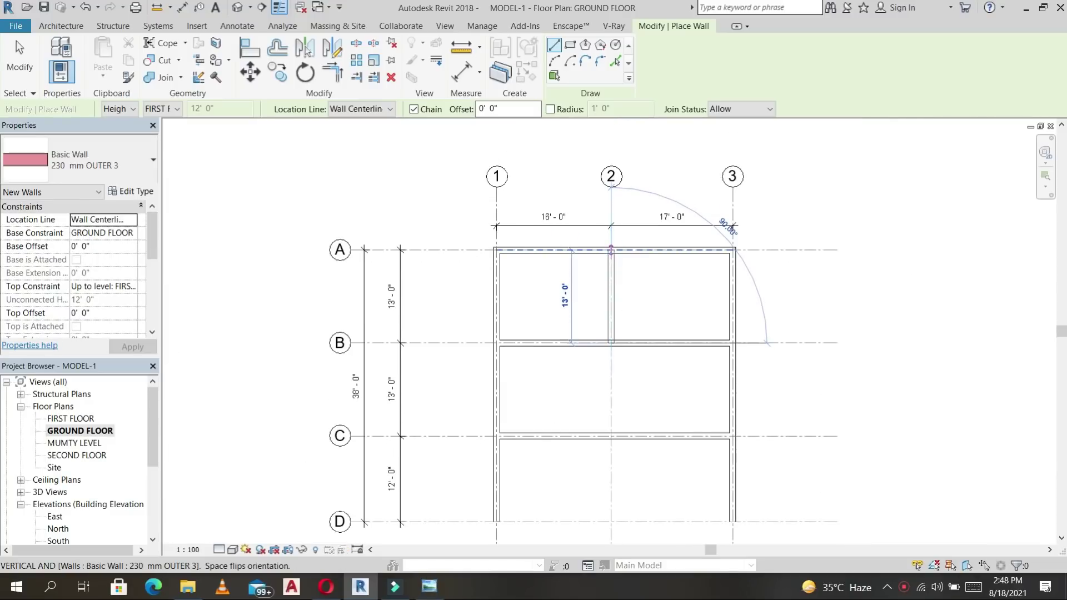
pyautogui.press('Escape')
pyautogui.press('Escape')
pyautogui.press('Escape')
pyautogui.scroll(-2, 665, 304)
pyautogui.moveTo(665, 305); pyautogui.dragTo(656, 226, button='middle')
pyautogui.click(614, 226)
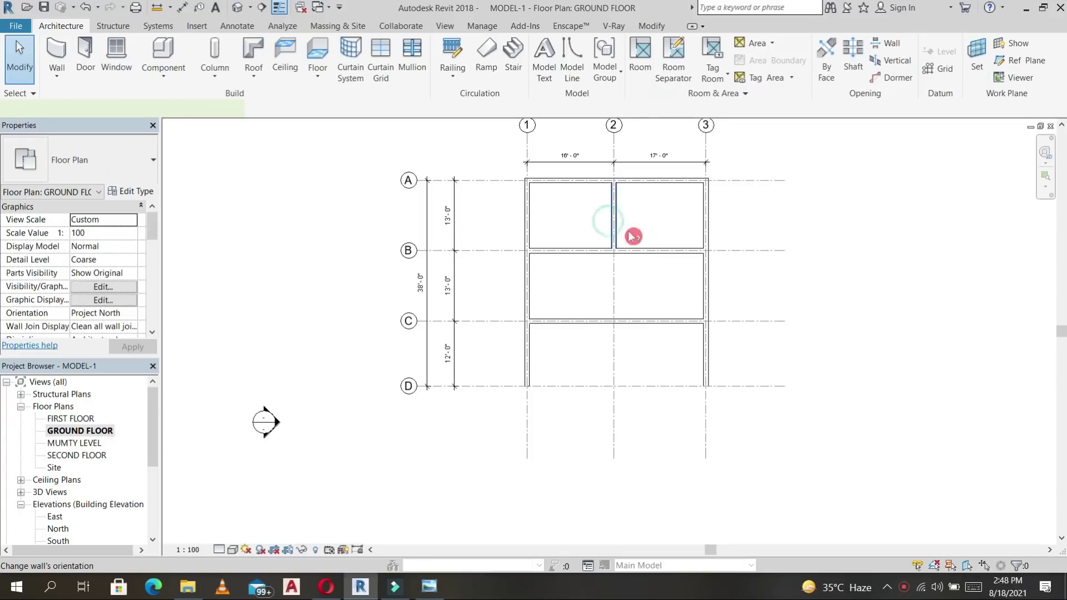
pyautogui.press('w')
pyautogui.press('a')
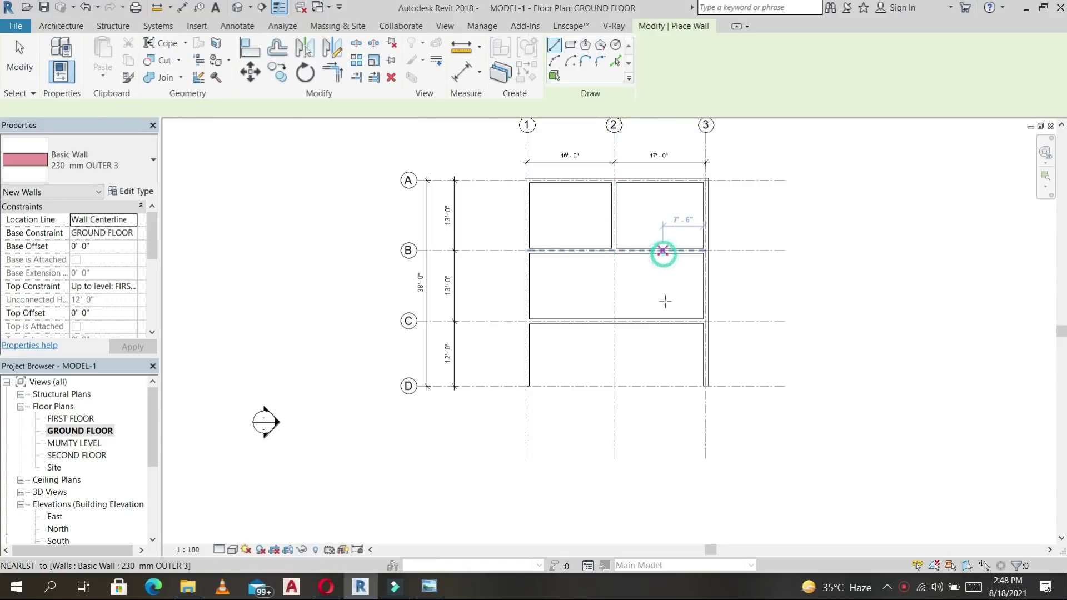
pyautogui.click(663, 252)
pyautogui.click(663, 318)
pyautogui.press('Escape')
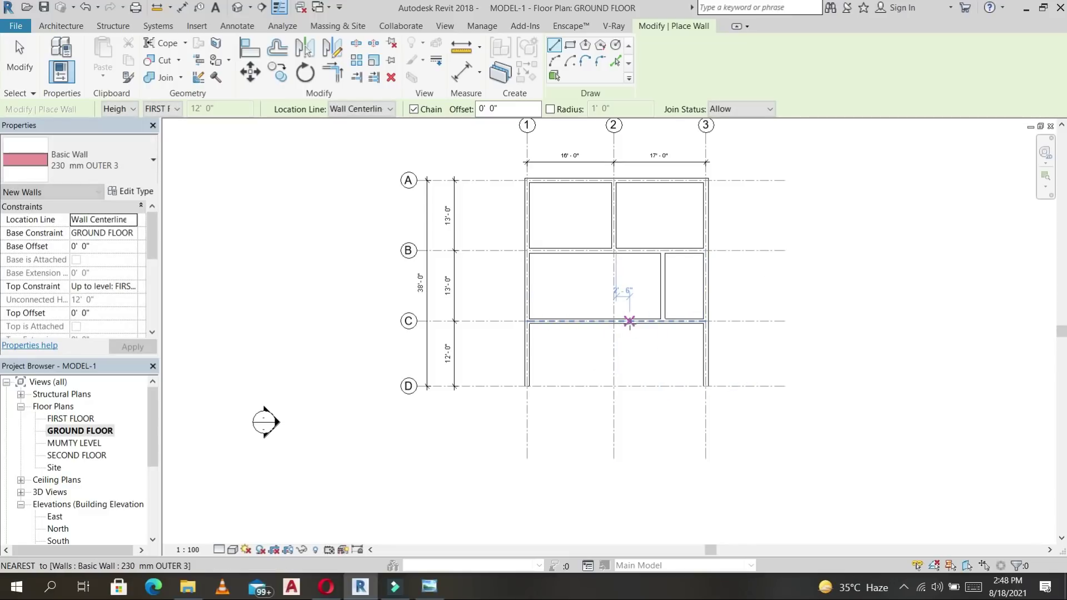
# Draw a wall on grid 2 from grid C down to grid D.
pyautogui.click(615, 323)
pyautogui.press('Escape')
pyautogui.scroll(3, 611, 333)
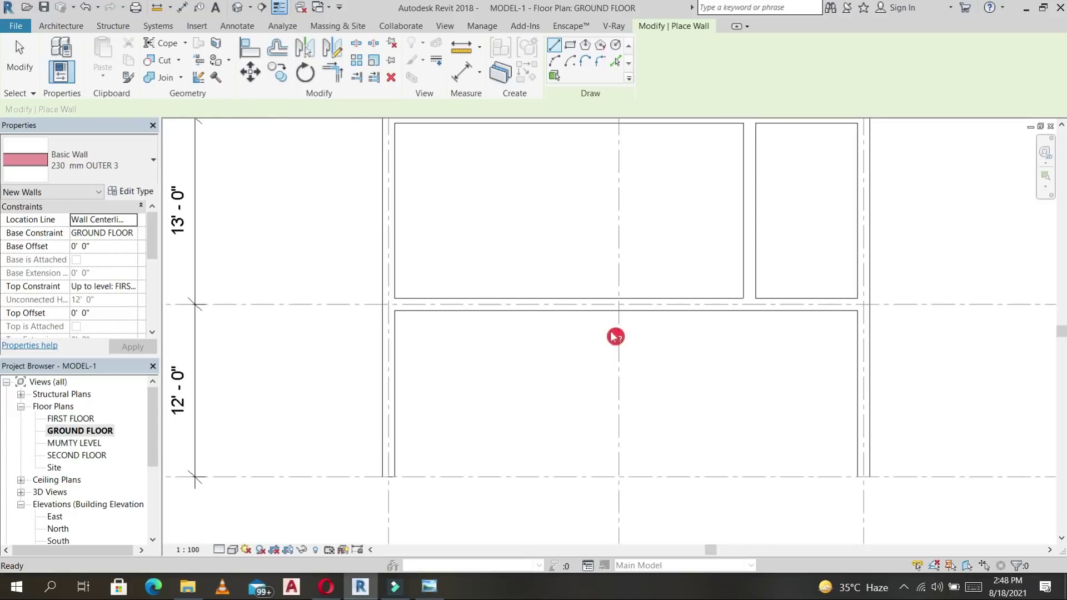
pyautogui.click(619, 305)
pyautogui.click(619, 477)
pyautogui.press('Escape')
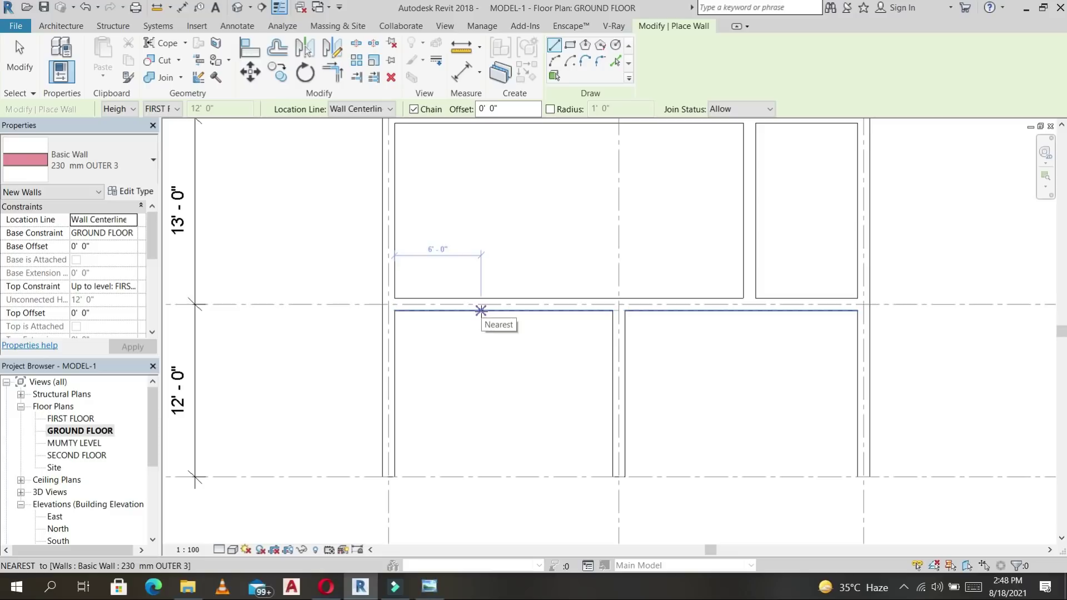
# Draw a 115 mm OUTER partition from the C wall to grid D, 6' from grid 1.
pyautogui.click(139, 170)
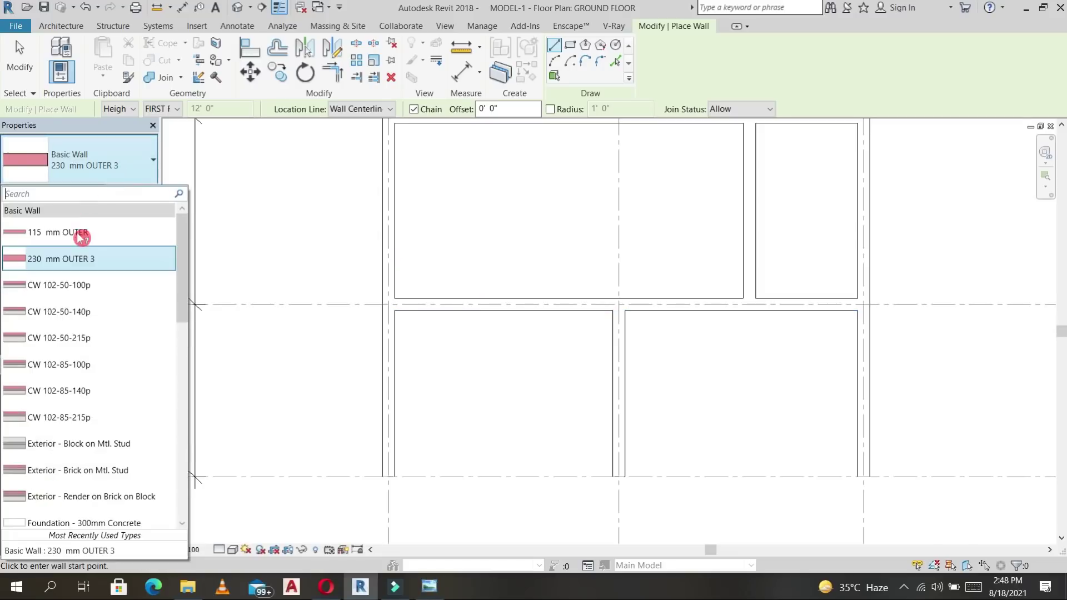
pyautogui.click(81, 236)
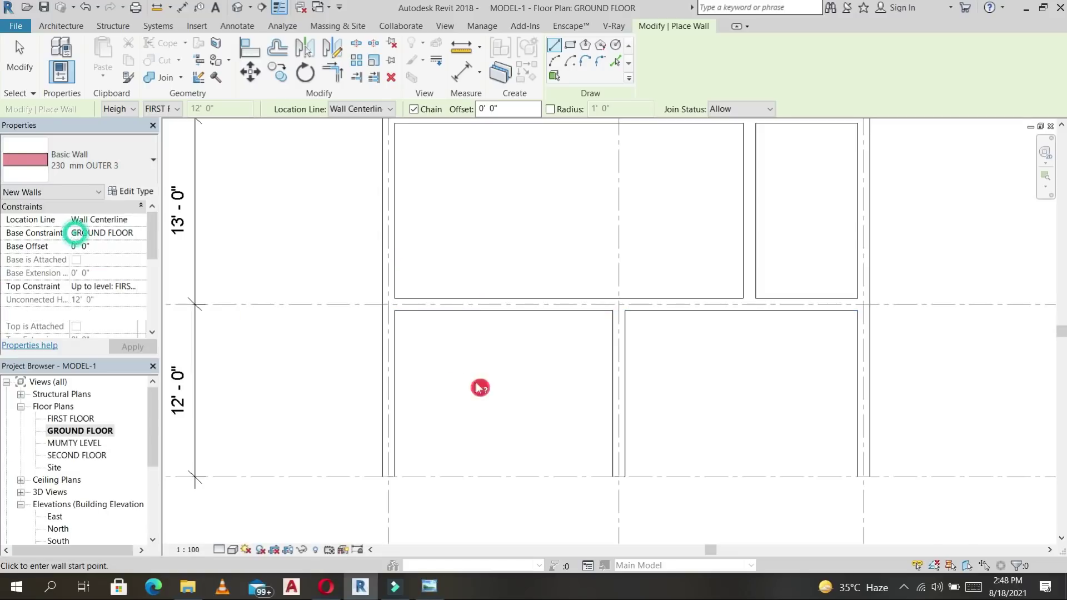
pyautogui.click(478, 311)
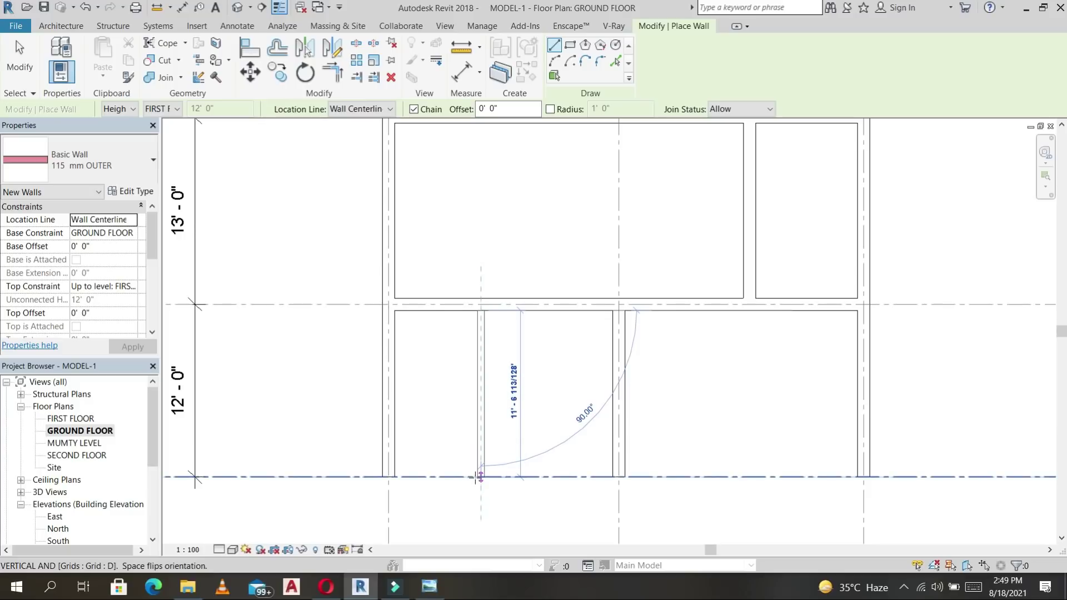
pyautogui.click(480, 477)
pyautogui.press('Escape')
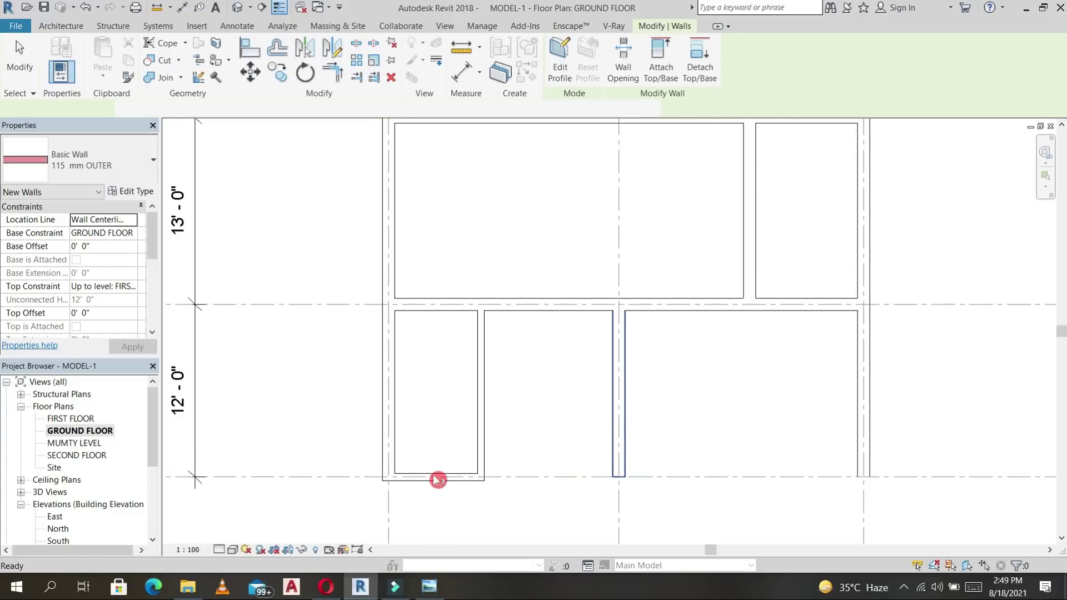
pyautogui.press('Escape')
# Match the short bottom wall to the thick 230 mm OUTER 3 type with MA.
pyautogui.press('m')
pyautogui.press('a')
pyautogui.click(628, 392)
pyautogui.click(453, 482)
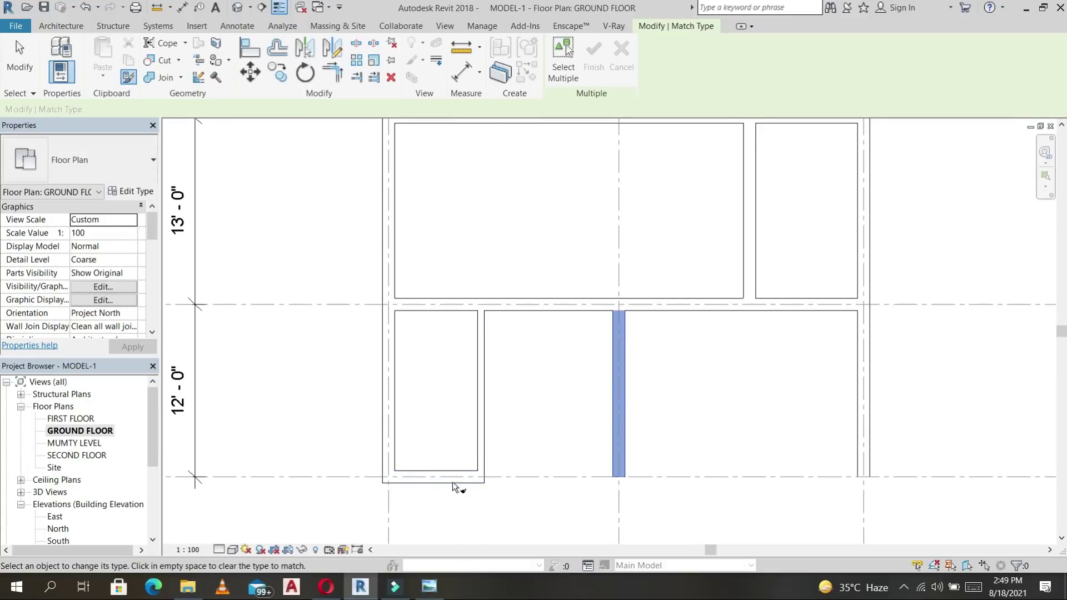
pyautogui.click(528, 490)
pyautogui.press('Escape')
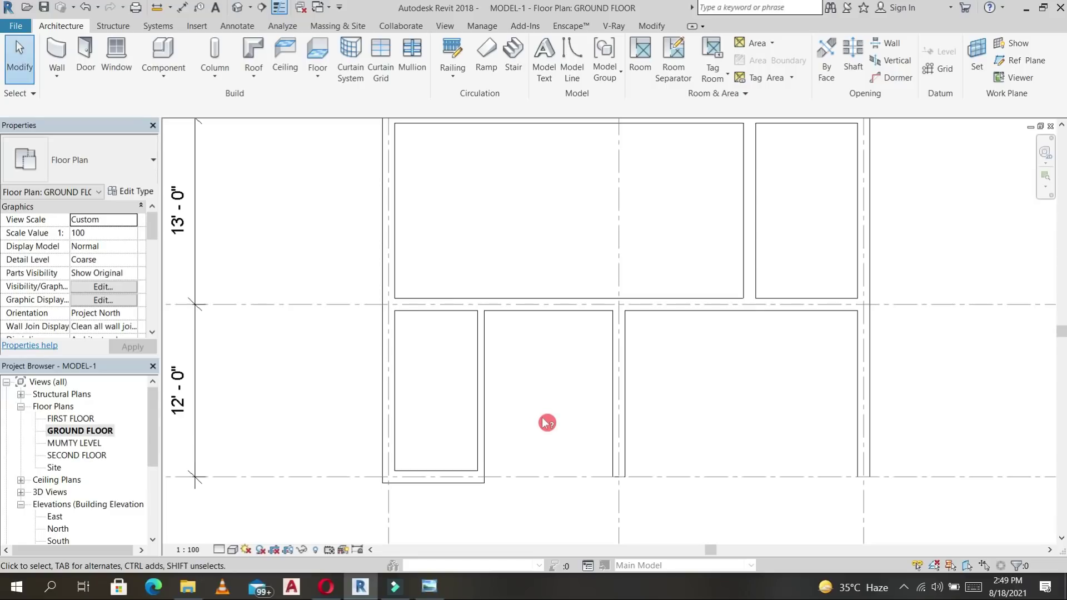
pyautogui.press('t')
pyautogui.press('r')
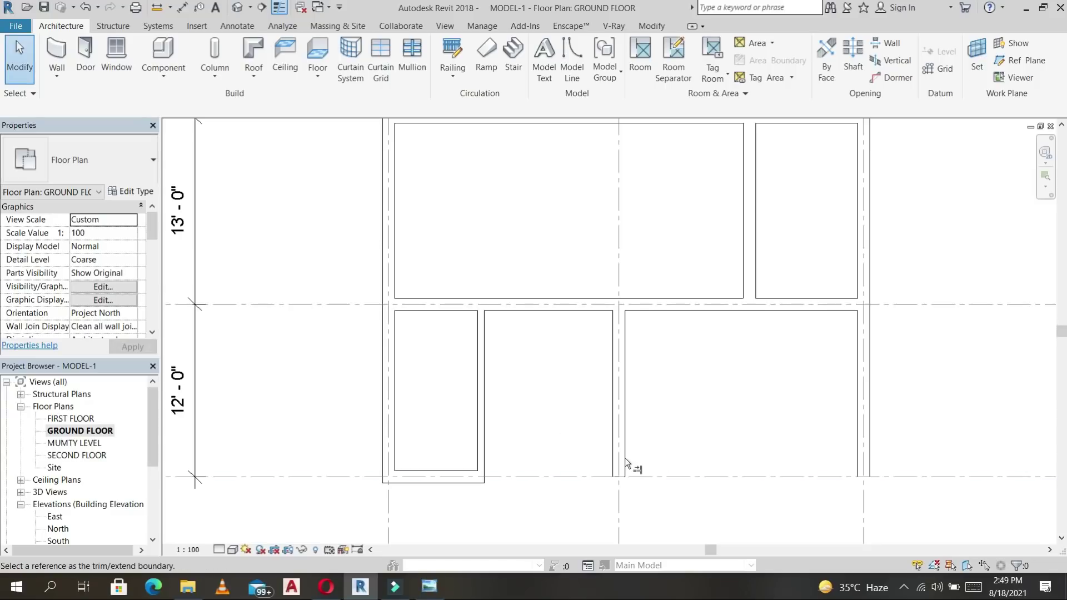
pyautogui.click(625, 460)
pyautogui.click(462, 483)
pyautogui.scroll(-2, 662, 385)
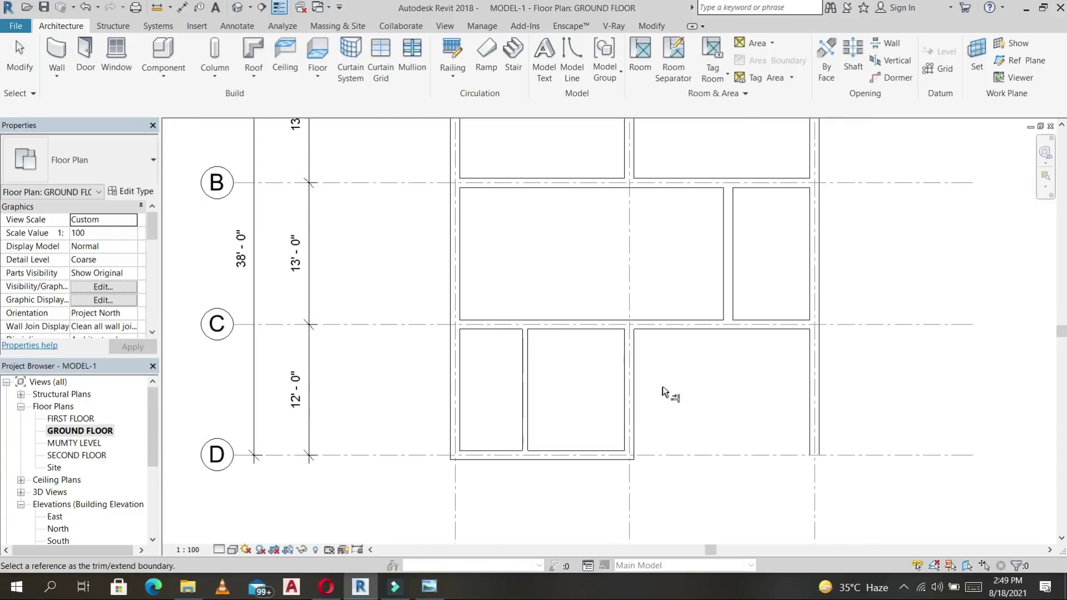
pyautogui.moveTo(699, 401); pyautogui.dragTo(674, 402, button='middle')
pyautogui.click(666, 396)
pyautogui.click(666, 396)
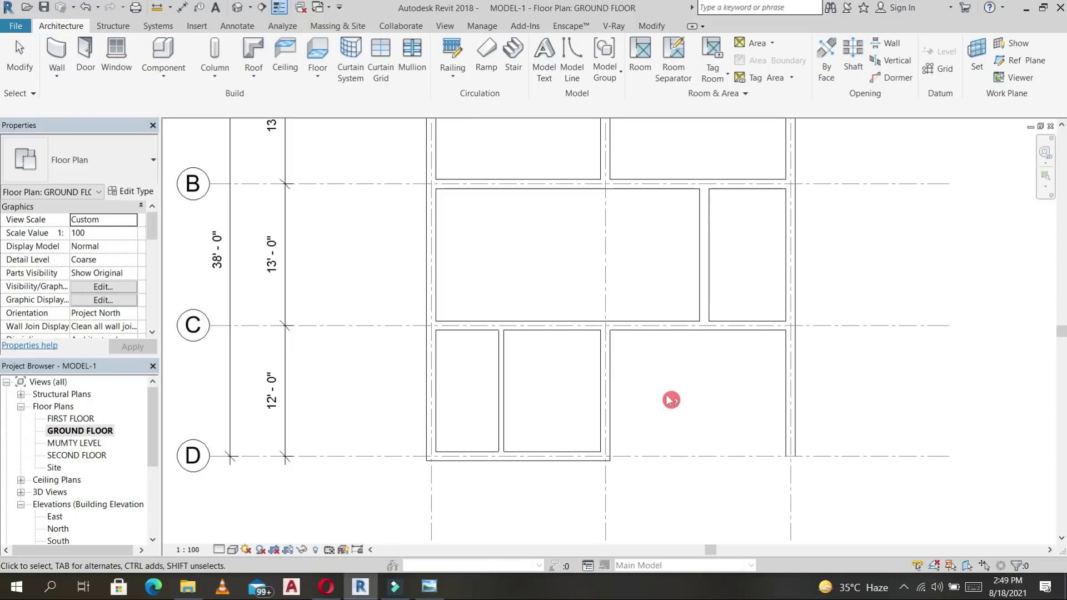
pyautogui.press('d')
pyautogui.press('i')
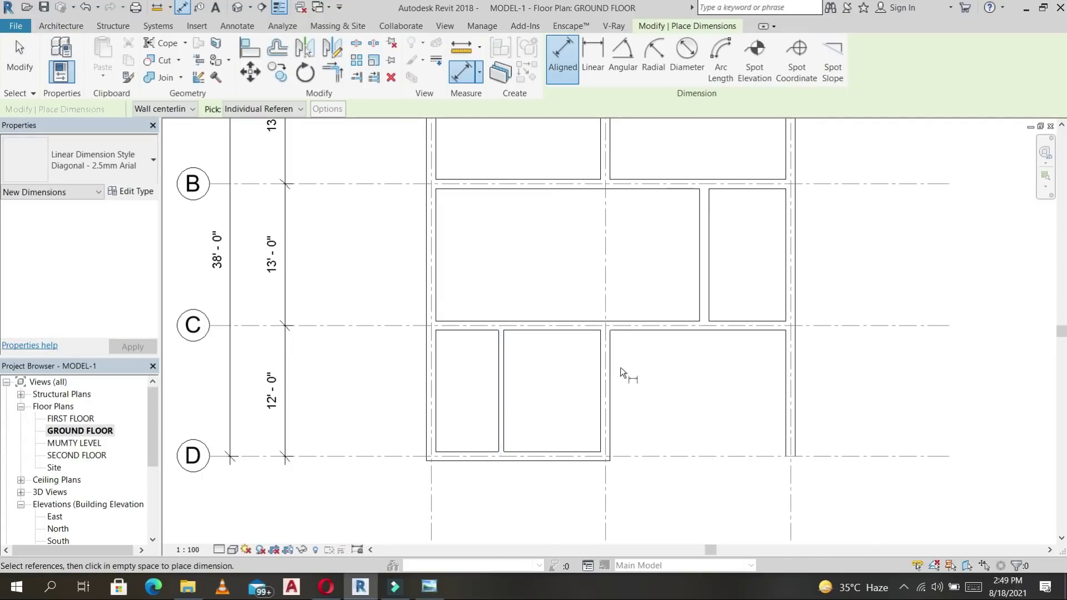
pyautogui.scroll(-2, 621, 371)
pyautogui.moveTo(630, 417)
pyautogui.mouseDown(button='middle')
pyautogui.moveTo(625, 353)
pyautogui.moveTo(625, 398)
pyautogui.mouseUp(button='middle')
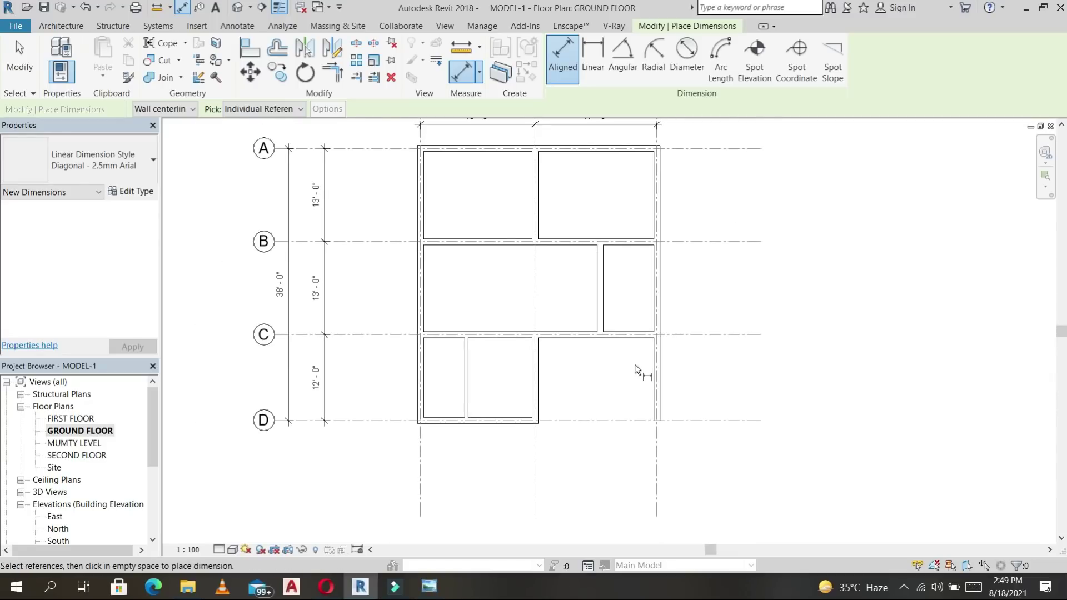
pyautogui.scroll(2, 635, 364)
pyautogui.scroll(-3, 635, 376)
pyautogui.moveTo(744, 355); pyautogui.dragTo(740, 290, button='middle')
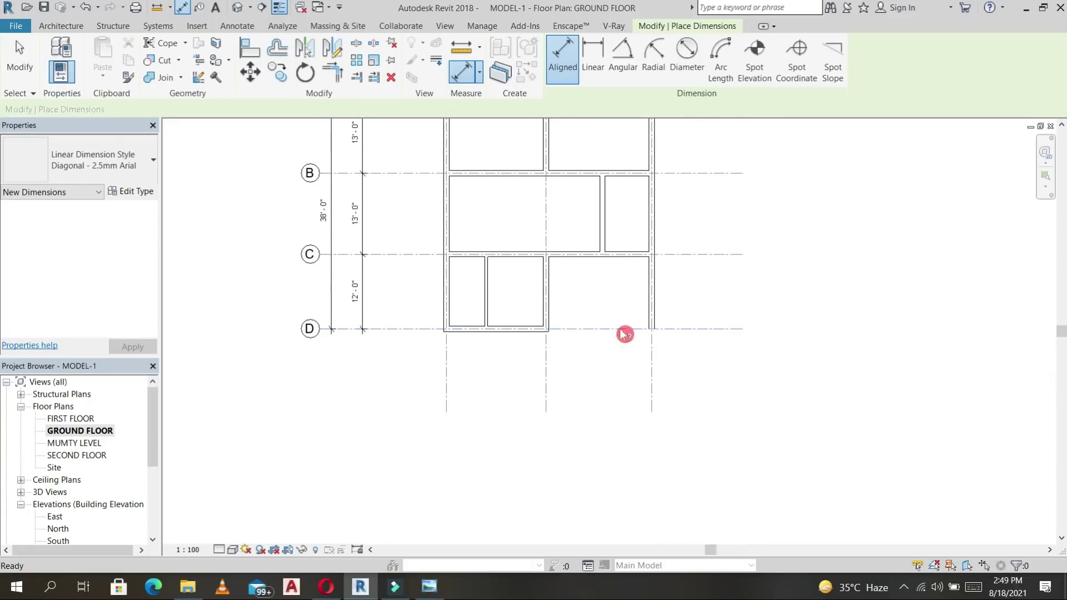
pyautogui.press('Escape')
pyautogui.moveTo(625, 333); pyautogui.dragTo(677, 422, button='middle')
pyautogui.press('Escape')
pyautogui.moveTo(618, 223); pyautogui.dragTo(608, 234, button='middle')
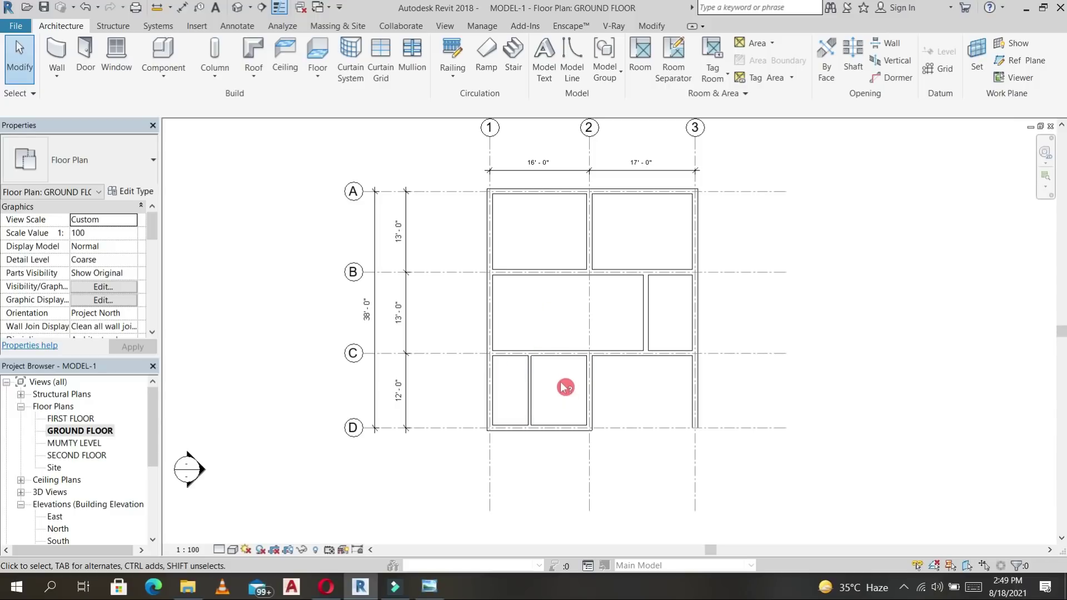
# Move grid 2 to 17'-0" from grid 1 via its temporary dimension.
pyautogui.click(593, 385)
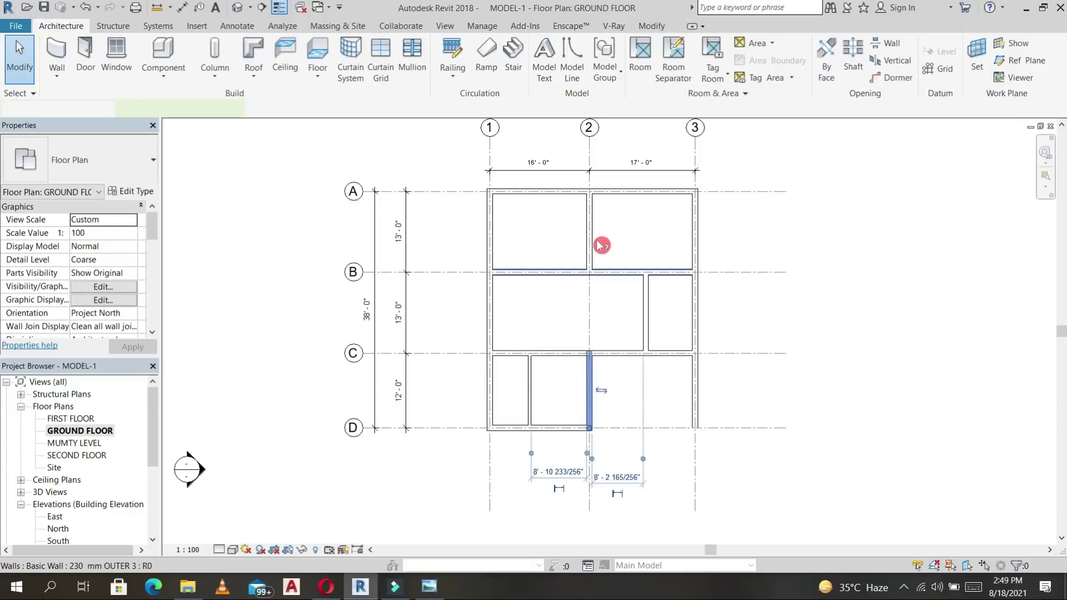
pyautogui.click(589, 162)
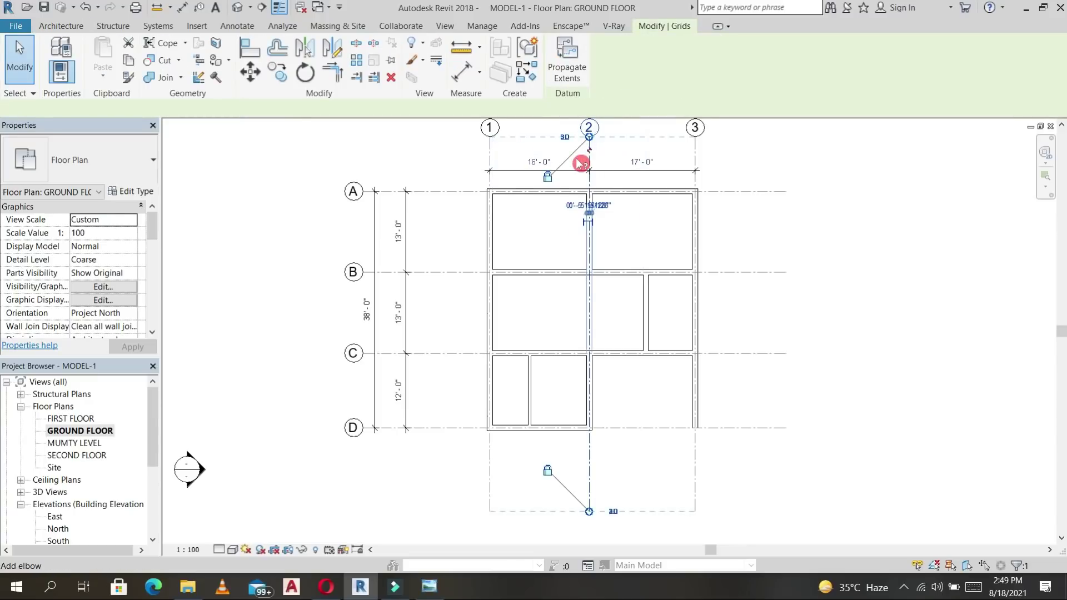
pyautogui.click(539, 161)
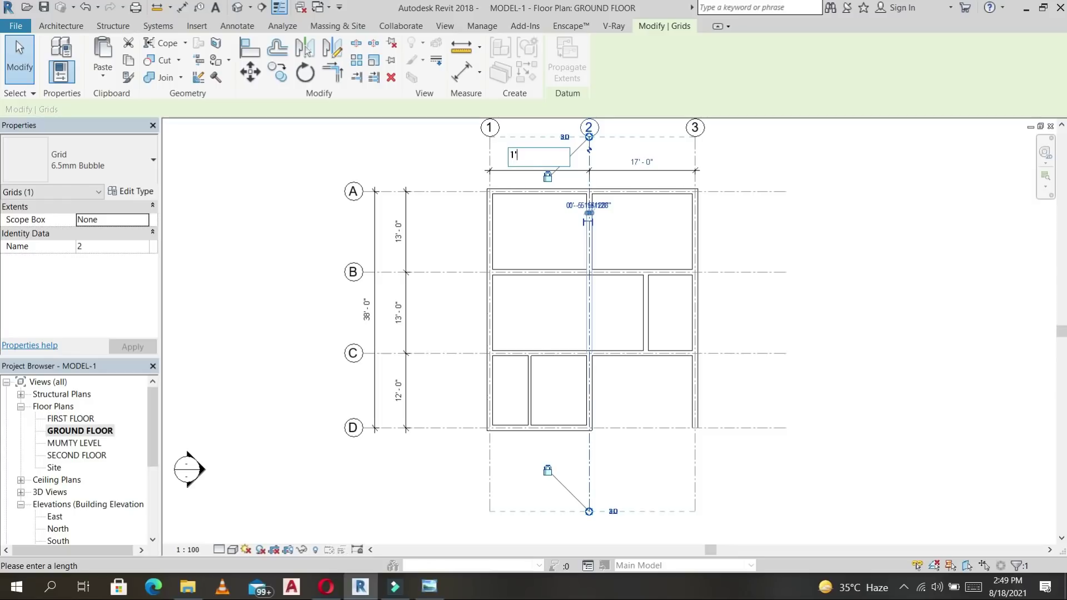
pyautogui.press('Return')
pyautogui.click(493, 163)
pyautogui.write('17')
pyautogui.press('Return')
pyautogui.press('Escape')
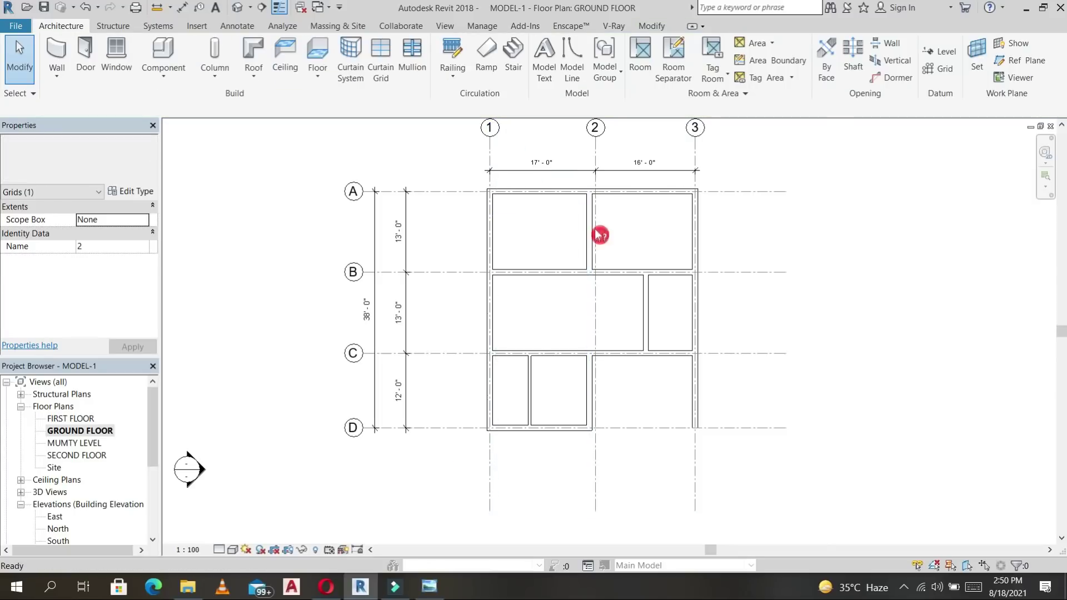
# Align the lower interior wall onto grid 2 using AL.
pyautogui.scroll(4, 599, 226)
pyautogui.press('a')
pyautogui.press('l')
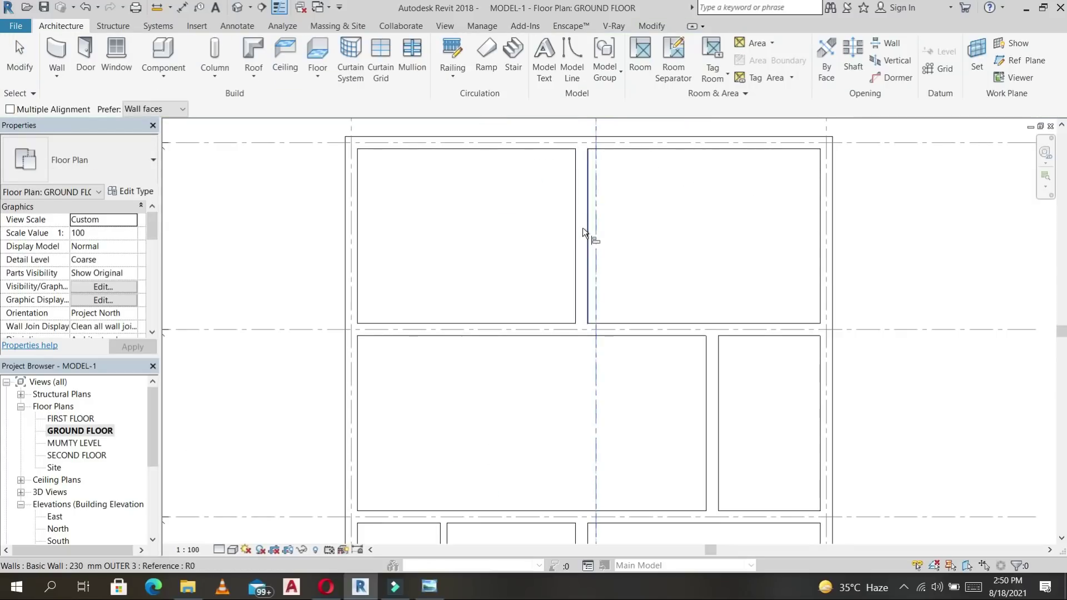
pyautogui.click(584, 227)
pyautogui.scroll(-4, 631, 232)
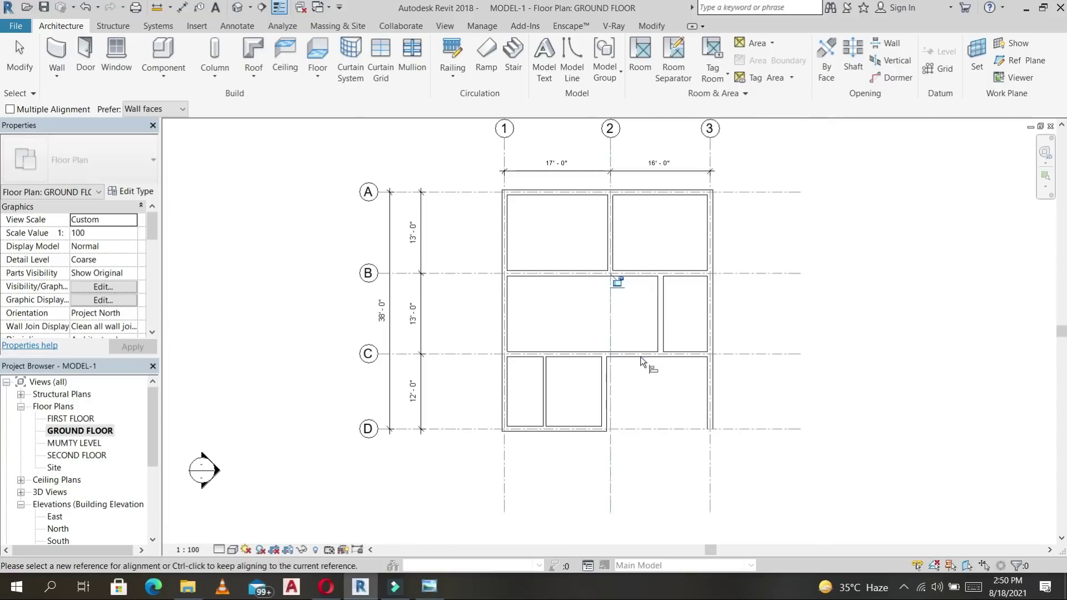
pyautogui.scroll(3, 614, 382)
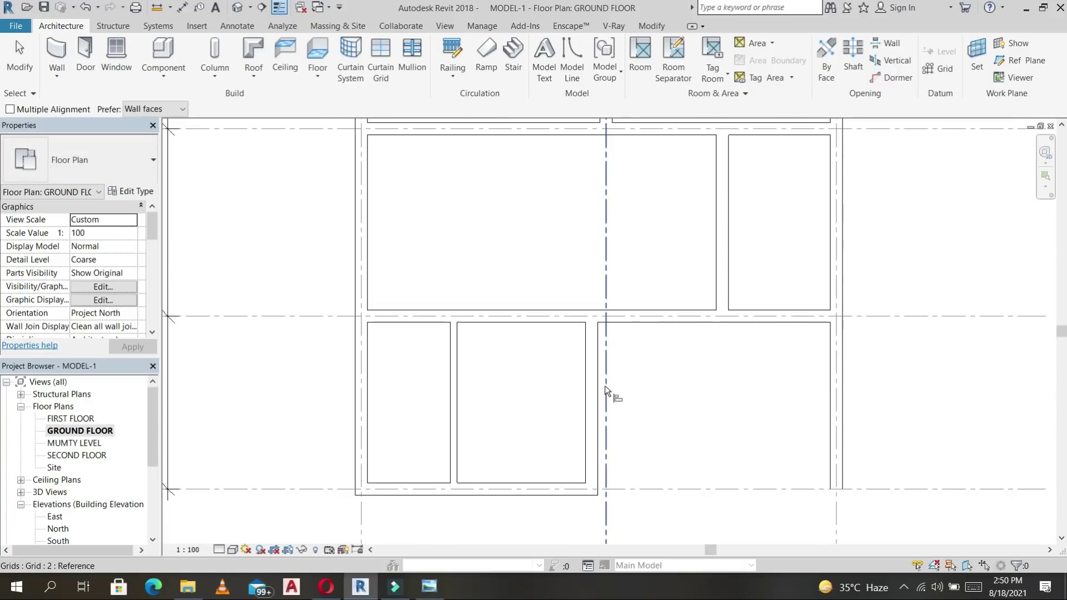
pyautogui.click(605, 386)
pyautogui.click(589, 396)
pyautogui.press('Escape')
pyautogui.scroll(-3, 646, 383)
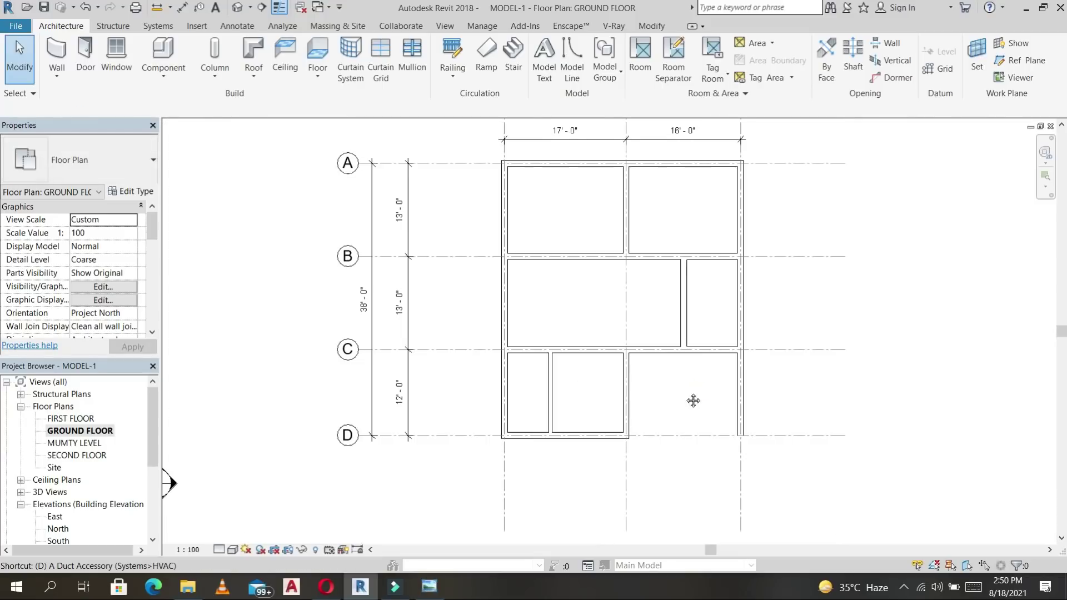
pyautogui.moveTo(693, 401); pyautogui.dragTo(665, 420, button='middle')
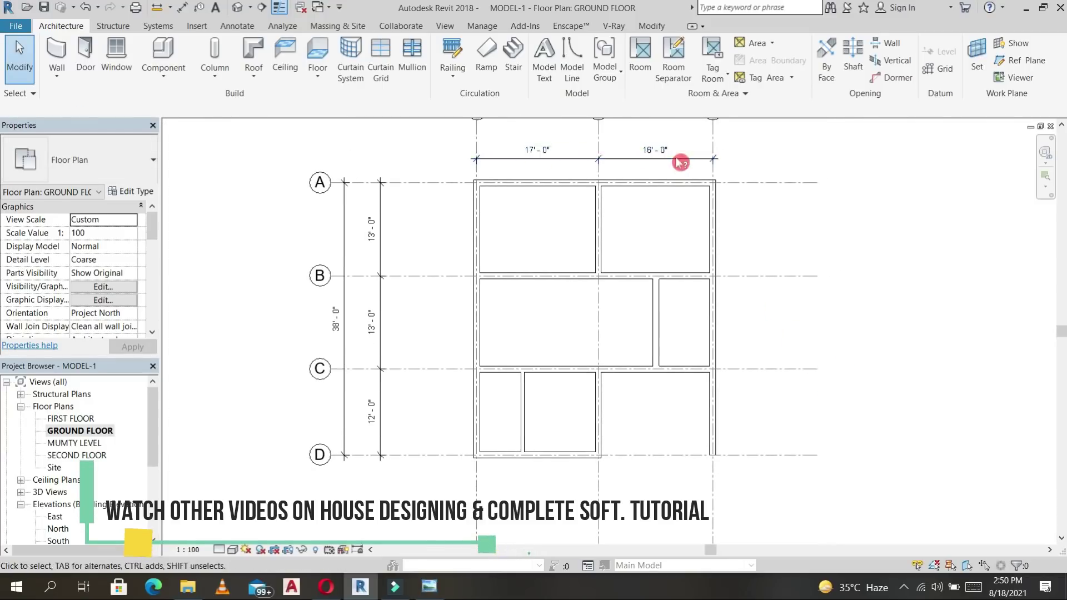
pyautogui.moveTo(769, 270); pyautogui.dragTo(767, 293, button='middle')
# Place a 33'-0" overall aligned dimension across grids 1 to 3.
pyautogui.press('d')
pyautogui.press('i')
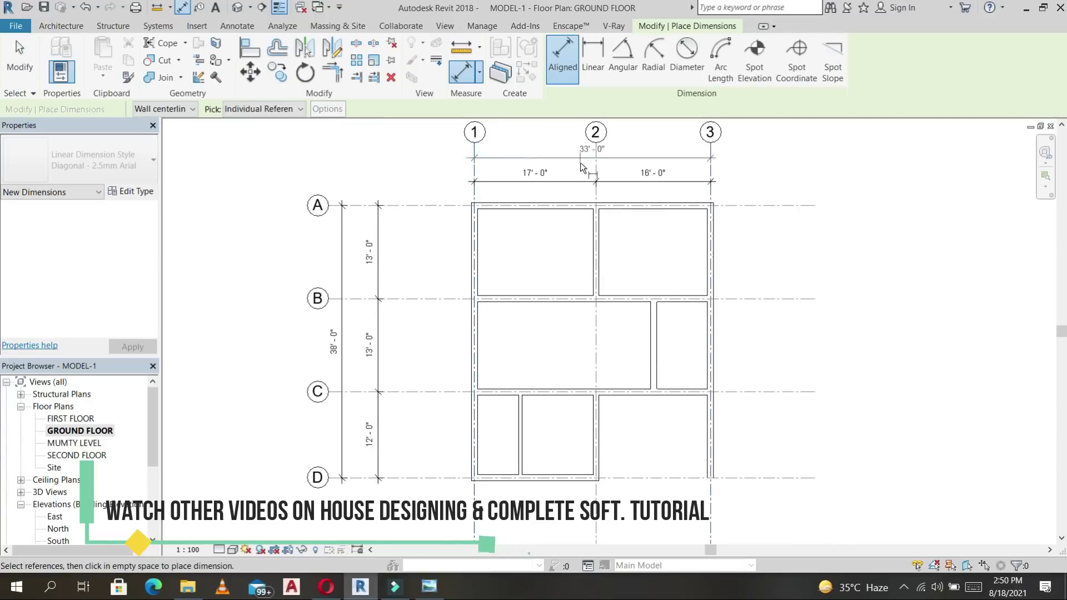
pyautogui.click(580, 162)
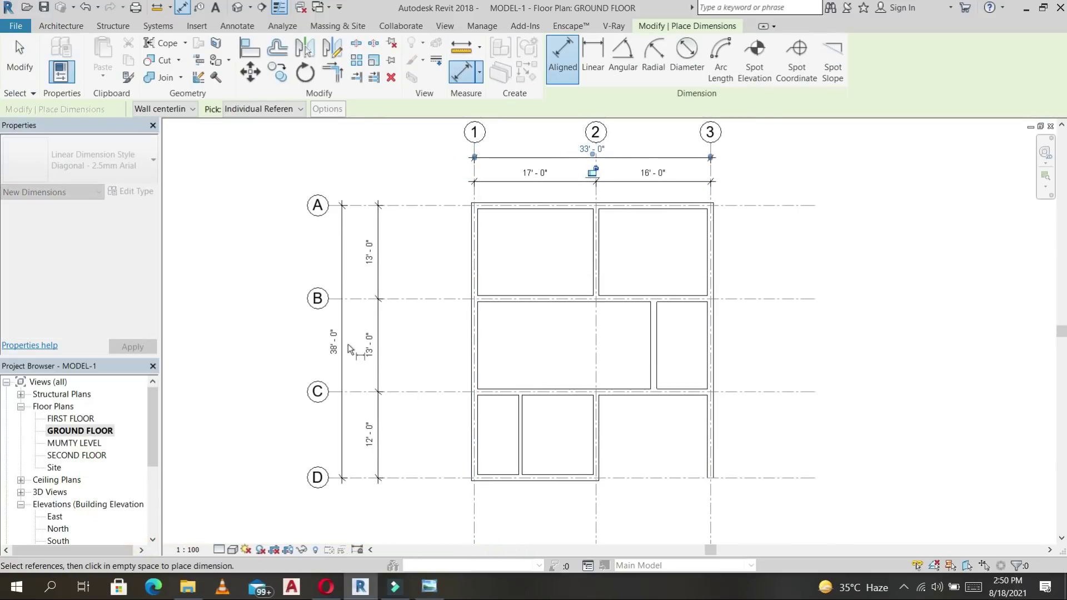
pyautogui.scroll(-2, 505, 269)
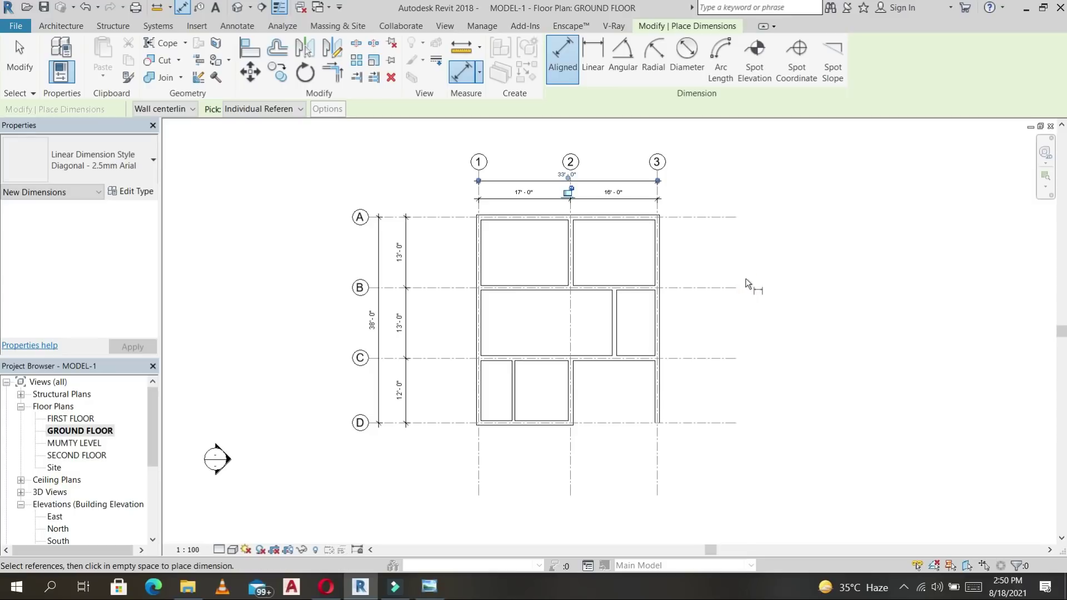
pyautogui.scroll(4, 628, 252)
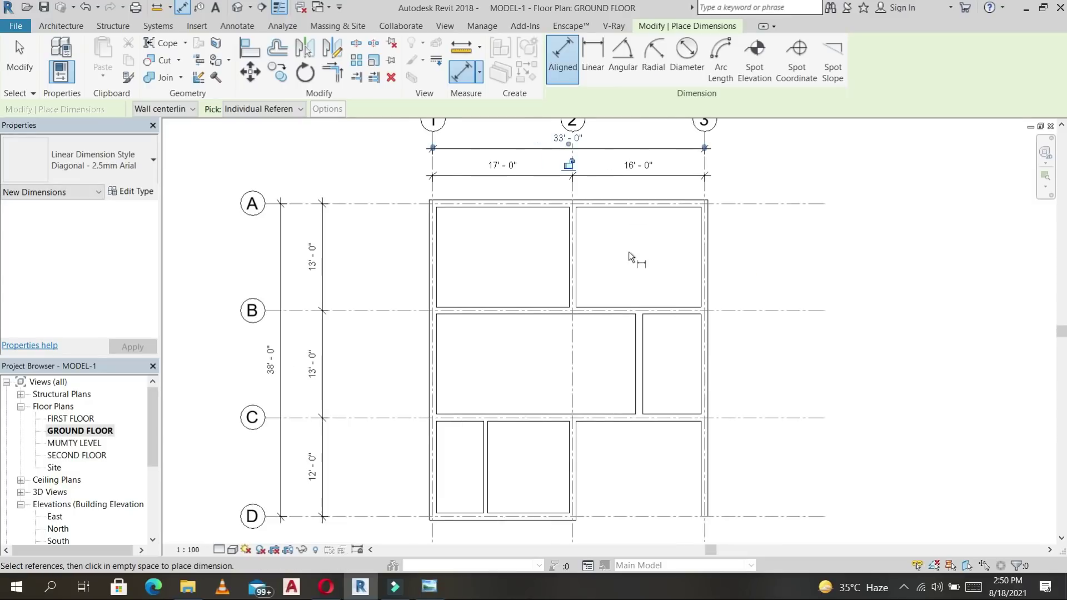
pyautogui.click(520, 251)
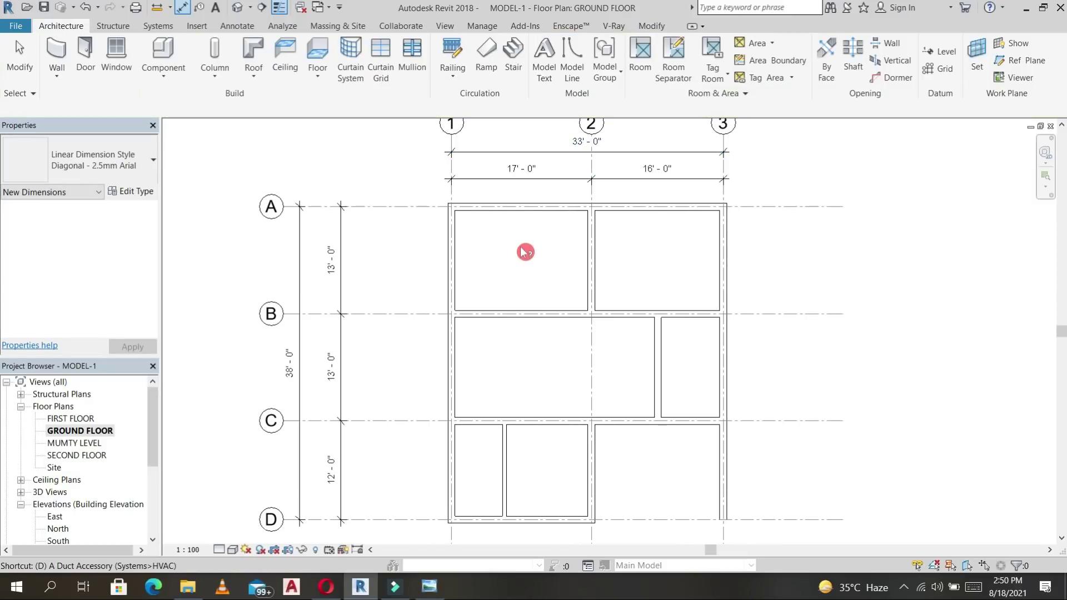
# Add a 16'-2" width dimension between the top-left room's inner wall faces.
pyautogui.click(70, 26)
pyautogui.click(243, 27)
pyautogui.click(58, 59)
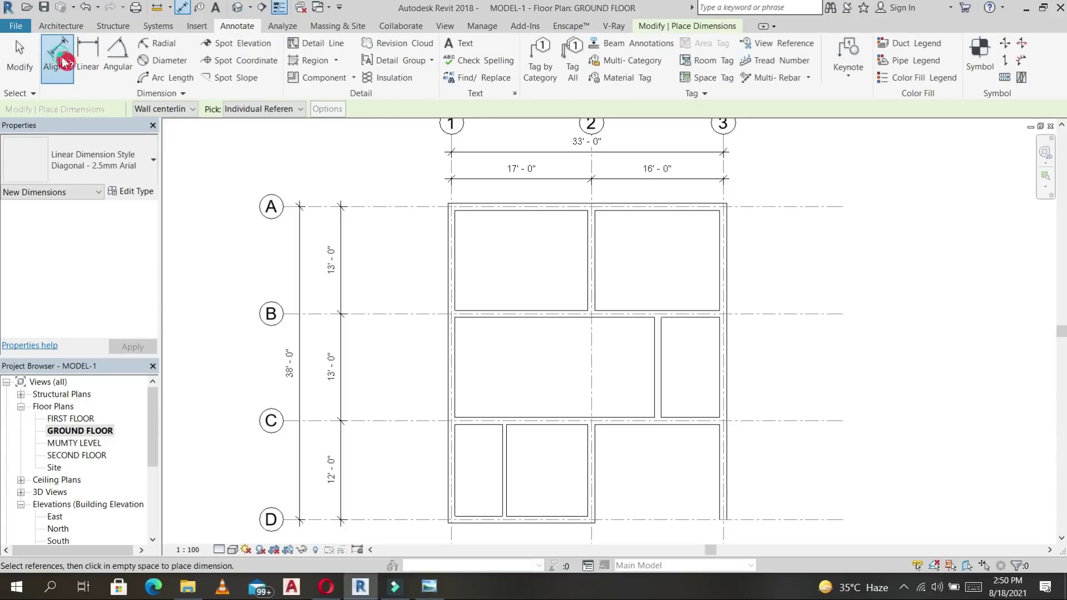
pyautogui.scroll(6, 462, 220)
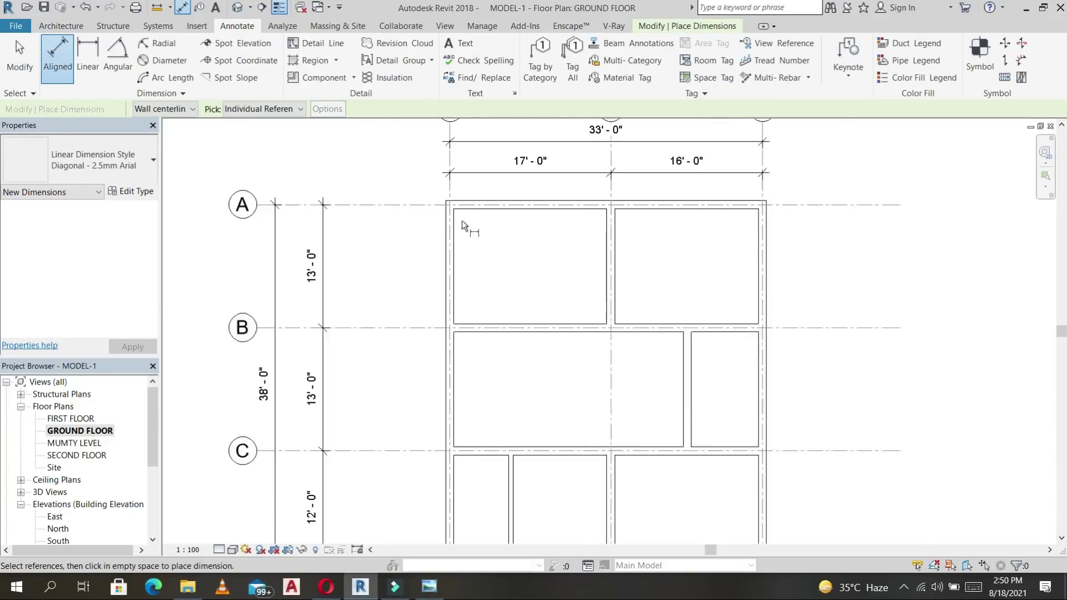
pyautogui.click(448, 247)
pyautogui.click(753, 243)
pyautogui.click(649, 239)
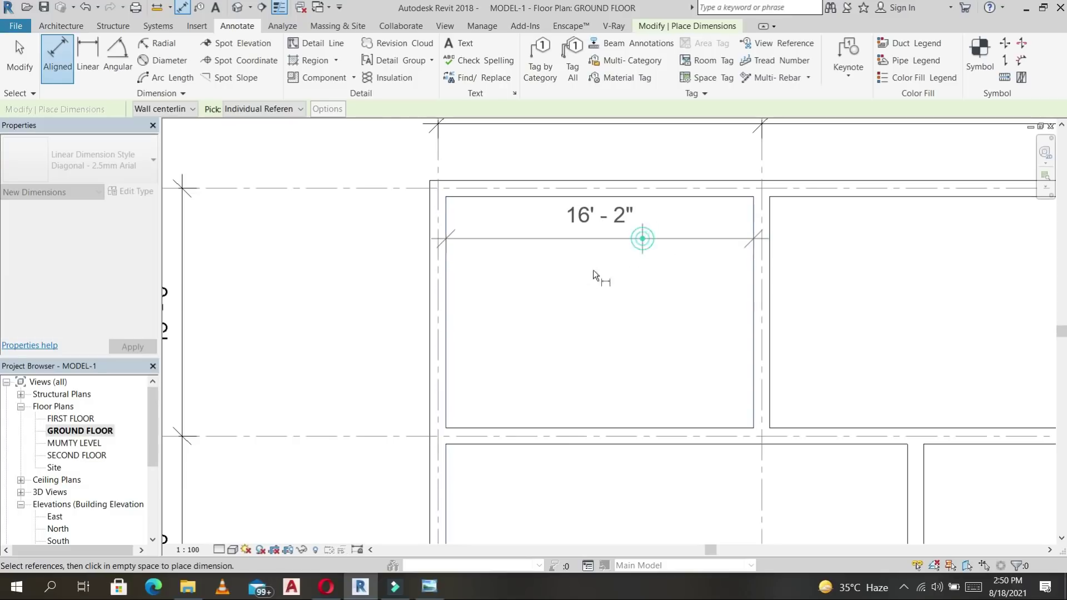
pyautogui.click(489, 201)
pyautogui.click(483, 425)
pyautogui.press('Escape')
pyautogui.press('Escape')
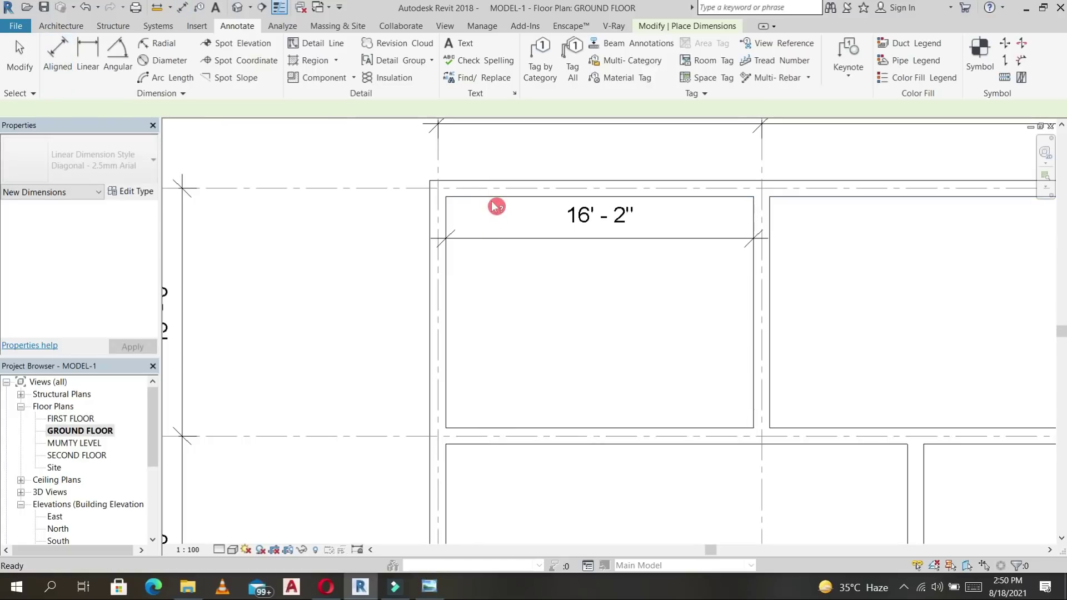
pyautogui.press('d')
pyautogui.press('i')
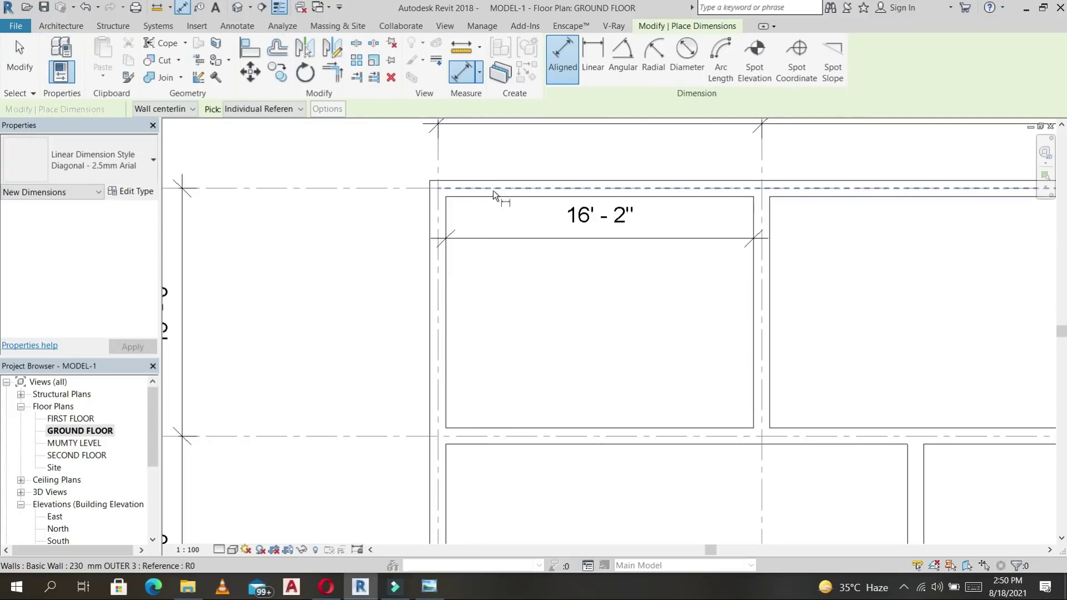
# Measure walls to faces of core and add the top-left room's 12'-3" depth dimension.
pyautogui.click(188, 109)
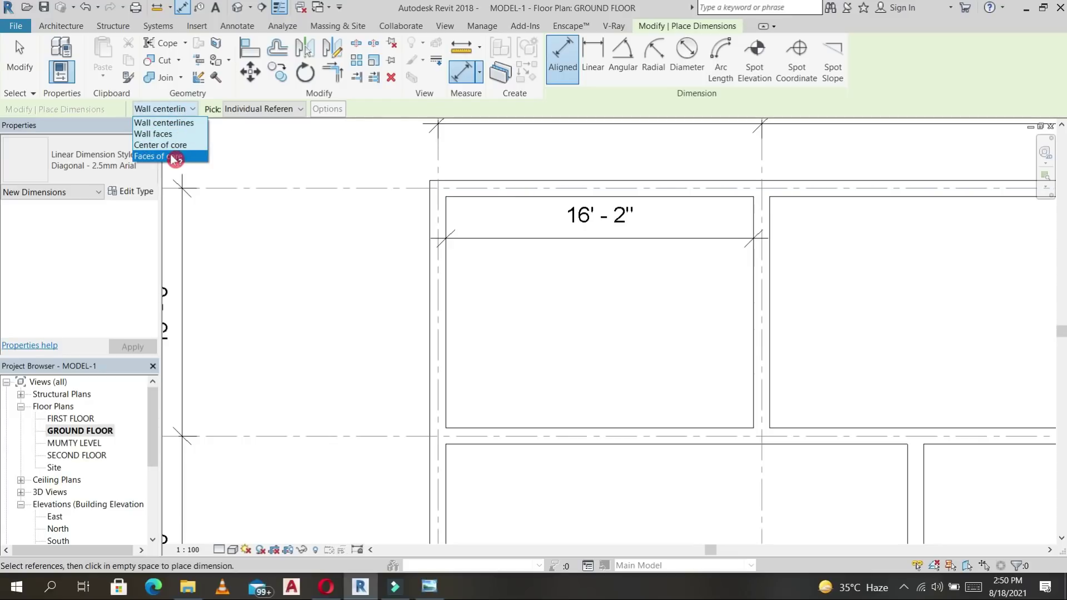
pyautogui.click(173, 157)
pyautogui.click(489, 199)
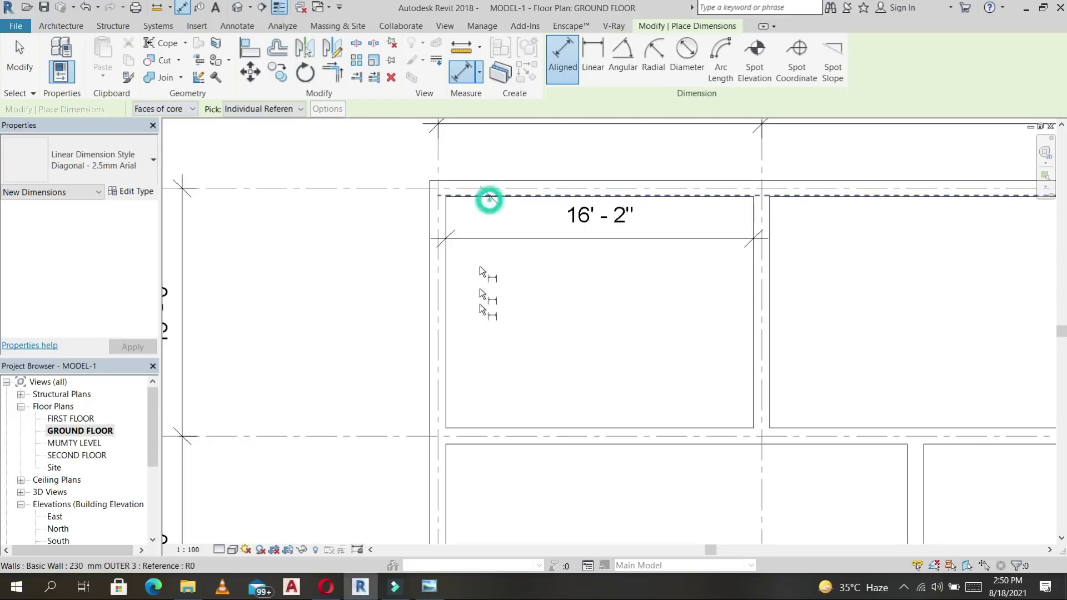
pyautogui.click(486, 427)
pyautogui.click(493, 351)
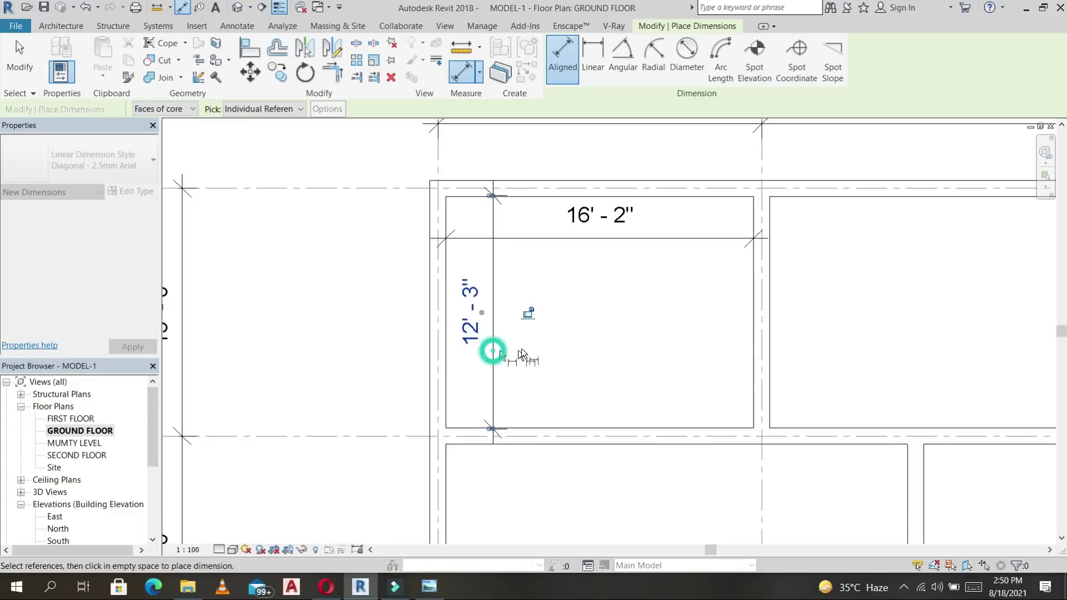
# Dimension the top-right room: 15'-3" width and 12'-3" depth.
pyautogui.scroll(-5, 622, 347)
pyautogui.scroll(4, 553, 242)
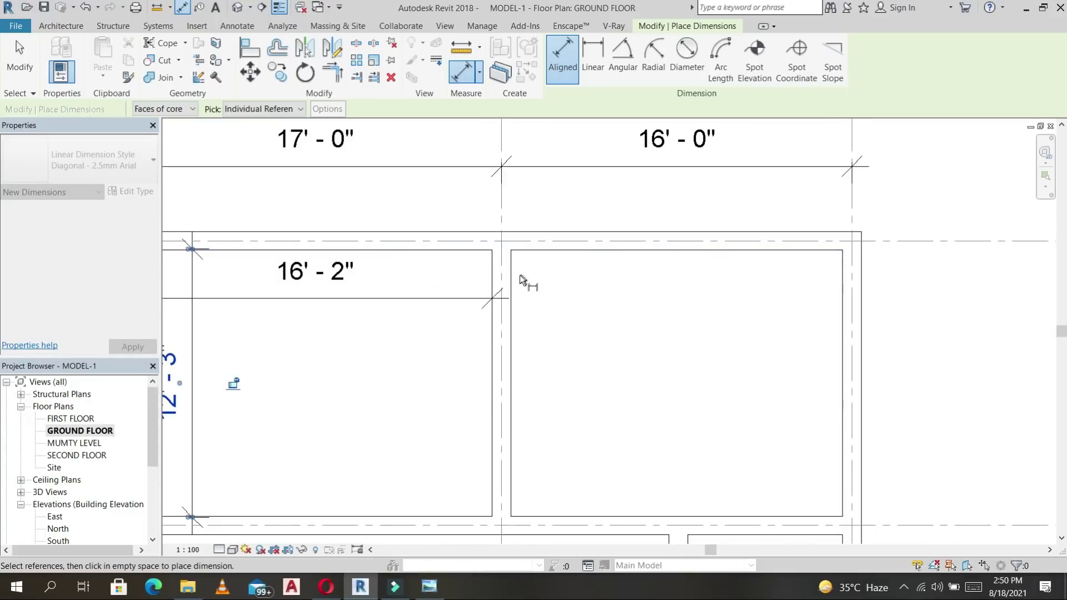
pyautogui.press('Tab')
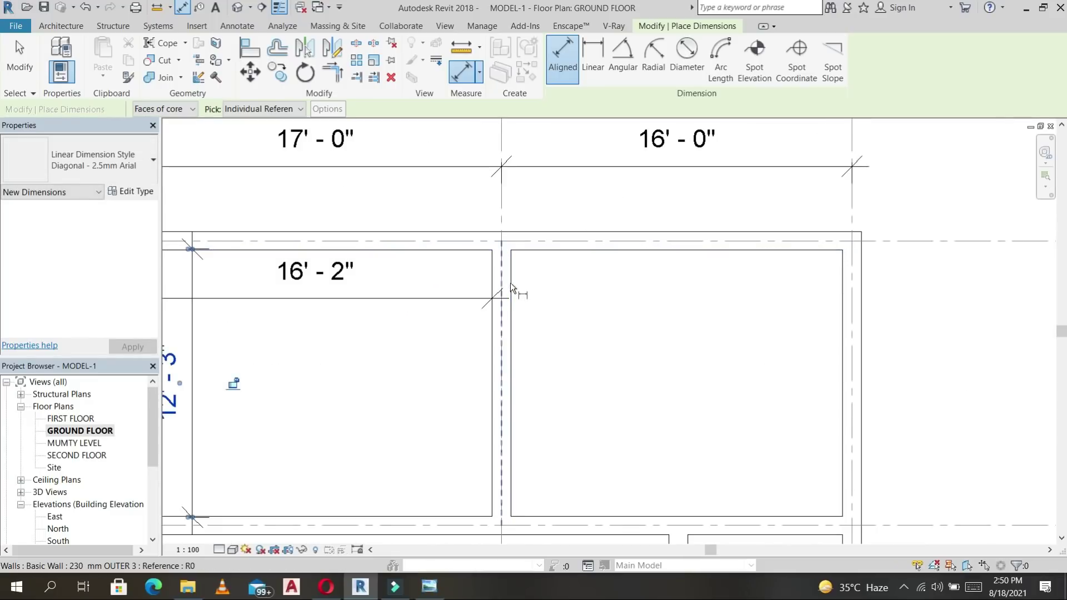
pyautogui.click(512, 286)
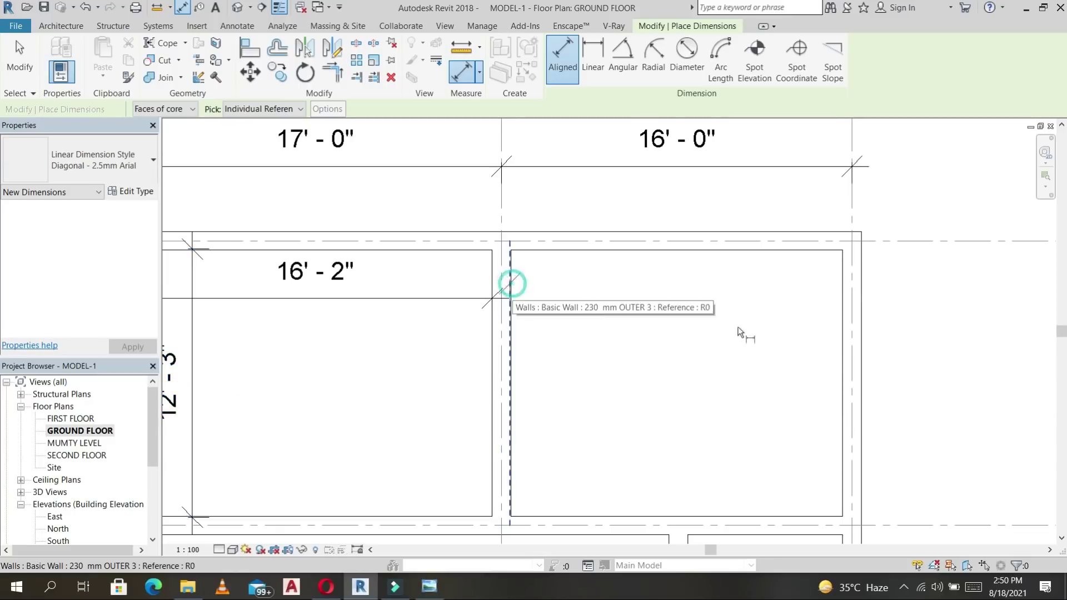
pyautogui.click(845, 300)
pyautogui.click(715, 305)
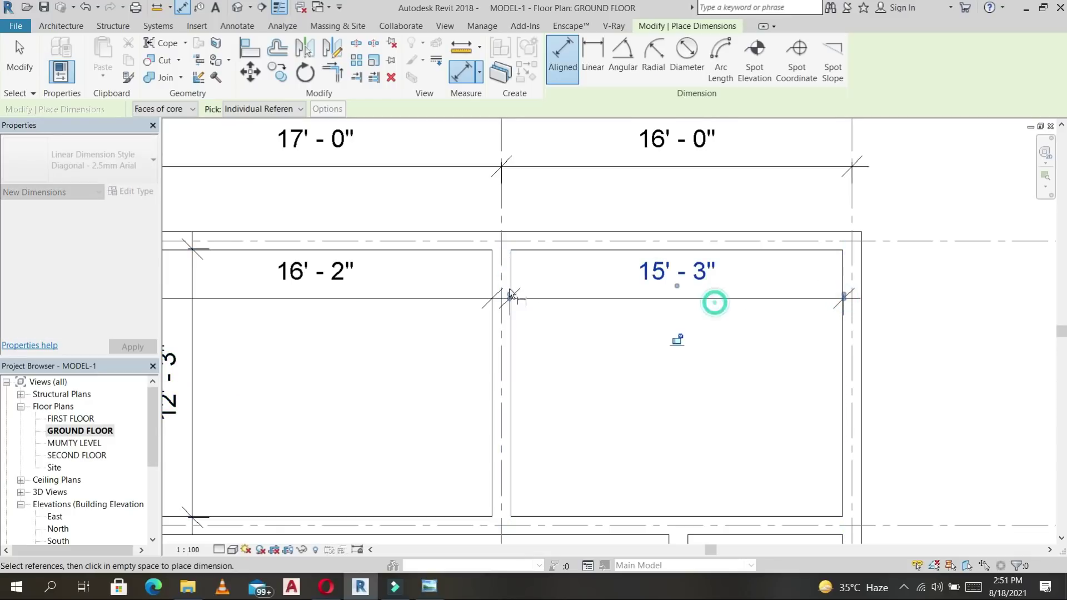
pyautogui.click(815, 251)
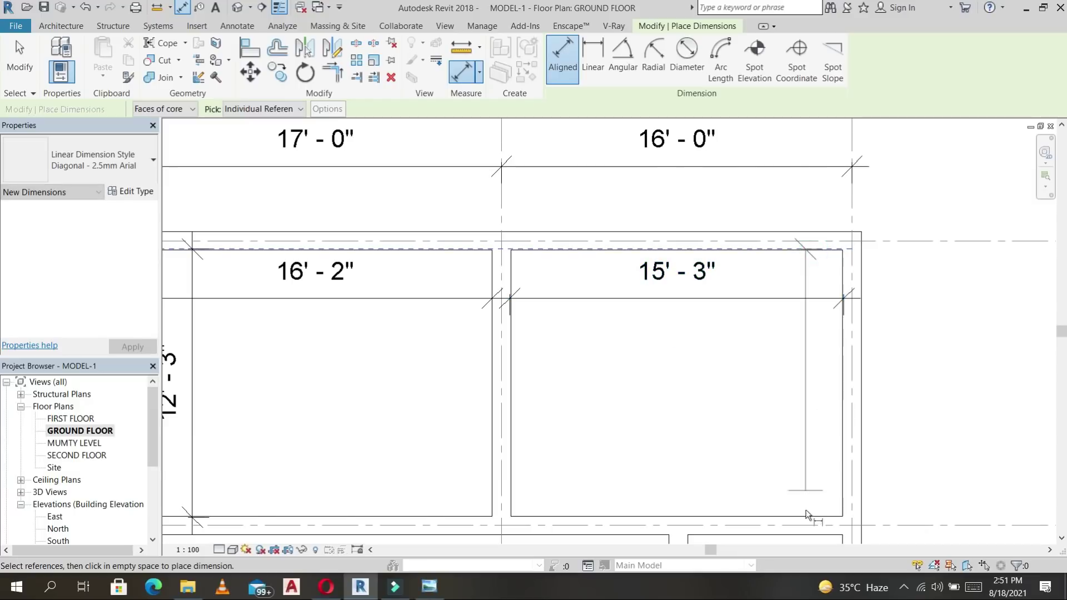
pyautogui.click(806, 515)
pyautogui.click(839, 378)
# Dimension the narrow room: 12'-3" depth and 7'-2" width.
pyautogui.scroll(-3, 838, 378)
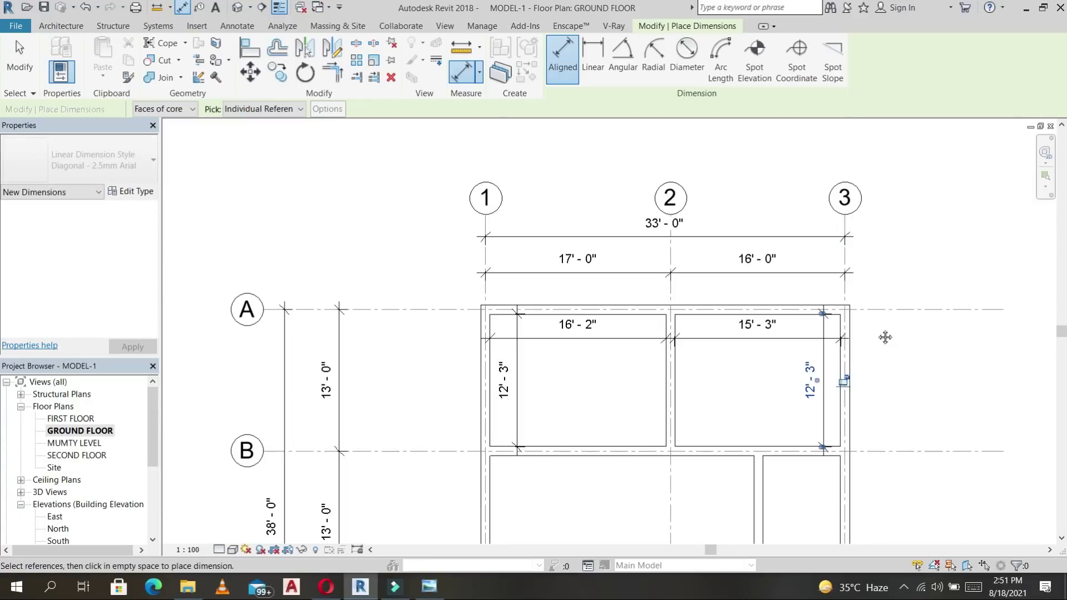
pyautogui.moveTo(887, 336); pyautogui.dragTo(850, 184, button='middle')
pyautogui.click(759, 234)
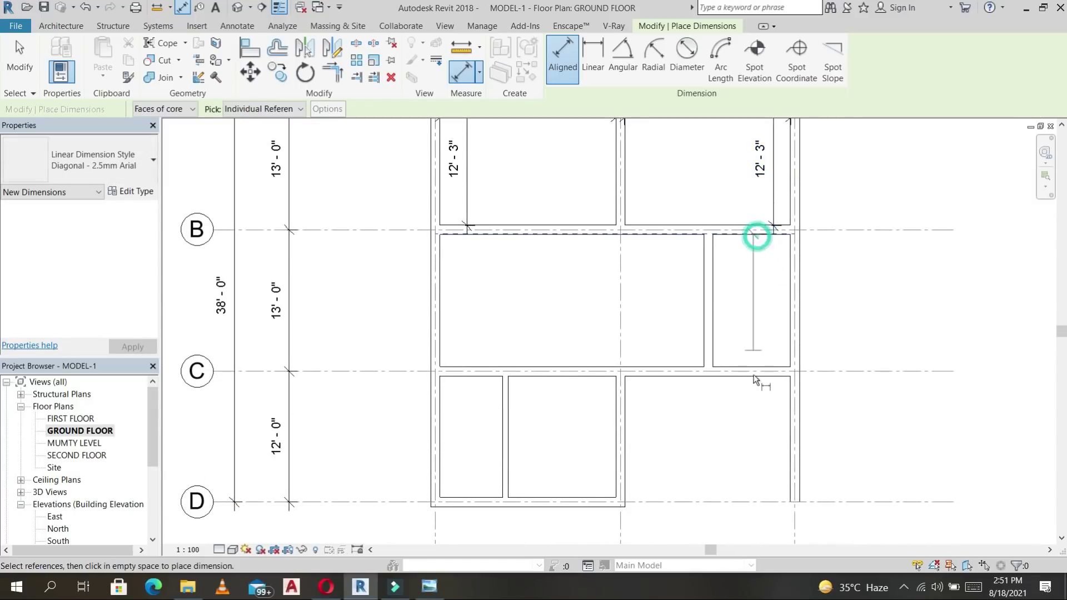
pyautogui.click(763, 365)
pyautogui.click(775, 333)
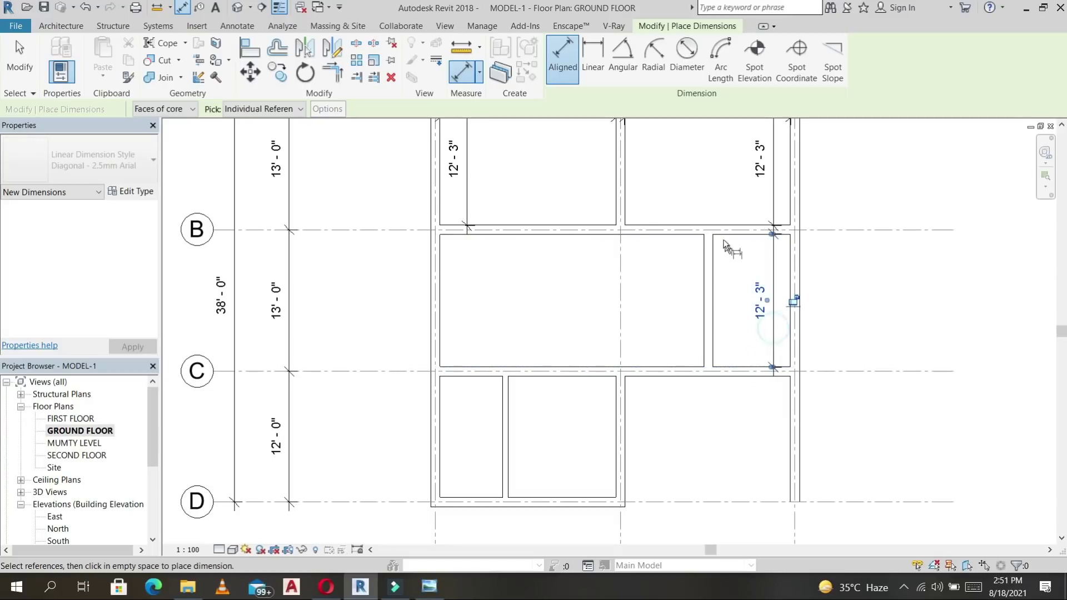
pyautogui.scroll(2, 705, 236)
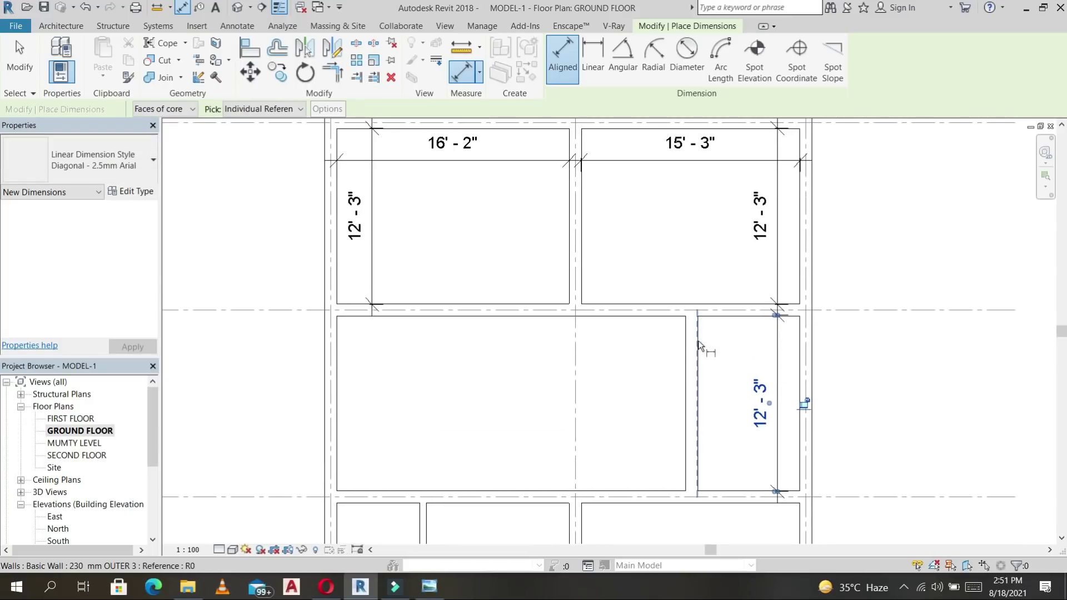
pyautogui.click(802, 337)
pyautogui.click(741, 350)
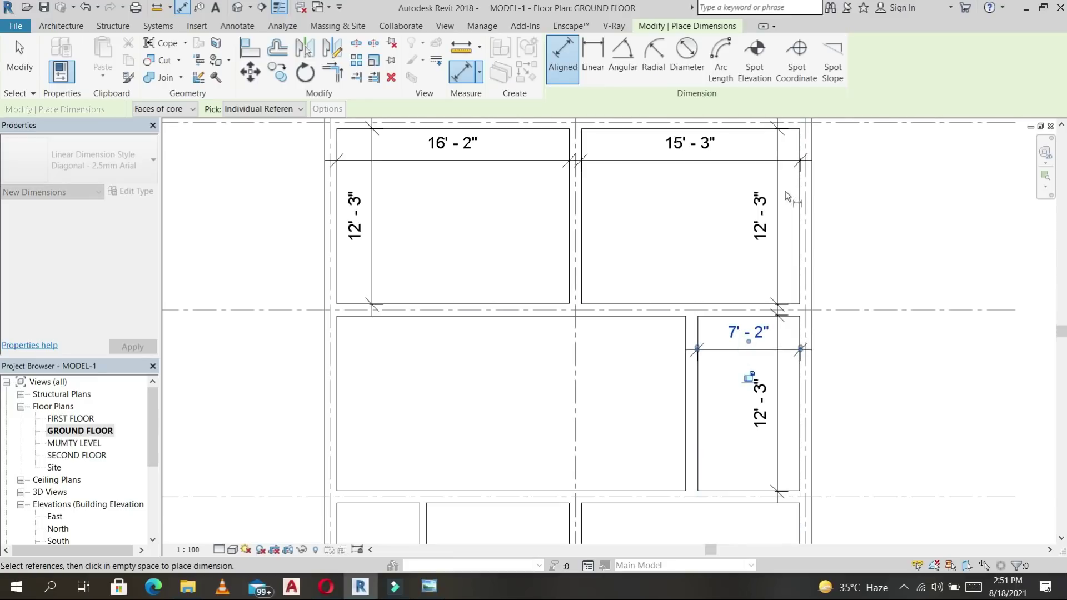
# Add a 12'-3" depth dimension in the large room from the corridor wall.
pyautogui.click(402, 316)
pyautogui.click(385, 489)
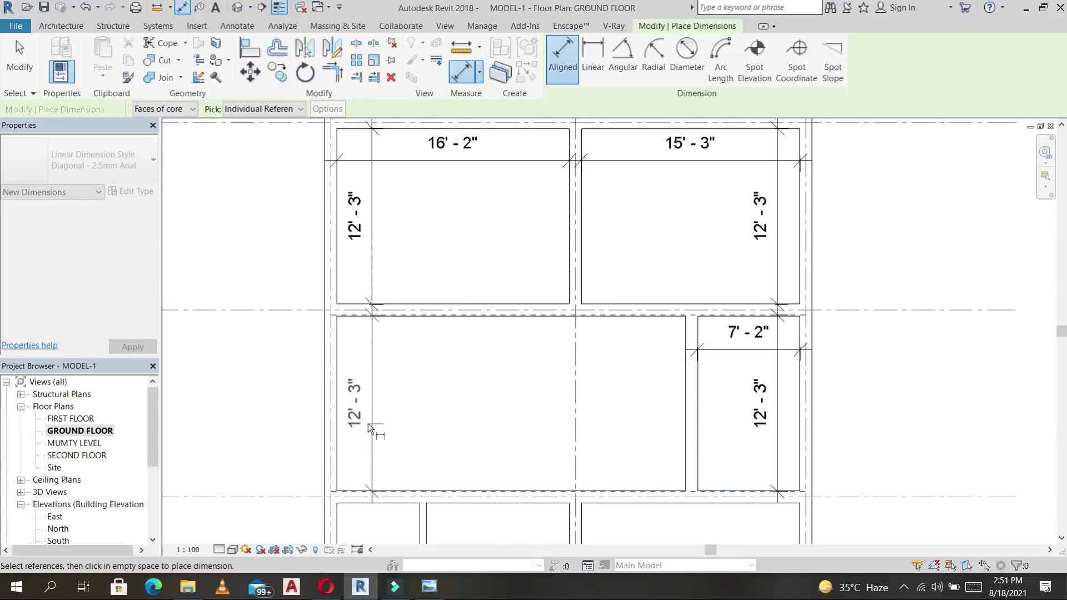
pyautogui.click(368, 424)
pyautogui.scroll(-2, 431, 361)
pyautogui.scroll(4, 536, 311)
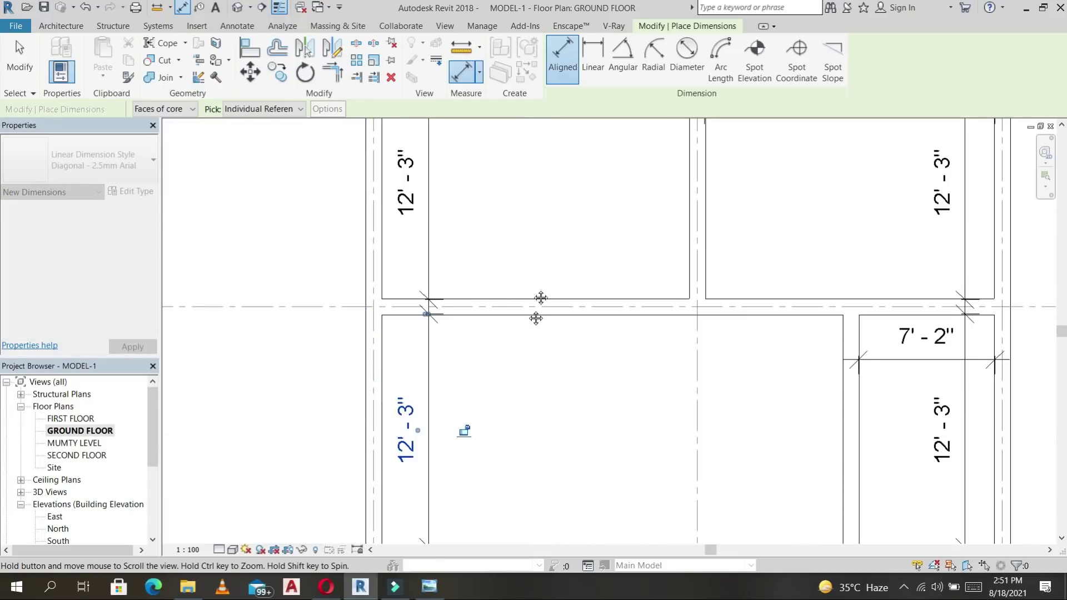
# Dimension the lower-left small room: 5'-10 1/2" width and 11'-3" depth.
pyautogui.moveTo(536, 318); pyautogui.dragTo(531, 126, button='middle')
pyautogui.click(403, 349)
pyautogui.click(513, 342)
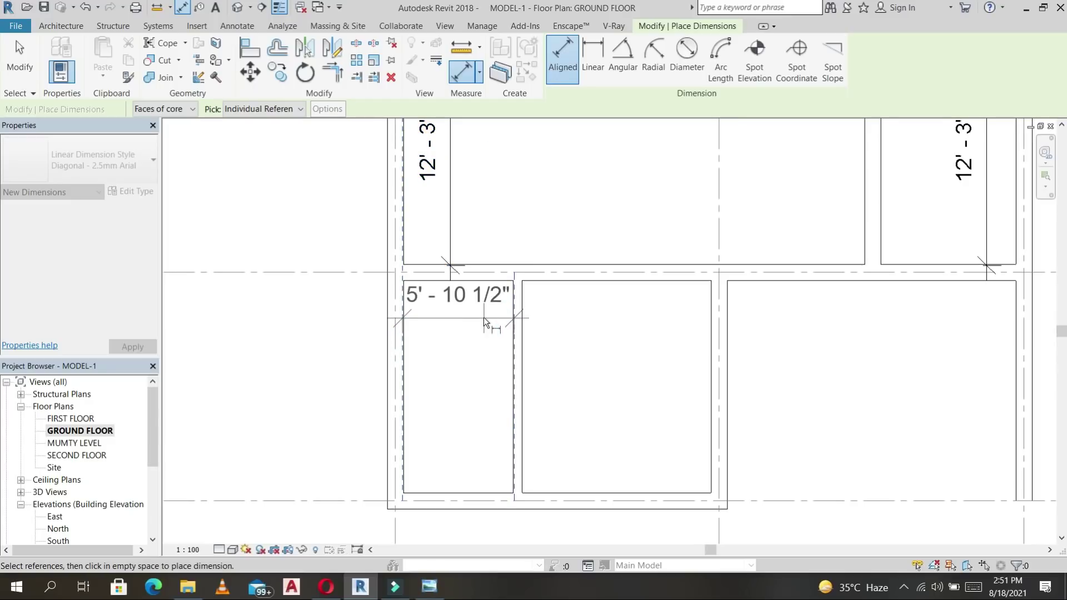
pyautogui.click(476, 332)
pyautogui.click(353, 452)
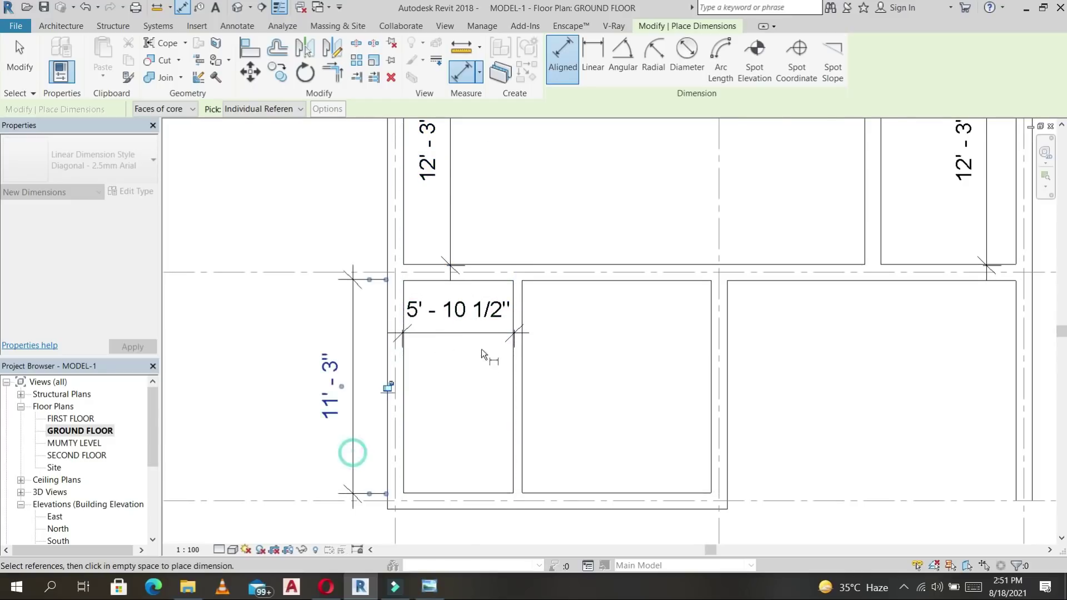
# Move the middle and upper 12'-3" dimensions outside the left wall.
pyautogui.scroll(-2, 511, 389)
pyautogui.moveTo(531, 414); pyautogui.dragTo(572, 523, button='middle')
pyautogui.press('Escape')
pyautogui.click(515, 364)
pyautogui.moveTo(513, 291); pyautogui.dragTo(448, 316)
pyautogui.click(517, 203)
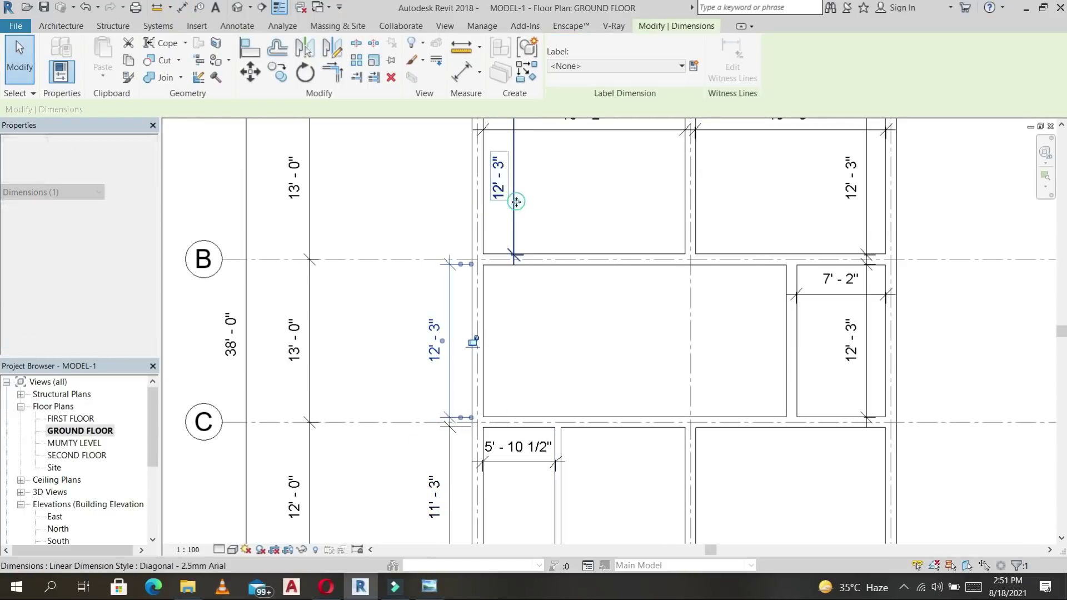
pyautogui.moveTo(516, 212); pyautogui.dragTo(448, 215)
pyautogui.scroll(-3, 560, 338)
pyautogui.moveTo(560, 338)
pyautogui.mouseDown(button='middle')
pyautogui.moveTo(546, 365)
pyautogui.moveTo(541, 305)
pyautogui.mouseUp(button='middle')
pyautogui.click(541, 303)
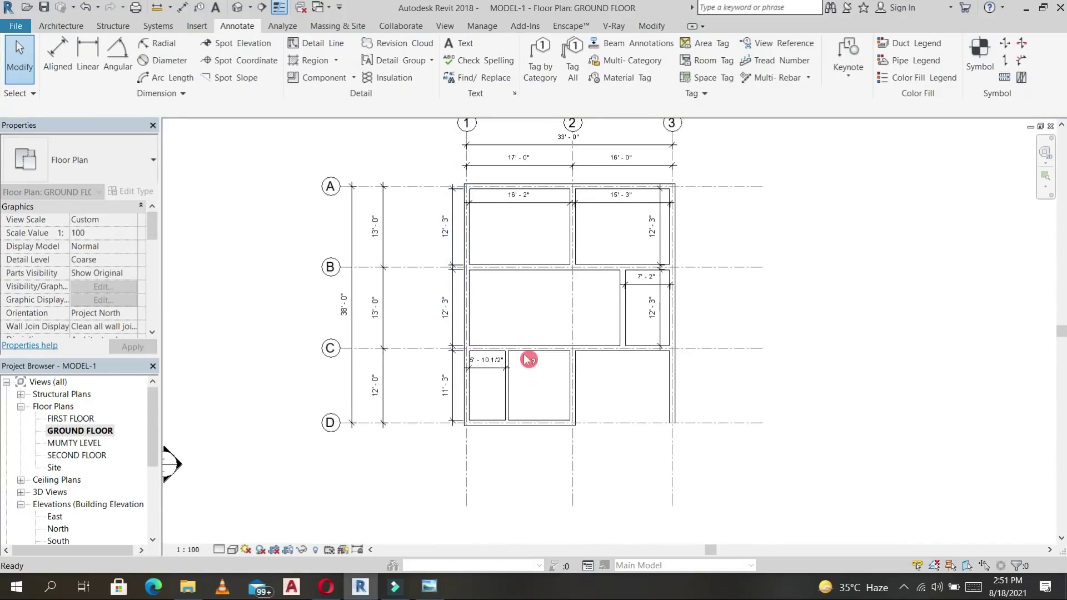
pyautogui.scroll(4, 506, 379)
# Add a 10'-0" width dimension in the second small room.
pyautogui.click(483, 377)
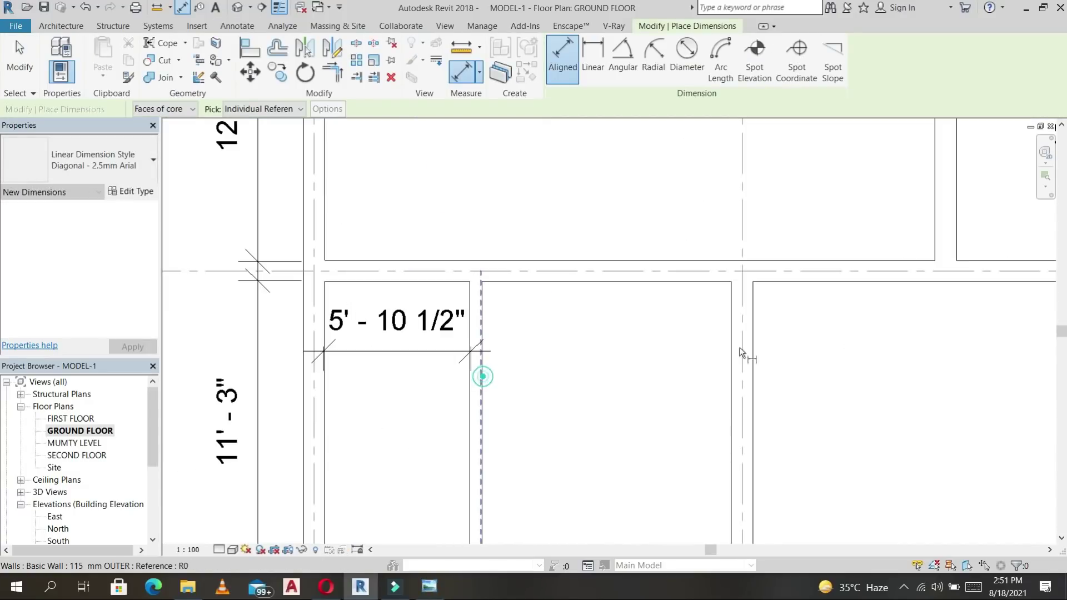
pyautogui.click(735, 351)
pyautogui.click(675, 349)
pyautogui.scroll(-2, 526, 282)
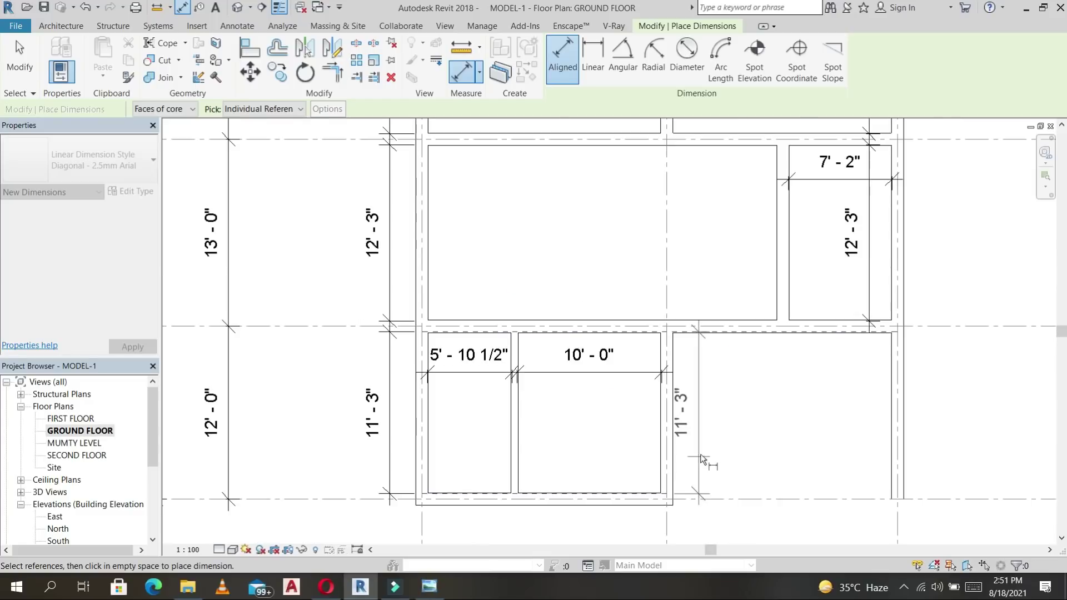
pyautogui.scroll(-2, 817, 389)
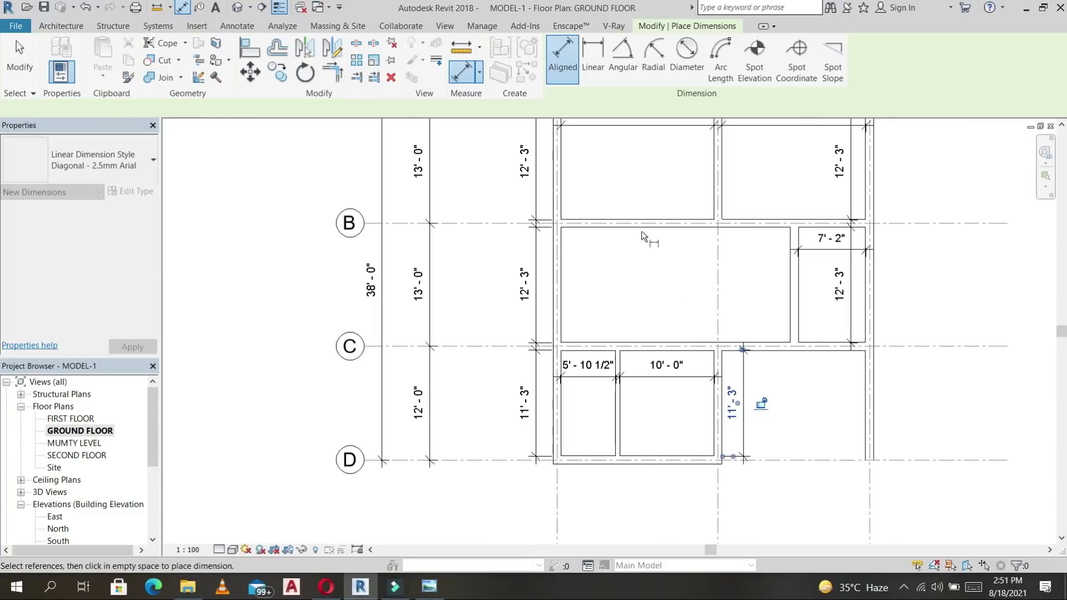
# Dimension the large middle room's 24'-4" width between its left and right walls.
pyautogui.click(565, 249)
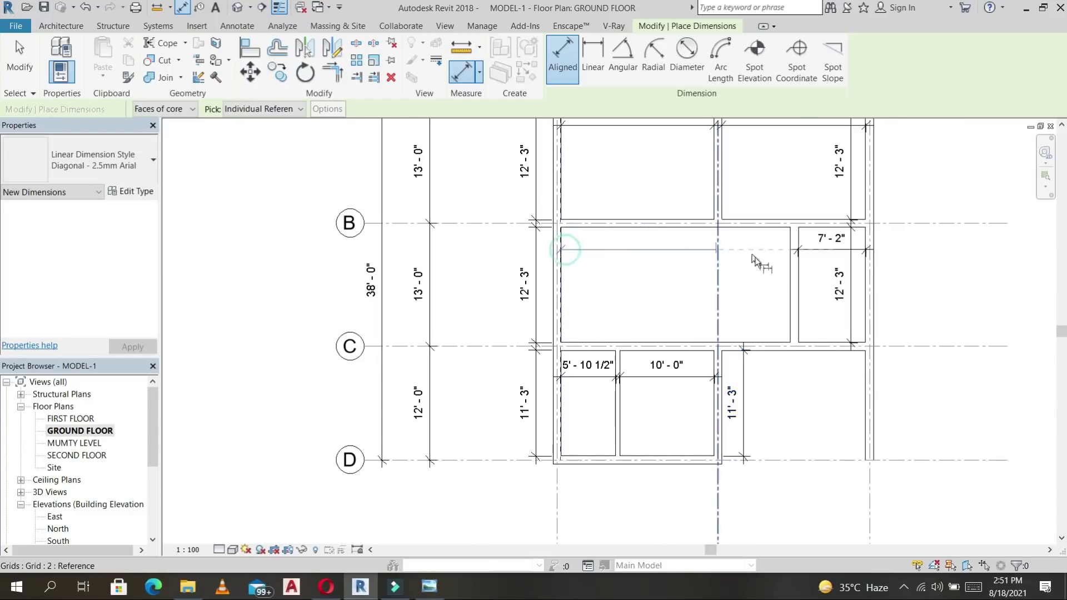
pyautogui.click(791, 275)
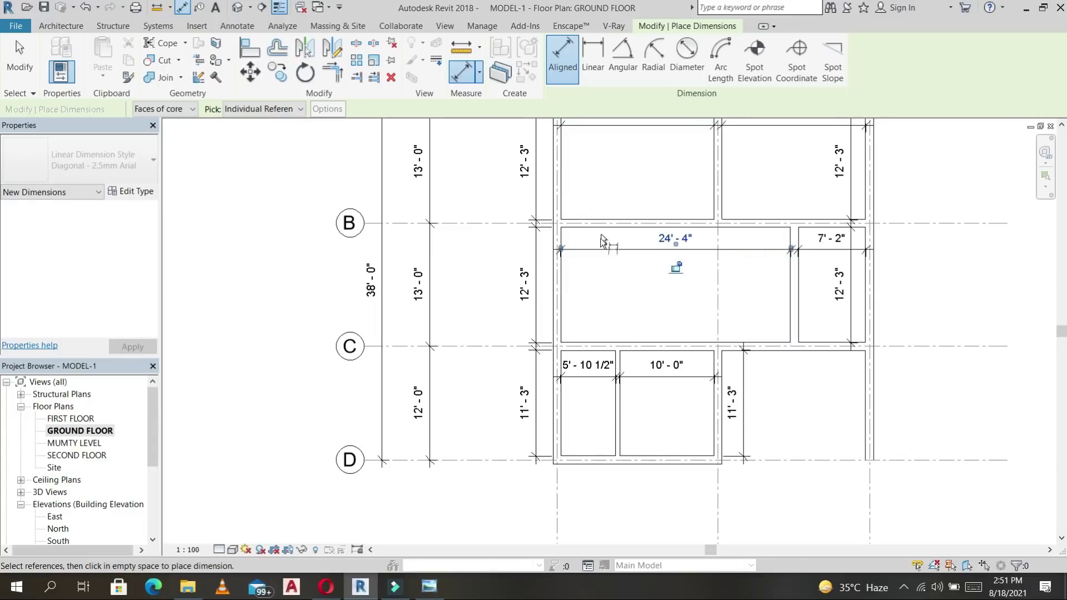
pyautogui.scroll(-1, 583, 292)
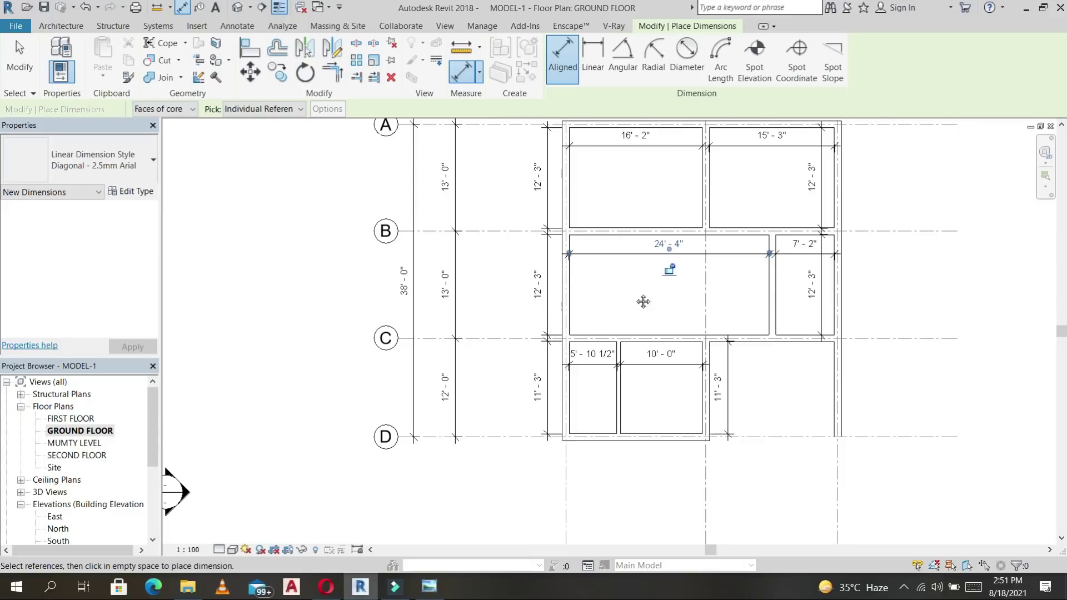
pyautogui.moveTo(643, 302); pyautogui.dragTo(595, 328, button='middle')
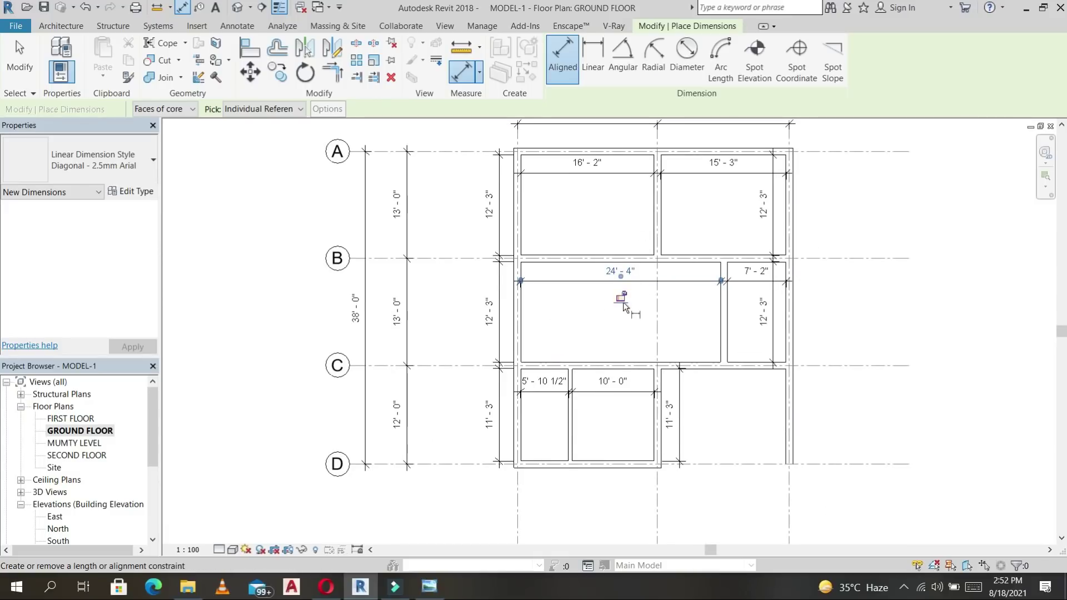
pyautogui.moveTo(575, 243); pyautogui.dragTo(578, 248, button='middle')
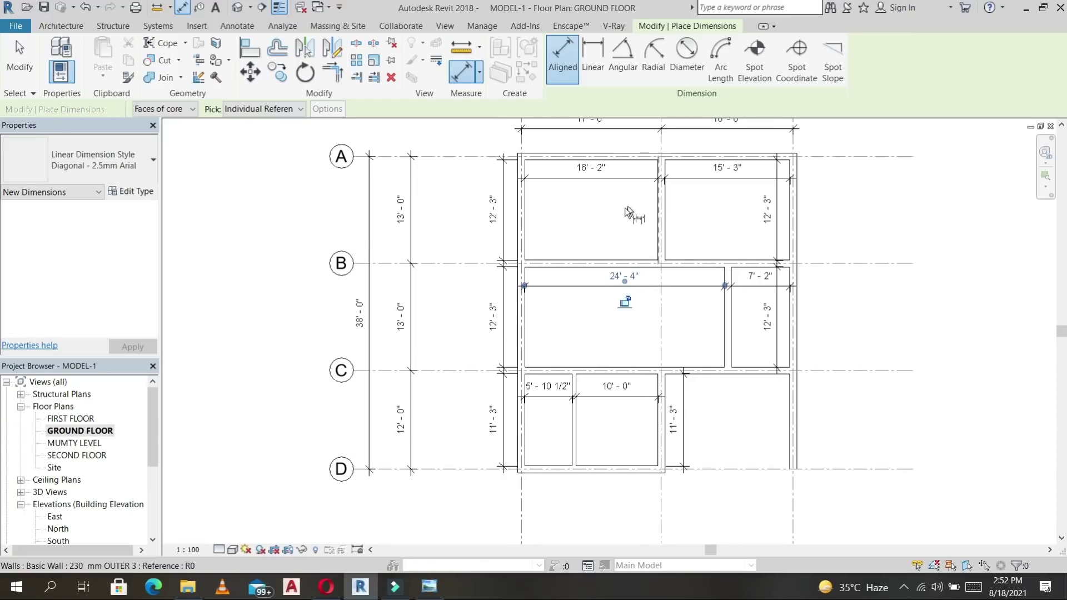
pyautogui.moveTo(619, 213); pyautogui.dragTo(597, 224, button='middle')
pyautogui.click(64, 26)
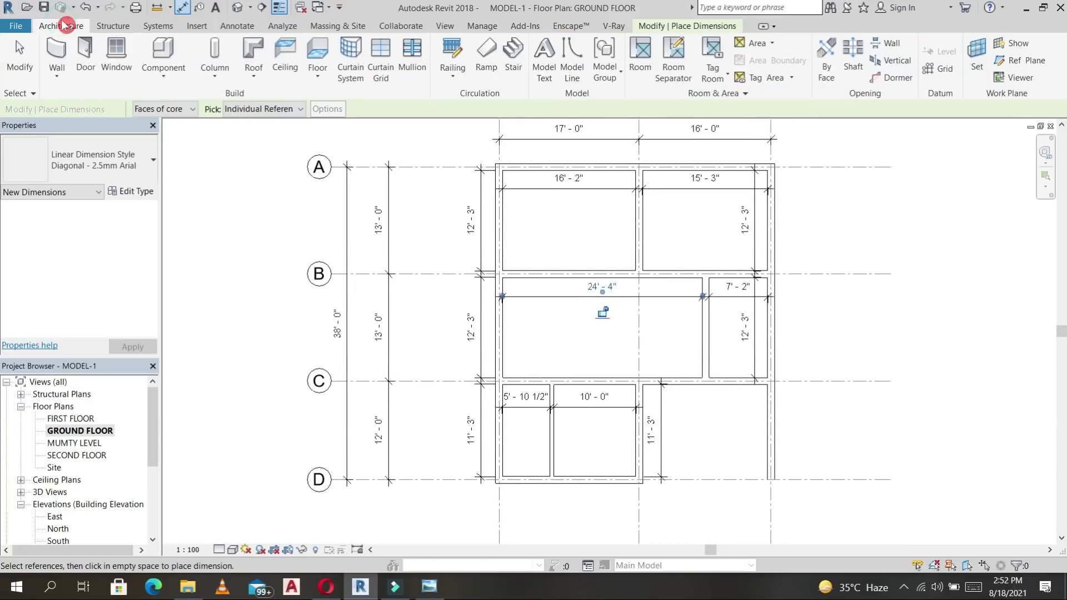
# Set the MUMTY DOOR (Door-Passage-Single-Flush) type width to 3' 6" and check its height.
pyautogui.click(87, 54)
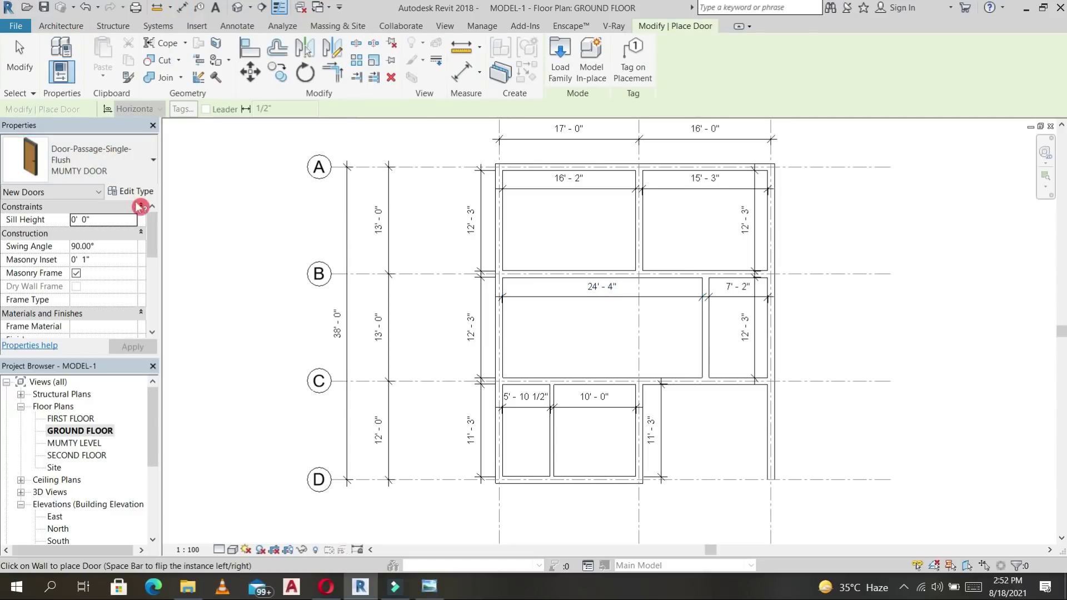
pyautogui.click(145, 195)
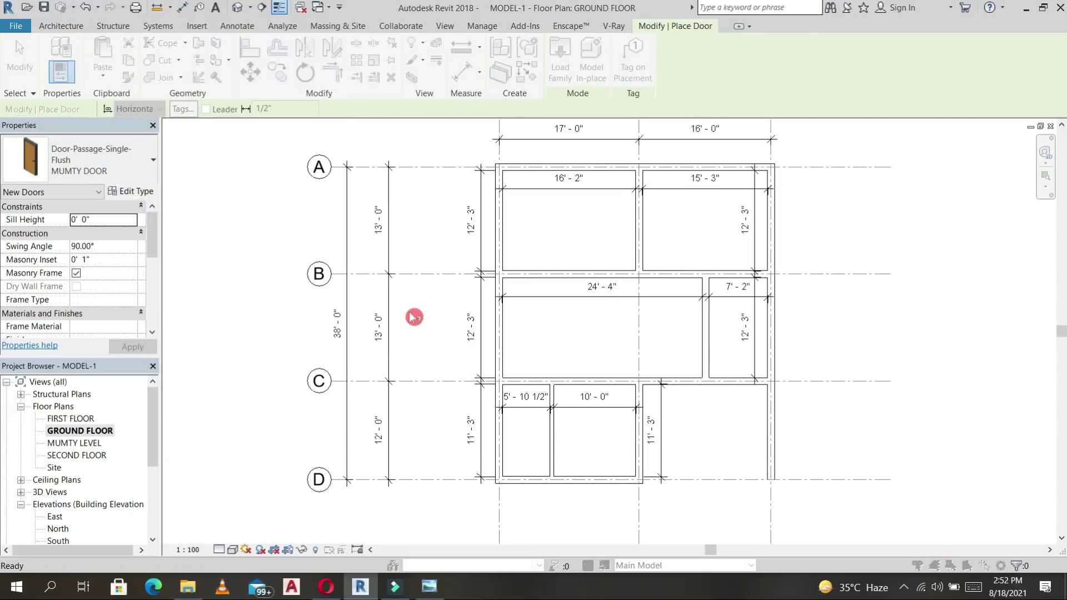
pyautogui.click(413, 329)
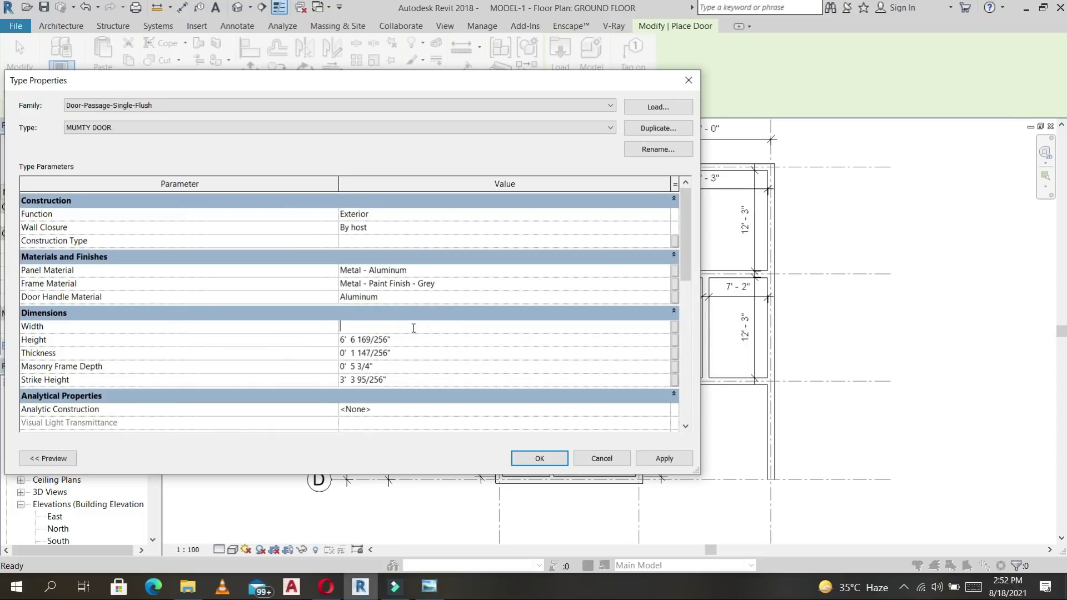
pyautogui.write('3\'6"')
pyautogui.click(417, 333)
pyautogui.click(405, 341)
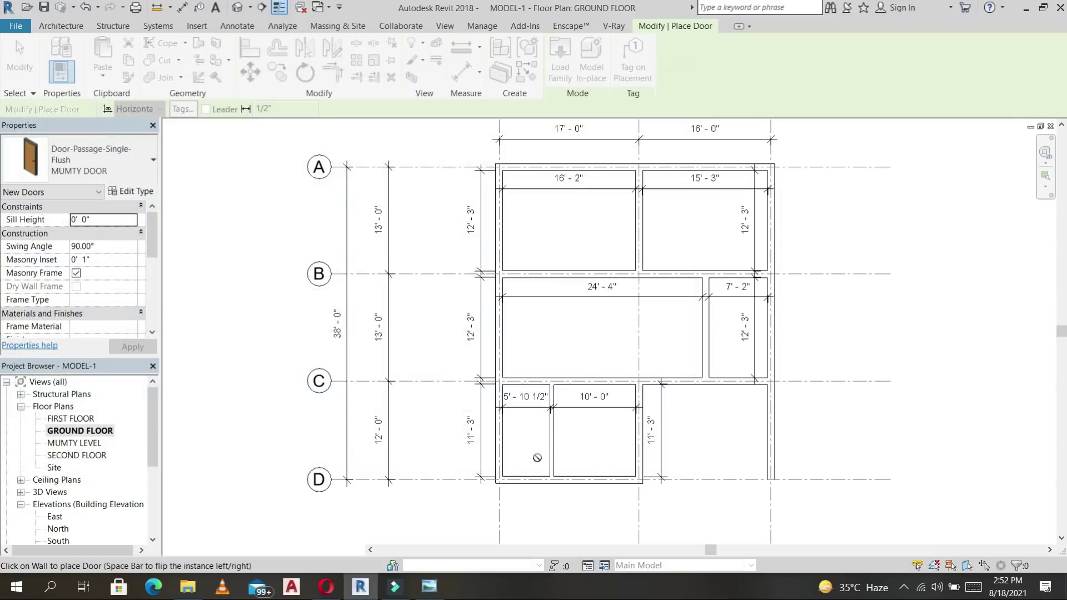
# Place a MUMTY DOOR in the upper-right room's bottom wall, deleting the extra left door.
pyautogui.scroll(4, 663, 272)
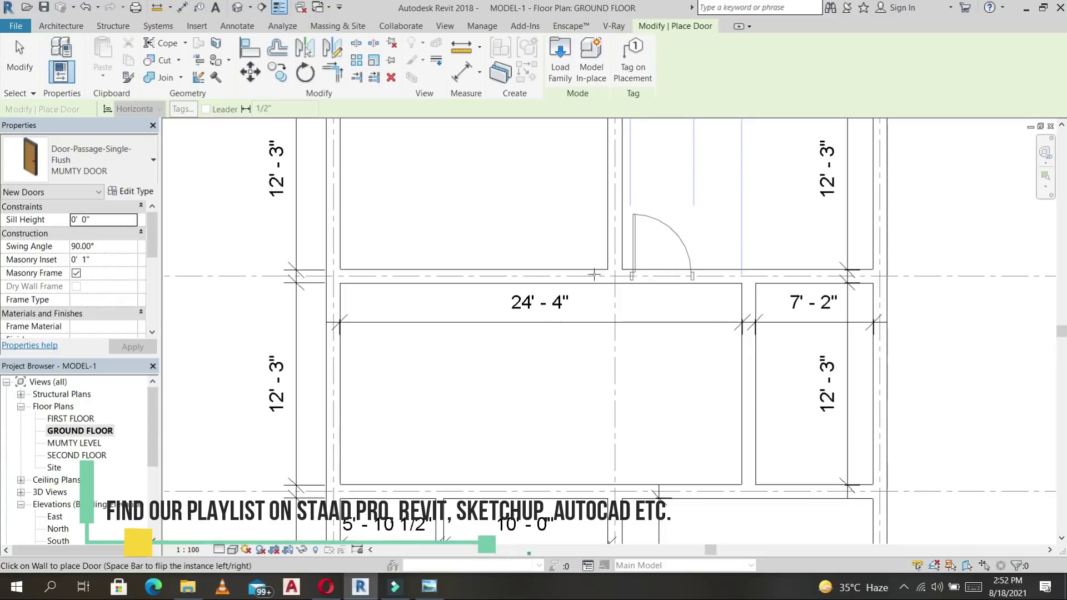
pyautogui.click(662, 273)
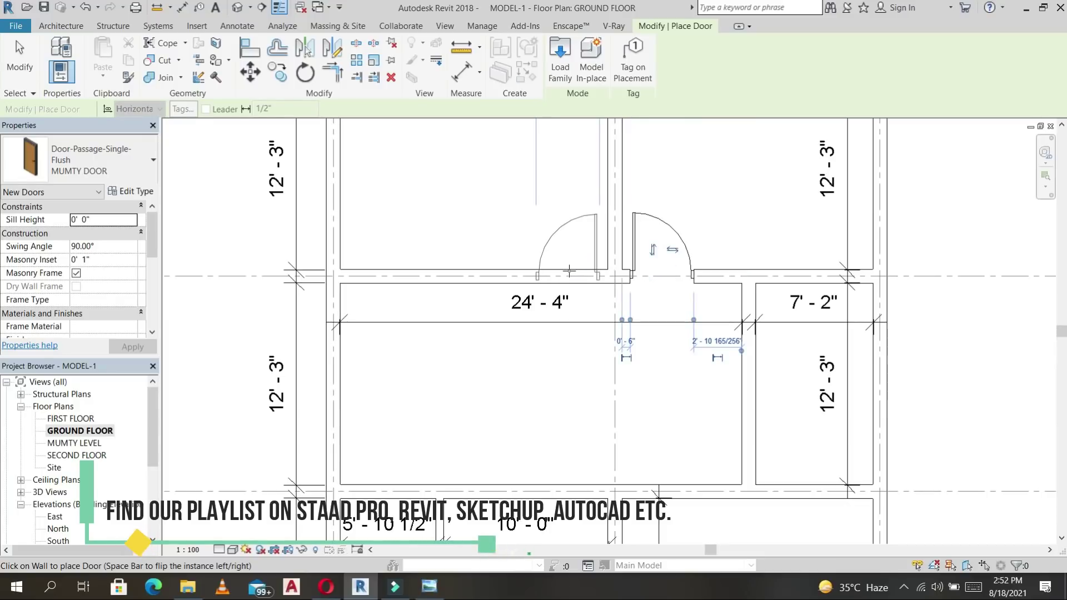
pyautogui.click(568, 272)
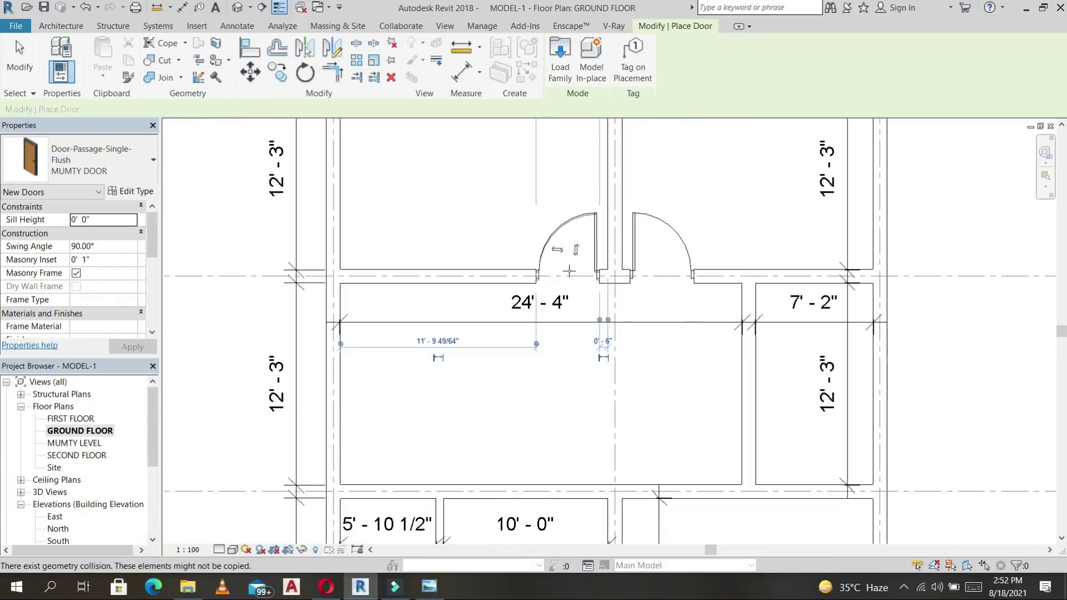
pyautogui.press('Escape')
pyautogui.press('Escape')
pyautogui.click(595, 228)
pyautogui.press('Delete')
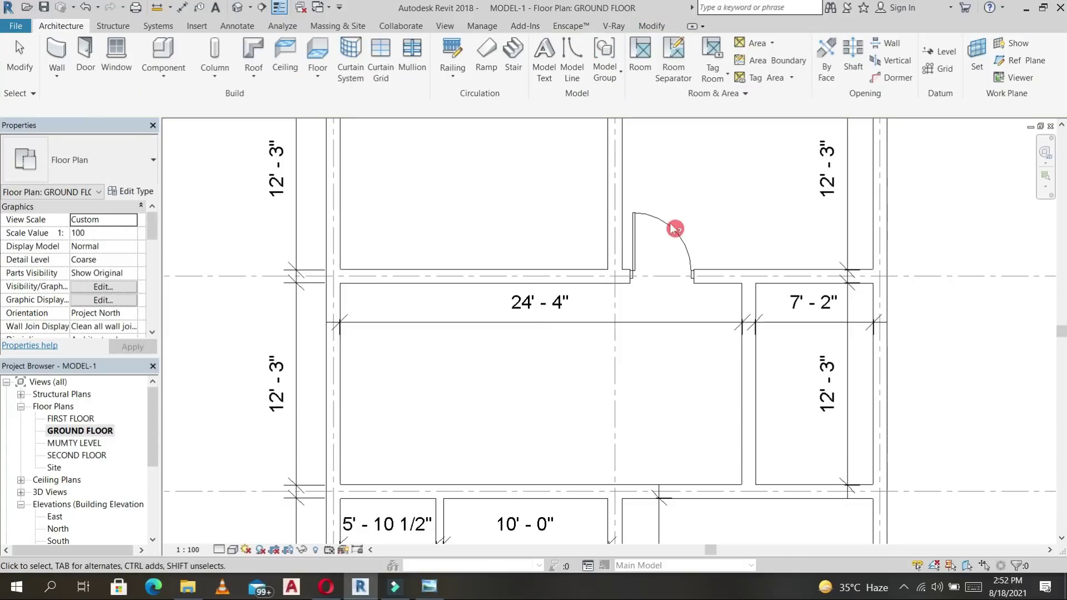
# Mirror a copy of the door across grid 2 to form a side-by-side pair.
pyautogui.click(673, 227)
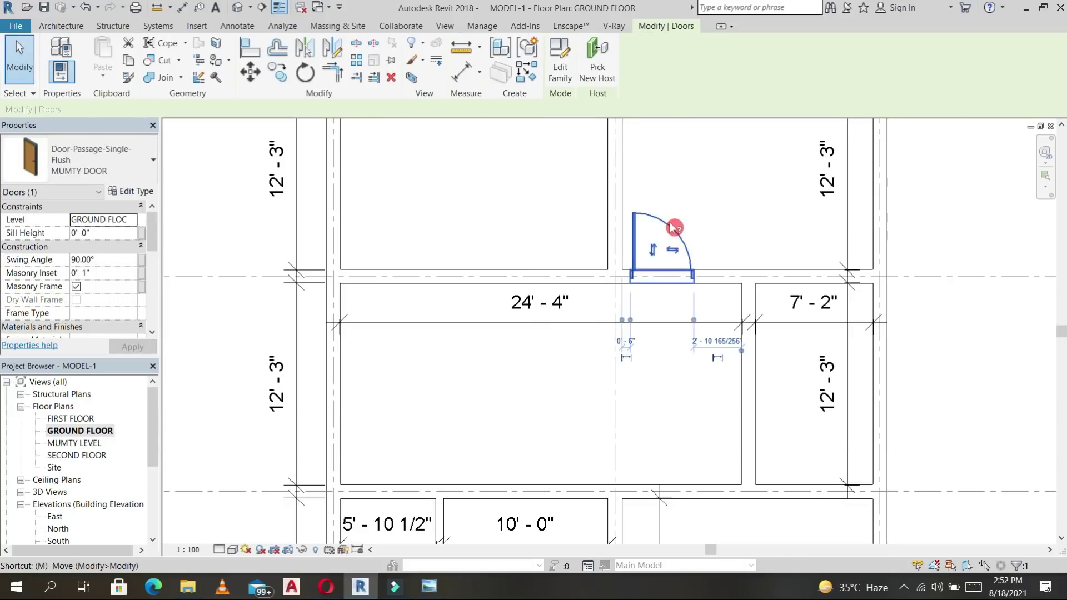
pyautogui.press('d')
pyautogui.press('m')
pyautogui.click(615, 245)
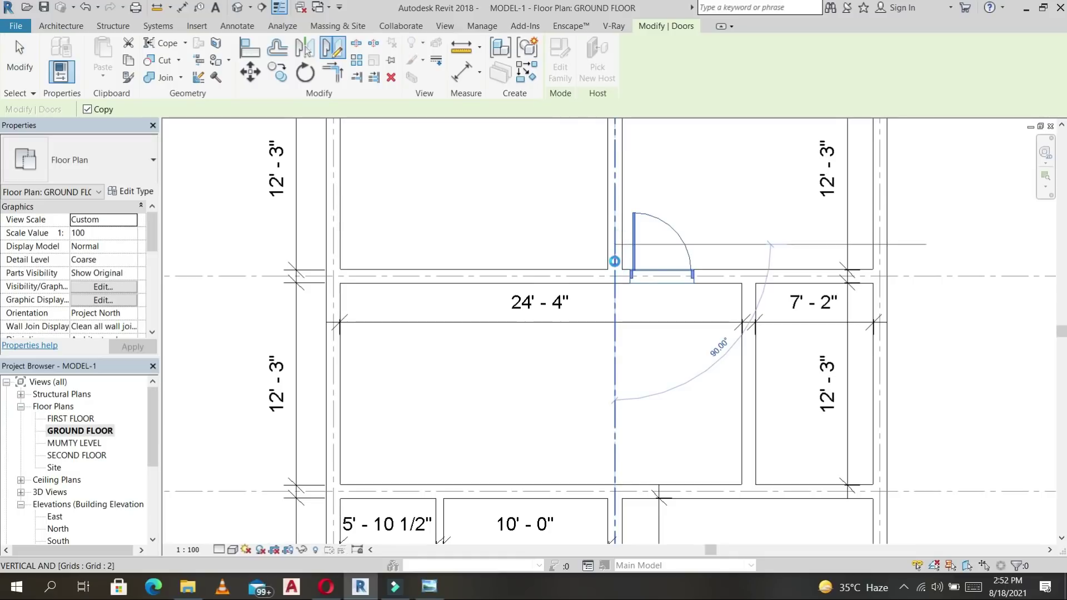
pyautogui.click(583, 246)
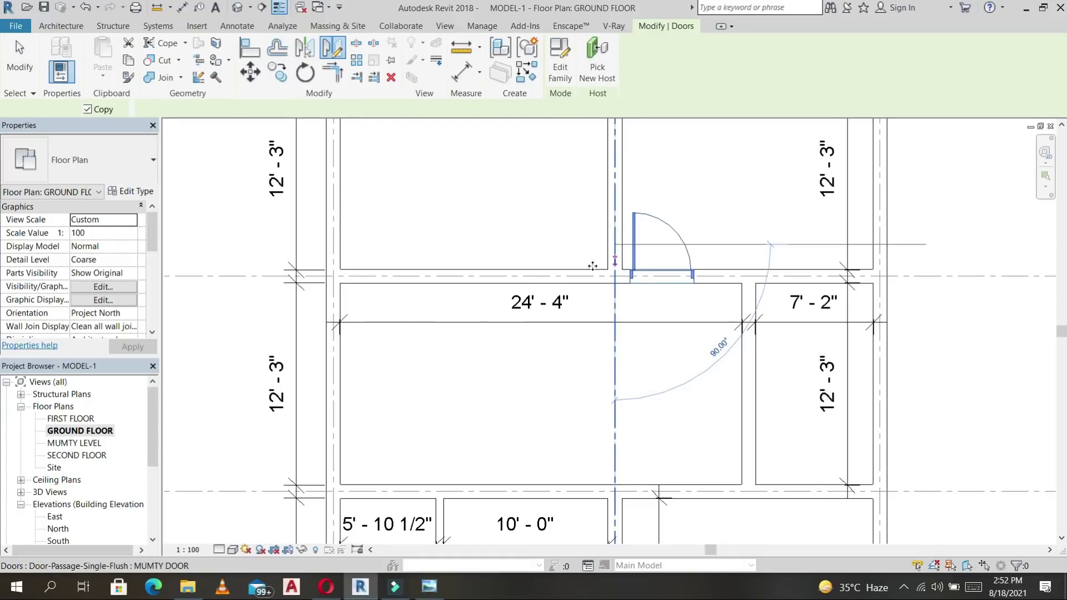
pyautogui.click(684, 312)
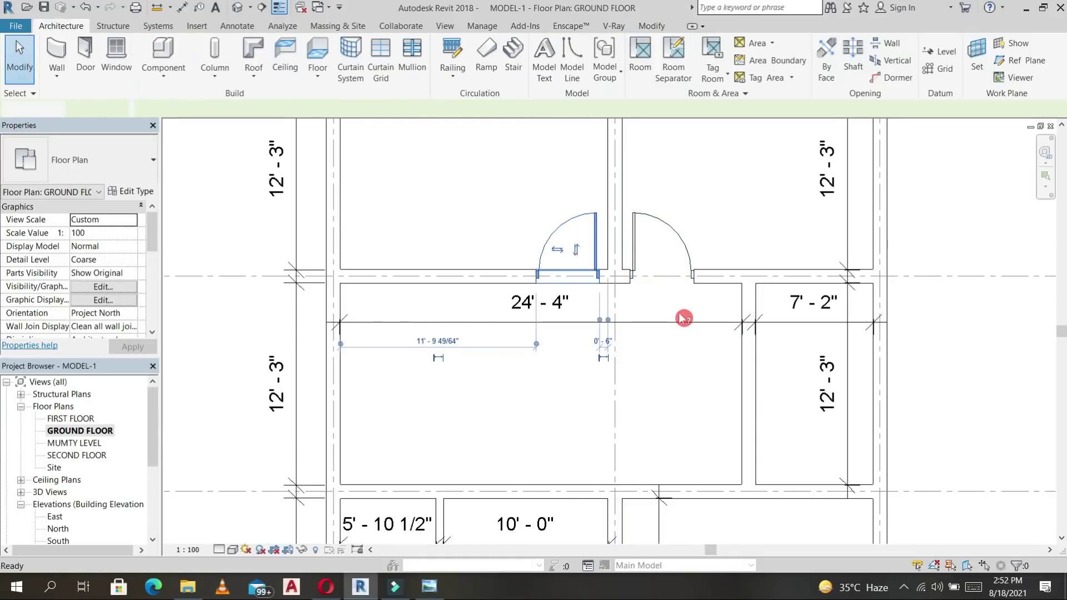
# Place a flipped MUMTY DOOR at the lower end of the small room's partition wall.
pyautogui.click(681, 239)
pyautogui.press('d')
pyautogui.press('r')
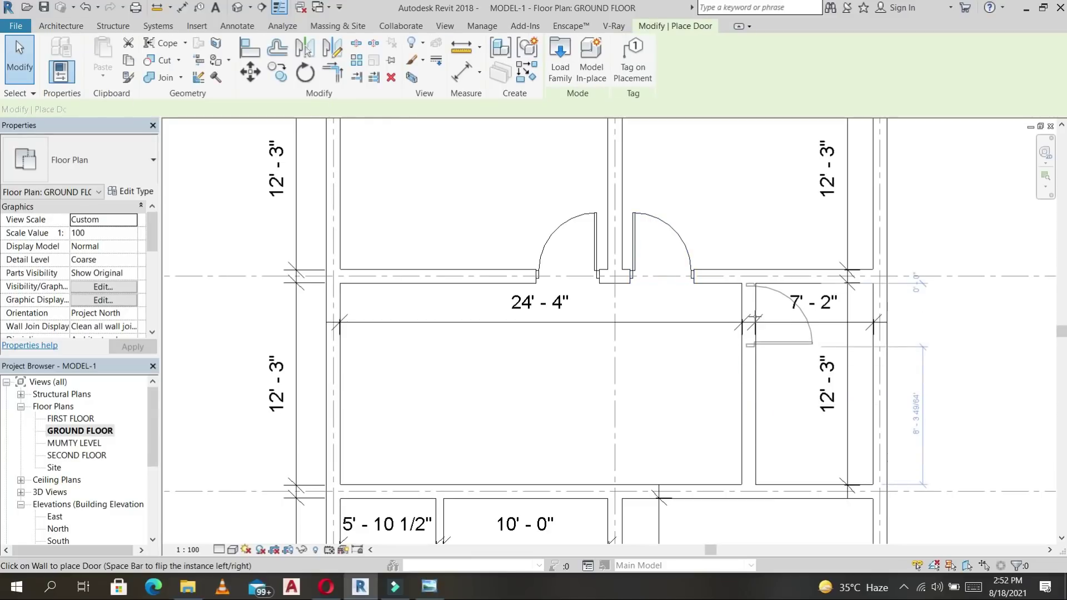
pyautogui.press('space')
pyautogui.click(750, 454)
pyautogui.moveTo(806, 339); pyautogui.dragTo(791, 341, button='middle')
pyautogui.press('Escape')
pyautogui.click(745, 372)
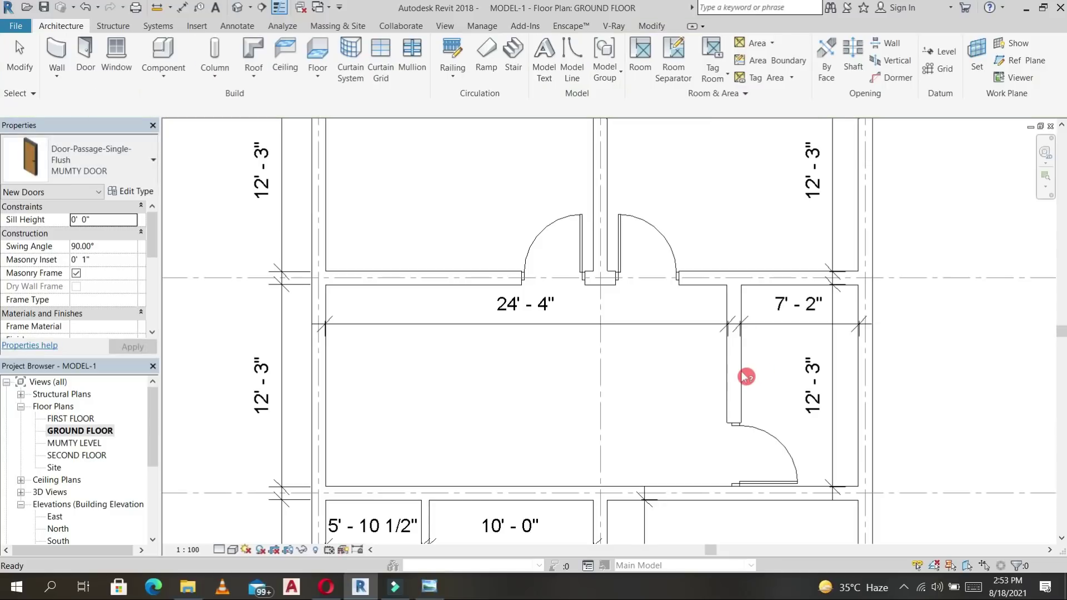
pyautogui.click(747, 373)
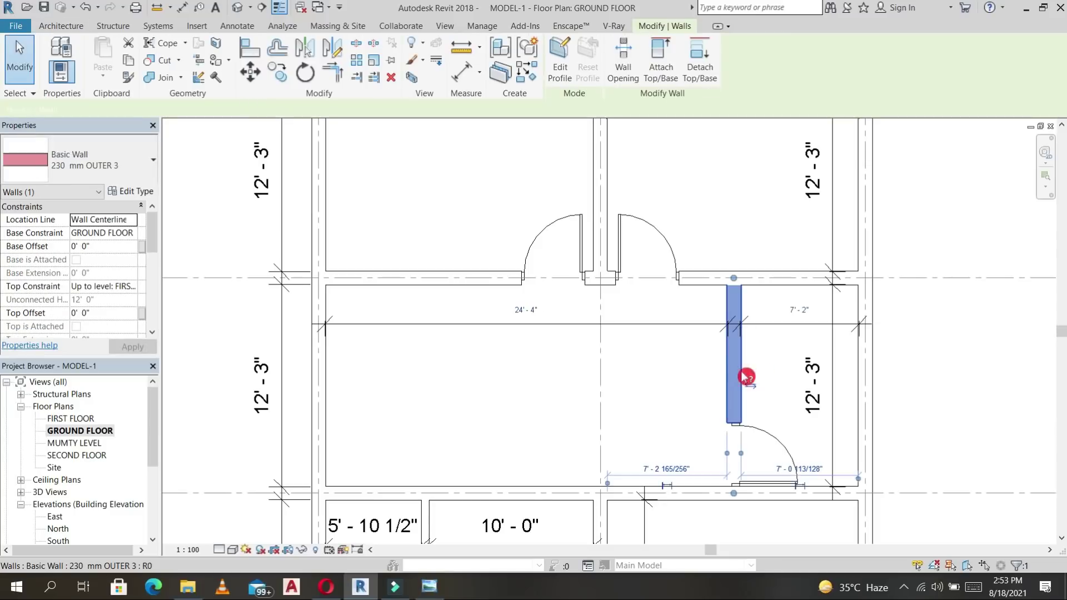
# Change the partition wall's type to 115 mm OUTER.
pyautogui.click(136, 143)
pyautogui.click(65, 238)
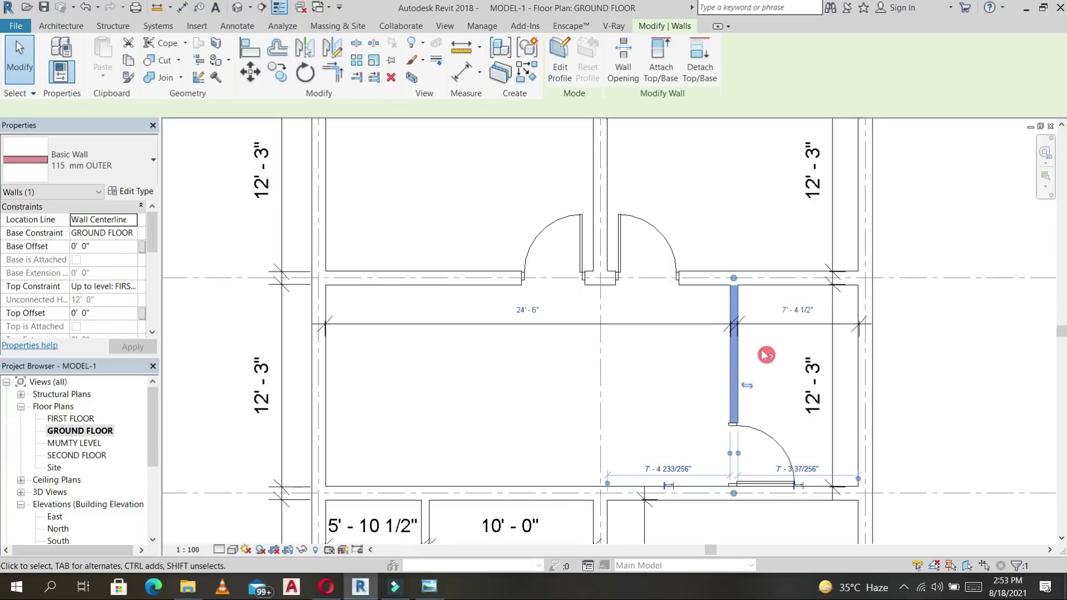
pyautogui.click(798, 309)
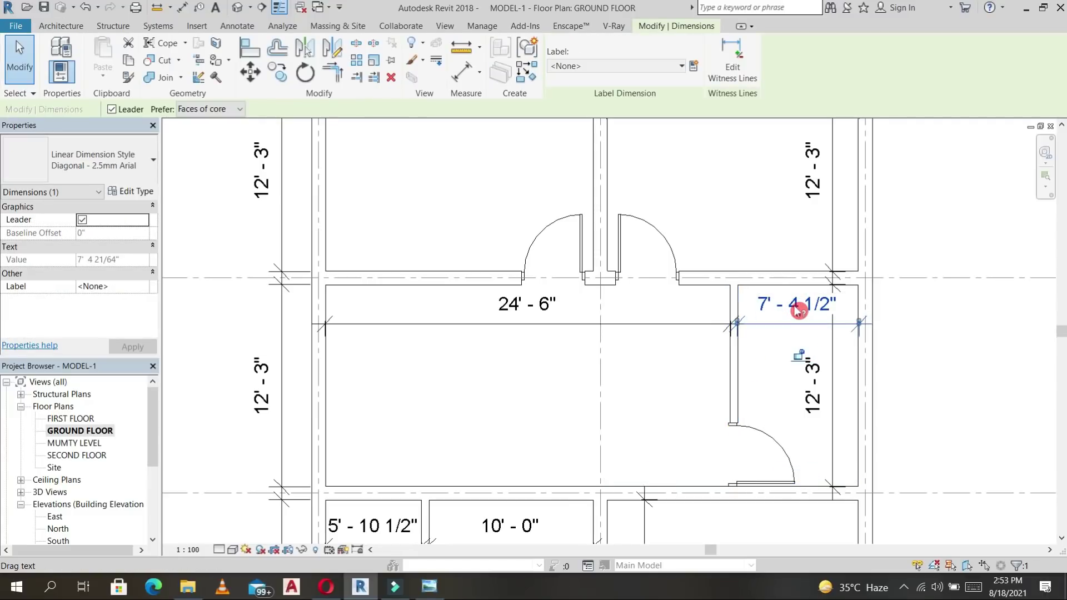
pyautogui.press('d')
pyautogui.press('i')
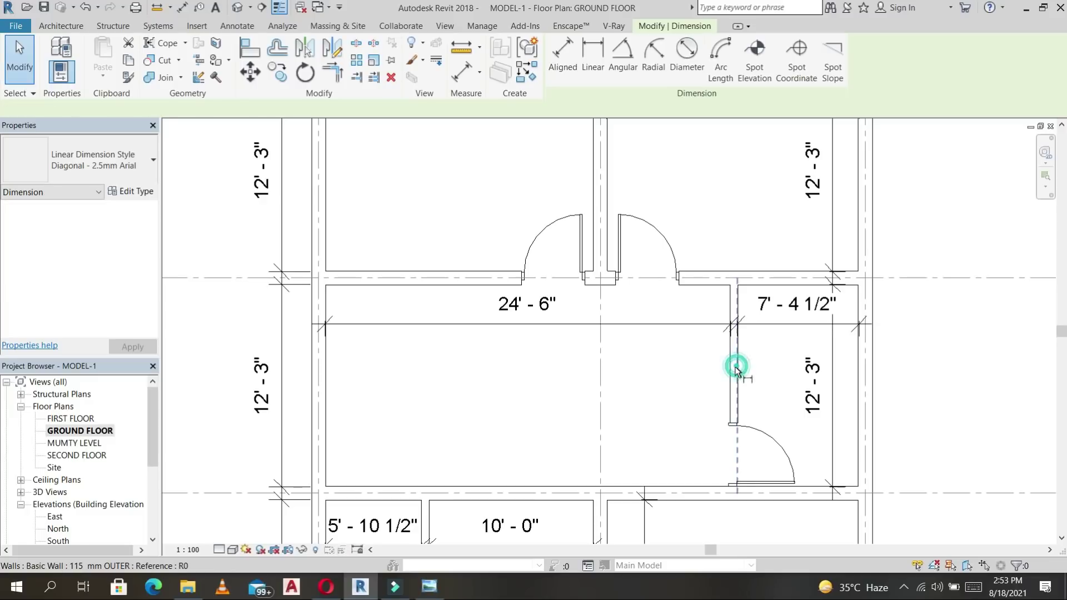
pyautogui.press('Escape')
# Move the partition so the small room measures 8' 0" wide.
pyautogui.click(735, 371)
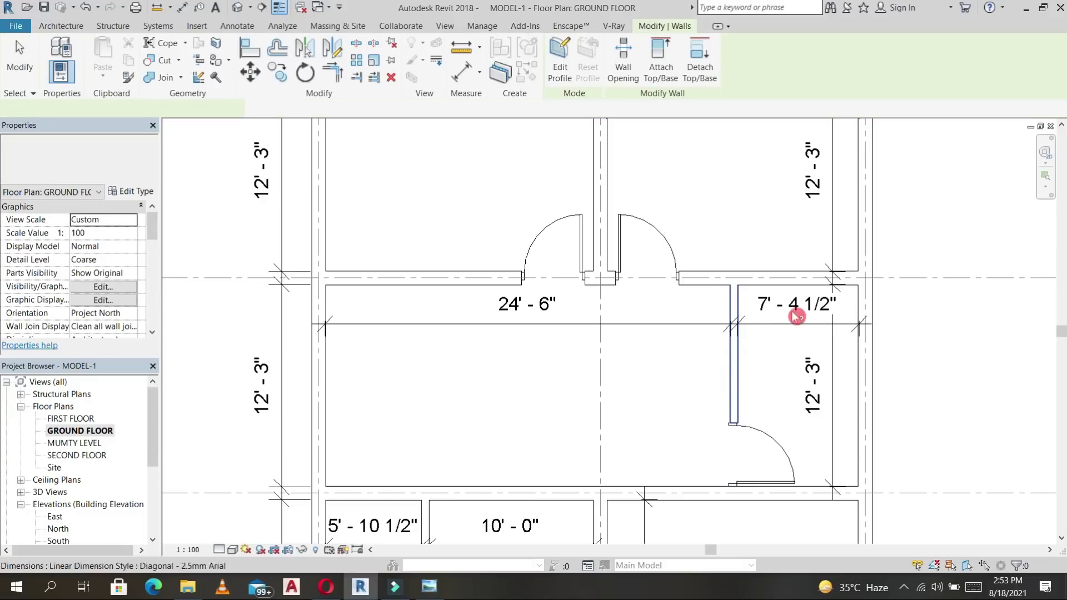
pyautogui.click(808, 308)
pyautogui.write('8')
pyautogui.press('Return')
pyautogui.click(790, 305)
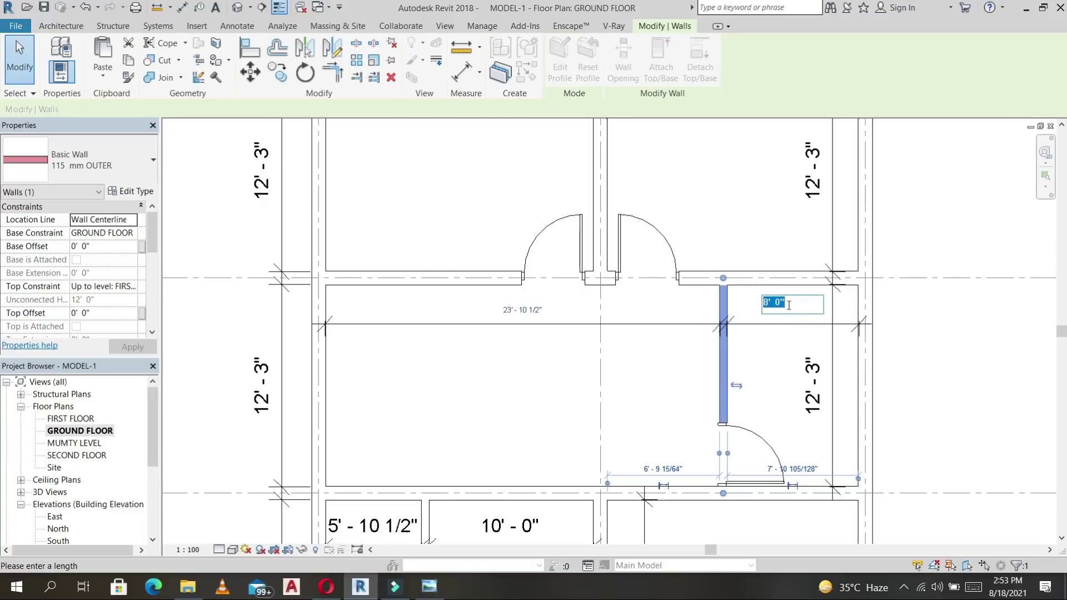
pyautogui.click(753, 207)
pyautogui.scroll(-3, 752, 269)
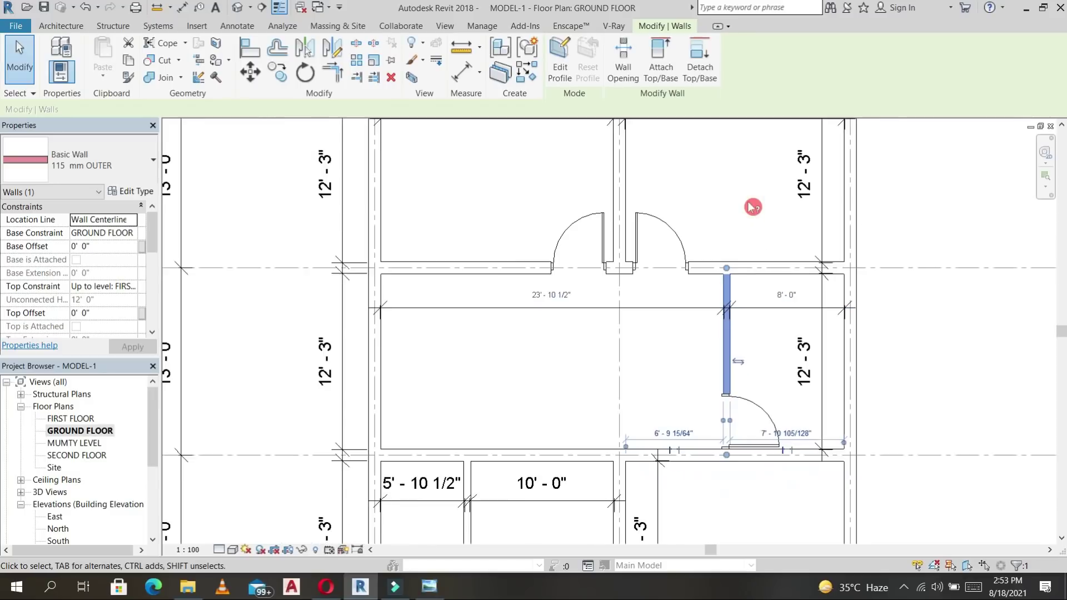
pyautogui.click(849, 269)
pyautogui.scroll(2, 804, 284)
pyautogui.click(691, 303)
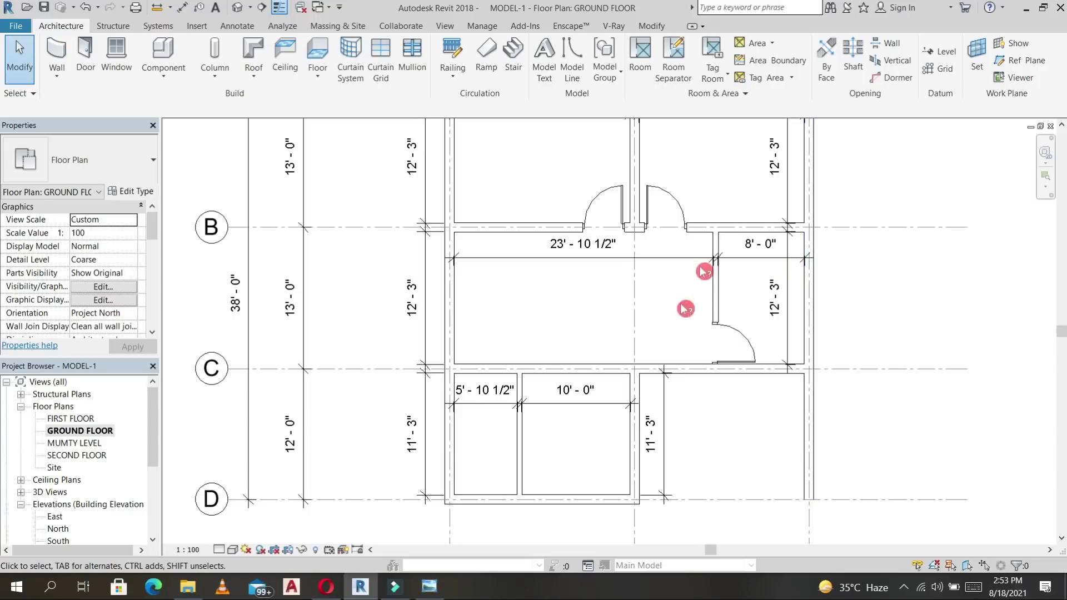
pyautogui.scroll(-2, 608, 317)
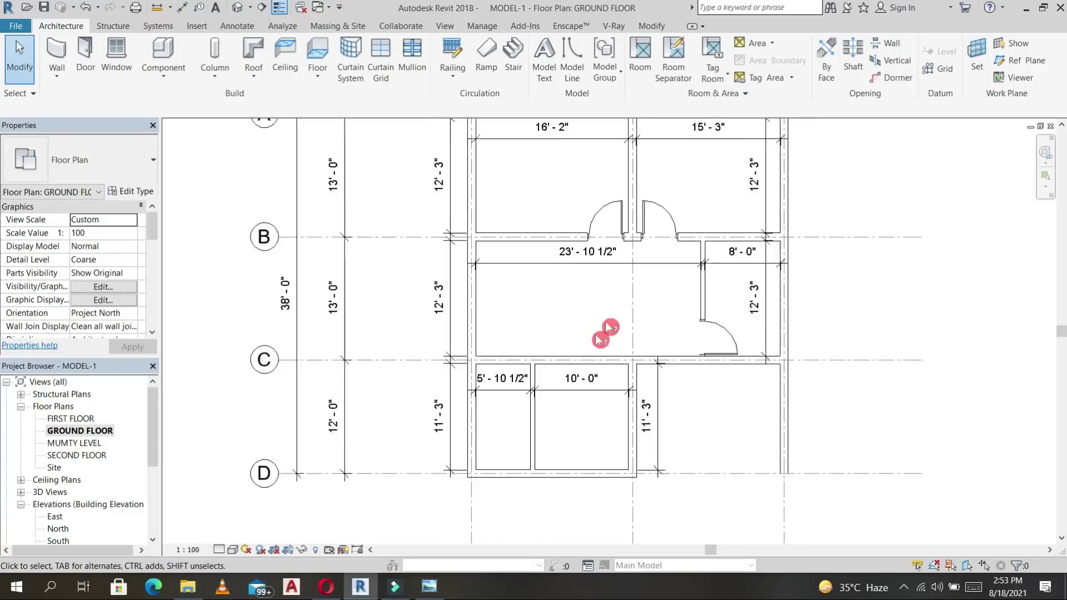
pyautogui.moveTo(596, 305); pyautogui.dragTo(605, 273, button='middle')
# Place MUMTY DOORs in the grid C wall opening into the lower small rooms.
pyautogui.press('d')
pyautogui.press('r')
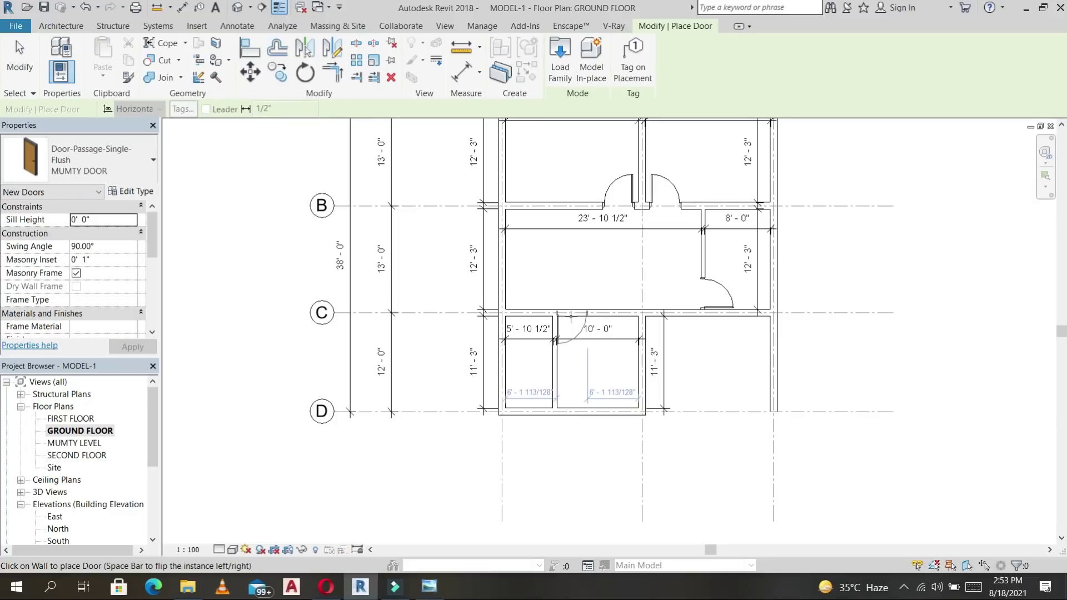
pyautogui.scroll(3, 574, 315)
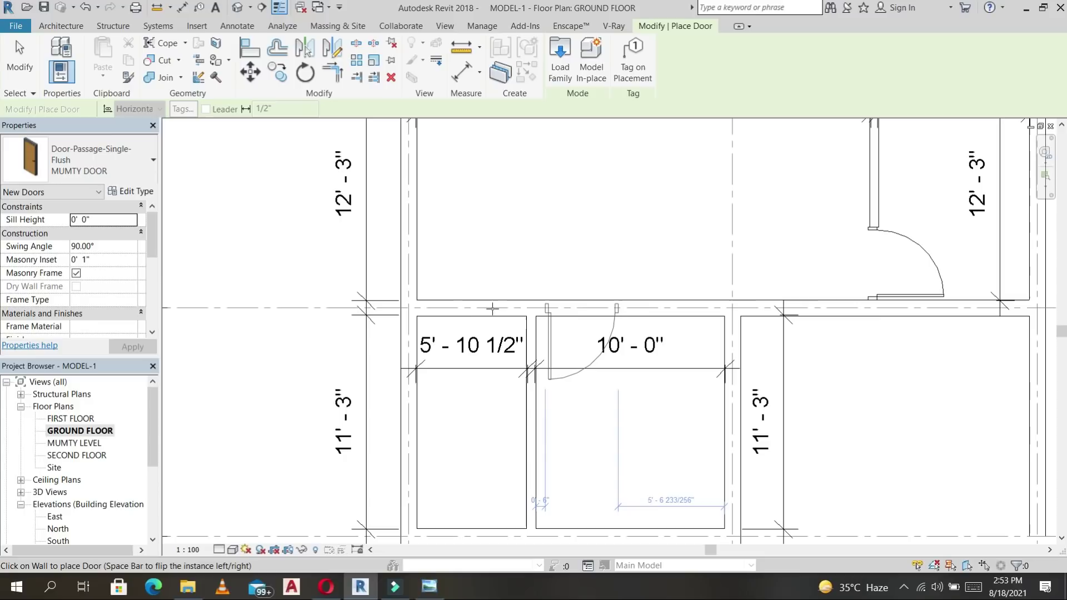
pyautogui.click(473, 308)
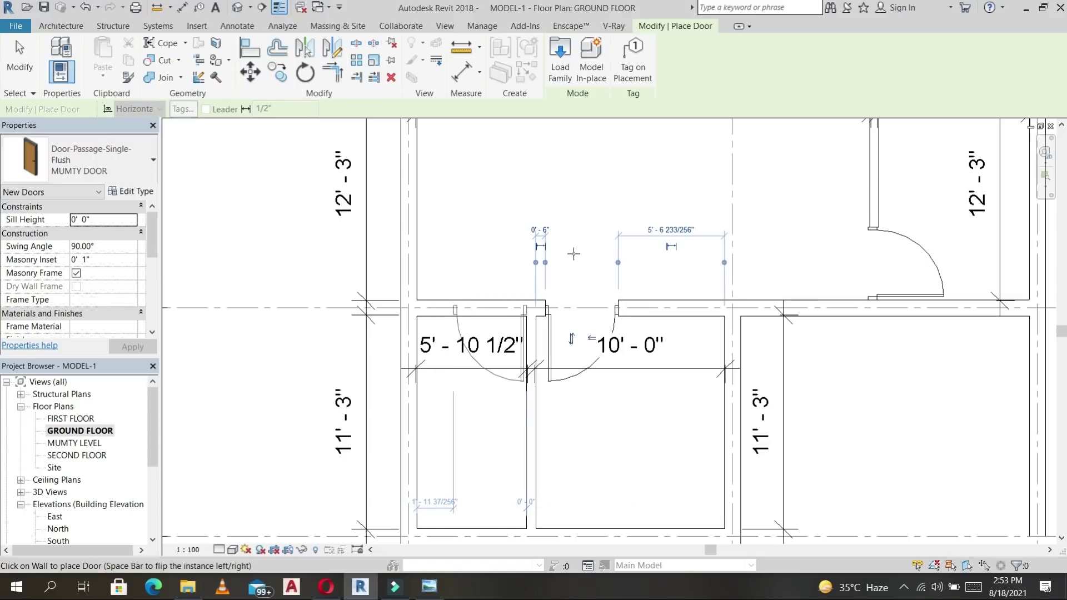
pyautogui.press('Escape')
pyautogui.press('Escape')
# Start the Window tool with the W2A WINDOW FIX type selected.
pyautogui.scroll(-2, 592, 241)
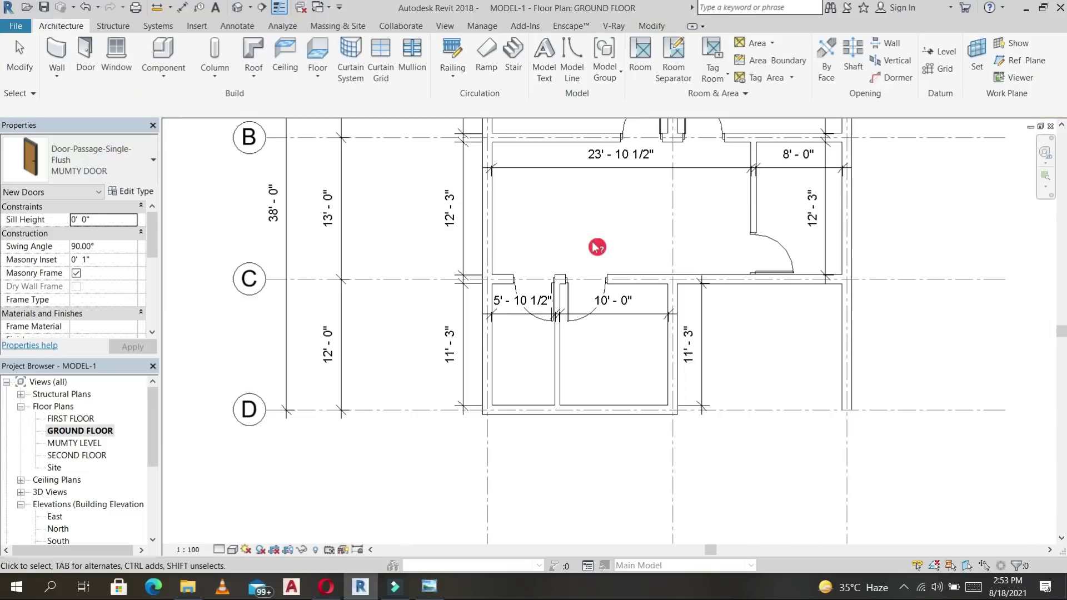
pyautogui.scroll(-2, 592, 243)
pyautogui.moveTo(639, 252); pyautogui.dragTo(687, 333, button='middle')
pyautogui.moveTo(618, 319); pyautogui.dragTo(636, 369, button='middle')
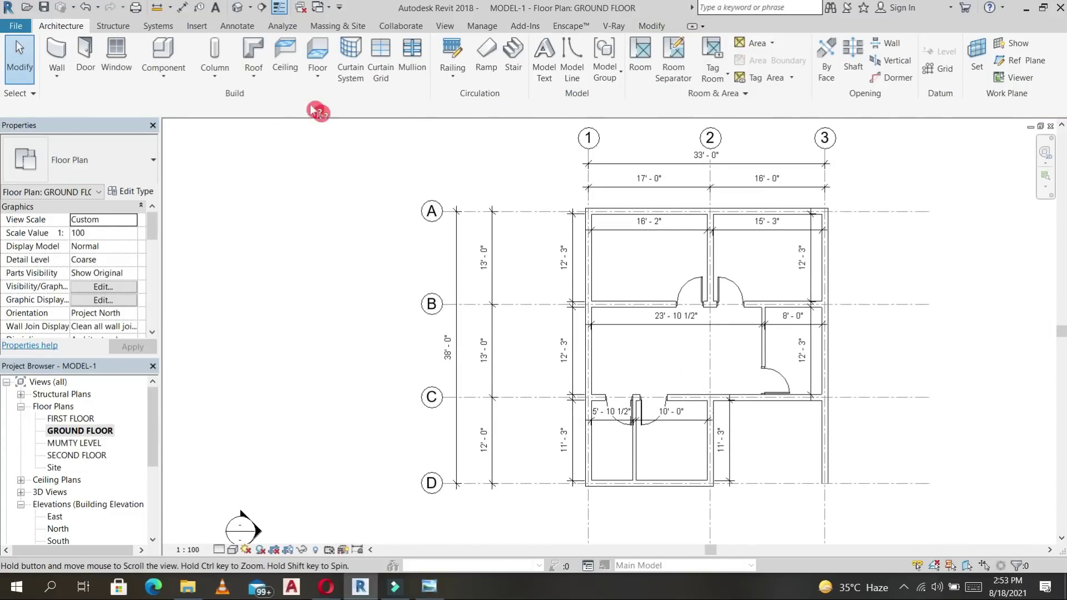
pyautogui.click(116, 48)
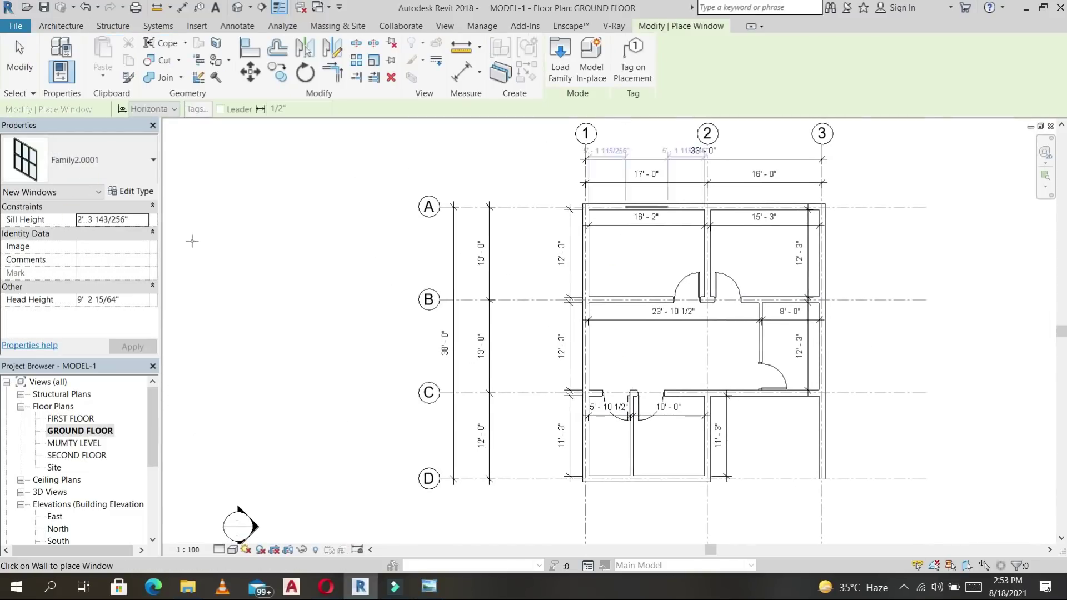
pyautogui.click(89, 161)
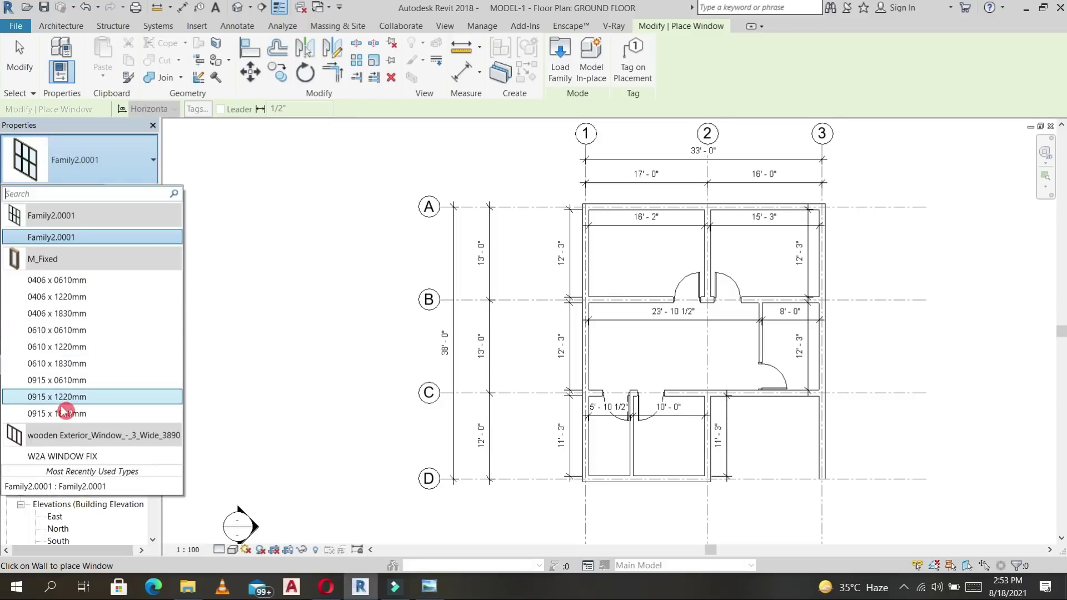
pyautogui.click(66, 457)
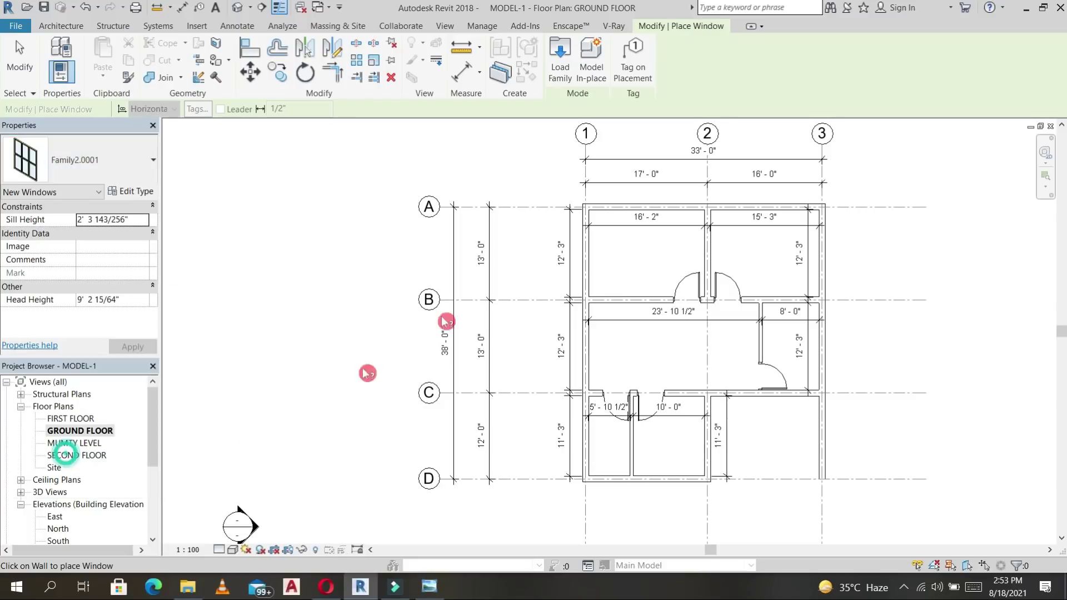
# Place W2A WINDOW FIX windows in the top walls of both upper rooms.
pyautogui.click(645, 207)
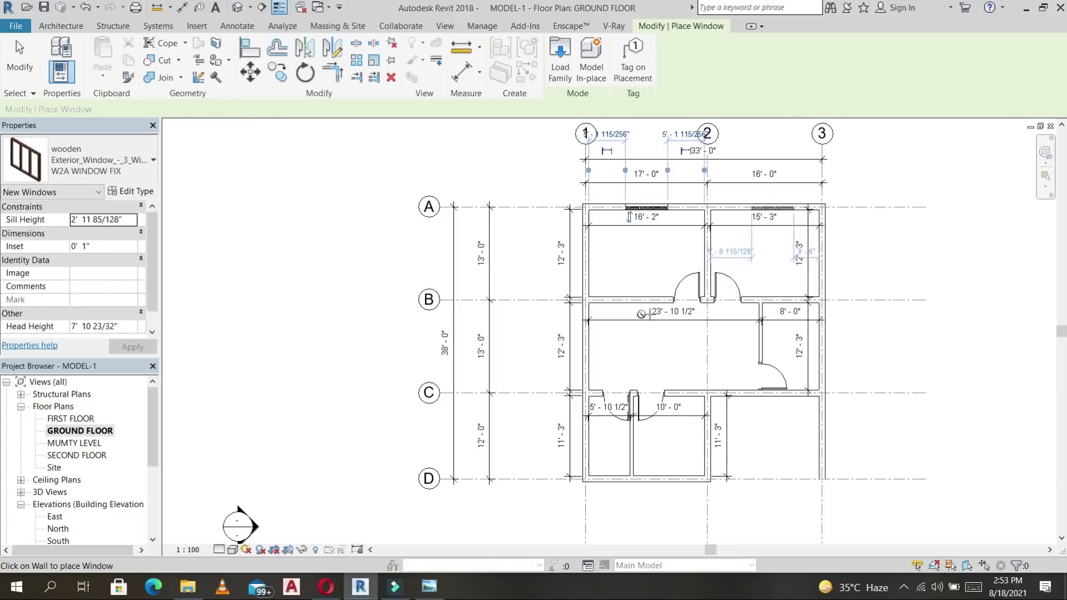
pyautogui.click(772, 209)
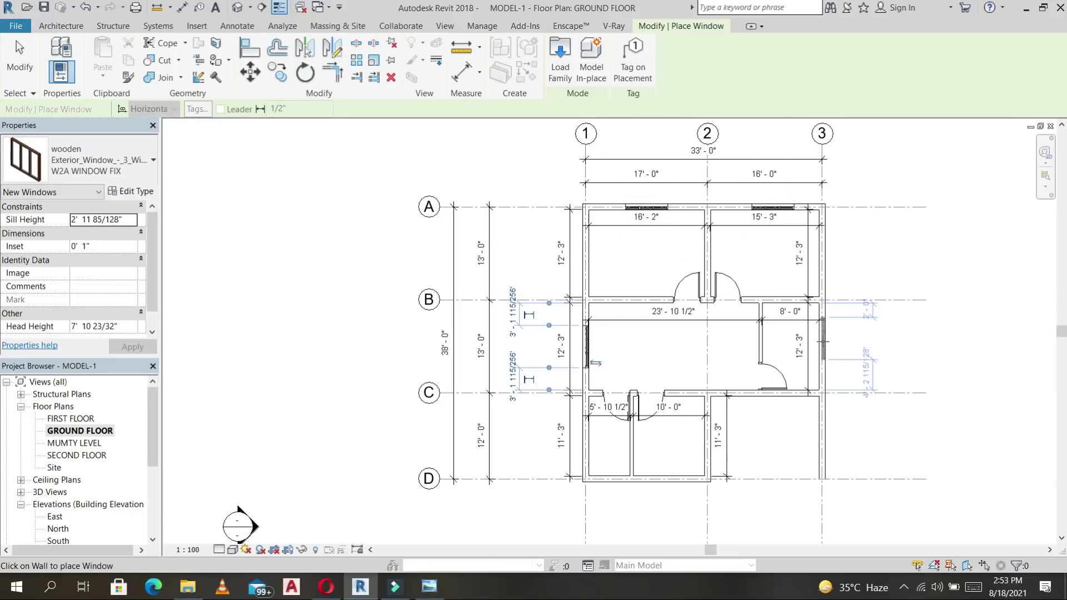
pyautogui.press('Escape')
pyautogui.click(772, 220)
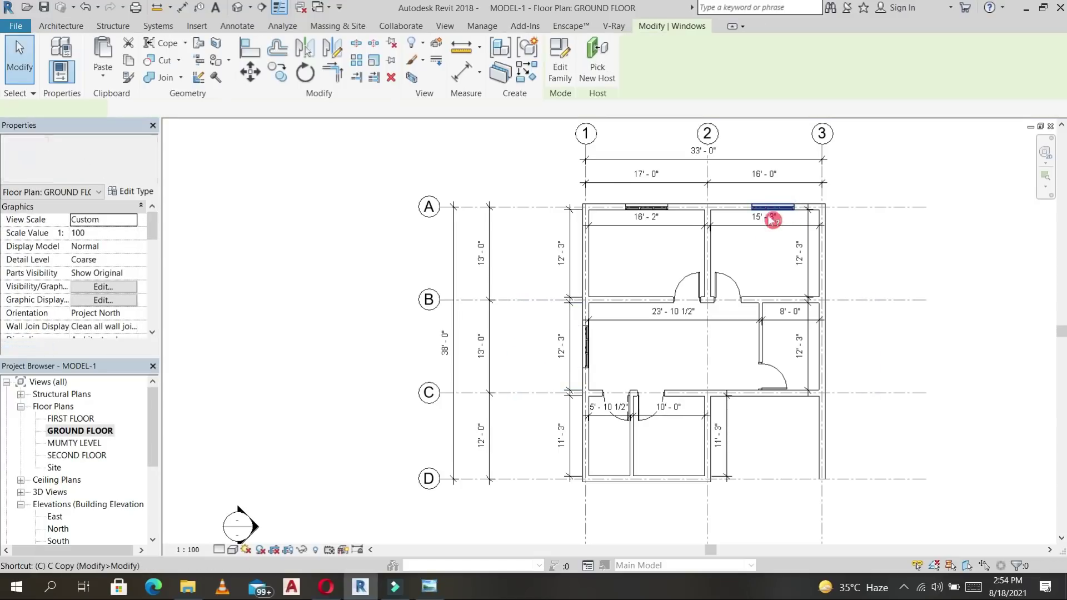
# Add another W2A WINDOW FIX in the outer wall, then select all its instances.
pyautogui.press('s')
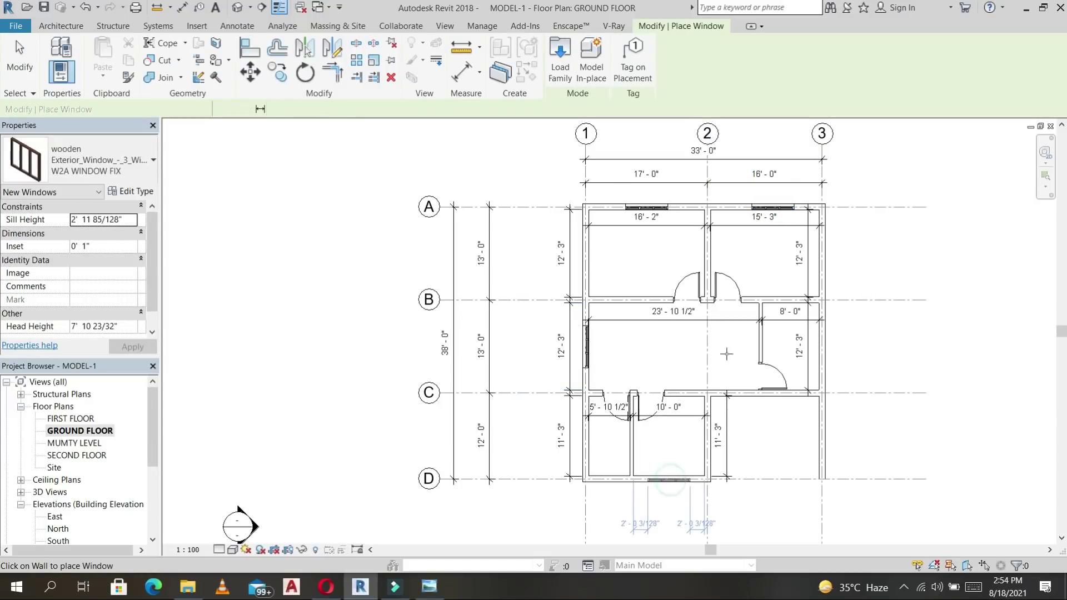
pyautogui.click(602, 349)
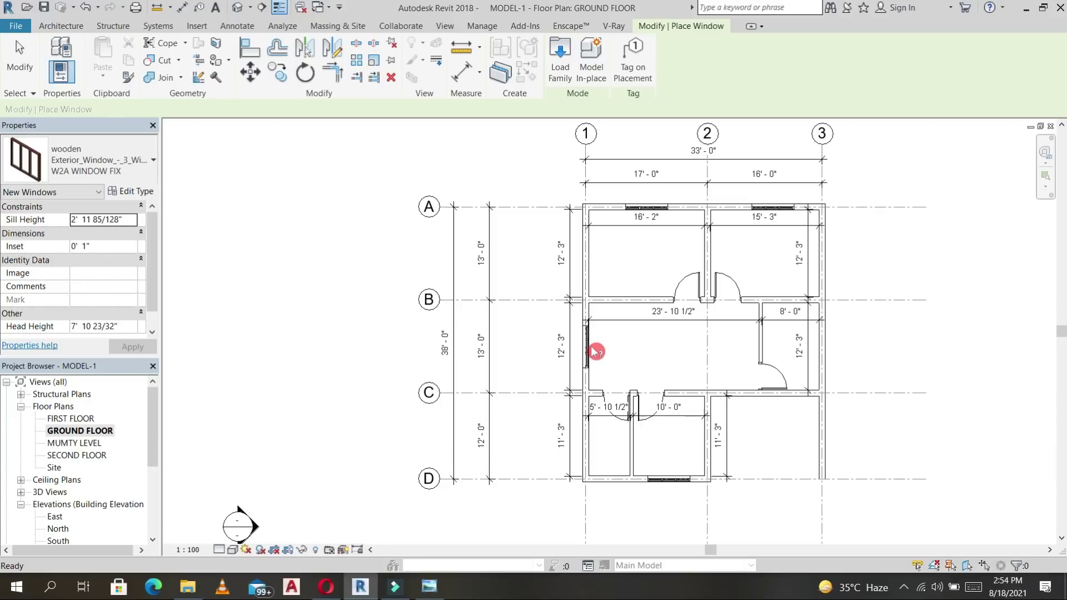
pyautogui.press('Escape')
pyautogui.click(596, 351)
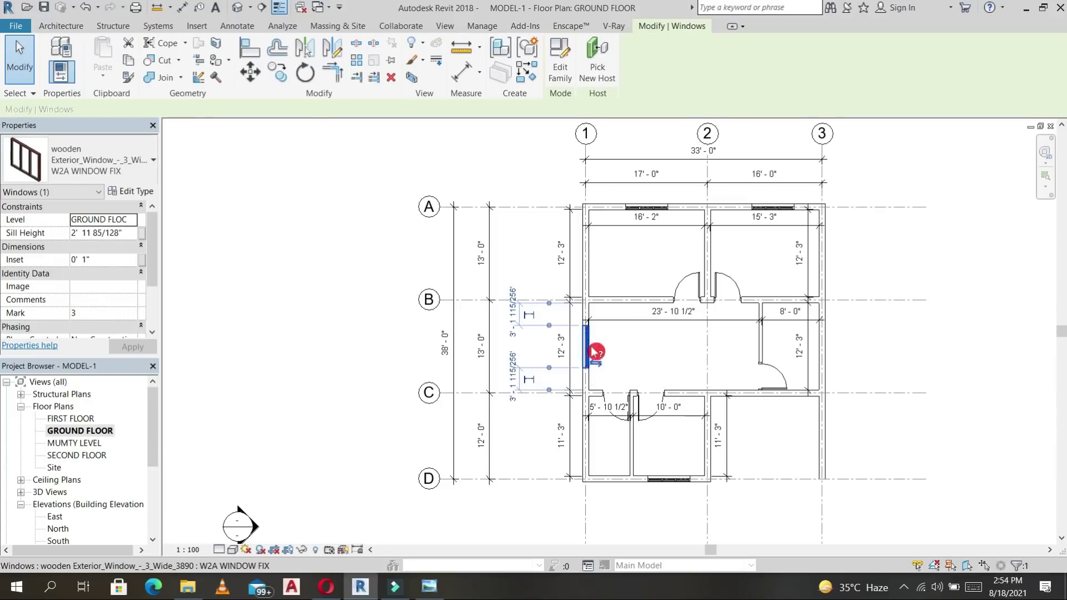
pyautogui.press('s')
pyautogui.press('a')
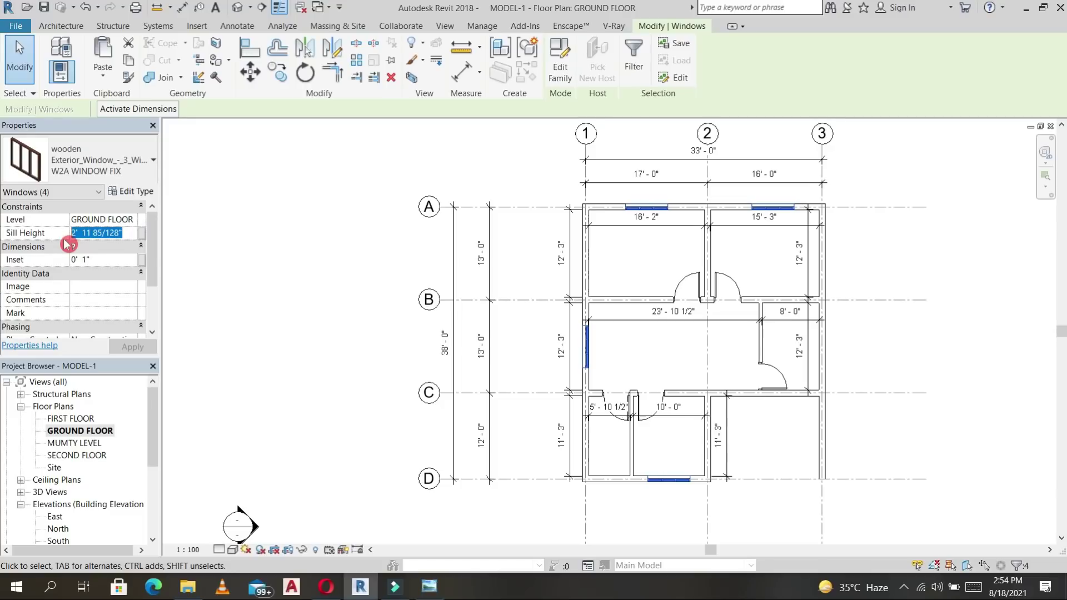
# Apply a 3' 0" sill height to the four selected W2A WINDOW FIX windows.
pyautogui.press('Return')
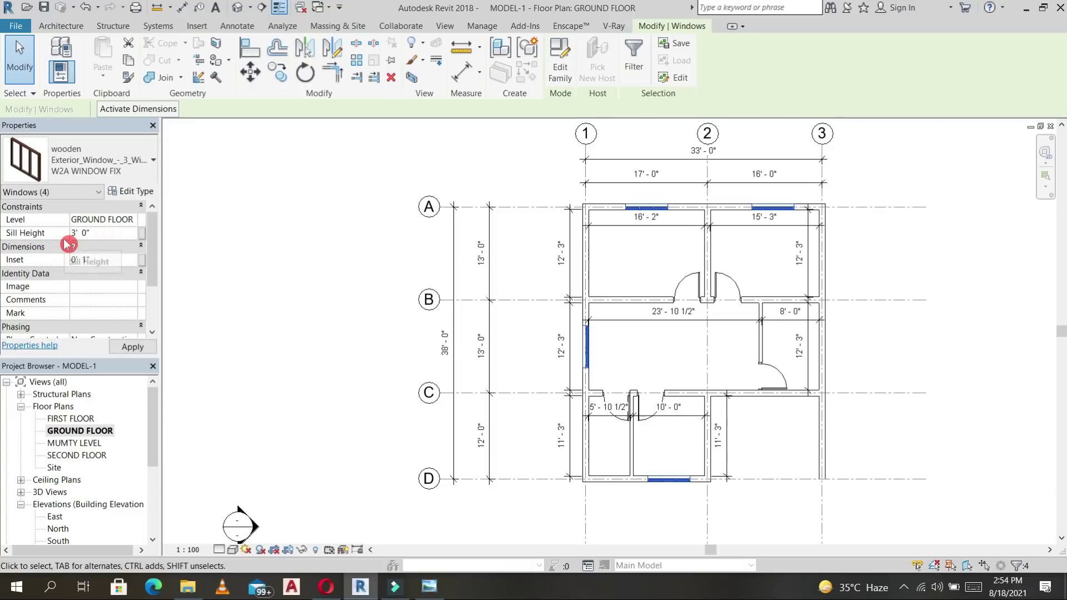
pyautogui.click(132, 348)
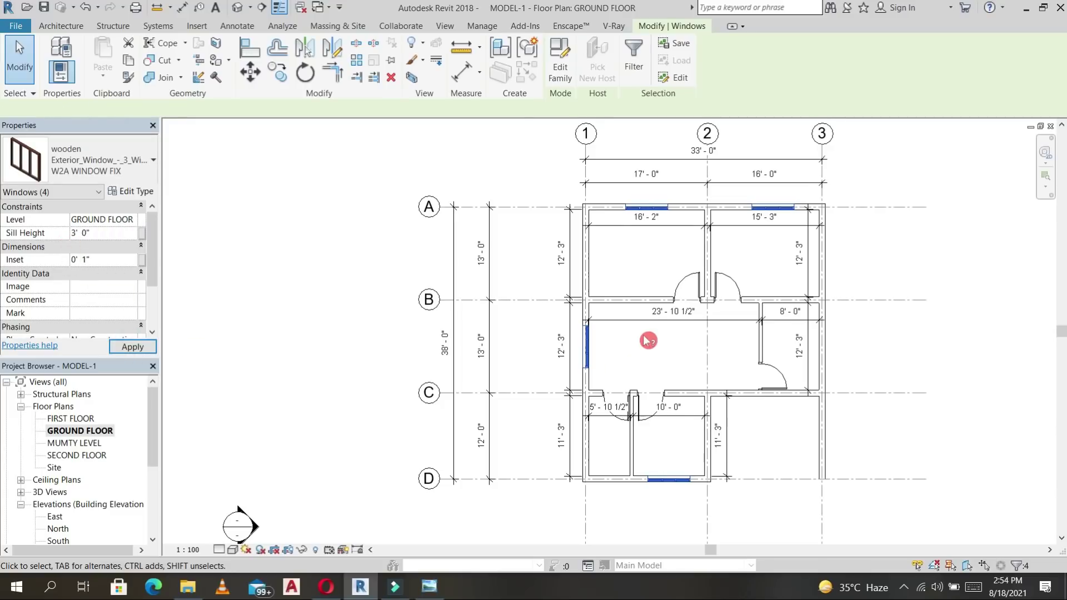
pyautogui.click(646, 341)
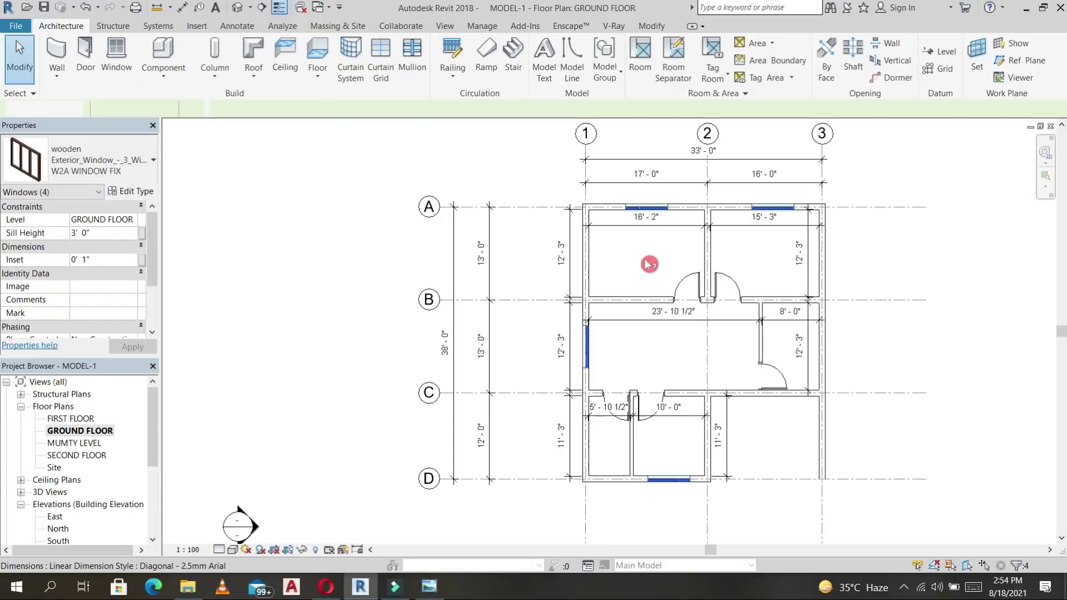
# Select the top-wall window and use Create Similar (CS) to place another W2A WINDOW FIX.
pyautogui.click(646, 207)
pyautogui.press('c')
pyautogui.press('s')
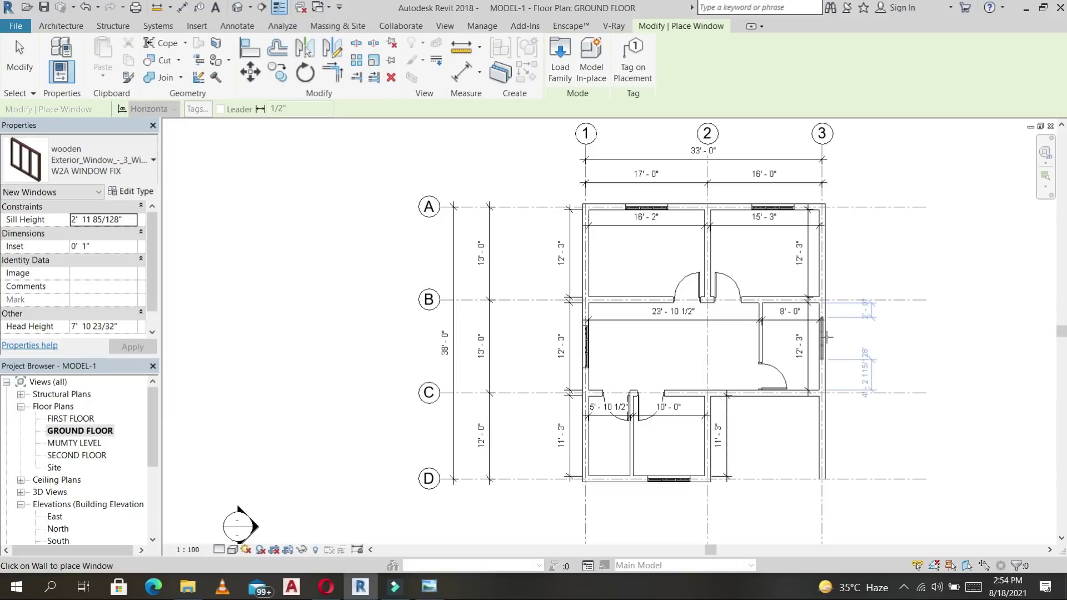
# Place a W2A WINDOW FIX in the grid 3 right wall and give it a 3' 6" sill height.
pyautogui.click(842, 335)
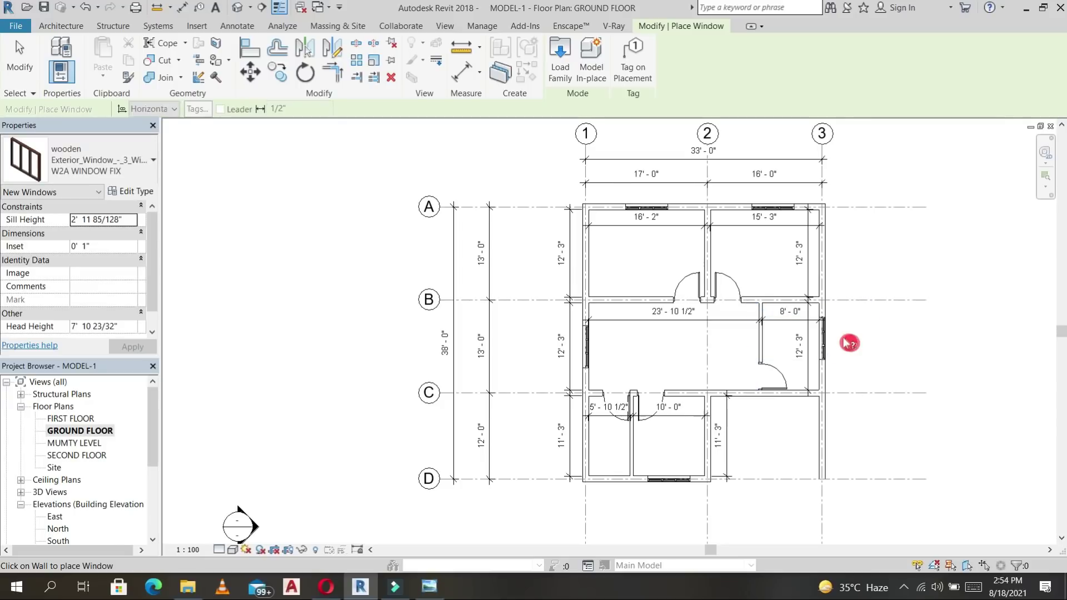
pyautogui.press('Escape')
pyautogui.press('Escape')
pyautogui.scroll(2, 832, 340)
pyautogui.click(832, 340)
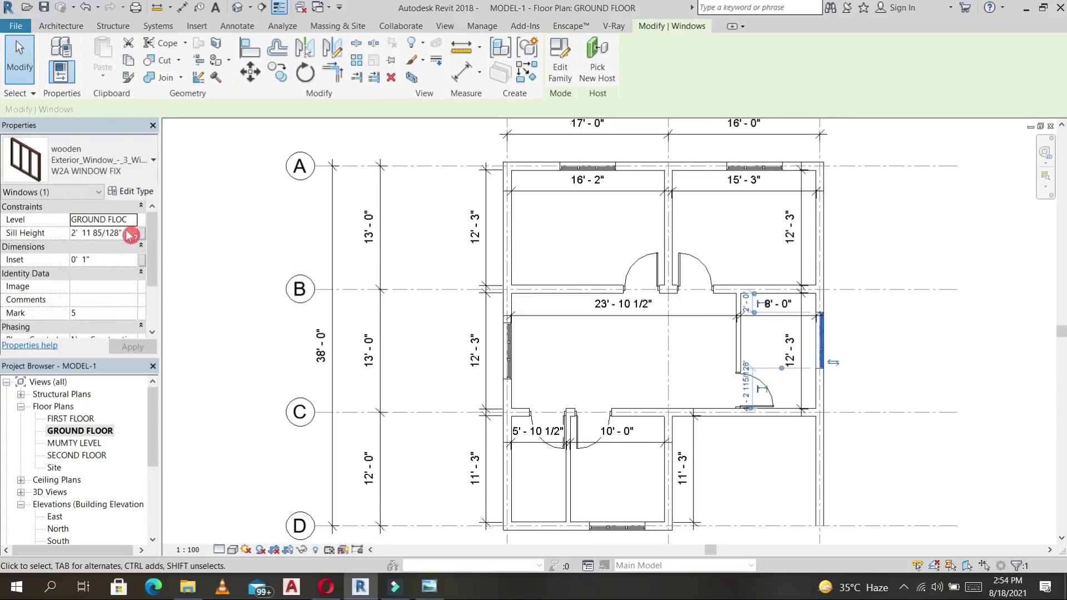
pyautogui.click(127, 230)
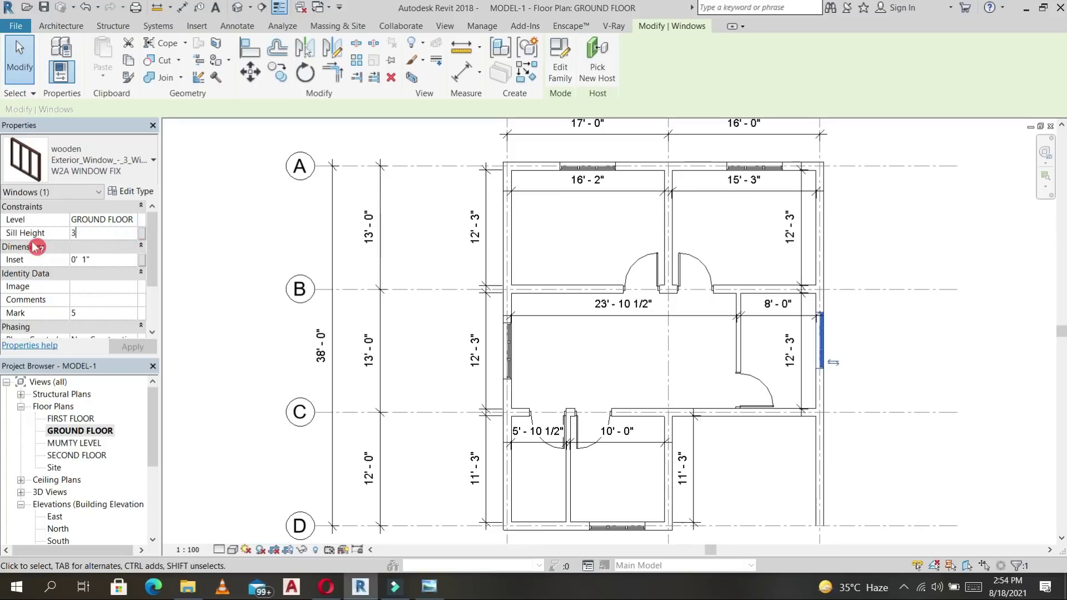
pyautogui.press('Return')
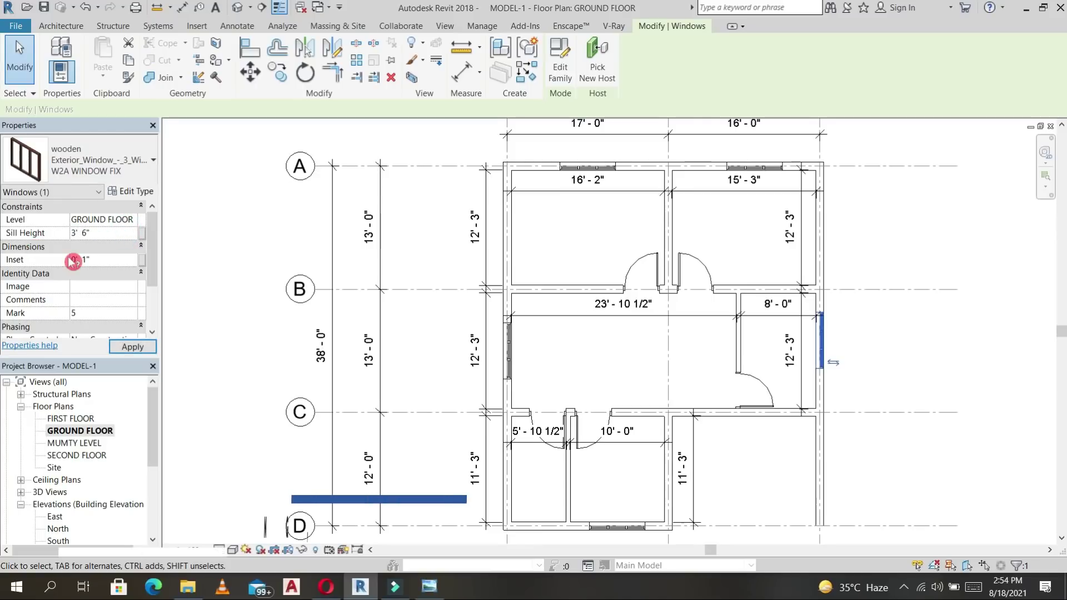
pyautogui.click(139, 349)
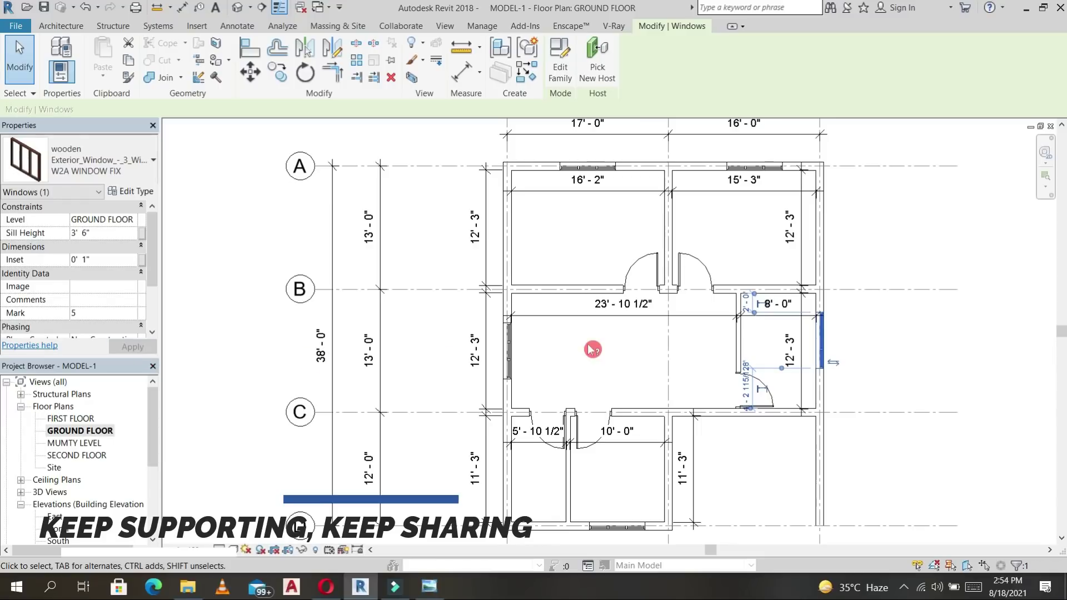
pyautogui.scroll(-3, 591, 350)
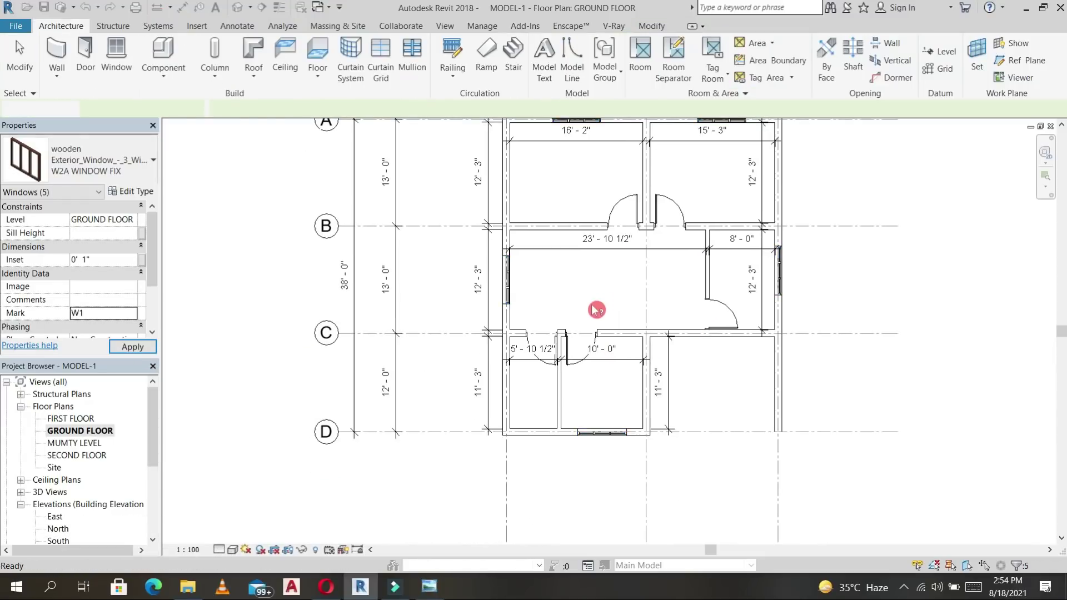
pyautogui.press('Escape')
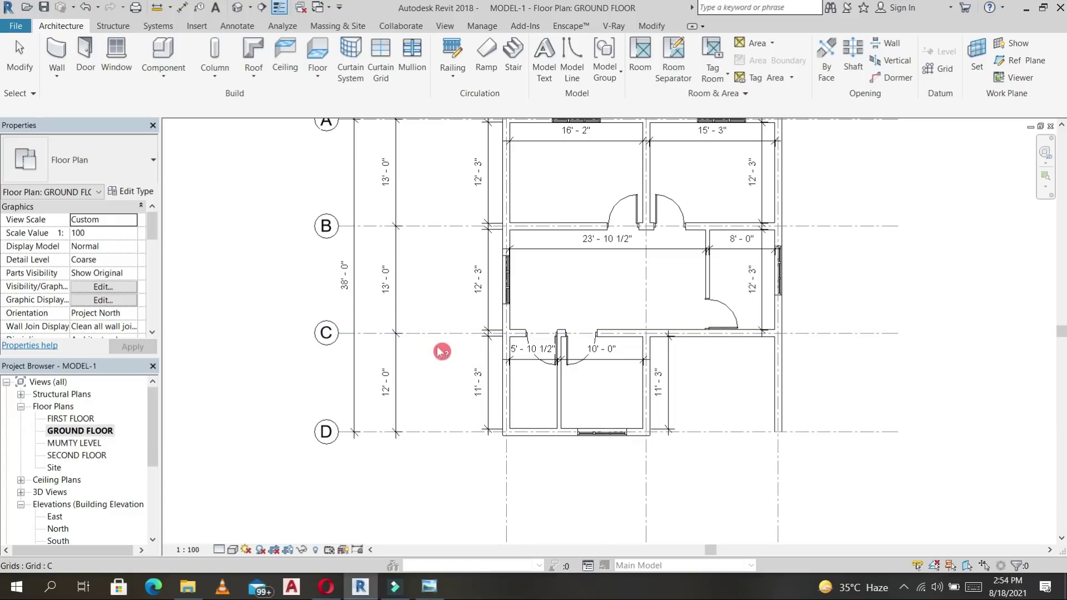
# Place an M_Fixed 0406 x 0610mm window in the lower-left room's left wall.
pyautogui.click(118, 55)
pyautogui.click(123, 165)
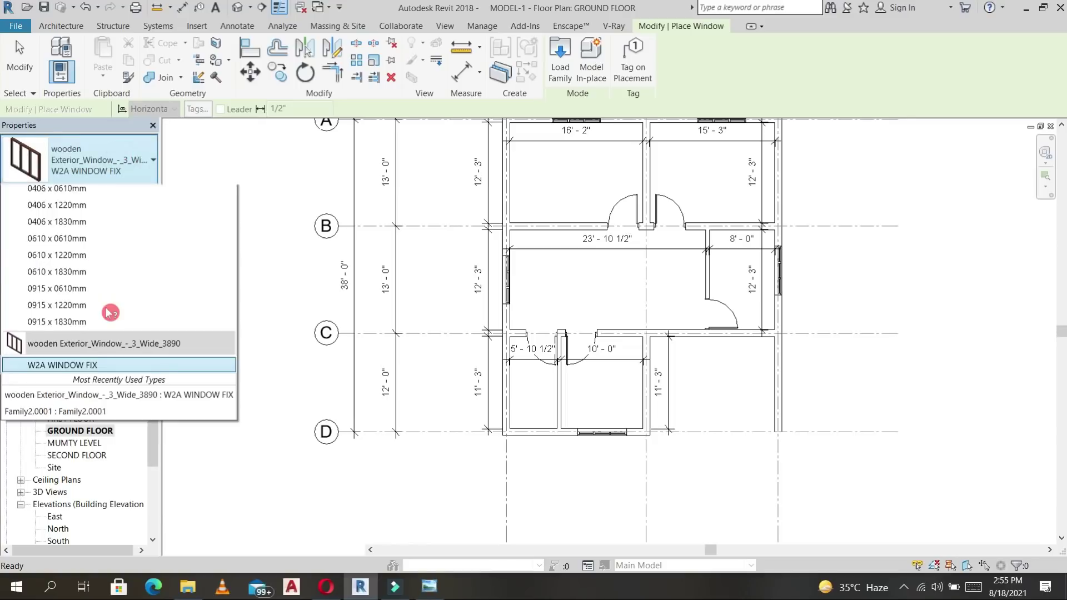
pyautogui.click(80, 287)
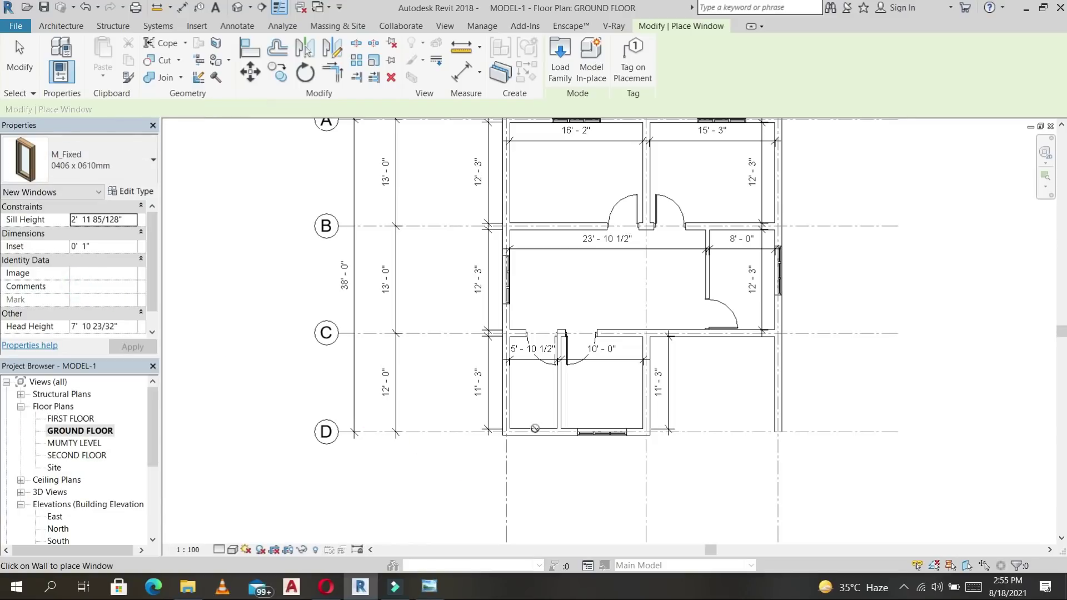
pyautogui.scroll(2, 502, 384)
pyautogui.scroll(2, 501, 383)
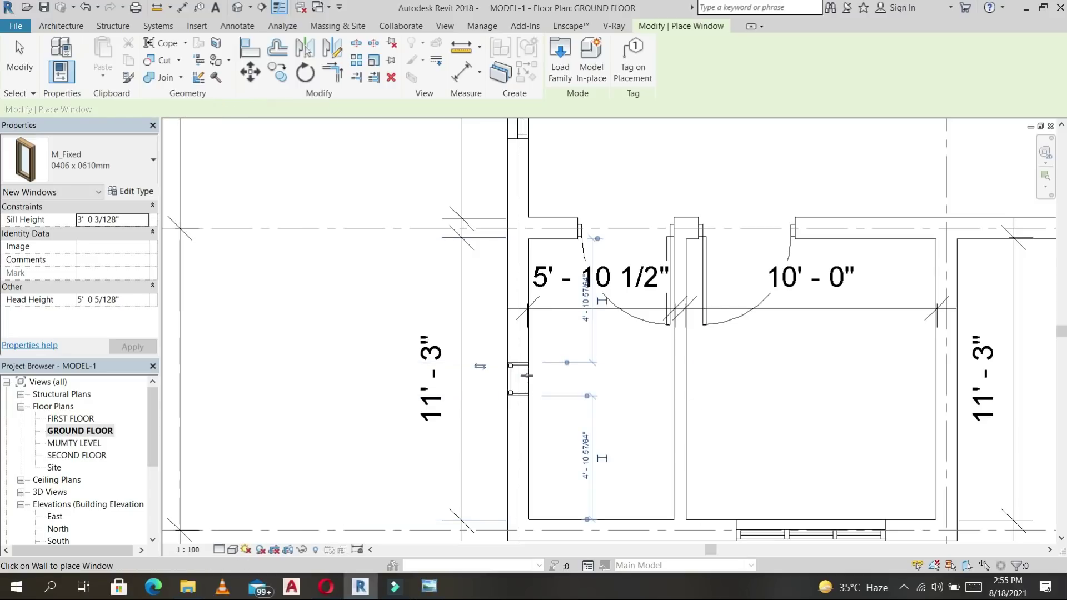
pyautogui.click(519, 376)
pyautogui.press('Escape')
pyautogui.press('Escape')
# Set the small fixed window's sill height to 5' 0".
pyautogui.click(518, 373)
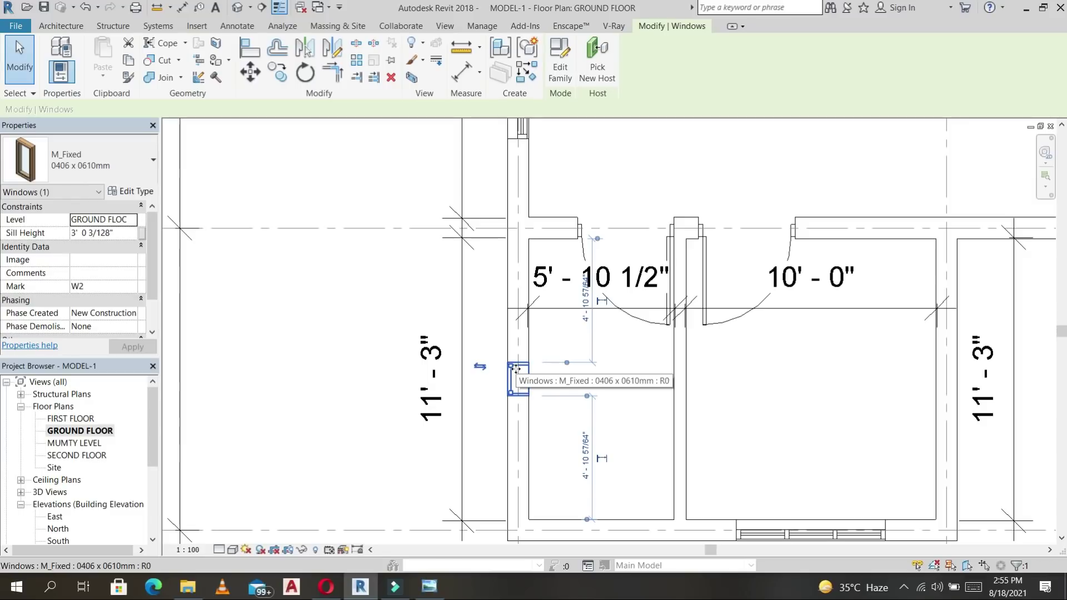
pyautogui.click(136, 232)
pyautogui.click(133, 233)
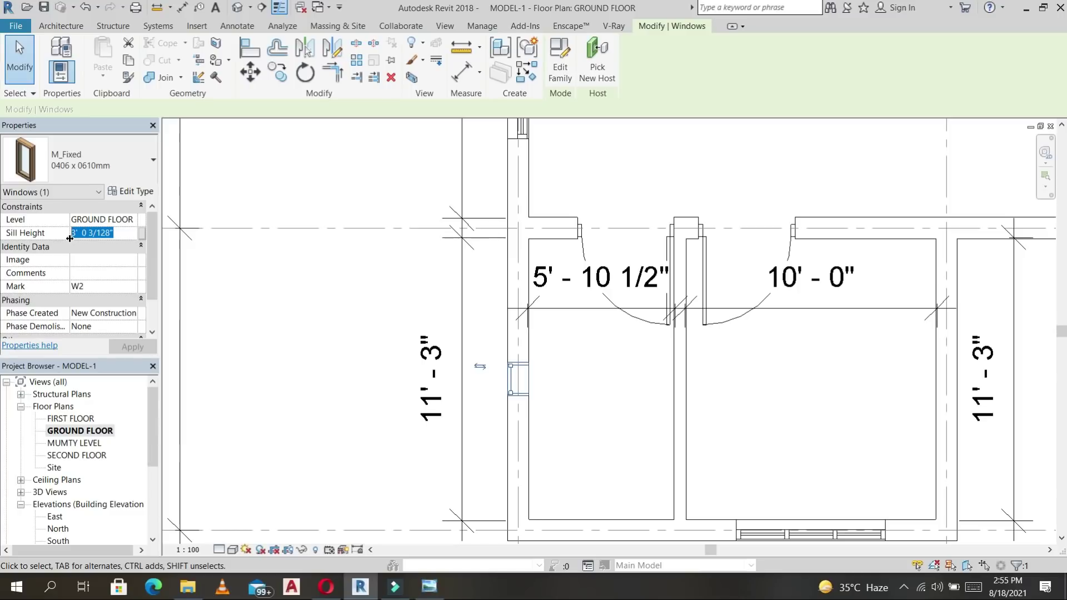
pyautogui.write('5')
pyautogui.press('Return')
pyautogui.click(138, 351)
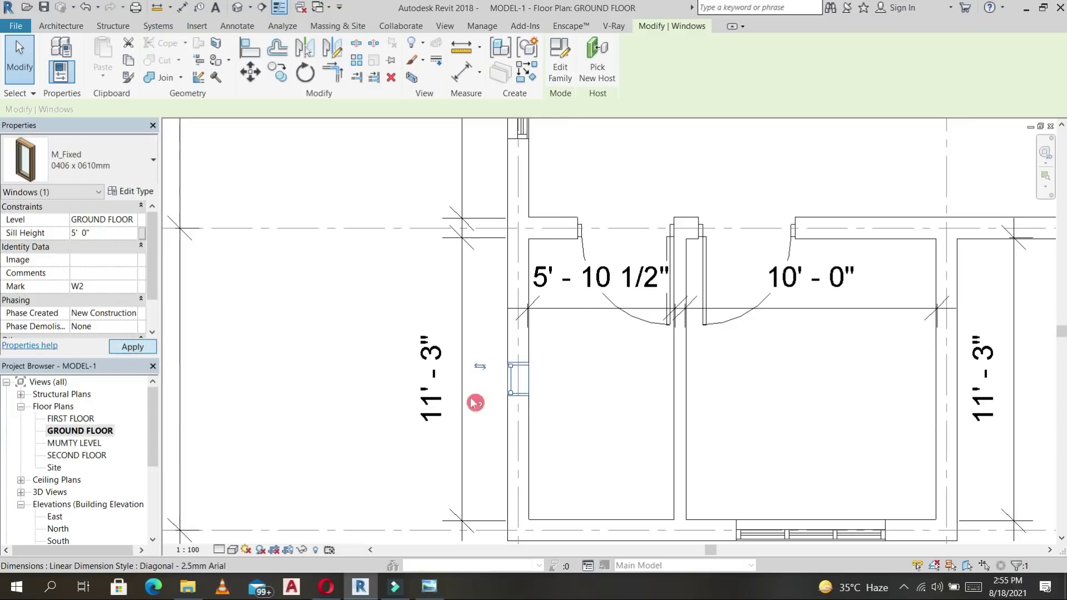
pyautogui.click(136, 192)
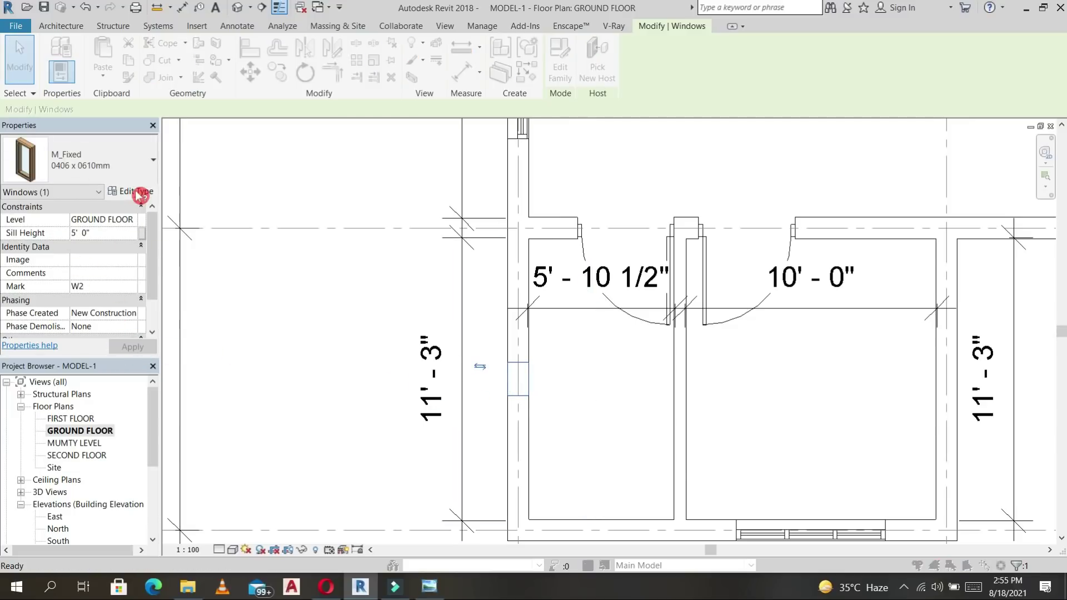
# Check the window type's Height (2' 0") and Default Sill Height in Type Properties.
pyautogui.click(407, 328)
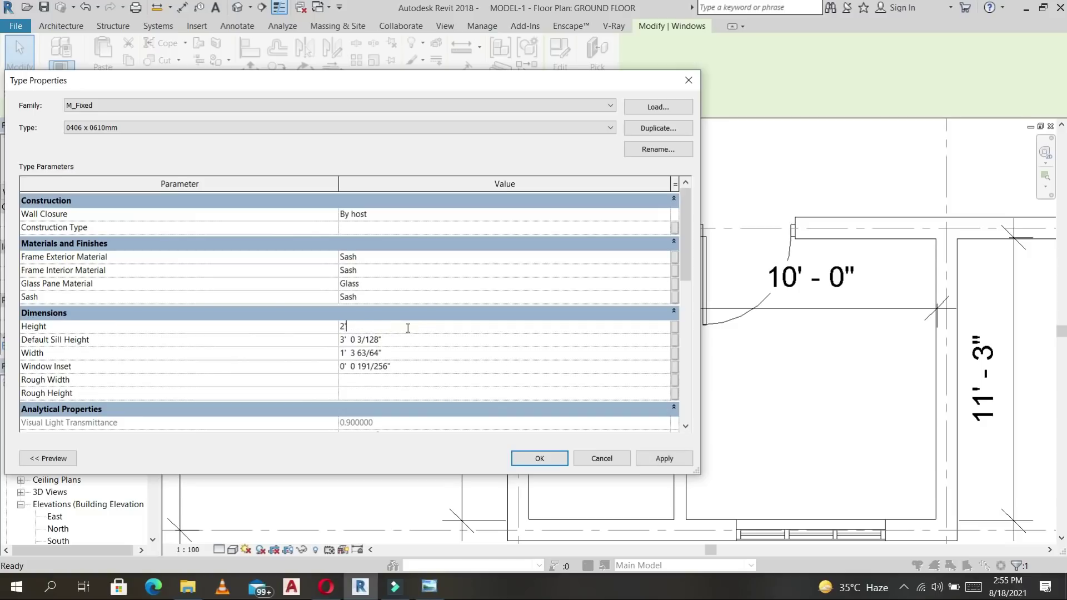
pyautogui.click(418, 335)
pyautogui.click(549, 460)
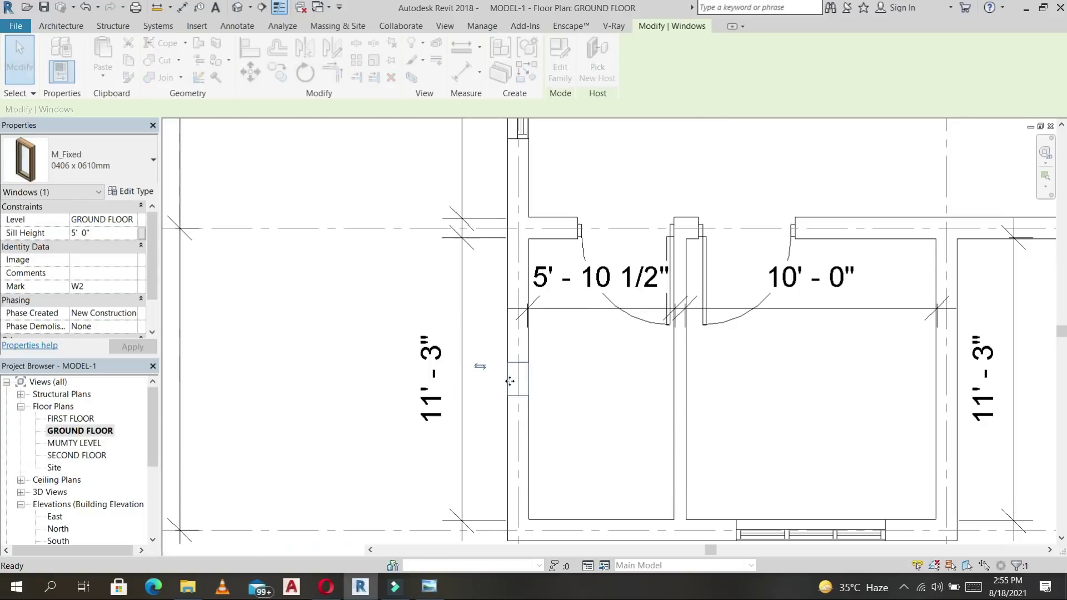
# Change the M_Fixed window's sill height to 6' 0" and apply it.
pyautogui.click(115, 233)
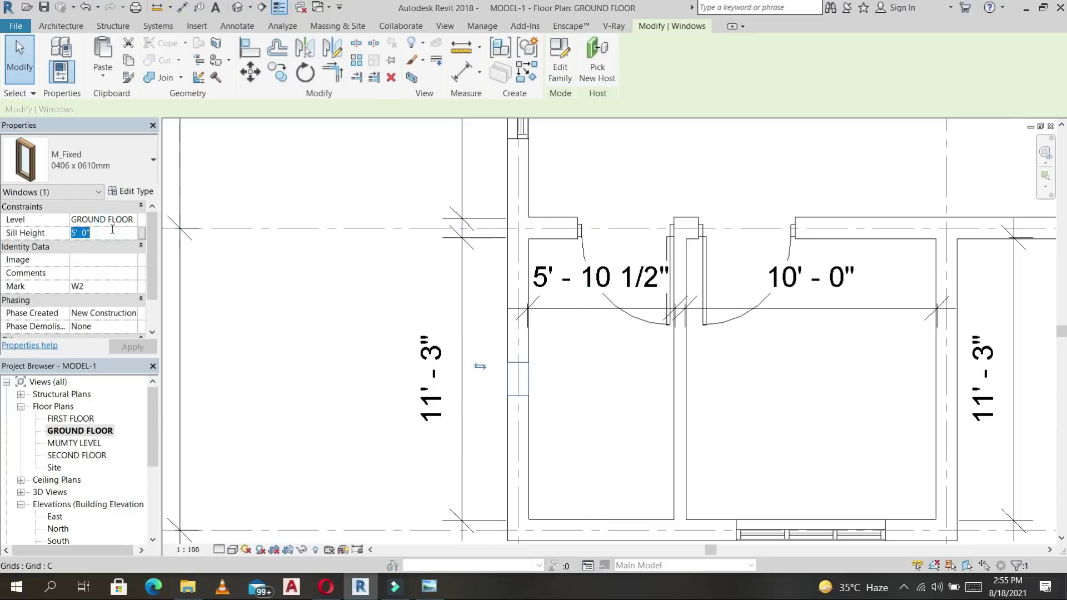
pyautogui.click(102, 244)
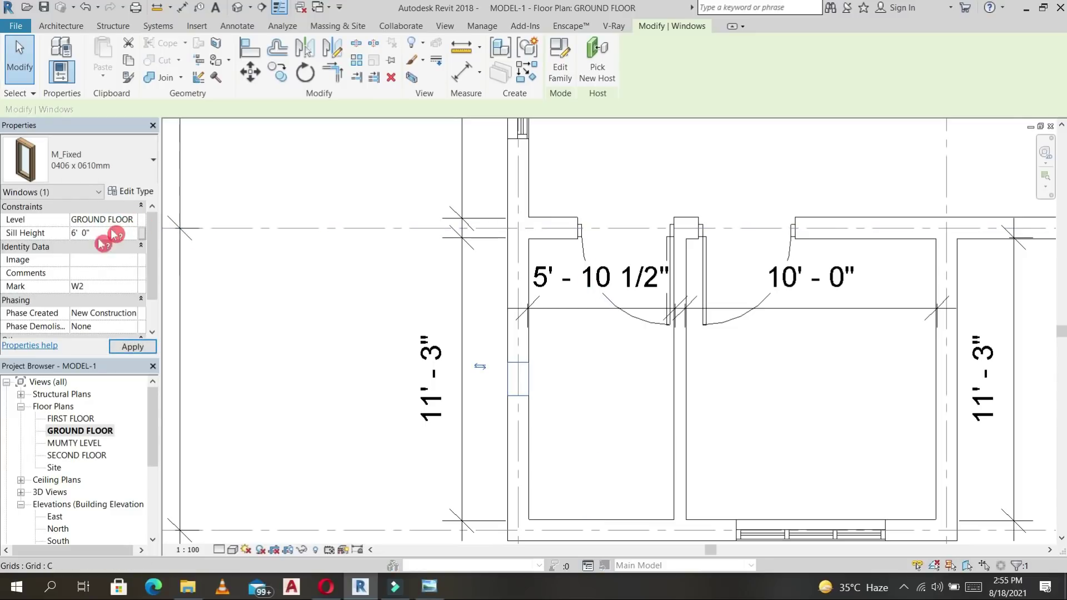
pyautogui.click(149, 349)
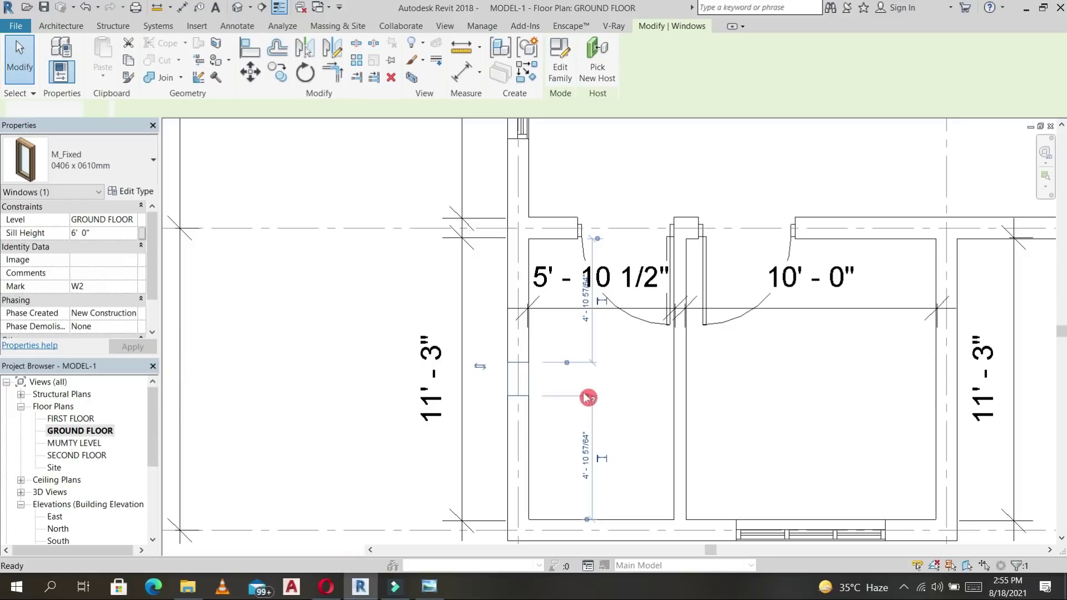
pyautogui.click(567, 391)
pyautogui.scroll(-3, 556, 370)
pyautogui.moveTo(589, 380); pyautogui.dragTo(543, 326, button='middle')
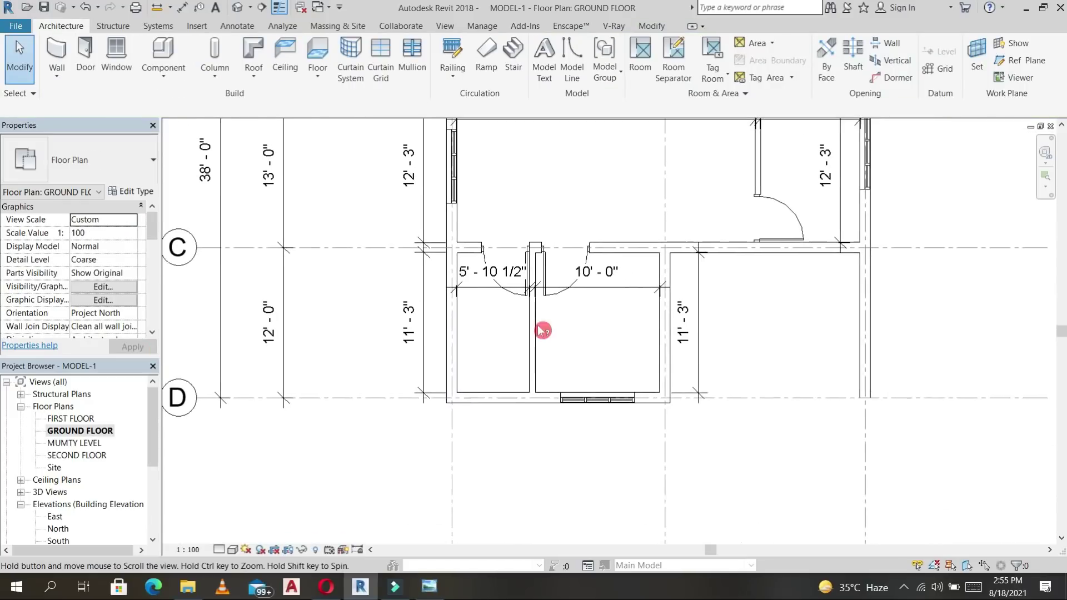
pyautogui.click(578, 401)
pyautogui.click(138, 193)
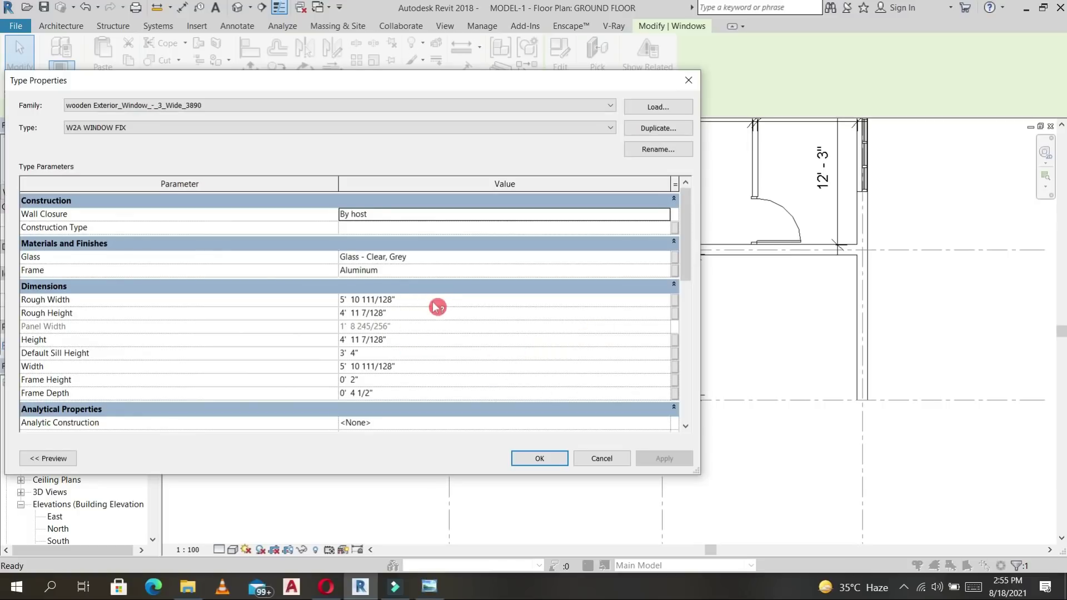
pyautogui.click(433, 303)
pyautogui.click(434, 303)
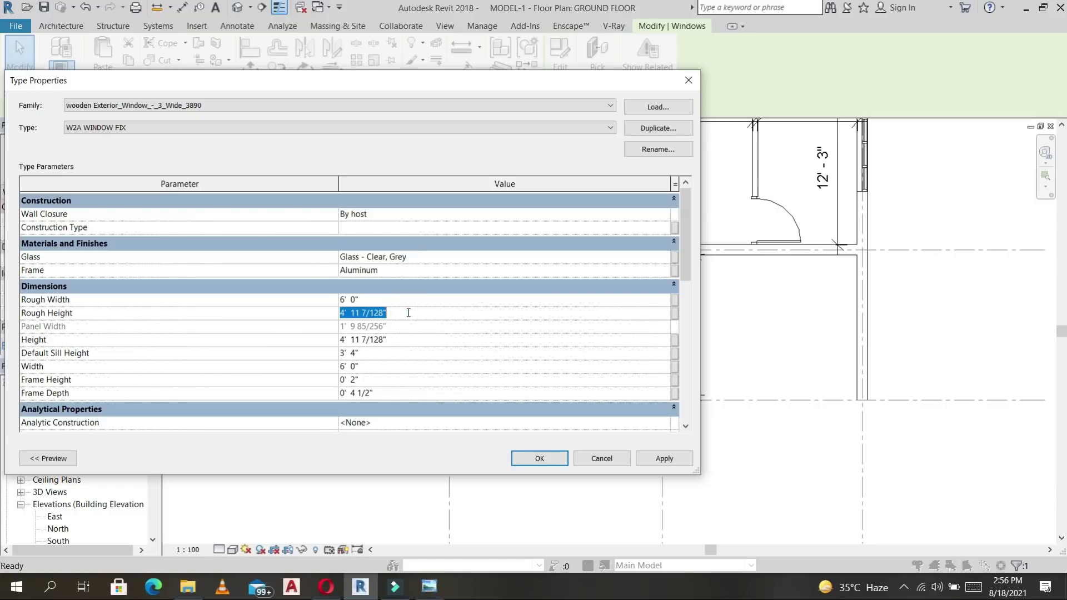
pyautogui.click(553, 458)
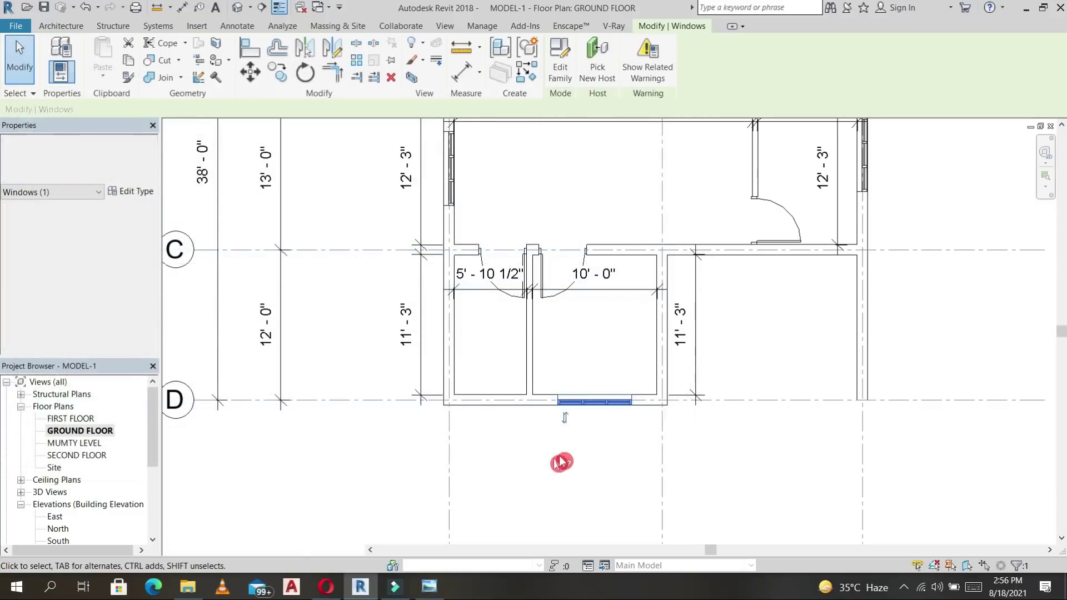
pyautogui.click(732, 372)
pyautogui.scroll(-1, 731, 370)
pyautogui.moveTo(767, 342); pyautogui.dragTo(698, 380, button='middle')
pyautogui.scroll(-1, 777, 351)
pyautogui.moveTo(802, 411); pyautogui.dragTo(688, 448, button='middle')
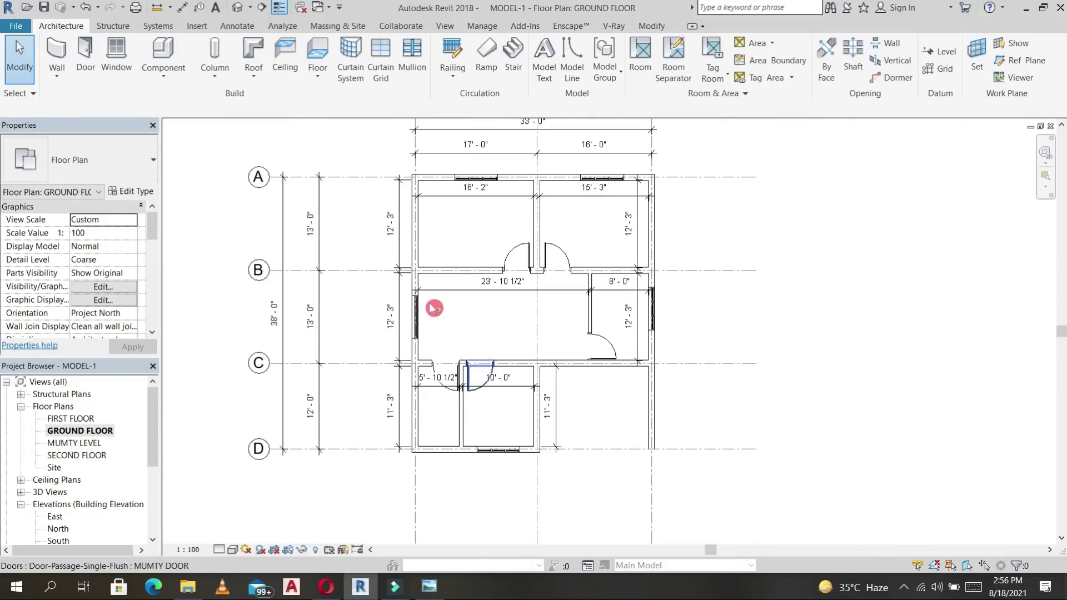
pyautogui.scroll(2, 453, 239)
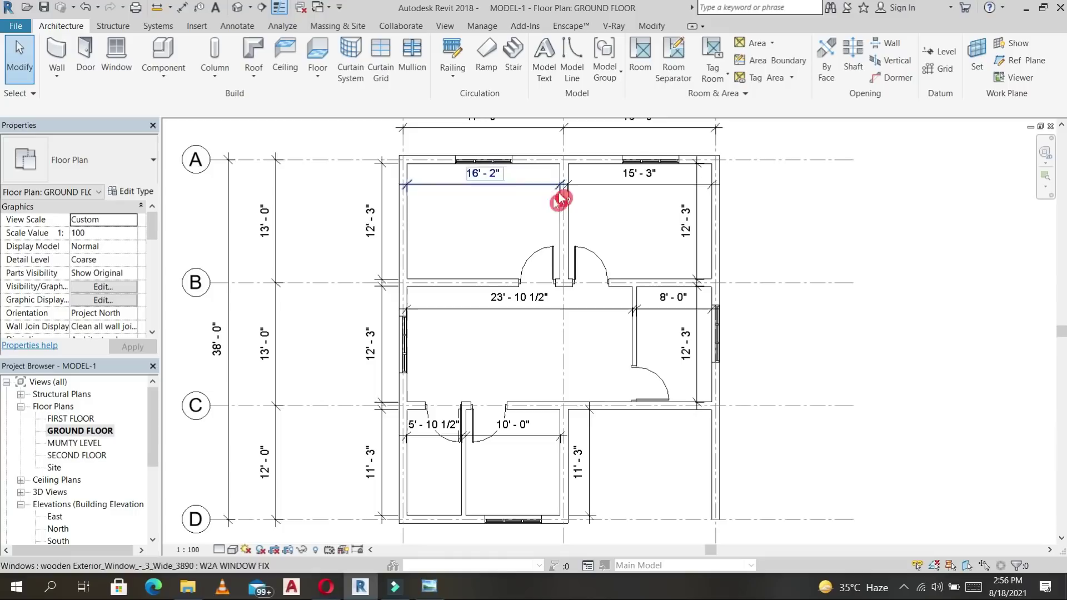
pyautogui.moveTo(645, 399); pyautogui.dragTo(645, 302, button='middle')
pyautogui.moveTo(655, 373); pyautogui.dragTo(673, 411, button='middle')
# Start a Component and browse Desktop > revit family occion > rac2014 lib > Furniture for M_Bed-Standard.
pyautogui.click(161, 51)
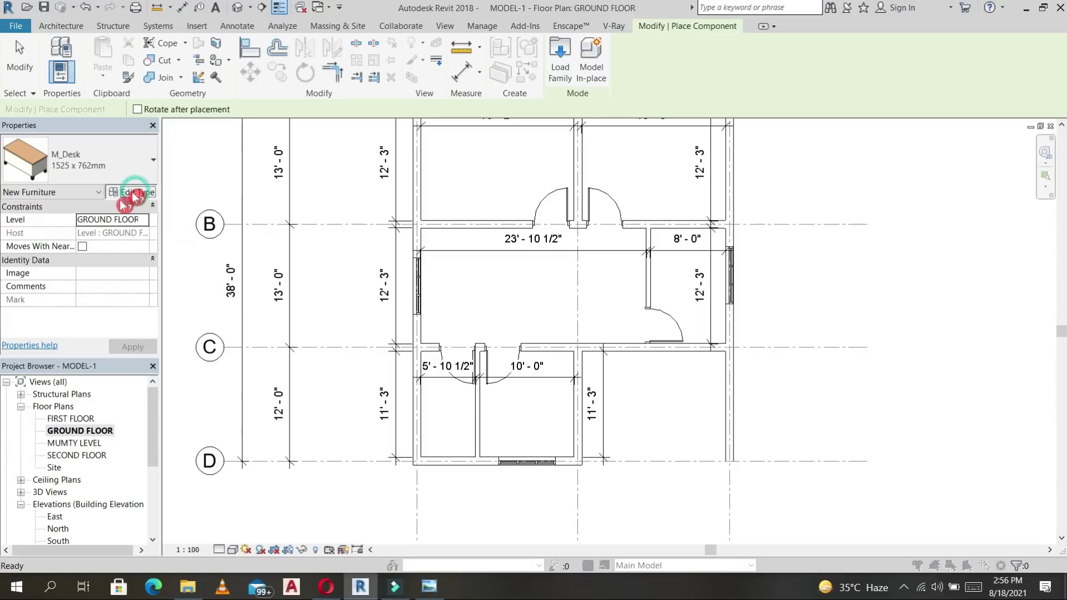
pyautogui.click(133, 193)
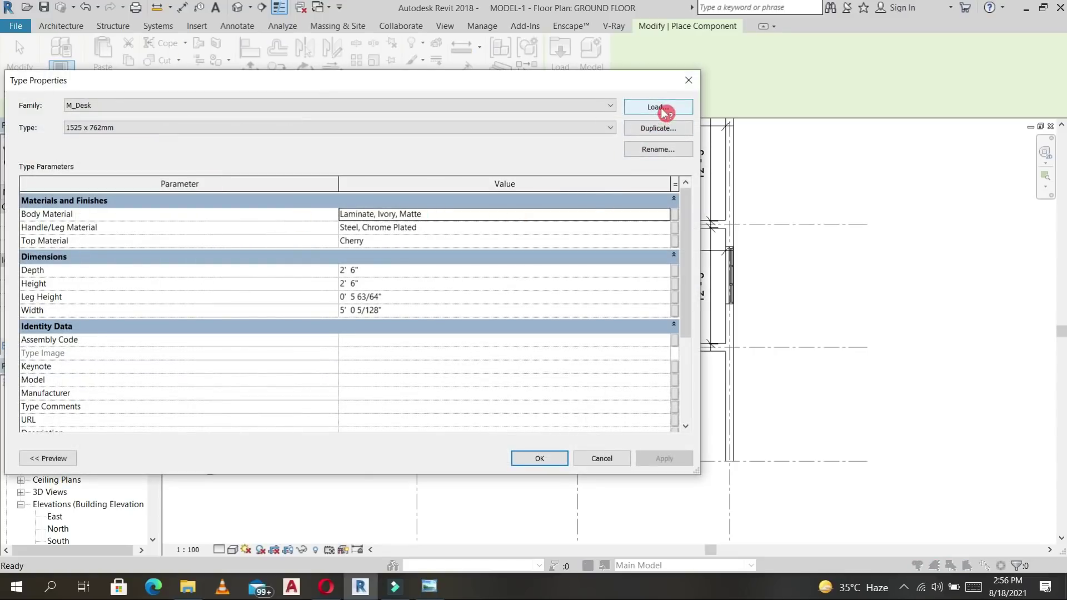
pyautogui.click(658, 107)
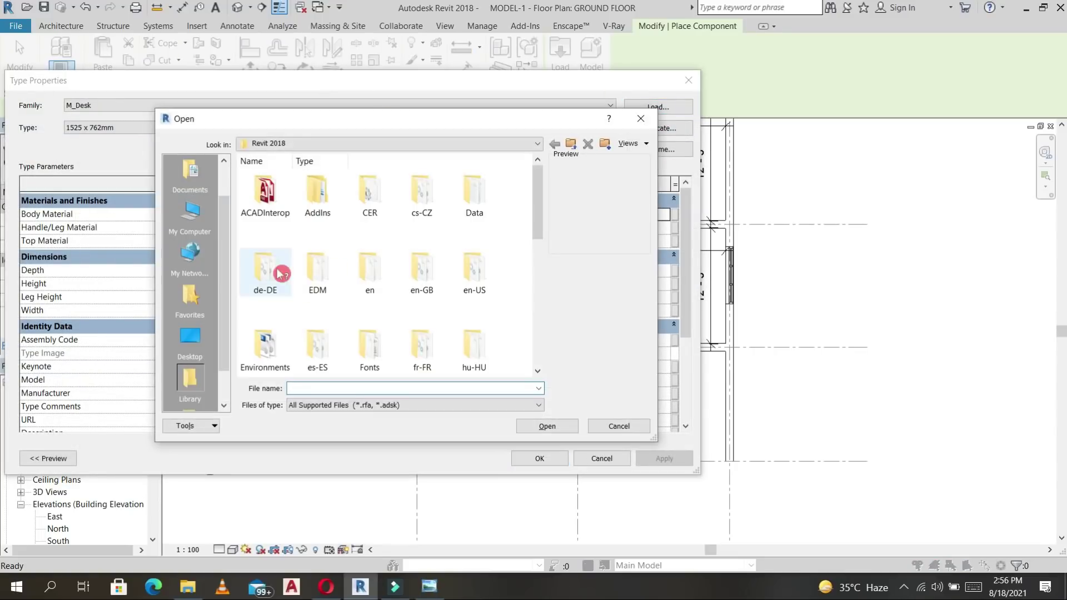
pyautogui.click(189, 362)
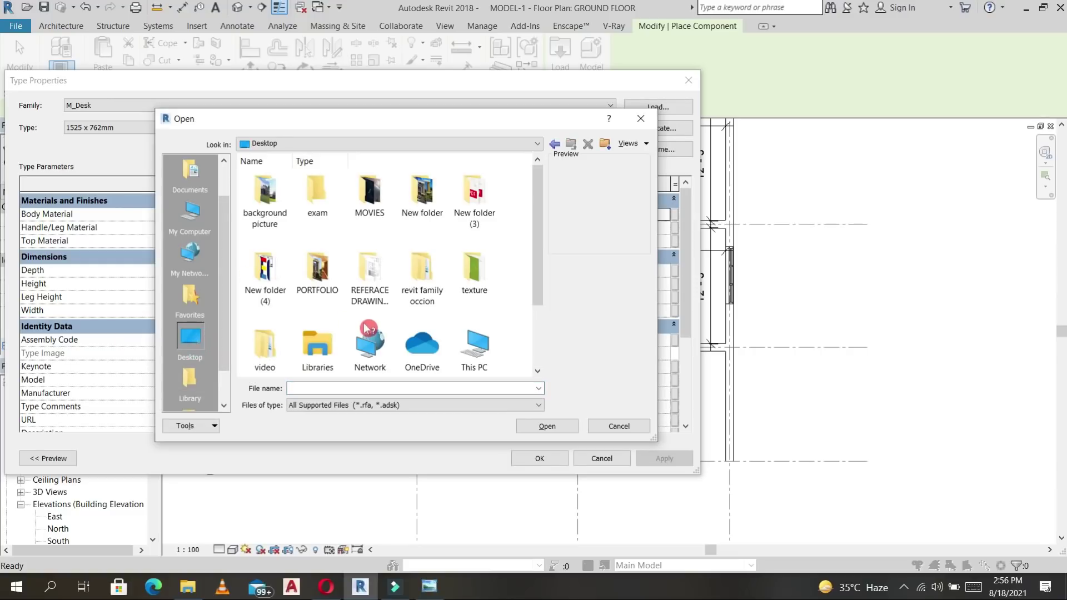
pyautogui.scroll(-2, 332, 333)
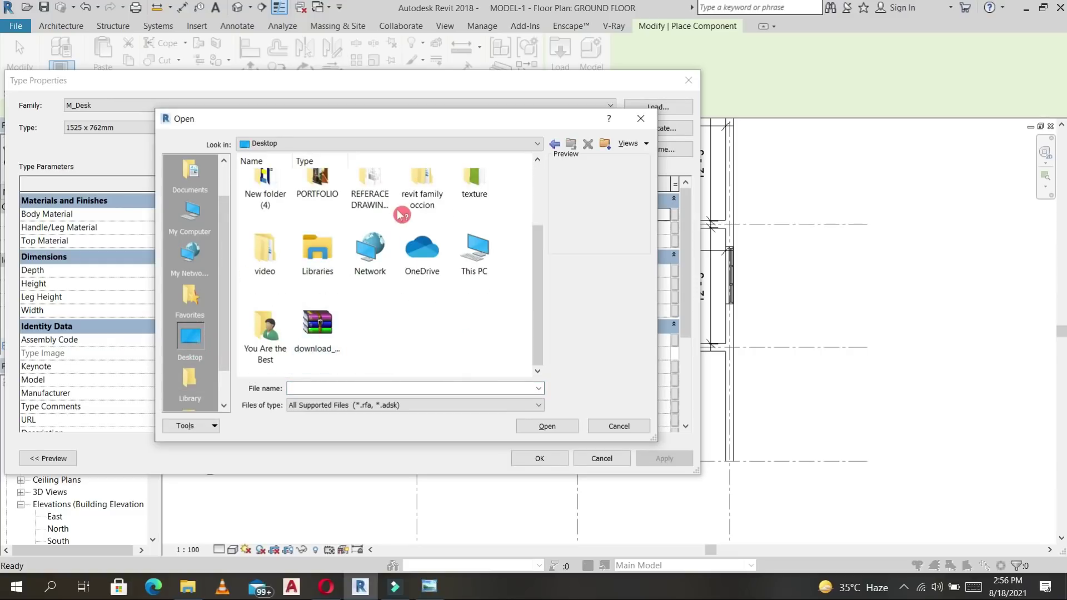
pyautogui.doubleClick(426, 193)
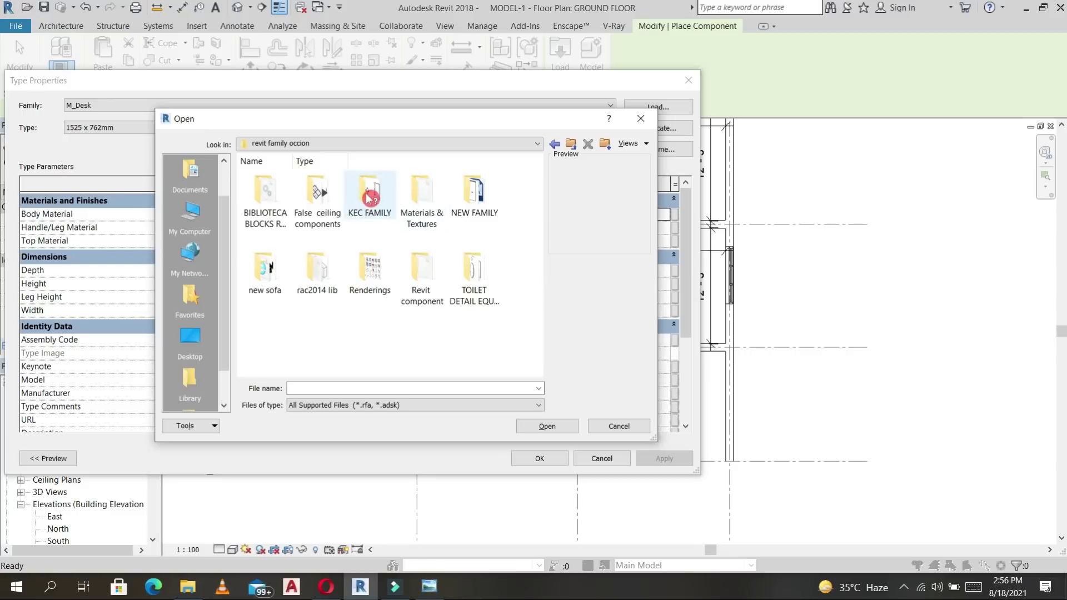
pyautogui.doubleClick(319, 274)
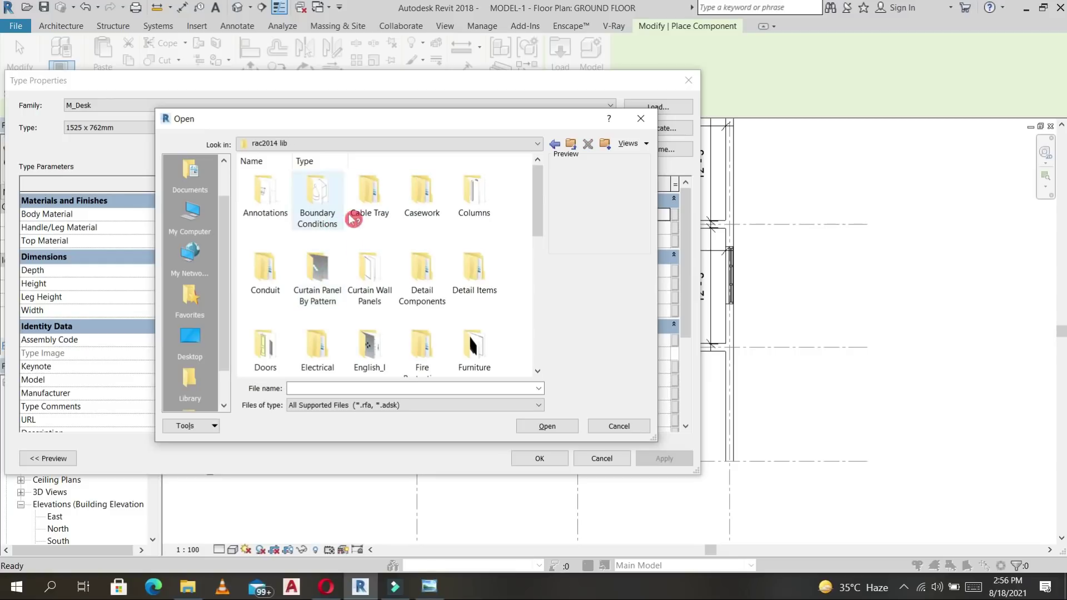
pyautogui.press('e')
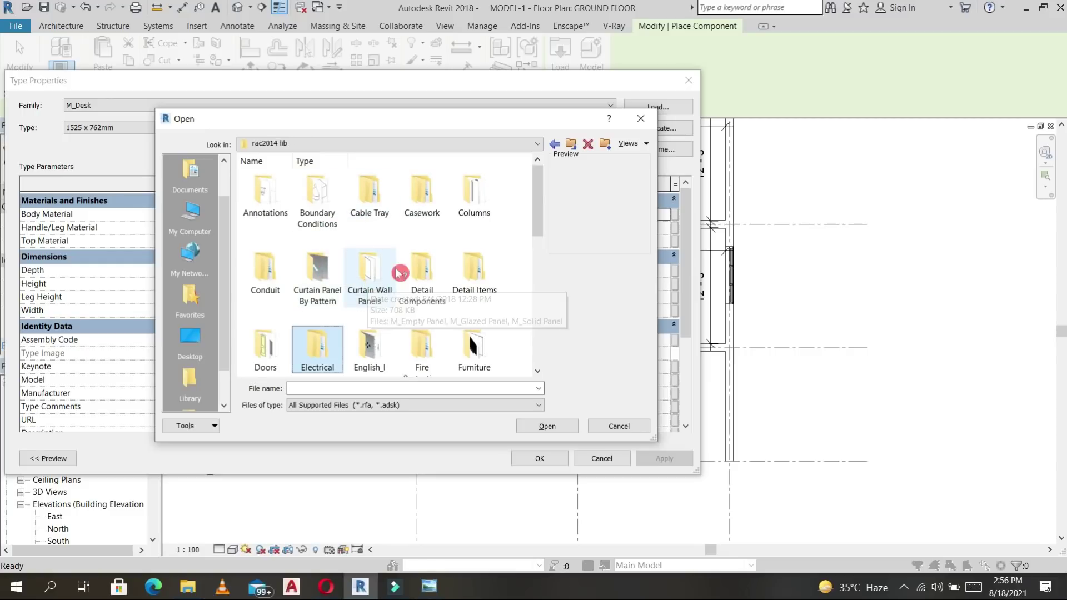
pyautogui.press('f')
pyautogui.press('f')
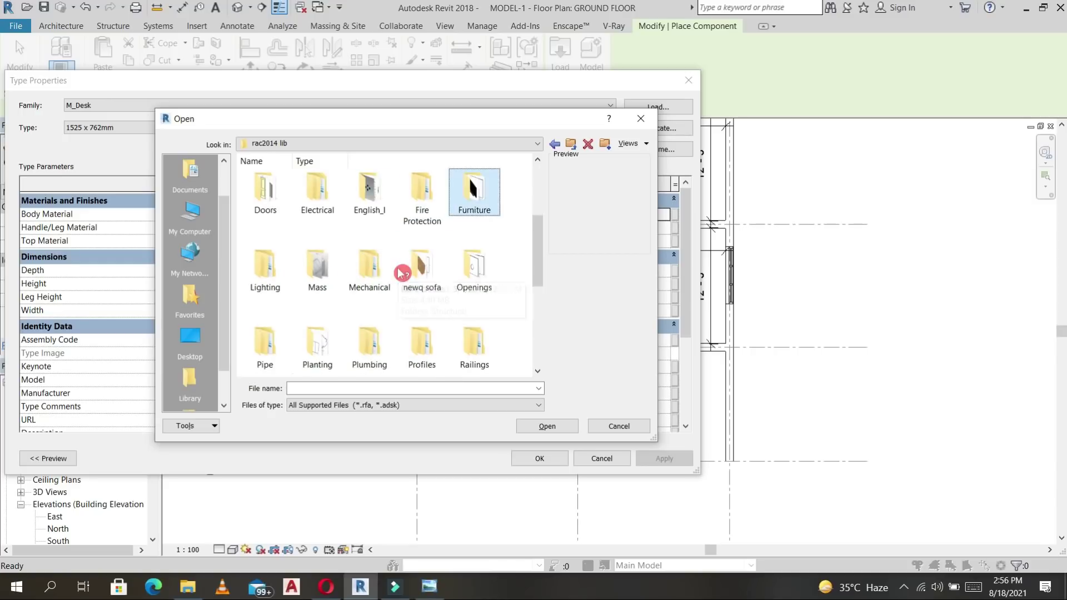
pyautogui.press('Return')
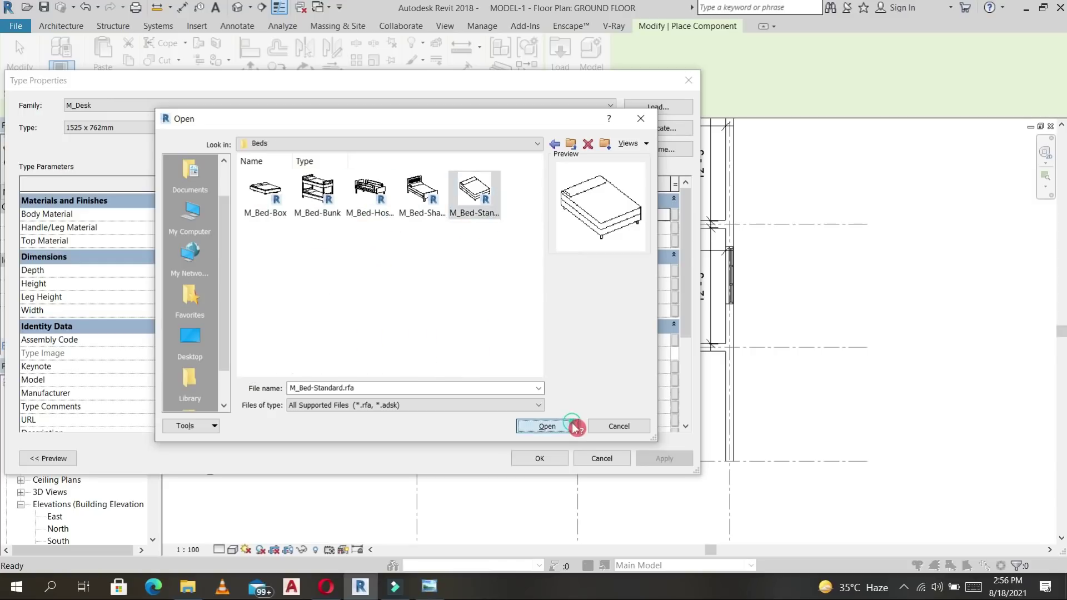
# Load M_Bed-Standard and place a twin bed against the upper-right room's right wall.
pyautogui.click(571, 426)
pyautogui.click(567, 456)
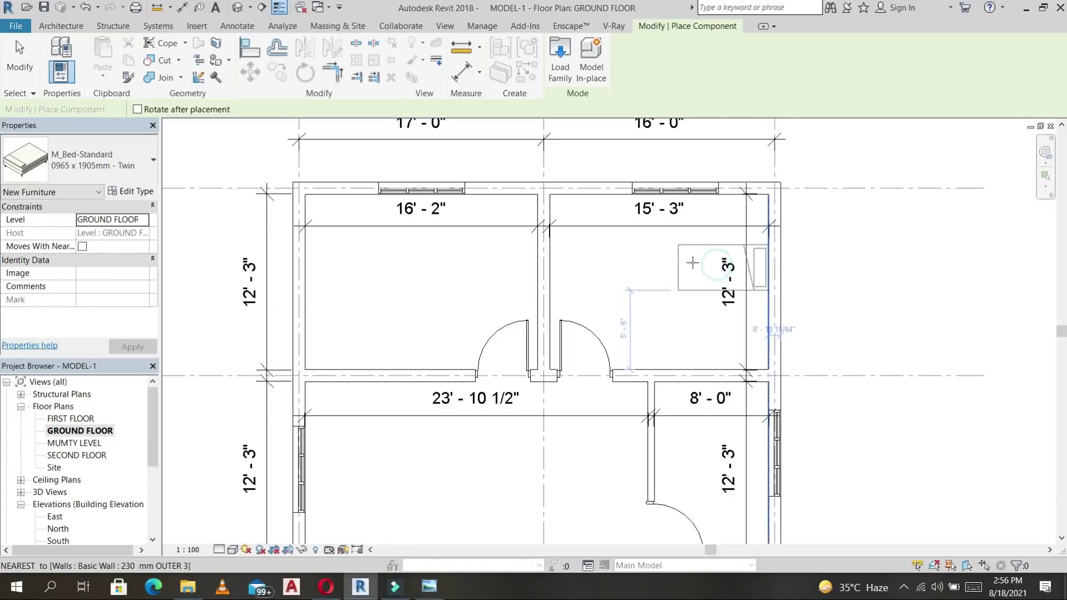
pyautogui.click(706, 249)
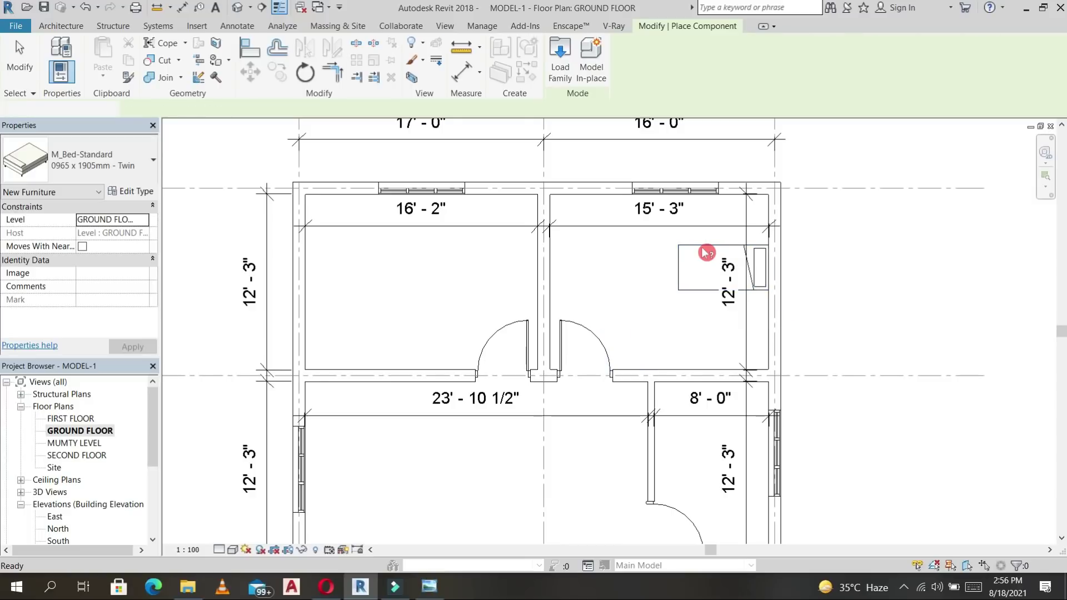
pyautogui.press('Escape')
pyautogui.press('Escape')
# Duplicate the bed's type as Twin 2 with a wider Width value.
pyautogui.click(706, 253)
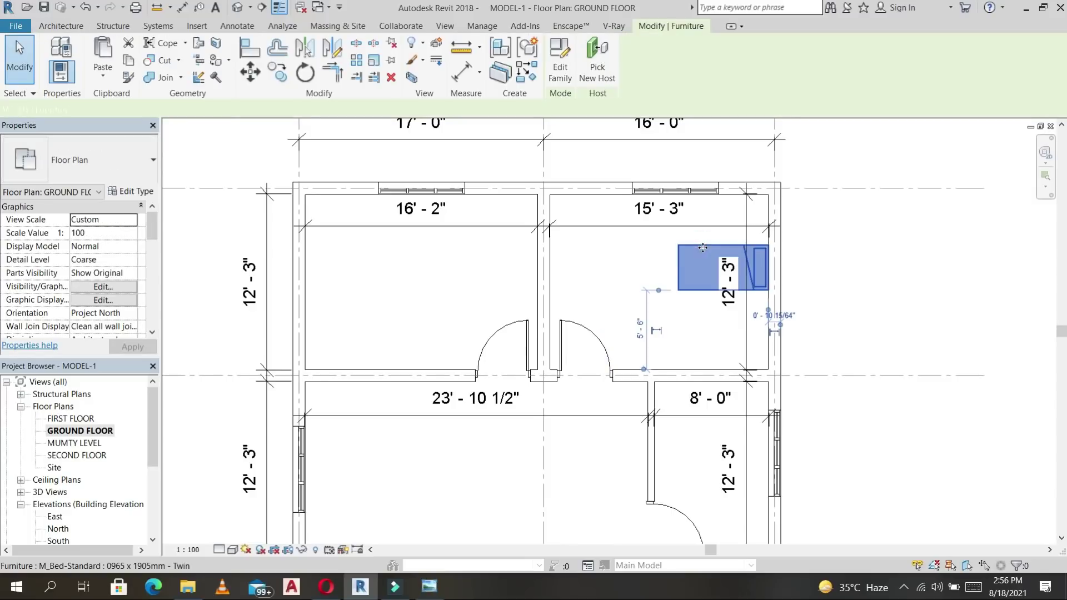
pyautogui.click(146, 194)
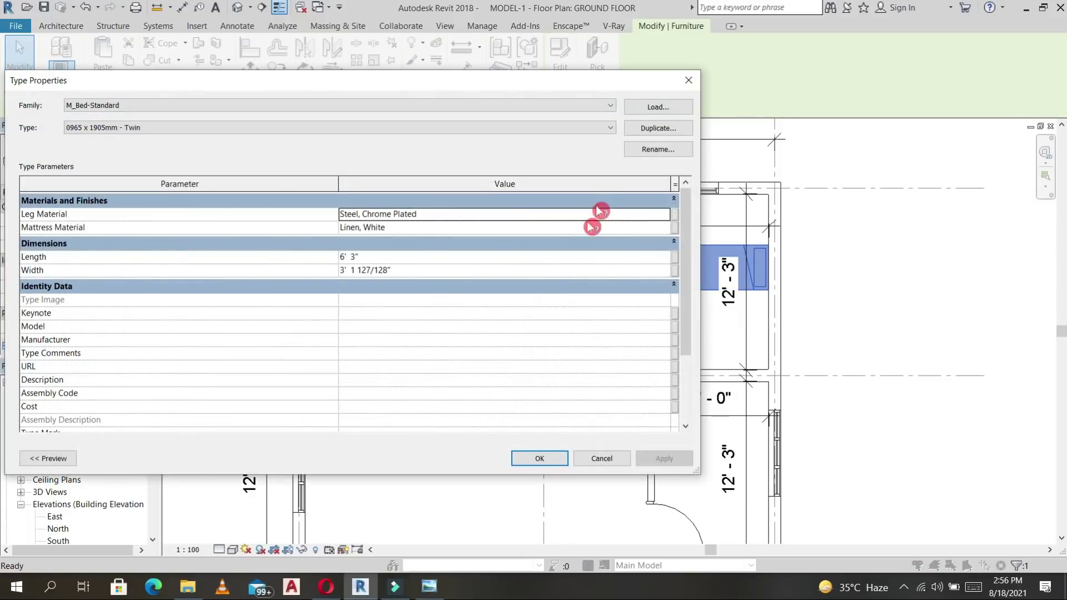
pyautogui.click(658, 128)
pyautogui.click(387, 245)
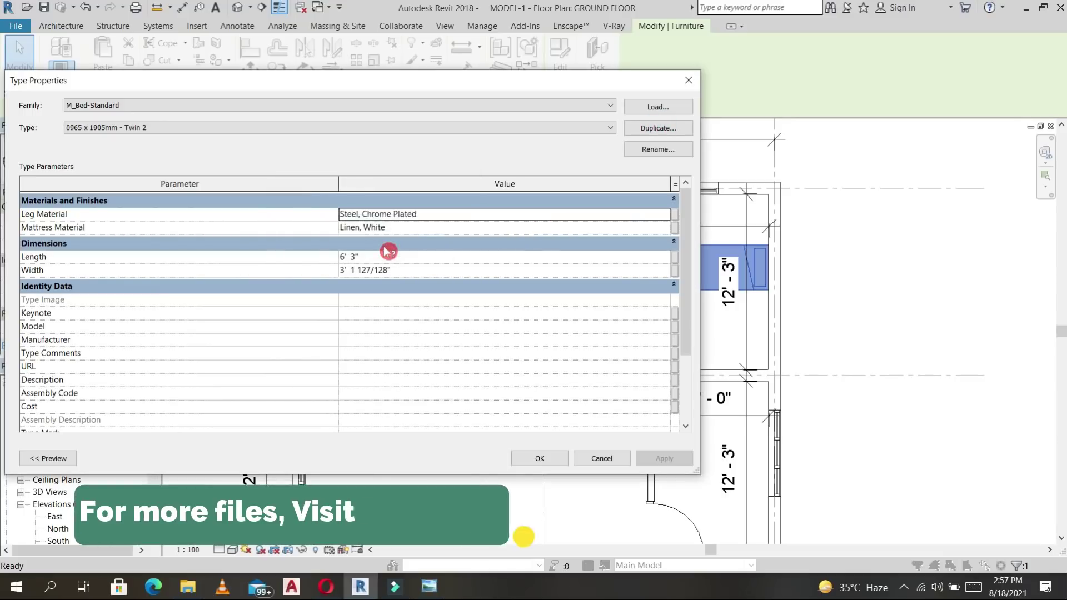
pyautogui.click(414, 267)
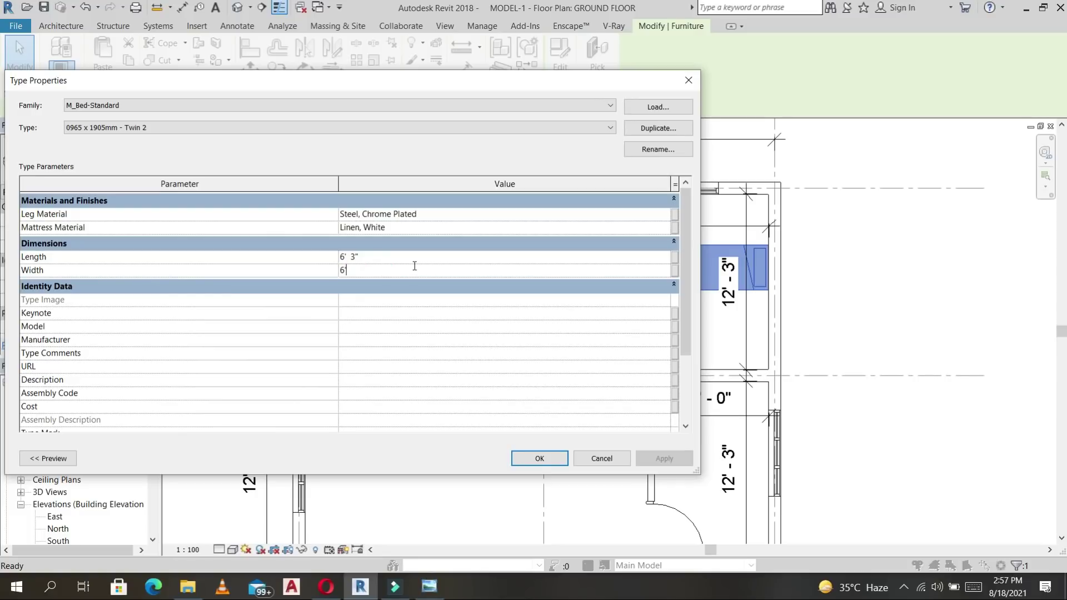
pyautogui.click(548, 461)
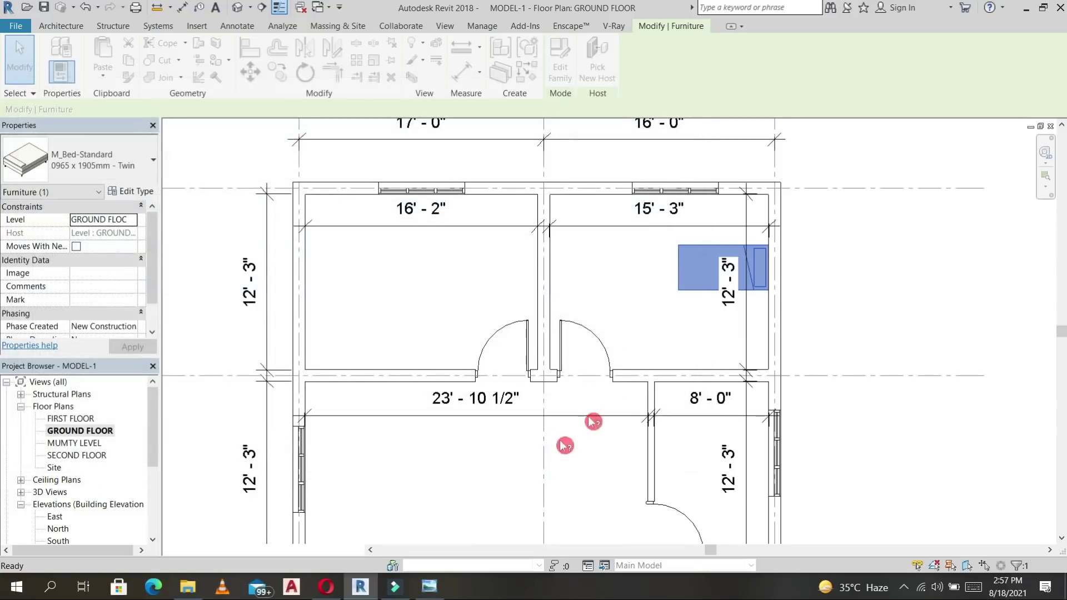
# Use Create Similar to place a second, rotated Twin 2 bed against the upper-left room's bottom wall.
pyautogui.click(684, 273)
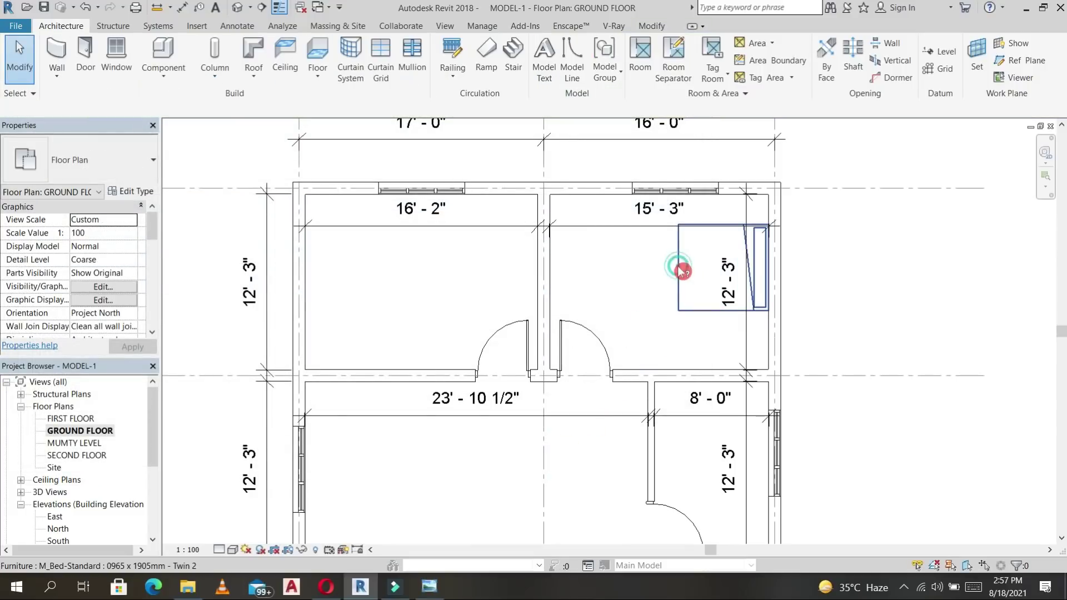
pyautogui.click(684, 273)
pyautogui.press('c')
pyautogui.press('s')
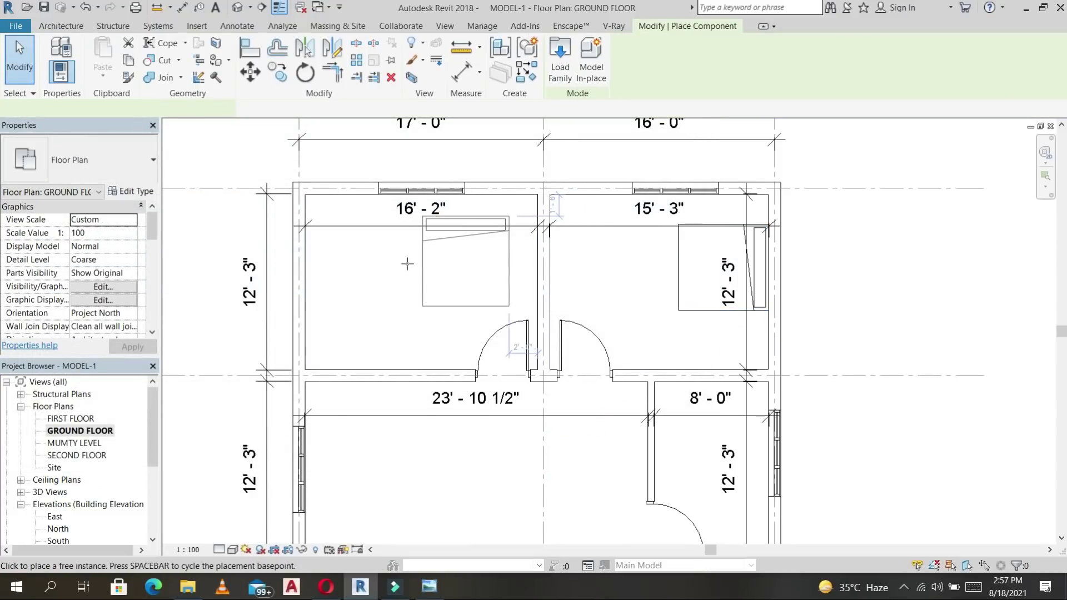
pyautogui.press('space')
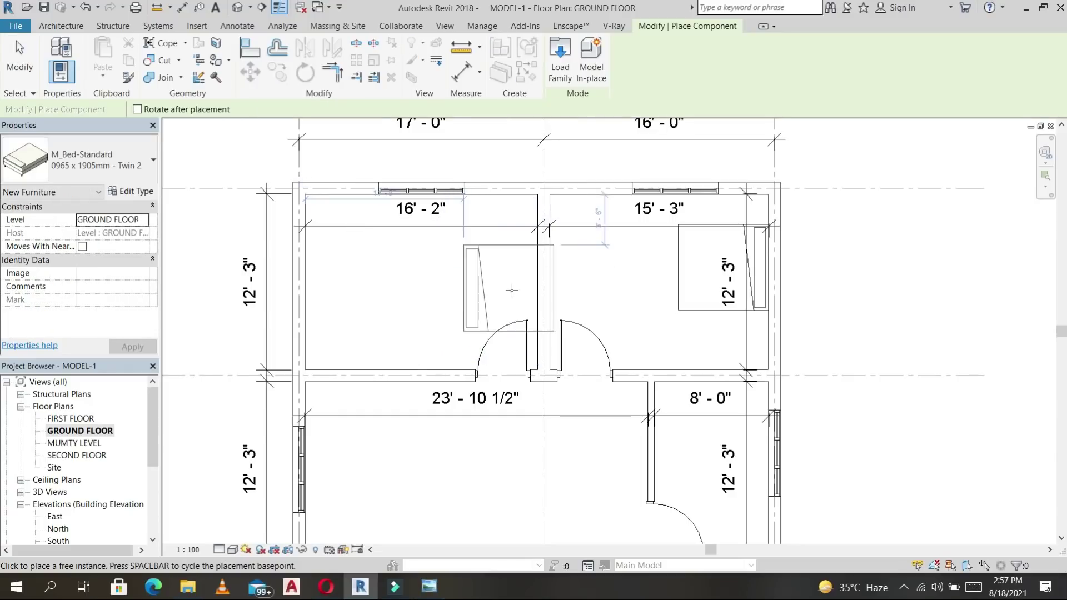
pyautogui.press('space')
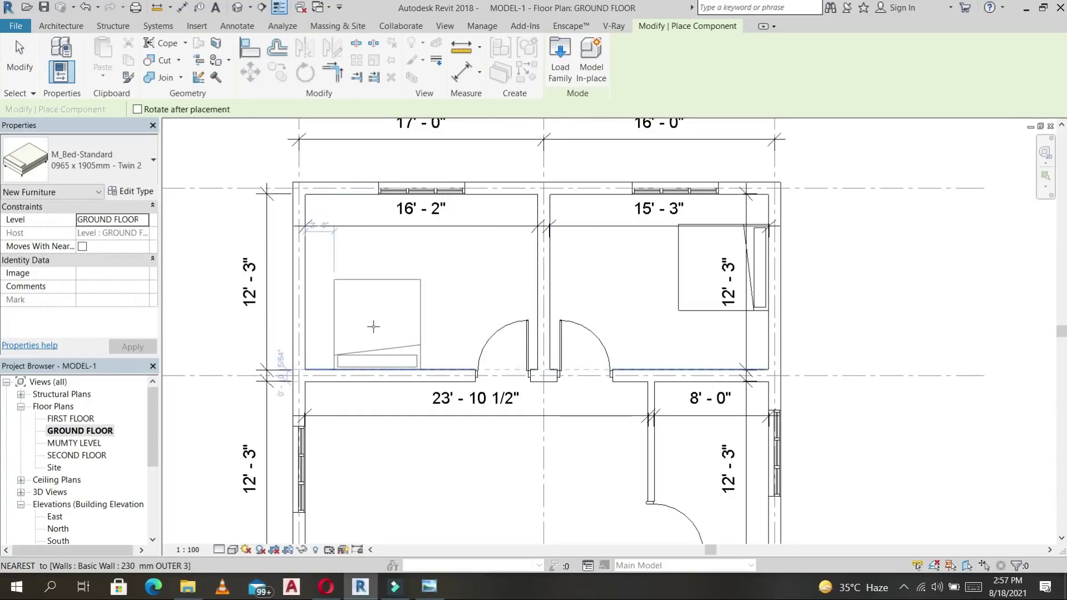
pyautogui.click(372, 329)
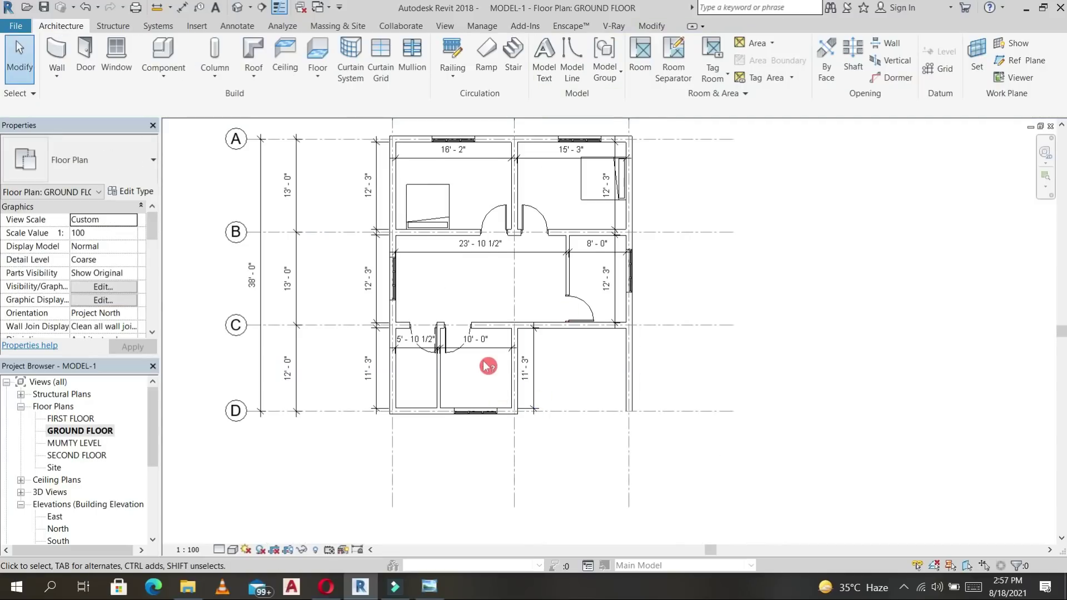
pyautogui.scroll(2, 488, 366)
pyautogui.moveTo(485, 248); pyautogui.dragTo(560, 308, button='middle')
pyautogui.moveTo(628, 332); pyautogui.dragTo(555, 336, button='middle')
pyautogui.scroll(2, 679, 277)
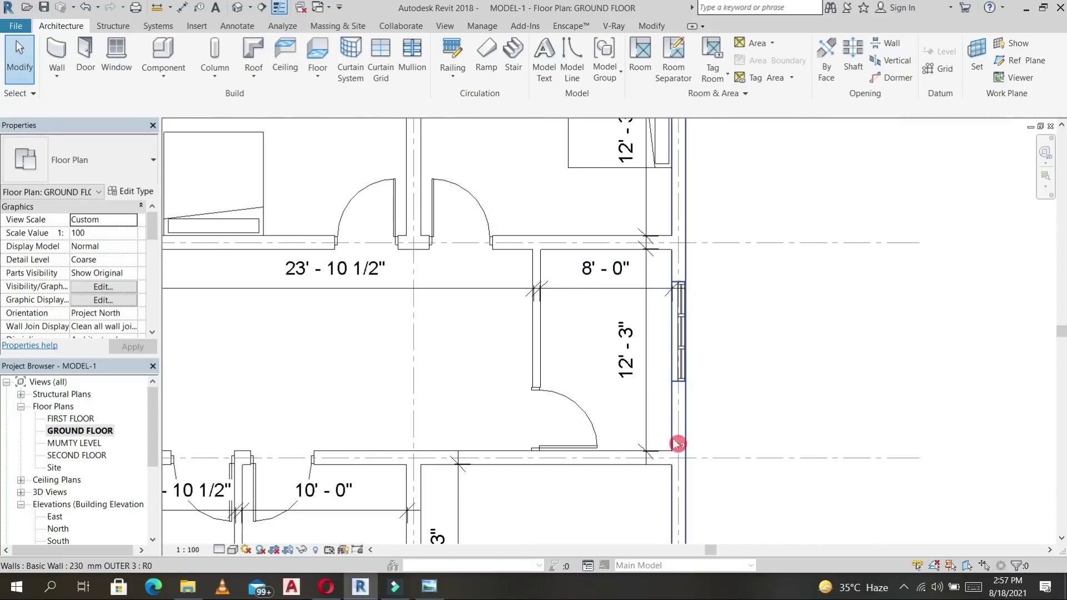
pyautogui.moveTo(813, 277); pyautogui.dragTo(755, 276, button='middle')
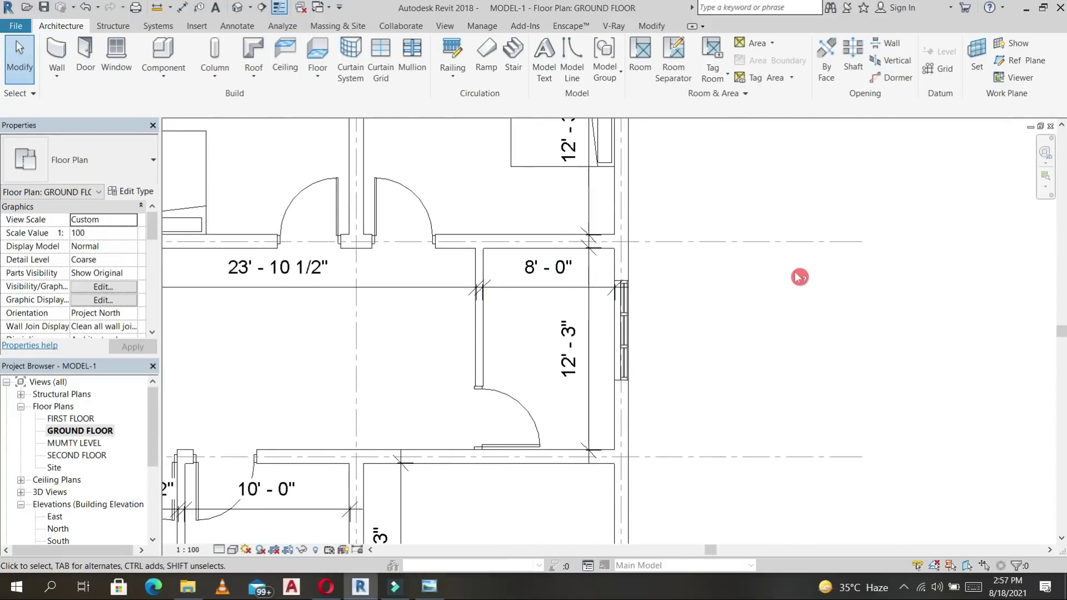
# Start an architectural floor with a 3' 0" height offset and sketch the top rectangular boundary.
pyautogui.click(318, 83)
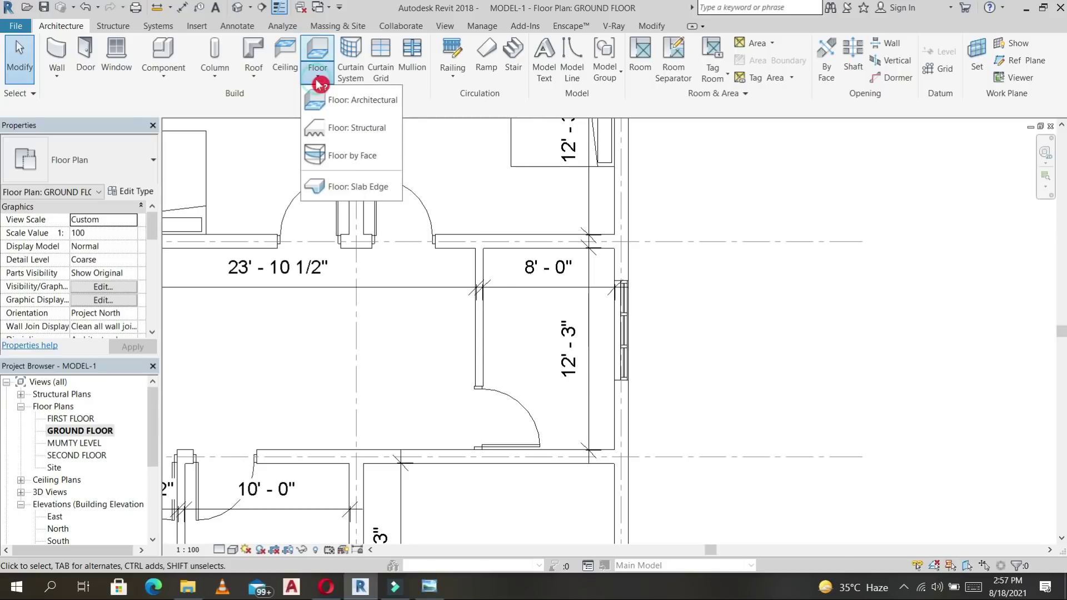
pyautogui.click(352, 106)
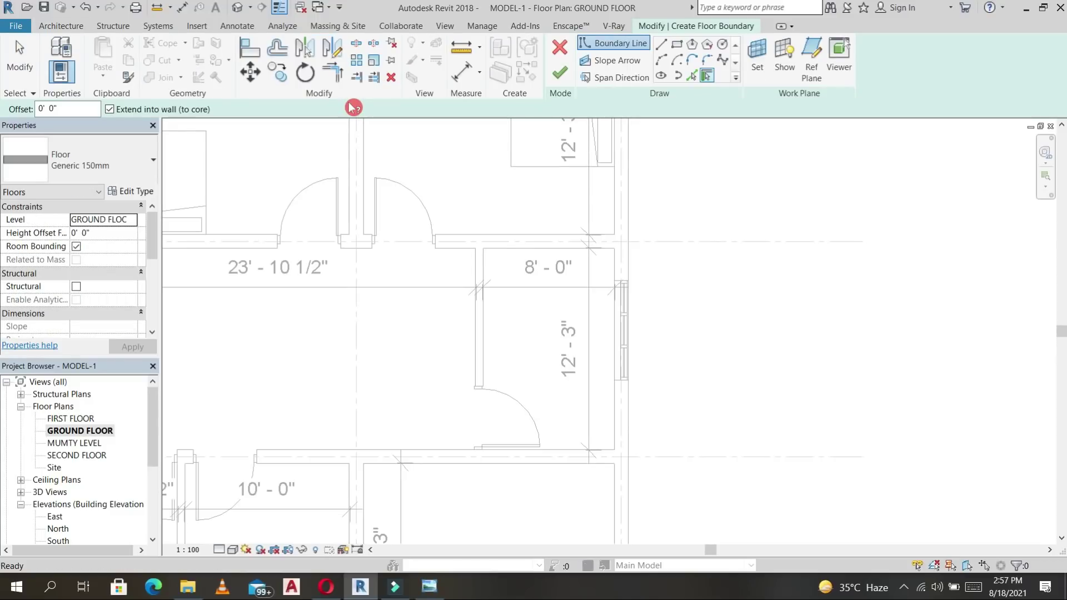
pyautogui.click(680, 46)
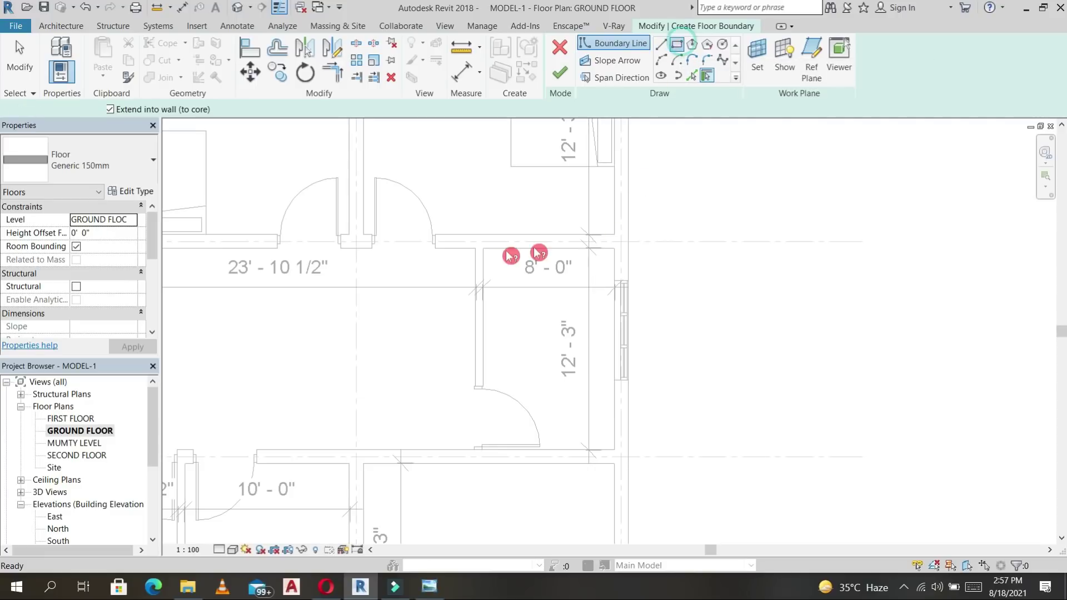
pyautogui.scroll(3, 498, 255)
pyautogui.click(136, 233)
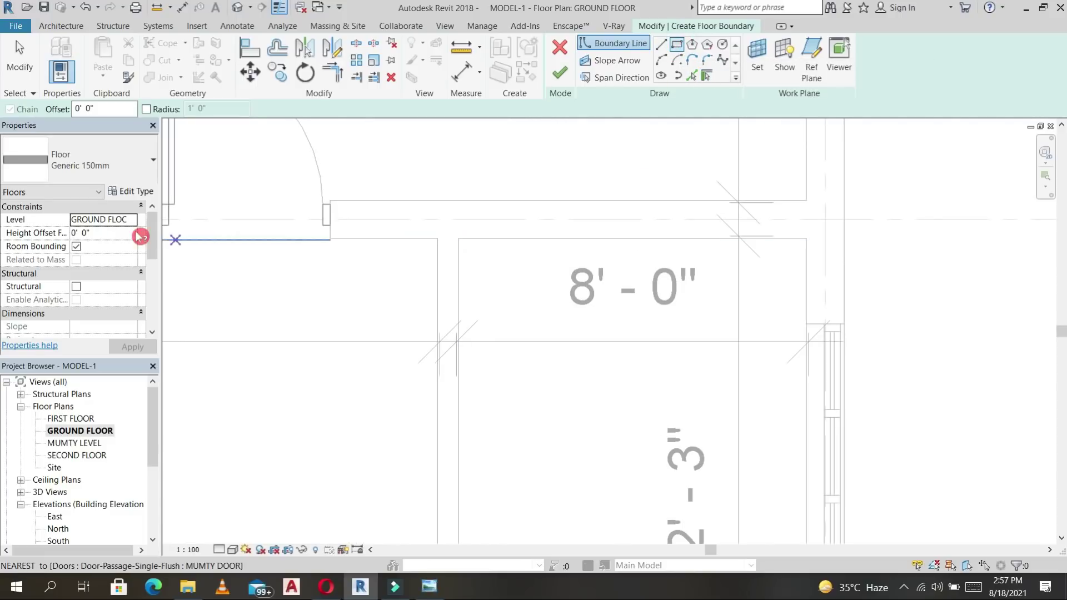
pyautogui.click(112, 232)
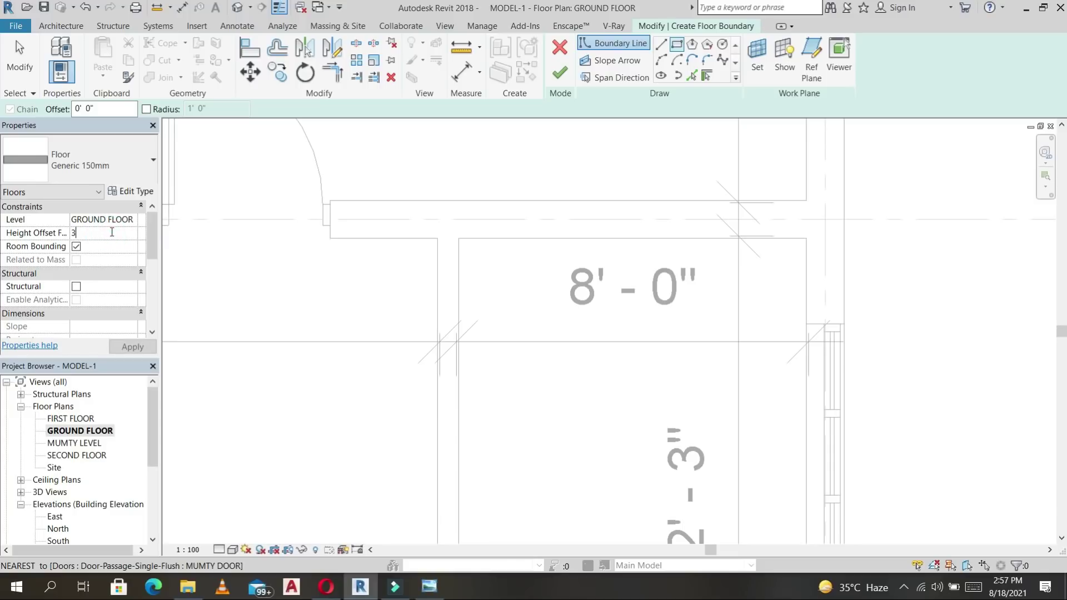
pyautogui.click(462, 239)
pyautogui.click(807, 324)
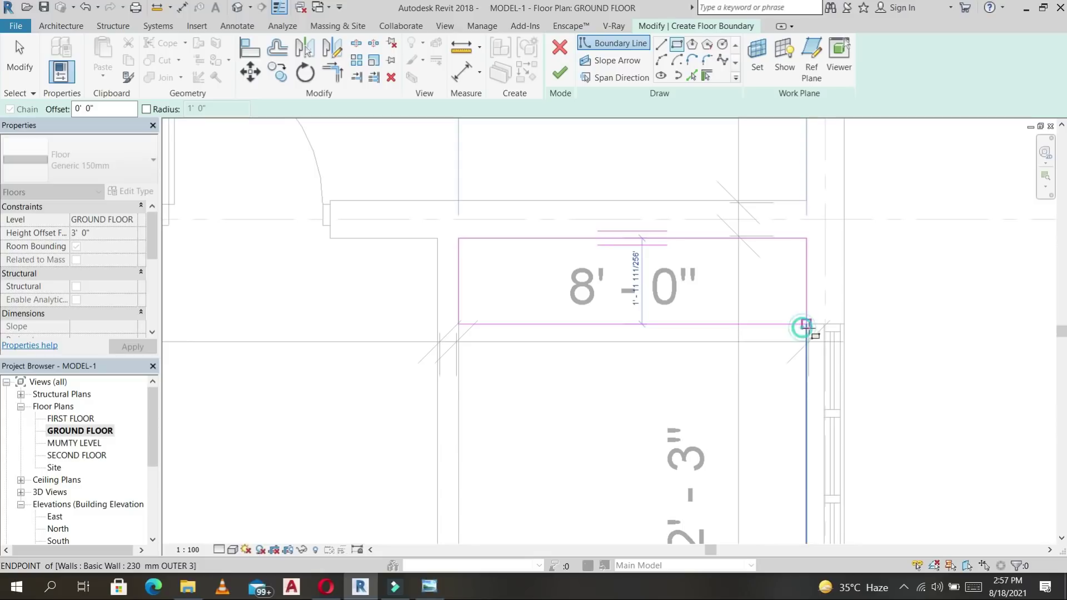
# Draw a vertical boundary line to the bottom wall and measure its 1'-11 1/2" gap.
pyautogui.scroll(-1, 834, 258)
pyautogui.click(624, 220)
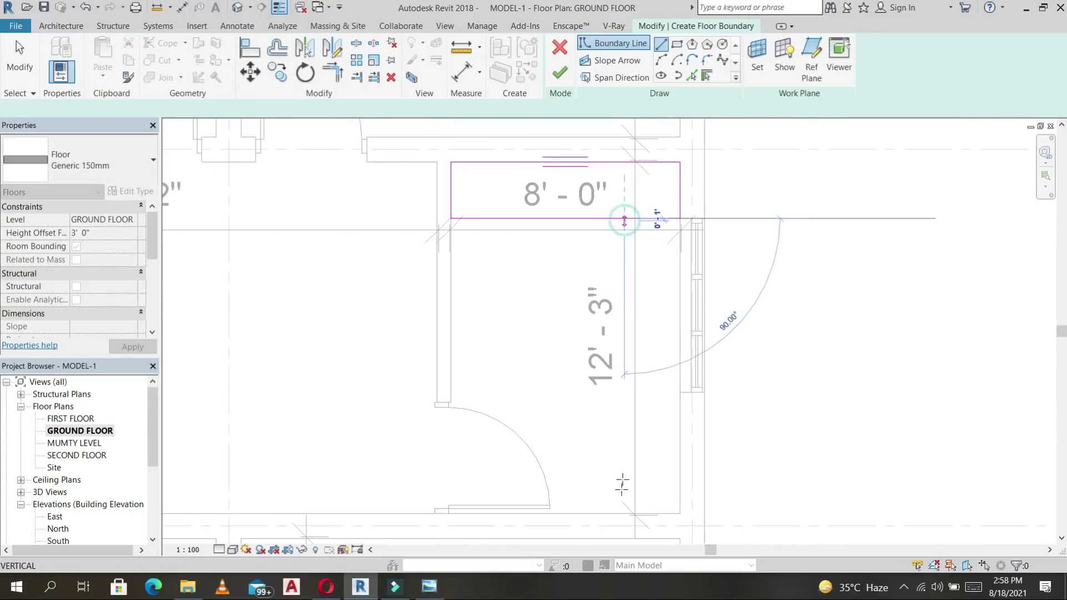
pyautogui.click(619, 511)
pyautogui.press('Escape')
pyautogui.press('Escape')
pyautogui.click(625, 446)
pyautogui.click(679, 448)
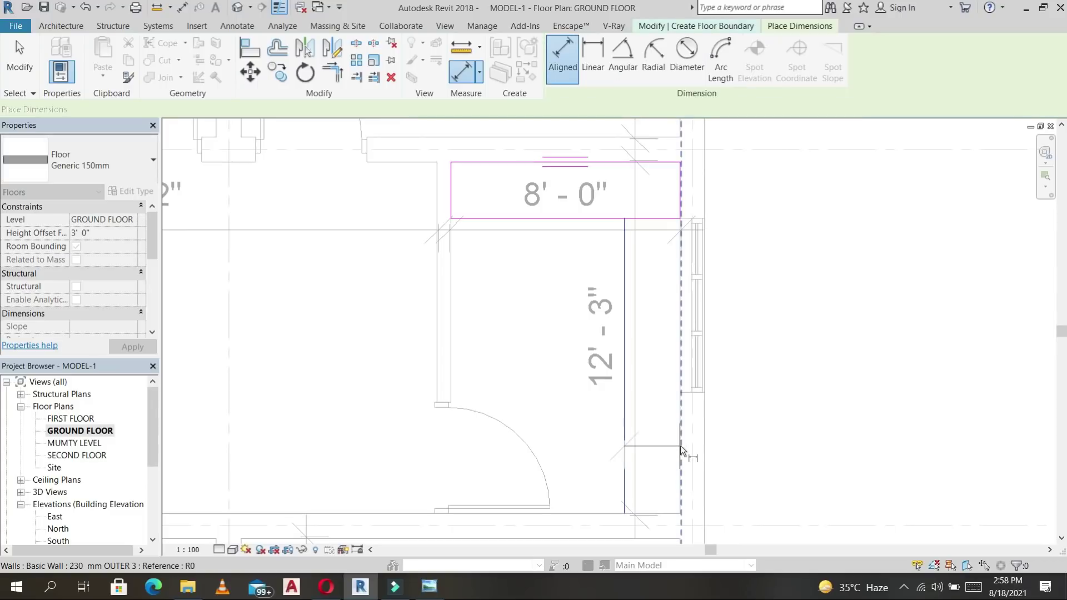
pyautogui.click(680, 446)
pyautogui.click(778, 413)
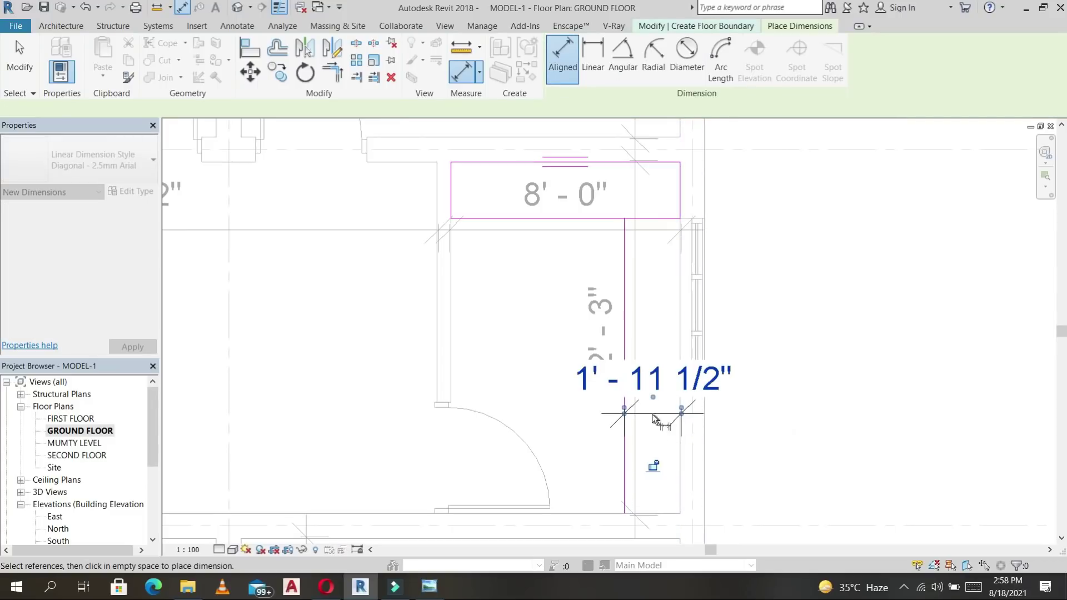
pyautogui.press('Escape')
pyautogui.press('Escape')
# Set the vertical boundary line's distance from the right wall to 2'.
pyautogui.click(625, 457)
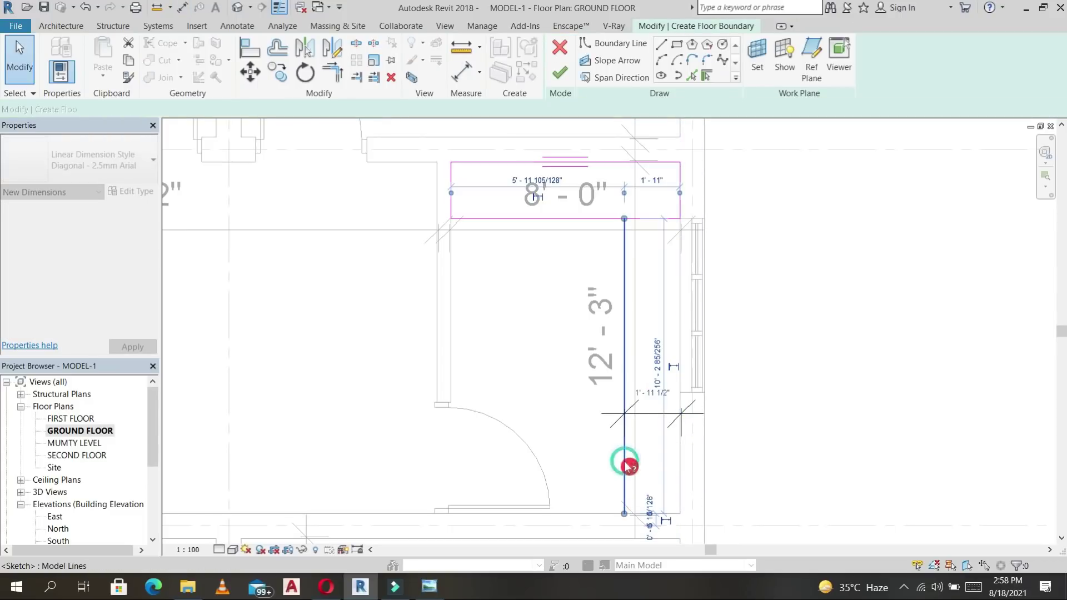
pyautogui.click(661, 396)
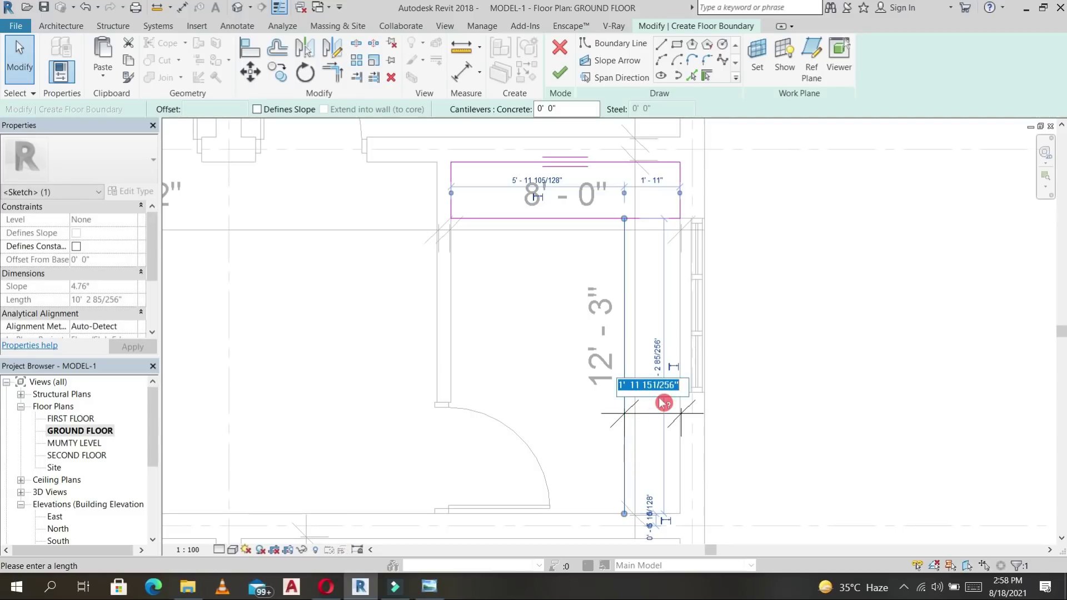
pyautogui.write("2'")
pyautogui.press('Return')
pyautogui.press('Escape')
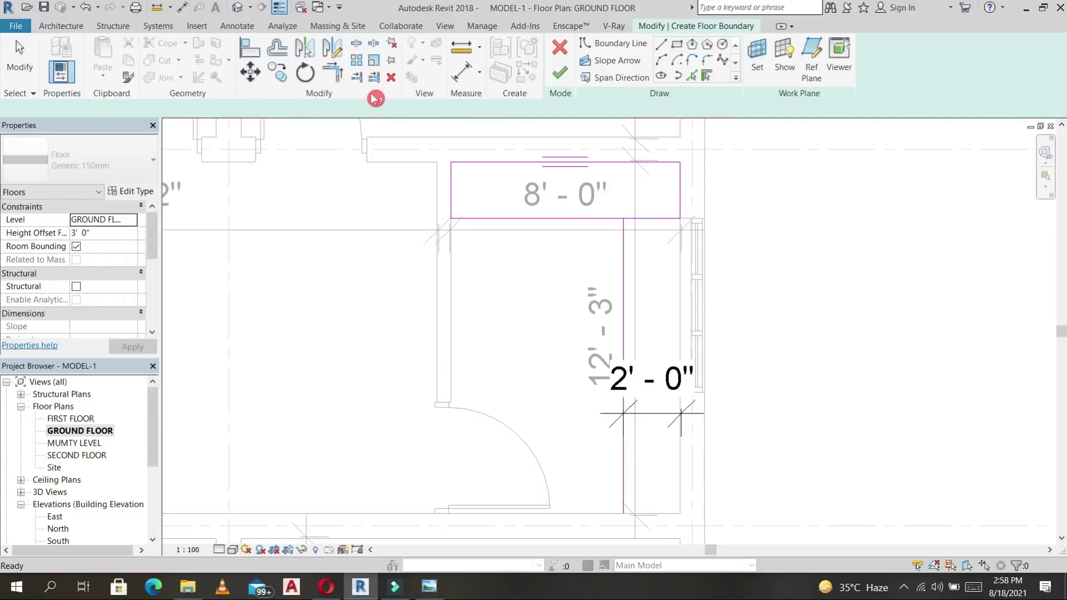
# Trim the lines into corners, add the bottom edge, and finish the L-shaped floor sketch.
pyautogui.click(339, 78)
pyautogui.click(625, 246)
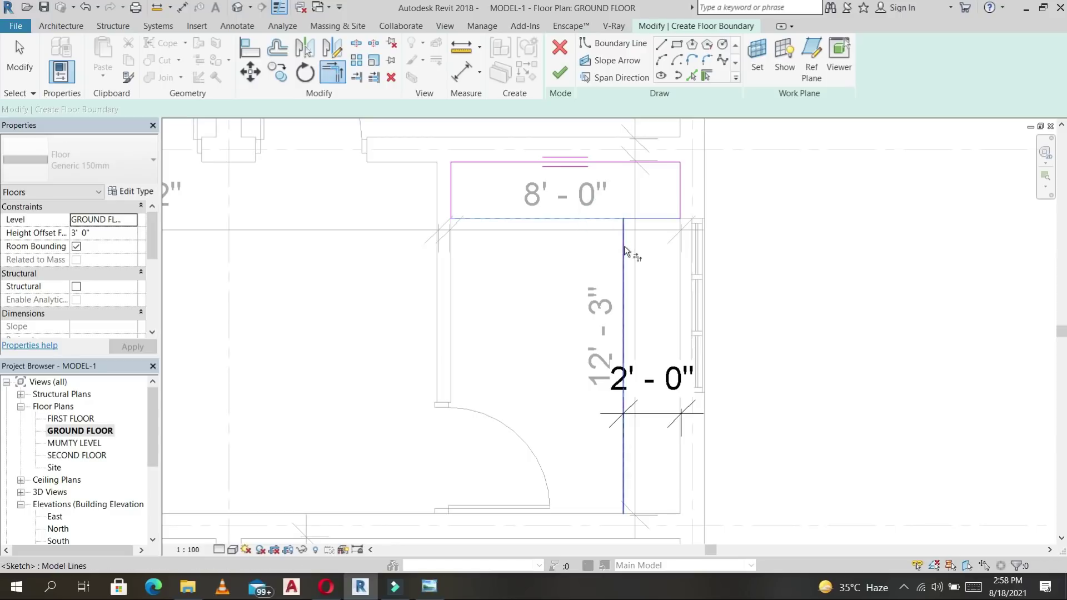
pyautogui.click(673, 258)
pyautogui.click(663, 49)
pyautogui.click(623, 514)
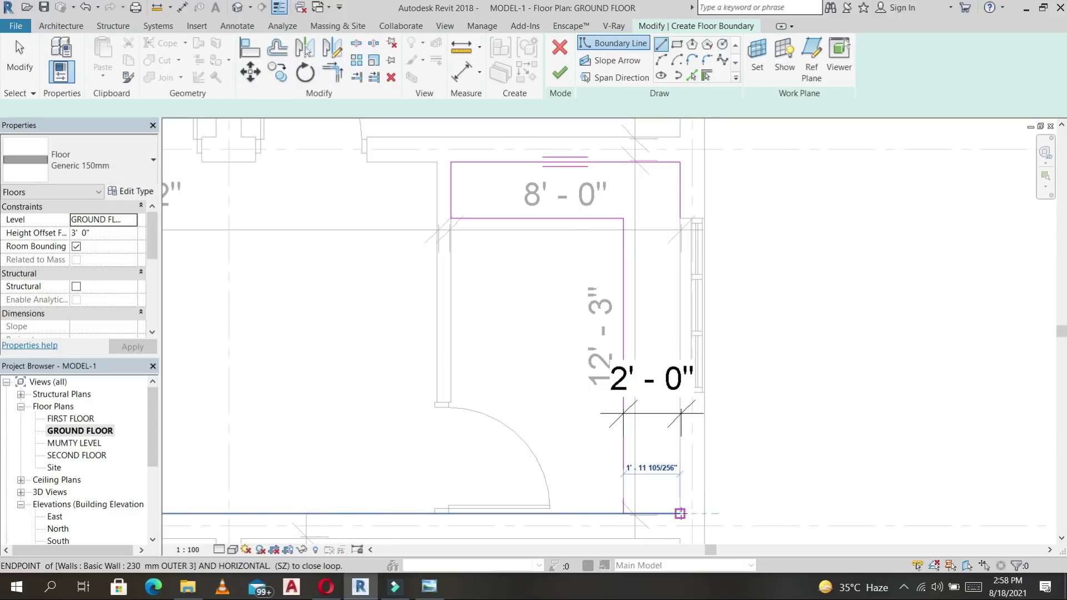
pyautogui.click(680, 514)
pyautogui.press('t')
pyautogui.press('r')
pyautogui.click(680, 194)
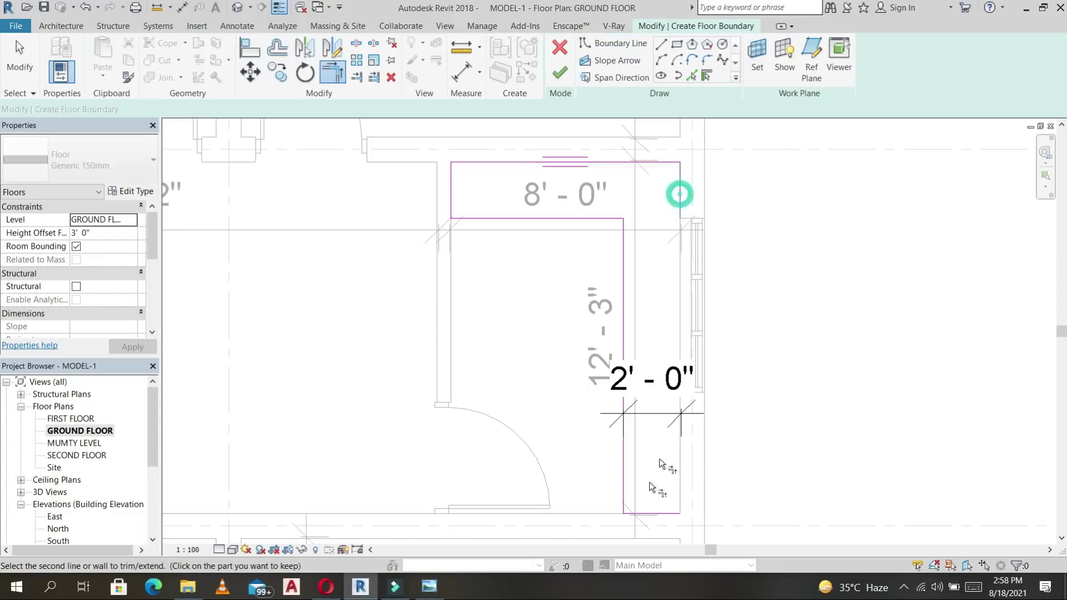
pyautogui.click(560, 73)
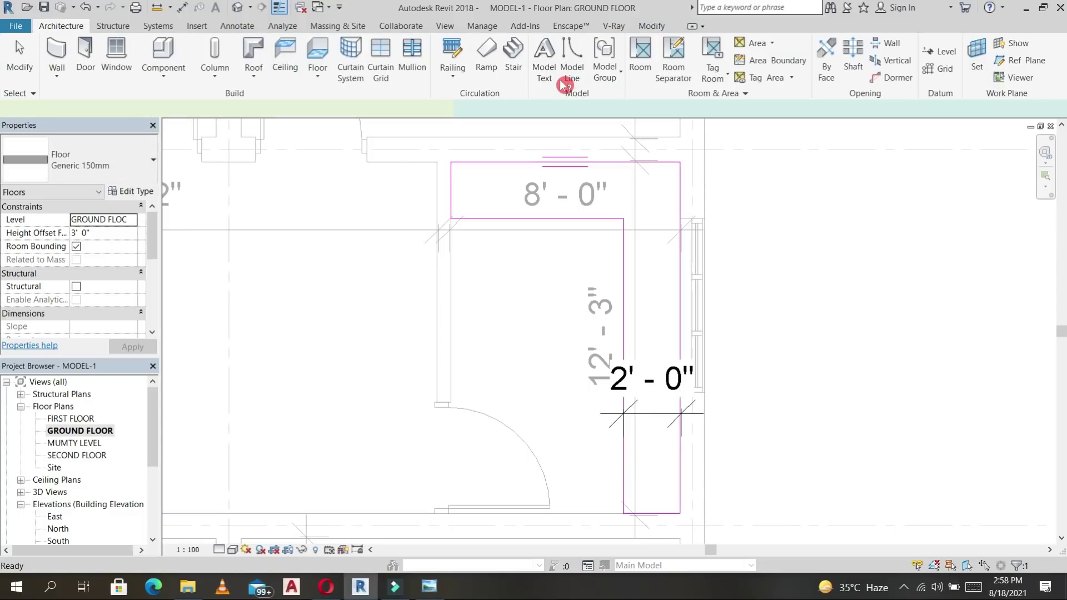
pyautogui.scroll(-3, 648, 269)
pyautogui.click(799, 286)
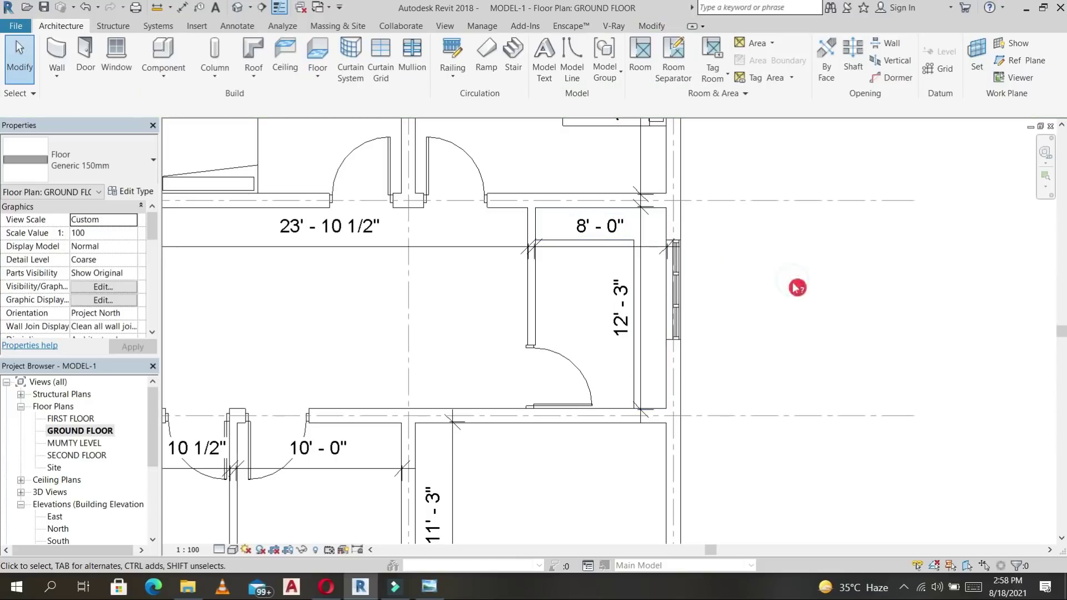
pyautogui.click(612, 252)
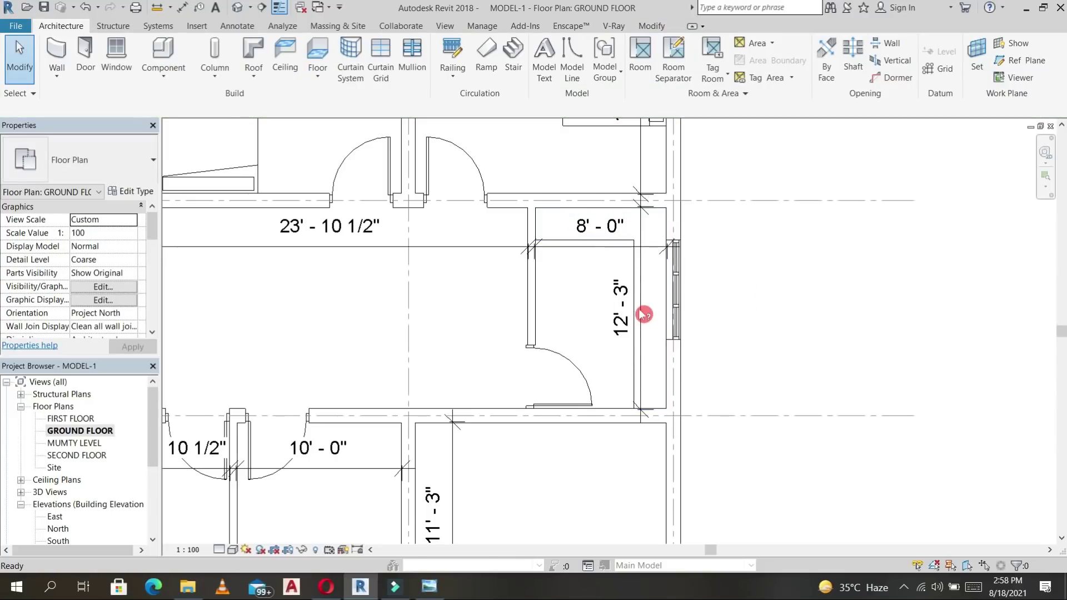
pyautogui.press('d')
pyautogui.press('i')
pyautogui.click(632, 332)
pyautogui.click(669, 377)
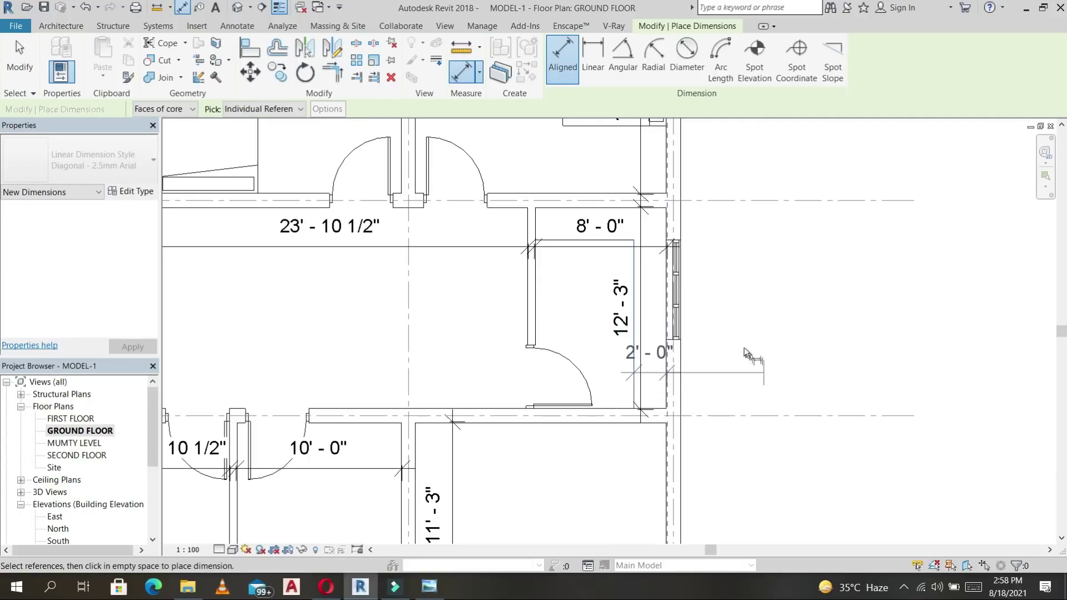
pyautogui.press('Escape')
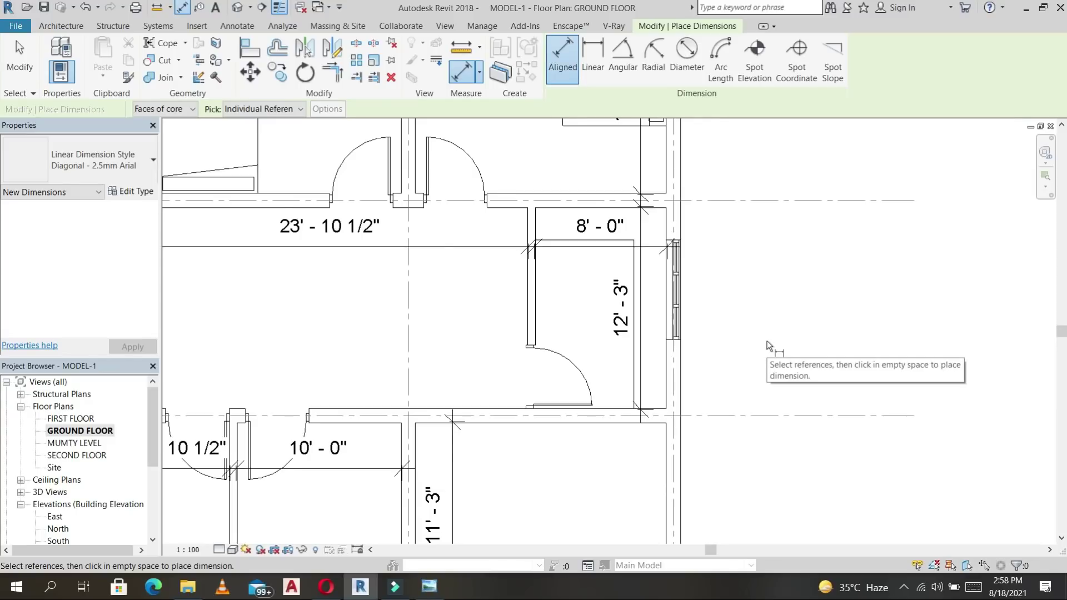
pyautogui.scroll(-3, 767, 346)
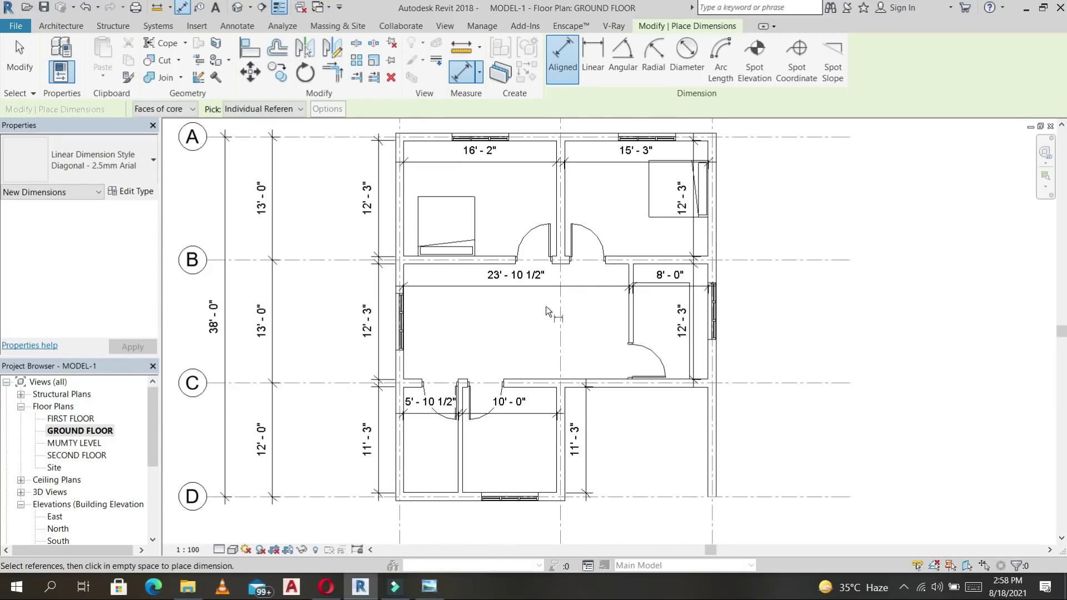
pyautogui.press('Escape')
pyautogui.press('Escape')
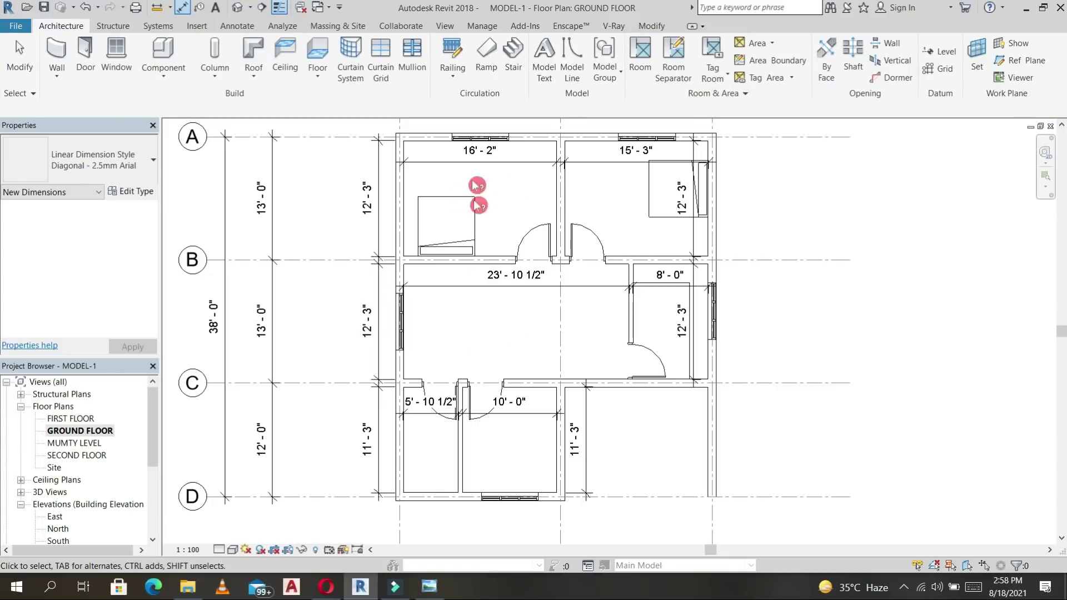
# Start a text note using the 3 MM SIZE text style.
pyautogui.click(234, 27)
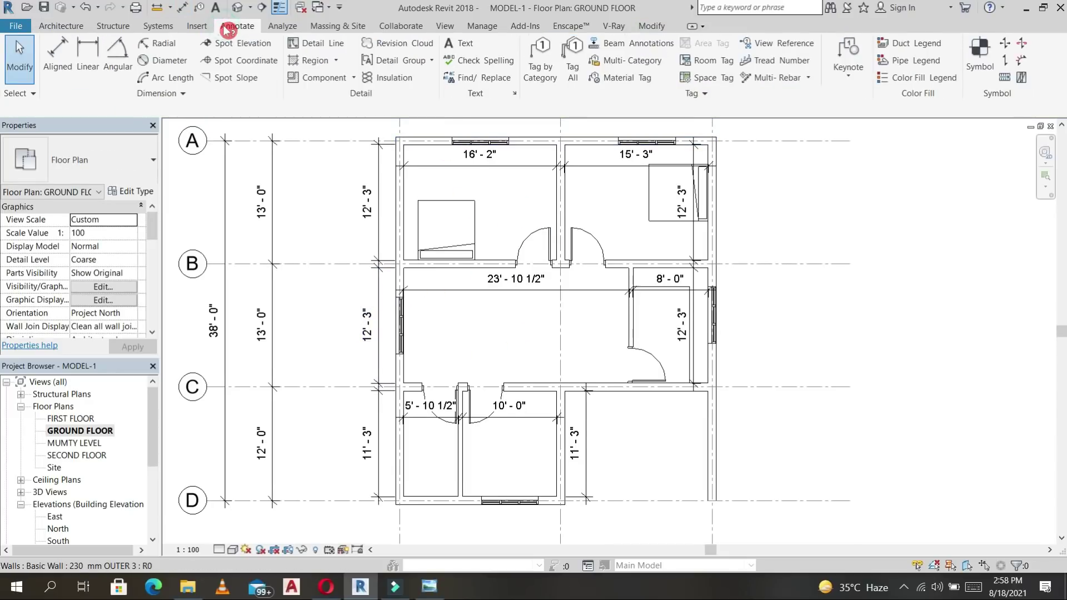
pyautogui.click(463, 50)
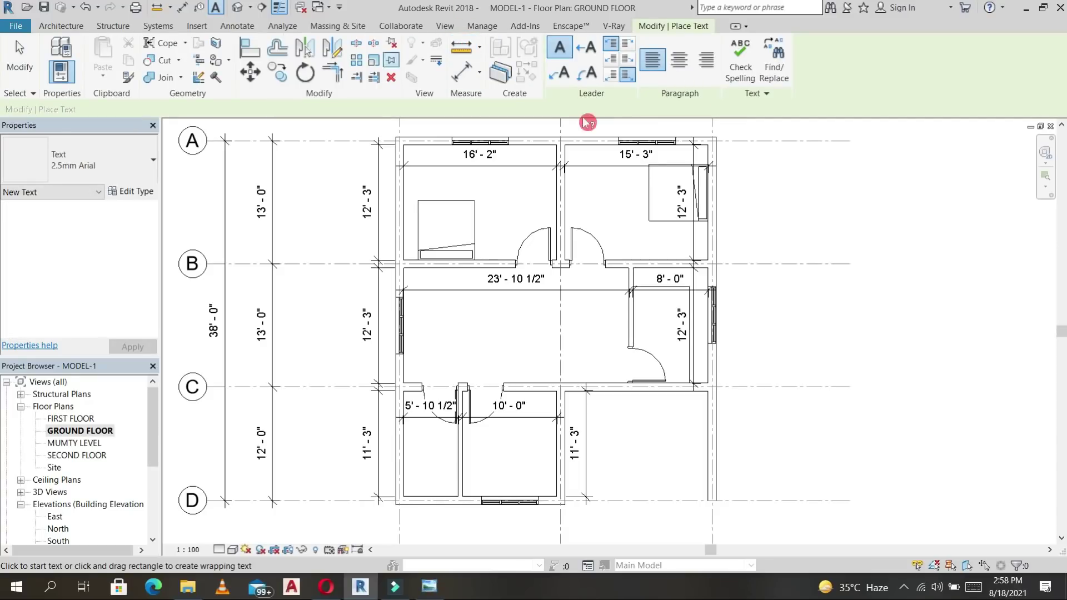
pyautogui.click(153, 150)
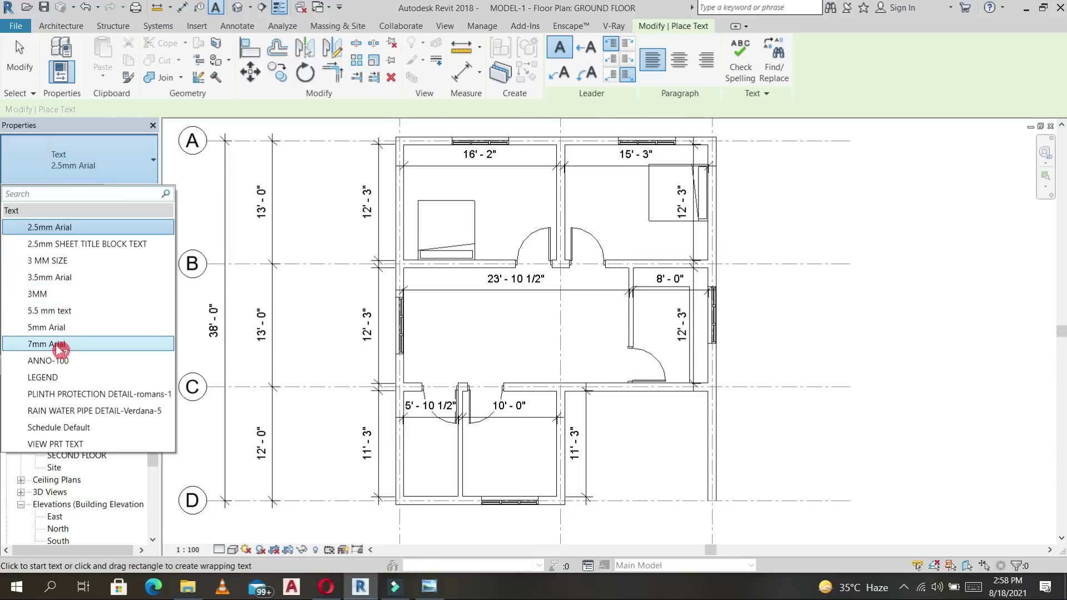
pyautogui.click(62, 261)
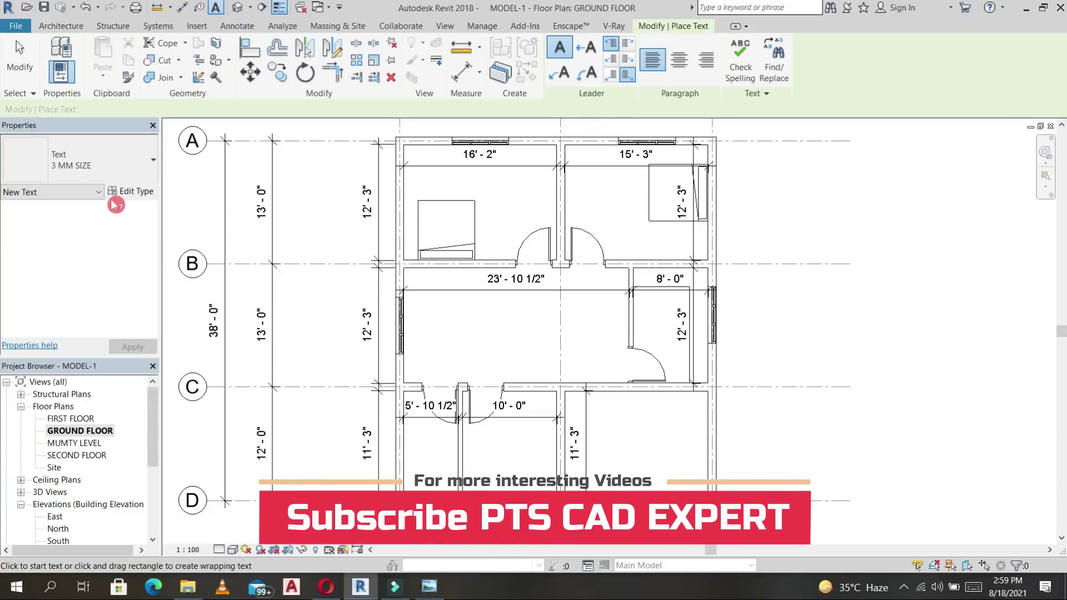
# Duplicate the style as a new 2.5MM text type with a 2.5" text size.
pyautogui.click(144, 192)
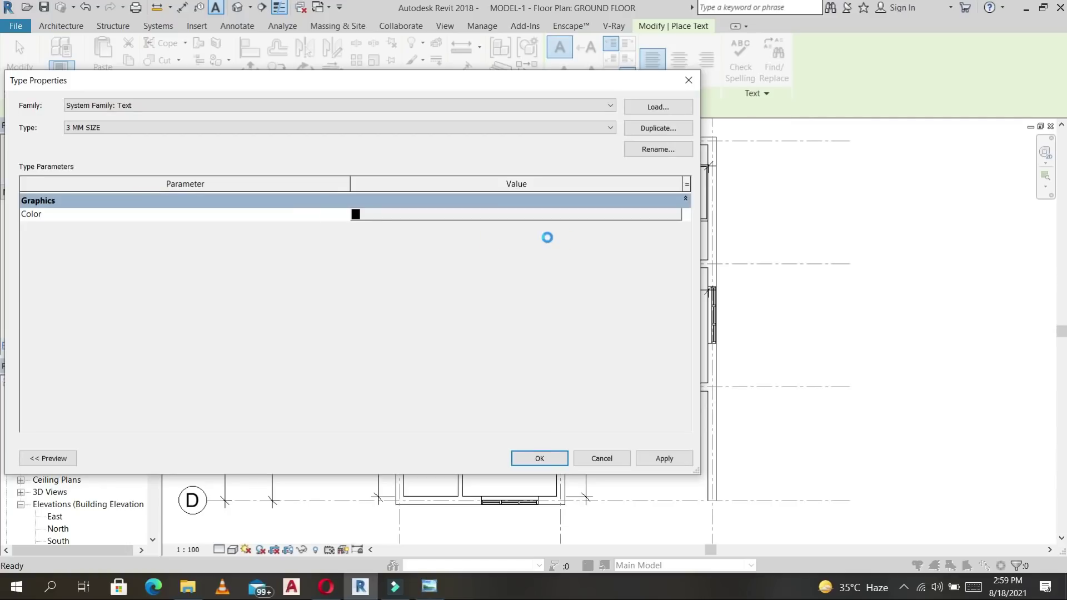
pyautogui.click(658, 128)
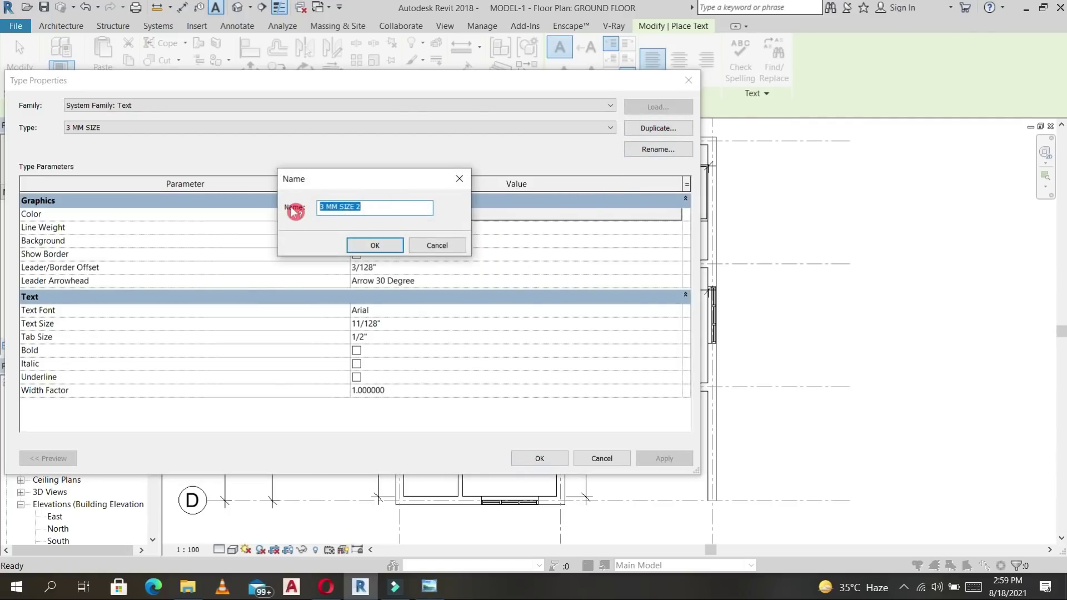
pyautogui.write('2.5MM')
pyautogui.click(374, 245)
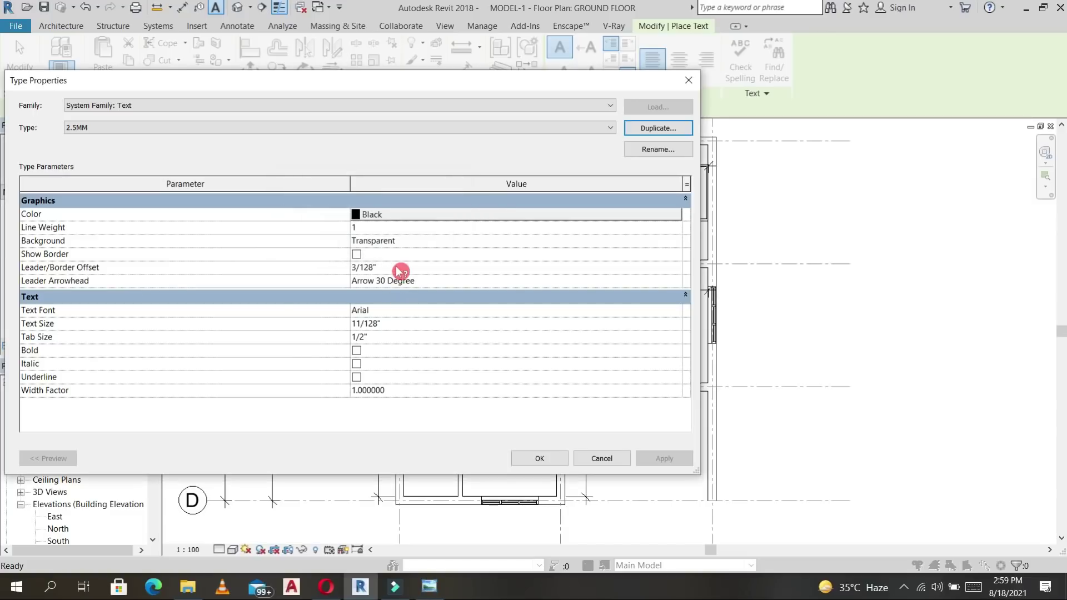
pyautogui.click(404, 327)
pyautogui.write('2.5"')
pyautogui.press('Return')
# Type BEDROOM into a text box in the top-left bedroom.
pyautogui.click(468, 178)
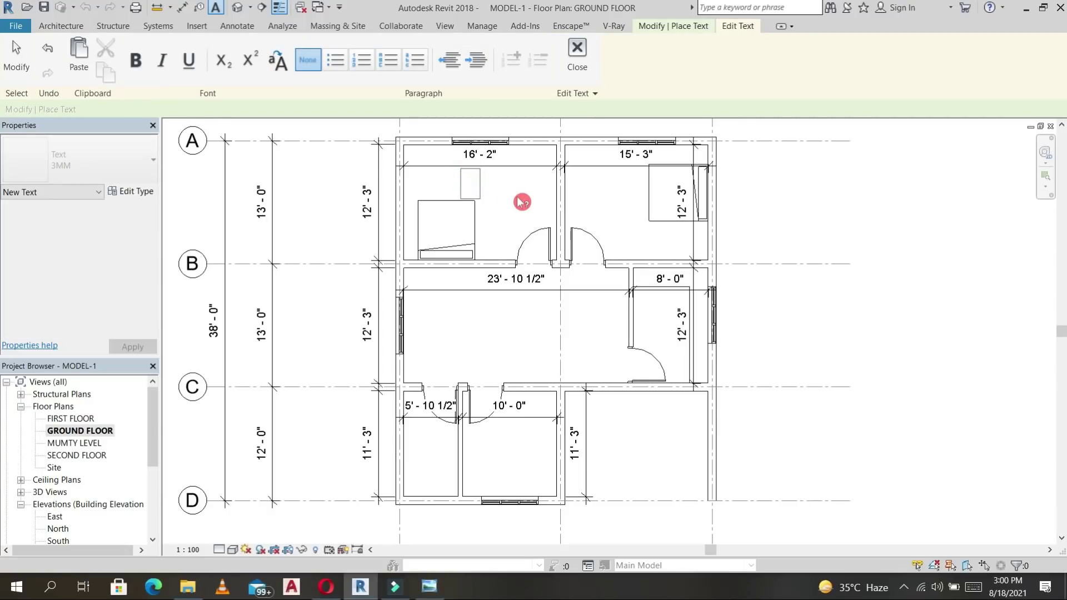
pyautogui.write('BEDROOM')
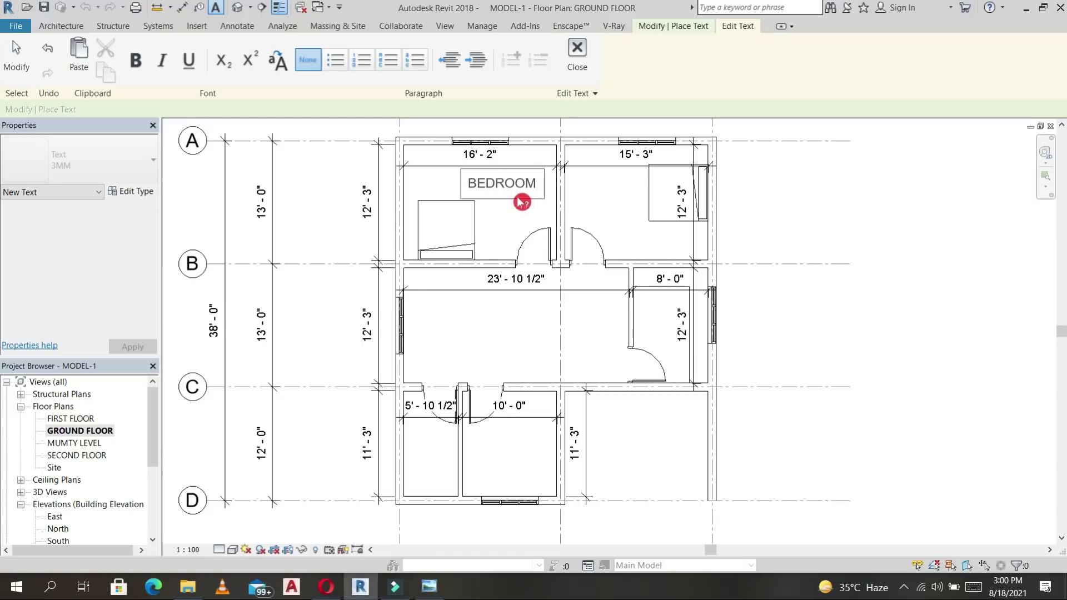
pyautogui.press('Return')
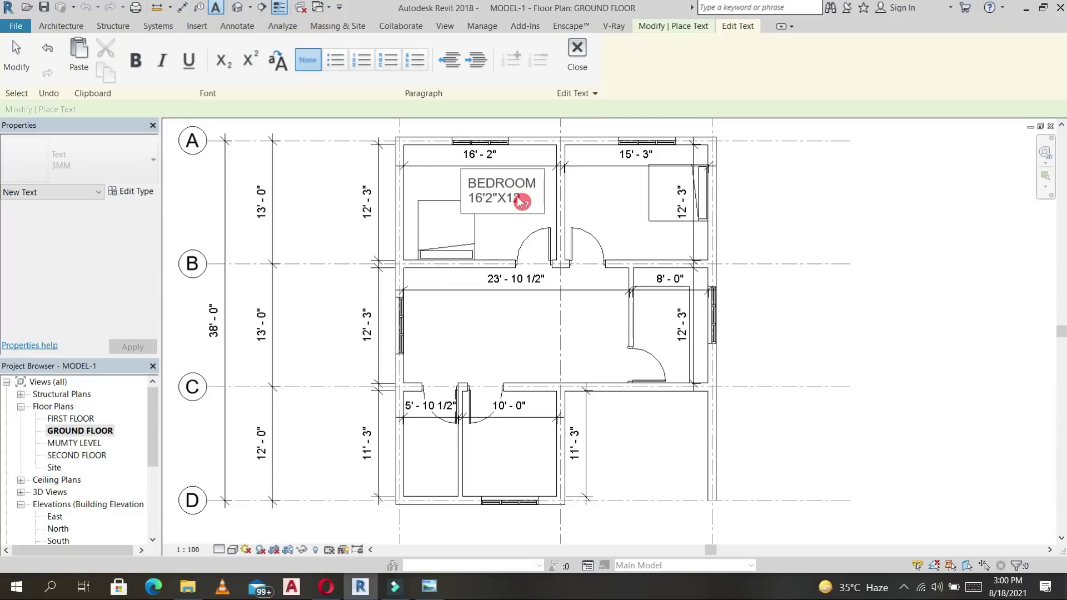
# Finish the BEDROOM 16'2"X12'3" label and move it slightly up in the left bedroom.
pyautogui.click(507, 231)
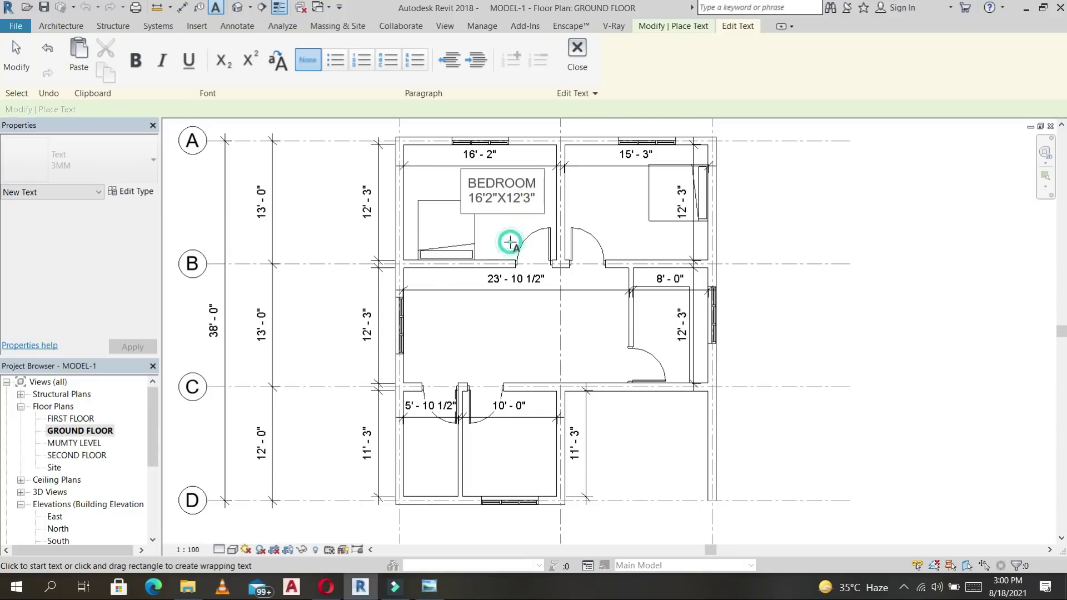
pyautogui.scroll(3, 508, 236)
pyautogui.click(416, 148)
pyautogui.moveTo(410, 140); pyautogui.dragTo(417, 127)
# Change the 3MM text type's background from Opaque to Transparent.
pyautogui.click(136, 192)
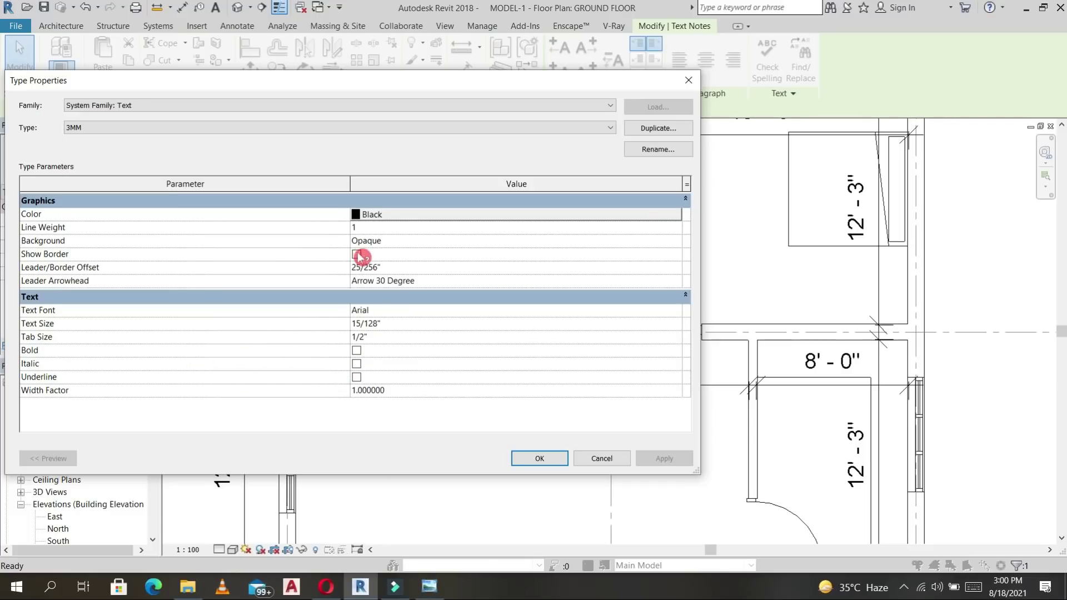
pyautogui.click(477, 243)
pyautogui.click(676, 240)
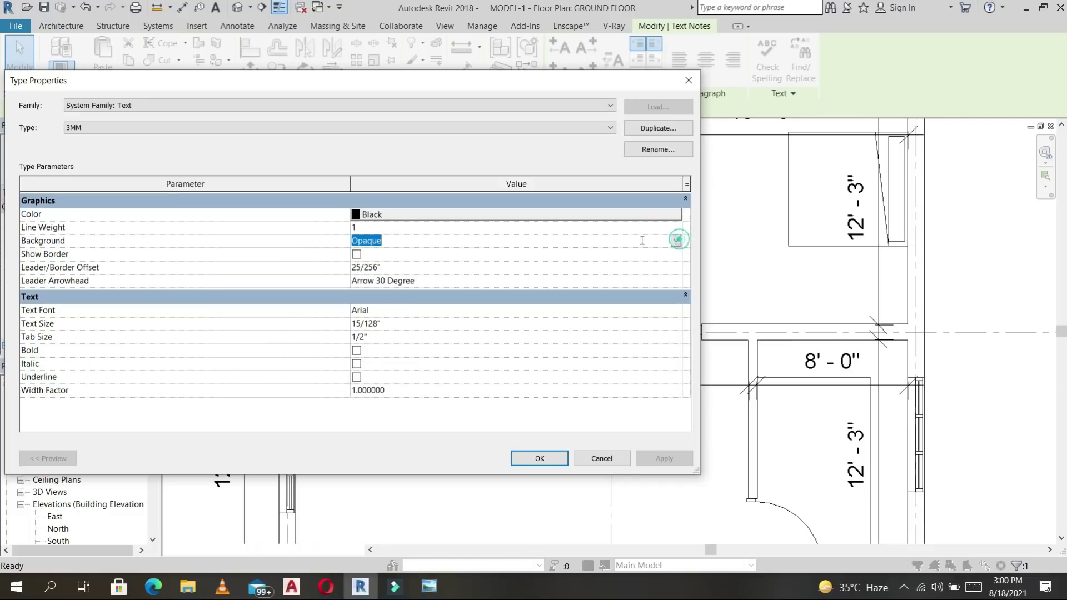
pyautogui.click(375, 263)
pyautogui.click(543, 460)
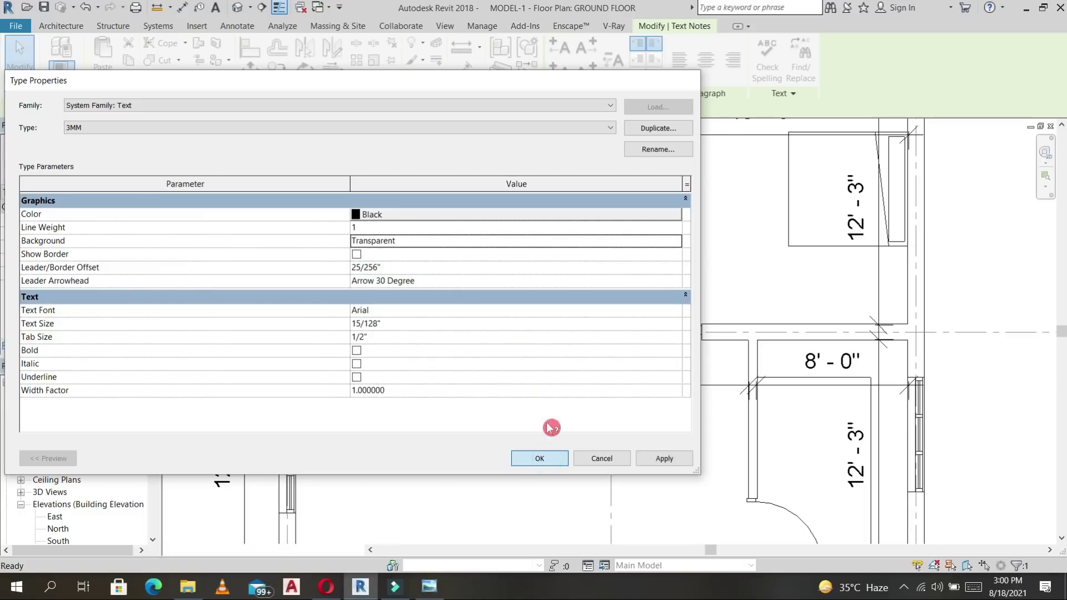
pyautogui.click(535, 241)
pyautogui.scroll(-3, 535, 241)
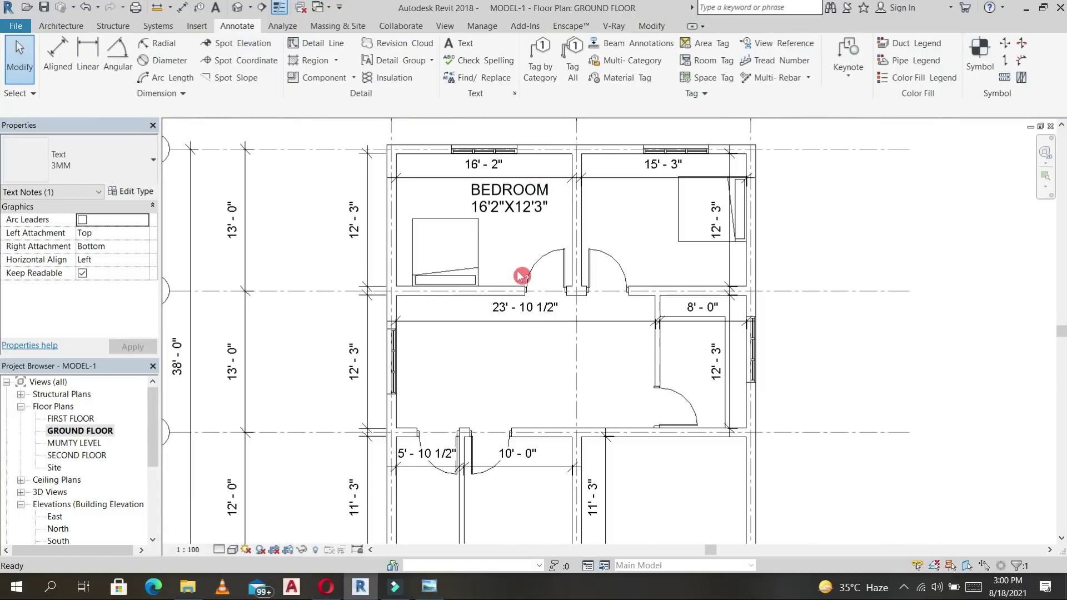
# Start a new text label in the right bedroom, then cancel it.
pyautogui.click(526, 205)
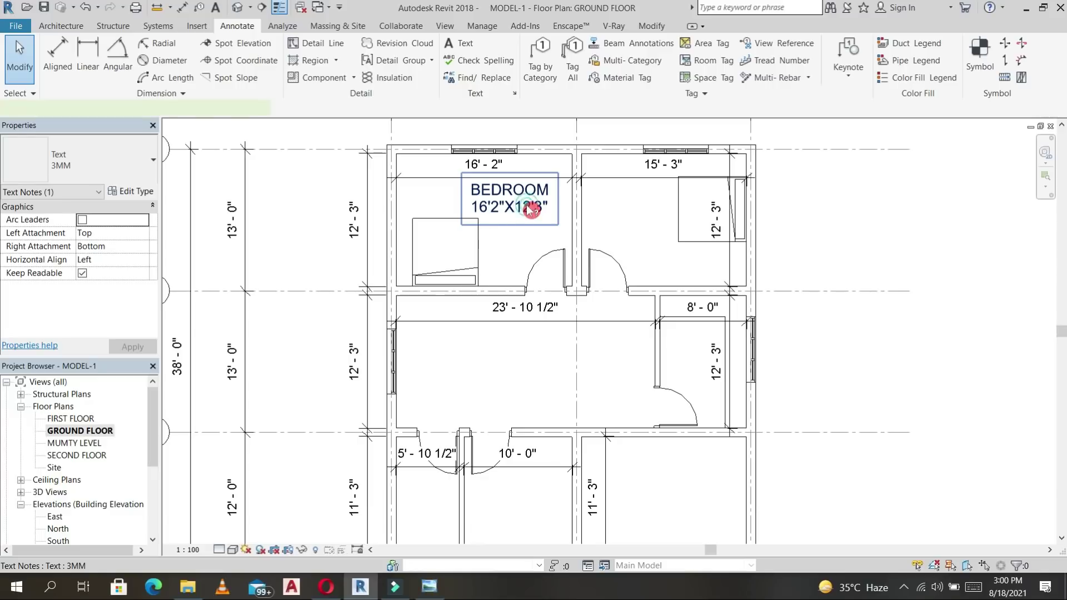
pyautogui.press('c')
pyautogui.press('o')
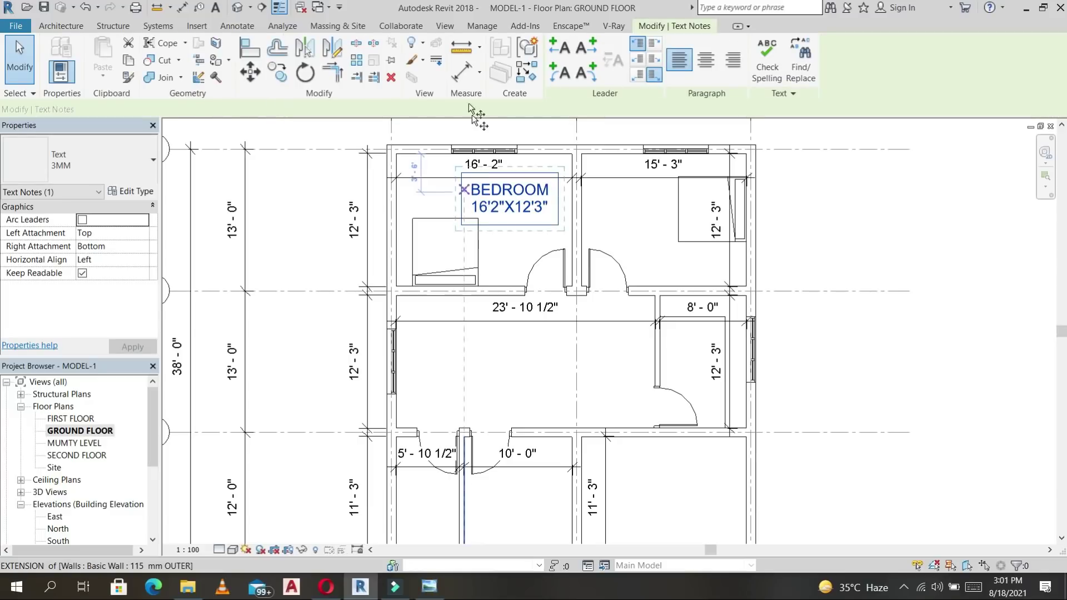
pyautogui.click(464, 72)
pyautogui.click(243, 27)
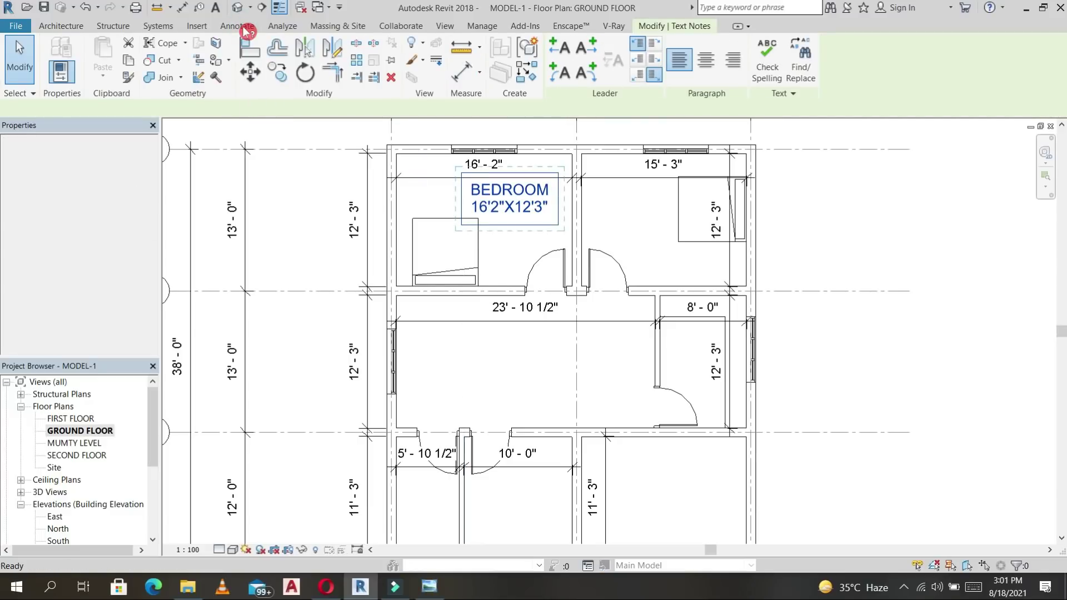
pyautogui.click(463, 45)
pyautogui.click(601, 189)
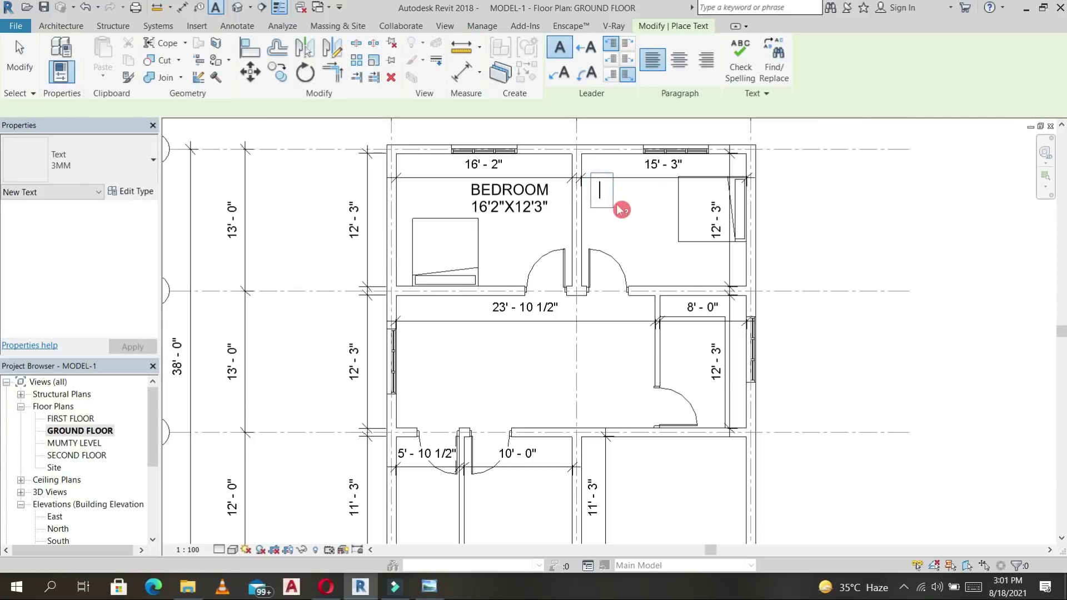
pyautogui.press('Escape')
# Rename the label to BEDROOM-1, widen it onto one line and shift it left.
pyautogui.click(526, 203)
pyautogui.click(549, 191)
pyautogui.click(552, 192)
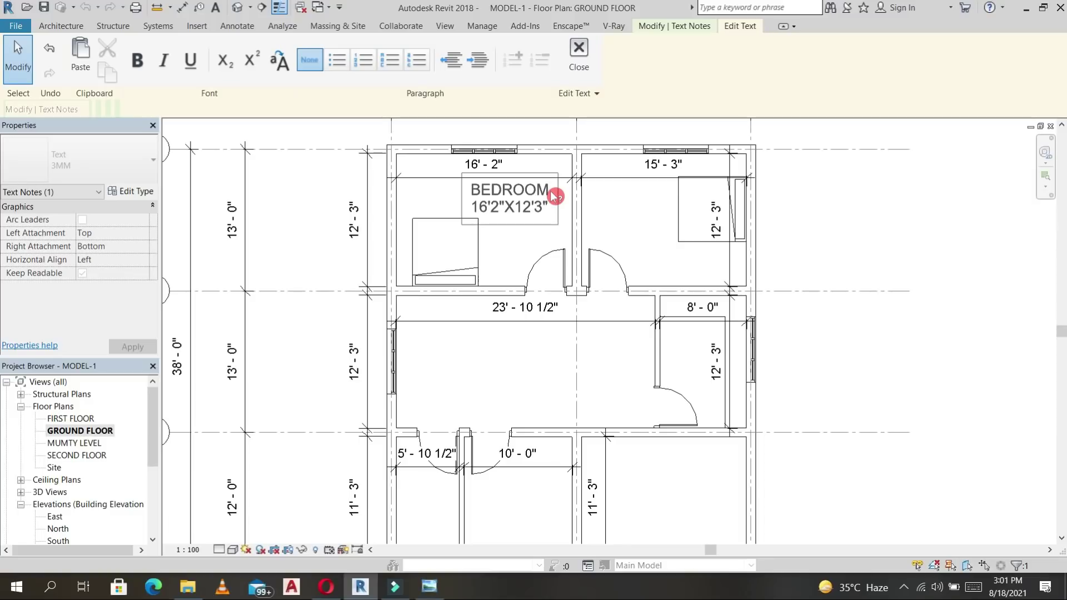
pyautogui.write('-1')
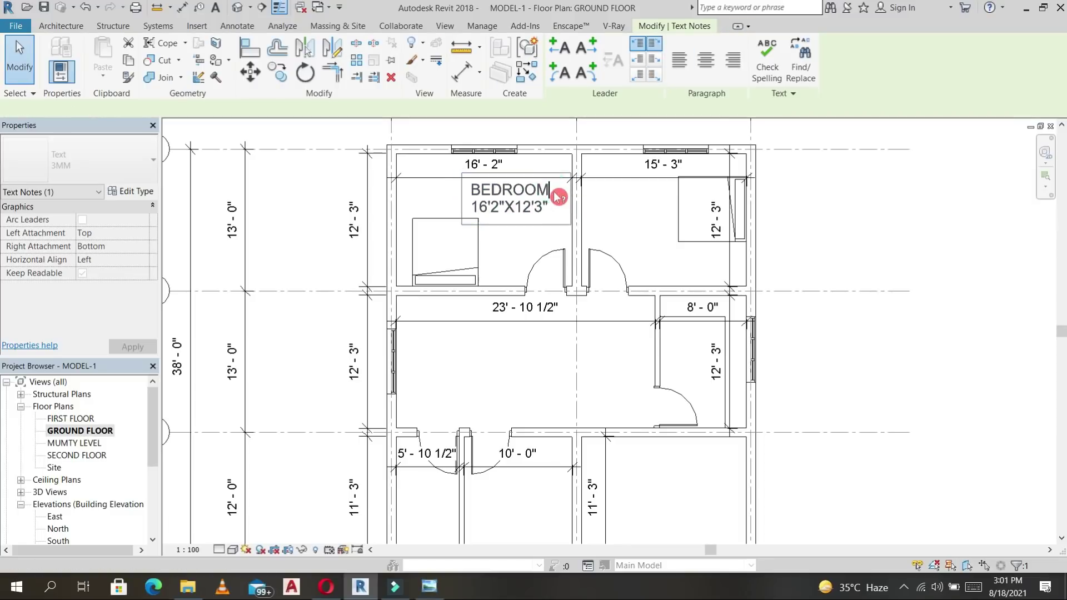
pyautogui.click(605, 208)
pyautogui.moveTo(605, 208); pyautogui.dragTo(607, 208)
pyautogui.moveTo(498, 181); pyautogui.dragTo(479, 181)
# Copy the label into the right bedroom and change the copy to BEDROOM-2.
pyautogui.keyDown('ctrl'); pyautogui.moveTo(526, 225); pyautogui.dragTo(645, 225); pyautogui.keyUp('ctrl')
pyautogui.press('Right')
pyautogui.press('Right')
pyautogui.press('Escape')
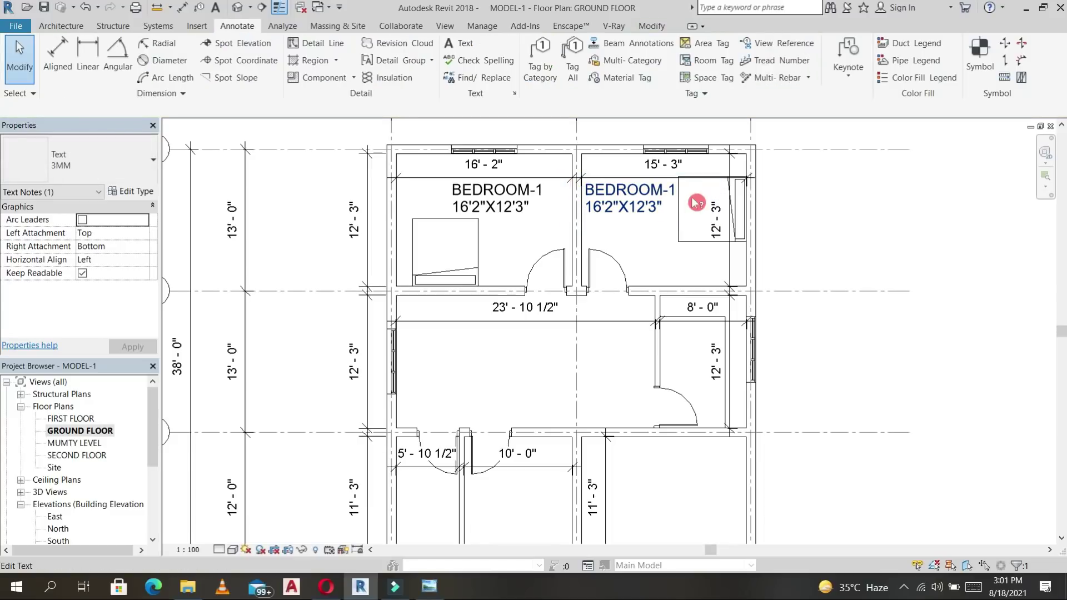
pyautogui.click(679, 197)
pyautogui.scroll(3, 679, 194)
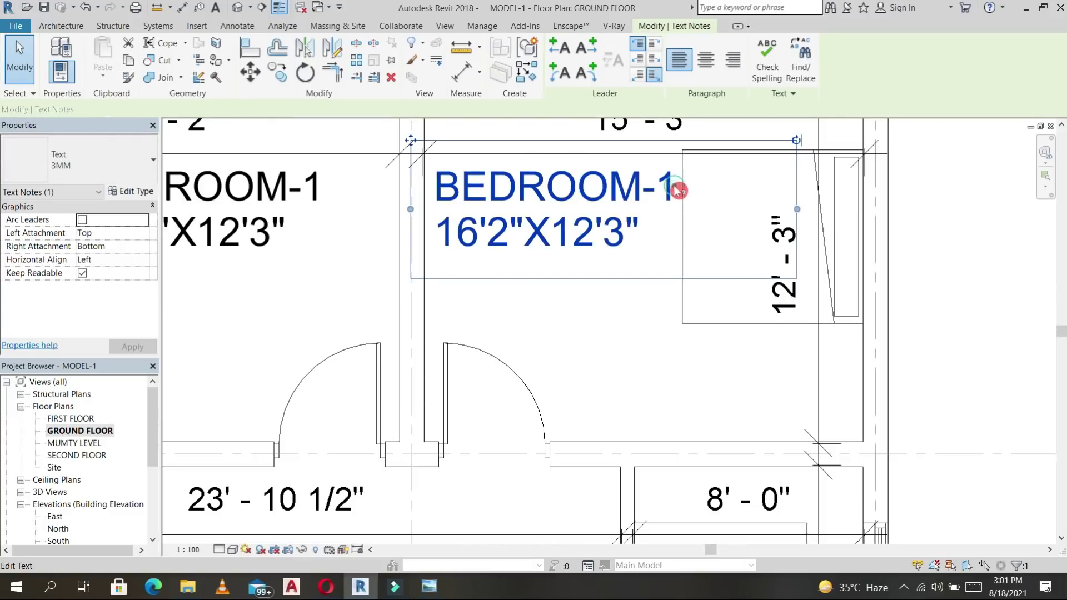
pyautogui.doubleClick(678, 191)
pyautogui.press('BackSpace')
pyautogui.write('2')
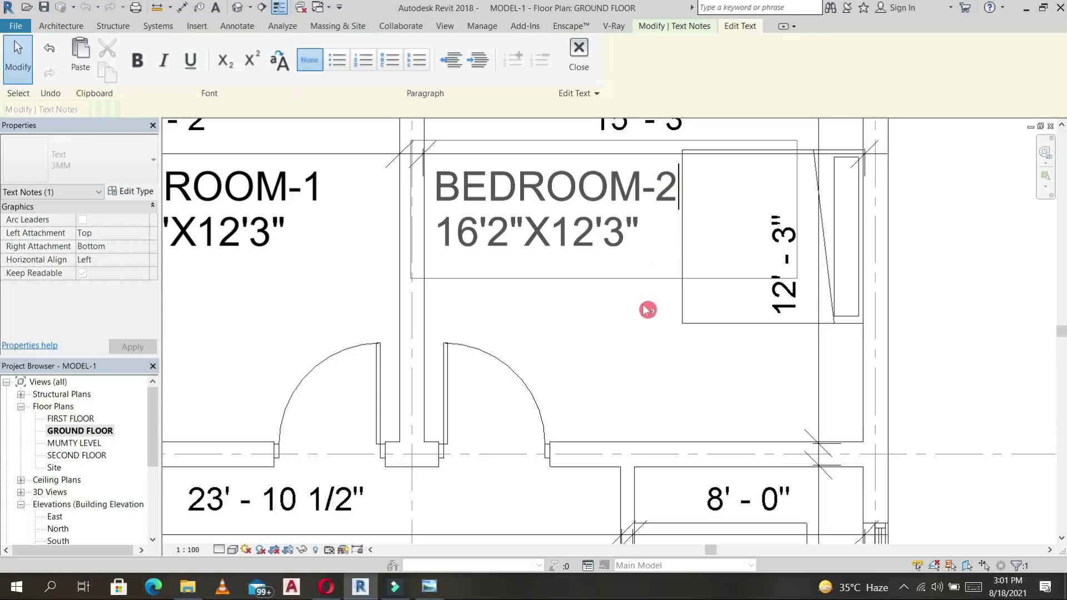
pyautogui.click(648, 311)
pyautogui.scroll(-3, 645, 322)
pyautogui.press('Escape')
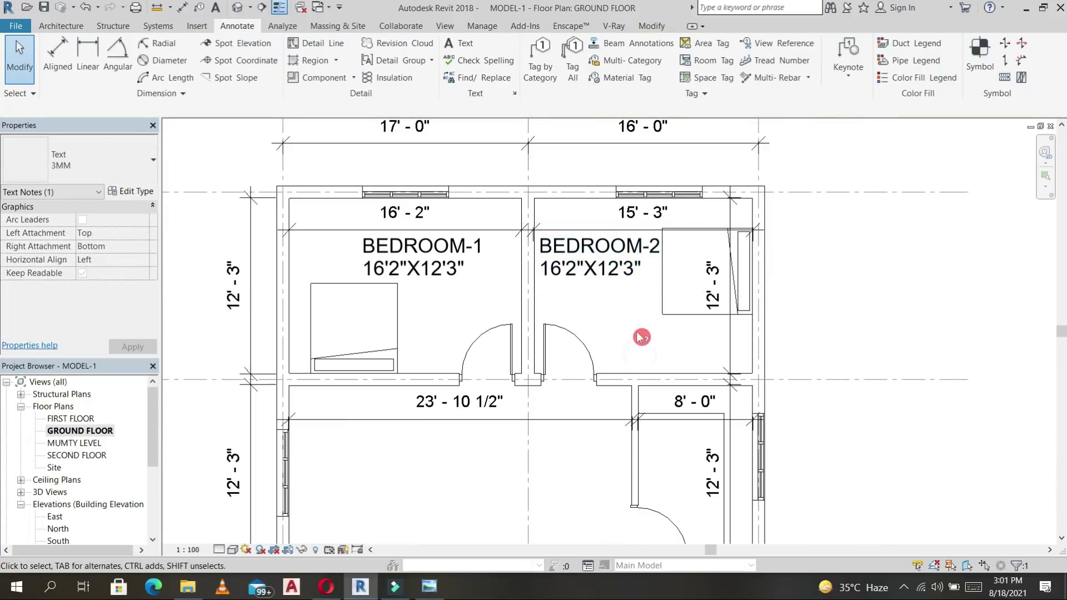
# Change the BEDROOM-2 label's size to 15'3"X12'3".
pyautogui.scroll(2, 638, 333)
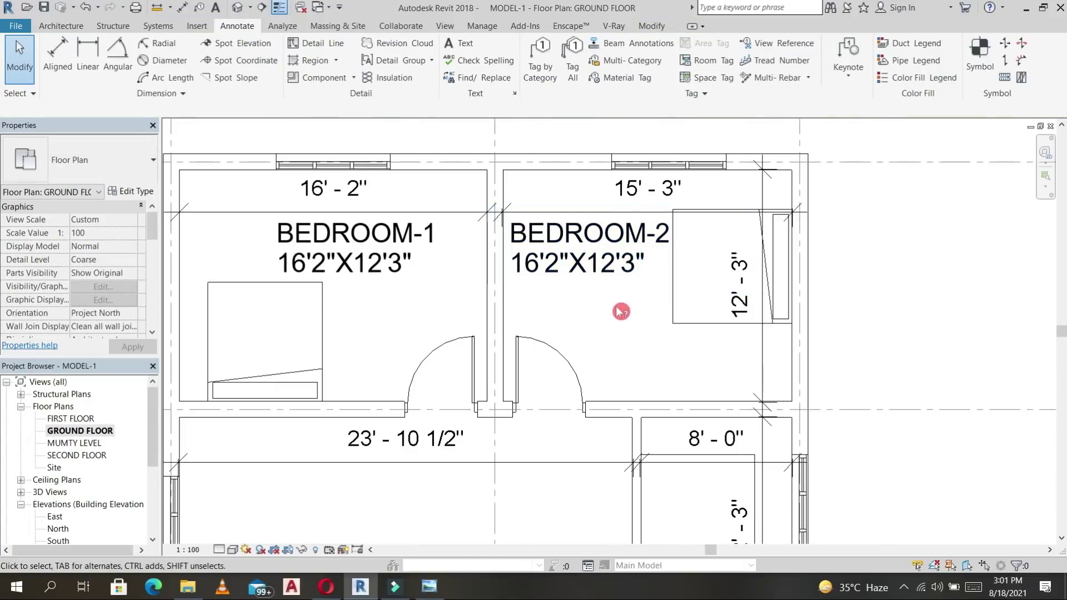
pyautogui.click(543, 270)
pyautogui.doubleClick(542, 266)
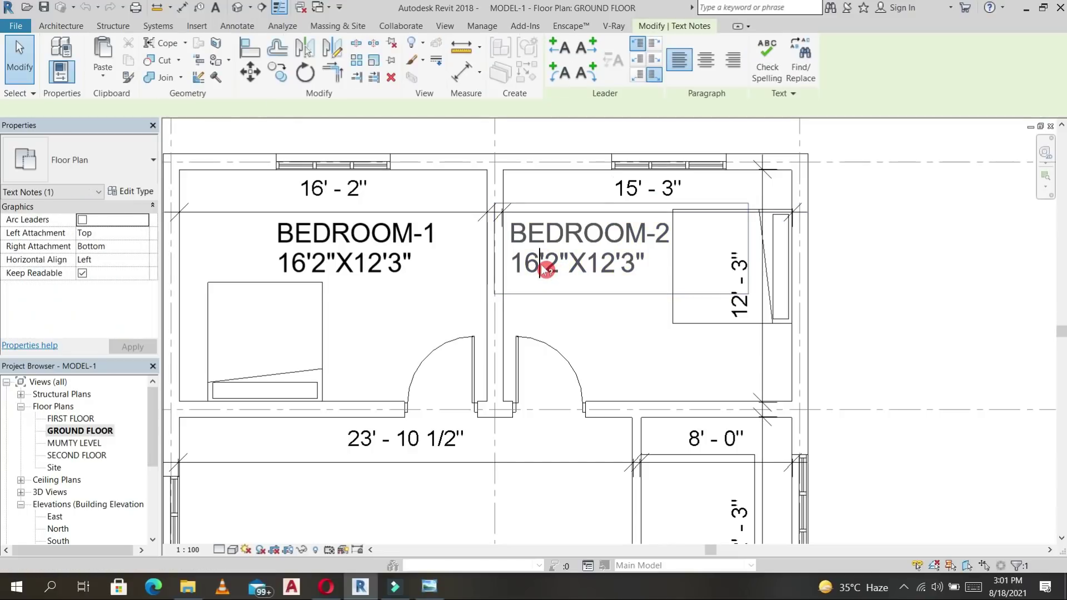
pyautogui.press('BackSpace')
pyautogui.write('5')
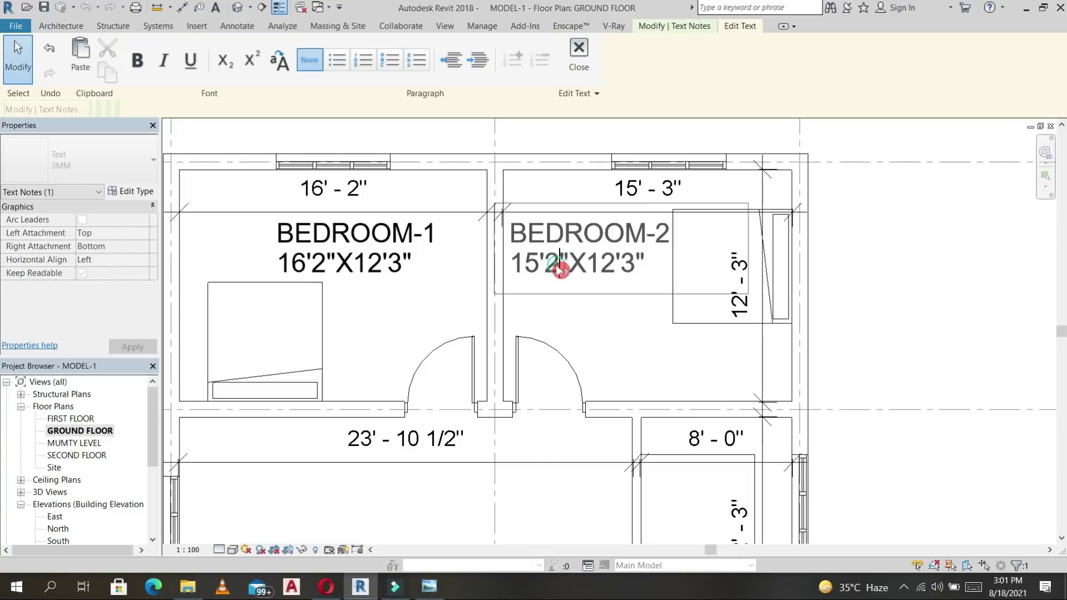
pyautogui.press('BackSpace')
pyautogui.write('3')
pyautogui.click(622, 301)
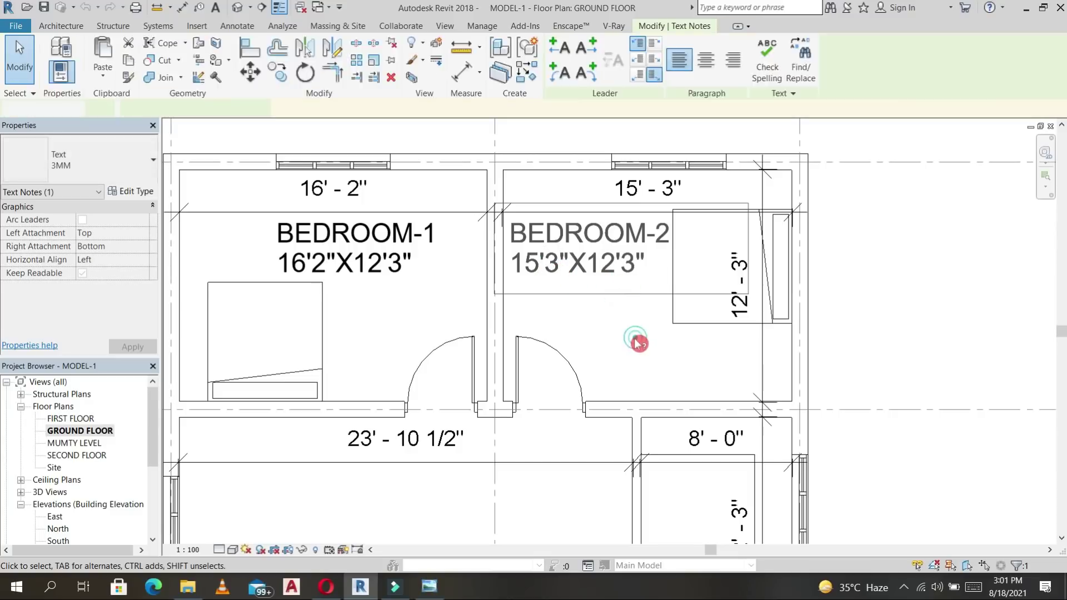
pyautogui.click(635, 339)
pyautogui.scroll(-2, 634, 339)
pyautogui.moveTo(637, 340); pyautogui.dragTo(643, 206, button='middle')
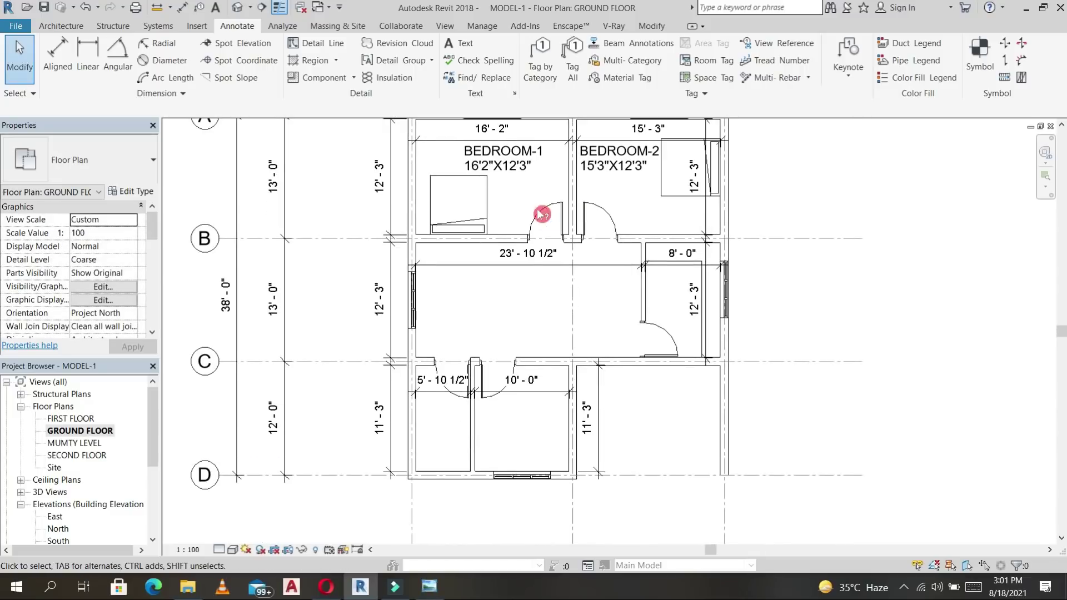
pyautogui.click(517, 168)
# Place a two-line HALL/LIVING/DINING 23'10.5"X 12'3" text label in the central hall.
pyautogui.press('t')
pyautogui.press('x')
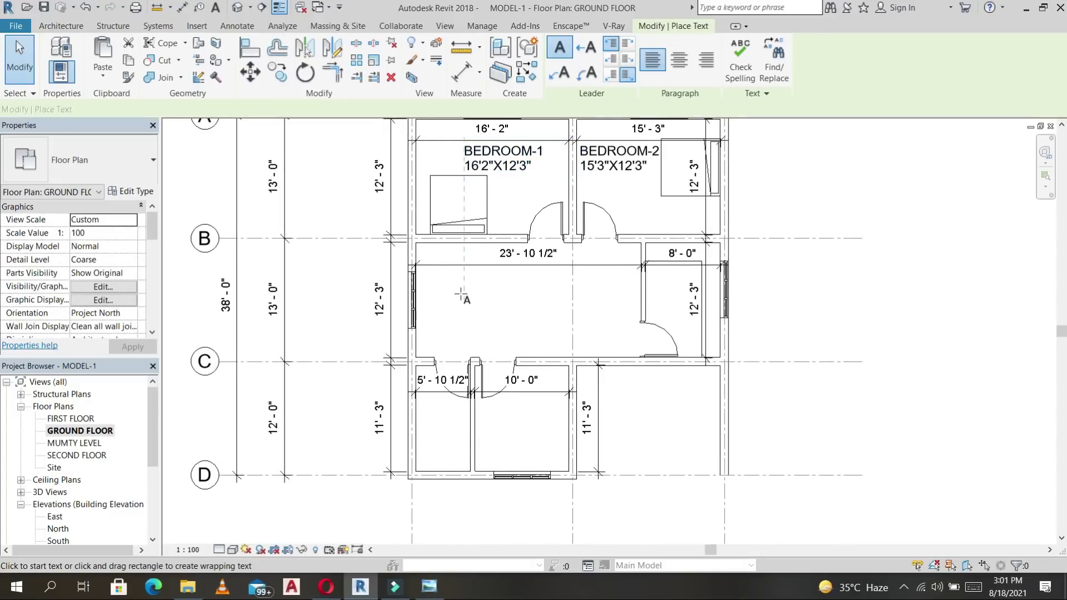
pyautogui.click(461, 290)
pyautogui.write('HALL')
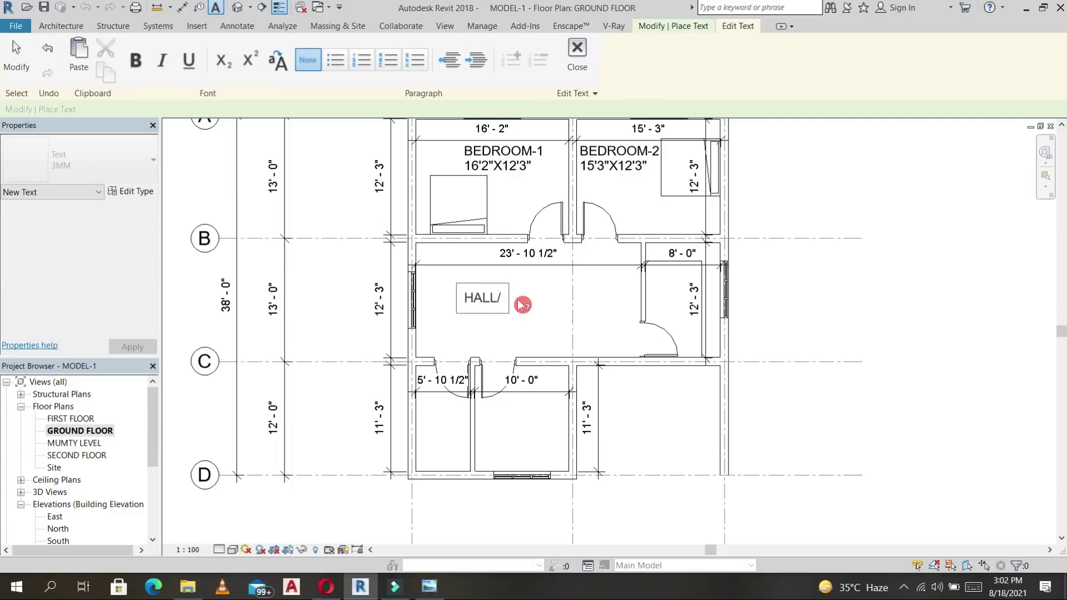
pyautogui.write('/LI')
pyautogui.write('VING/DINING')
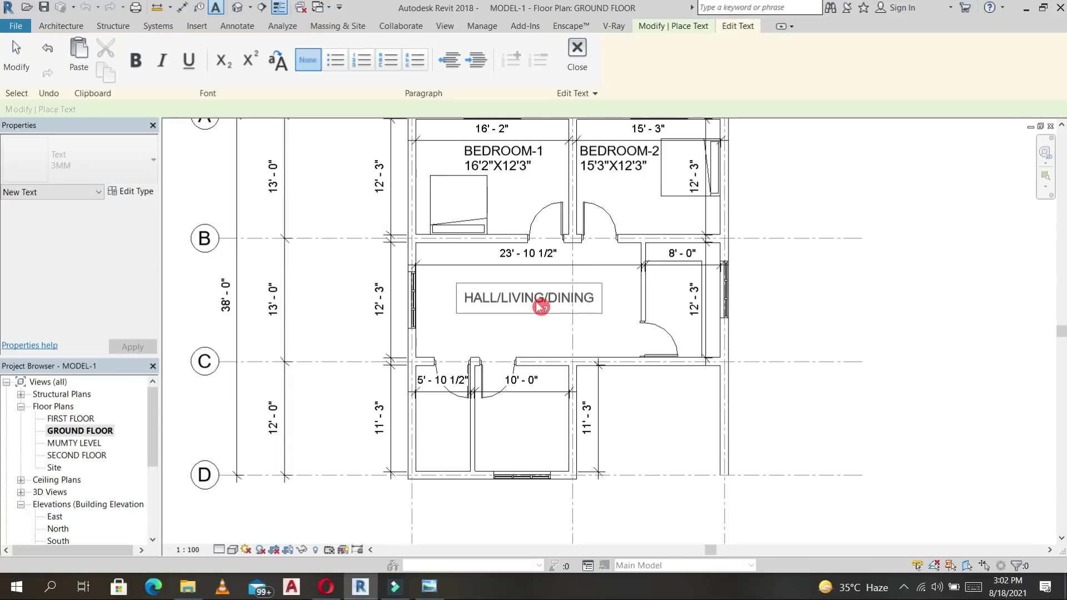
pyautogui.press('Return')
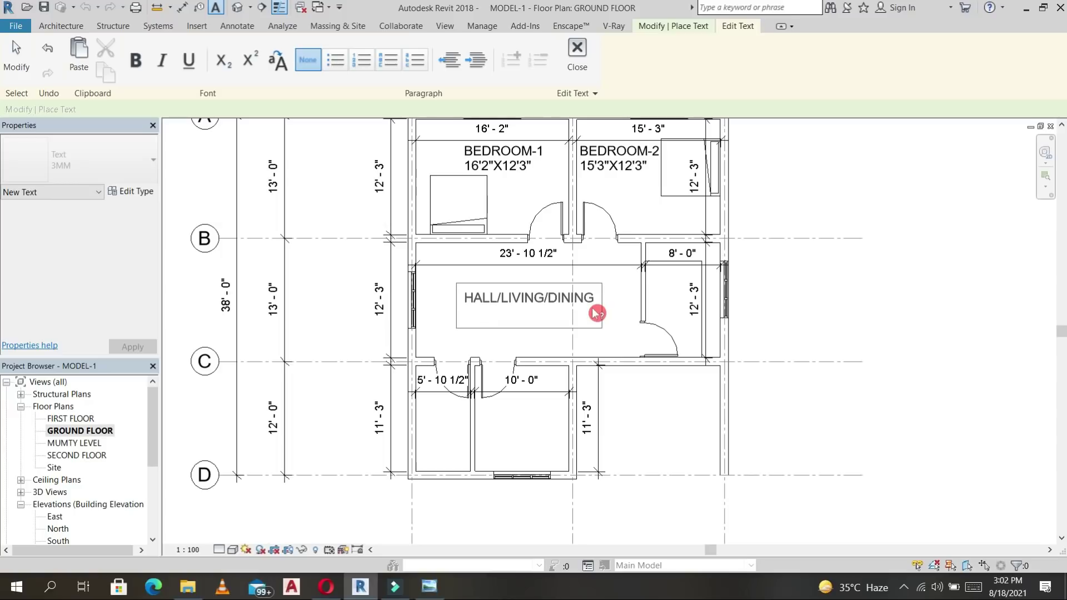
pyautogui.write('23\'10.5"X 12\'3')
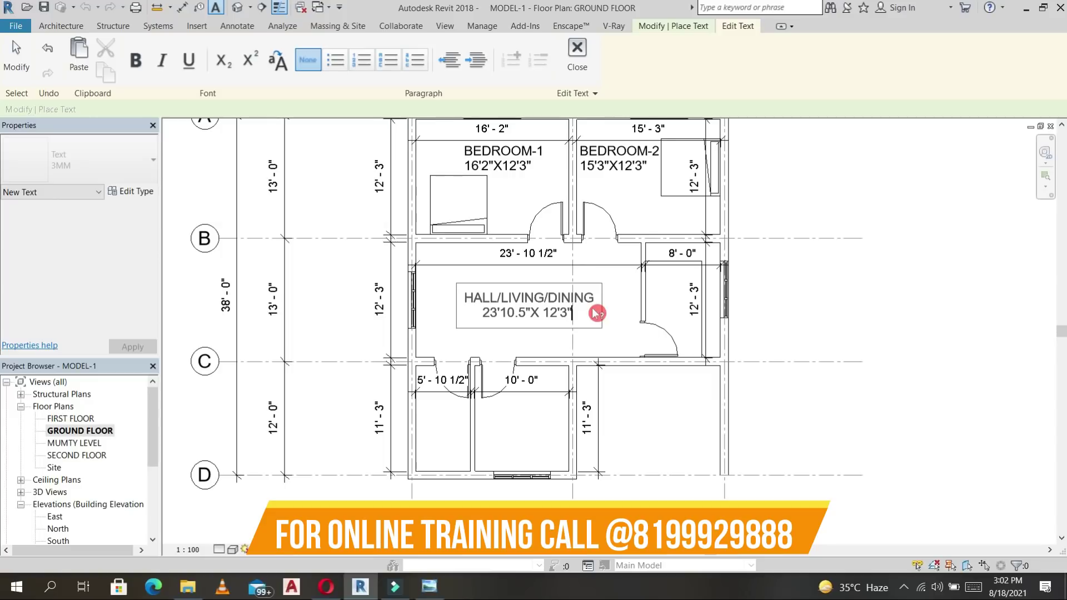
pyautogui.click(617, 307)
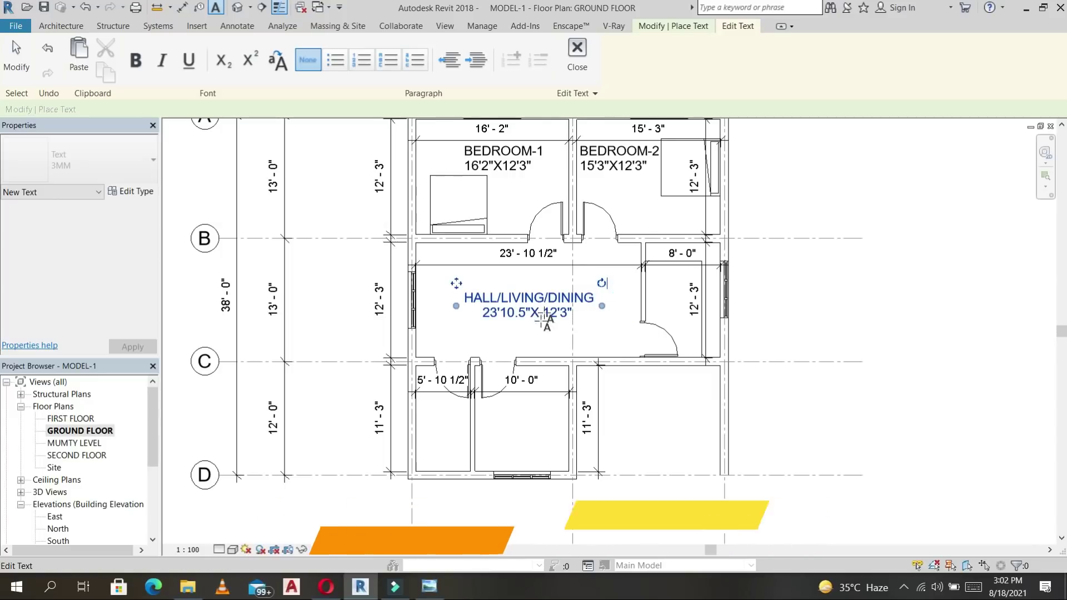
pyautogui.click(590, 314)
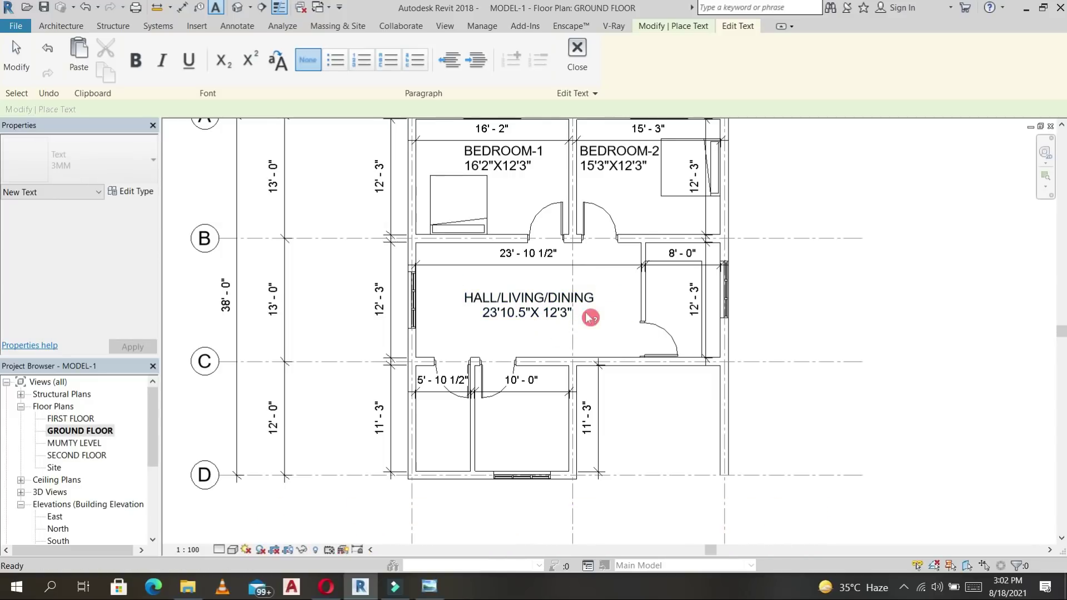
pyautogui.press('Escape')
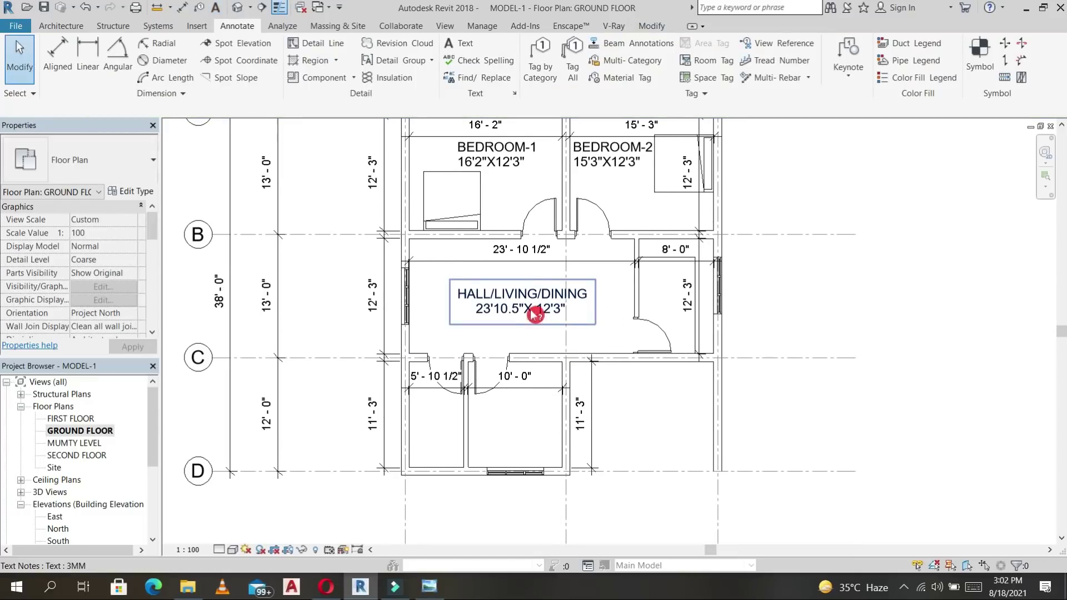
pyautogui.scroll(2, 536, 312)
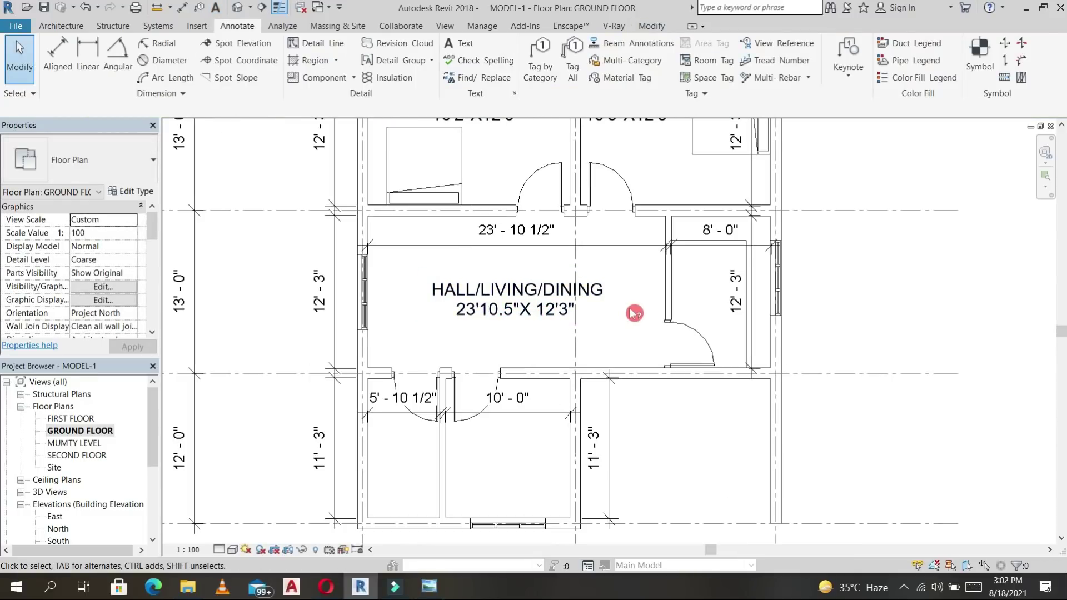
# Place a KITCHEN text label in the small room right of the hall.
pyautogui.click(531, 314)
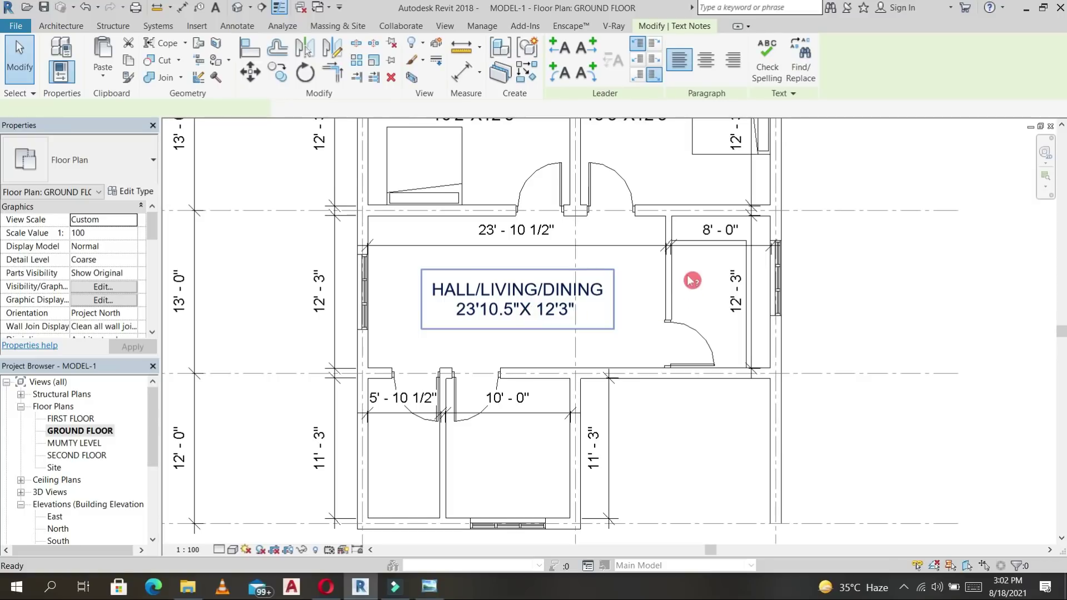
pyautogui.press('t')
pyautogui.press('x')
pyautogui.click(715, 292)
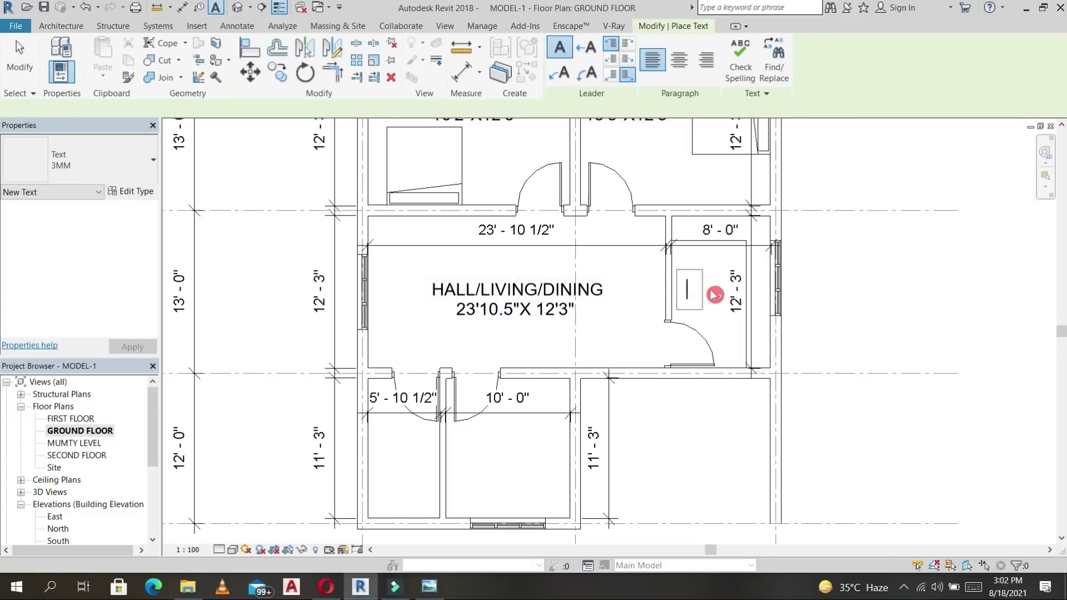
pyautogui.write('KITCHEN')
pyautogui.press('Escape')
pyautogui.scroll(3, 739, 294)
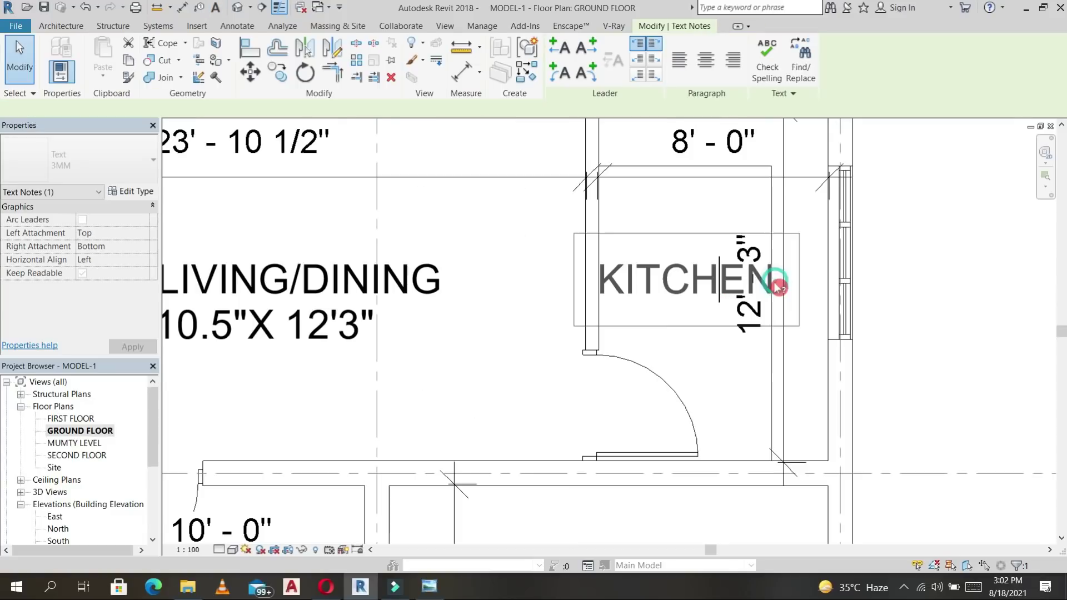
# Add 8'X12'3" as a second line of the KITCHEN label.
pyautogui.click(783, 289)
pyautogui.press('Return')
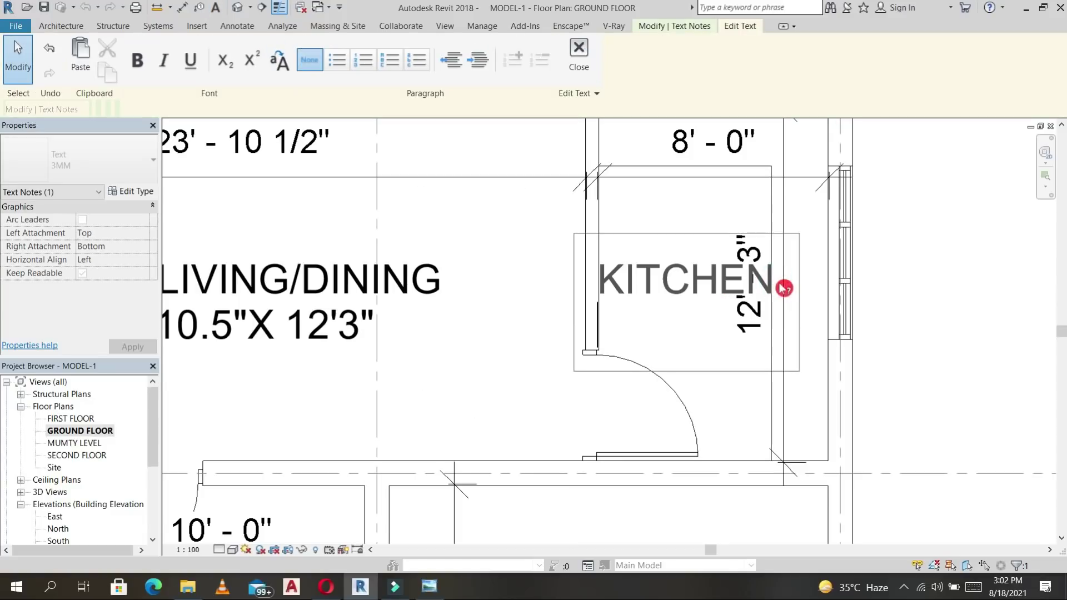
pyautogui.write("8'X")
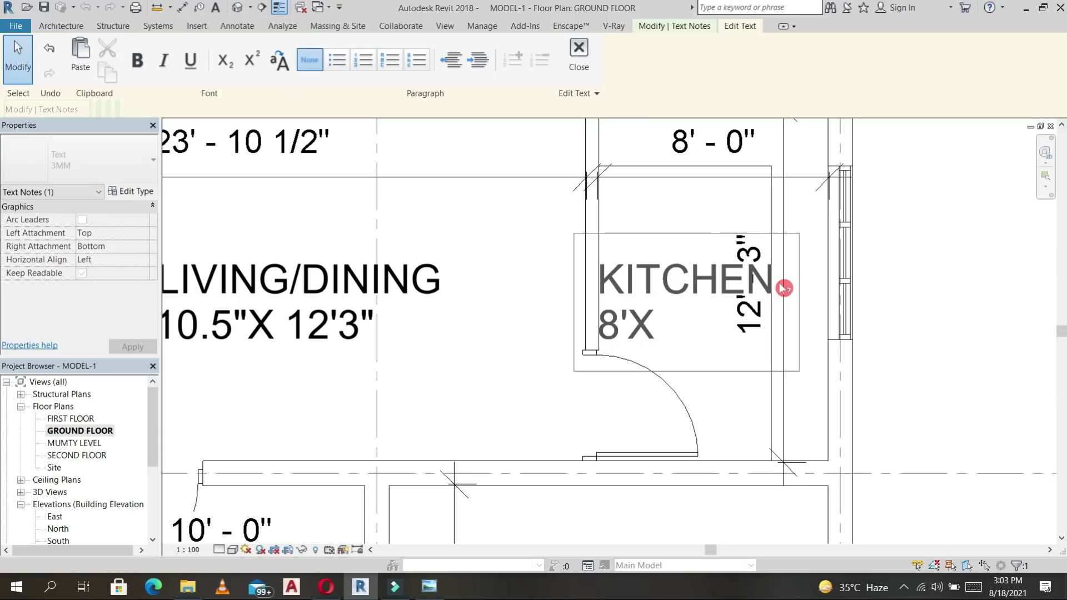
pyautogui.write('12\'3"')
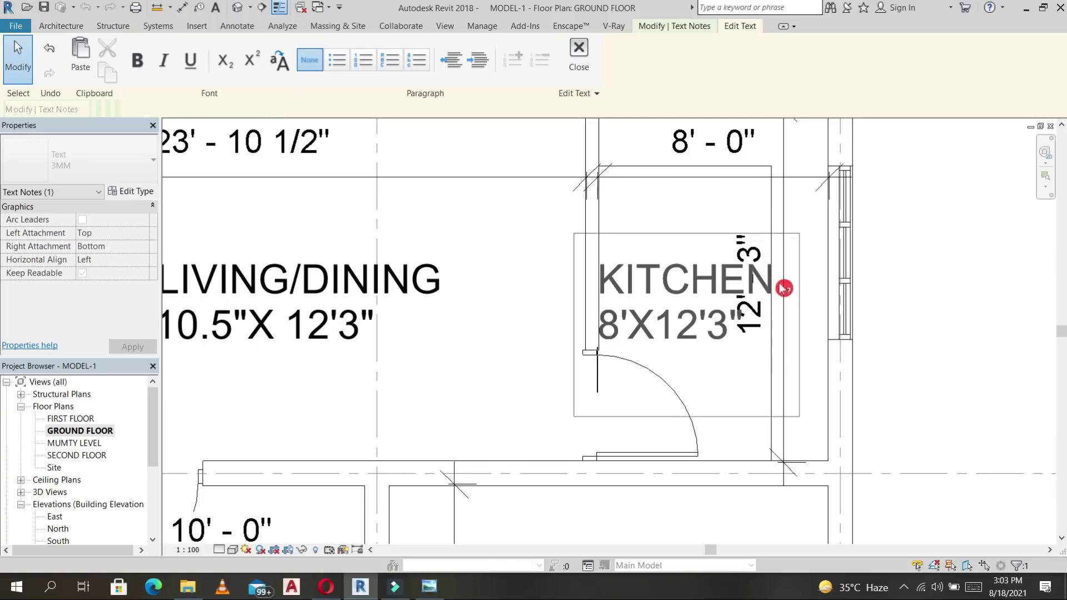
pyautogui.click(867, 308)
pyautogui.click(868, 308)
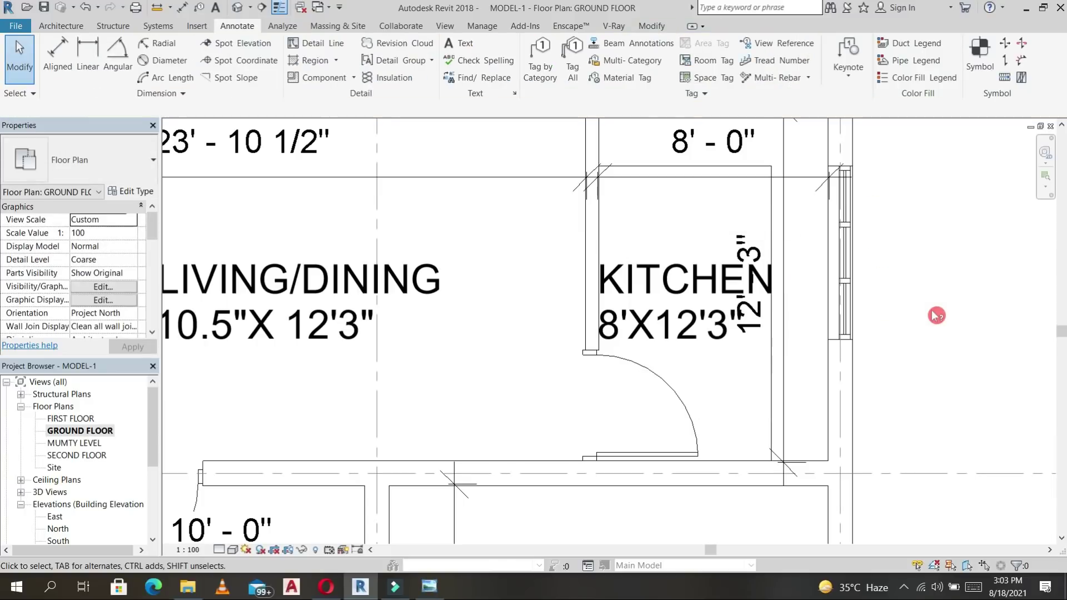
pyautogui.scroll(-3, 761, 238)
pyautogui.moveTo(748, 248); pyautogui.dragTo(813, 381, button='middle')
pyautogui.scroll(-4, 813, 381)
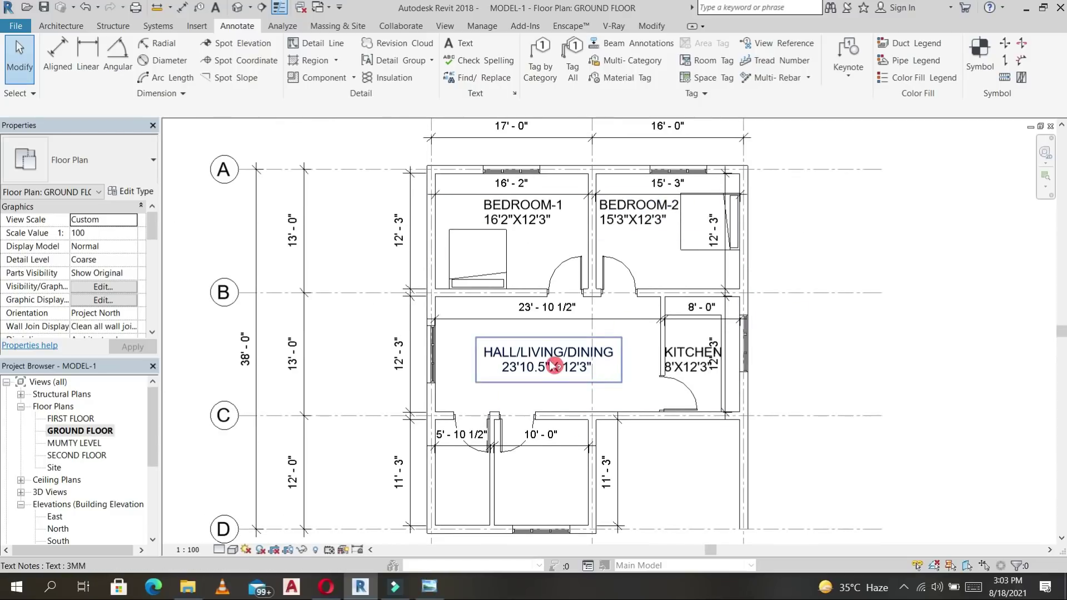
pyautogui.click(550, 361)
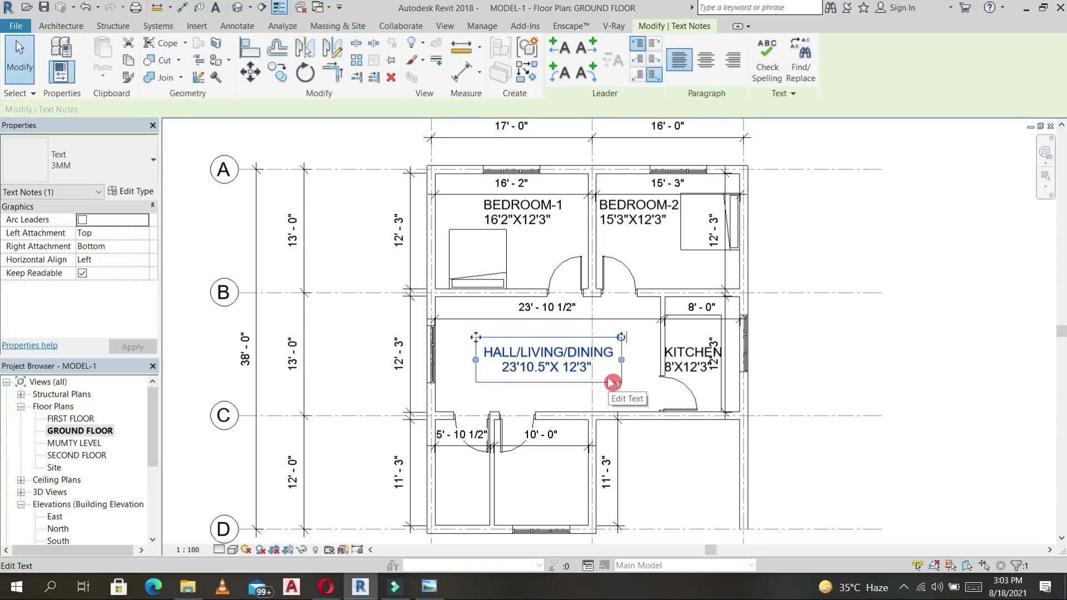
pyautogui.moveTo(634, 350); pyautogui.dragTo(604, 328, button='middle')
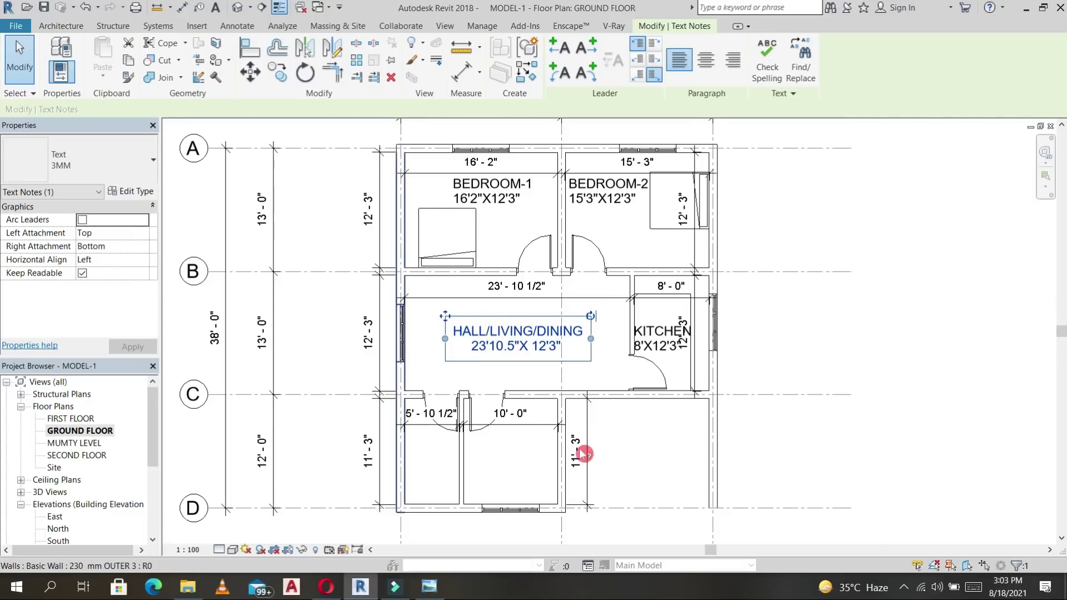
# Place a TOILET/BATH text label in the lower left room.
pyautogui.press('t')
pyautogui.press('x')
pyautogui.click(475, 447)
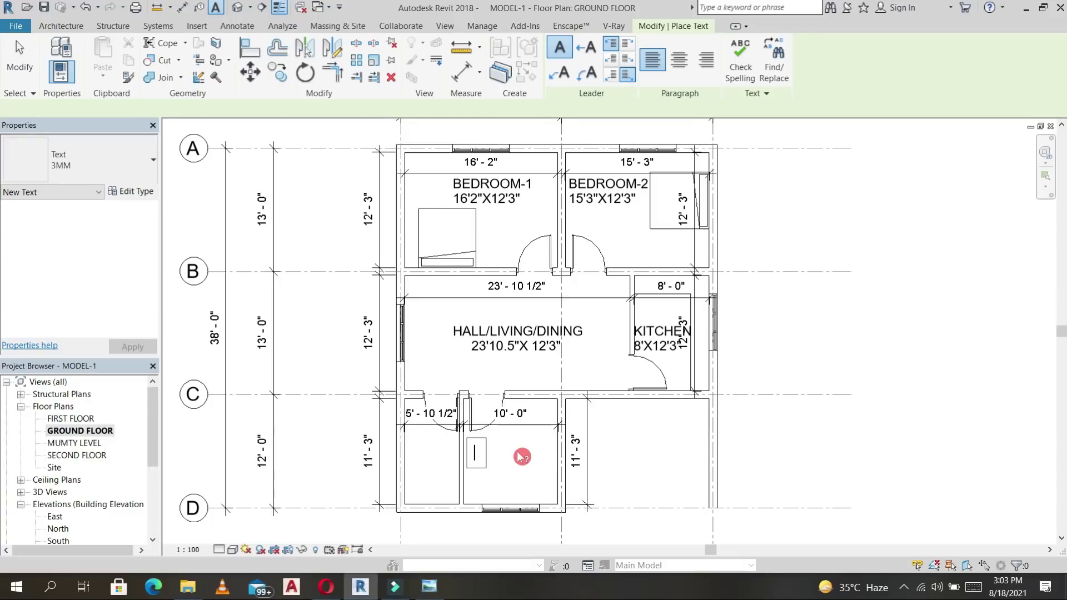
pyautogui.scroll(5, 436, 443)
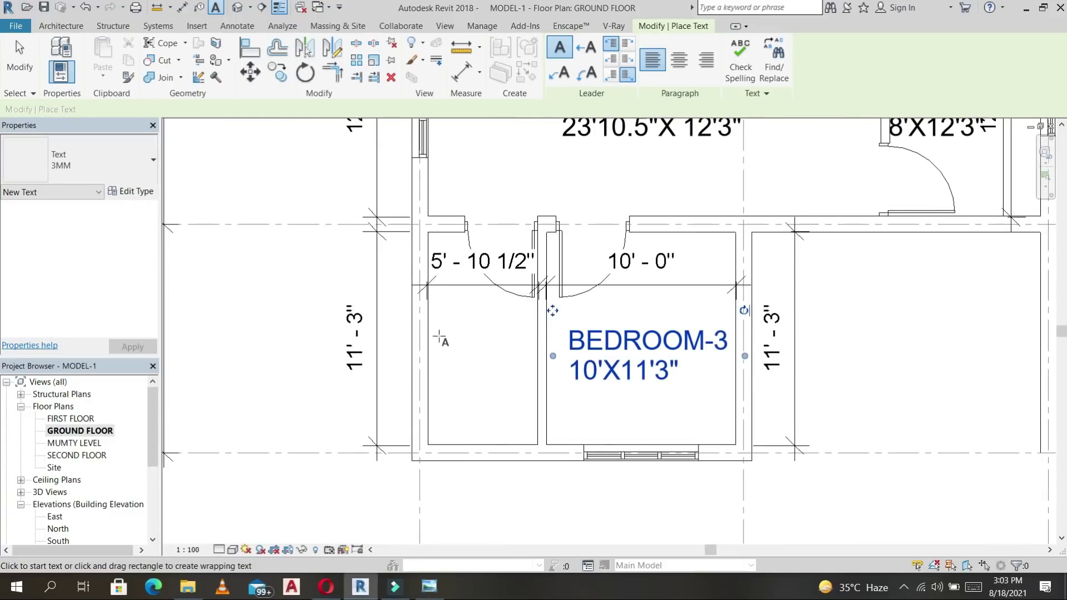
pyautogui.click(439, 338)
pyautogui.write('TOILET/BATH')
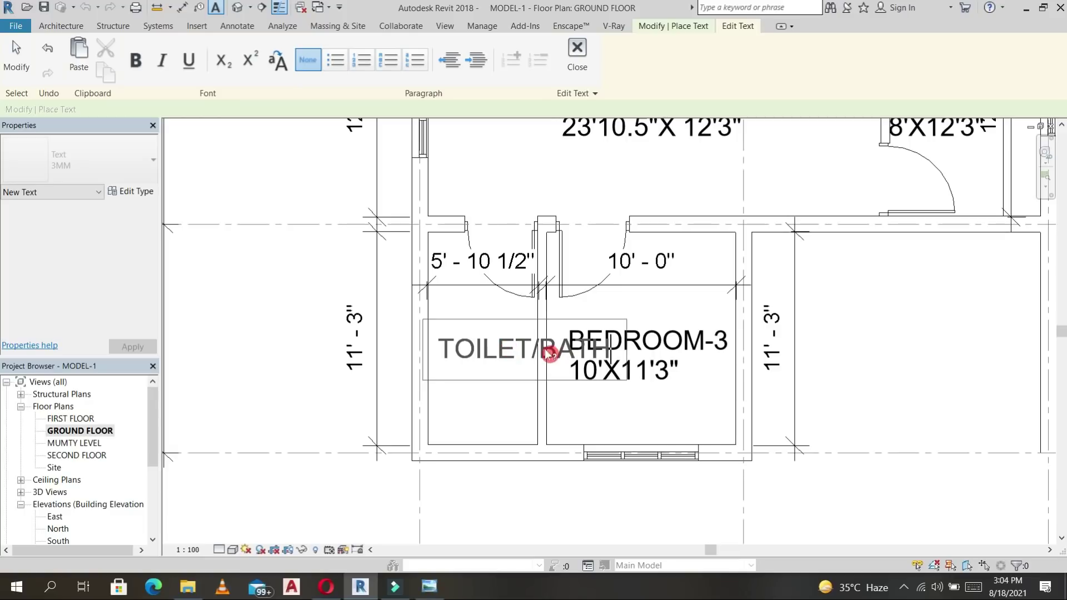
pyautogui.click(536, 349)
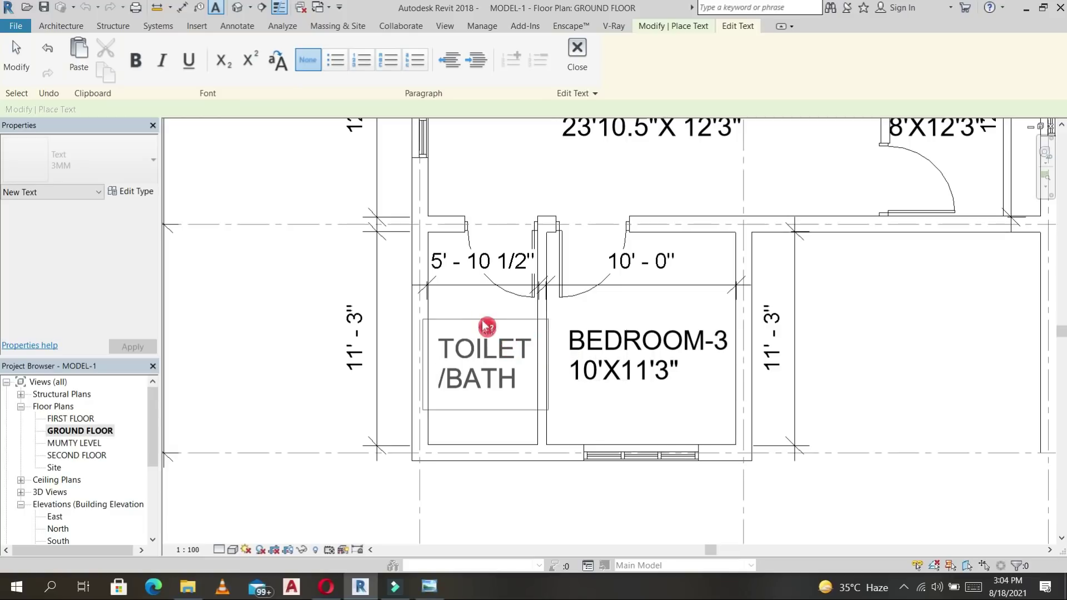
pyautogui.click(476, 304)
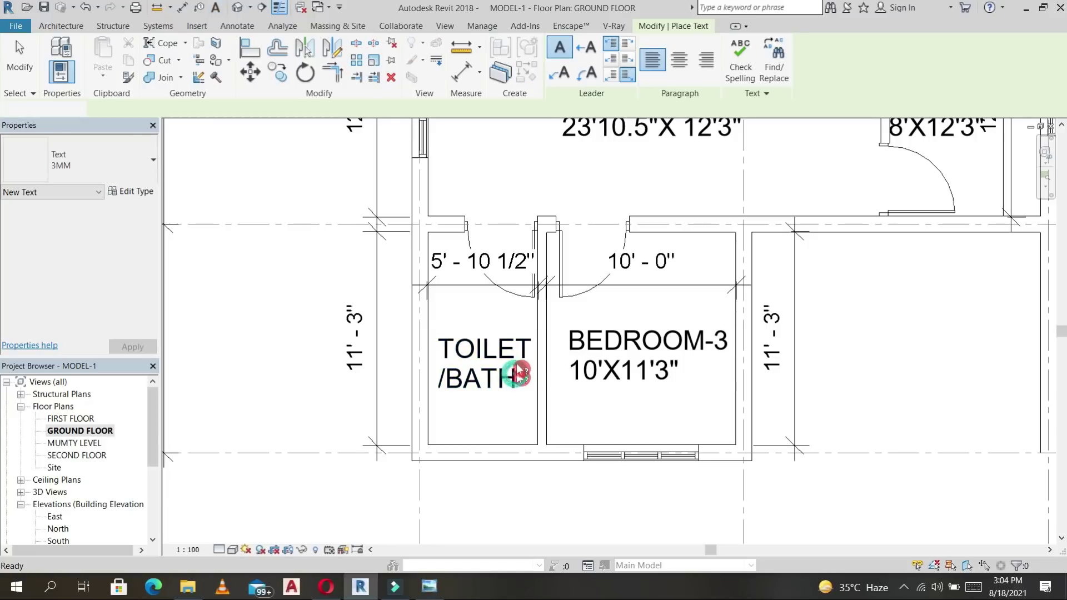
pyautogui.press('Escape')
# Add the 5'10.5"X11'3" size line and move the TOILET/BATH label left outside the wall.
pyautogui.doubleClick(519, 378)
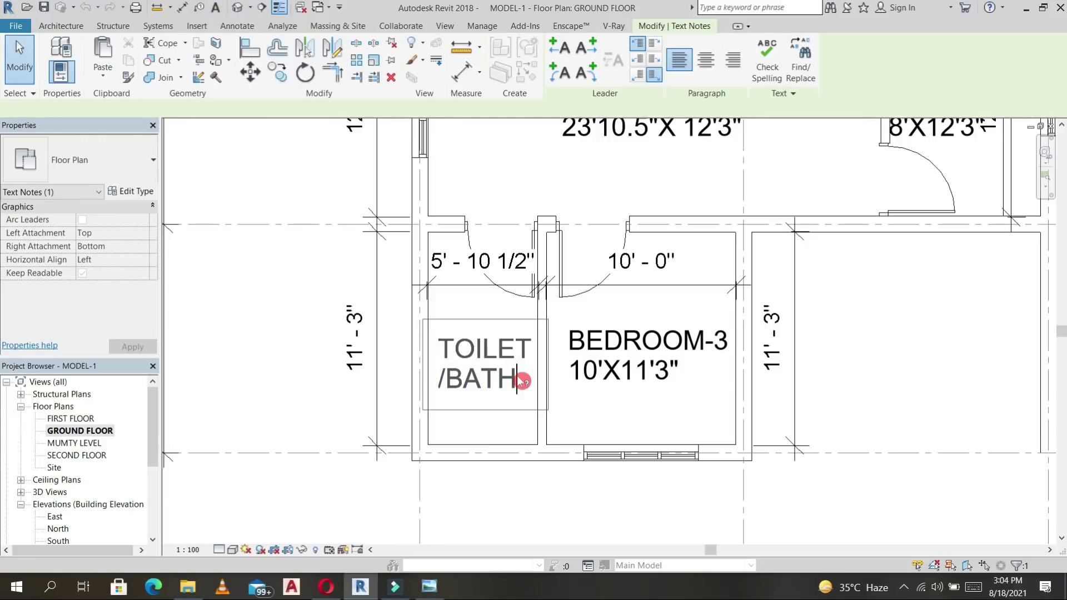
pyautogui.press('Return')
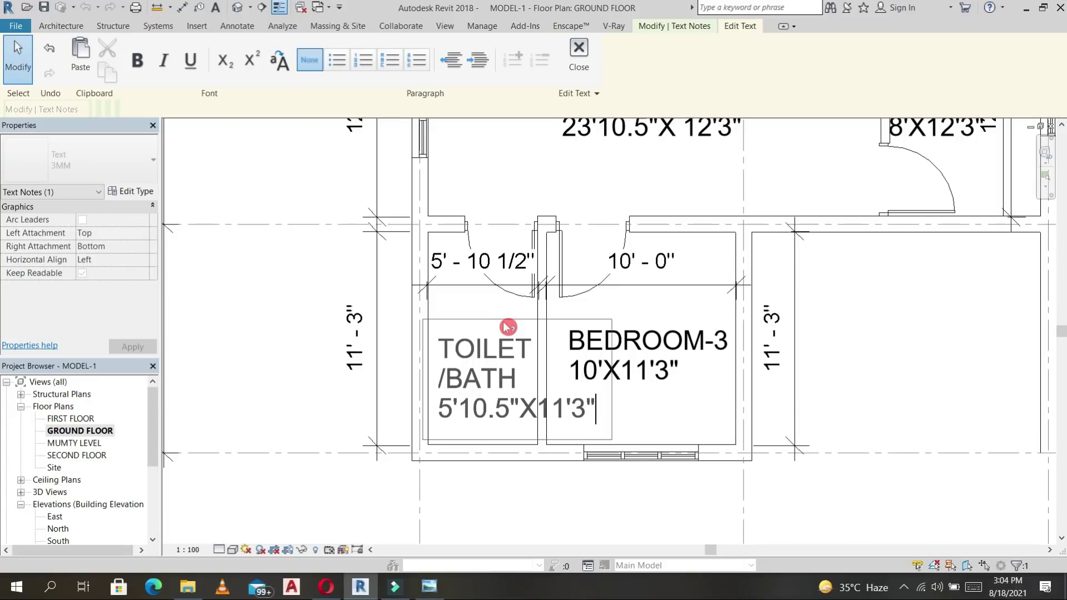
pyautogui.scroll(-5, 465, 410)
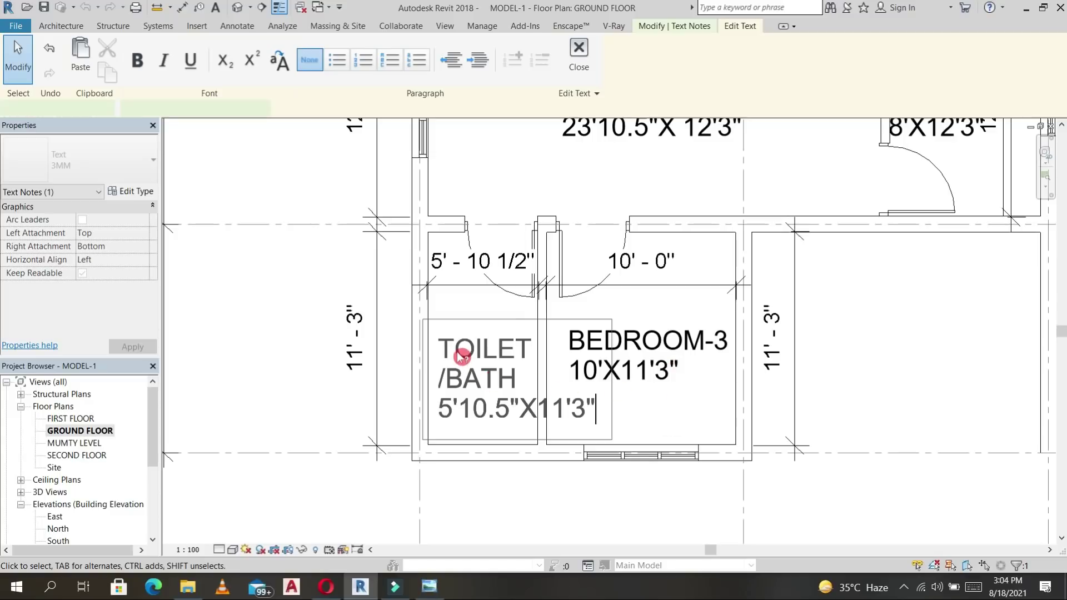
pyautogui.click(460, 358)
pyautogui.moveTo(446, 341); pyautogui.dragTo(345, 318)
pyautogui.click(390, 351)
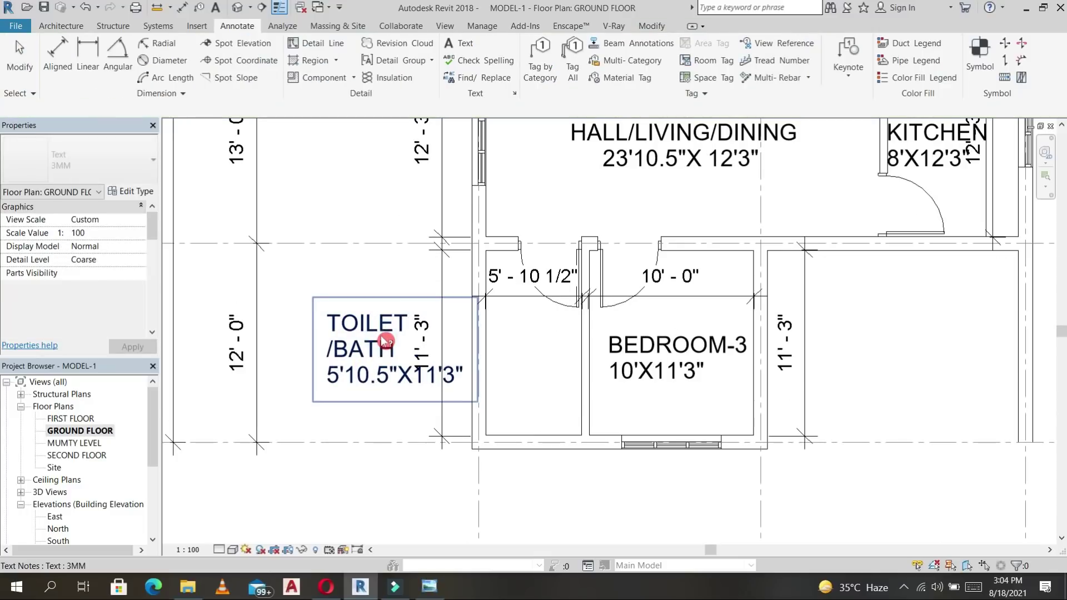
# Give the TOILET/BATH label a straight leader arrow pointing into the toilet.
pyautogui.click(385, 341)
pyautogui.click(460, 134)
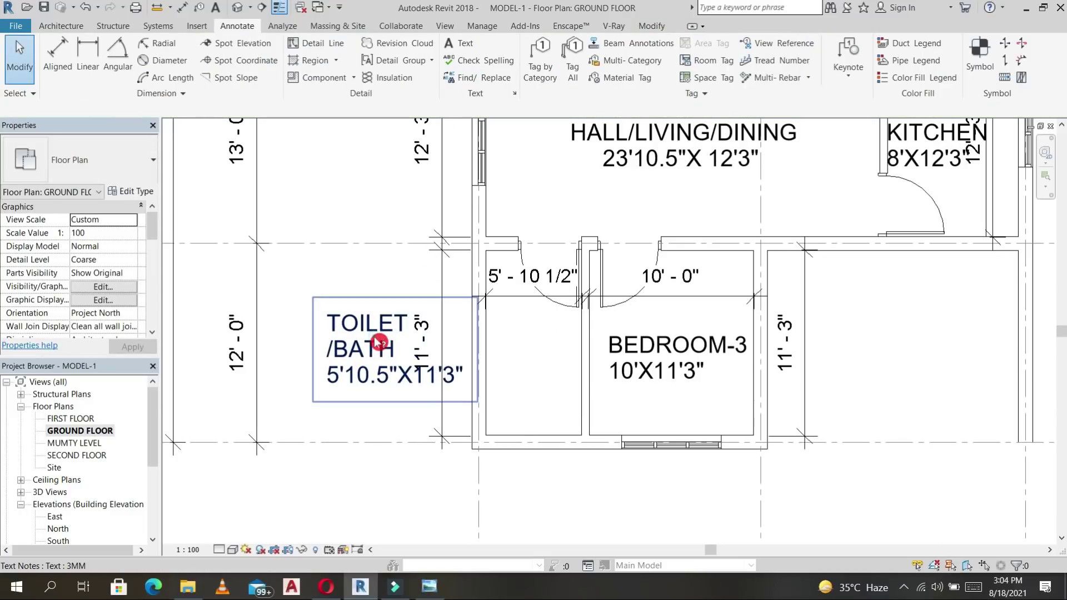
pyautogui.click(417, 346)
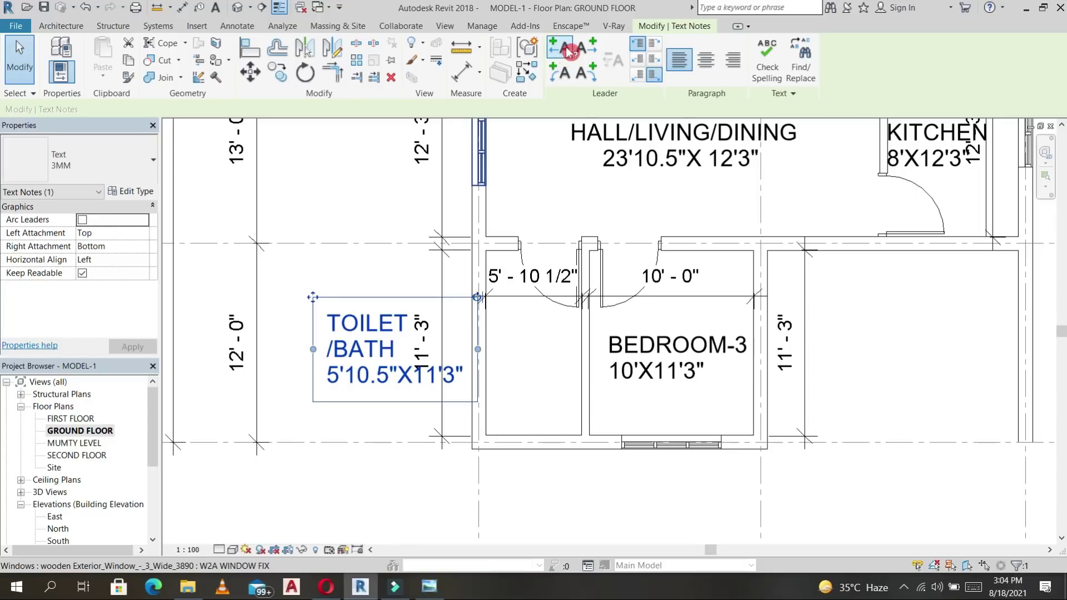
pyautogui.click(590, 49)
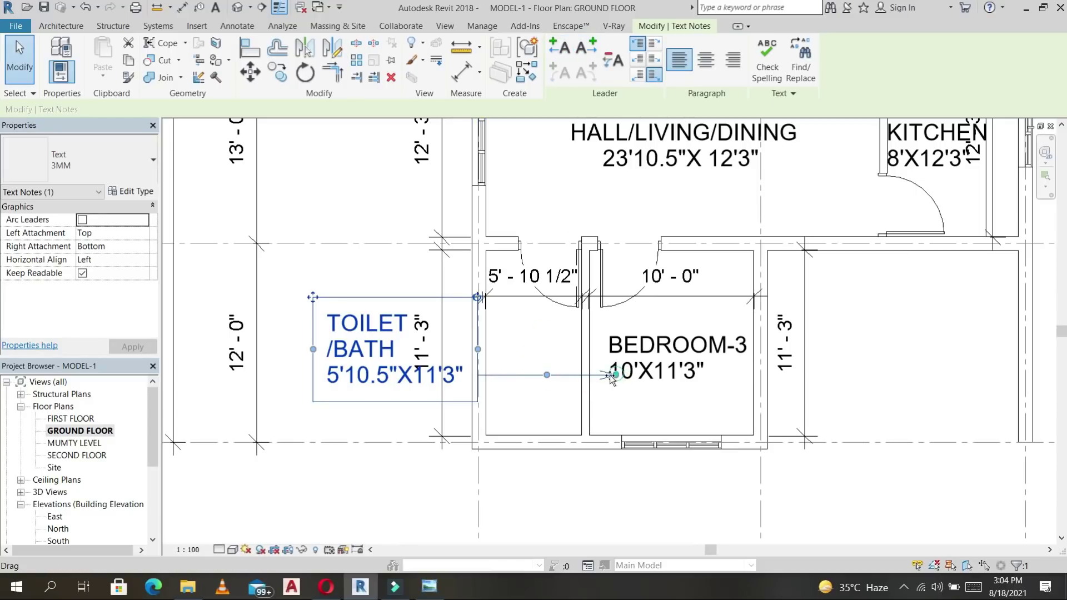
pyautogui.moveTo(313, 298); pyautogui.dragTo(299, 297)
pyautogui.click(550, 380)
pyautogui.scroll(-4, 531, 401)
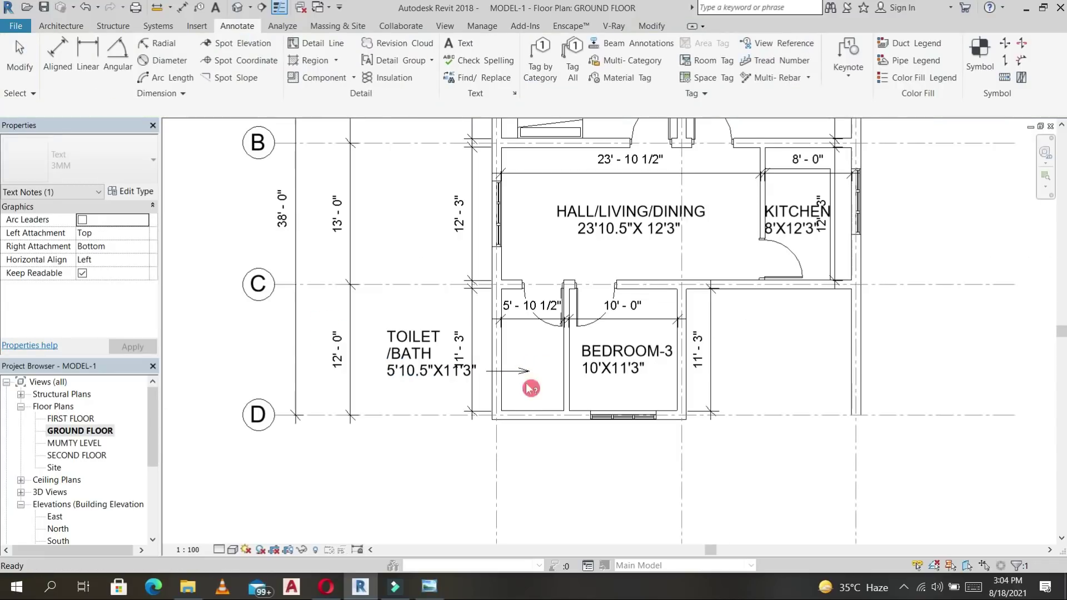
# Delete the 12'-3", 11'-3" and 5'-10 1/2" interior dimensions.
pyautogui.click(427, 285)
pyautogui.press('Delete')
pyautogui.click(427, 353)
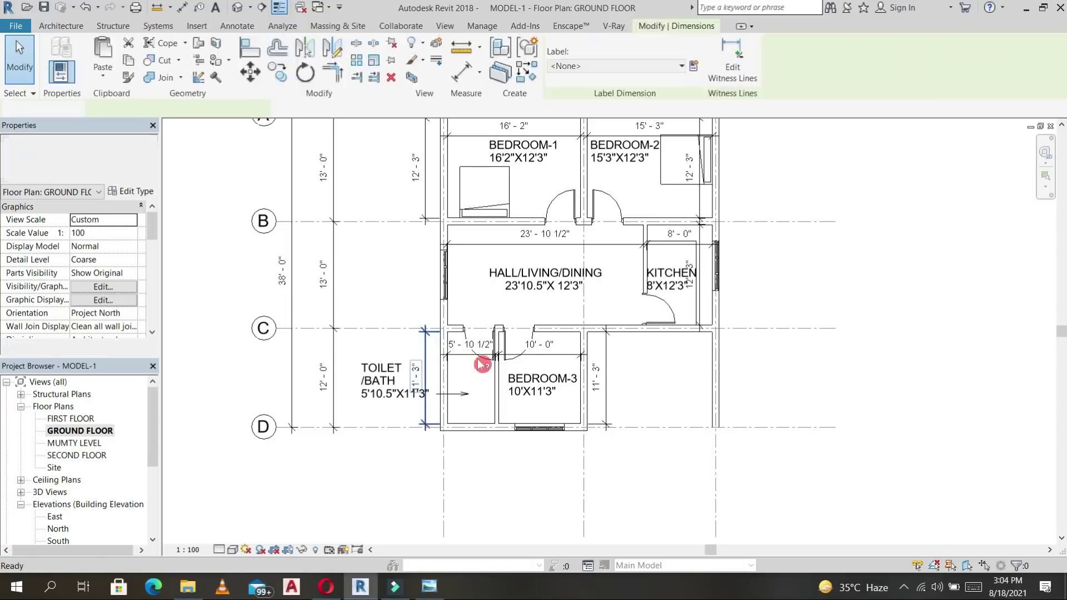
pyautogui.press('Delete')
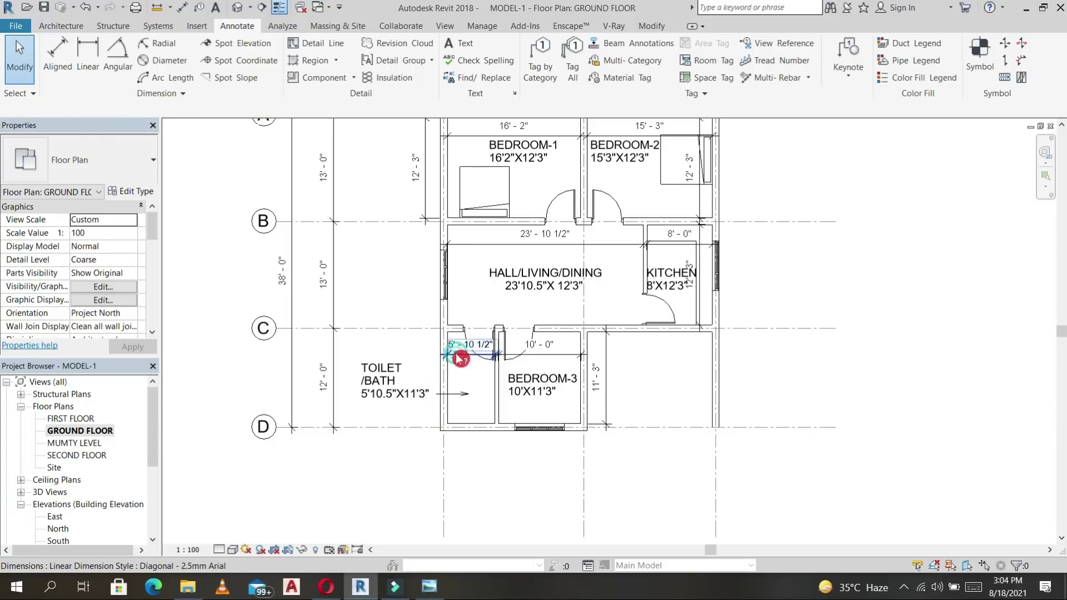
pyautogui.click(460, 359)
pyautogui.moveTo(477, 138); pyautogui.dragTo(512, 219, button='middle')
pyautogui.press('Delete')
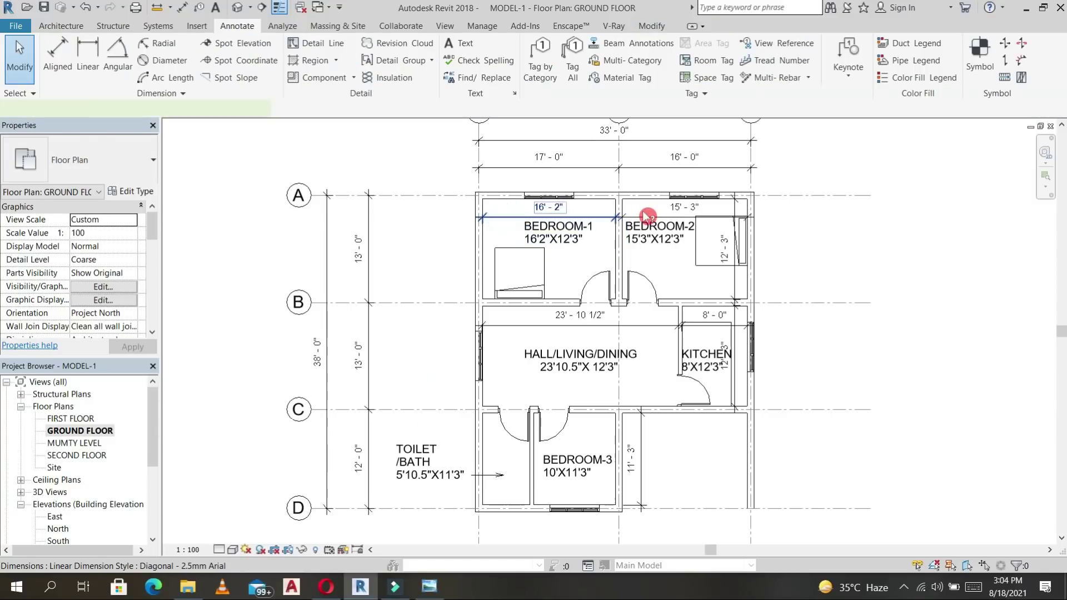
pyautogui.scroll(4, 686, 209)
# Delete BEDROOM-2's 15'-3" and 12'-3" dimensions and the hall's 23'-10 1/2" dimension.
pyautogui.click(697, 217)
pyautogui.press('Delete')
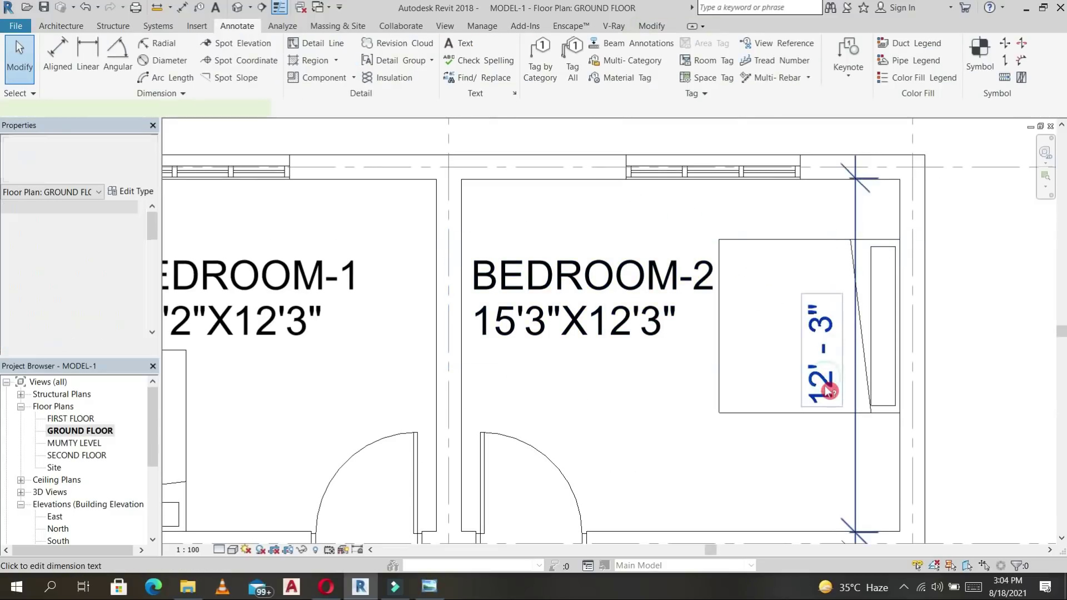
pyautogui.click(828, 392)
pyautogui.press('Delete')
pyautogui.scroll(-4, 756, 400)
pyautogui.moveTo(758, 434); pyautogui.dragTo(679, 267, button='middle')
pyautogui.click(620, 274)
pyautogui.press('Delete')
pyautogui.press('Delete')
pyautogui.scroll(-4, 608, 434)
pyautogui.moveTo(781, 358); pyautogui.dragTo(687, 311, button='middle')
pyautogui.moveTo(707, 212); pyautogui.dragTo(723, 265, button='middle')
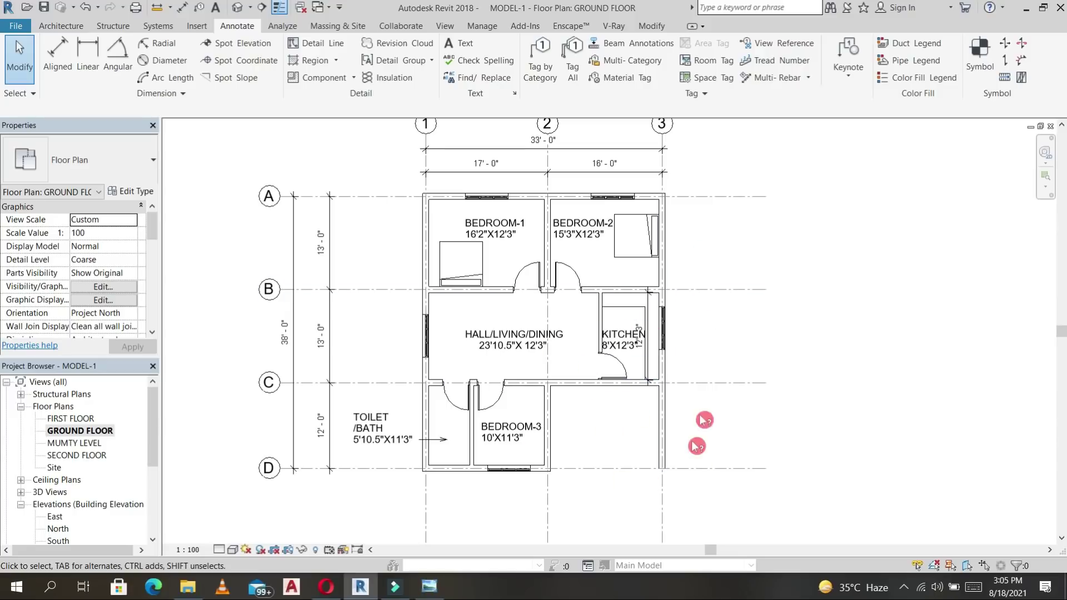
# Create an architectural floor by drawing a rectangle across the ground floor's outer corners.
pyautogui.click(71, 26)
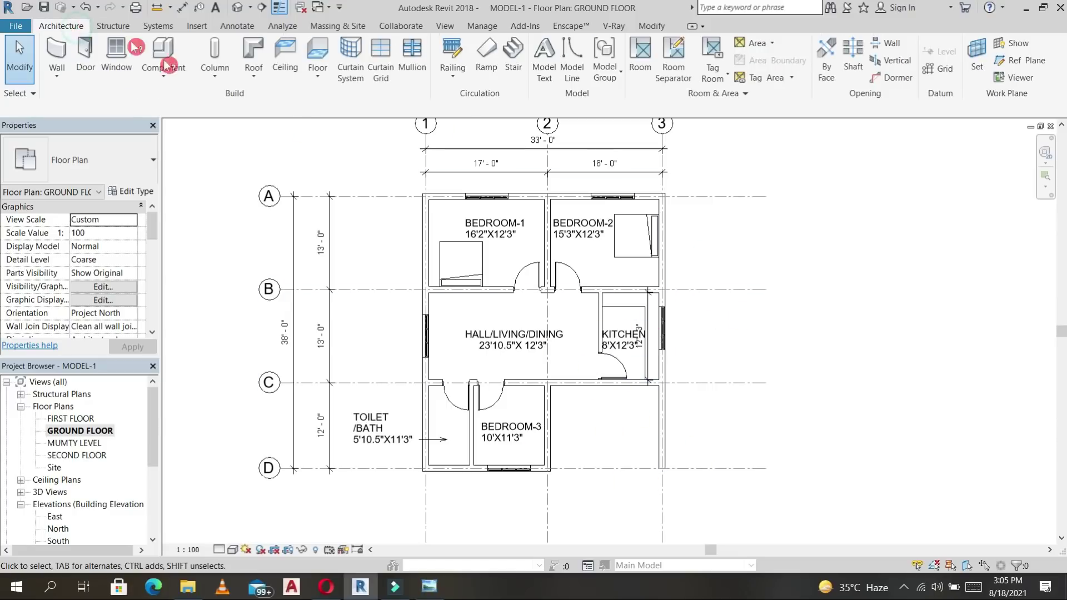
pyautogui.click(328, 82)
pyautogui.click(381, 102)
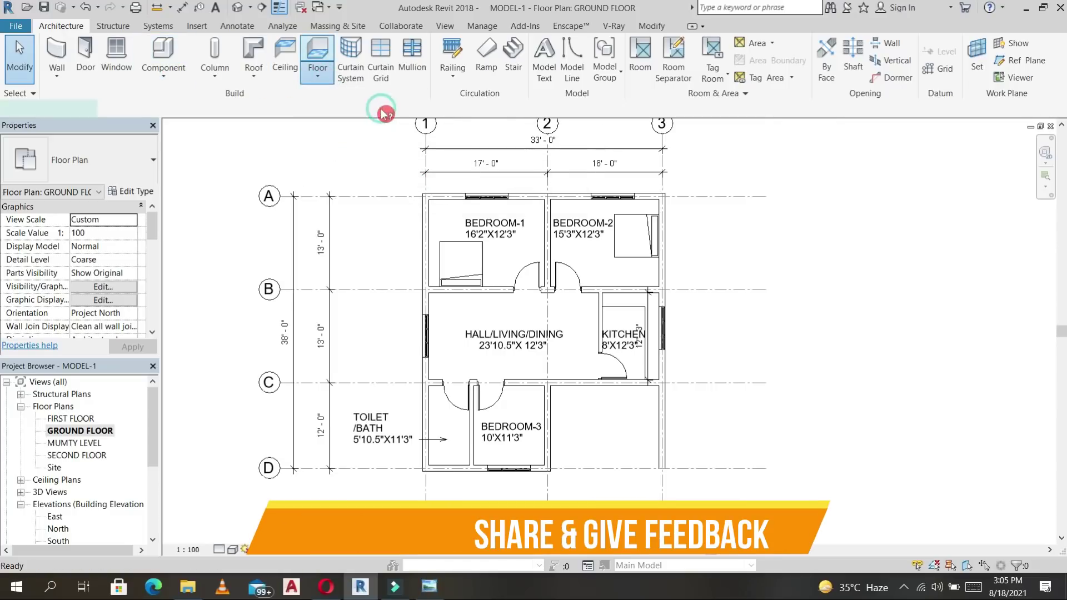
pyautogui.click(678, 46)
pyautogui.scroll(3, 424, 195)
pyautogui.scroll(2, 425, 194)
pyautogui.click(419, 195)
pyautogui.scroll(-4, 606, 278)
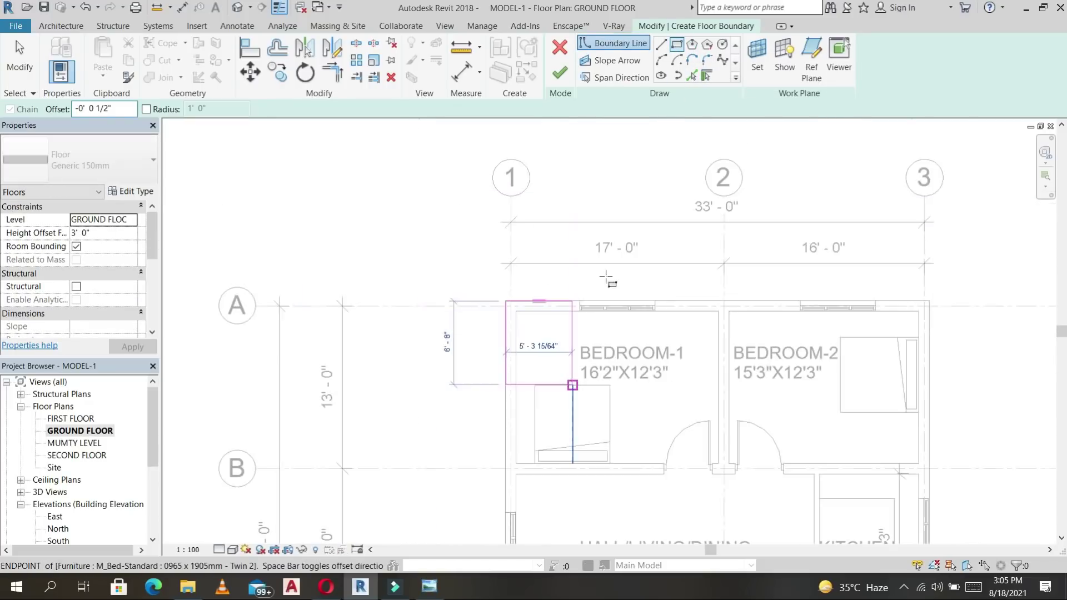
pyautogui.scroll(-4, 606, 277)
pyautogui.scroll(10, 675, 312)
pyautogui.click(727, 302)
pyautogui.scroll(-10, 806, 352)
pyautogui.moveTo(817, 406)
pyautogui.mouseDown(button='middle')
pyautogui.moveTo(824, 395)
pyautogui.moveTo(769, 416)
pyautogui.mouseUp(button='middle')
pyautogui.click(561, 73)
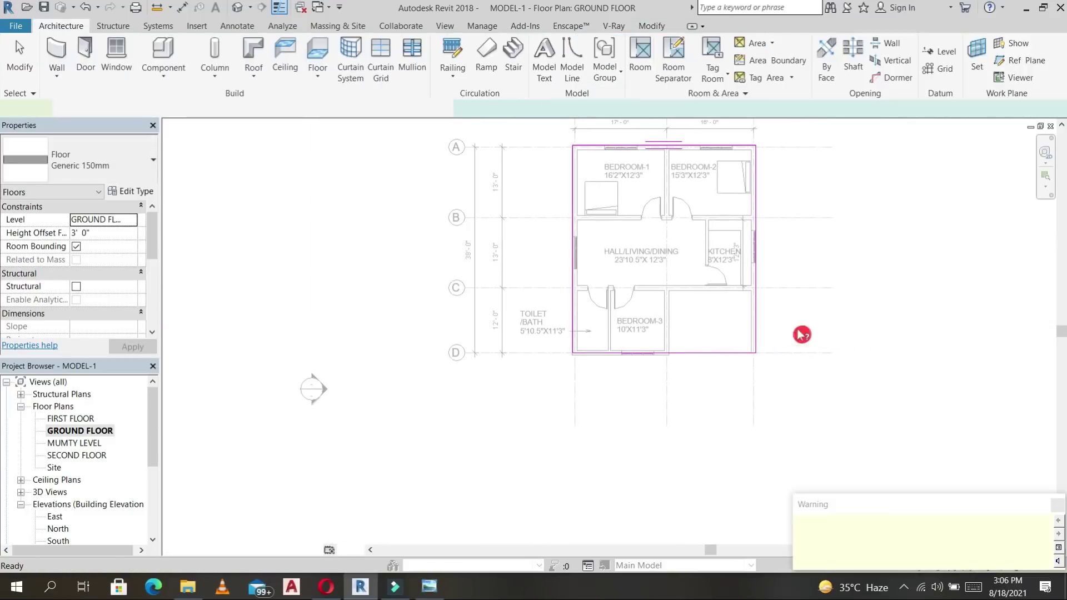
# Orbit the house in 3D view to inspect the new floor.
pyautogui.click(238, 7)
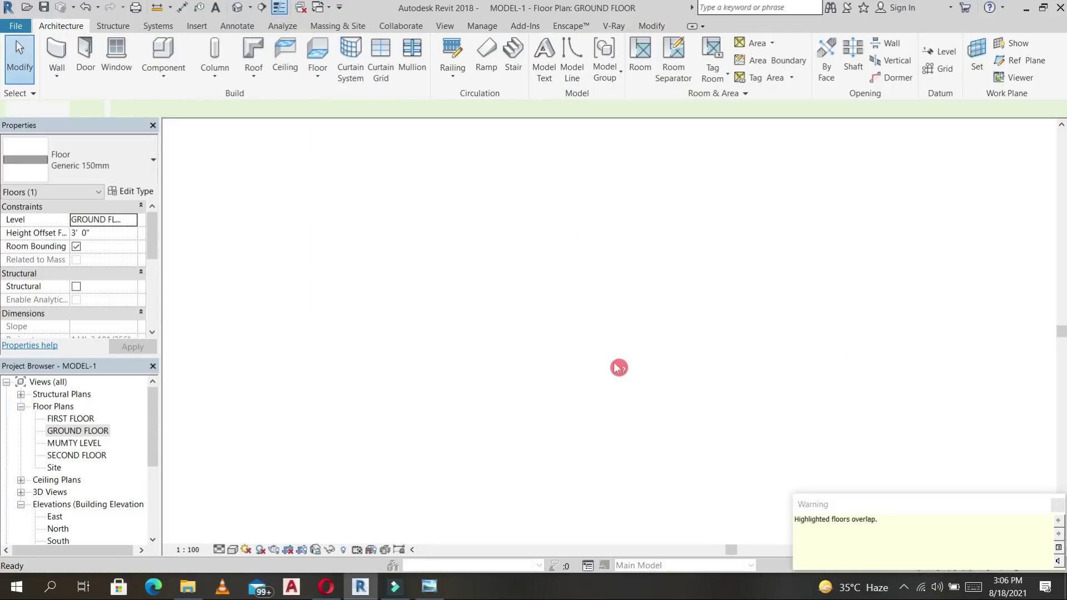
pyautogui.keyDown('shift'); pyautogui.moveTo(726, 403); pyautogui.dragTo(645, 298, button='middle'); pyautogui.keyUp('shift')
pyautogui.keyDown('shift'); pyautogui.moveTo(638, 395); pyautogui.dragTo(686, 388, button='middle'); pyautogui.keyUp('shift')
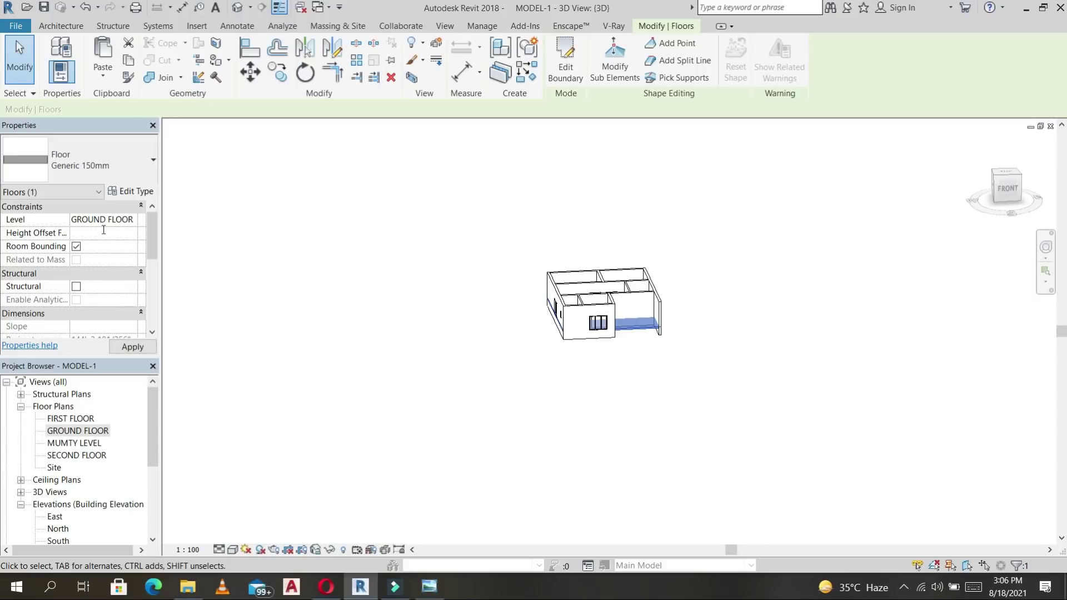
# Orbit and pan the 3D house model to bring the stair area into view.
pyautogui.scroll(5, 638, 311)
pyautogui.keyDown('shift'); pyautogui.moveTo(638, 315); pyautogui.dragTo(687, 485, button='middle'); pyautogui.keyUp('shift')
pyautogui.scroll(4, 657, 313)
pyautogui.click(830, 266)
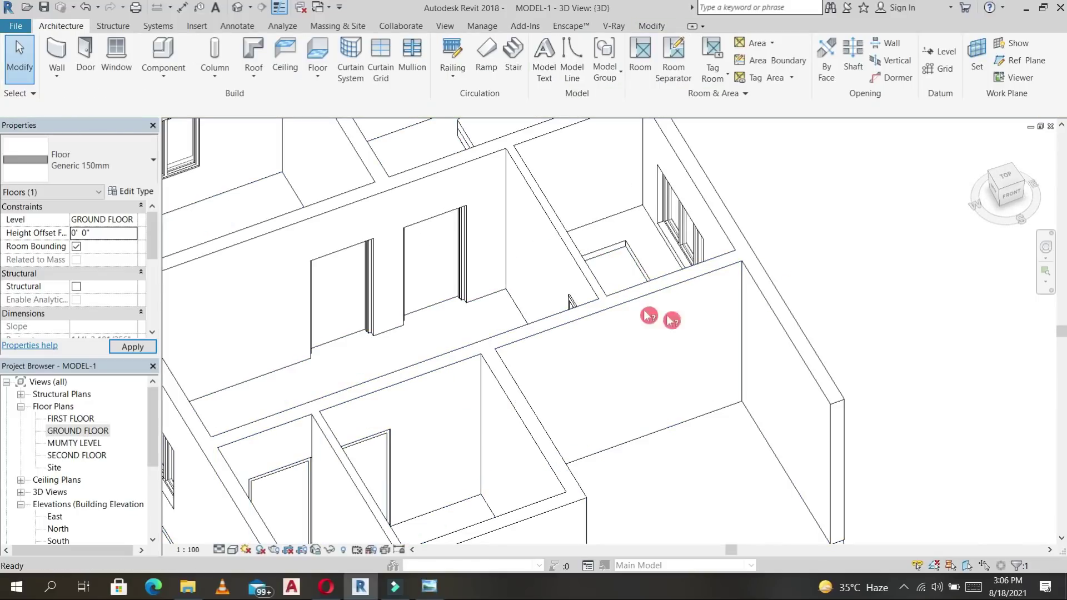
pyautogui.scroll(4, 652, 248)
pyautogui.keyDown('shift'); pyautogui.moveTo(662, 265); pyautogui.dragTo(634, 217, button='middle'); pyautogui.keyUp('shift')
pyautogui.moveTo(532, 276); pyautogui.dragTo(695, 396, button='middle')
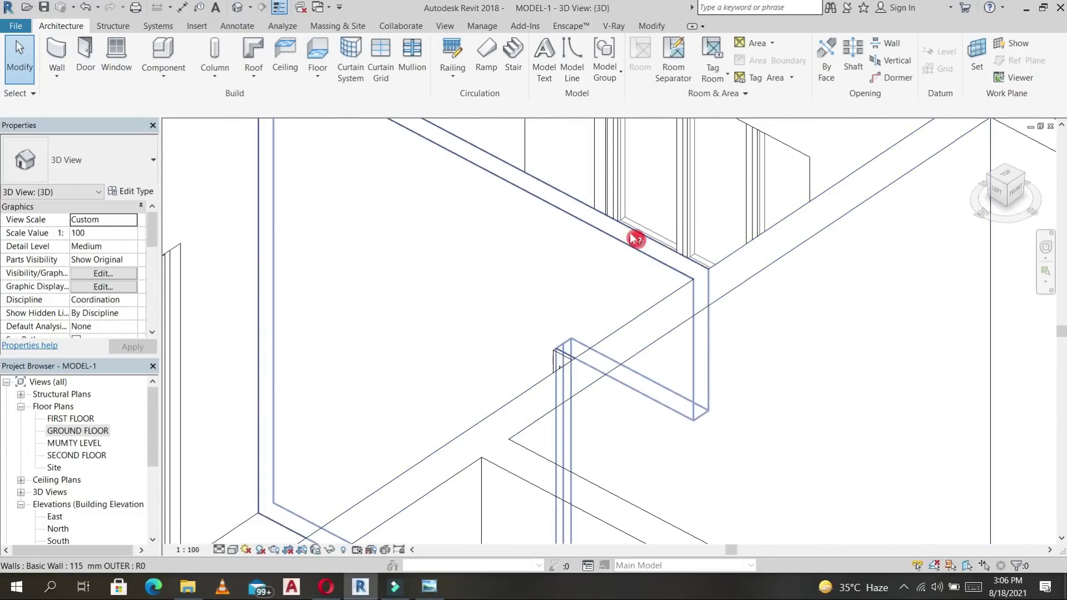
pyautogui.scroll(-3, 635, 249)
pyautogui.keyDown('shift'); pyautogui.moveTo(634, 272); pyautogui.dragTo(606, 245, button='middle'); pyautogui.keyUp('shift')
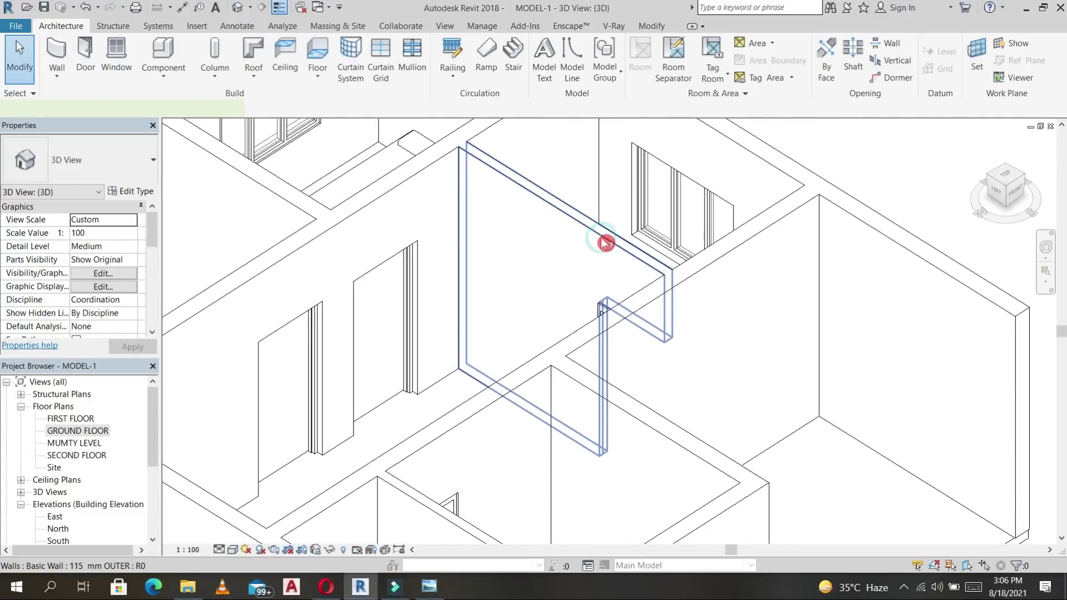
# Temporarily hide the wall in front of the stair and orbit to the house's left side.
pyautogui.click(606, 243)
pyautogui.press('h')
pyautogui.press('h')
pyautogui.keyDown('shift'); pyautogui.moveTo(473, 293); pyautogui.dragTo(450, 319, button='middle'); pyautogui.keyUp('shift')
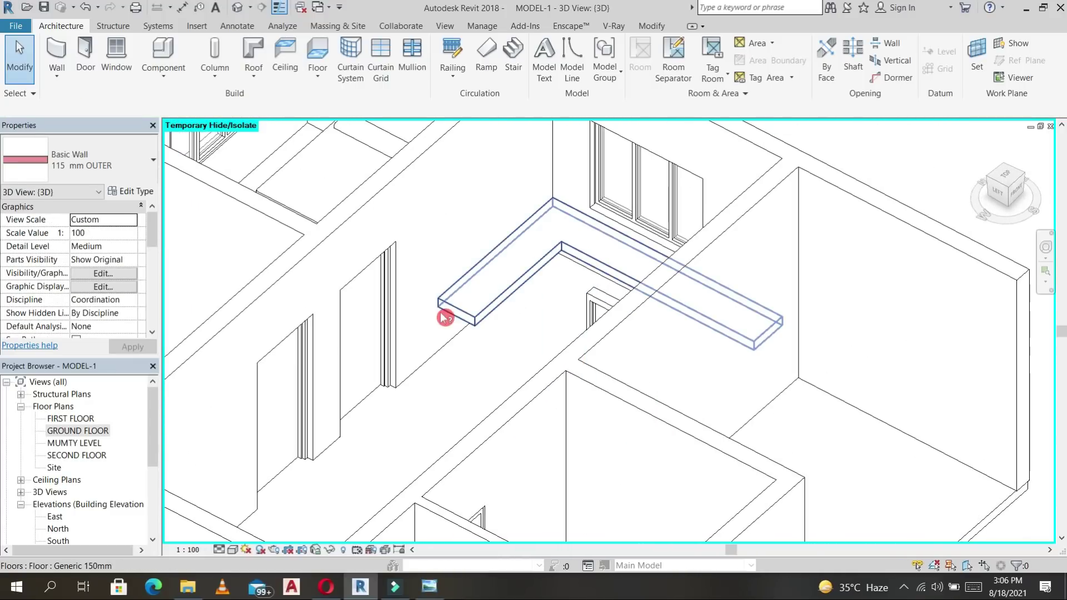
pyautogui.keyDown('shift'); pyautogui.moveTo(655, 341); pyautogui.dragTo(228, 557, button='middle'); pyautogui.keyUp('shift')
# Switch the 3D view to Realistic visual style and orbit to the front side.
pyautogui.click(232, 550)
pyautogui.click(263, 523)
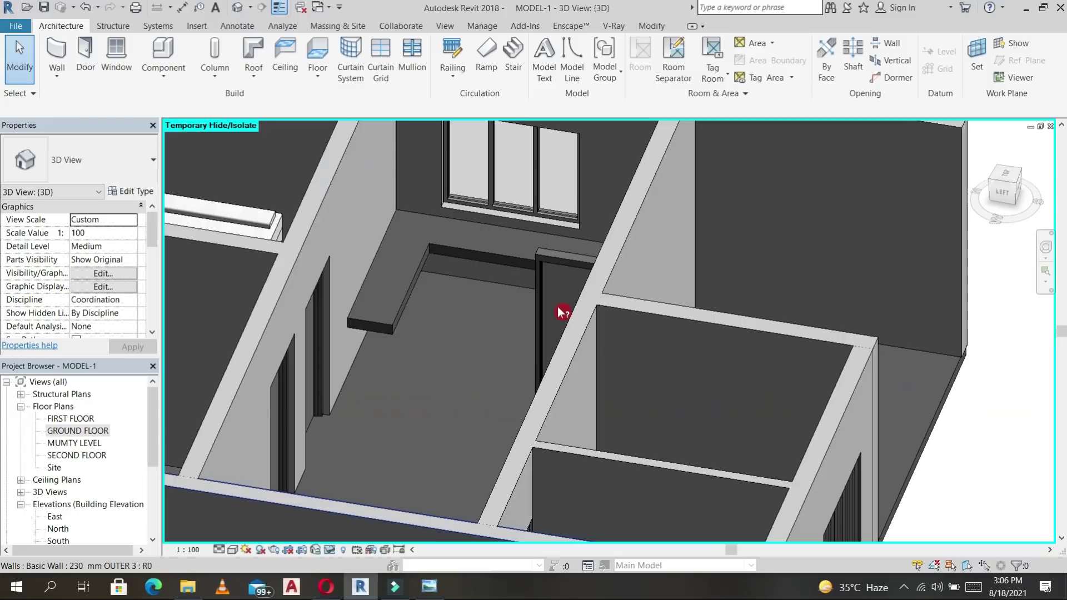
pyautogui.scroll(-1, 560, 312)
pyautogui.scroll(-1, 687, 308)
pyautogui.moveTo(731, 294)
pyautogui.keyDown('shift'); pyautogui.mouseDown(button='middle')
pyautogui.moveTo(663, 332)
pyautogui.moveTo(512, 298)
pyautogui.moveTo(556, 333)
pyautogui.moveTo(636, 362)
pyautogui.moveTo(683, 344)
pyautogui.moveTo(555, 389)
pyautogui.moveTo(452, 445)
pyautogui.moveTo(469, 296)
pyautogui.moveTo(528, 394)
pyautogui.moveTo(574, 424)
pyautogui.moveTo(632, 218)
pyautogui.moveTo(679, 219)
pyautogui.moveTo(639, 279)
pyautogui.moveTo(539, 306)
pyautogui.moveTo(408, 363)
pyautogui.moveTo(446, 352)
pyautogui.mouseUp(button='middle'); pyautogui.keyUp('shift')
# View the model from the ViewCube Top, then open the GROUND FLOOR plan.
pyautogui.scroll(-2, 445, 352)
pyautogui.moveTo(990, 186)
pyautogui.mouseDown()
pyautogui.moveTo(984, 195)
pyautogui.moveTo(1002, 183)
pyautogui.mouseUp()
pyautogui.click(1005, 179)
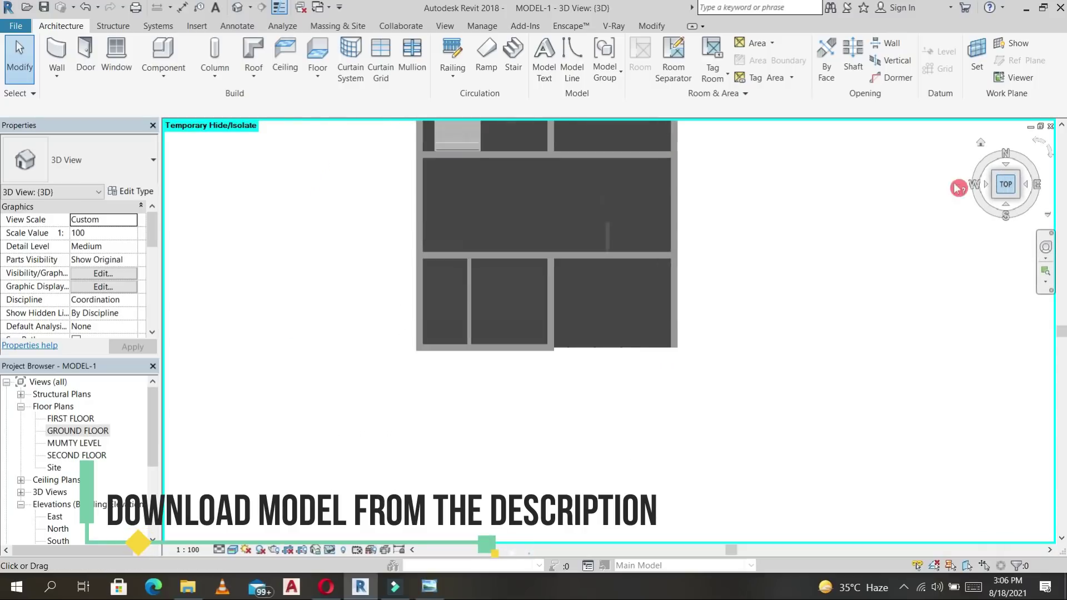
pyautogui.doubleClick(80, 431)
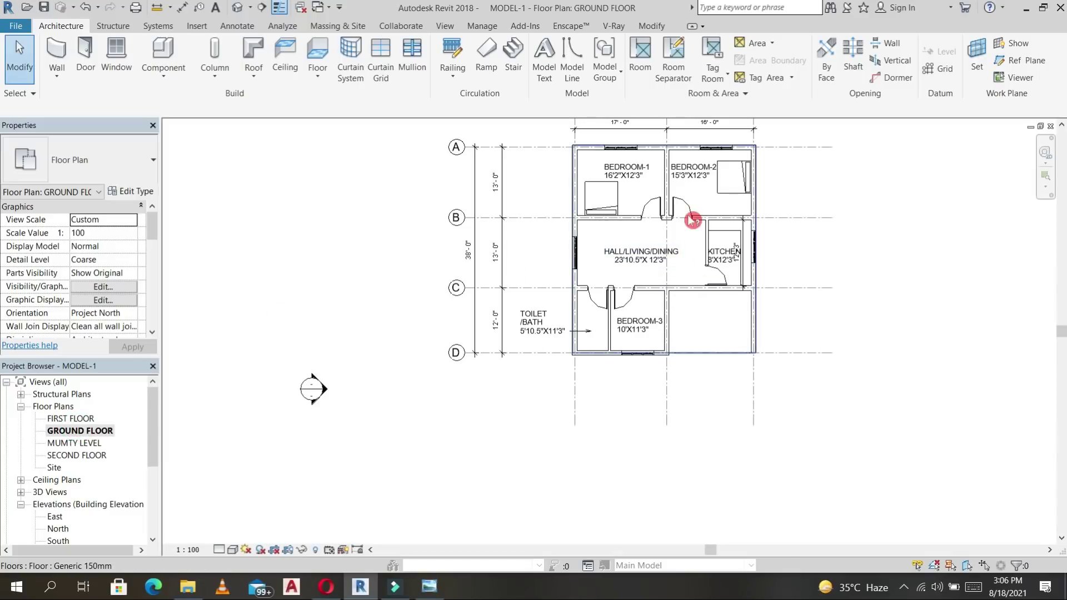
# Use Create Similar (CS) from the Bedroom-2 door to place a door in the hall's lower wall.
pyautogui.click(686, 209)
pyautogui.press('c')
pyautogui.press('s')
pyautogui.scroll(5, 695, 303)
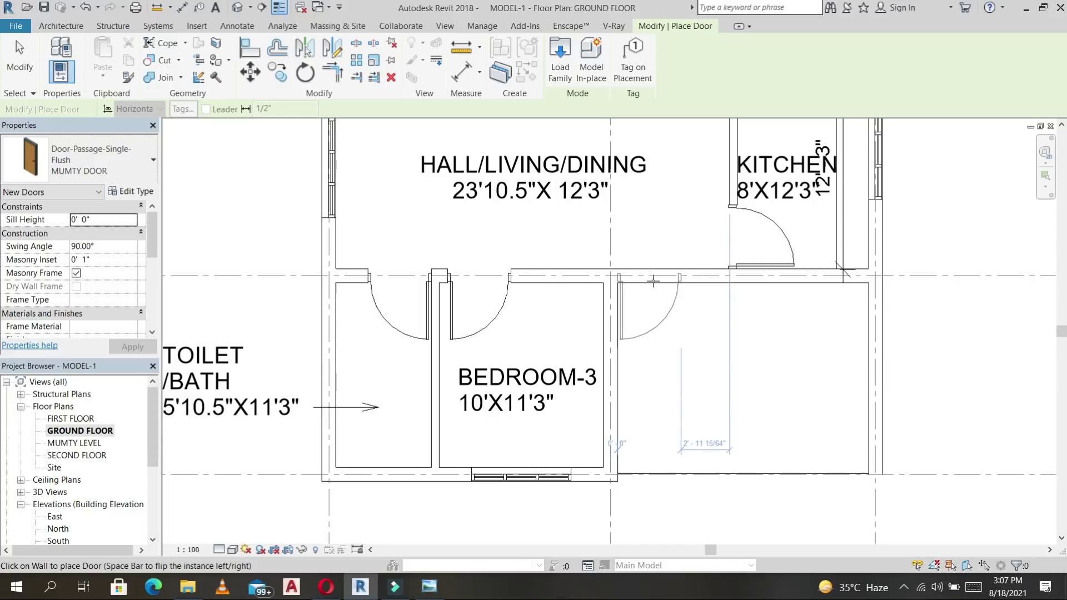
pyautogui.click(655, 278)
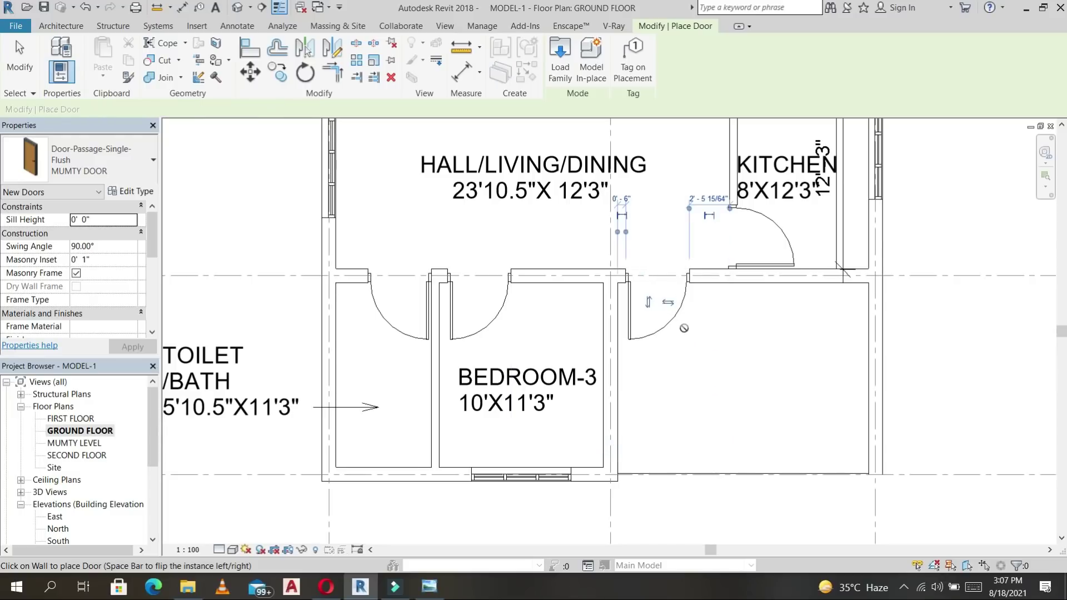
pyautogui.press('Escape')
# Give the new door a duplicated type named 4' with Width 4' 0".
pyautogui.click(674, 327)
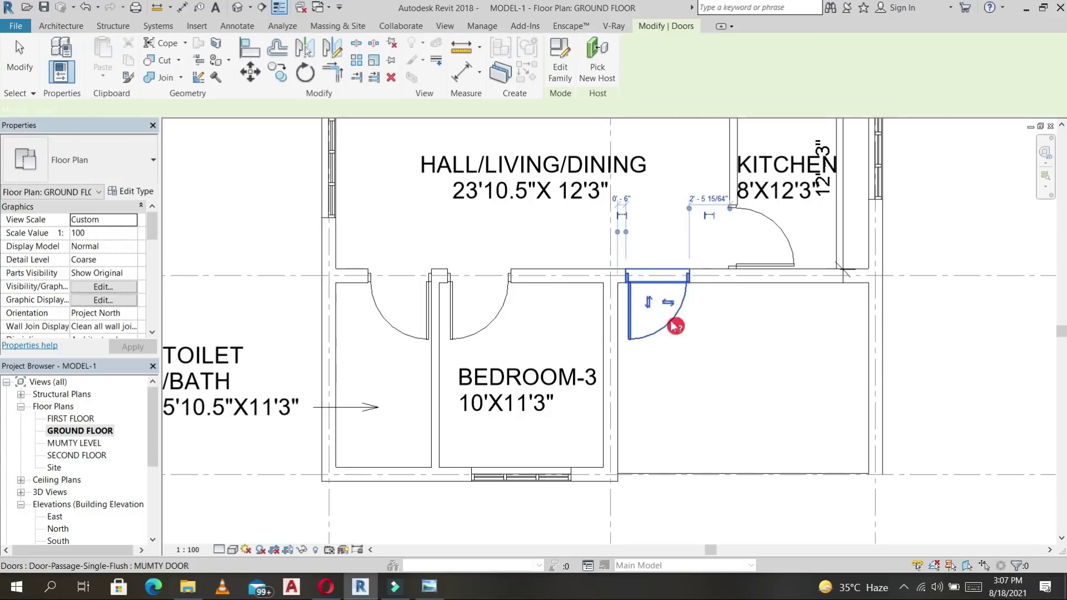
pyautogui.click(148, 196)
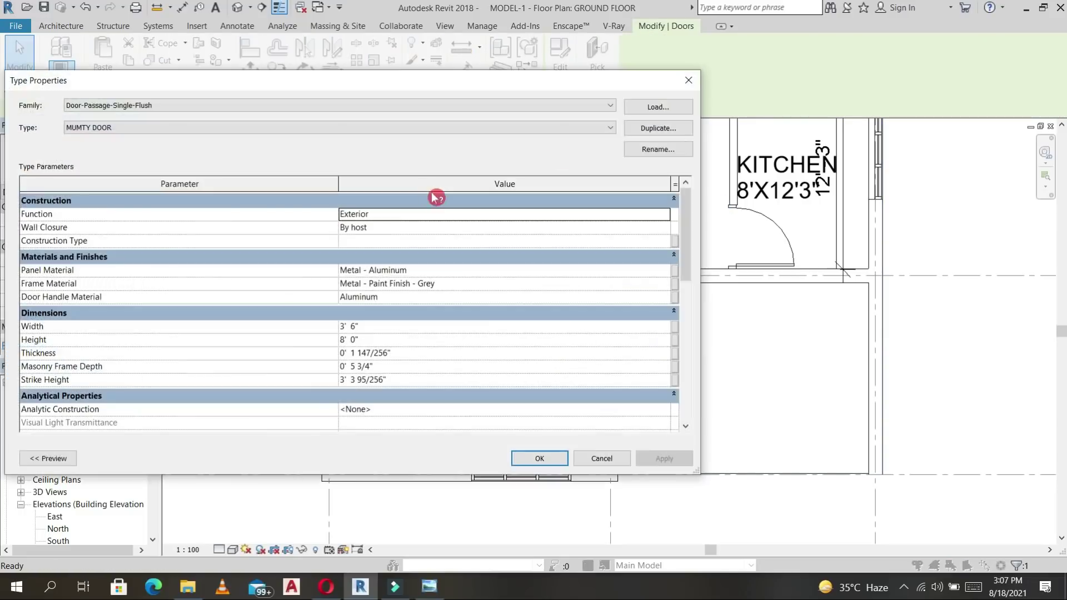
pyautogui.click(658, 129)
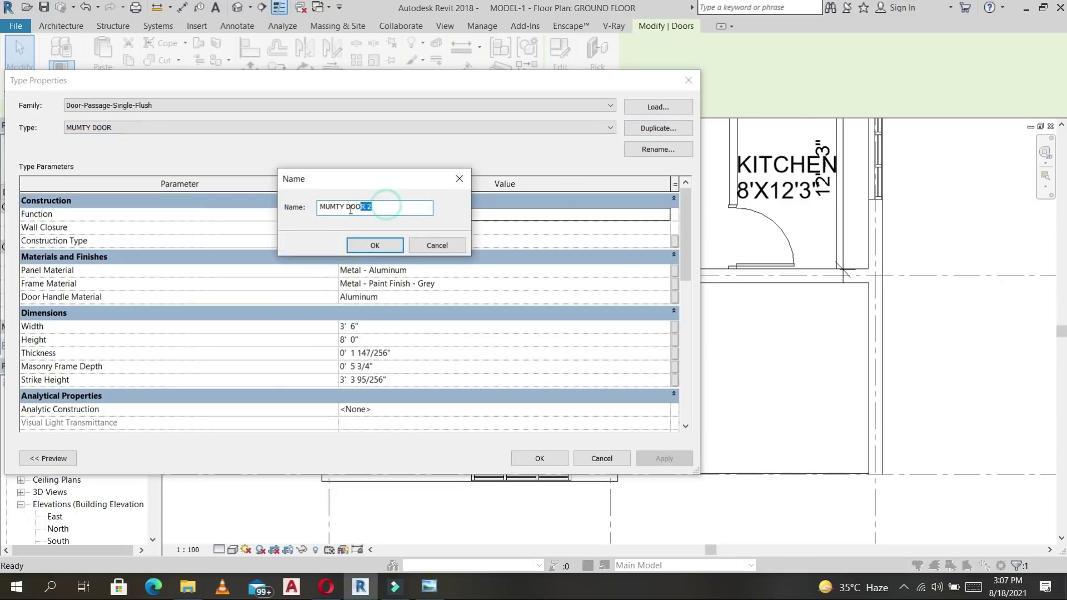
pyautogui.write("4'")
pyautogui.press('Return')
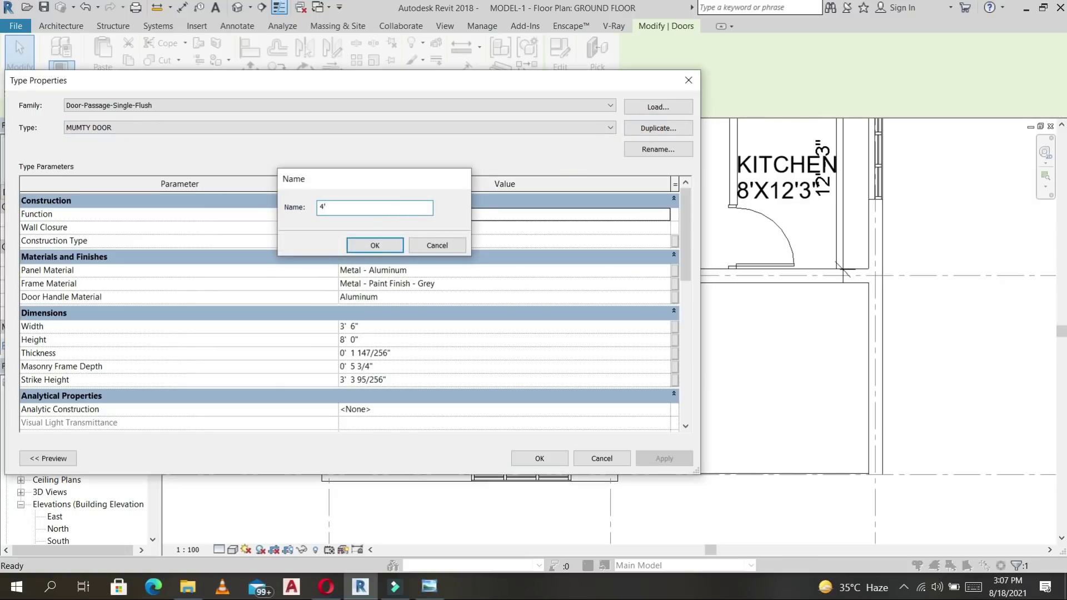
pyautogui.click(378, 328)
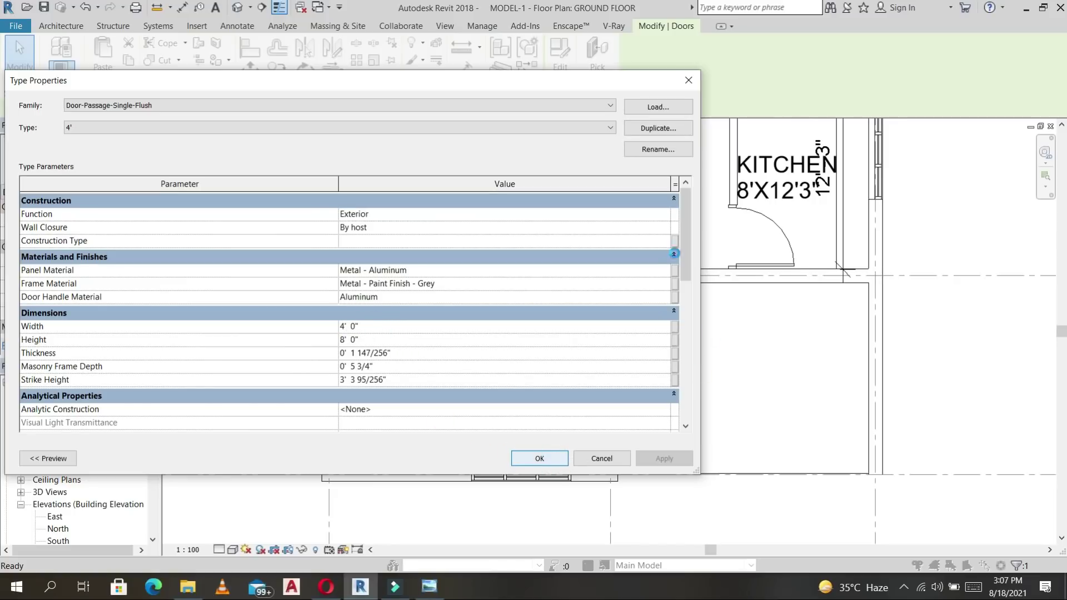
pyautogui.press('Return')
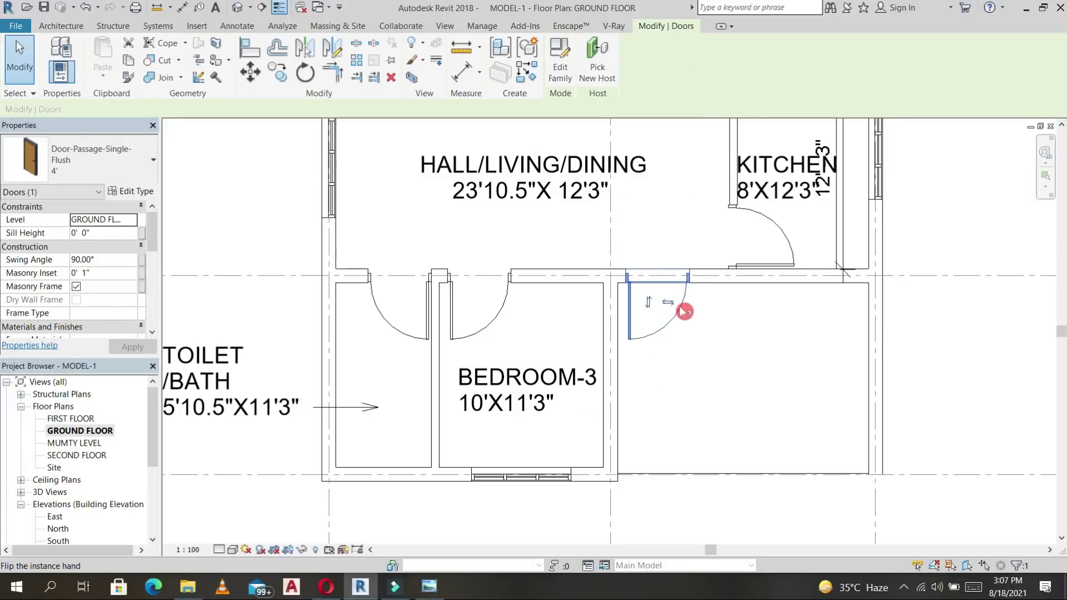
pyautogui.click(689, 345)
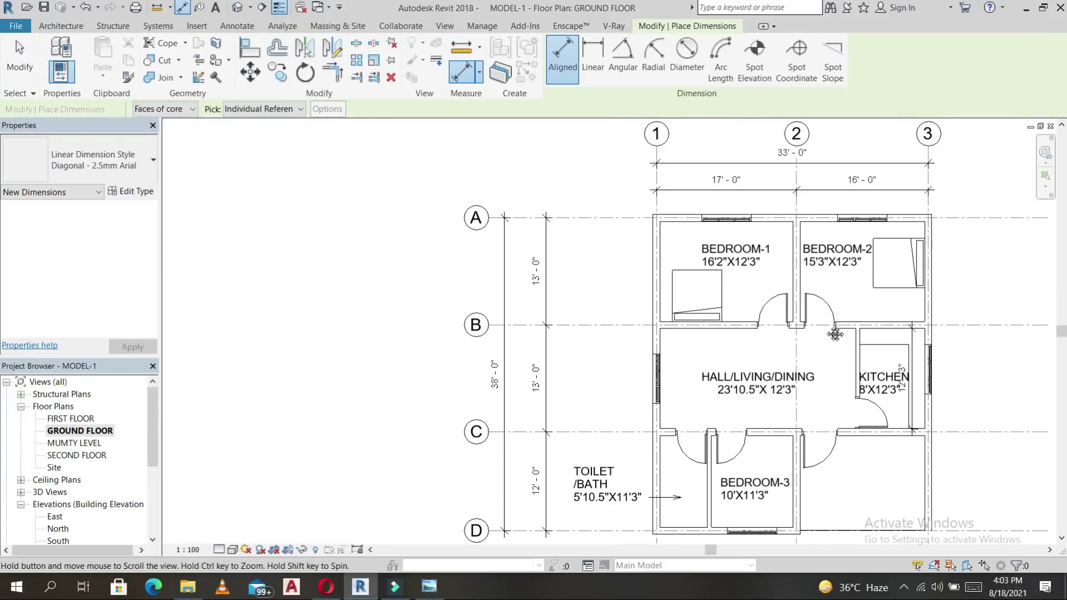
# Add an aligned dimension of 5'-6" from the left outer wall to the Bedroom-1 window.
pyautogui.moveTo(835, 334); pyautogui.dragTo(812, 325, button='middle')
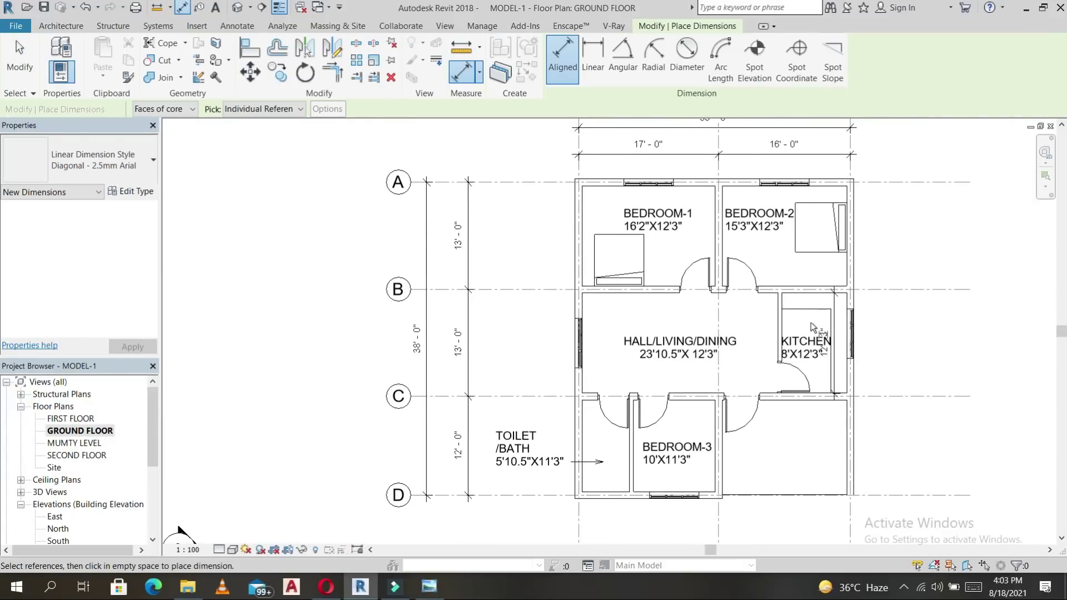
pyautogui.moveTo(987, 232); pyautogui.dragTo(826, 255, button='middle')
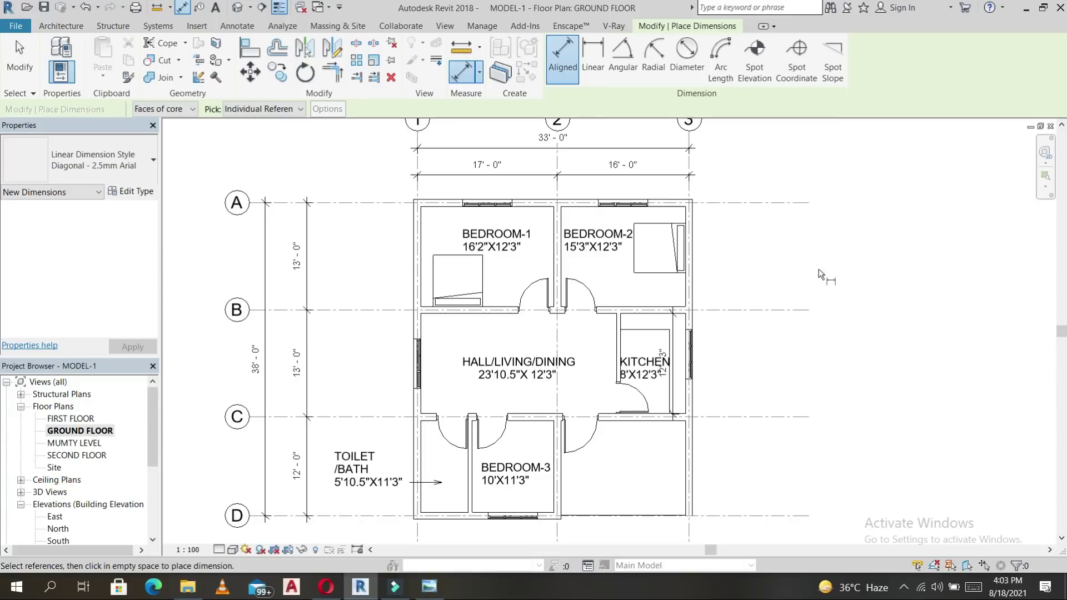
pyautogui.press('Escape')
pyautogui.press('Escape')
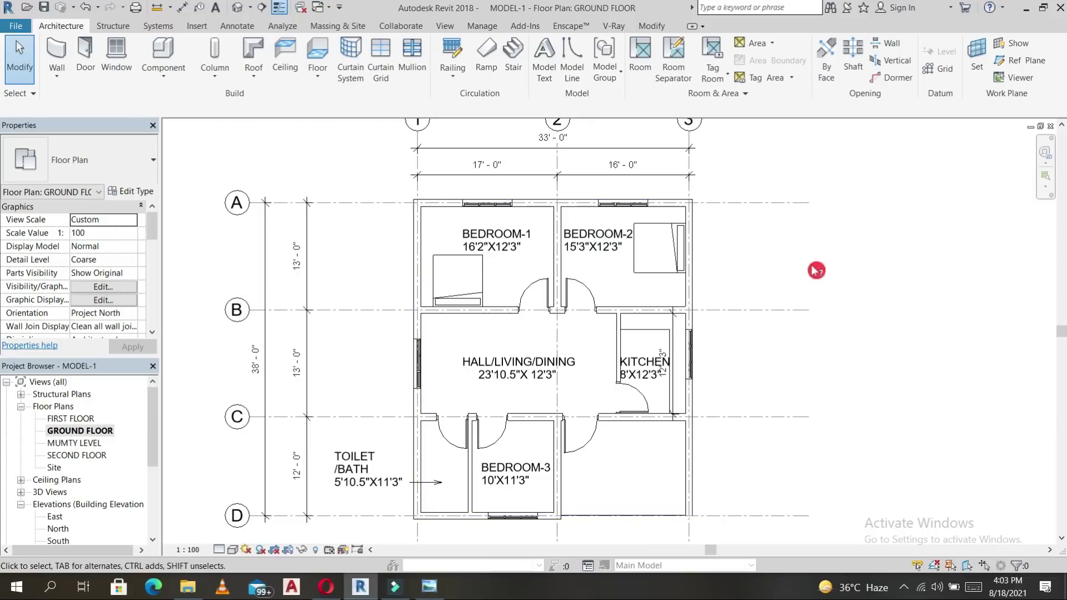
pyautogui.click(237, 27)
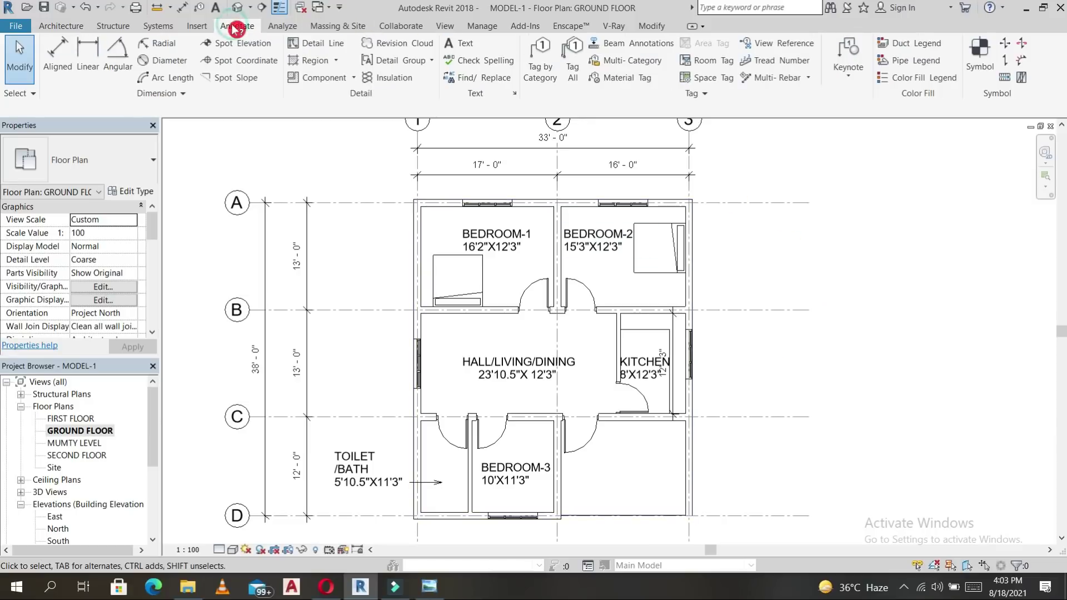
pyautogui.click(57, 59)
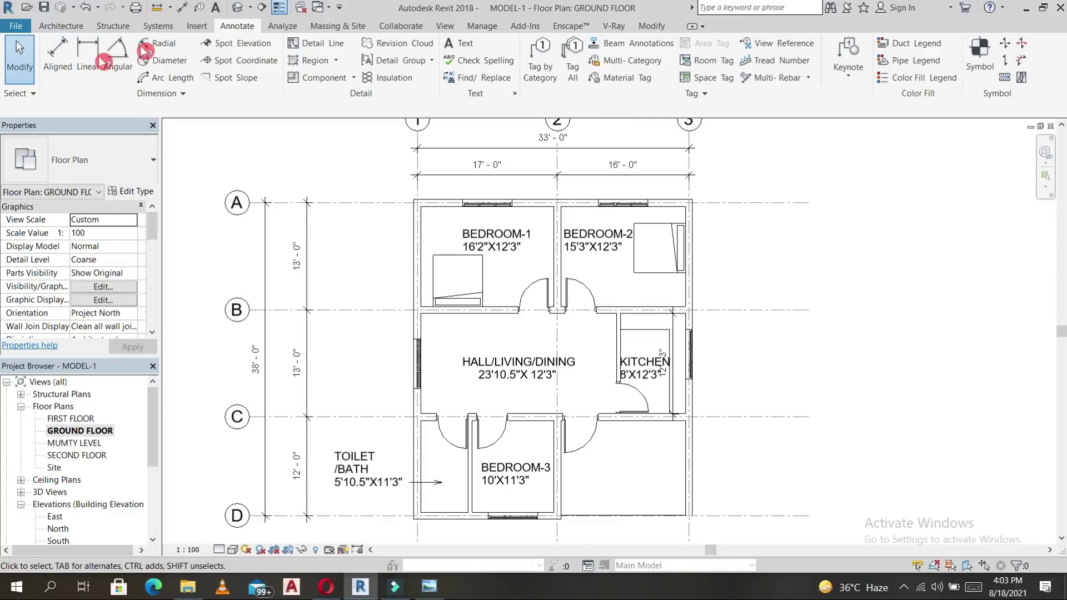
pyautogui.click(59, 57)
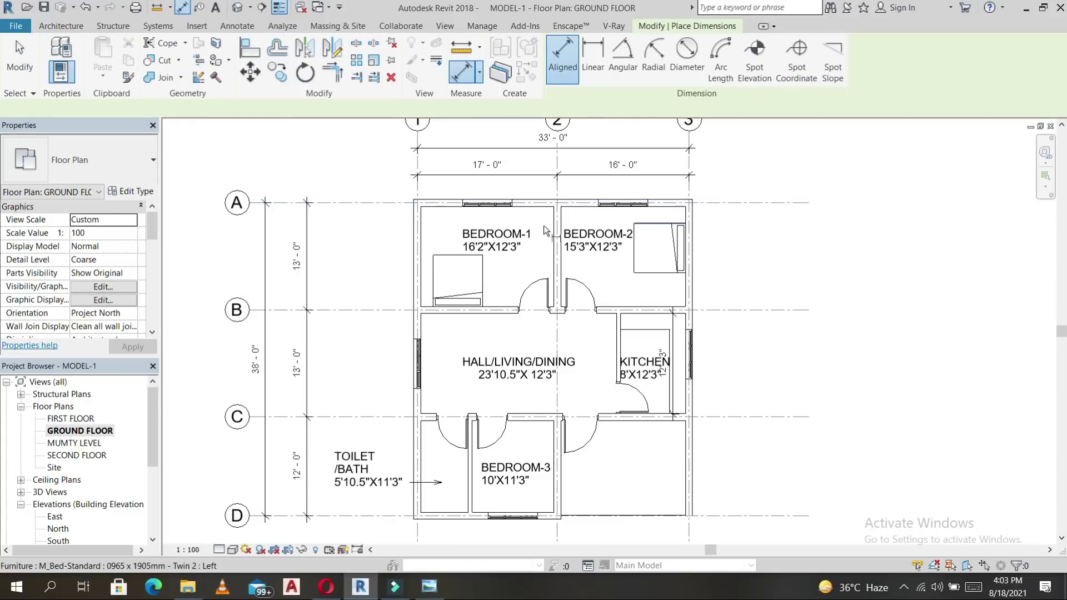
pyautogui.scroll(4, 405, 191)
pyautogui.click(434, 192)
pyautogui.click(538, 223)
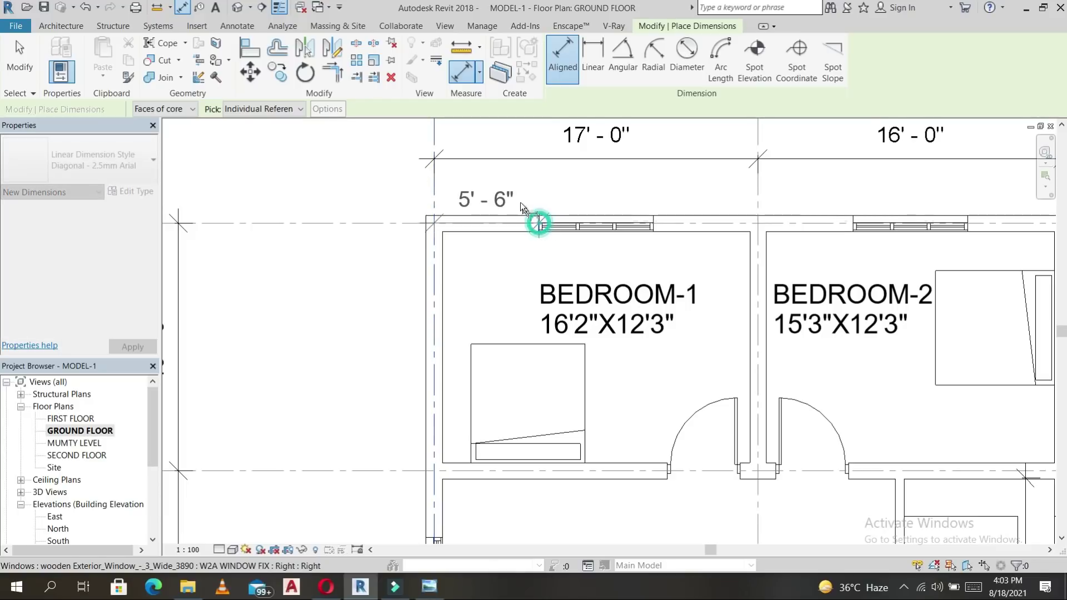
pyautogui.click(532, 193)
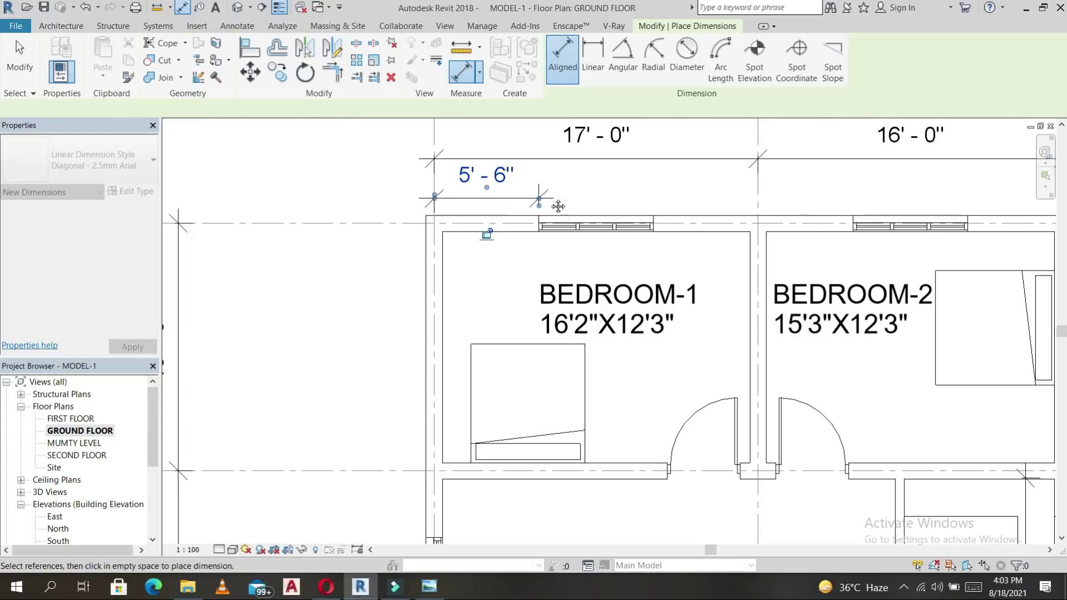
# Dimension the Bedroom-2 window 5'-0" from the right outer wall, level with 5'-6".
pyautogui.moveTo(690, 176); pyautogui.dragTo(563, 192, button='middle')
pyautogui.moveTo(498, 223); pyautogui.dragTo(489, 214, button='middle')
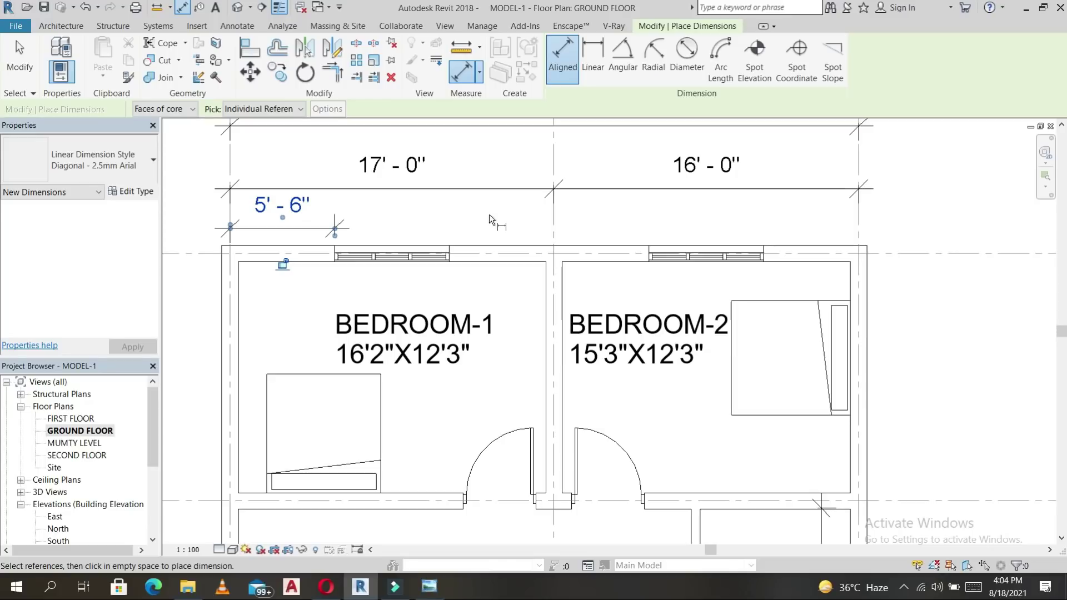
pyautogui.click(859, 222)
pyautogui.click(766, 257)
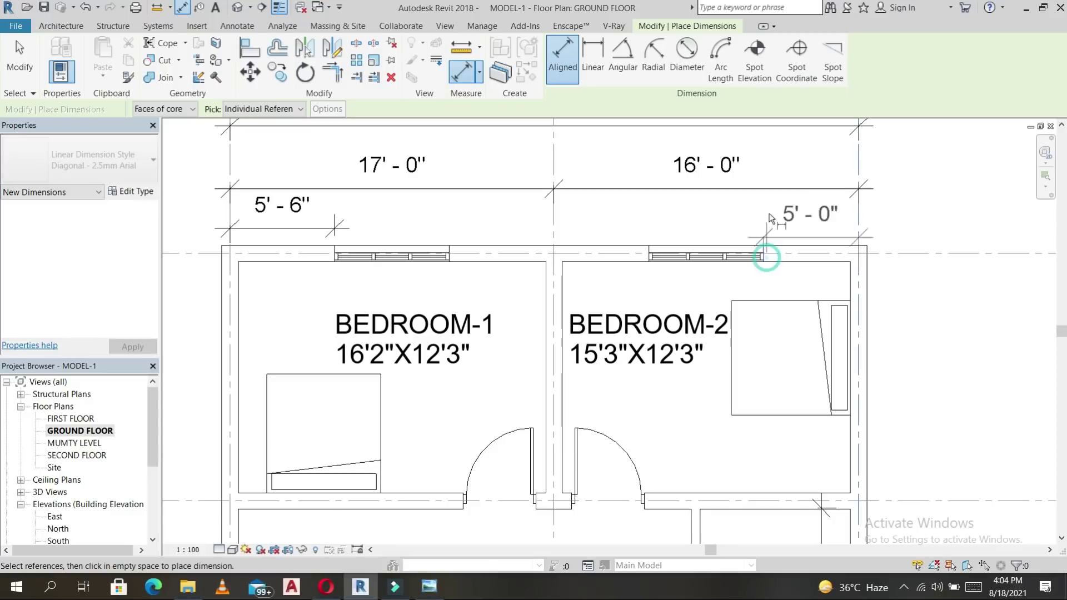
pyautogui.click(764, 228)
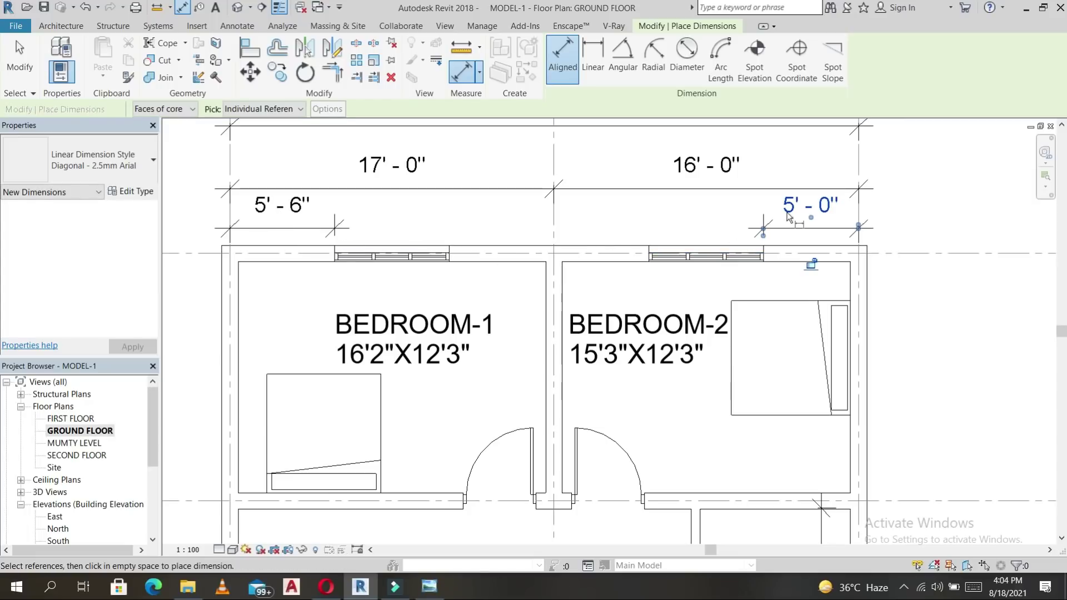
# Start a dimension from grid line B to the hall window edge.
pyautogui.scroll(-1, 823, 234)
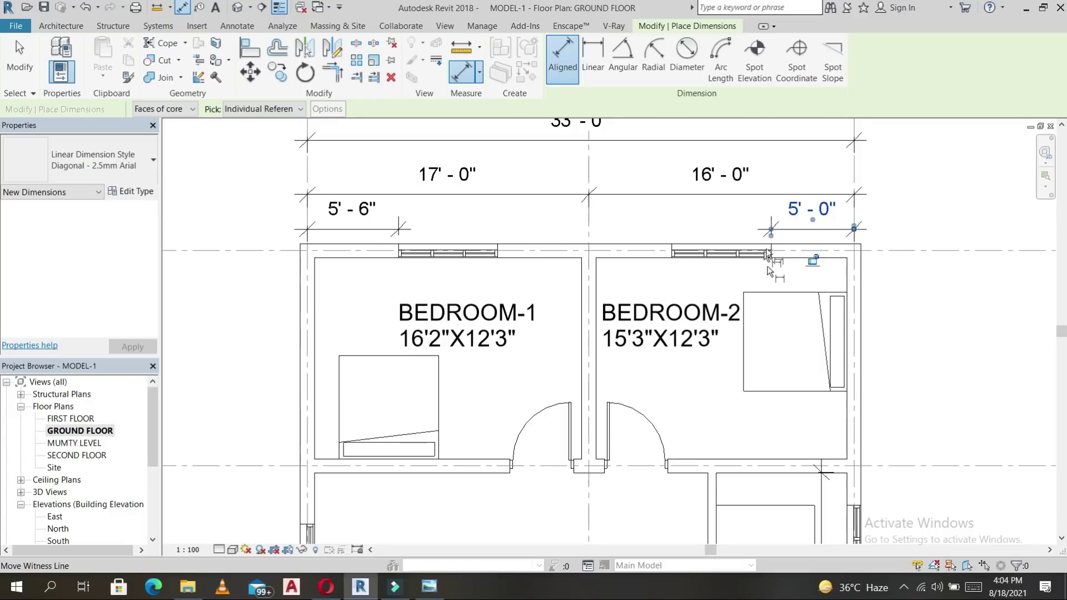
pyautogui.moveTo(725, 301); pyautogui.dragTo(744, 211, button='middle')
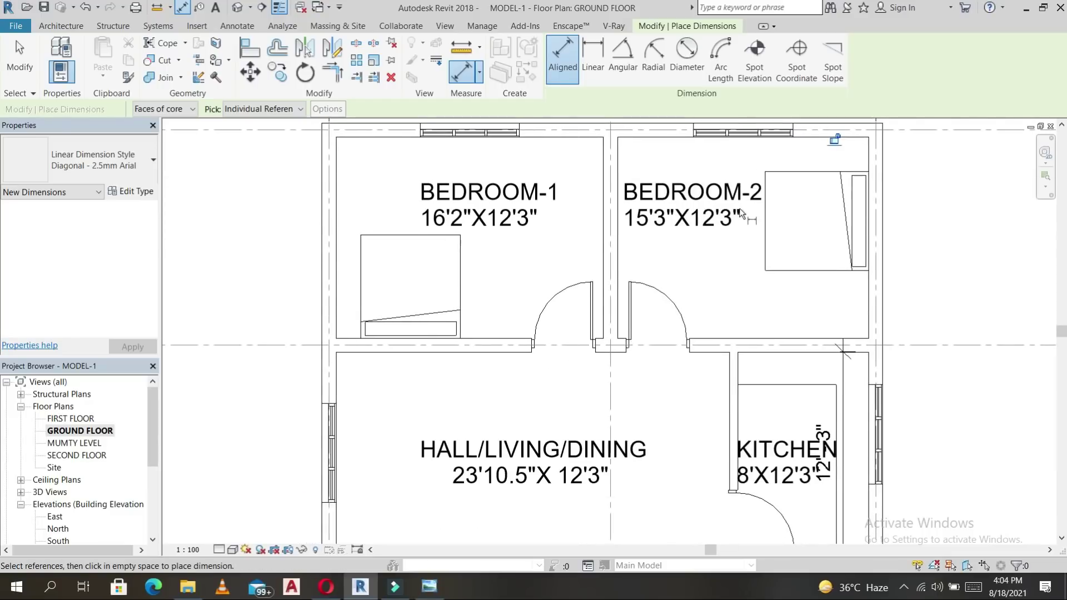
pyautogui.scroll(-1, 745, 214)
pyautogui.click(502, 316)
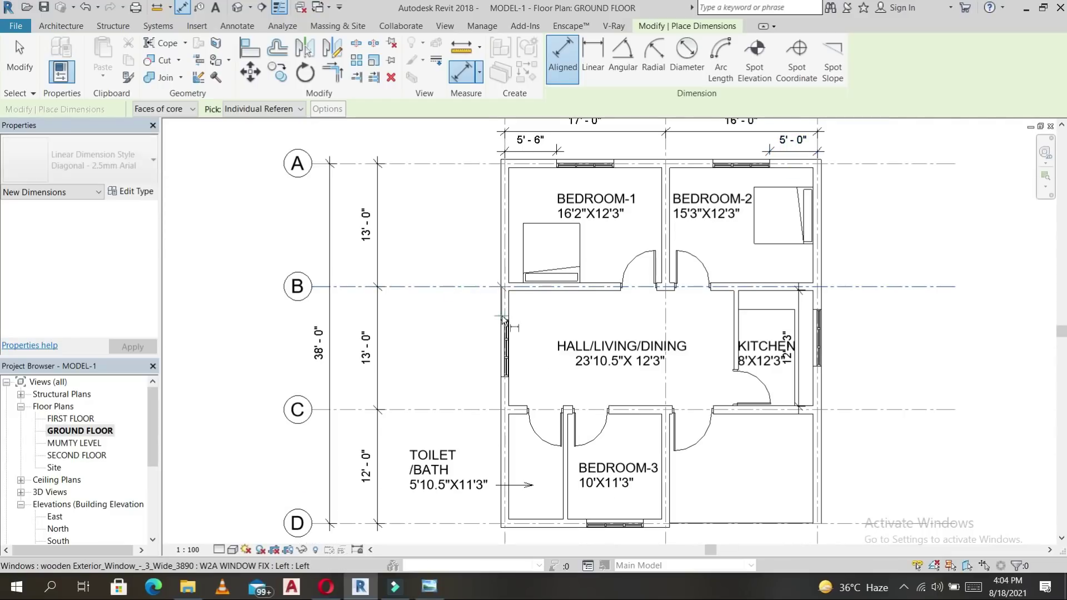
pyautogui.click(469, 323)
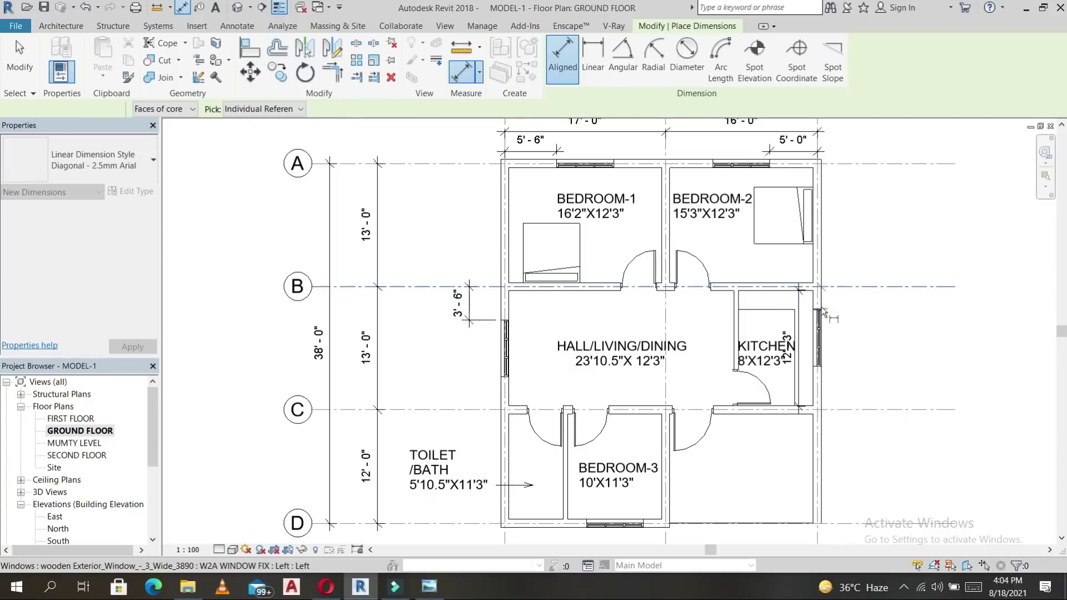
# Dimension the kitchen window 2'-4 1/2" from grid B.
pyautogui.click(848, 287)
pyautogui.click(865, 317)
pyautogui.scroll(3, 861, 311)
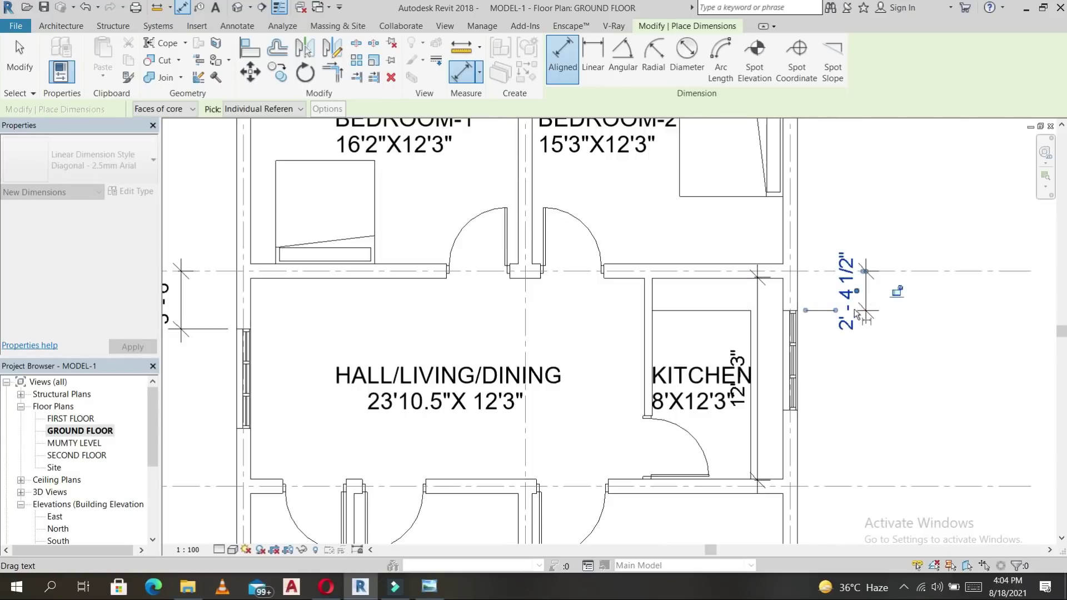
pyautogui.scroll(-4, 849, 337)
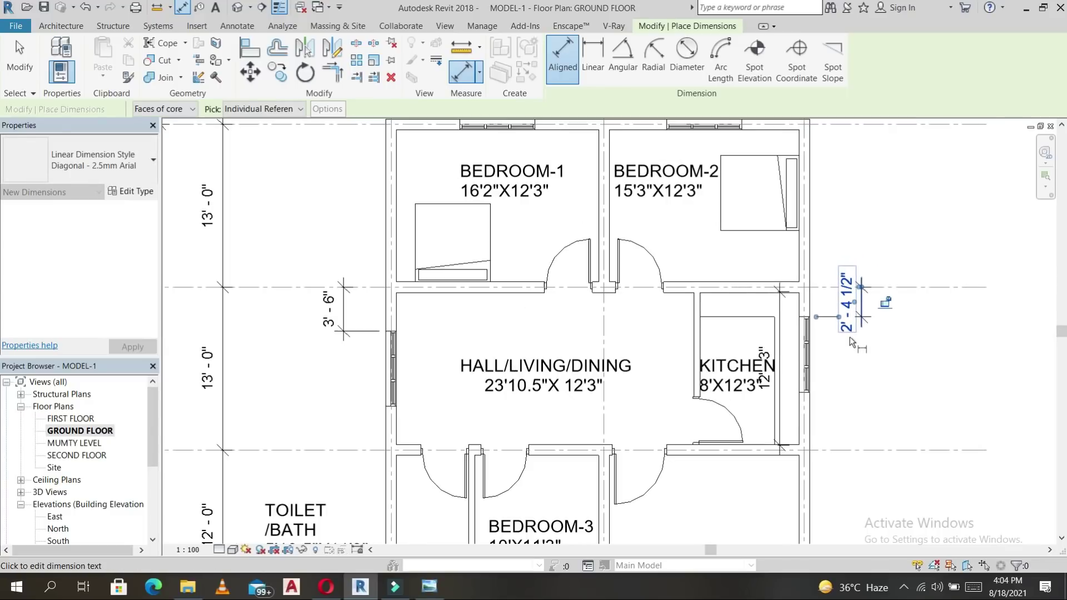
pyautogui.press('Escape')
pyautogui.press('Escape')
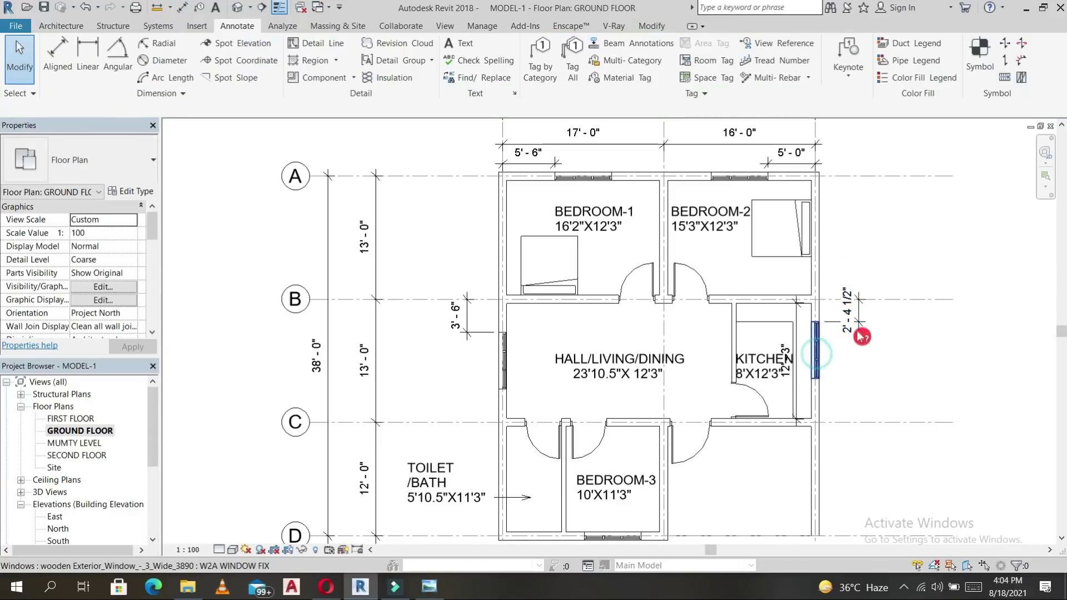
# Move the kitchen's outer-wall window to sit 3'-6" from grid B.
pyautogui.click(816, 356)
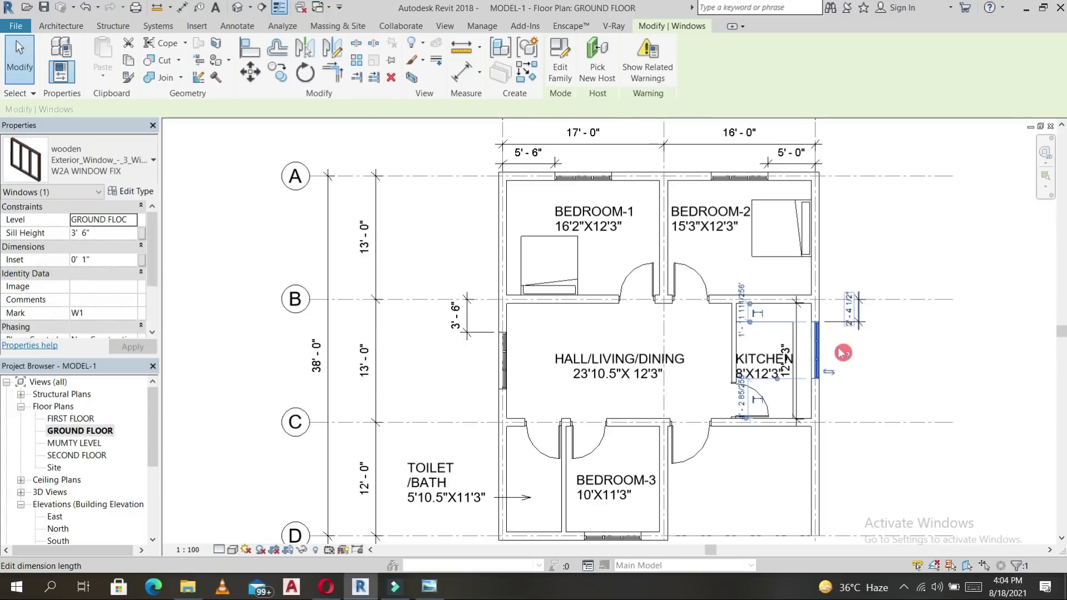
pyautogui.click(849, 315)
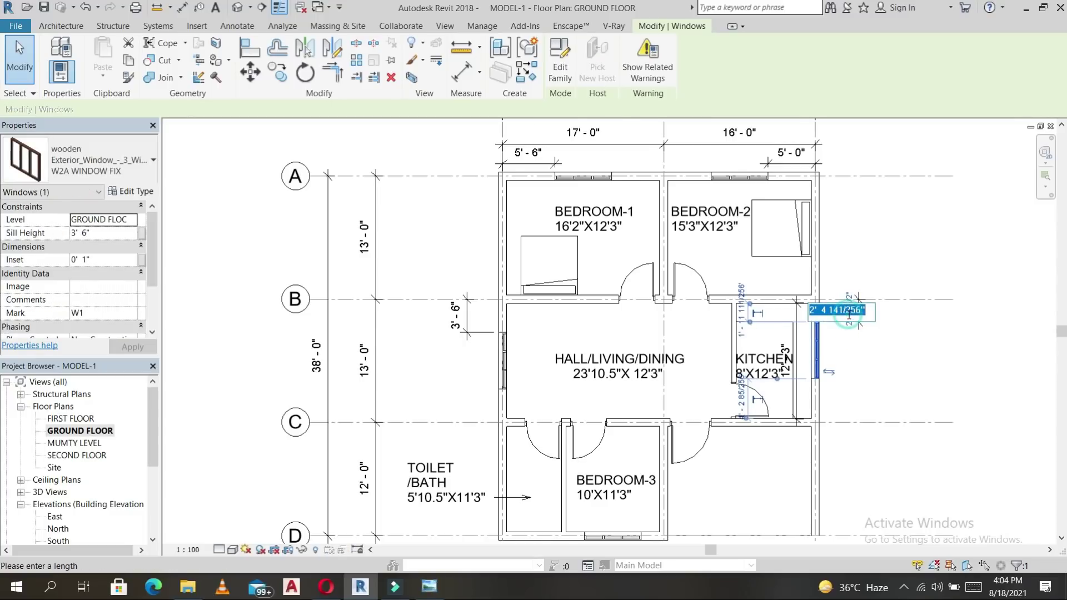
pyautogui.press('Escape')
pyautogui.press('Escape')
pyautogui.click(818, 347)
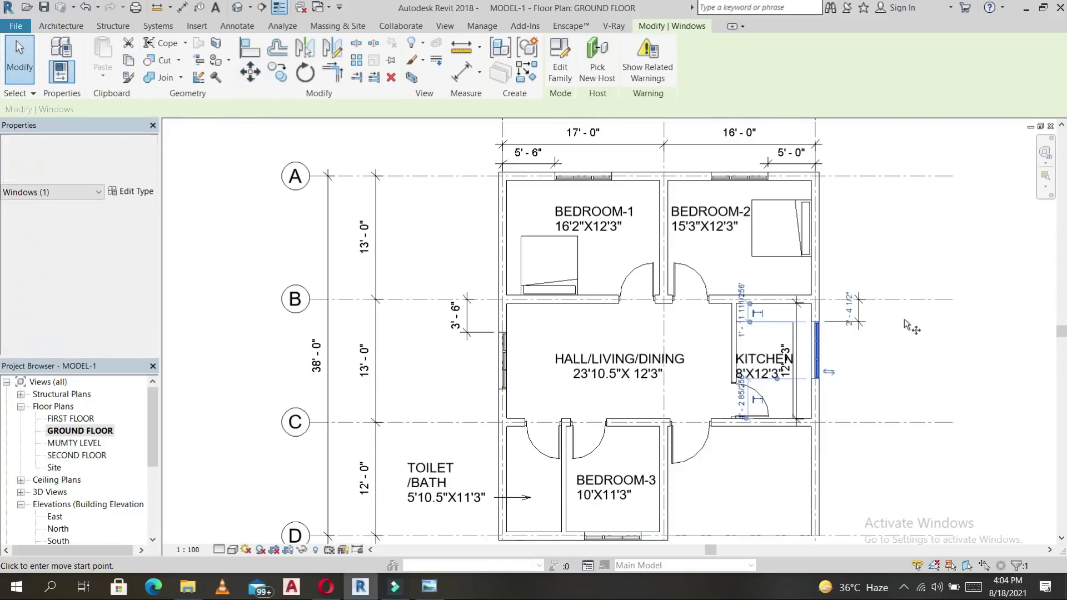
pyautogui.click(256, 82)
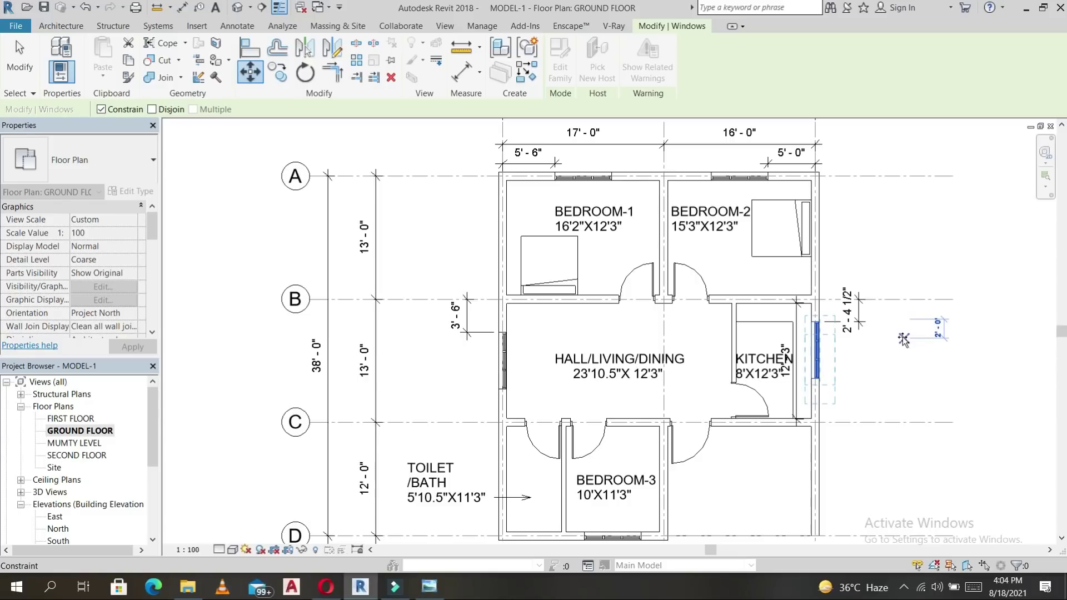
pyautogui.press('Escape')
pyautogui.press('Escape')
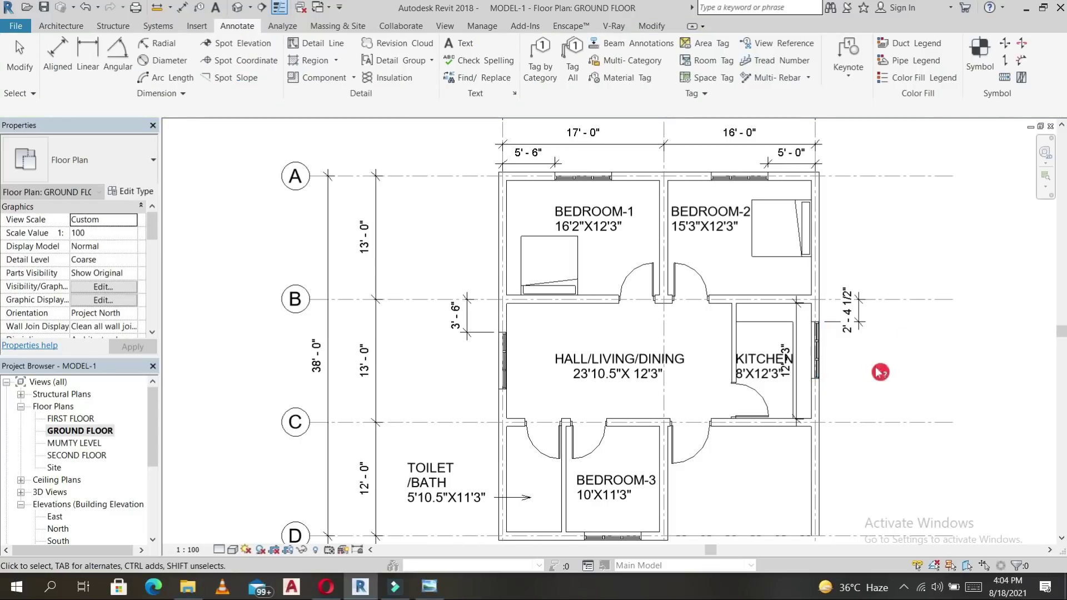
pyautogui.click(817, 354)
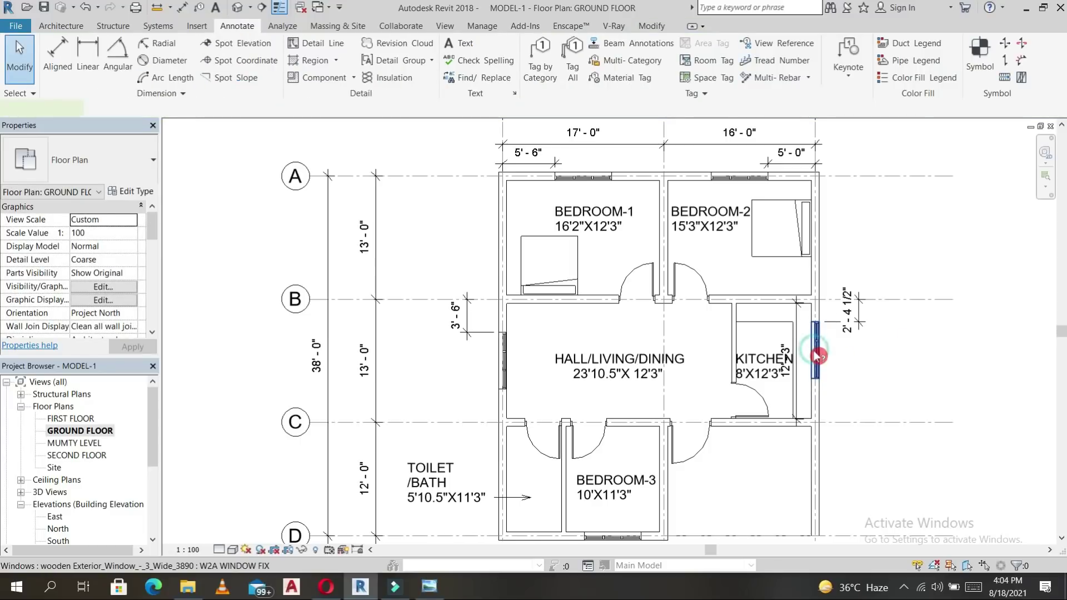
pyautogui.click(851, 311)
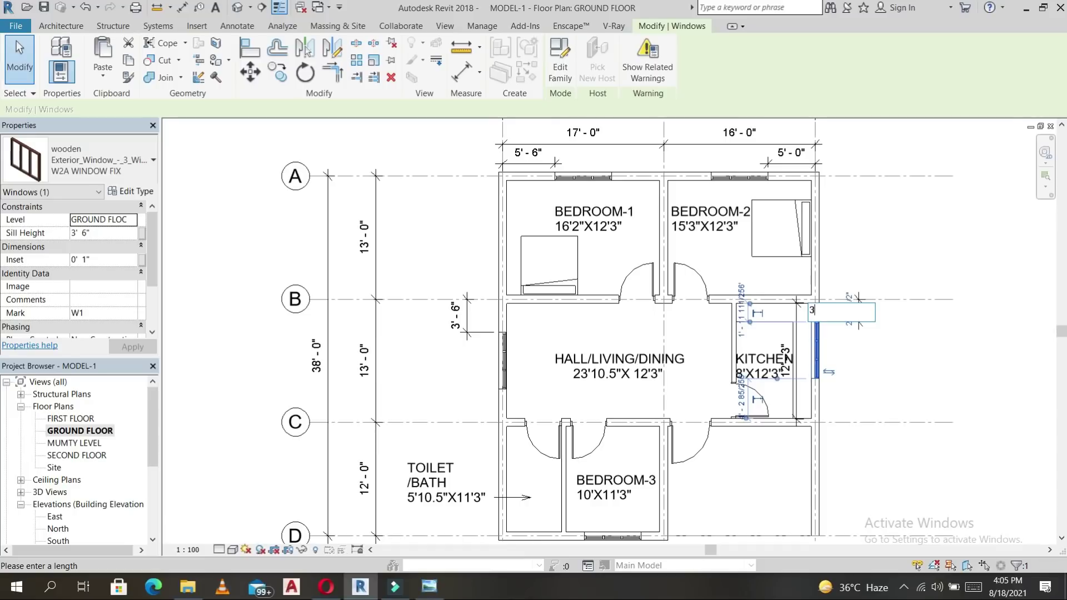
pyautogui.press('Return')
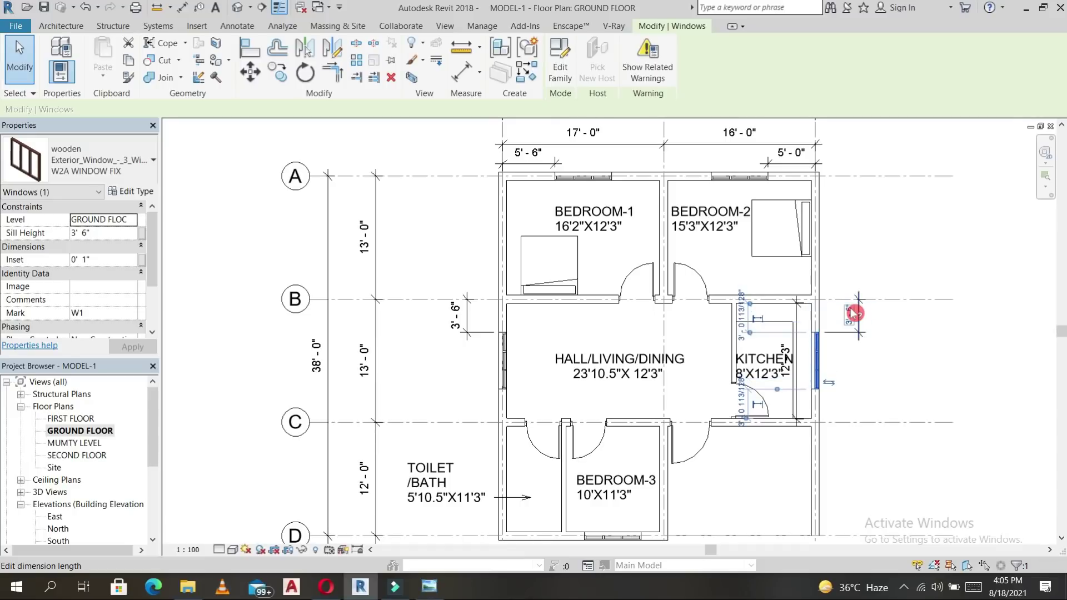
pyautogui.click(832, 396)
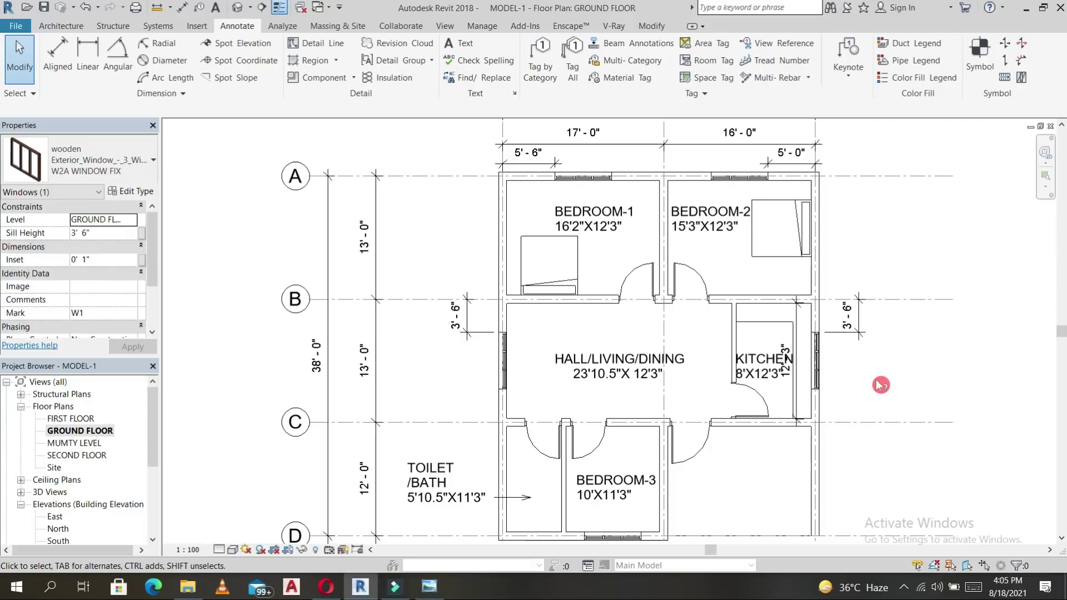
pyautogui.press('a')
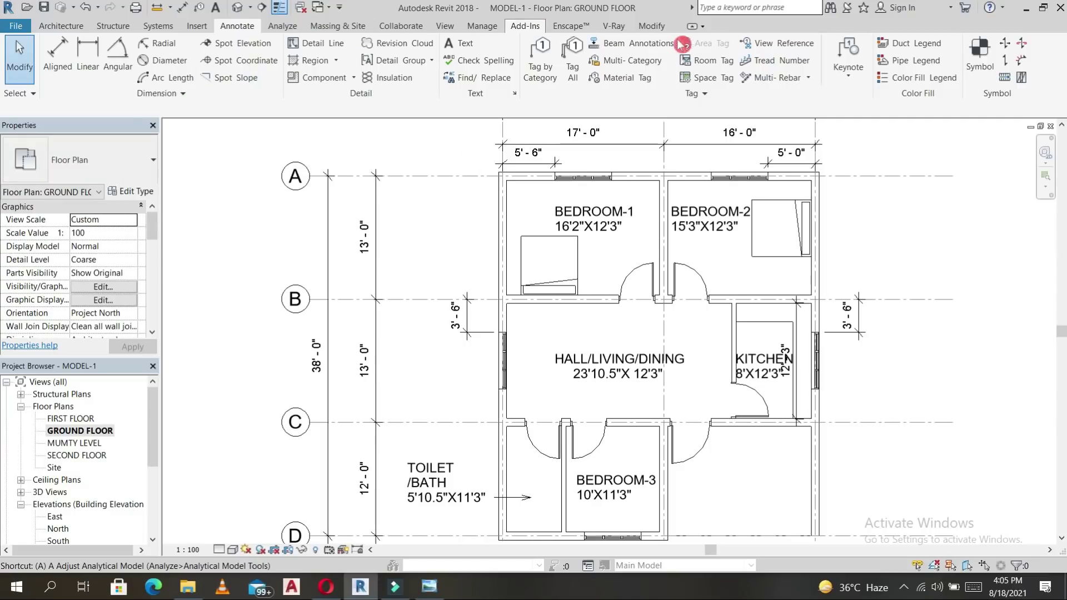
pyautogui.click(651, 25)
# Align the kitchen window to the hall window edge and lock the alignment.
pyautogui.click(249, 49)
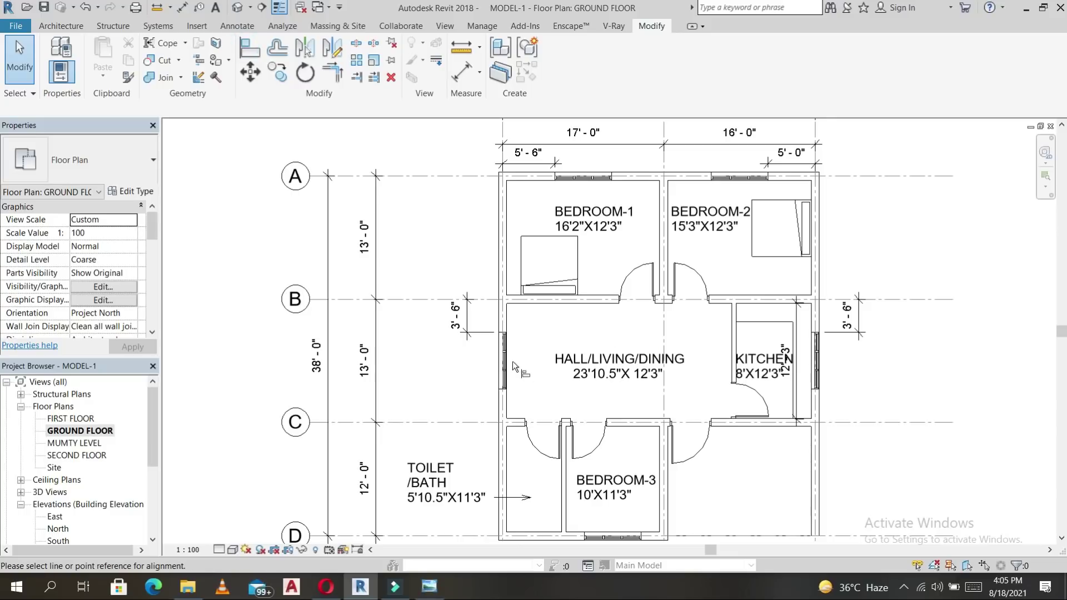
pyautogui.scroll(3, 500, 345)
pyautogui.click(503, 334)
pyautogui.scroll(-3, 672, 334)
pyautogui.moveTo(672, 334); pyautogui.dragTo(429, 280, button='middle')
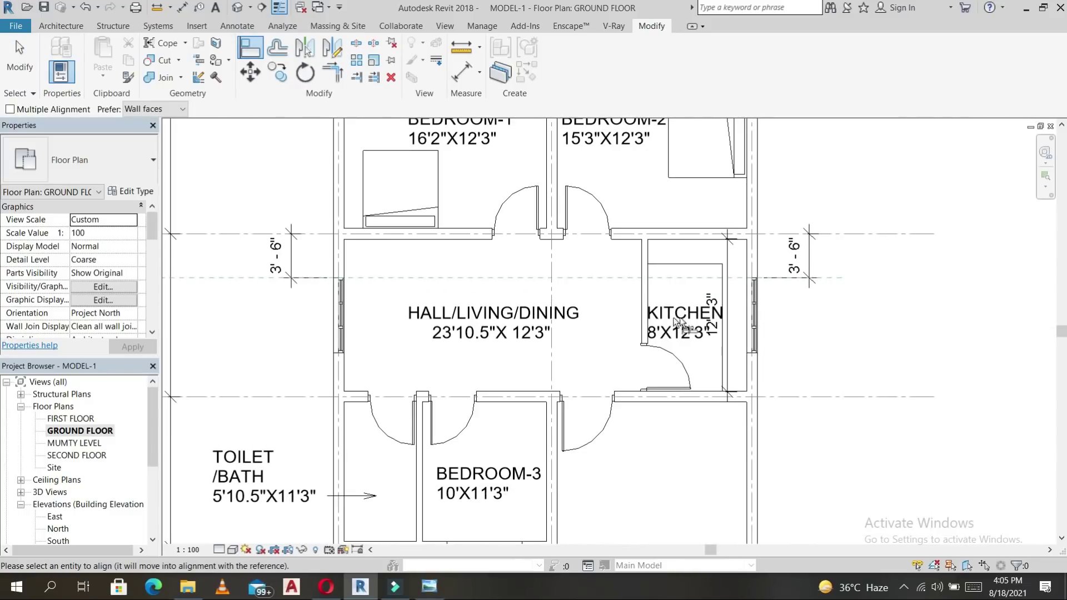
pyautogui.click(755, 280)
pyautogui.click(565, 259)
pyautogui.moveTo(488, 539); pyautogui.dragTo(525, 426, button='middle')
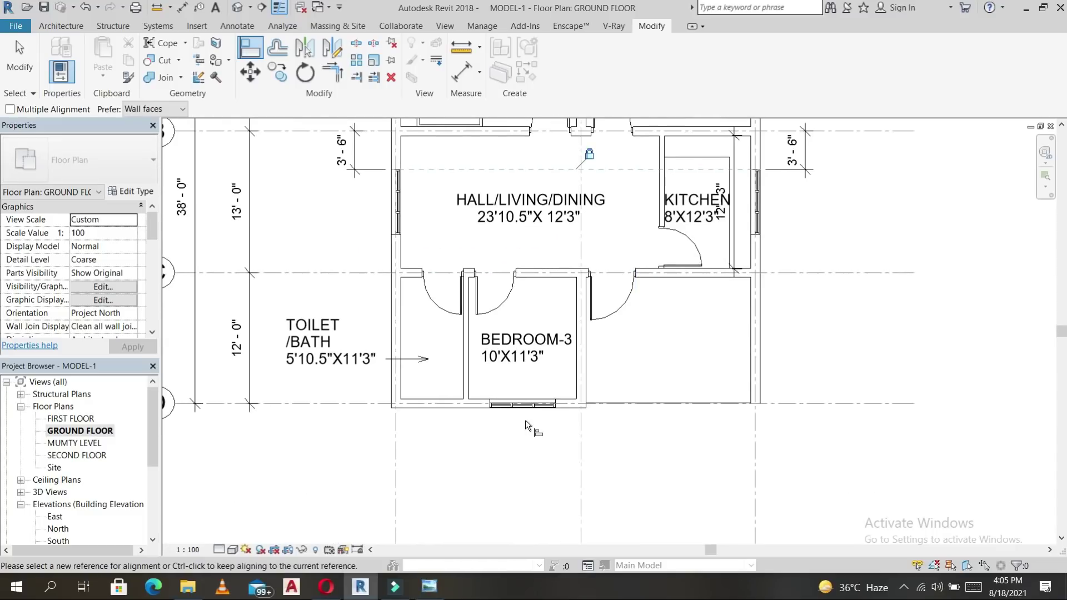
pyautogui.press('Escape')
pyautogui.press('Escape')
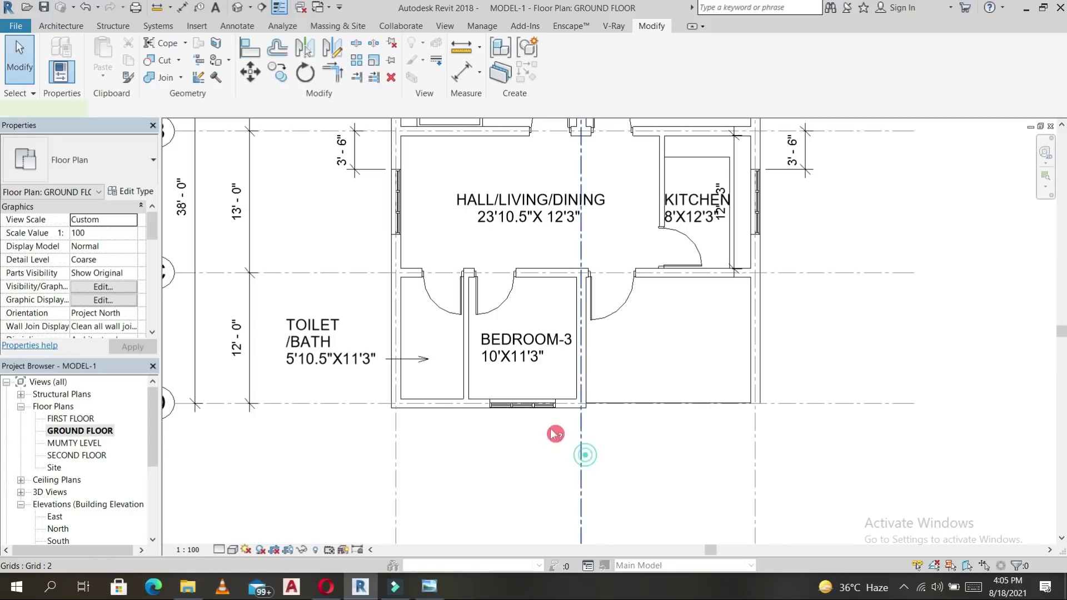
# Dimension the Bedroom-3 window from grid 2 and set that distance to 2'-6".
pyautogui.click(581, 447)
pyautogui.press('Escape')
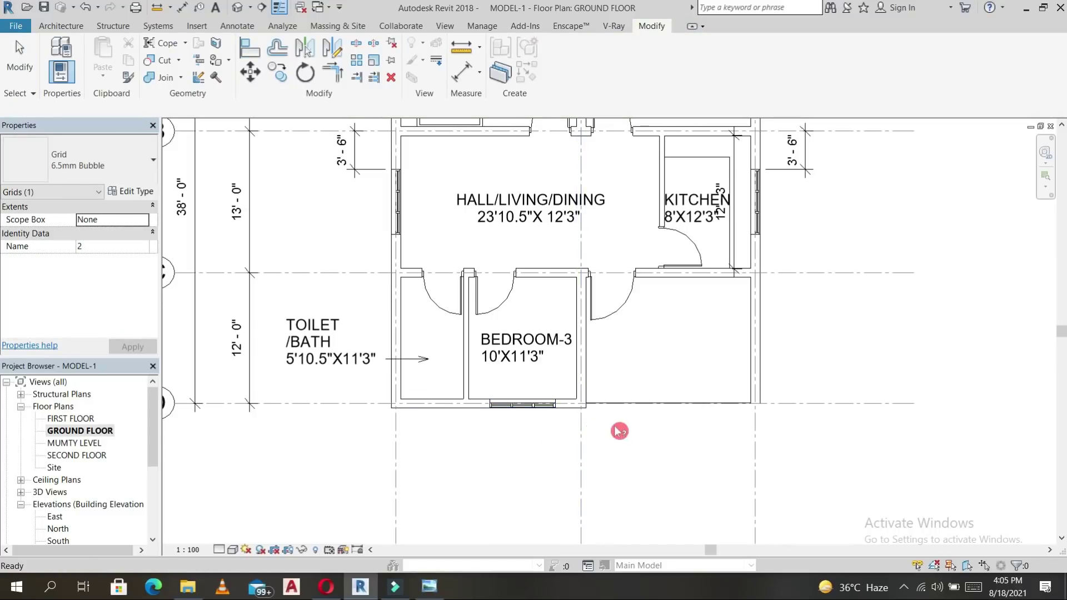
pyautogui.press('d')
pyautogui.press('i')
pyautogui.click(582, 441)
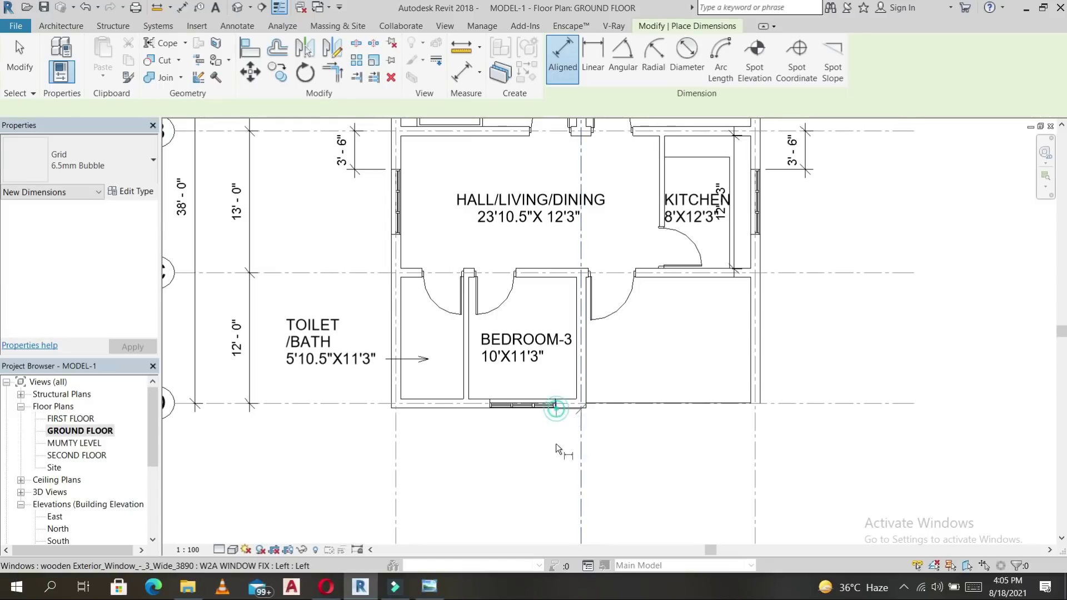
pyautogui.click(556, 457)
pyautogui.press('Escape')
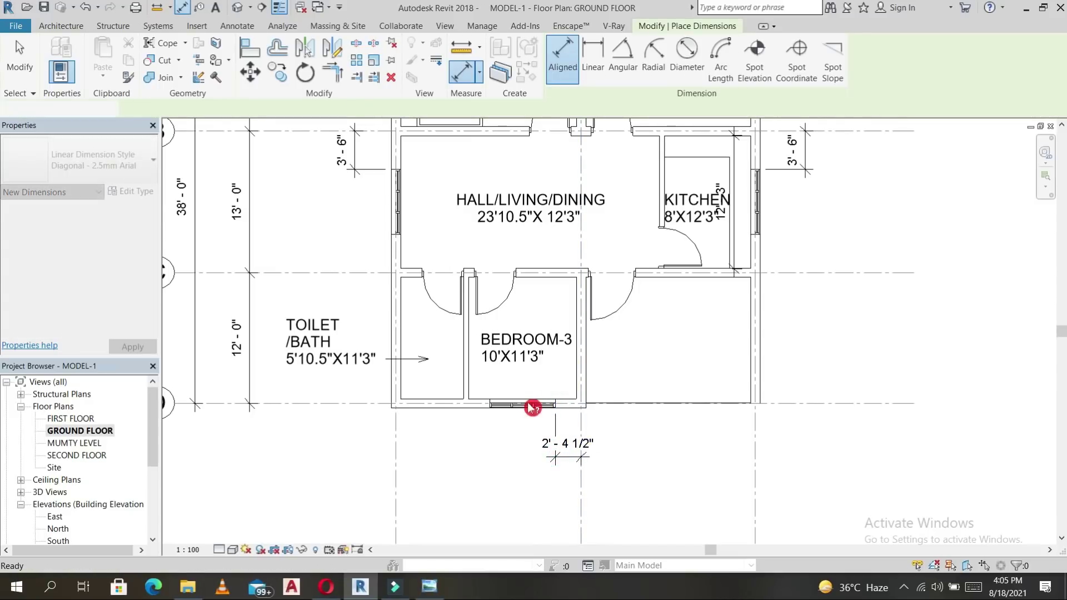
pyautogui.click(533, 408)
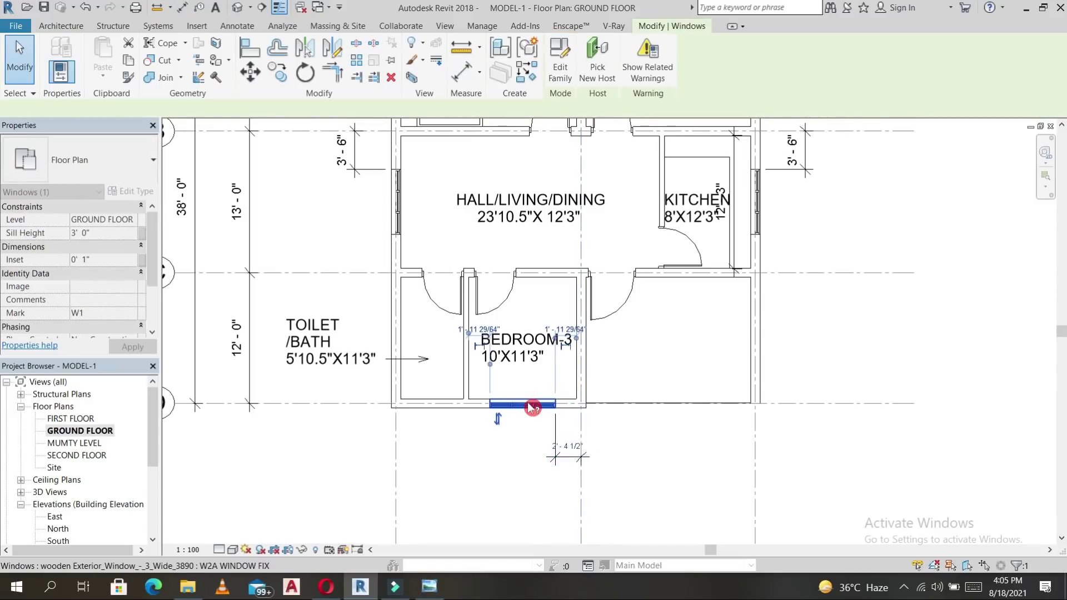
pyautogui.click(571, 440)
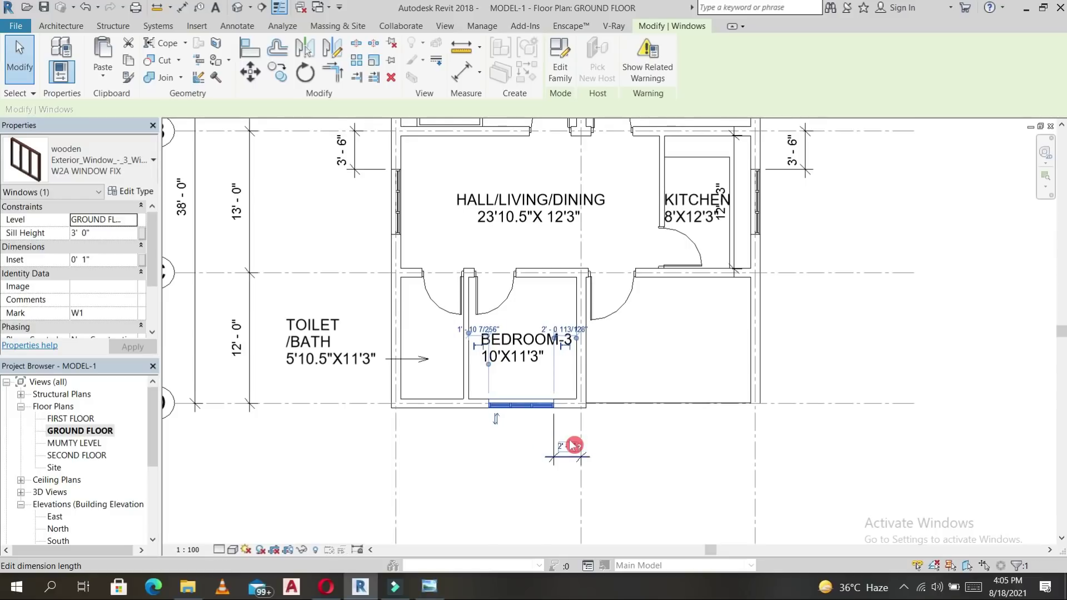
pyautogui.press('Return')
pyautogui.press('Escape')
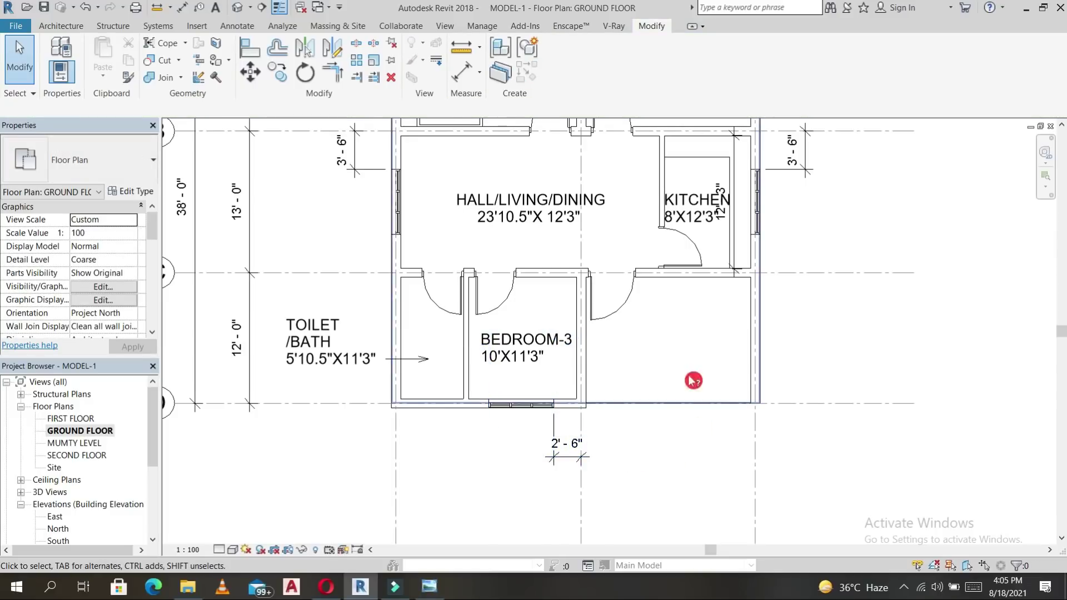
# Bring the whole floor plan back into view and start another aligned dimension (DI).
pyautogui.scroll(-2, 691, 377)
pyautogui.moveTo(652, 330); pyautogui.dragTo(680, 402, button='middle')
pyautogui.scroll(1, 685, 306)
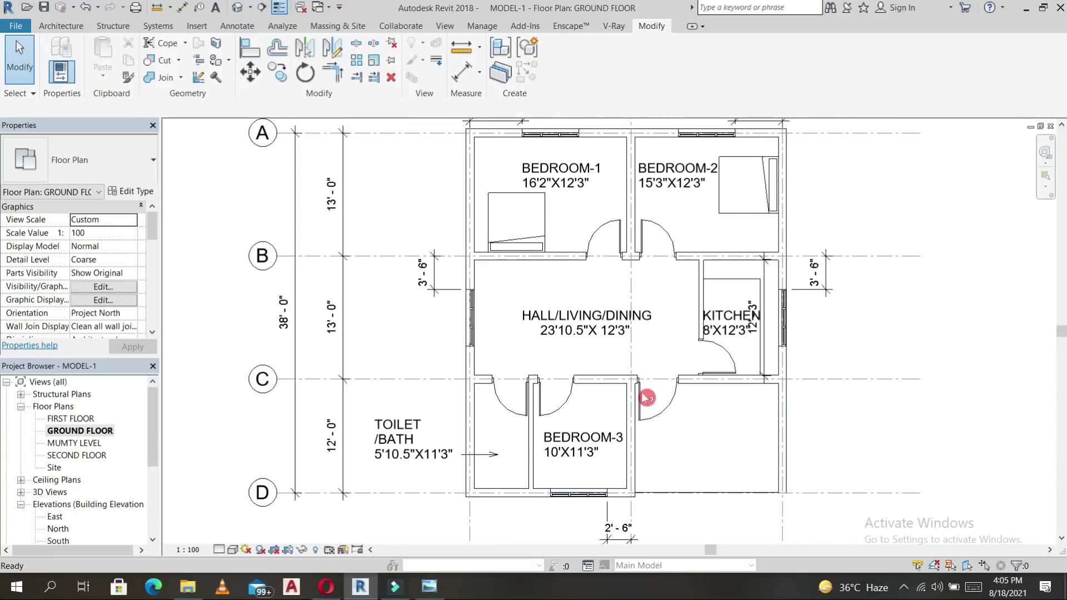
pyautogui.press('d')
pyautogui.press('i')
pyautogui.scroll(5, 634, 403)
# Dimension the door beside grid 2 and set its offset from grid 2 to 4 1/2".
pyautogui.click(619, 406)
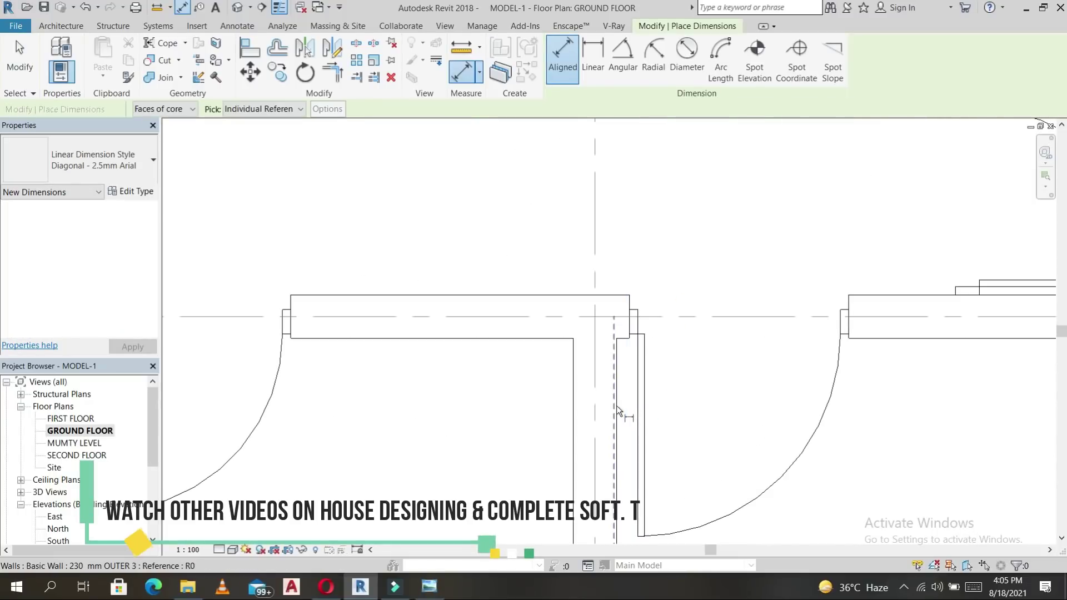
pyautogui.click(633, 381)
pyautogui.click(624, 238)
pyautogui.press('Escape')
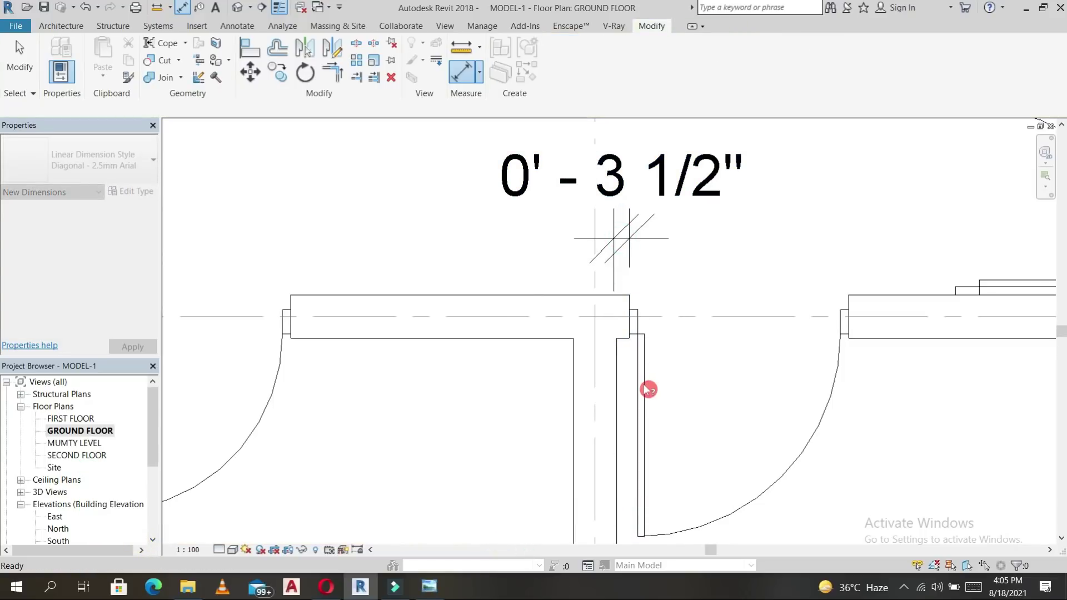
pyautogui.click(639, 382)
pyautogui.click(625, 209)
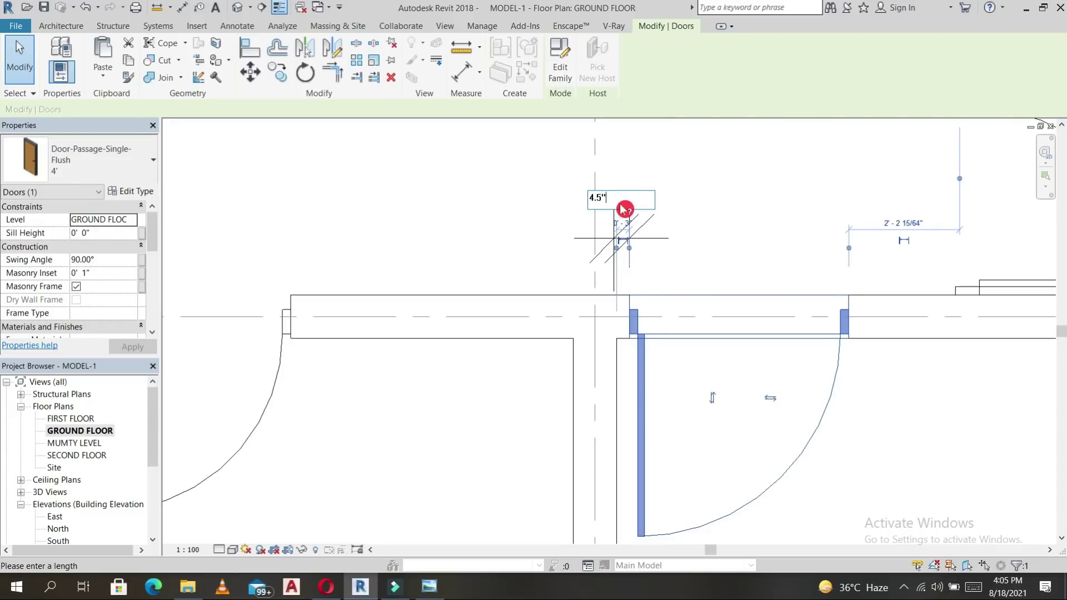
pyautogui.write('4.5"')
pyautogui.press('Return')
pyautogui.press('Escape')
# Recentre the full floor plan and start a new stair from GROUND FLOOR to FIRST FLOOR.
pyautogui.scroll(-2, 674, 239)
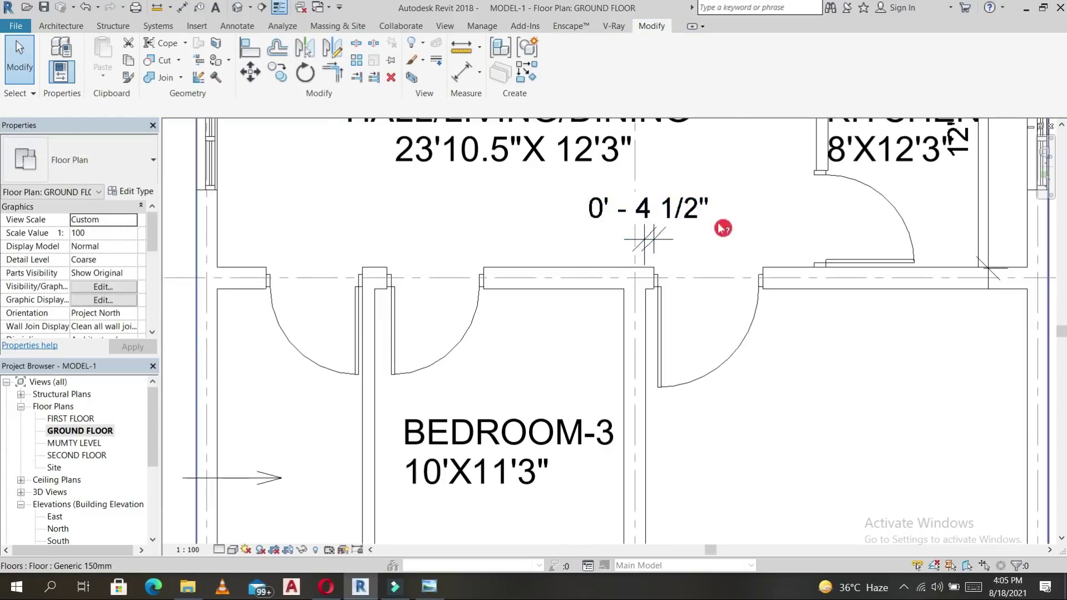
pyautogui.scroll(-2, 740, 231)
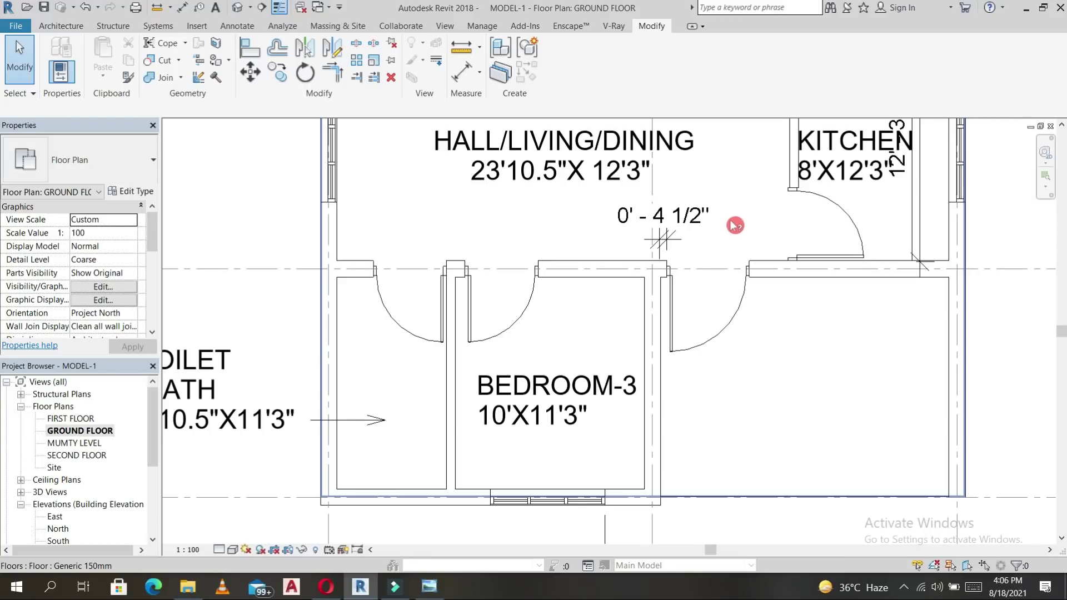
pyautogui.scroll(-1, 699, 332)
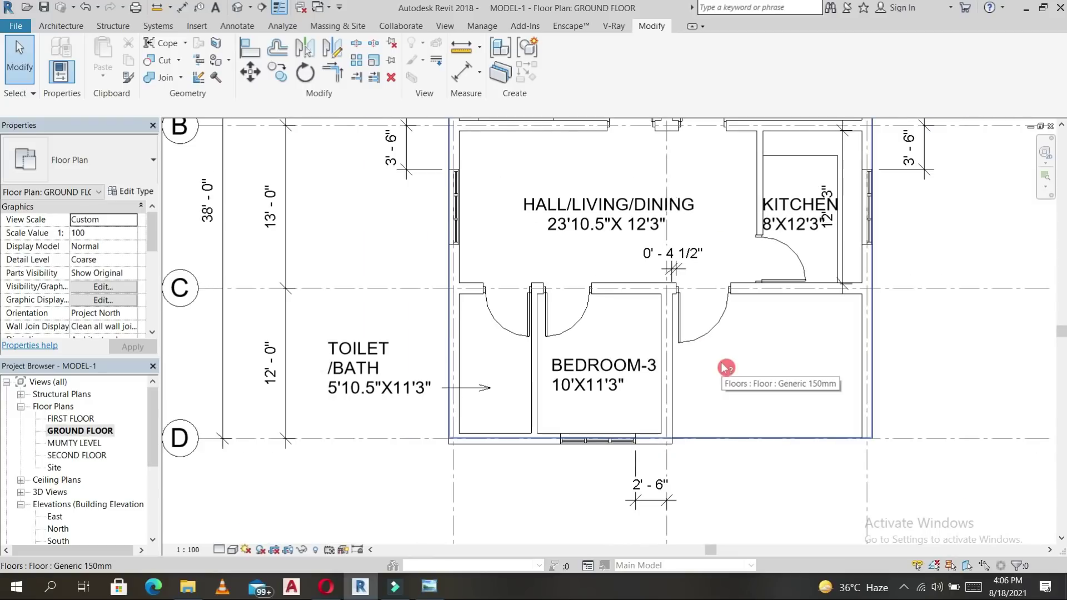
pyautogui.scroll(-1, 736, 355)
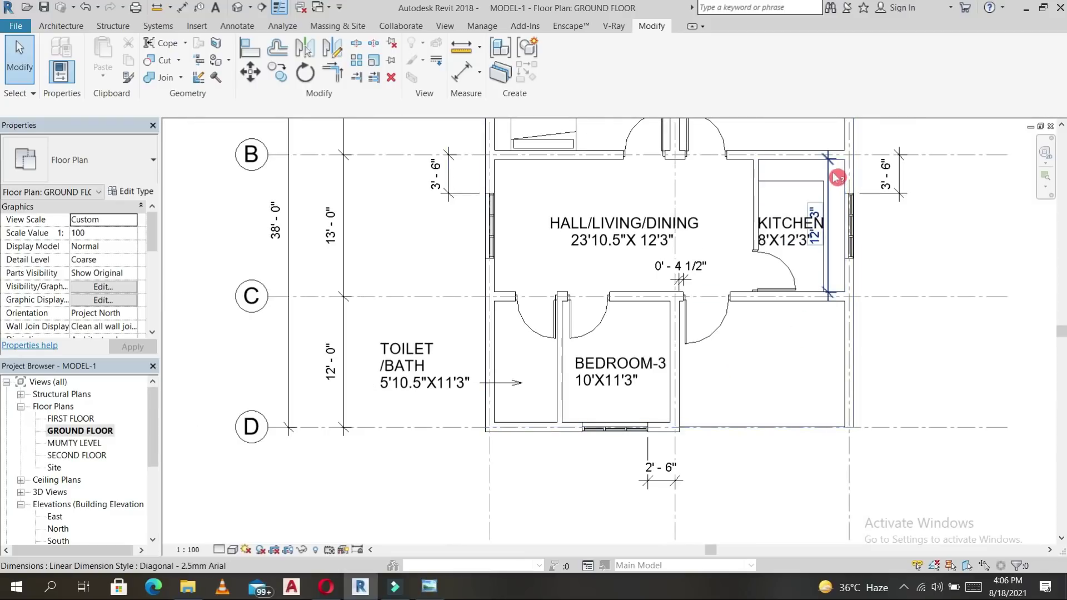
pyautogui.scroll(-2, 695, 270)
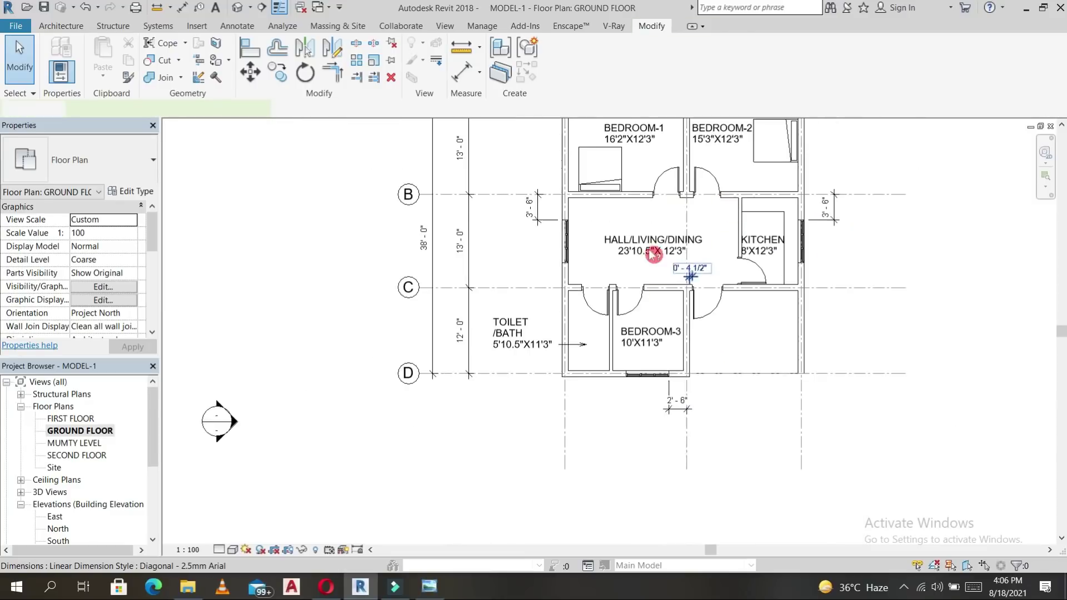
pyautogui.moveTo(786, 293); pyautogui.dragTo(703, 361, button='middle')
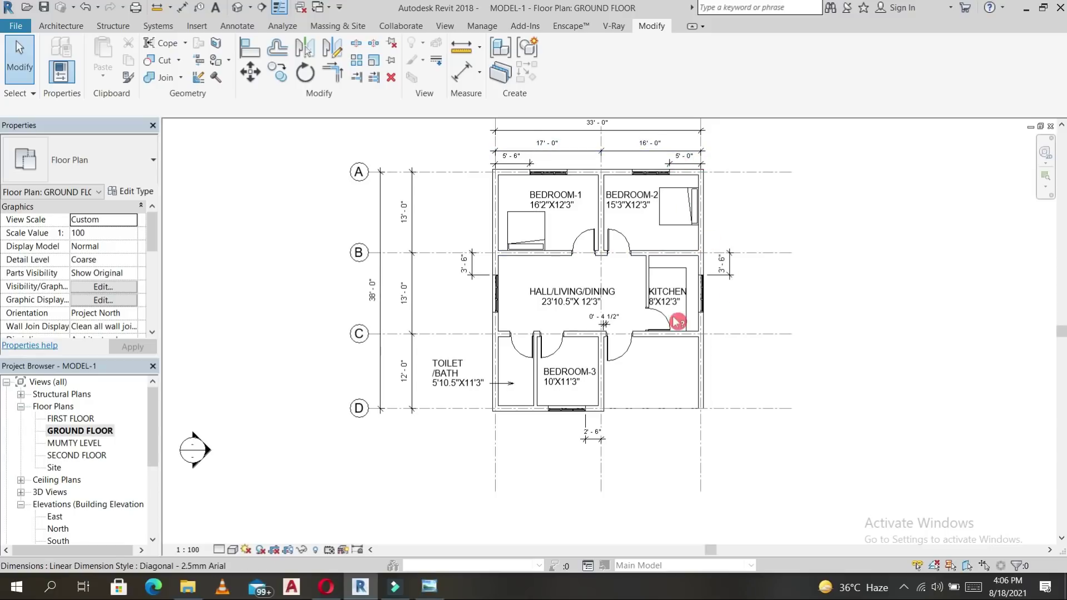
pyautogui.moveTo(552, 332); pyautogui.dragTo(534, 339, button='middle')
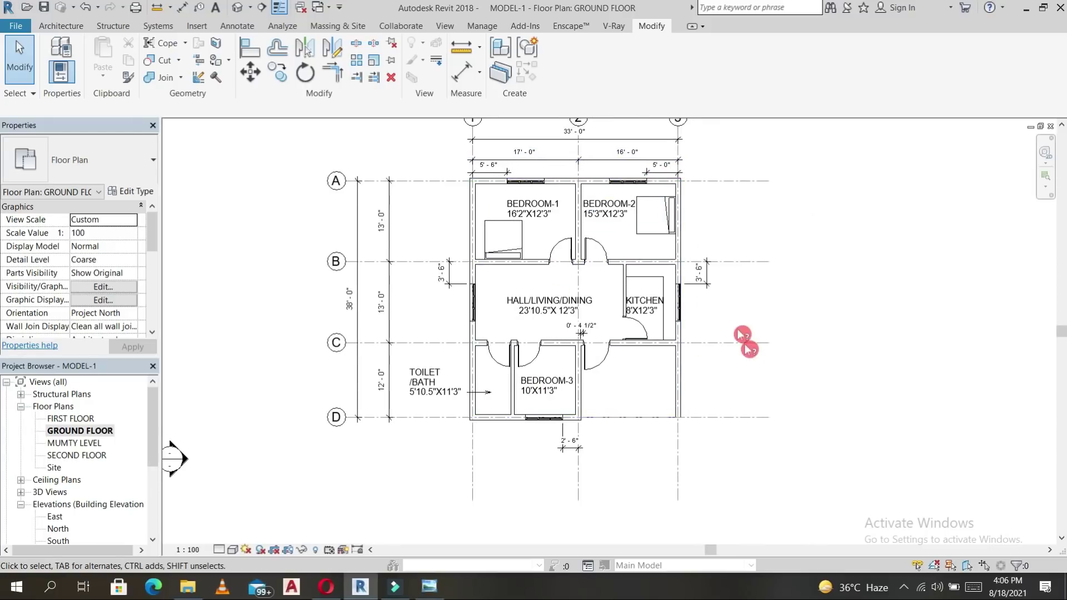
pyautogui.moveTo(654, 300); pyautogui.dragTo(631, 255, button='middle')
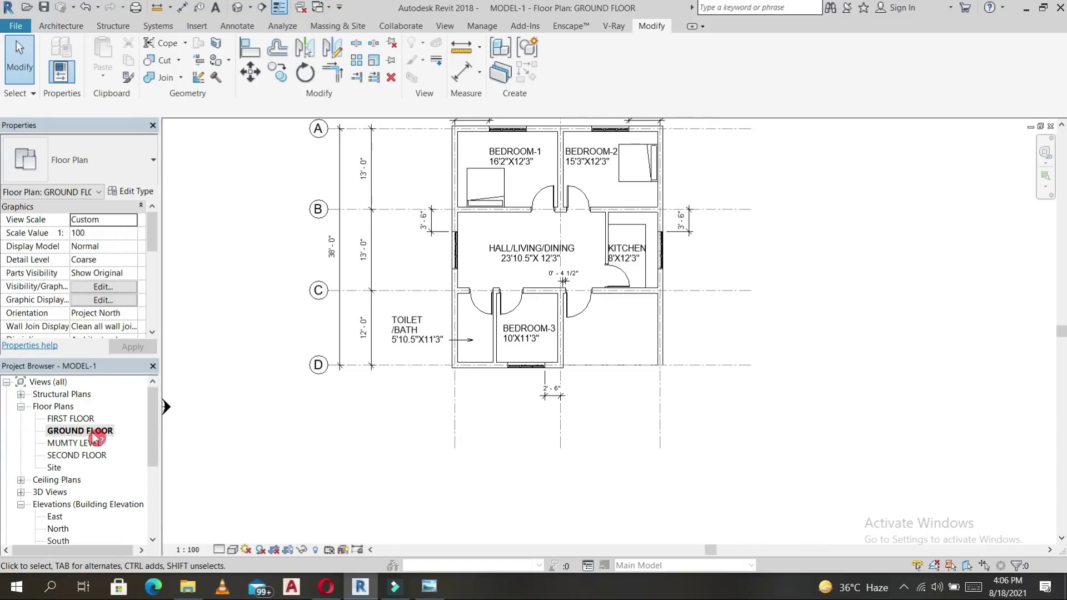
pyautogui.moveTo(853, 236); pyautogui.dragTo(846, 254, button='middle')
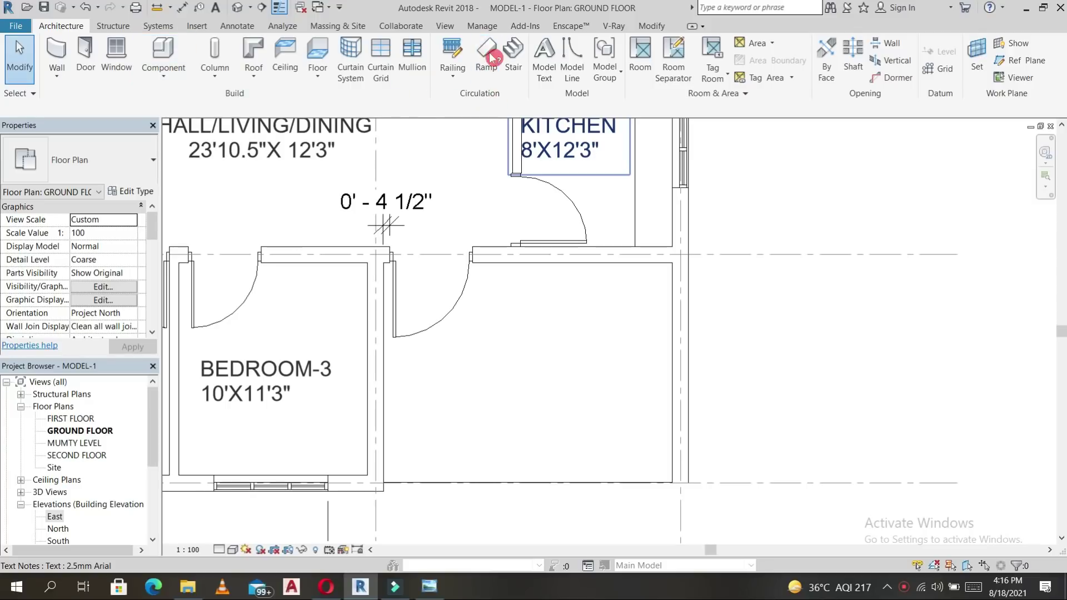
pyautogui.click(517, 56)
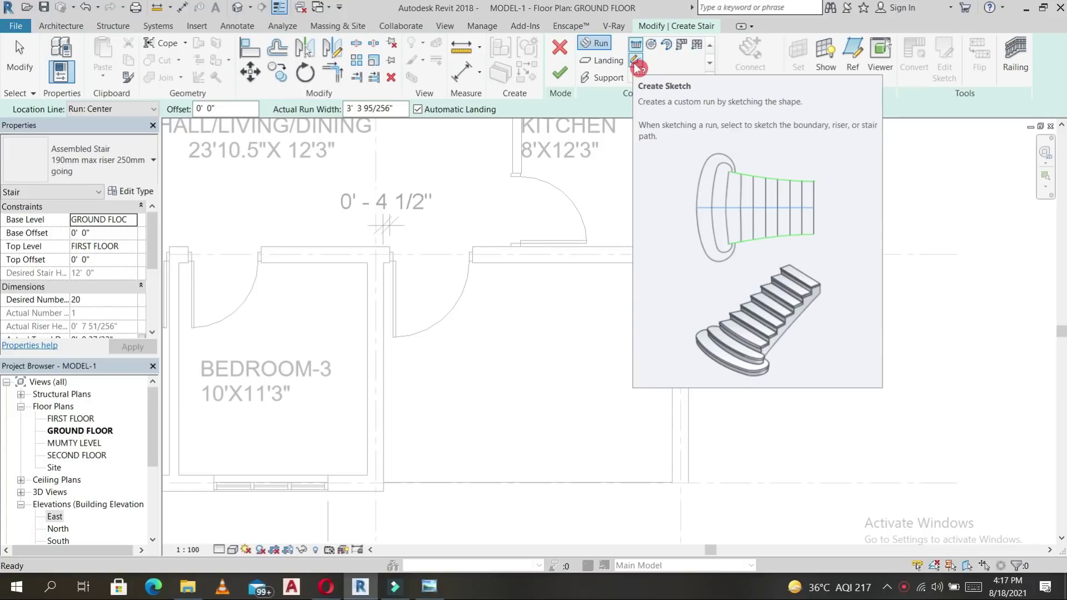
# Choose Create Sketch so the stair run is drawn from boundary, riser and path lines.
pyautogui.click(637, 62)
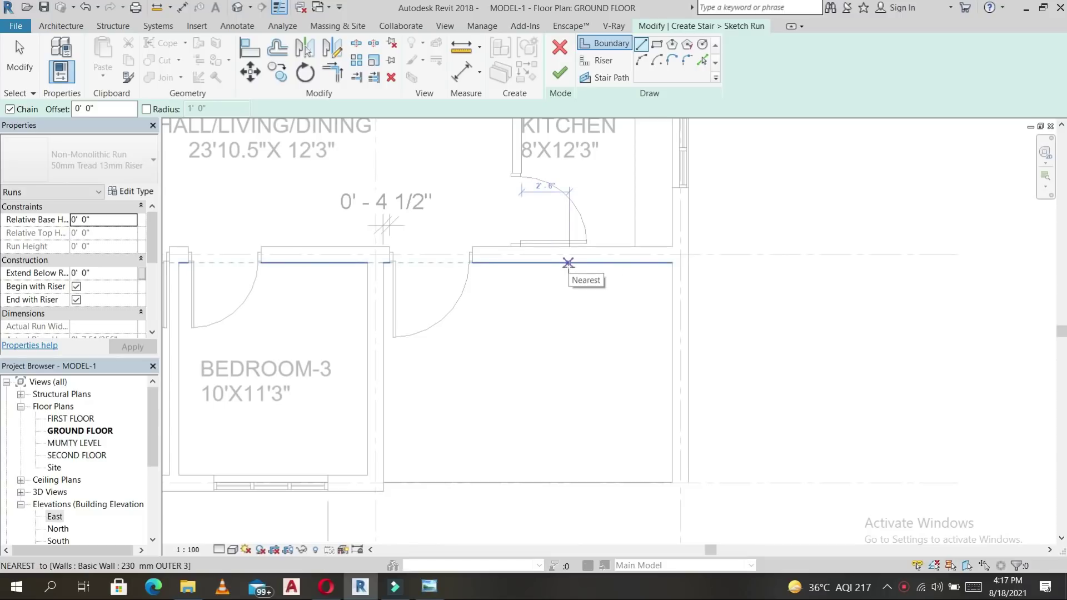
# Draw the outer stair boundary as a 20' line along the top wall and a line down the right wall.
pyautogui.click(673, 262)
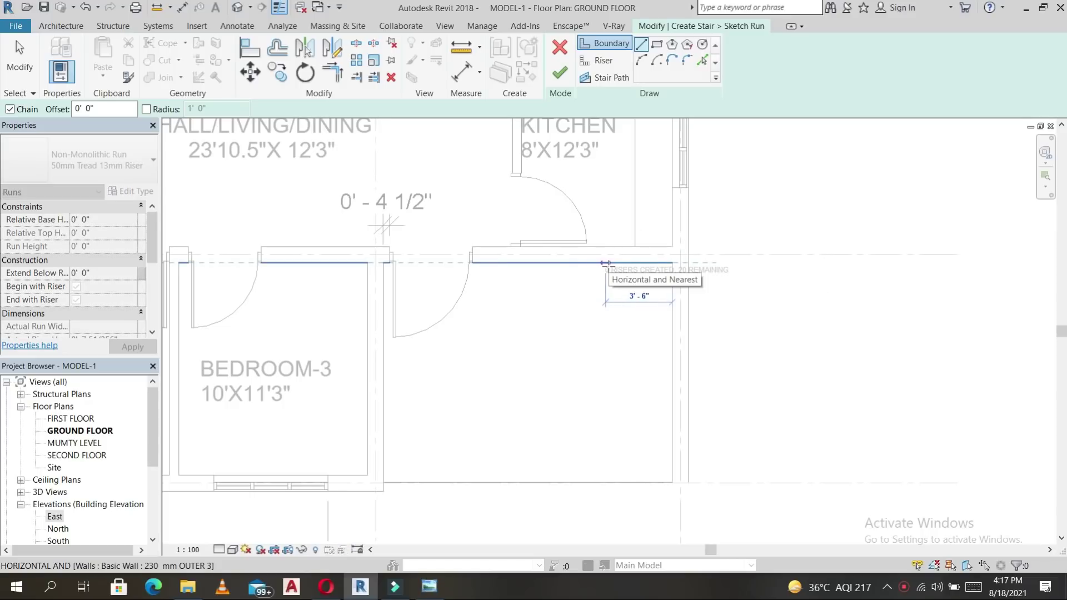
pyautogui.click(606, 263)
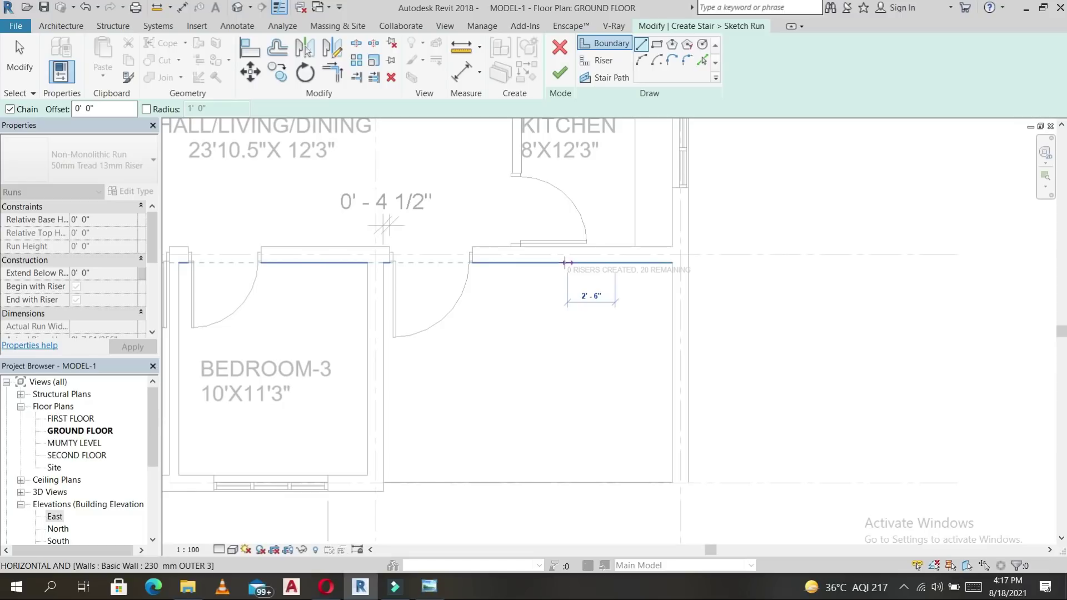
pyautogui.write('20')
pyautogui.press('Return')
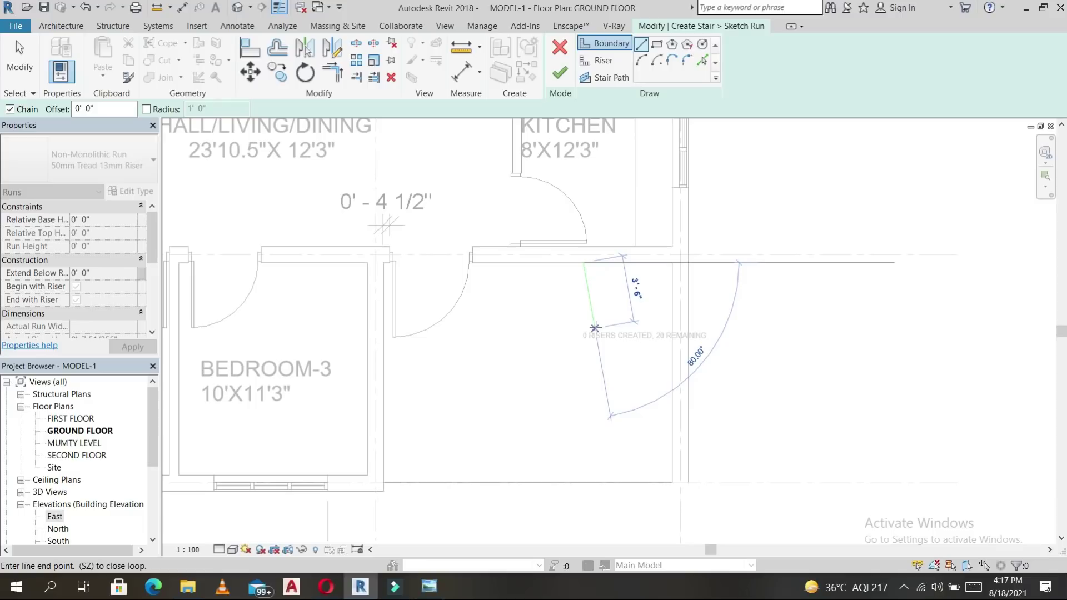
pyautogui.click(672, 263)
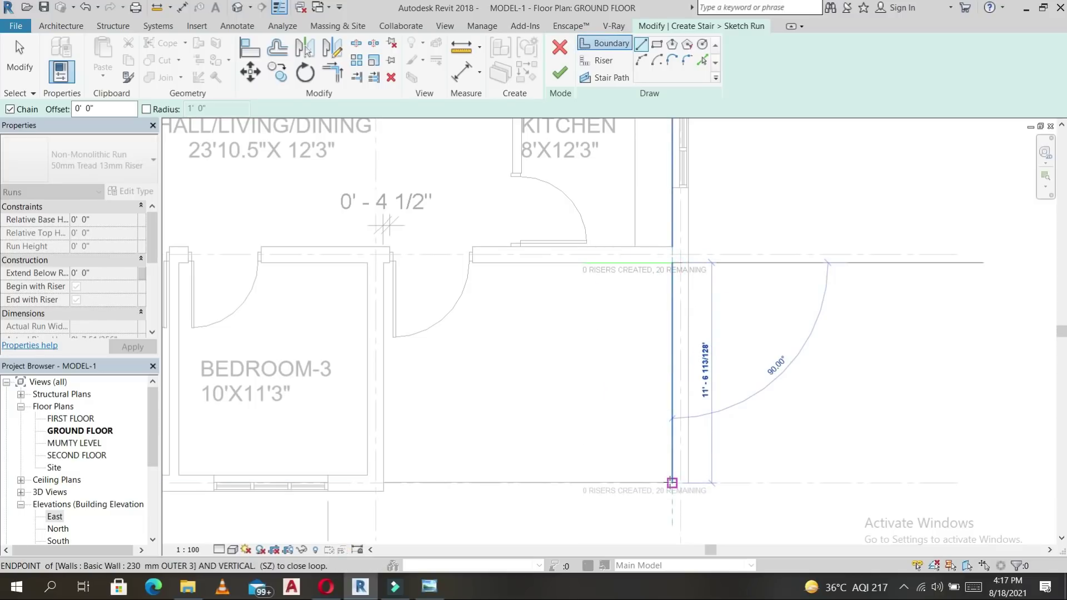
pyautogui.click(673, 483)
pyautogui.press('Escape')
pyautogui.press('Escape')
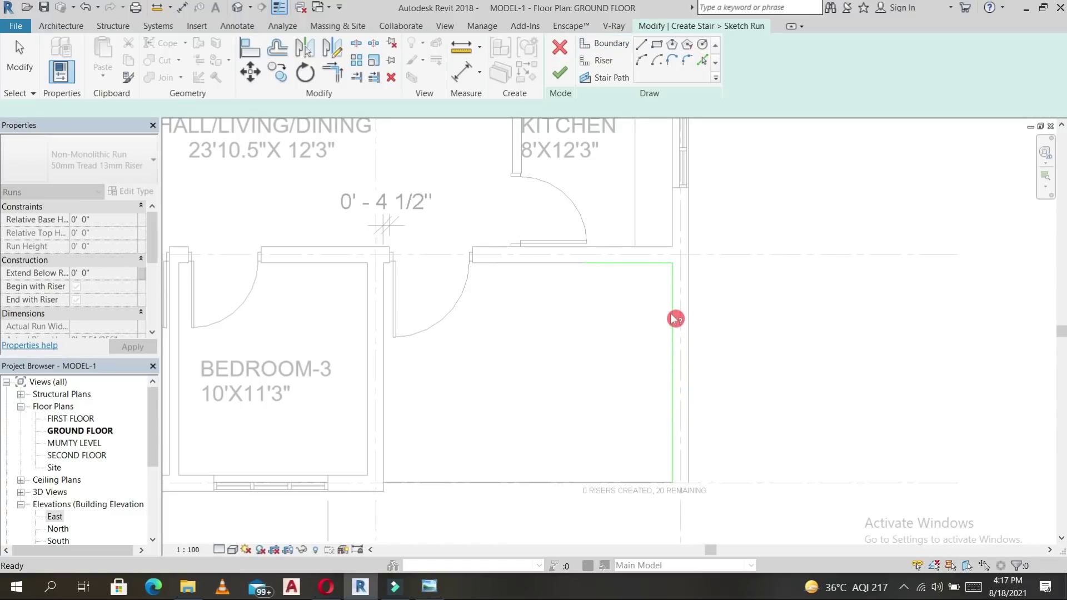
# Offset the right boundary line 3' inward to create the inner boundary line.
pyautogui.click(674, 318)
pyautogui.press('o')
pyautogui.press('f')
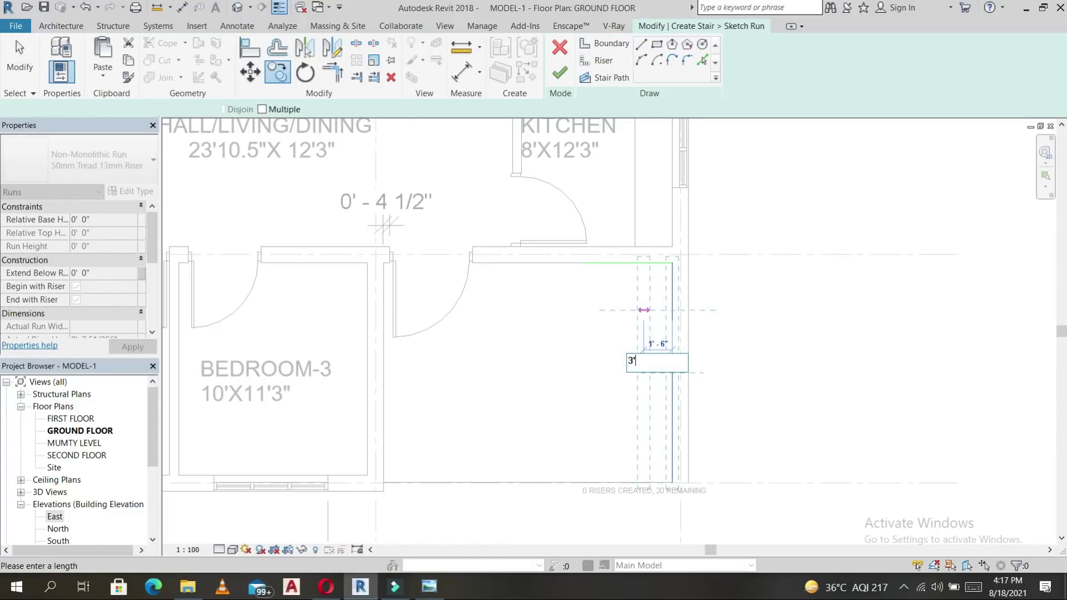
pyautogui.press('Return')
pyautogui.press('Escape')
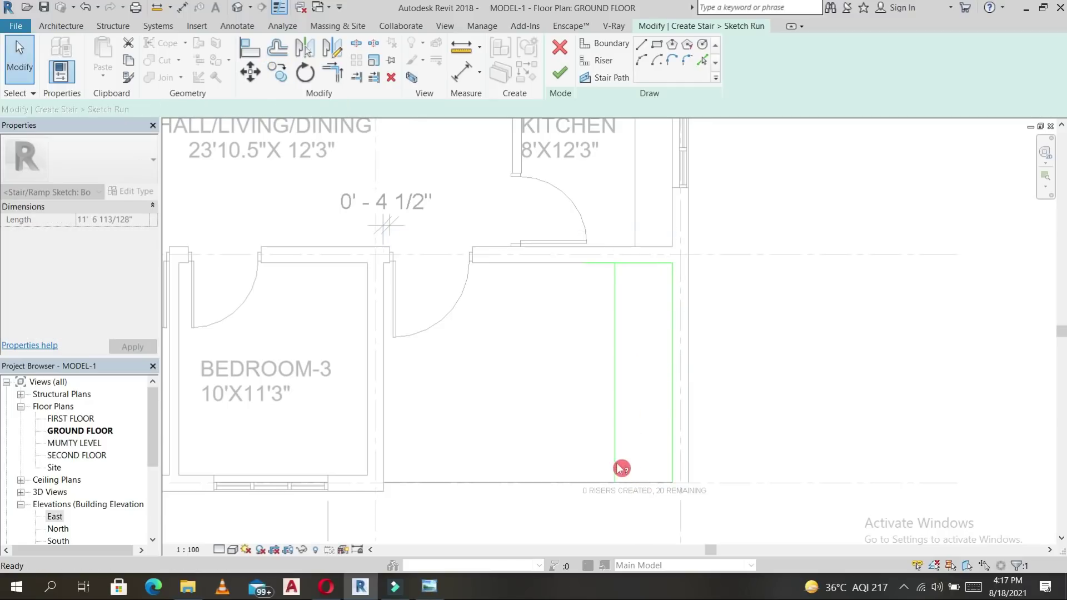
pyautogui.click(617, 464)
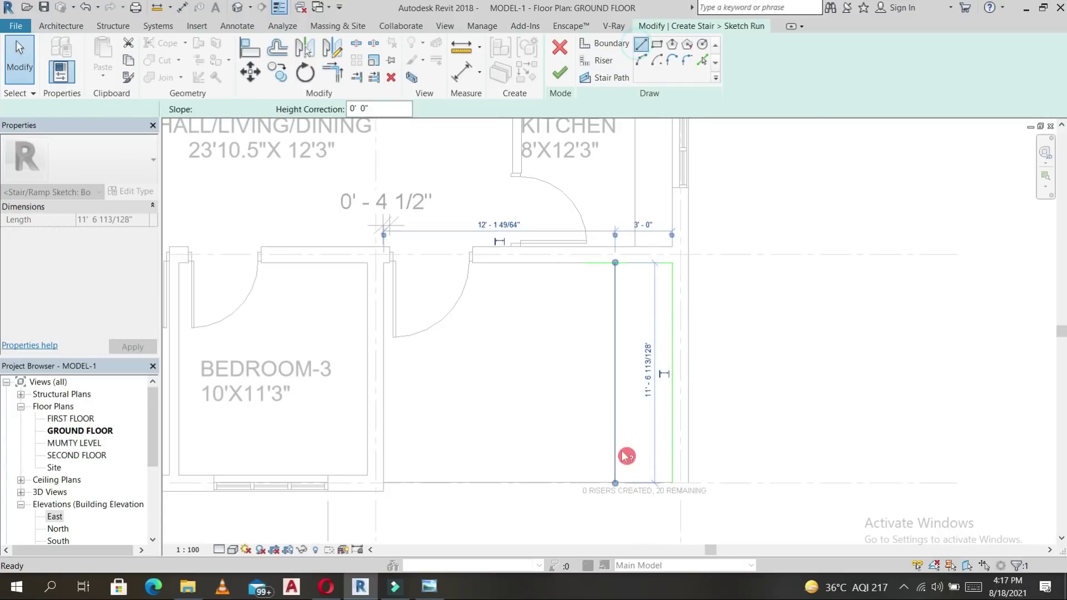
pyautogui.press('Escape')
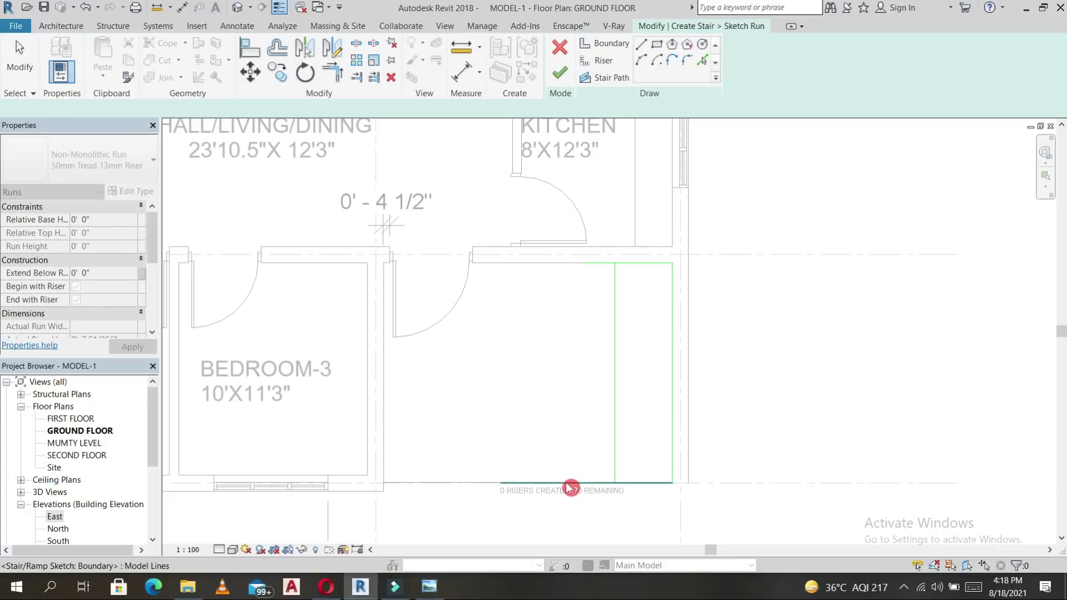
# Copy the bottom boundary line 3' upward and trim it into a corner with the inner line.
pyautogui.click(573, 483)
pyautogui.press('c')
pyautogui.press('c')
pyautogui.click(569, 483)
pyautogui.write('3')
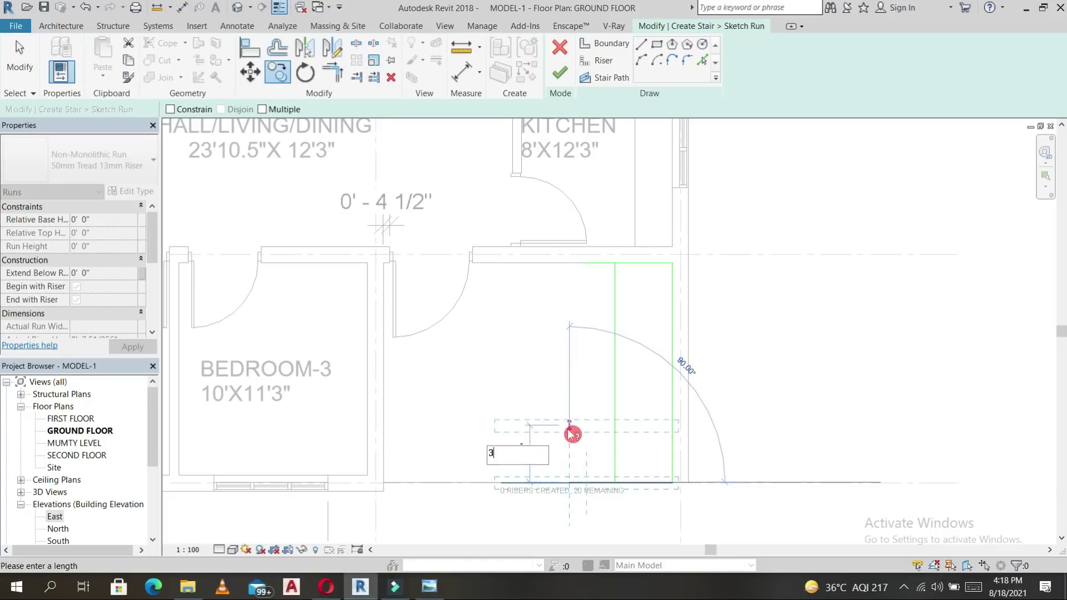
pyautogui.press('Return')
pyautogui.click(608, 438)
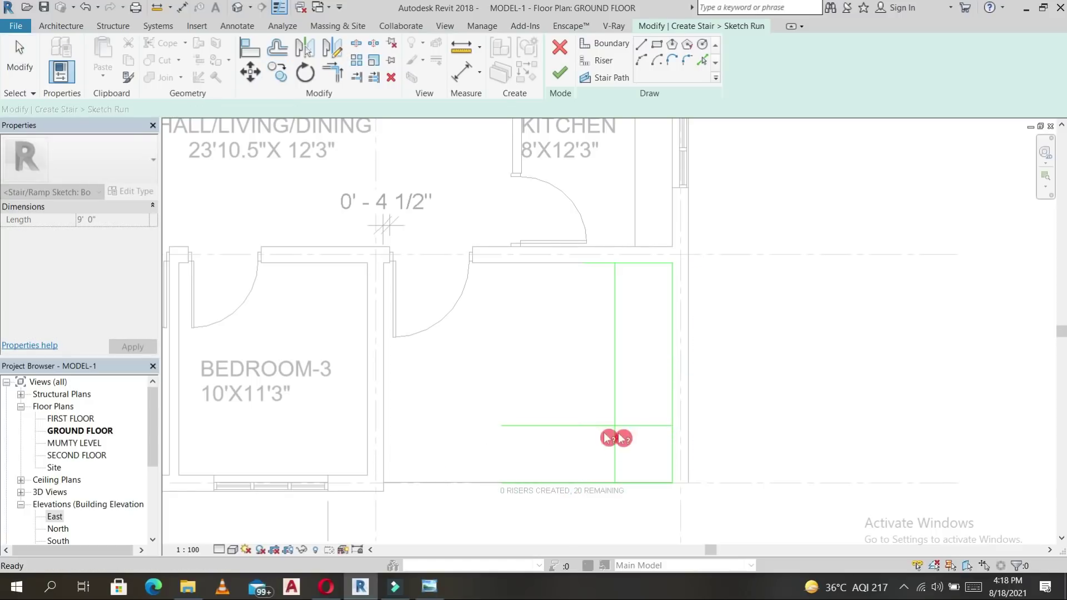
pyautogui.press('t')
pyautogui.press('r')
pyautogui.click(614, 404)
pyautogui.click(593, 426)
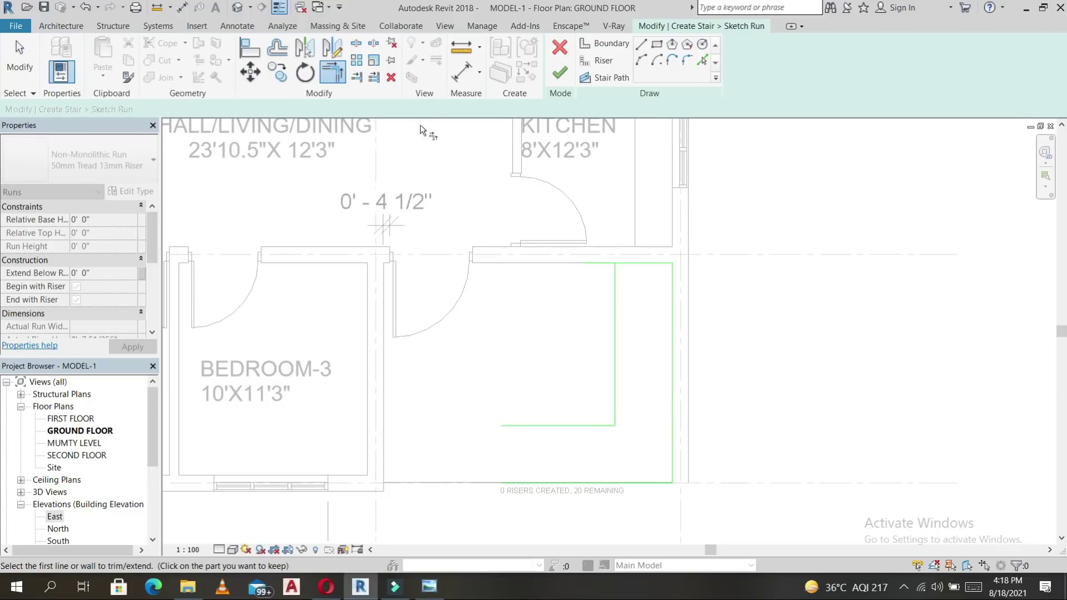
# Copy the top boundary line 3' downward.
pyautogui.press('Escape')
pyautogui.click(642, 264)
pyautogui.press('c')
pyautogui.press('o')
pyautogui.click(643, 264)
pyautogui.click(647, 297)
pyautogui.write("3'")
pyautogui.press('Return')
pyautogui.scroll(3, 627, 294)
# Trim and shorten the copied top line into a corner, closing the U-shaped inner boundary.
pyautogui.press('t')
pyautogui.press('r')
pyautogui.click(349, 82)
pyautogui.click(625, 322)
pyautogui.click(717, 324)
pyautogui.moveTo(720, 317); pyautogui.dragTo(565, 318)
pyautogui.click(637, 356)
pyautogui.press('t')
pyautogui.press('r')
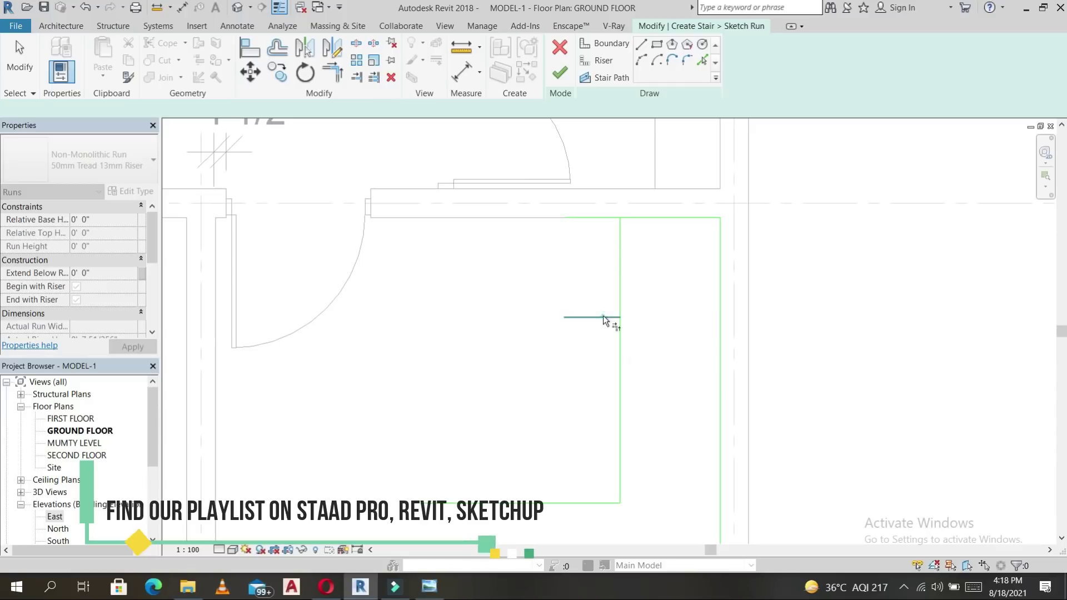
pyautogui.click(620, 347)
pyautogui.scroll(-2, 619, 346)
pyautogui.moveTo(672, 353); pyautogui.dragTo(631, 305, button='middle')
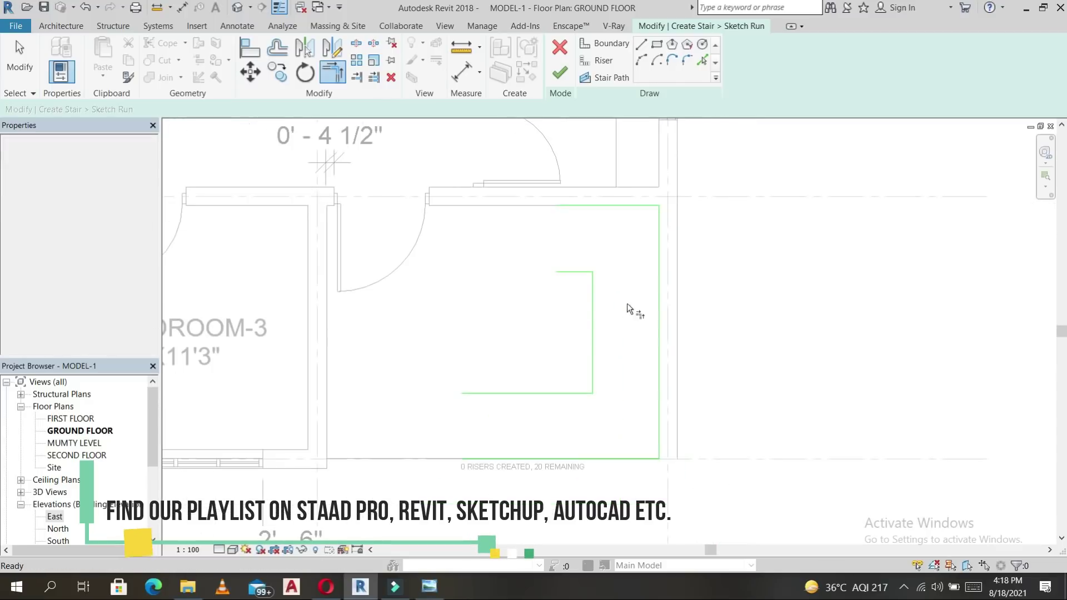
pyautogui.click(598, 68)
# Draw the first riser line from the inner boundary corner up to the top wall.
pyautogui.click(584, 410)
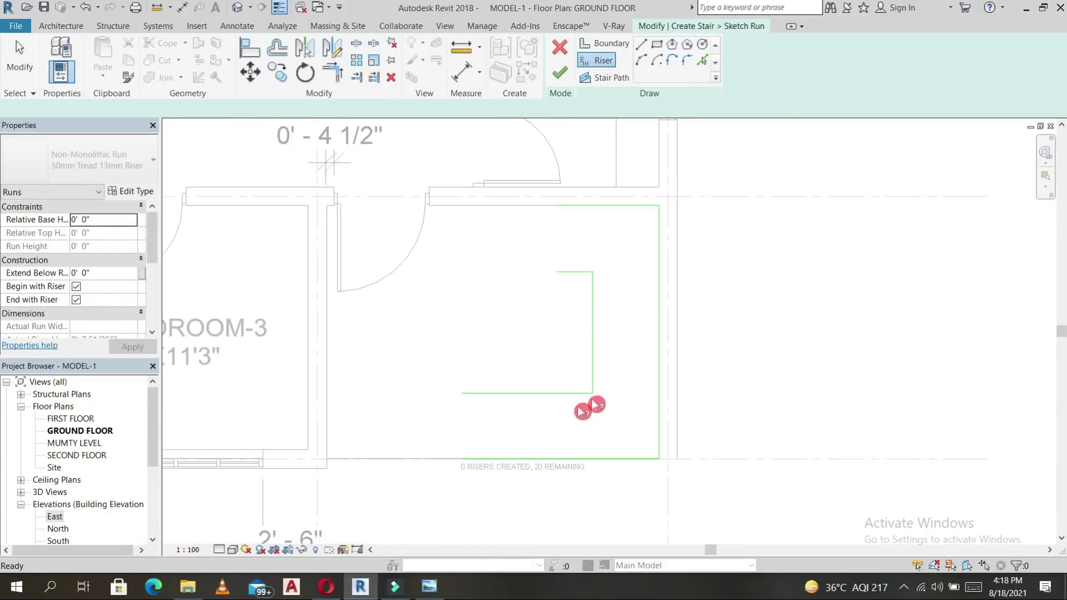
pyautogui.click(644, 49)
pyautogui.click(556, 272)
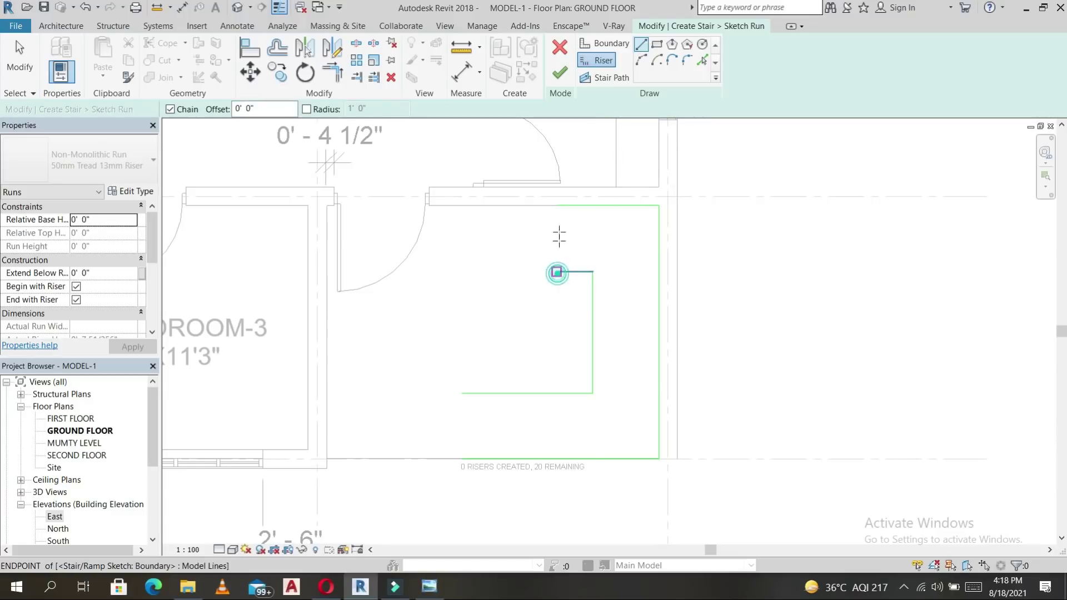
pyautogui.click(557, 206)
pyautogui.press('Escape')
pyautogui.press('Escape')
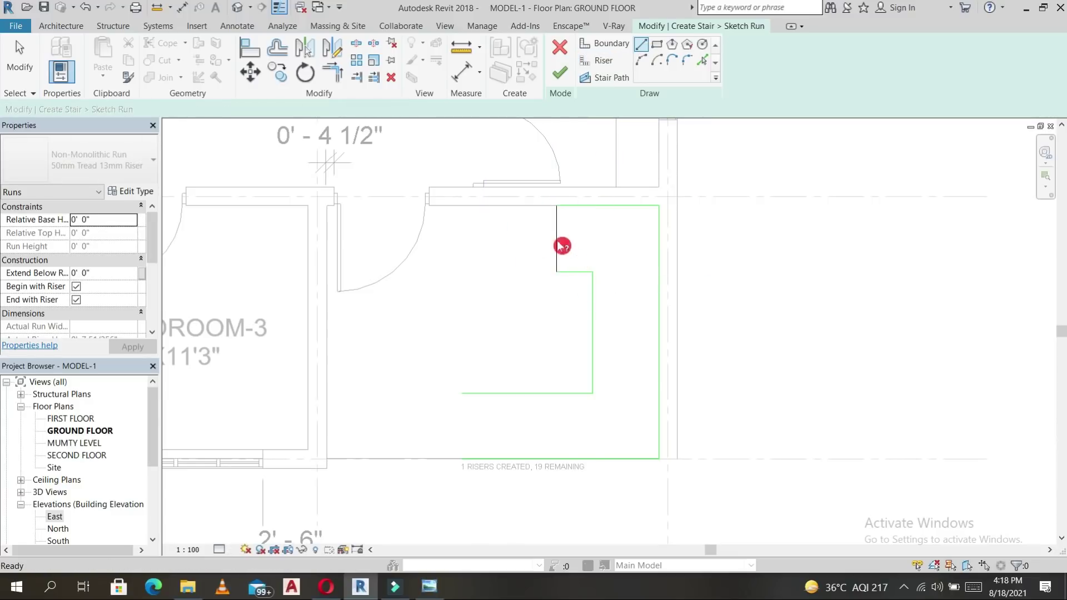
# Copy the first riser twice to the right at 10" spacing.
pyautogui.click(556, 247)
pyautogui.press('Escape')
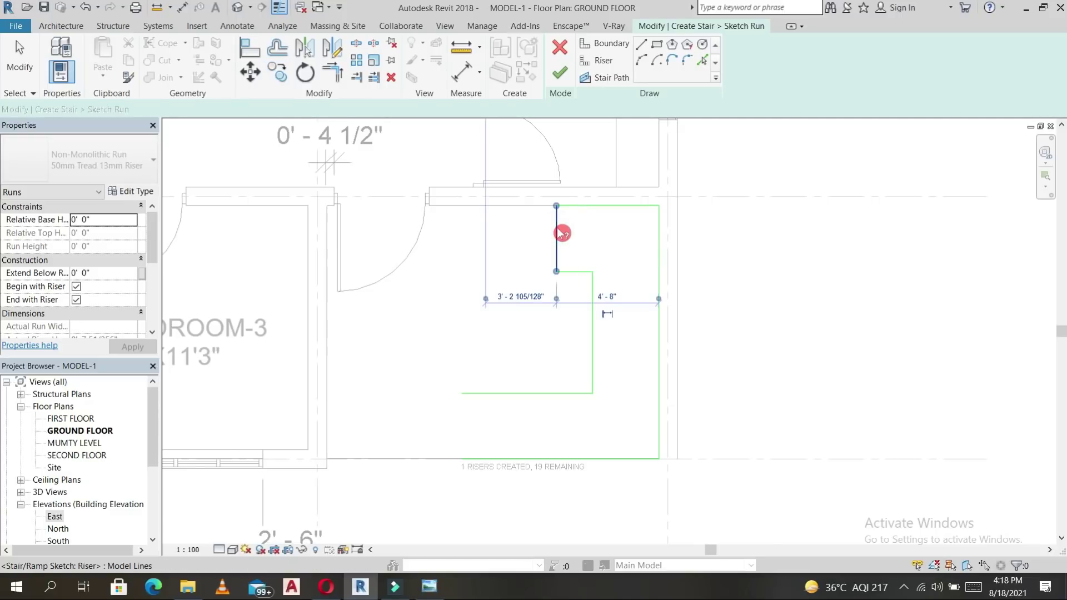
pyautogui.click(285, 74)
pyautogui.click(557, 239)
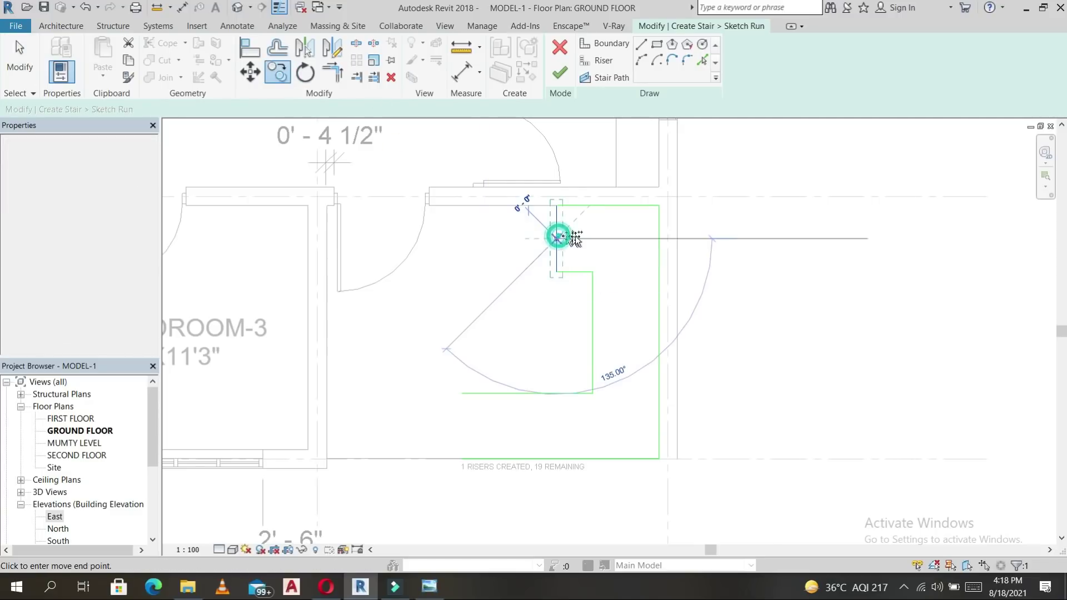
pyautogui.write('10')
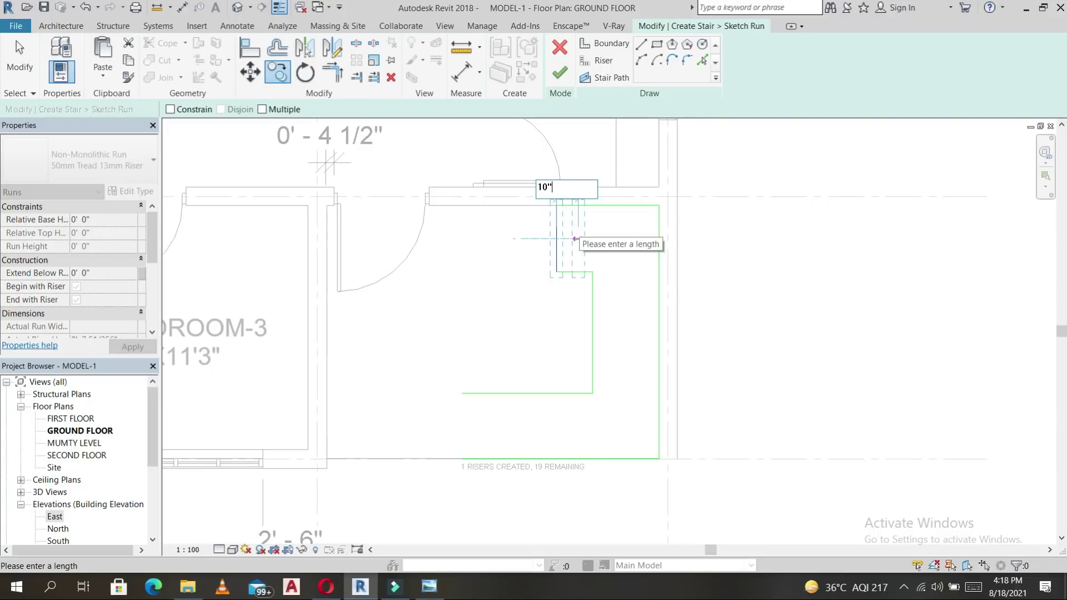
pyautogui.write('"')
pyautogui.press('Return')
pyautogui.click(280, 74)
pyautogui.click(167, 111)
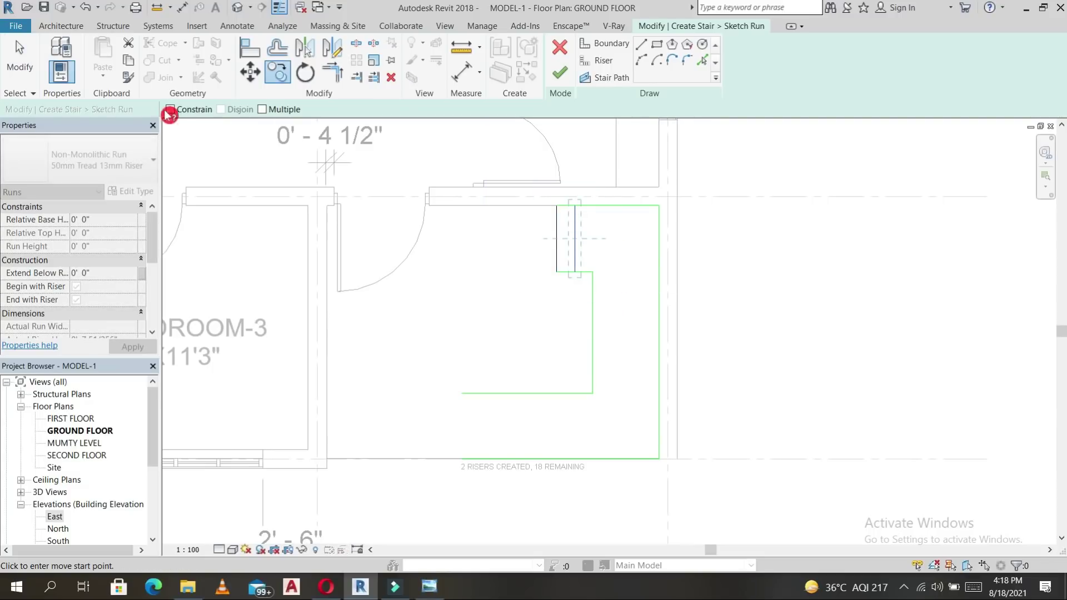
pyautogui.click(575, 238)
pyautogui.write('1')
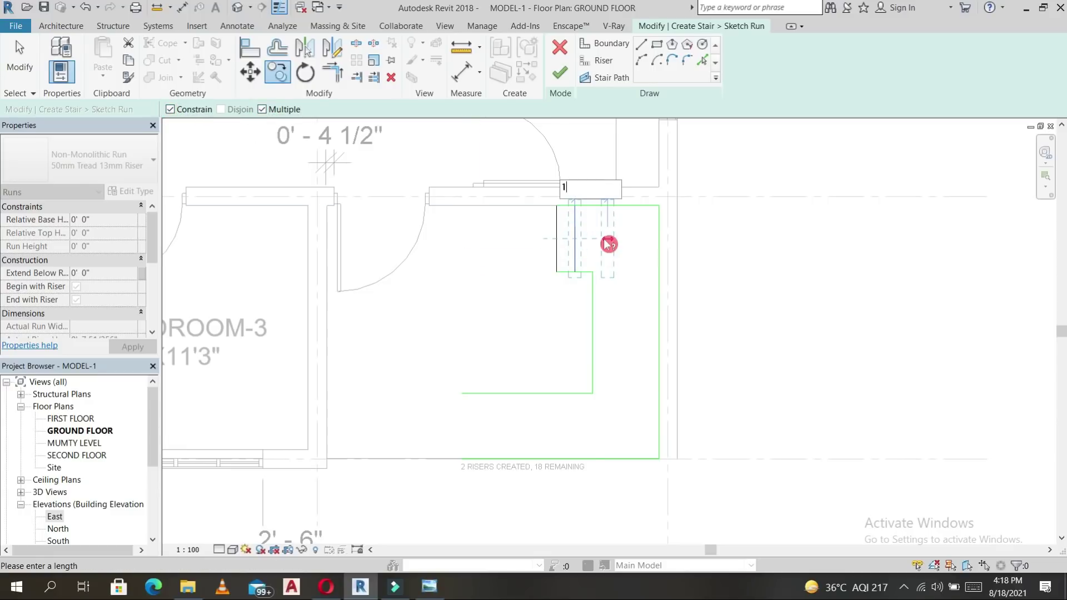
pyautogui.press('BackSpace')
pyautogui.write('10"')
pyautogui.press('Return')
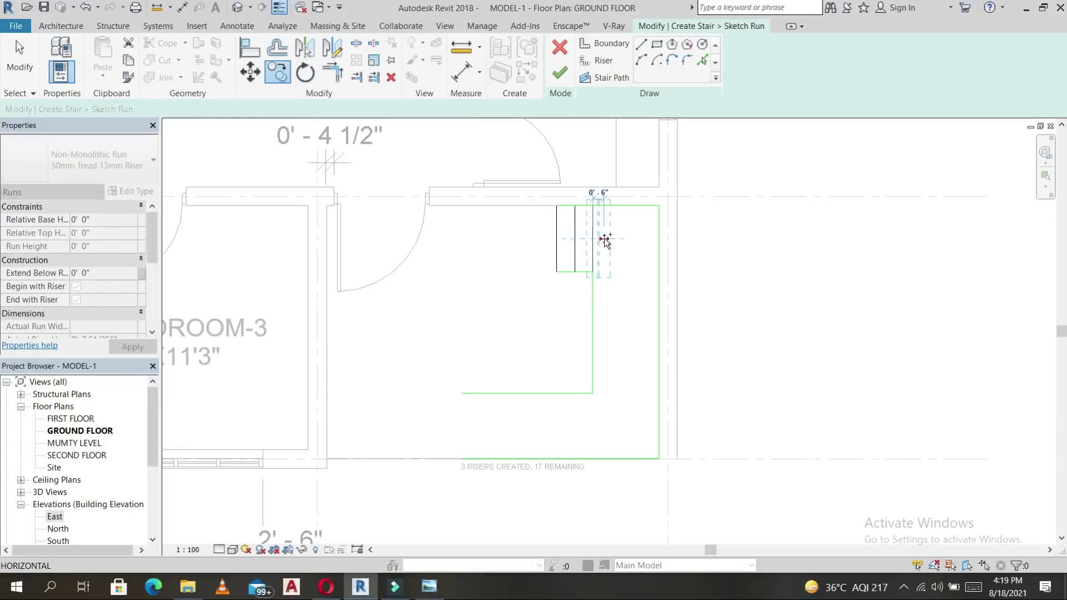
# Draw another riser line starting at the inner boundary corner.
pyautogui.click(597, 259)
pyautogui.press('c')
pyautogui.press('o')
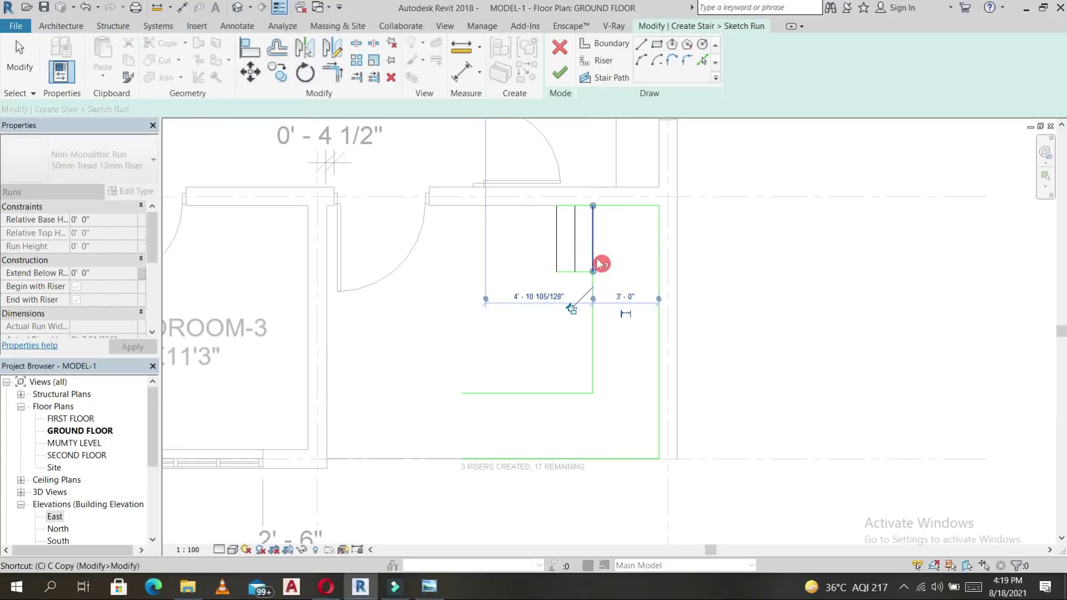
pyautogui.click(645, 46)
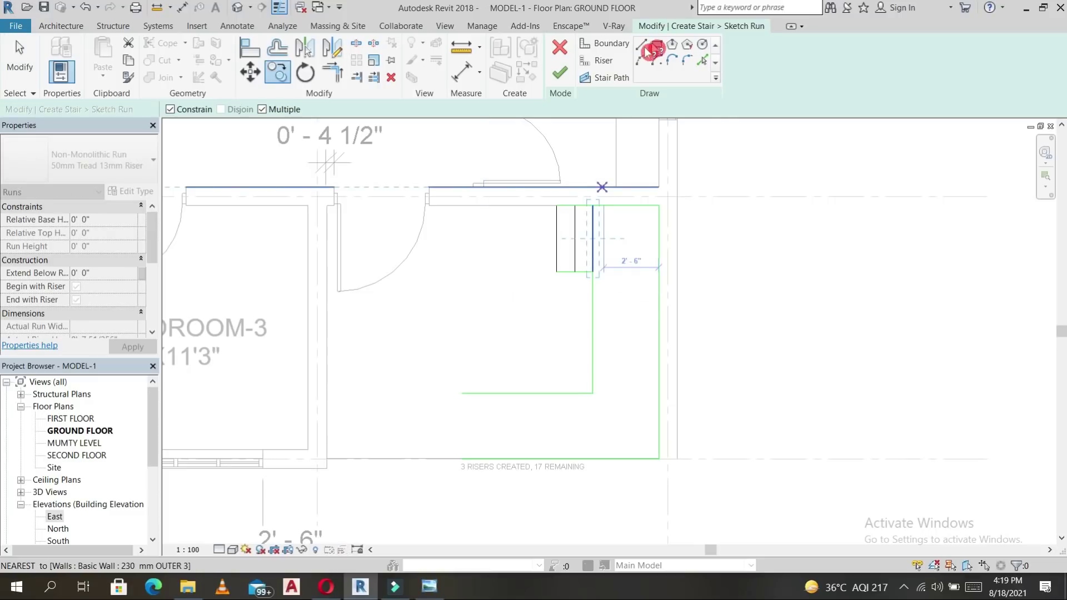
pyautogui.click(600, 64)
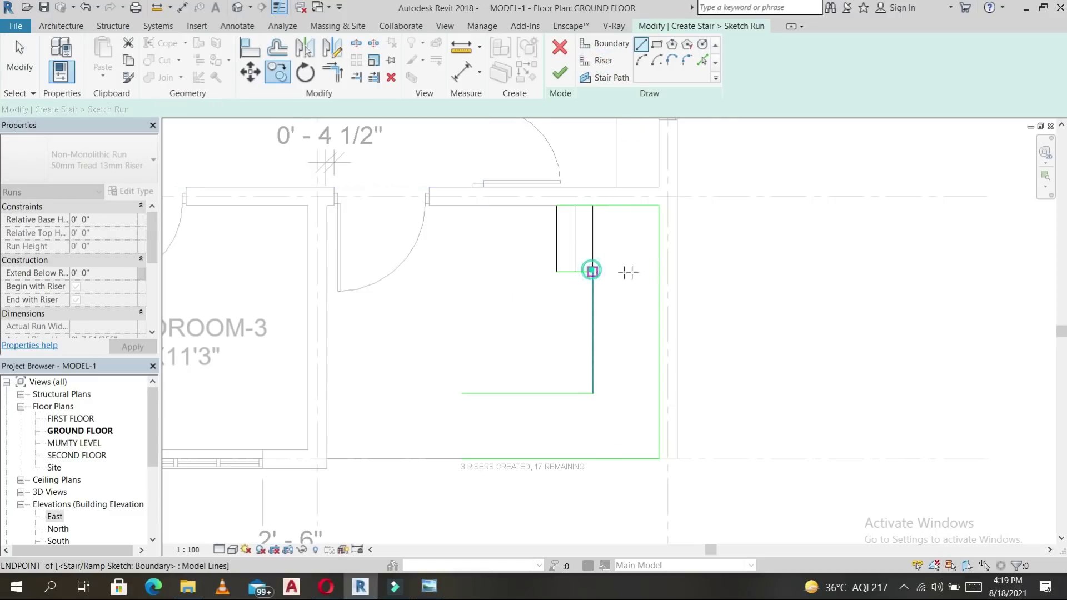
pyautogui.click(593, 271)
pyautogui.press('Escape')
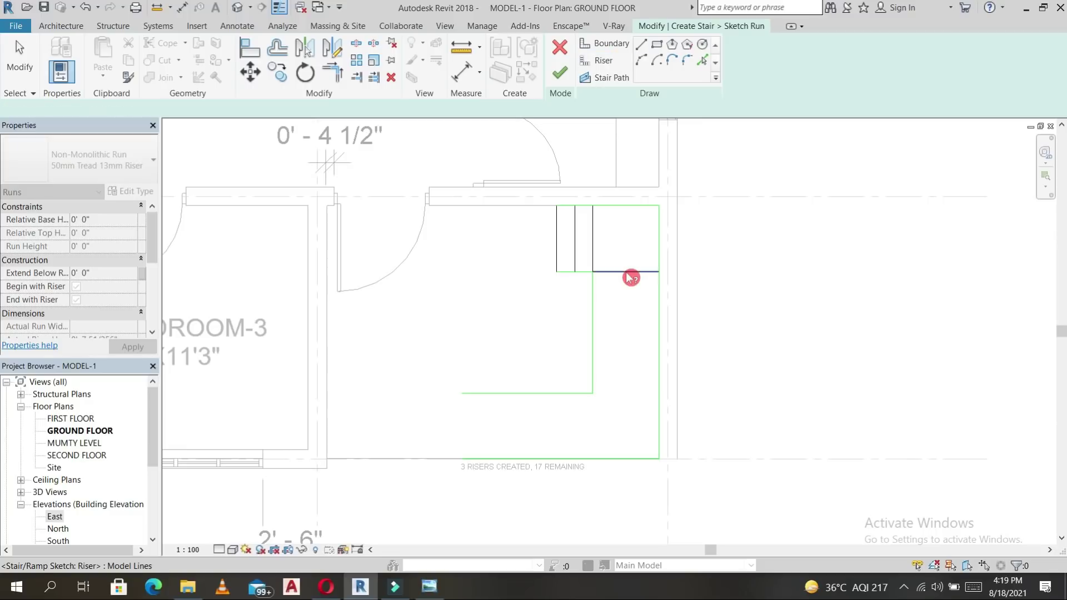
pyautogui.click(627, 272)
pyautogui.press('Escape')
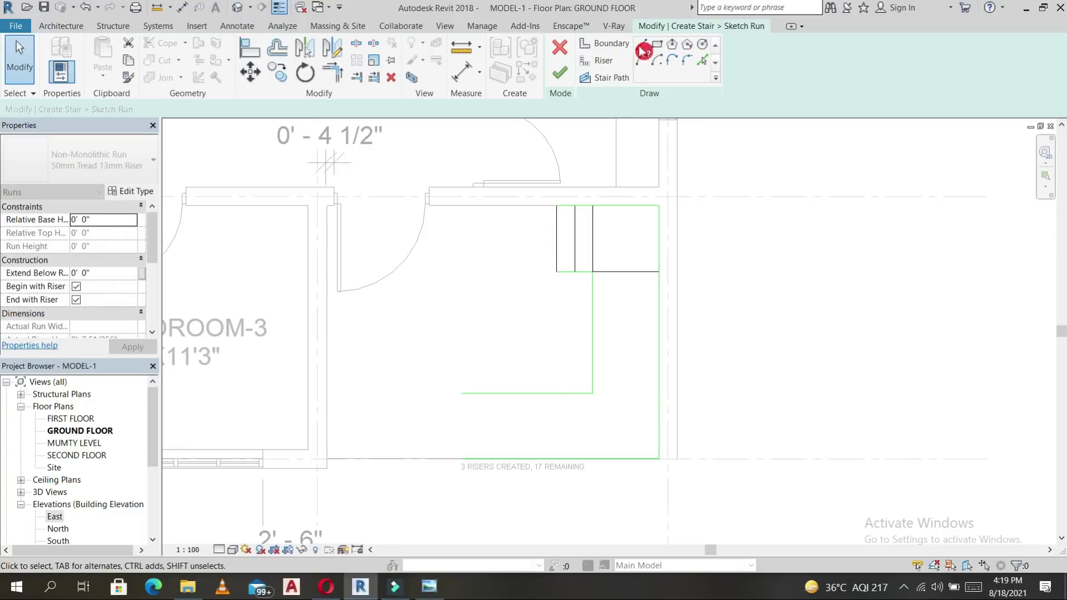
# Add a riser with Pick Lines at a 0'10" offset, deleting an unwanted offset line.
pyautogui.click(703, 61)
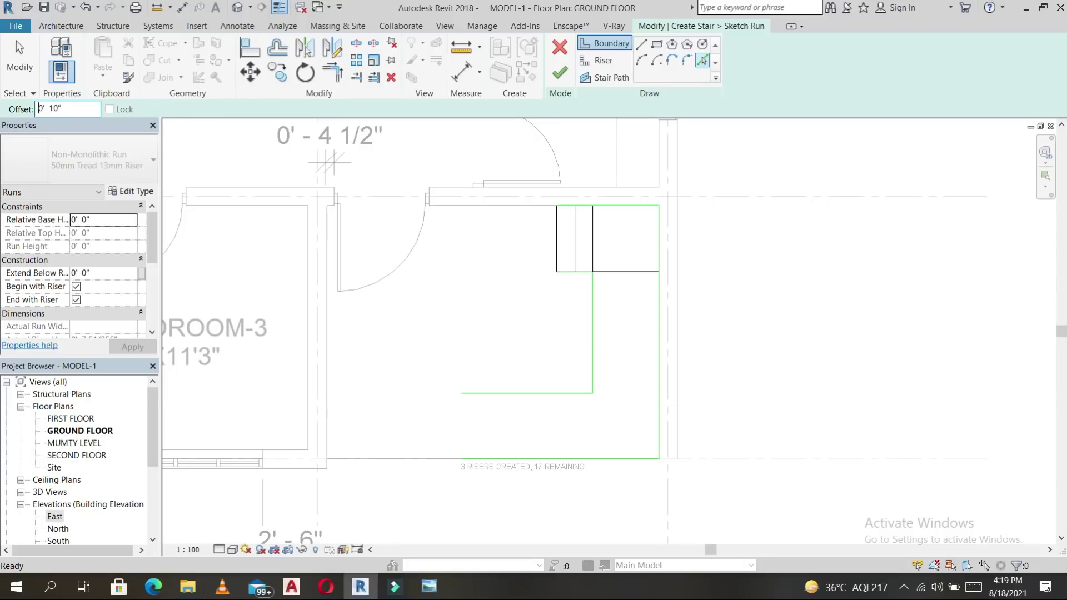
pyautogui.click(639, 278)
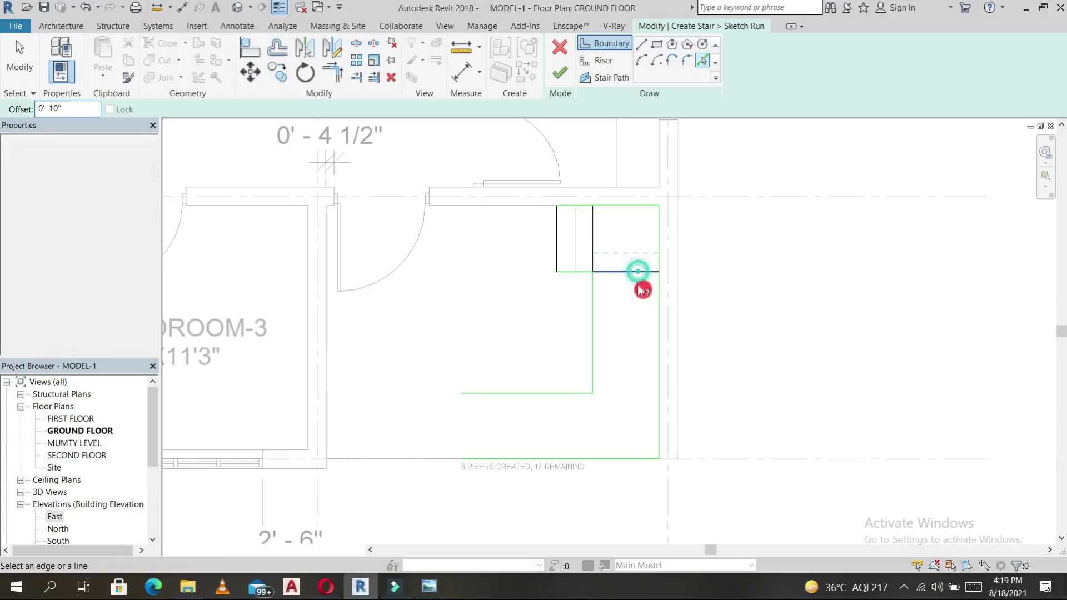
pyautogui.press('Escape')
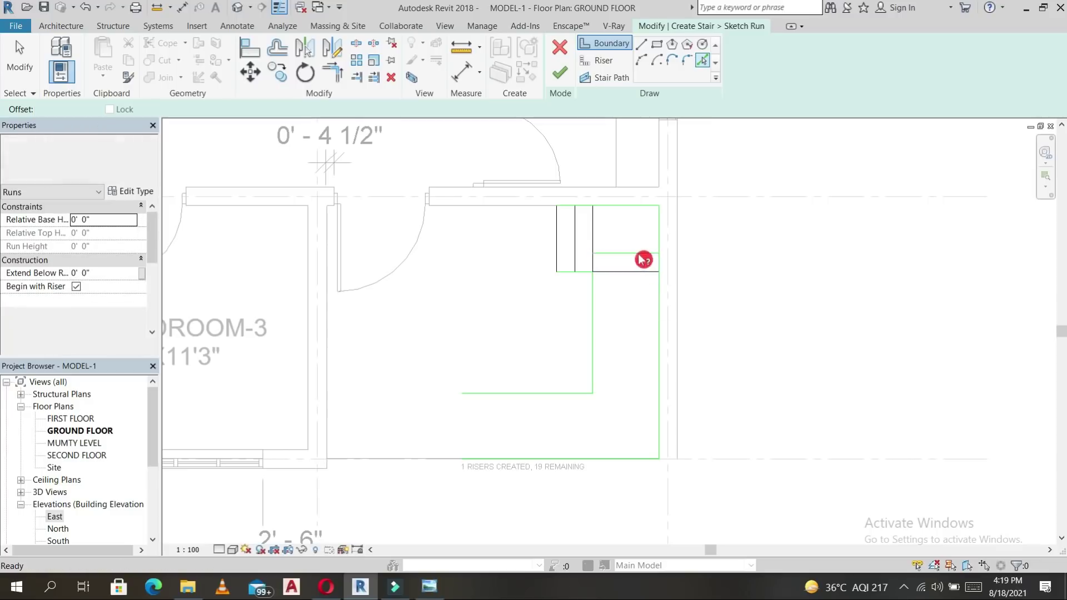
pyautogui.click(639, 253)
pyautogui.press('Delete')
pyautogui.click(602, 60)
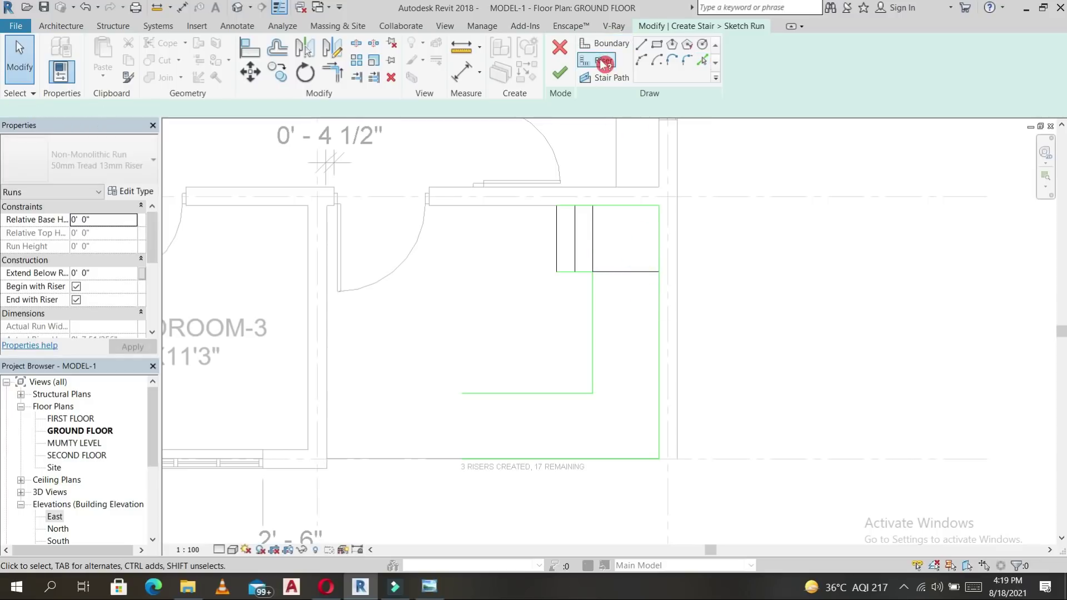
pyautogui.click(643, 47)
pyautogui.click(703, 60)
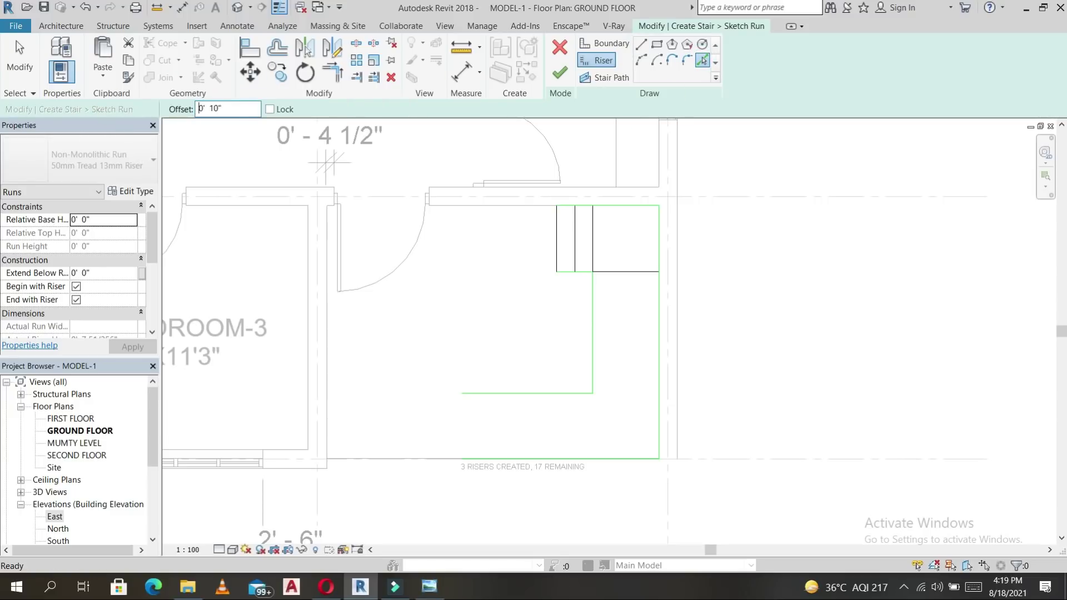
pyautogui.click(650, 282)
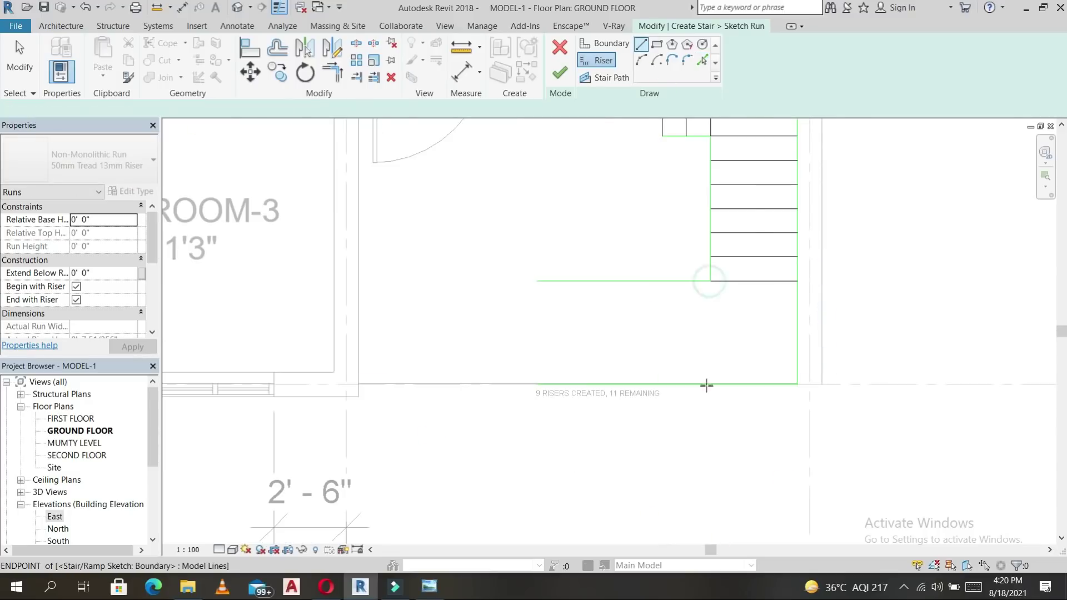
# Copy the risers 10" to the left and delete the misplaced copy.
pyautogui.click(732, 315)
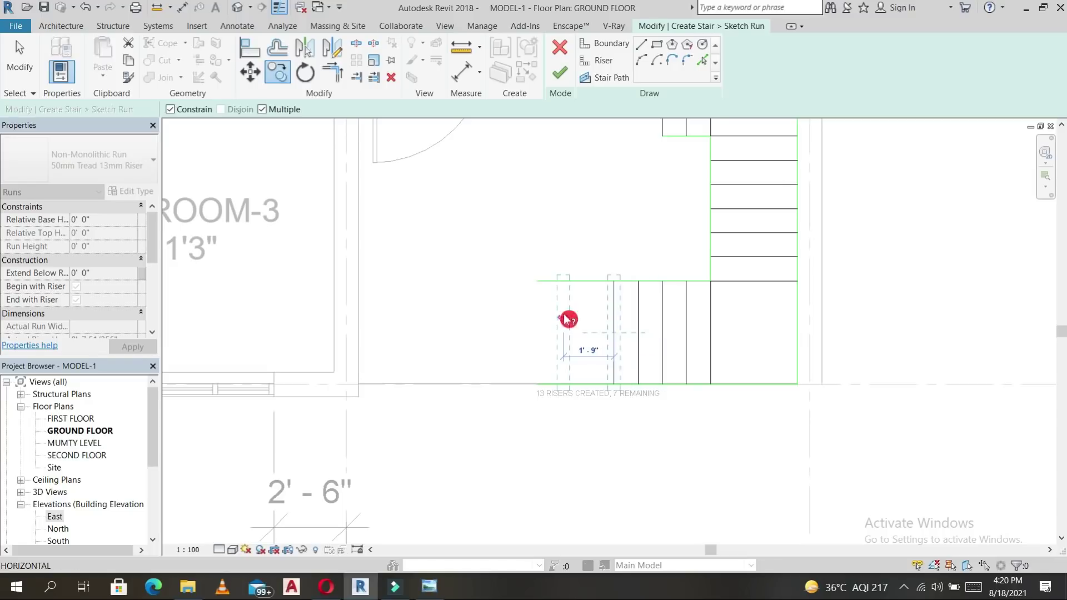
pyautogui.click(565, 315)
pyautogui.write('10"')
pyautogui.press('Return')
pyautogui.press('Escape')
pyautogui.click(566, 263)
pyautogui.press('Delete')
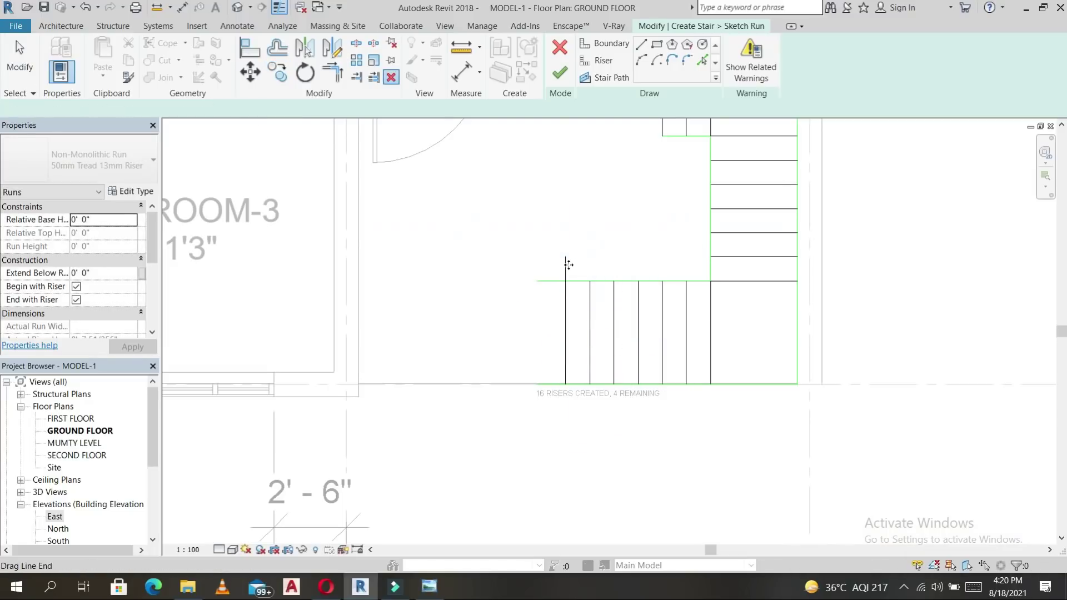
pyautogui.scroll(-2, 567, 264)
pyautogui.click(593, 228)
pyautogui.press('Escape')
# Copy the leftmost riser 10" further, reaching 16 risers with 4 remaining.
pyautogui.click(509, 364)
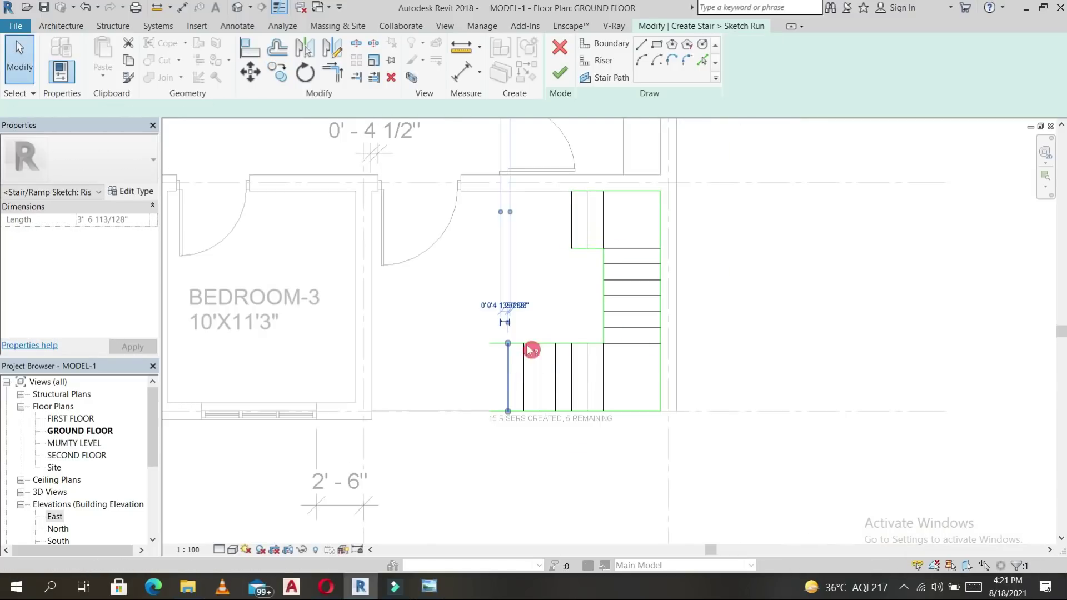
pyautogui.press('c')
pyautogui.press('o')
pyautogui.click(524, 296)
pyautogui.write('10"')
pyautogui.press('Return')
pyautogui.press('t')
pyautogui.press('r')
pyautogui.scroll(2, 517, 300)
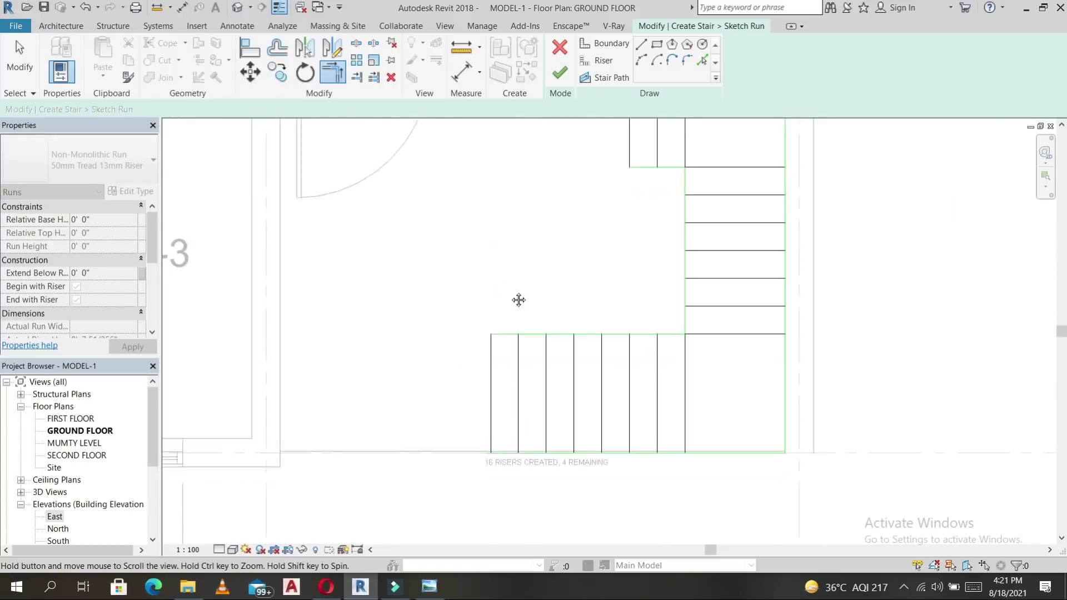
pyautogui.scroll(-2, 649, 375)
# Sketch the stair path line through the risers around the U-shaped run.
pyautogui.click(605, 82)
pyautogui.click(560, 270)
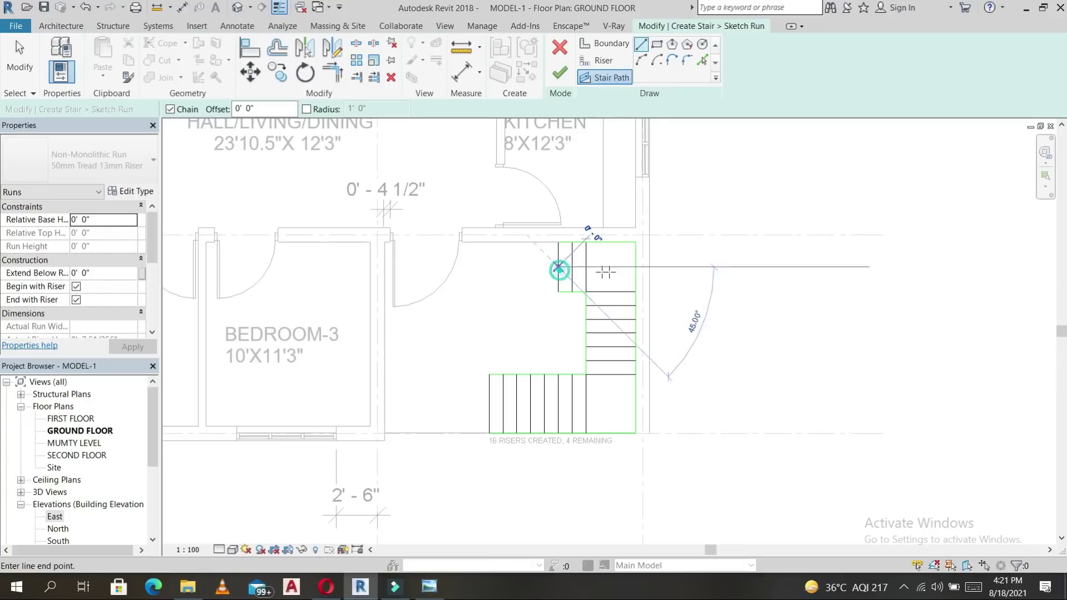
pyautogui.click(608, 268)
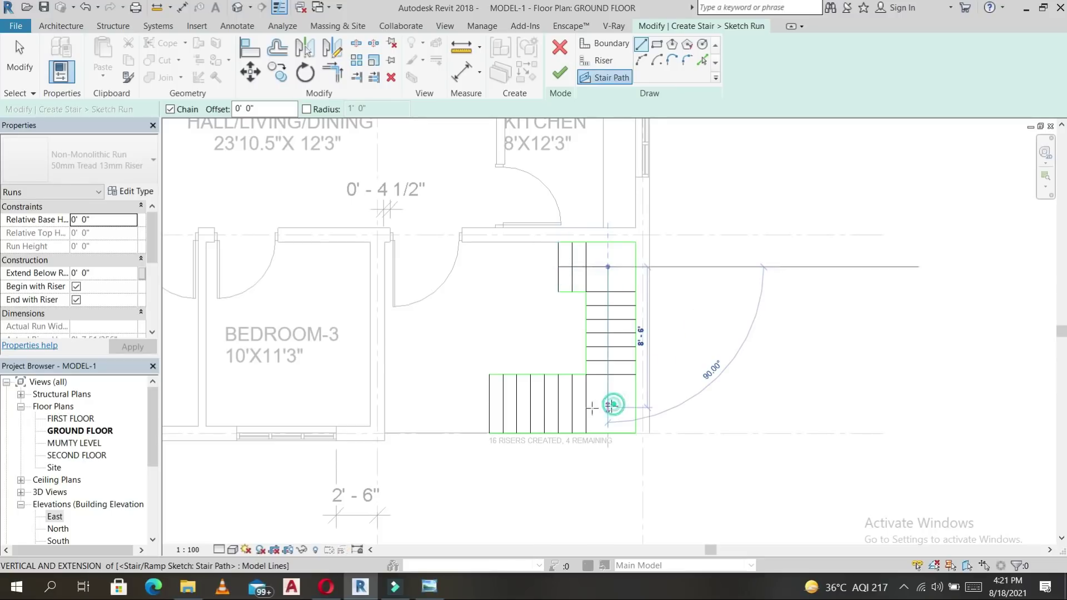
pyautogui.click(608, 407)
pyautogui.click(489, 408)
pyautogui.press('Escape')
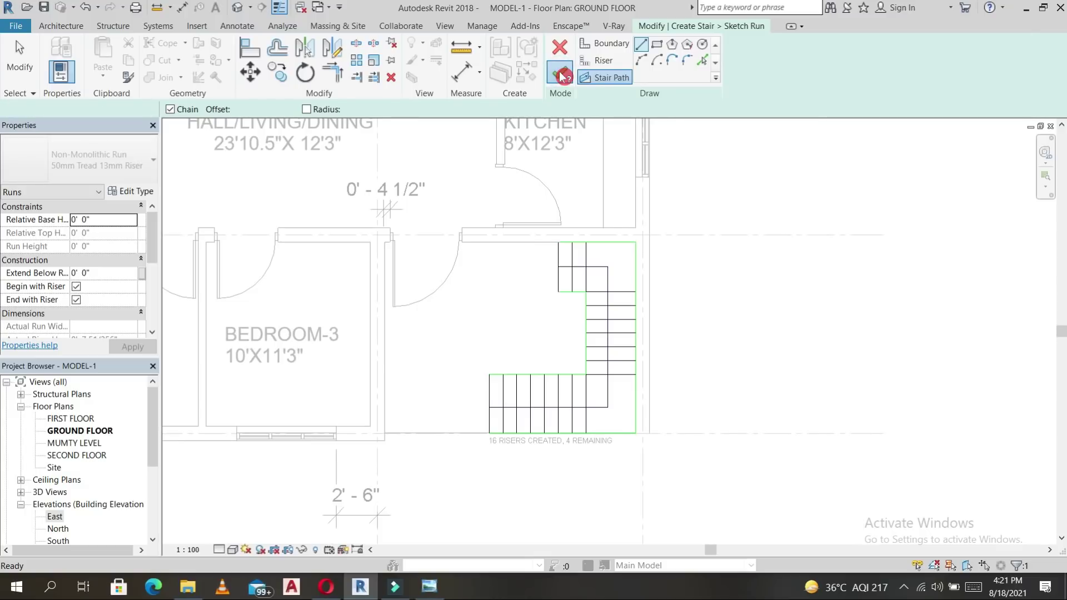
# Finish the stair sketch and stair edit mode, then inspect it in 3D.
pyautogui.click(561, 74)
pyautogui.click(561, 75)
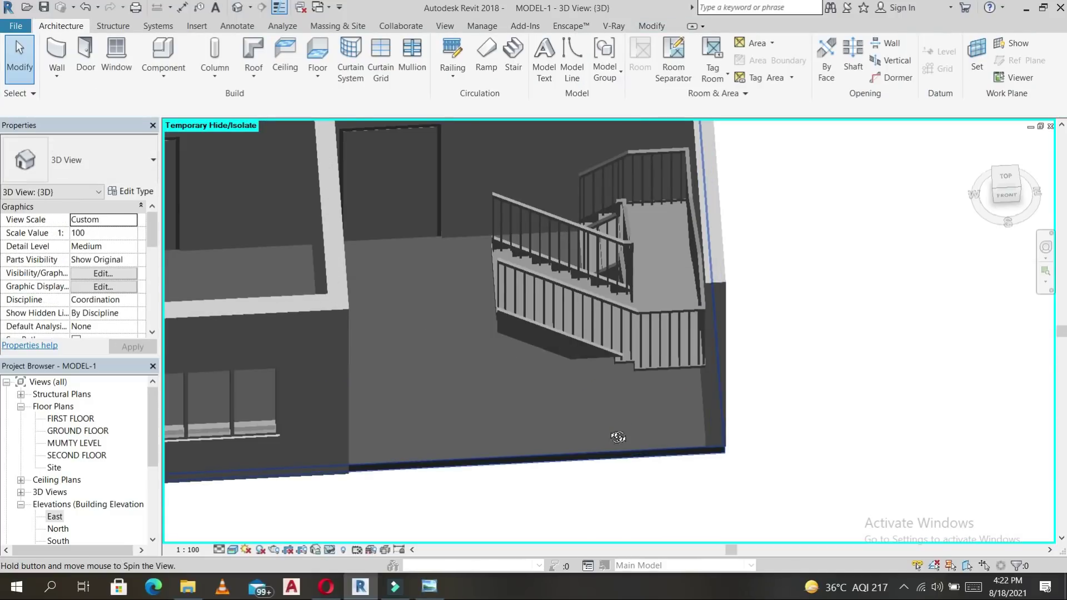
pyautogui.keyDown('shift'); pyautogui.moveTo(618, 437); pyautogui.dragTo(689, 431, button='middle'); pyautogui.keyUp('shift')
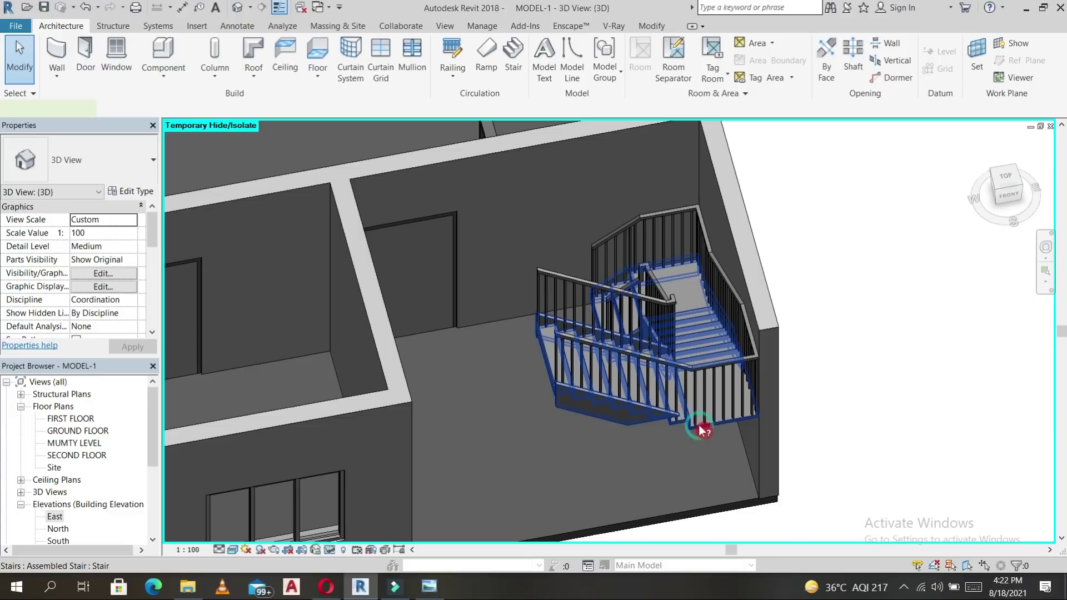
# Change the stair type to Monolithic Stair and delete its outer railing.
pyautogui.click(703, 431)
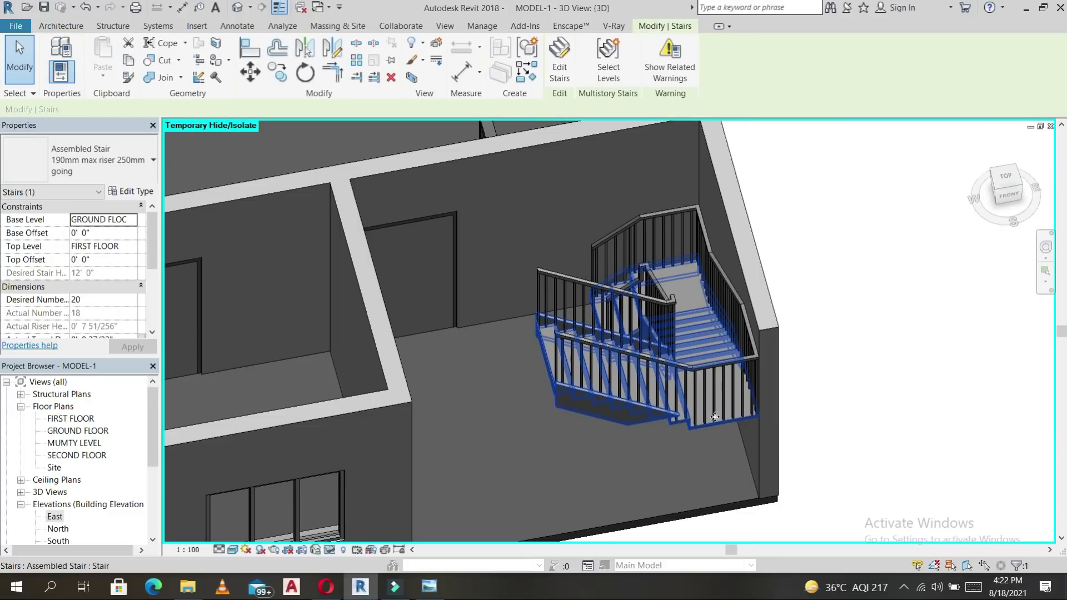
pyautogui.click(143, 161)
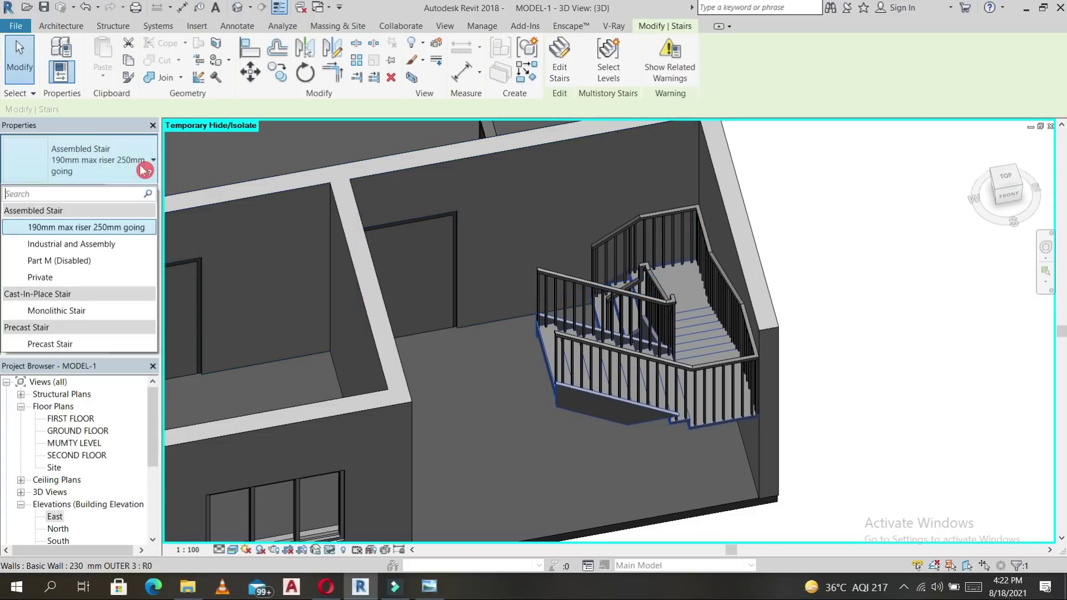
pyautogui.click(83, 312)
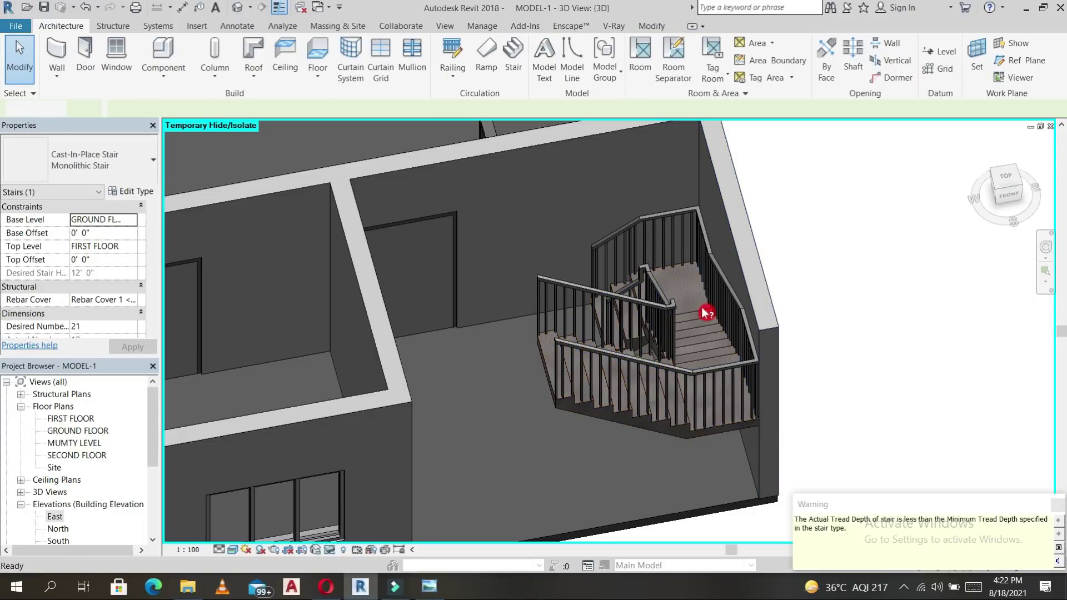
pyautogui.click(714, 248)
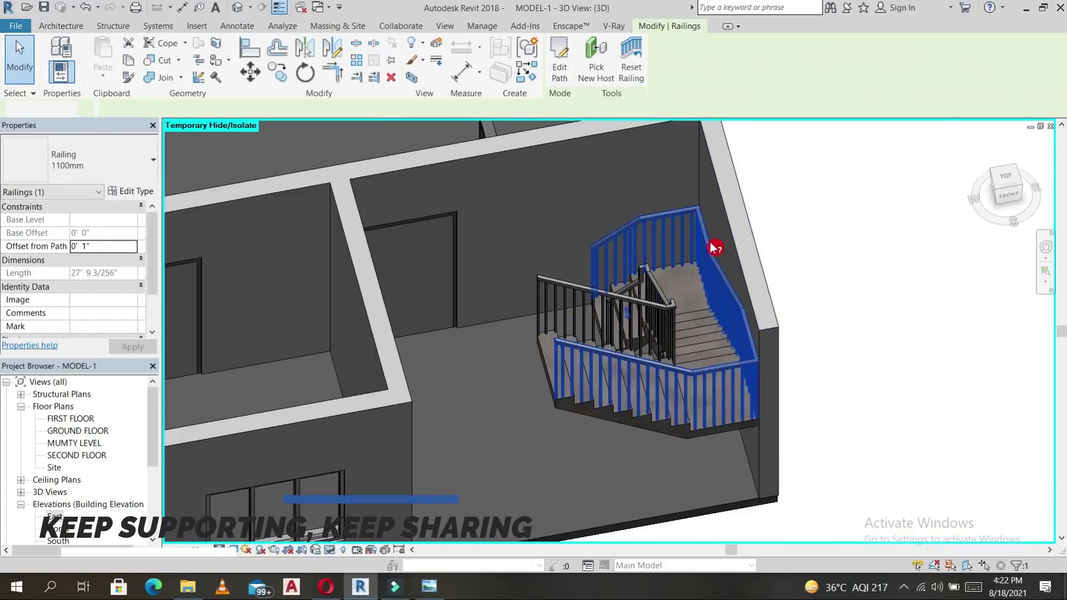
pyautogui.press('Delete')
# Change the inner railing type to Handrail - Rectangular.
pyautogui.click(674, 310)
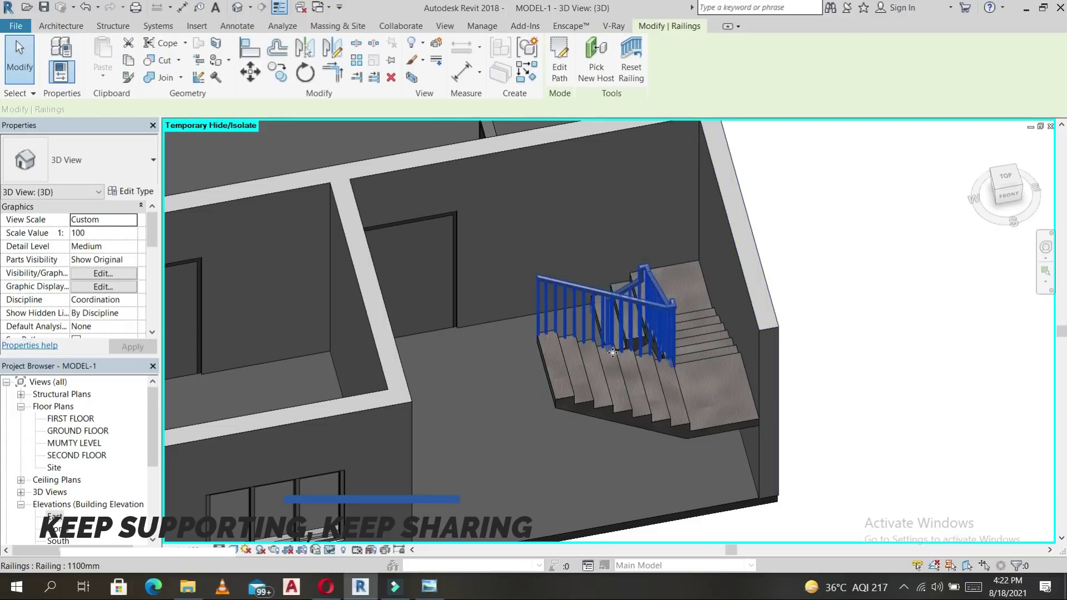
pyautogui.click(146, 167)
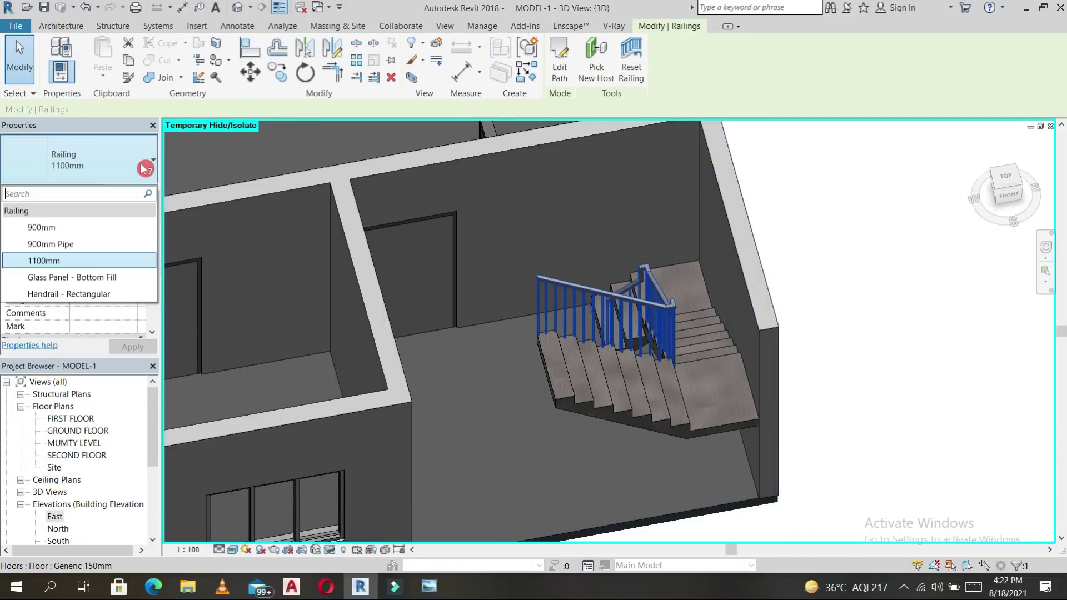
pyautogui.click(83, 296)
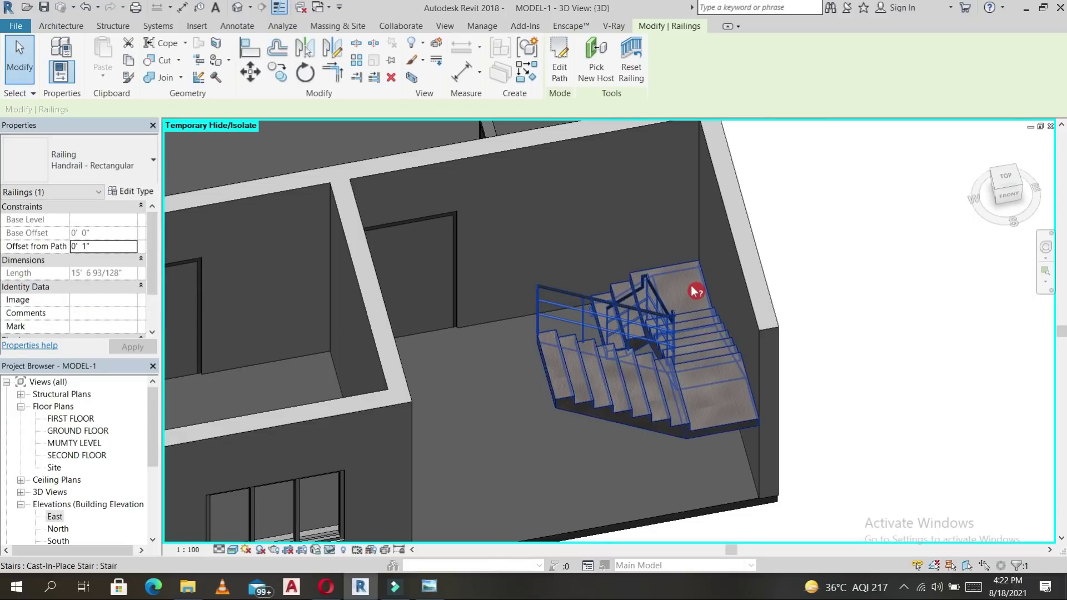
pyautogui.press('Escape')
pyautogui.keyDown('shift'); pyautogui.moveTo(734, 404); pyautogui.dragTo(654, 366, button='middle'); pyautogui.keyUp('shift')
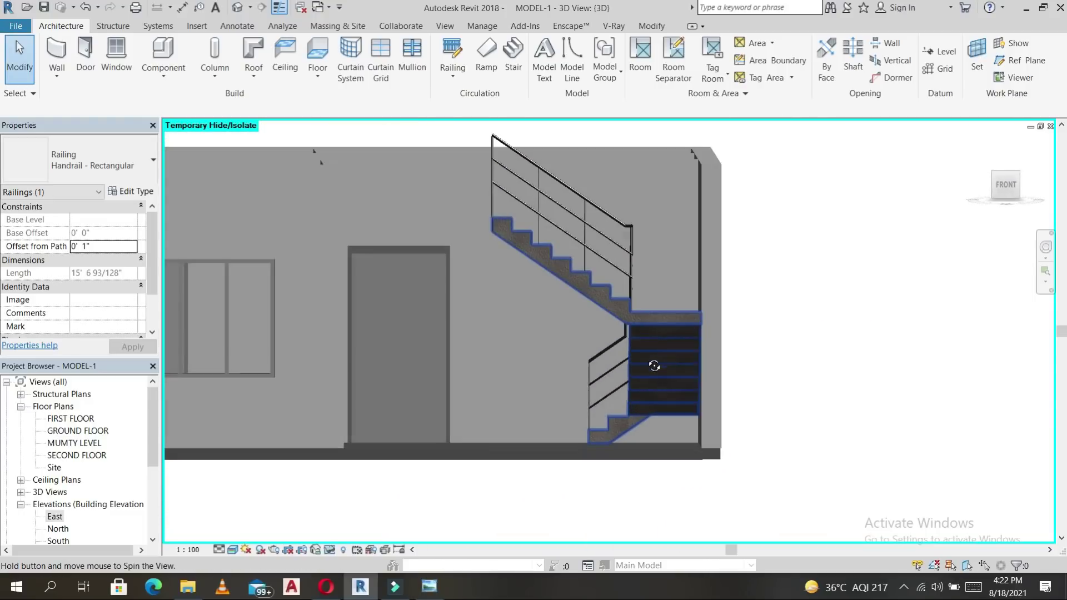
# Set the stair's Desired Number of Risers to 18, accept the riser-height warning, and view from Top.
pyautogui.click(666, 327)
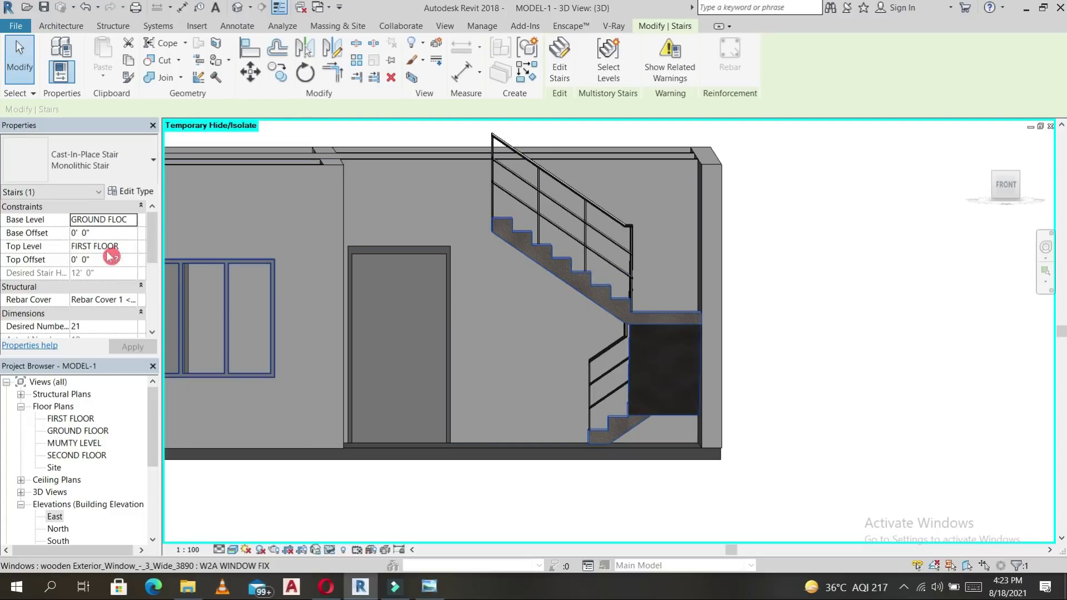
pyautogui.click(135, 223)
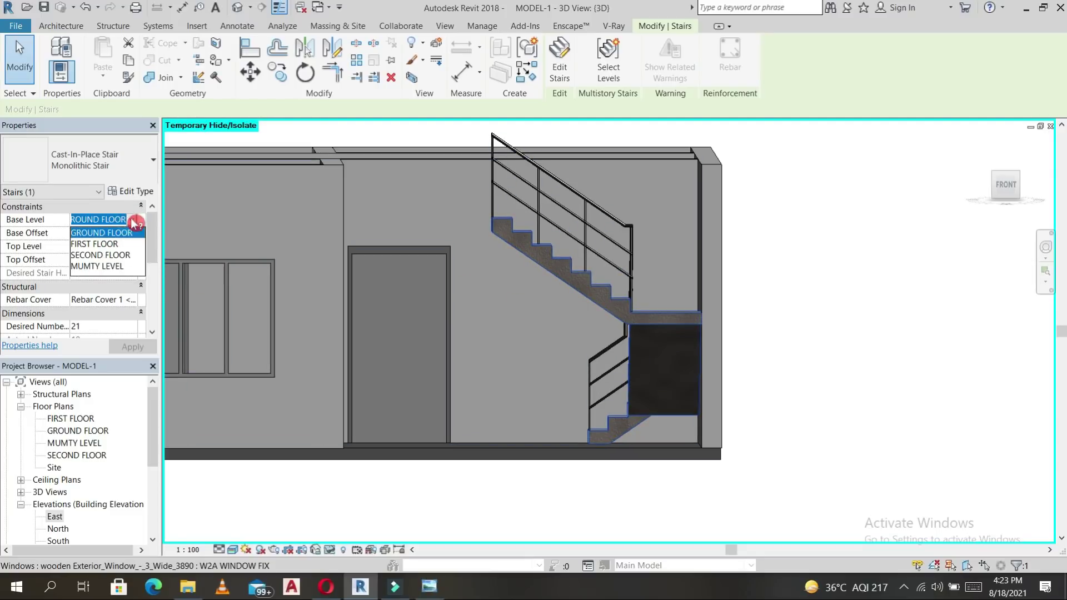
pyautogui.click(128, 265)
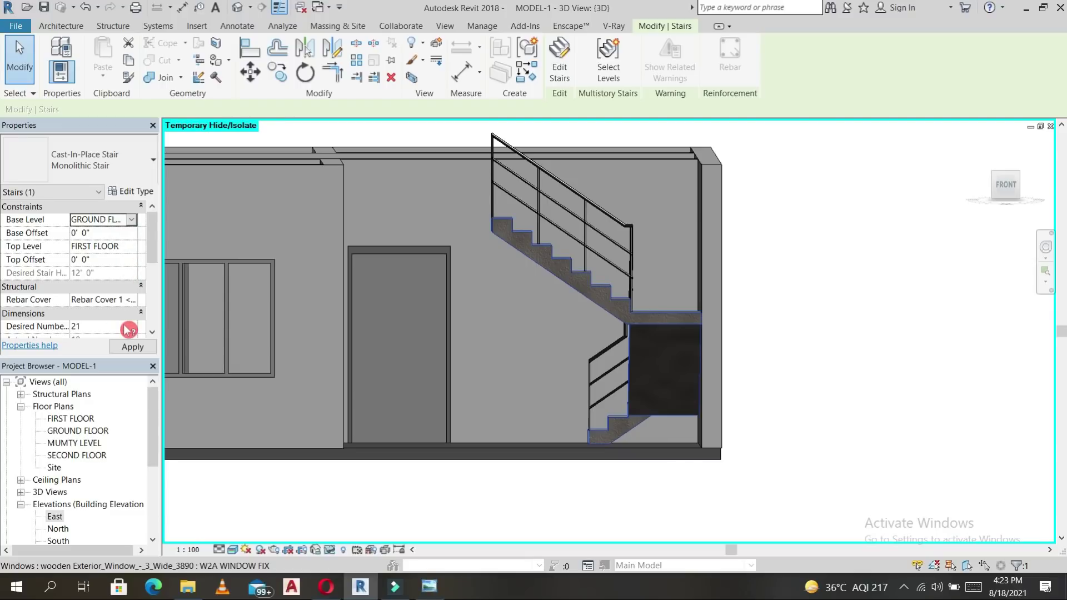
pyautogui.scroll(-1, 128, 329)
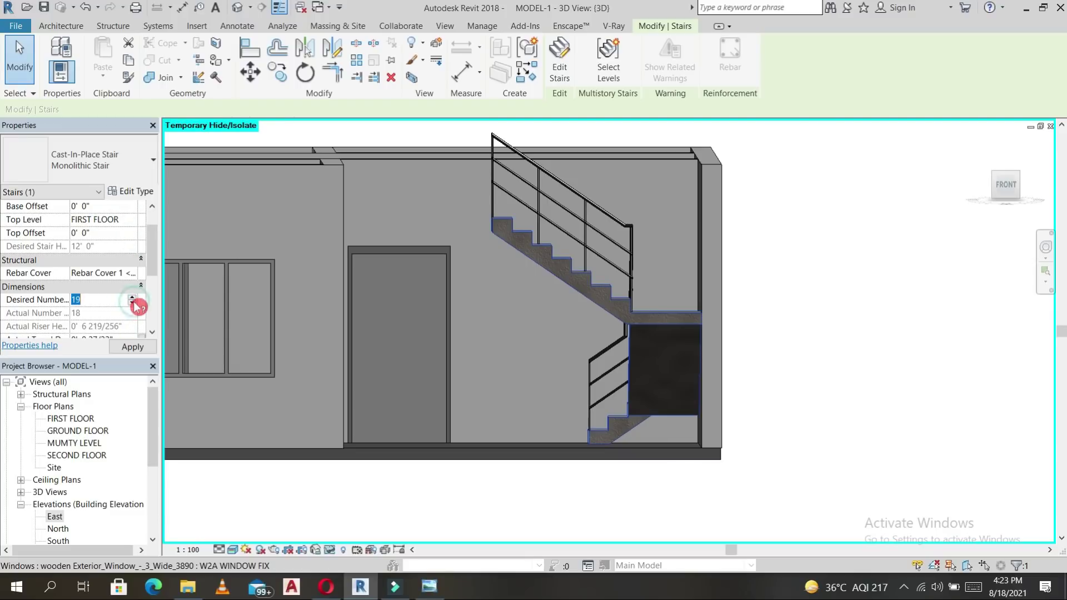
pyautogui.click(132, 346)
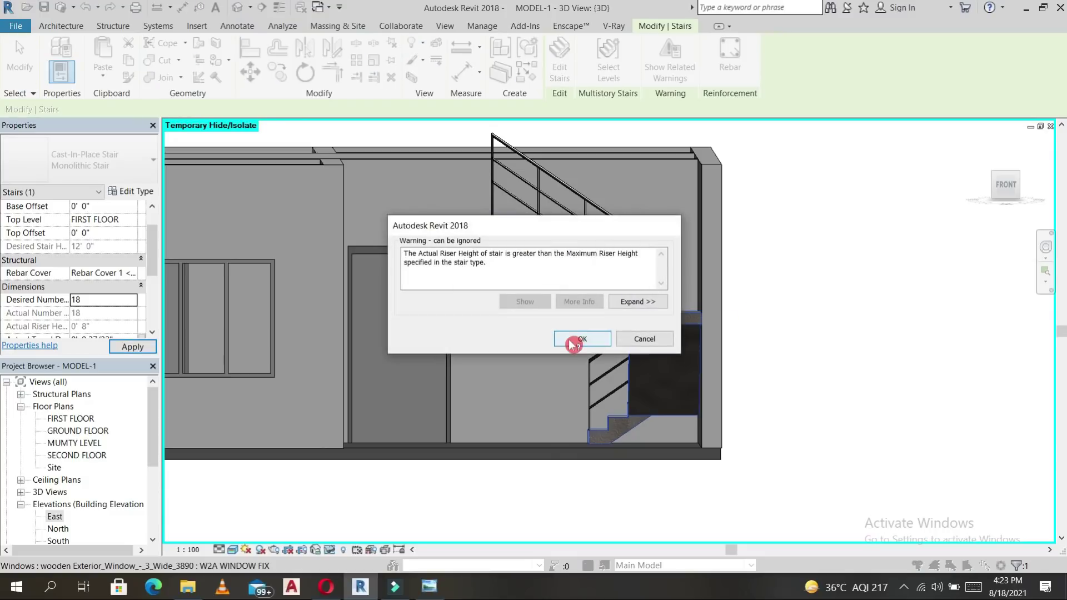
pyautogui.click(573, 340)
pyautogui.scroll(-3, 770, 311)
pyautogui.keyDown('shift'); pyautogui.moveTo(770, 312); pyautogui.dragTo(776, 462, button='middle'); pyautogui.keyUp('shift')
pyautogui.click(1003, 178)
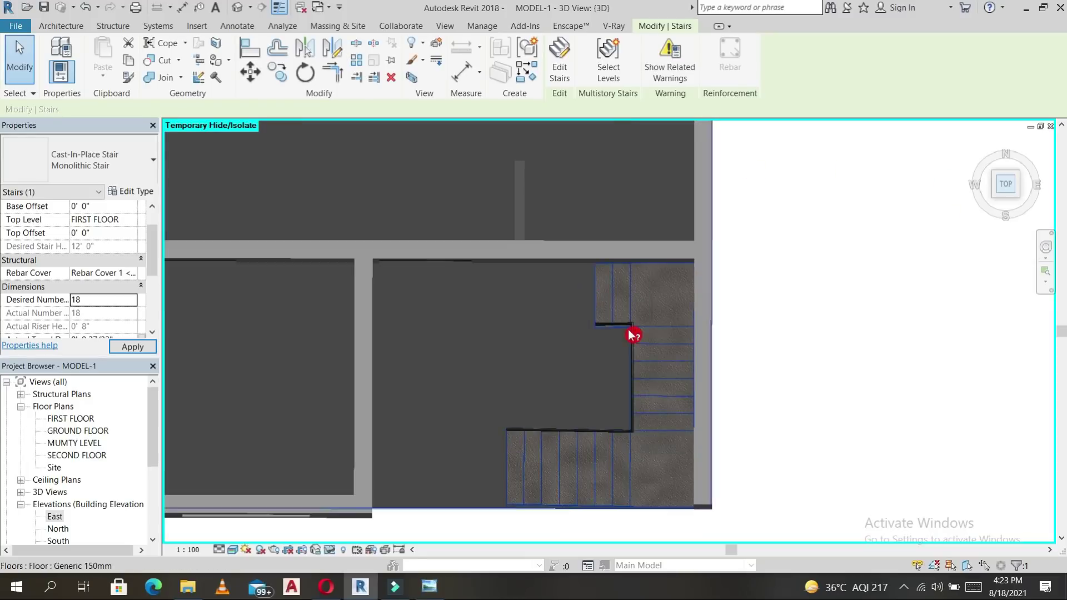
pyautogui.scroll(-5, 634, 336)
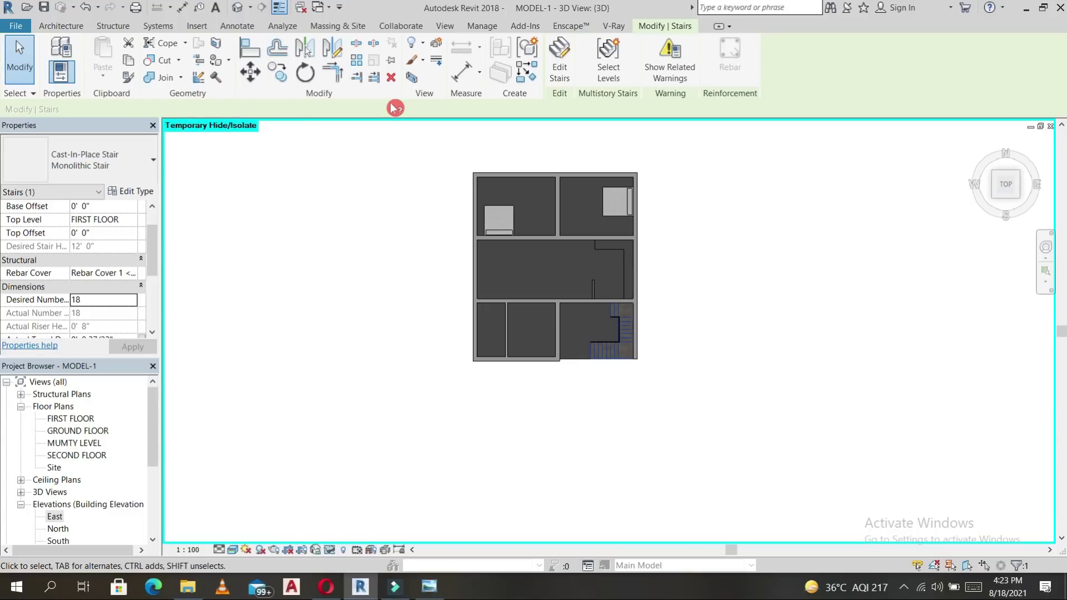
# Start a Roof Soffit and move its level to FIRST FLOOR.
pyautogui.click(65, 28)
pyautogui.click(253, 73)
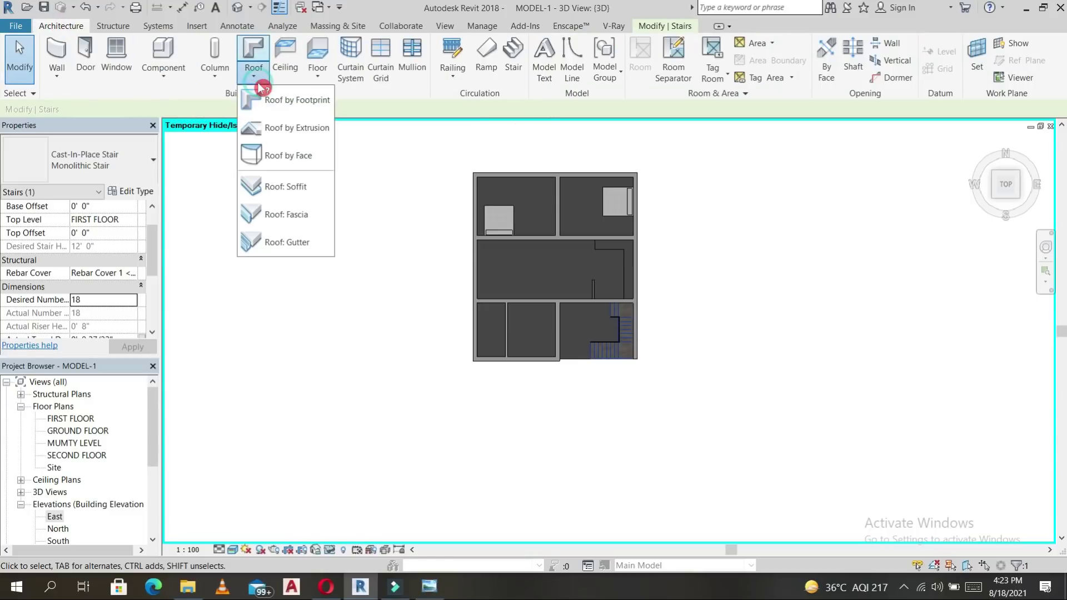
pyautogui.click(285, 185)
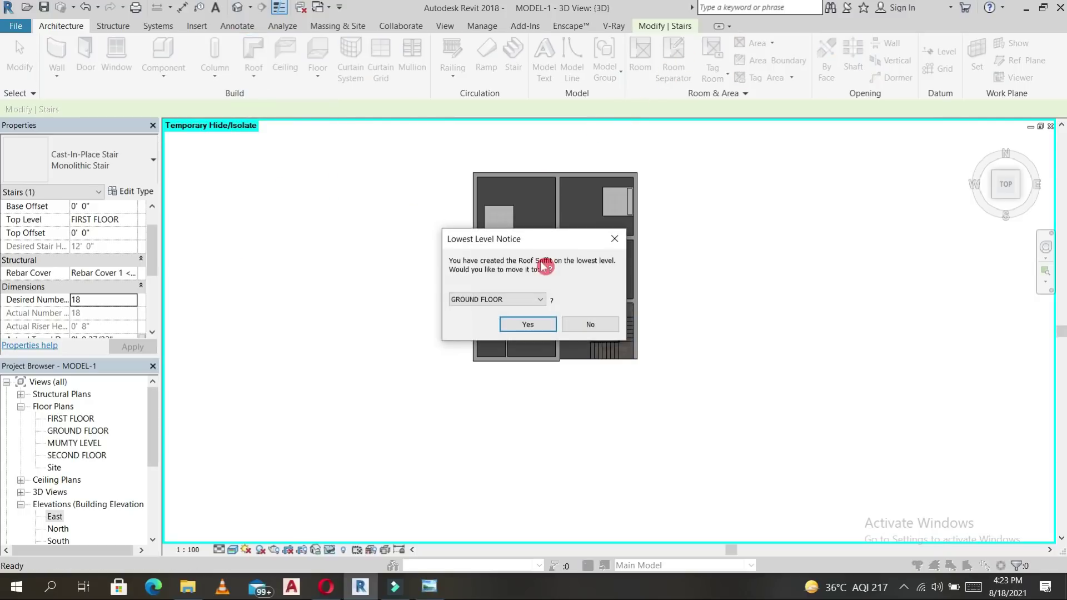
pyautogui.click(533, 301)
pyautogui.click(492, 312)
pyautogui.click(534, 324)
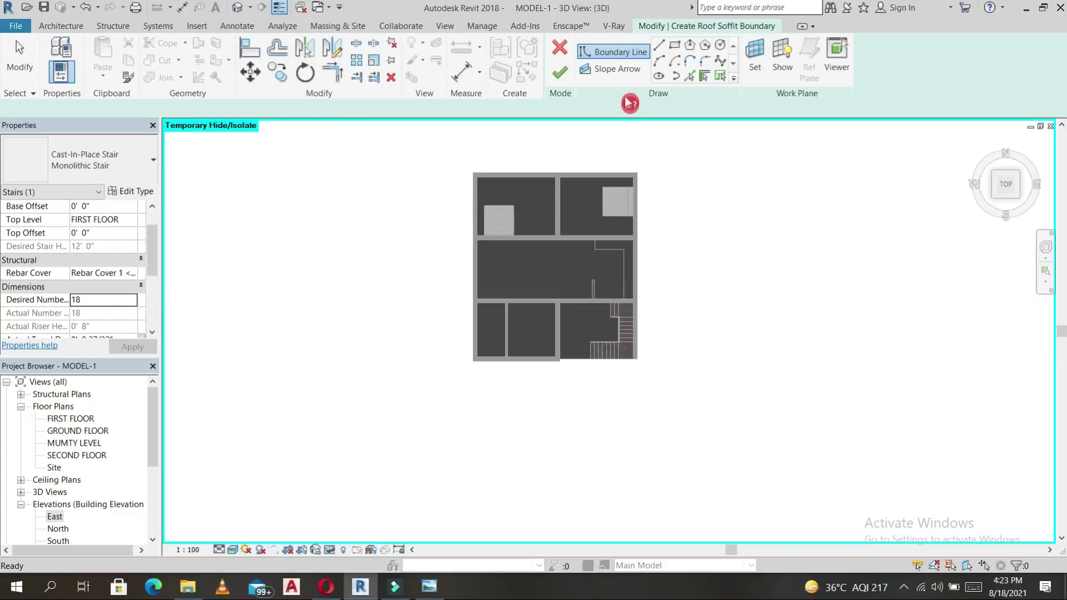
# Sketch a rectangular soffit boundary offset 3' outside the house's outer walls.
pyautogui.click(676, 47)
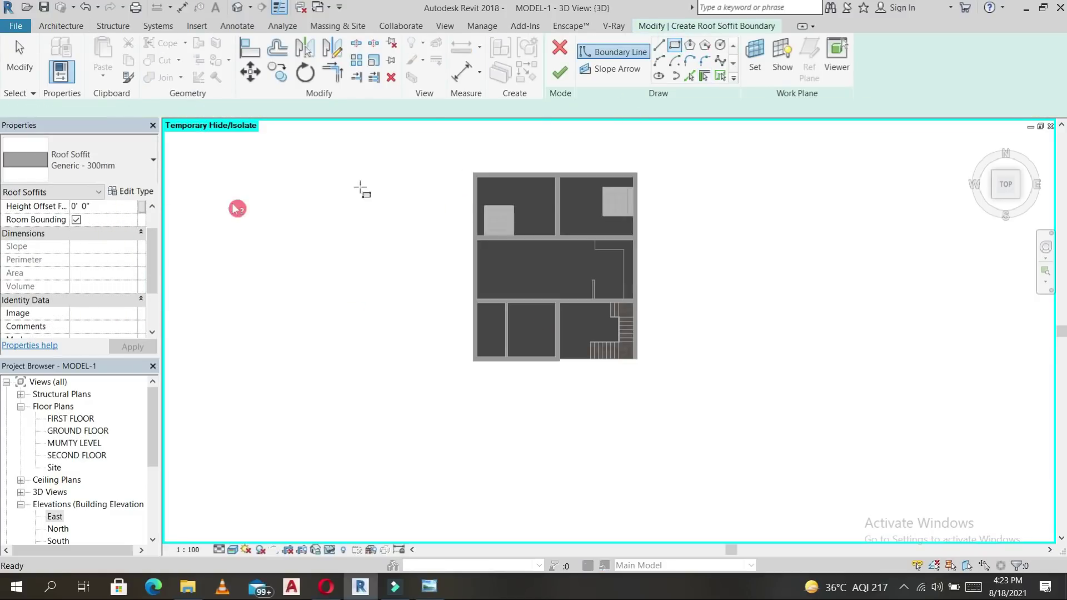
pyautogui.click(85, 108)
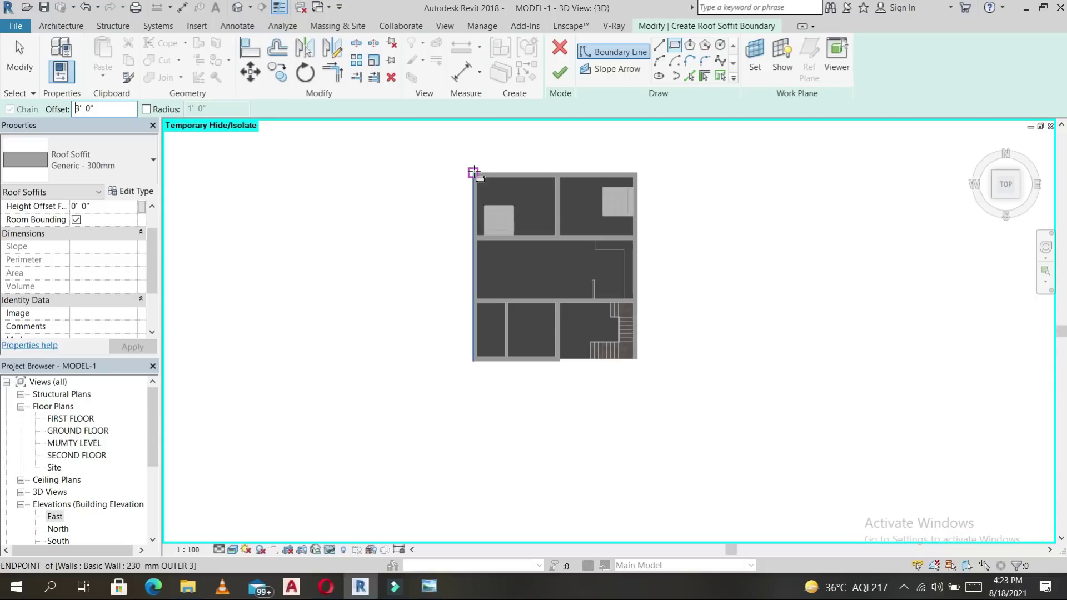
pyautogui.click(473, 173)
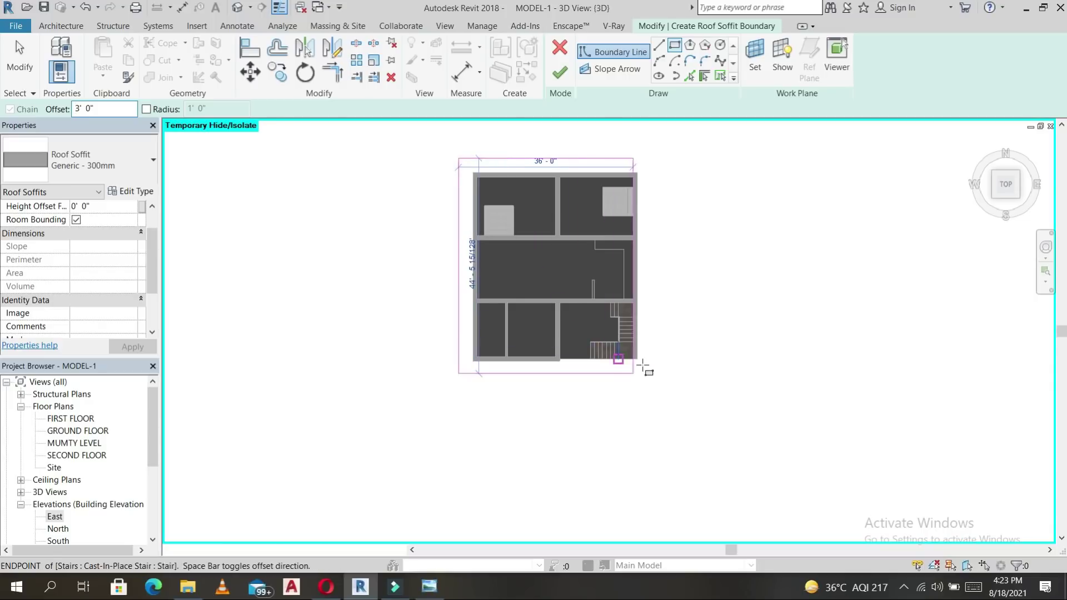
pyautogui.scroll(3, 643, 369)
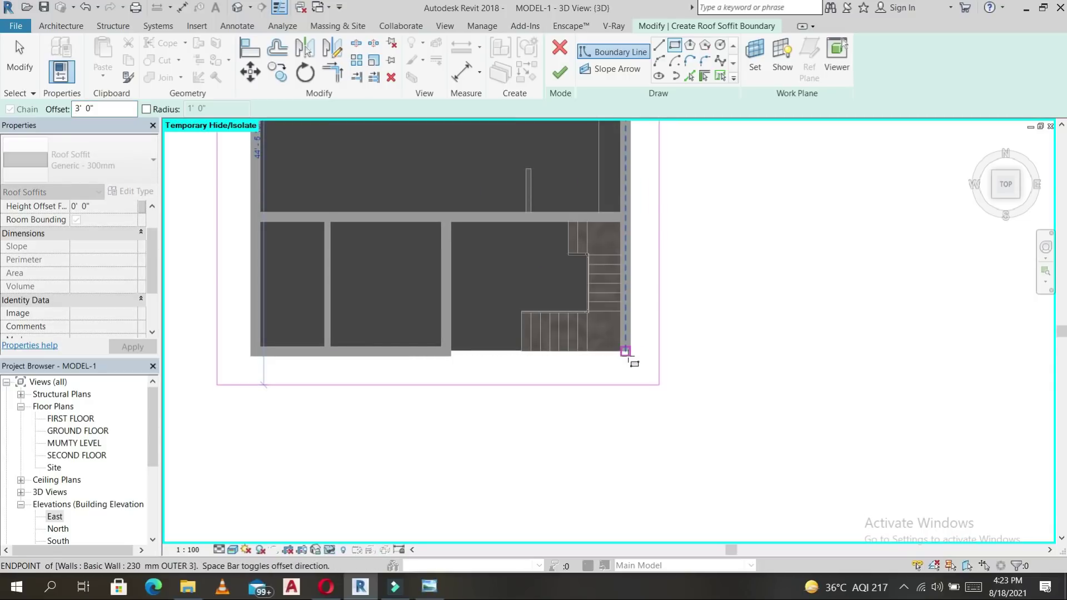
pyautogui.click(685, 356)
# Add boundary lines beside the stair and move the horizontal line up to the wall.
pyautogui.click(660, 45)
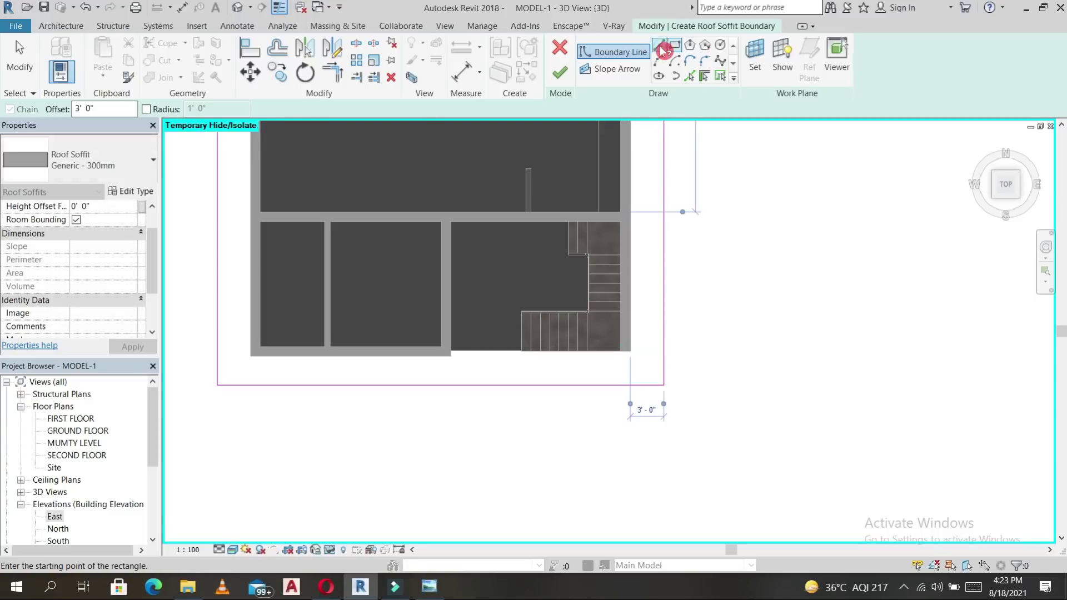
pyautogui.click(665, 222)
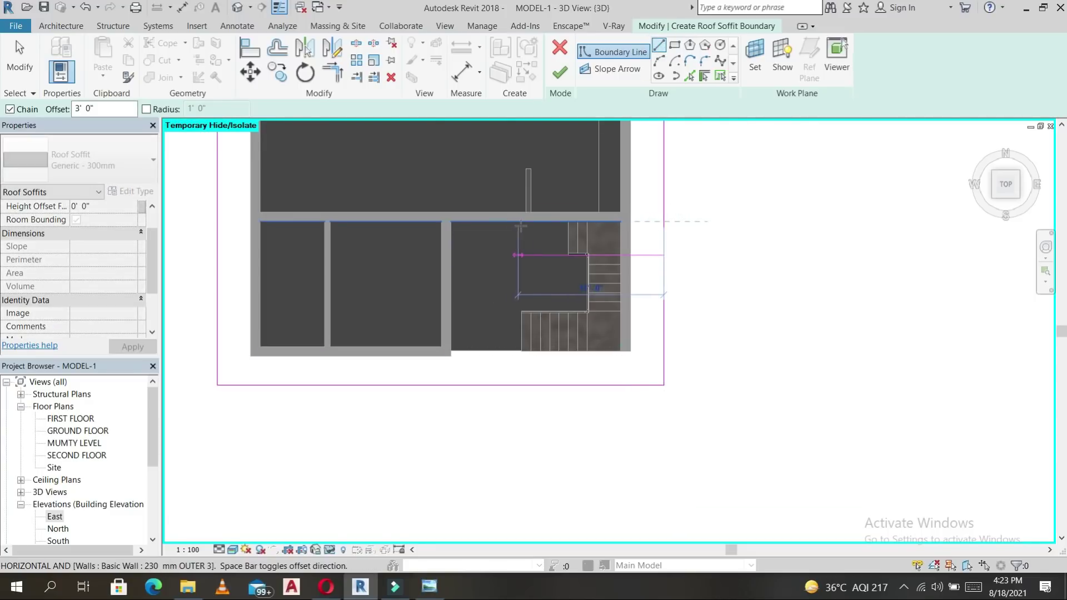
pyautogui.press('Escape')
pyautogui.press('Escape')
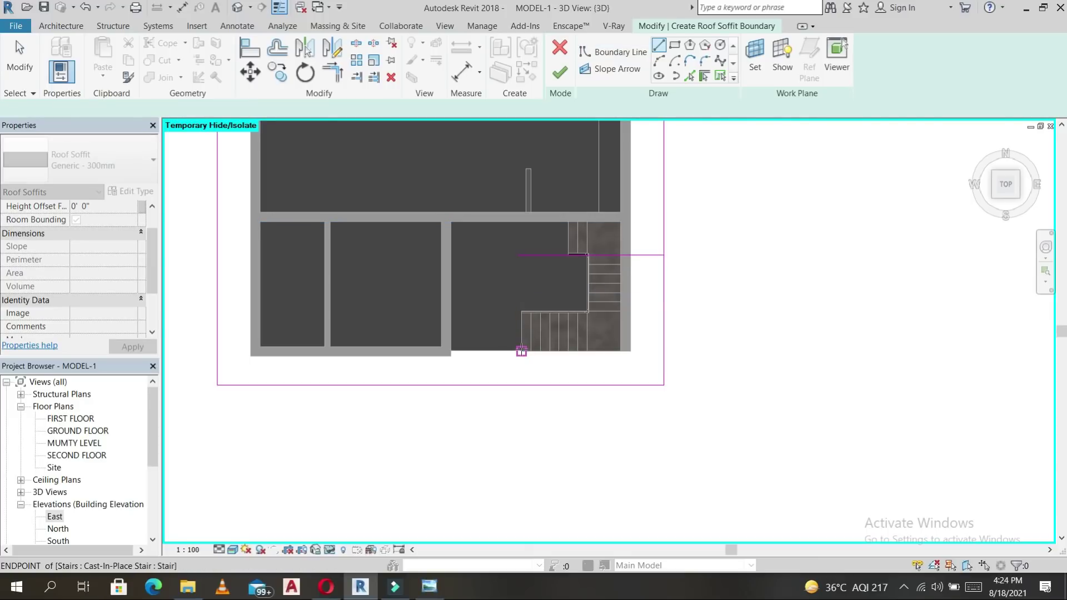
pyautogui.click(521, 352)
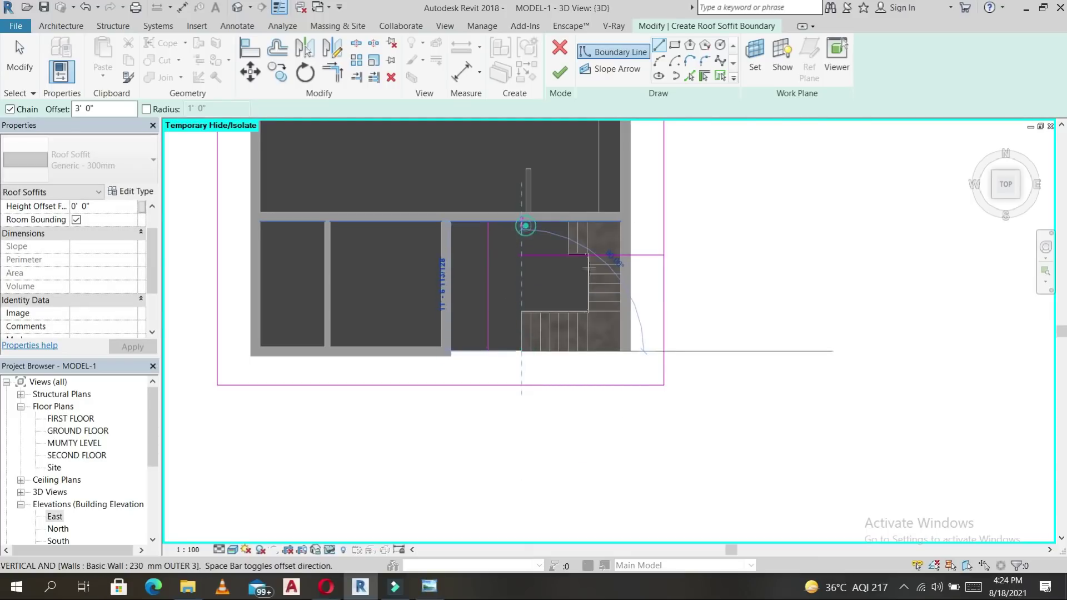
pyautogui.press('Escape')
pyautogui.press('Escape')
pyautogui.click(641, 256)
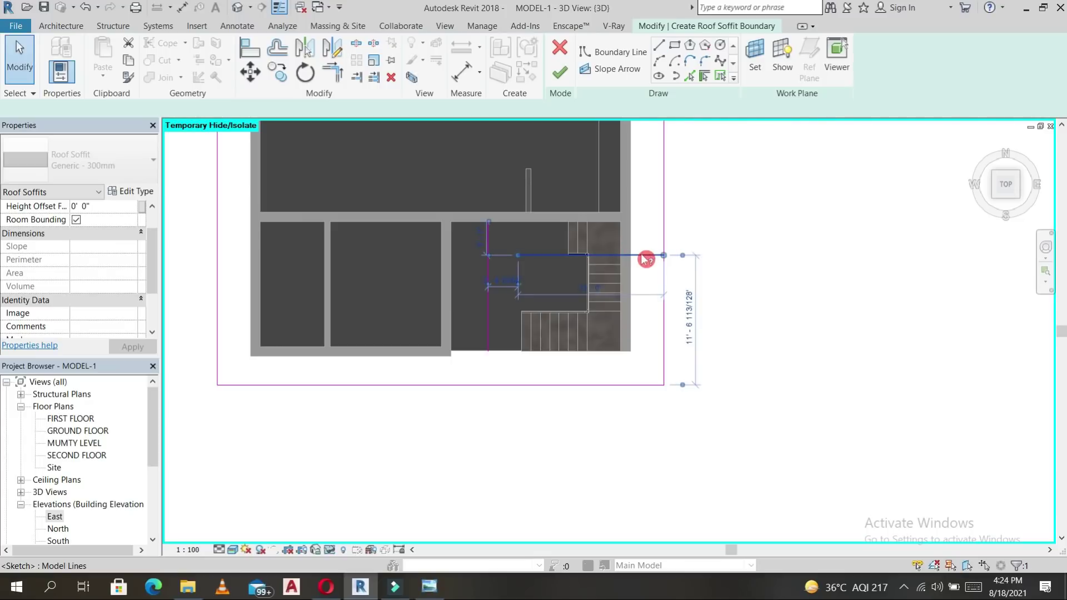
pyautogui.moveTo(642, 224); pyautogui.dragTo(643, 225)
pyautogui.click(686, 257)
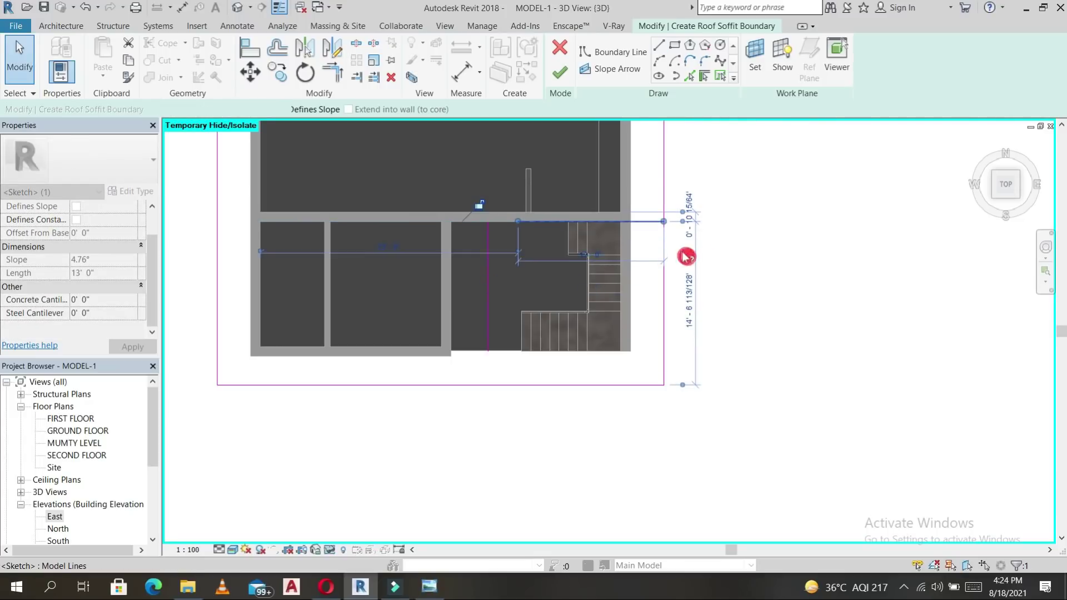
# Align the vertical boundary line to the stair edge with AL, leaving the stair open.
pyautogui.press('a')
pyautogui.press('l')
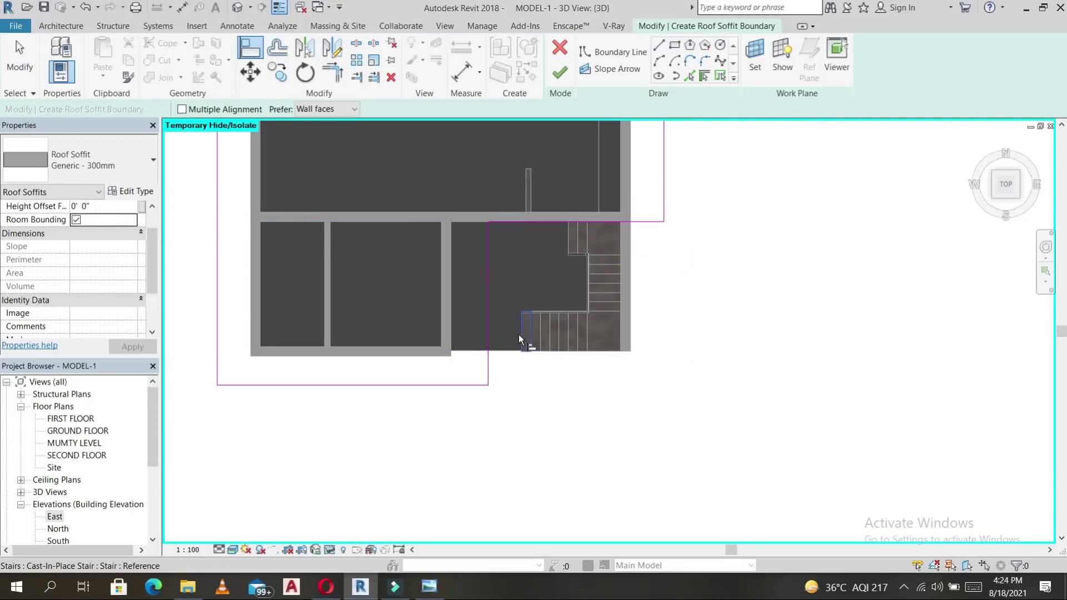
pyautogui.click(520, 335)
pyautogui.click(488, 338)
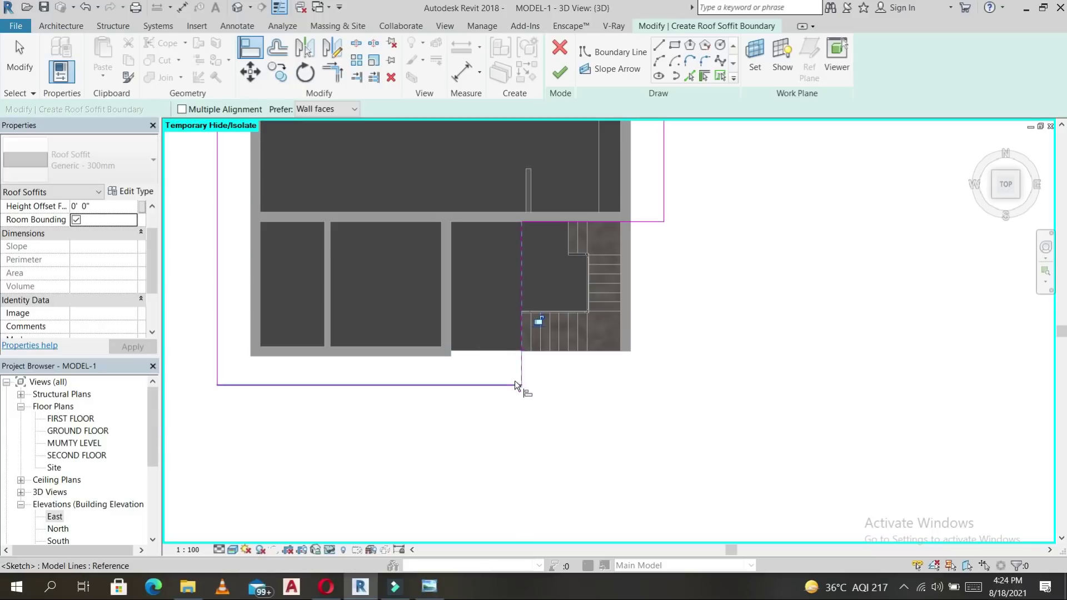
pyautogui.press('Escape')
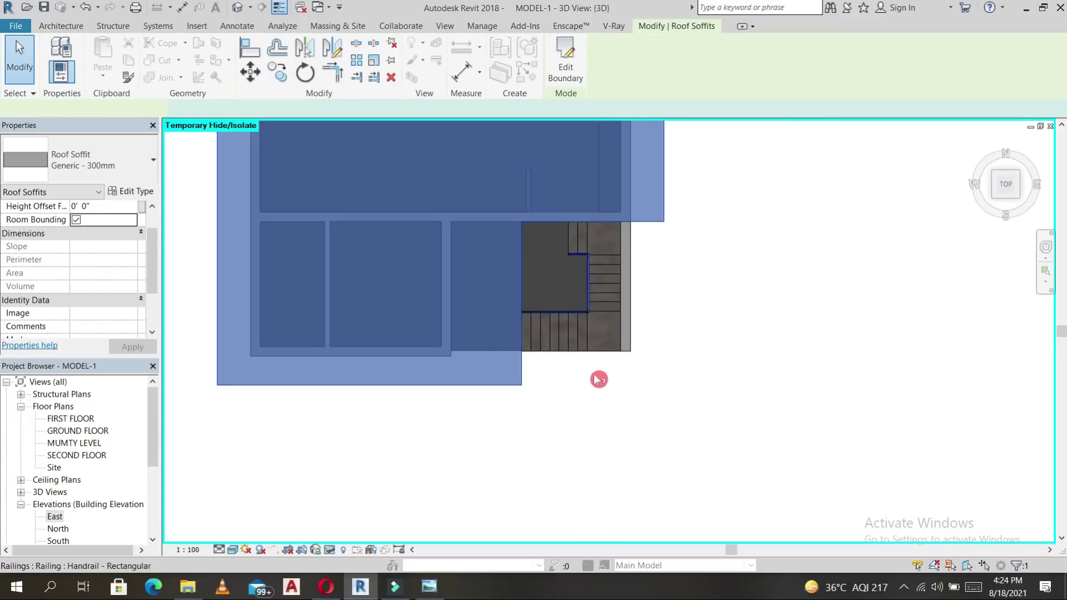
# Duplicate the soffit type as Generic - 300mm 2 with a 6" structure layer.
pyautogui.scroll(-3, 600, 377)
pyautogui.moveTo(586, 245)
pyautogui.keyDown('shift'); pyautogui.mouseDown(button='middle')
pyautogui.moveTo(550, 164)
pyautogui.moveTo(578, 167)
pyautogui.mouseUp(button='middle'); pyautogui.keyUp('shift')
pyautogui.scroll(4, 517, 256)
pyautogui.click(129, 191)
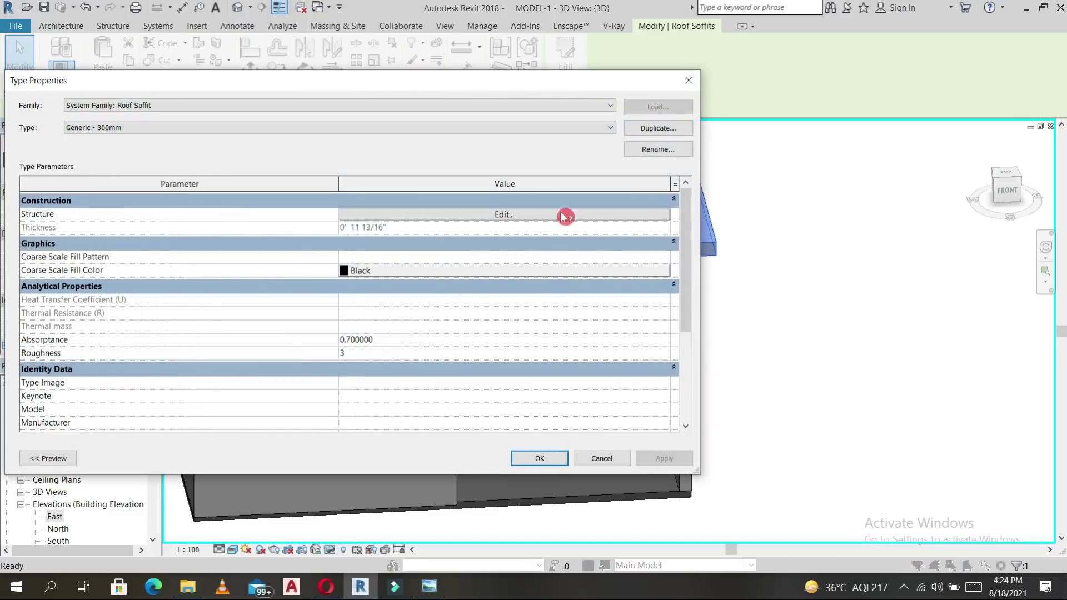
pyautogui.click(658, 131)
pyautogui.click(390, 245)
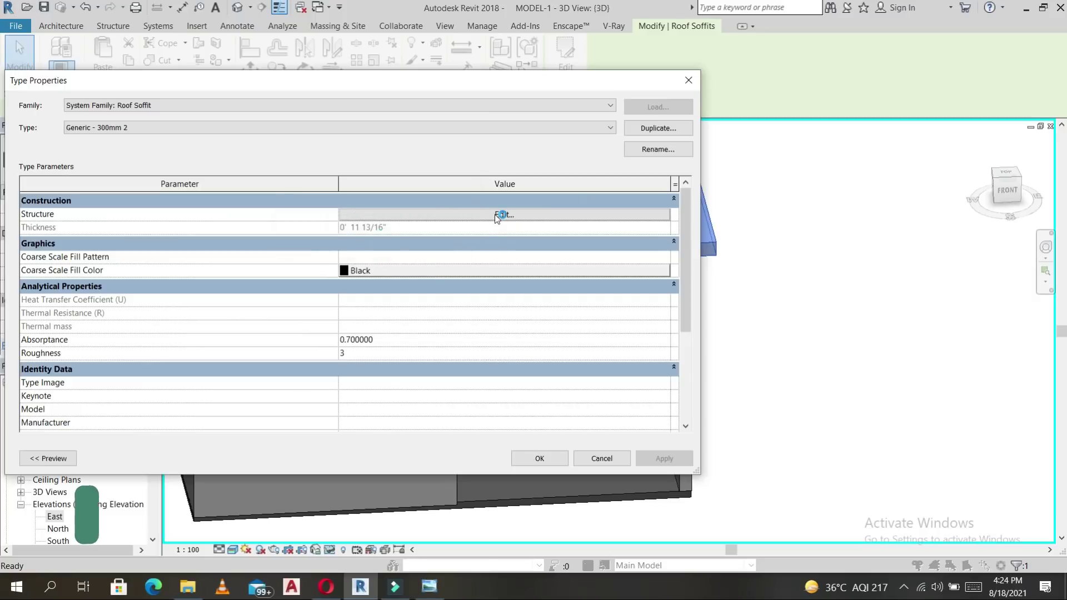
pyautogui.click(499, 214)
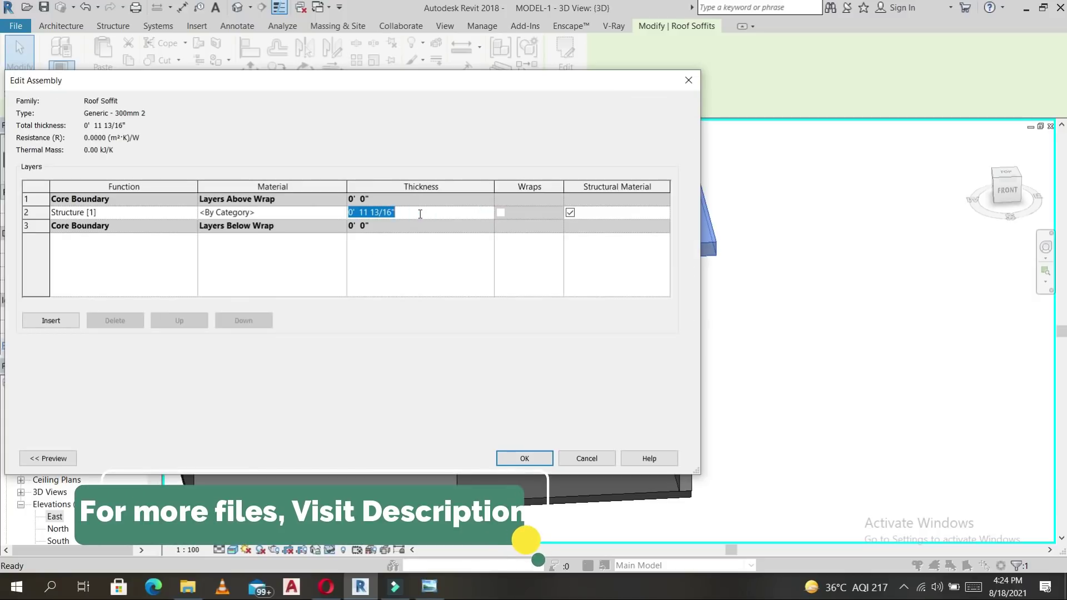
pyautogui.click(527, 461)
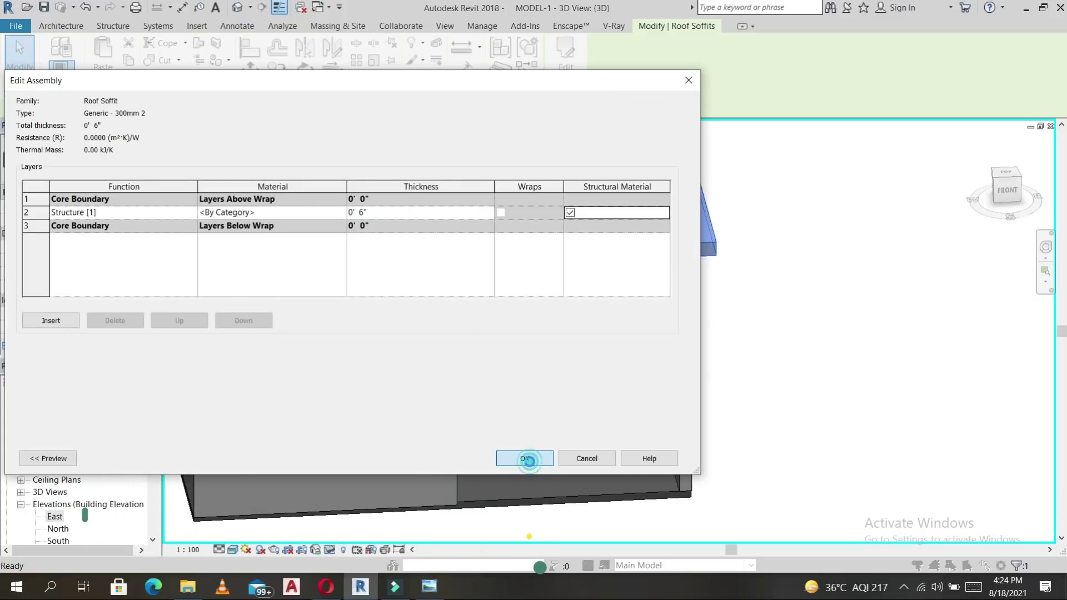
pyautogui.click(541, 458)
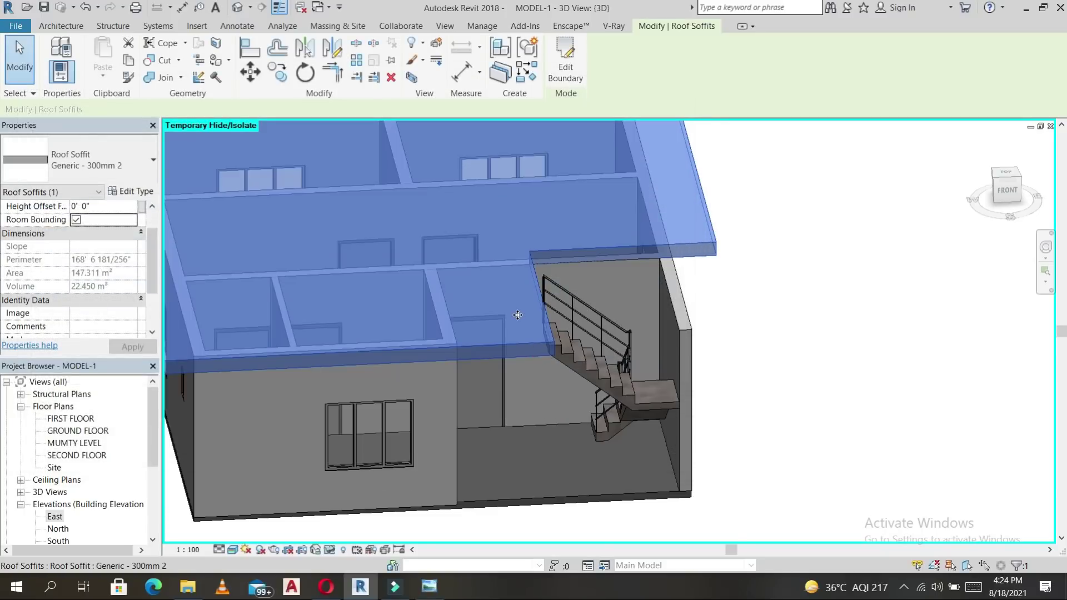
pyautogui.scroll(-3, 584, 382)
pyautogui.keyDown('shift'); pyautogui.moveTo(583, 382); pyautogui.dragTo(606, 312, button='middle'); pyautogui.keyUp('shift')
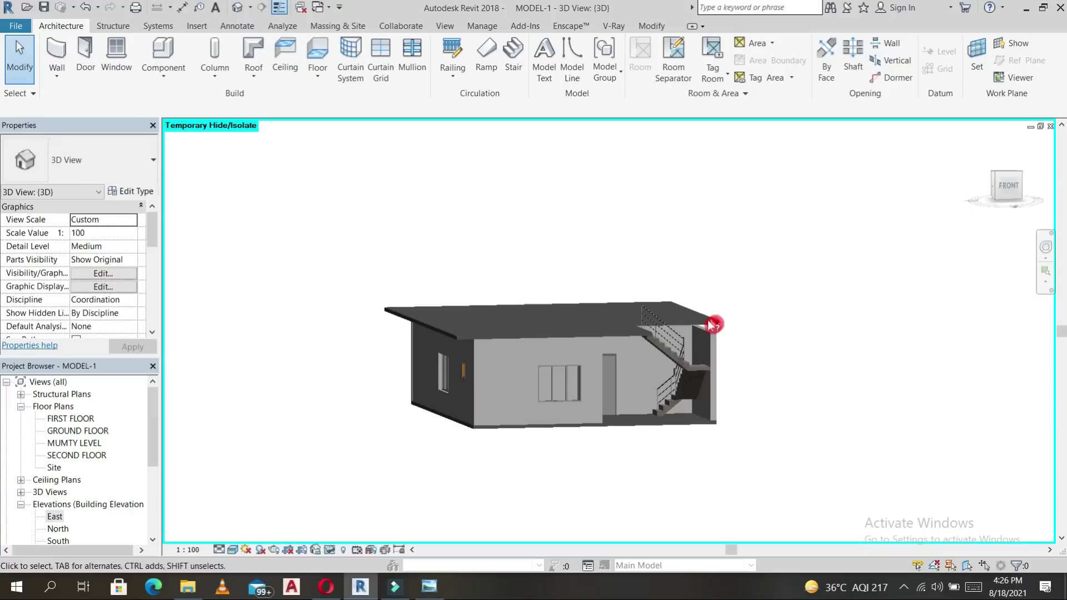
pyautogui.scroll(5, 657, 371)
pyautogui.keyDown('shift'); pyautogui.moveTo(688, 370); pyautogui.dragTo(751, 352, button='middle'); pyautogui.keyUp('shift')
pyautogui.keyDown('shift'); pyautogui.moveTo(617, 315); pyautogui.dragTo(819, 371, button='middle'); pyautogui.keyUp('shift')
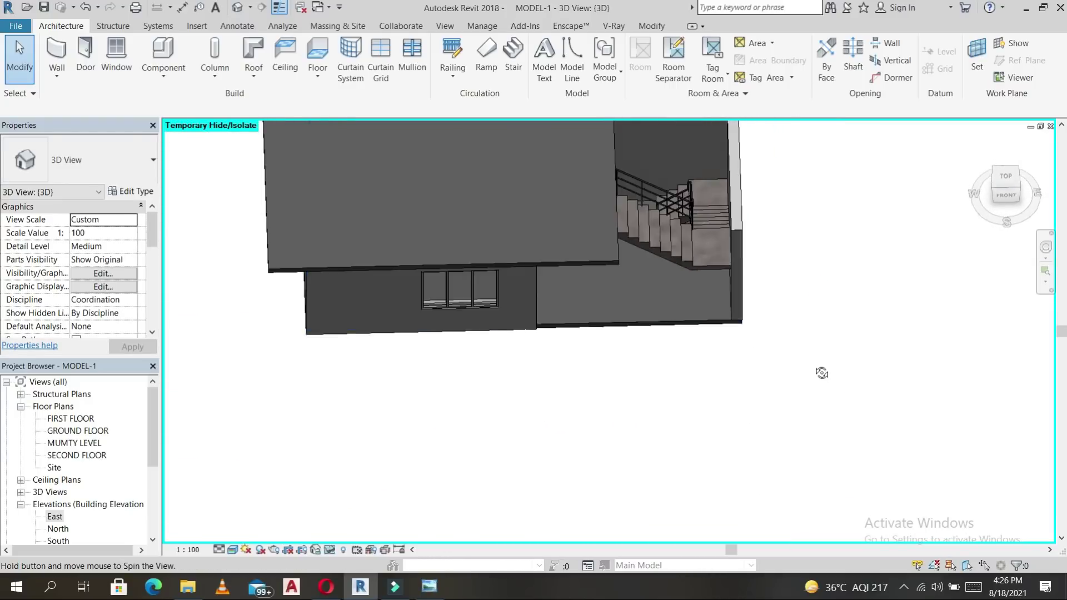
pyautogui.doubleClick(75, 433)
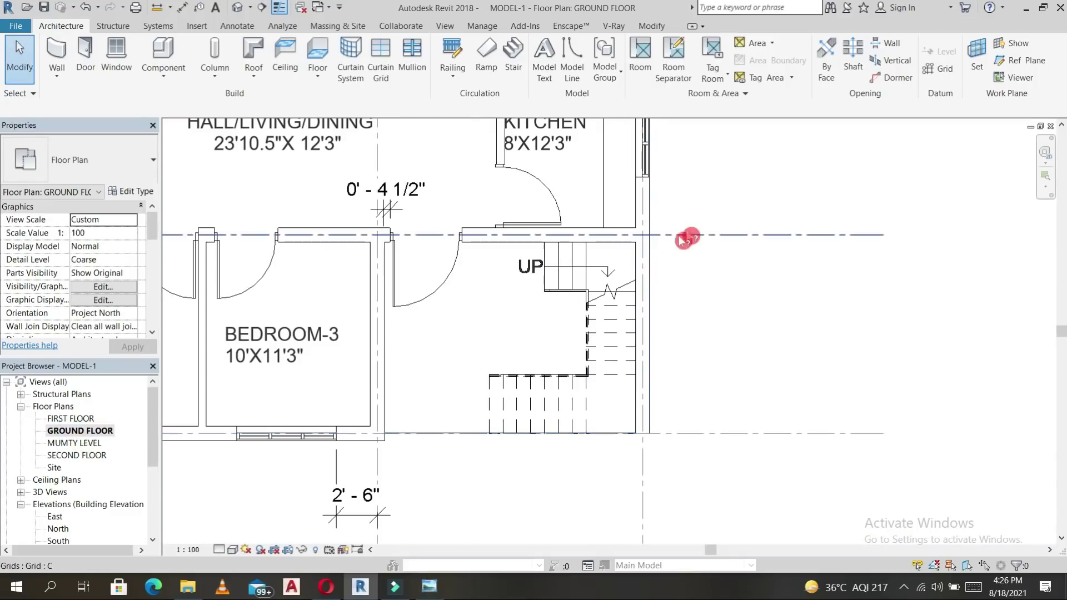
pyautogui.click(656, 266)
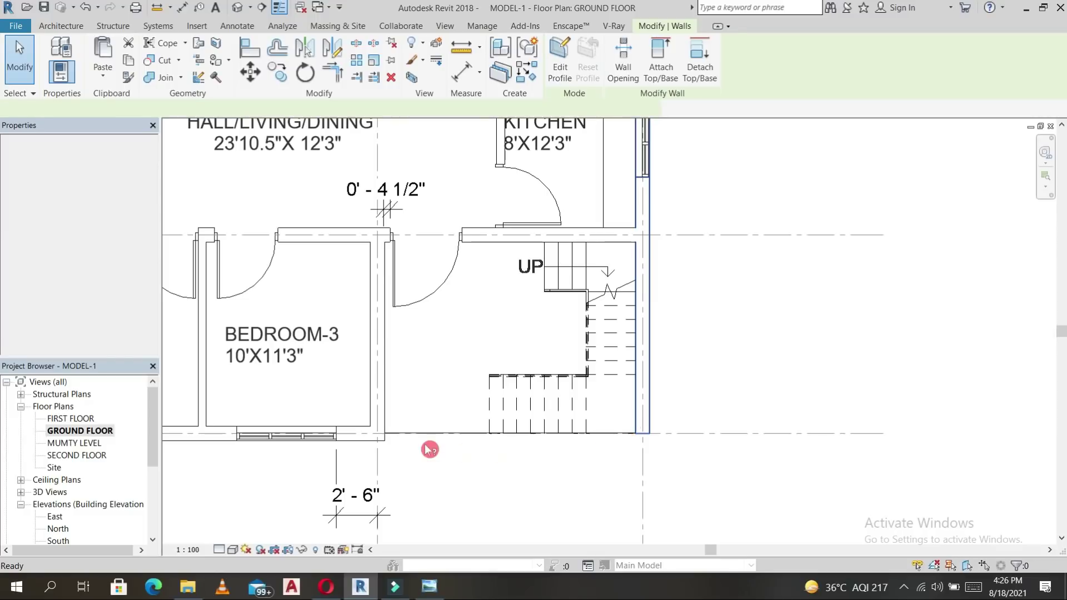
pyautogui.press('w')
pyautogui.press('a')
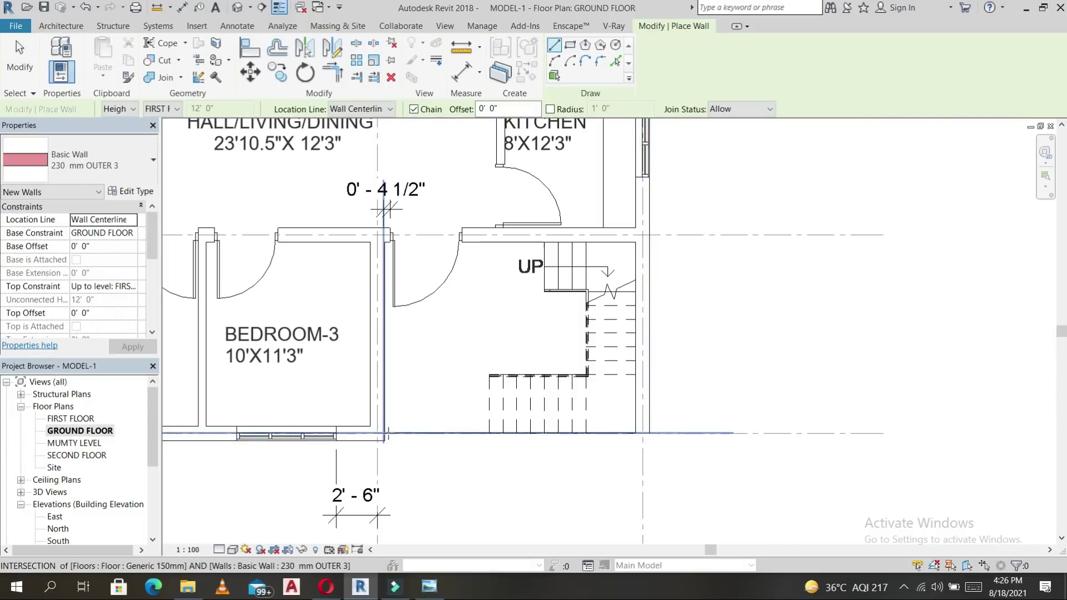
pyautogui.scroll(3, 385, 441)
pyautogui.moveTo(413, 438); pyautogui.dragTo(430, 209, button='middle')
pyautogui.press('Escape')
pyautogui.press('Escape')
pyautogui.scroll(-5, 603, 241)
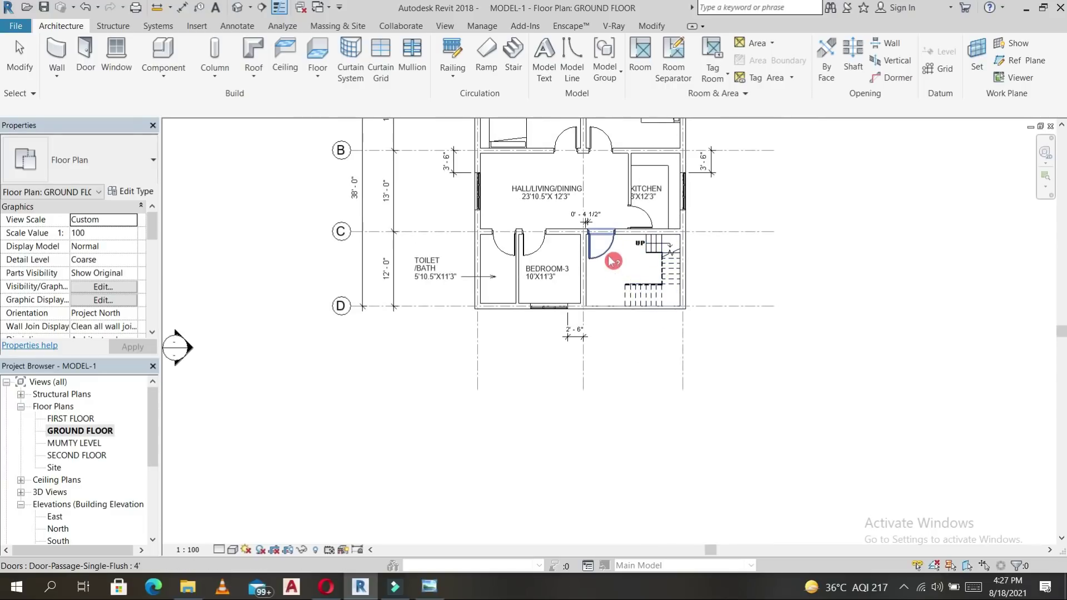
pyautogui.scroll(2, 612, 257)
pyautogui.click(610, 253)
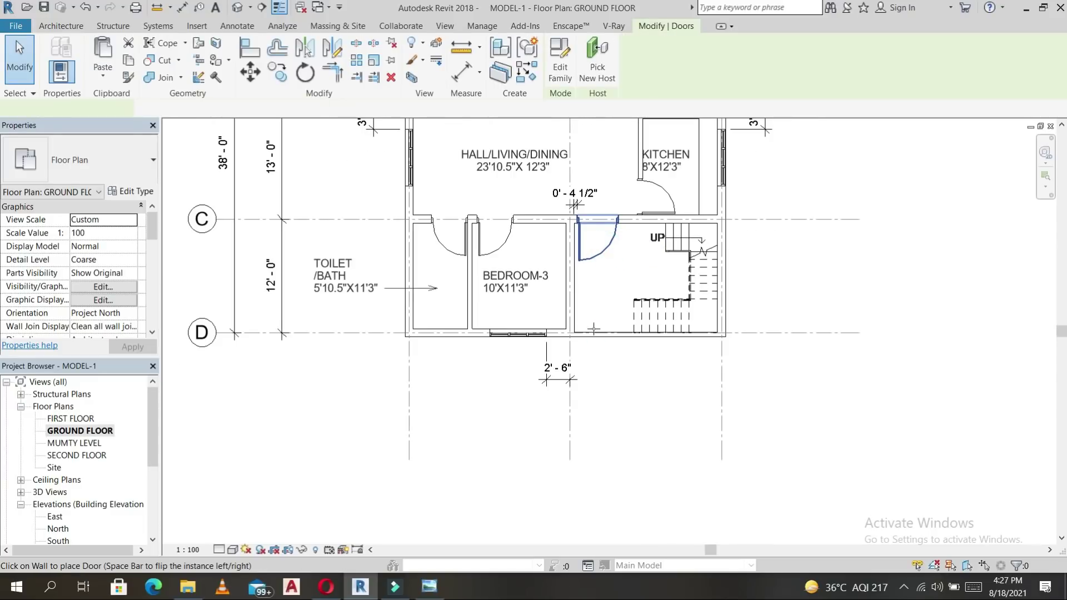
pyautogui.press('c')
pyautogui.press('s')
pyautogui.scroll(2, 596, 329)
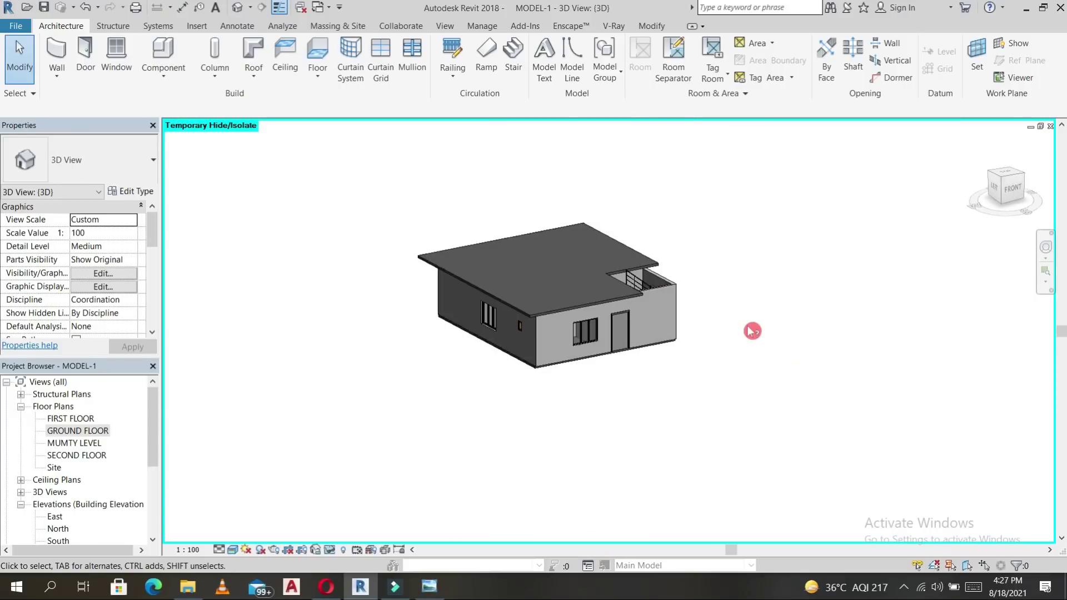
# Select every element of the ground-floor house in a front view.
pyautogui.keyDown('shift'); pyautogui.moveTo(774, 377); pyautogui.dragTo(704, 364, button='middle'); pyautogui.keyUp('shift')
pyautogui.keyDown('shift'); pyautogui.moveTo(655, 390); pyautogui.dragTo(617, 351, button='middle'); pyautogui.keyUp('shift')
pyautogui.moveTo(526, 241); pyautogui.dragTo(758, 376)
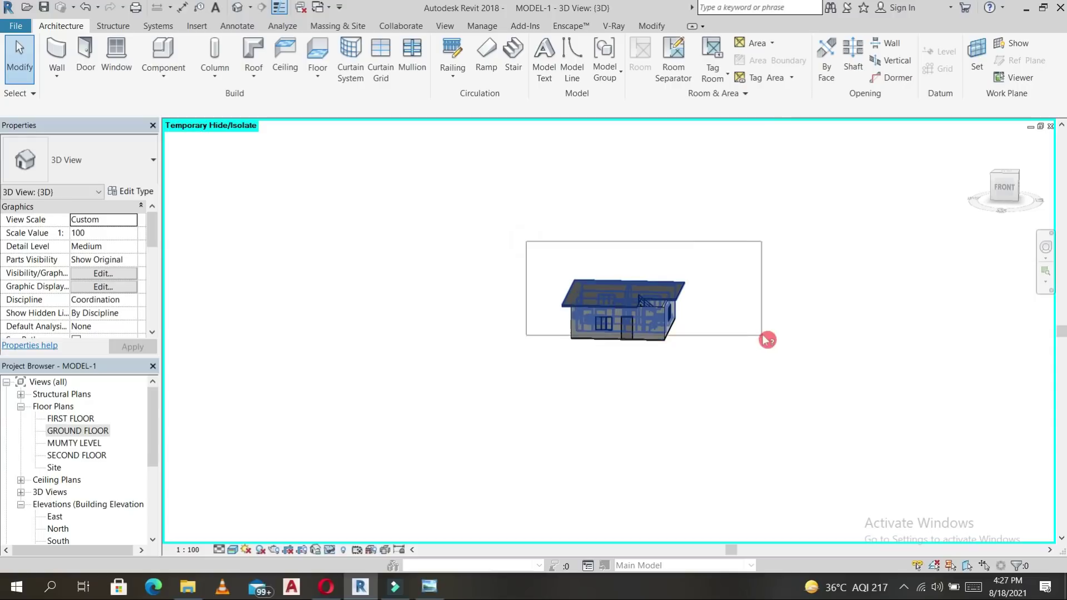
pyautogui.keyDown('shift'); pyautogui.moveTo(678, 382); pyautogui.dragTo(682, 343, button='middle'); pyautogui.keyUp('shift')
pyautogui.moveTo(515, 233); pyautogui.dragTo(717, 326)
pyautogui.click(1007, 187)
pyautogui.moveTo(842, 357); pyautogui.dragTo(413, 226)
pyautogui.moveTo(349, 221); pyautogui.dragTo(341, 220)
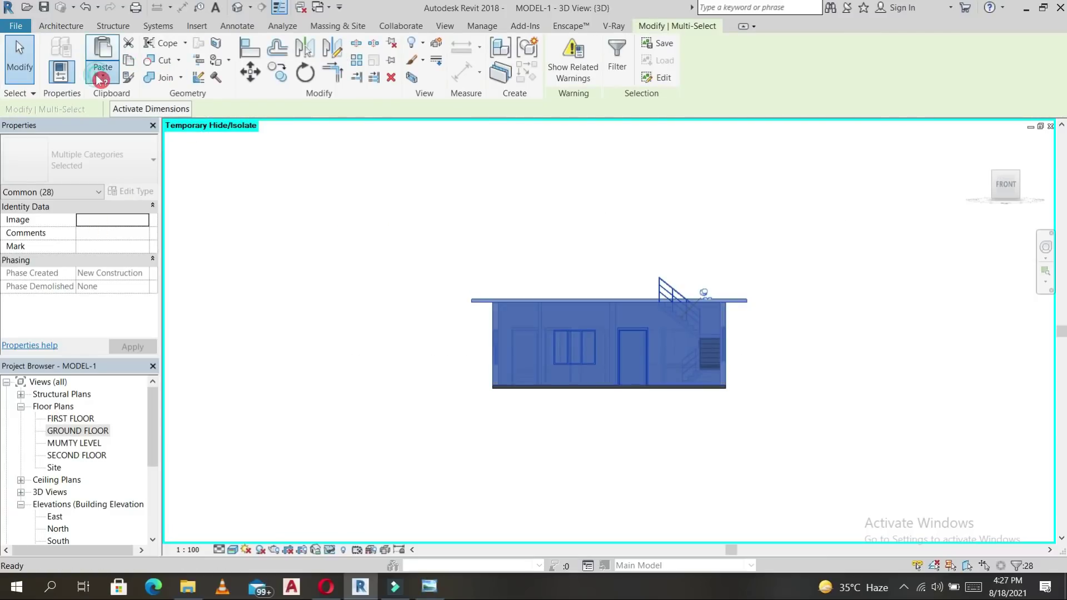
# Paste the copied house aligned to the FIRST FLOOR level, then open the FIRST FLOOR plan.
pyautogui.click(101, 81)
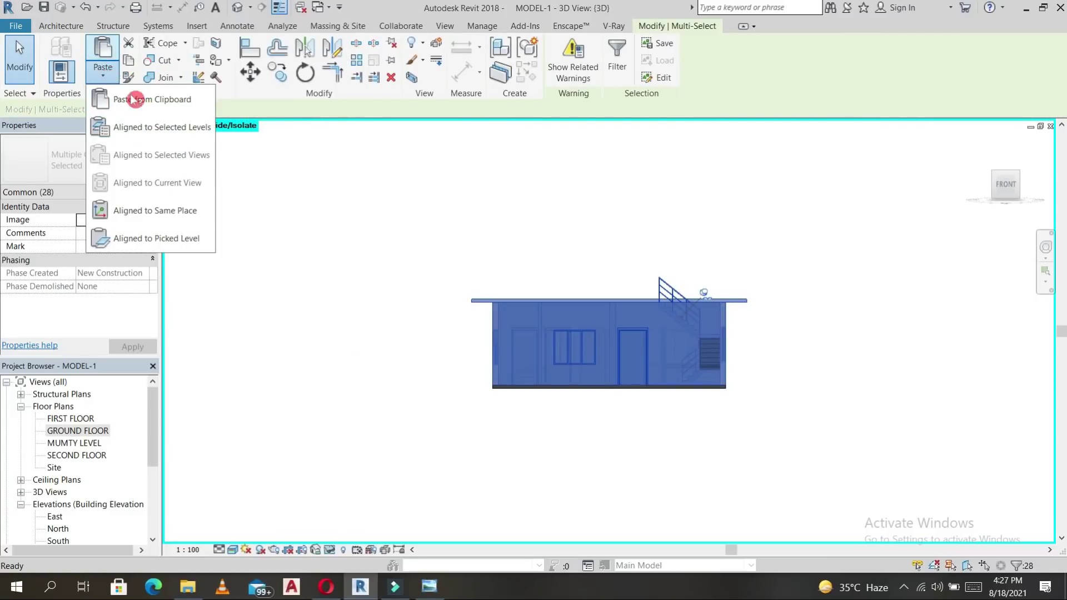
pyautogui.click(151, 127)
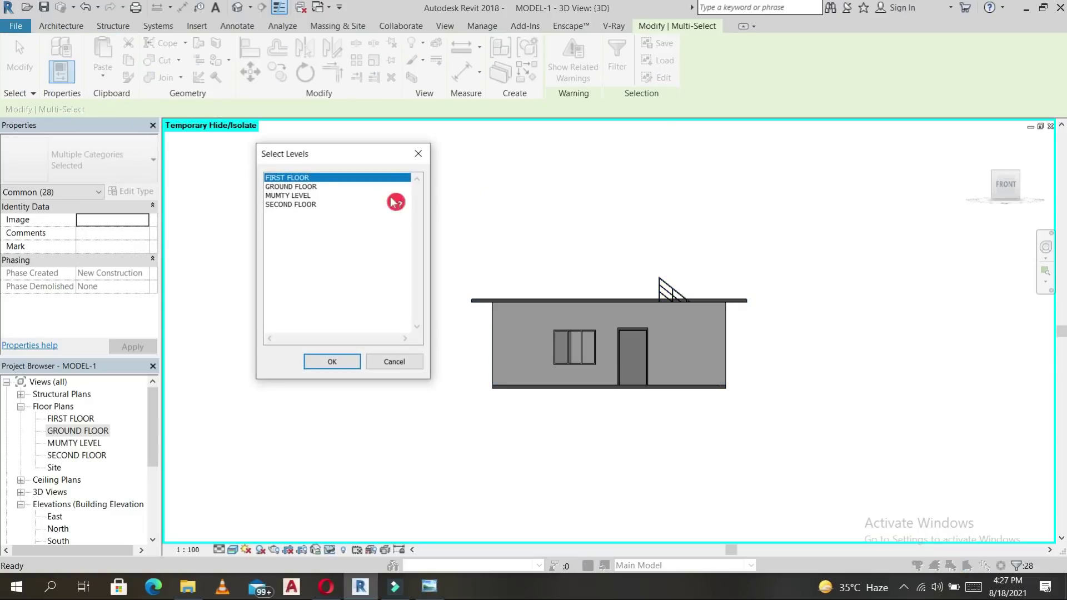
pyautogui.click(332, 361)
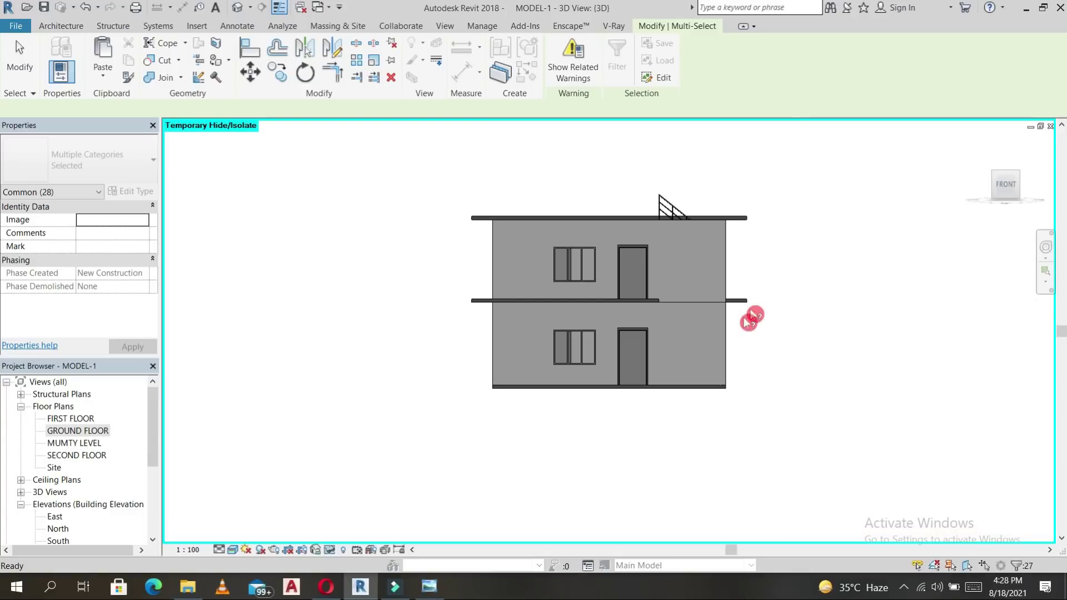
pyautogui.keyDown('shift'); pyautogui.moveTo(761, 280); pyautogui.dragTo(495, 439, button='middle'); pyautogui.keyUp('shift')
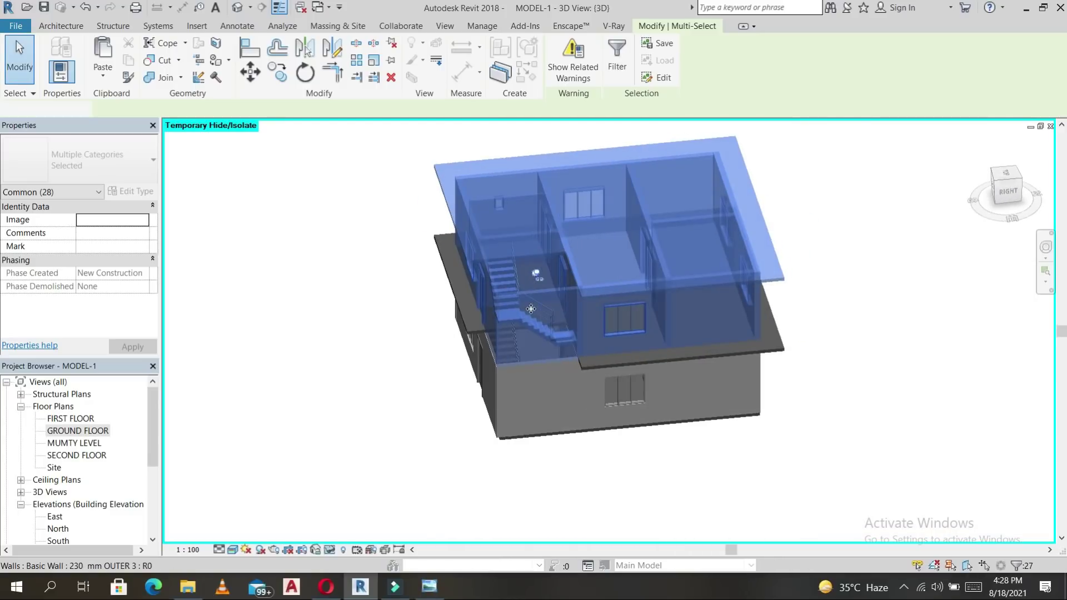
pyautogui.click(540, 283)
pyautogui.keyDown('shift'); pyautogui.moveTo(498, 282); pyautogui.dragTo(836, 410, button='middle'); pyautogui.keyUp('shift')
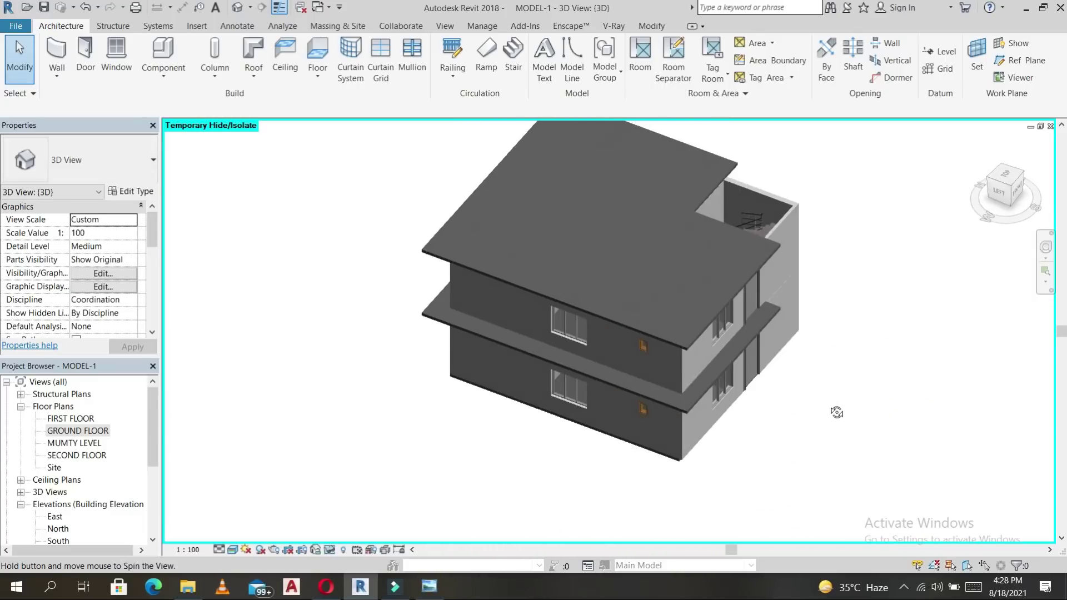
pyautogui.doubleClick(75, 420)
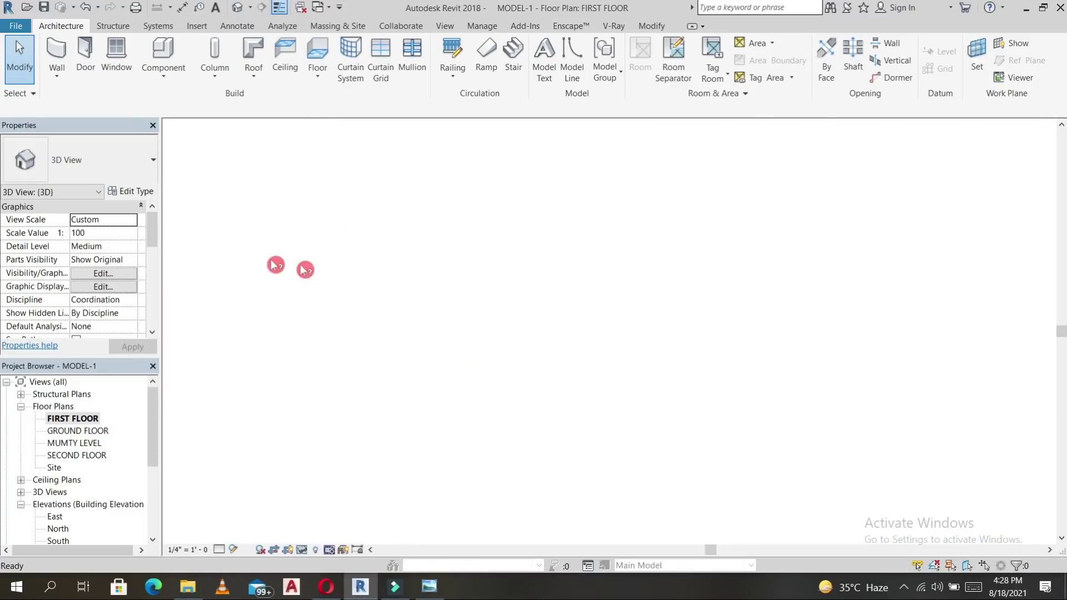
# Begin a sketched railing path, starting at the slab's top-right corner.
pyautogui.scroll(5, 566, 271)
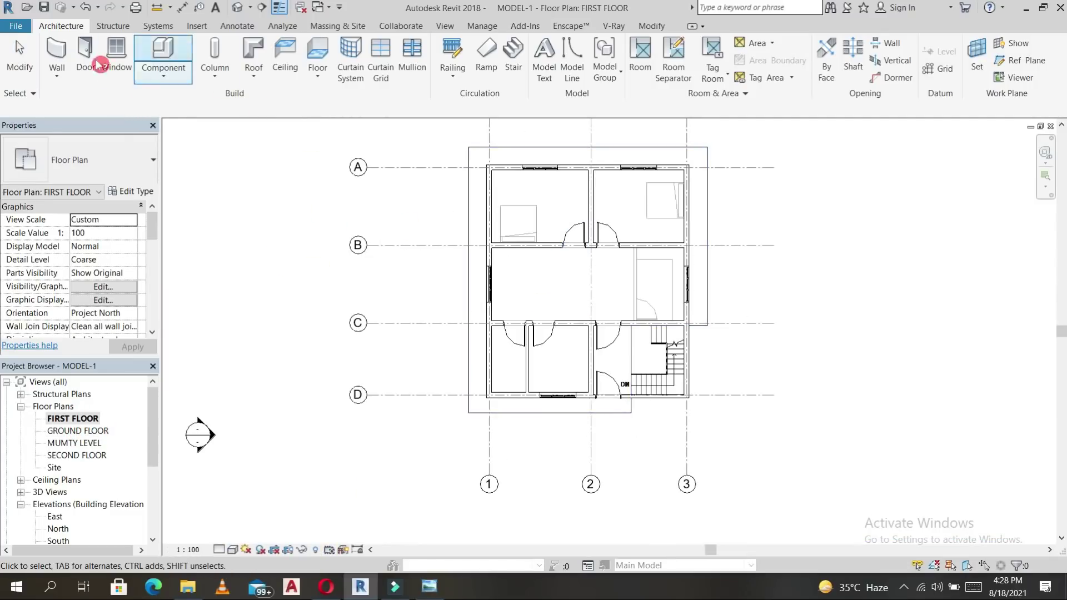
pyautogui.click(463, 81)
pyautogui.click(477, 101)
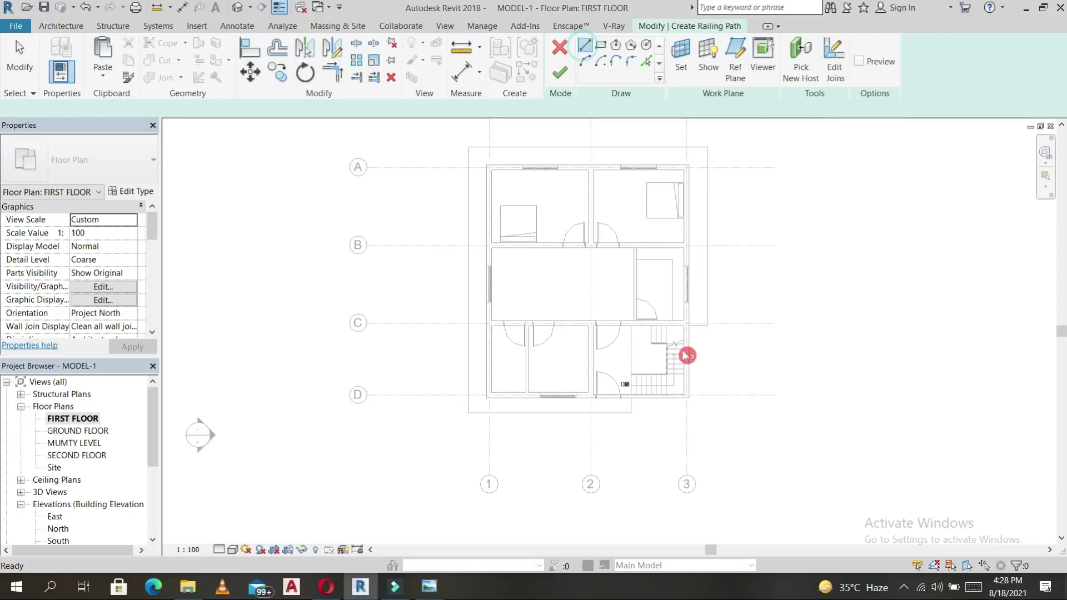
pyautogui.scroll(6, 701, 322)
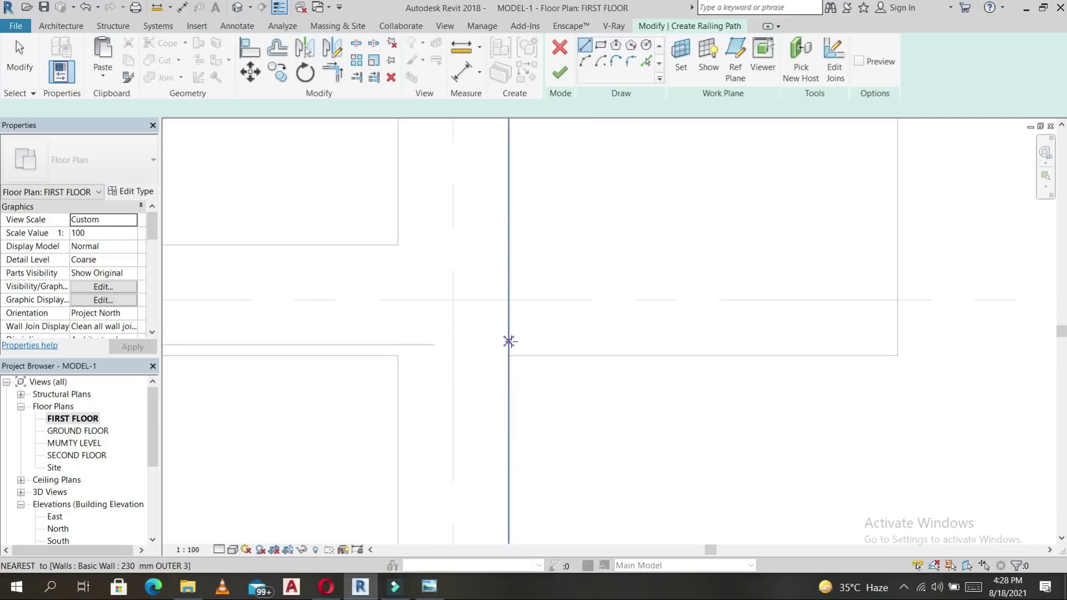
pyautogui.scroll(-5, 890, 345)
pyautogui.moveTo(890, 344); pyautogui.dragTo(878, 390, button='middle')
pyautogui.scroll(5, 867, 146)
pyautogui.click(888, 160)
# Trace the railing path around the bottom-left corner and bottom edge, then finish the sketch.
pyautogui.scroll(-5, 886, 221)
pyautogui.scroll(6, 338, 388)
pyautogui.click(389, 312)
pyautogui.scroll(-2, 715, 266)
pyautogui.moveTo(715, 266); pyautogui.dragTo(485, 300, button='middle')
pyautogui.scroll(4, 795, 331)
pyautogui.click(787, 350)
pyautogui.click(788, 144)
pyautogui.click(562, 74)
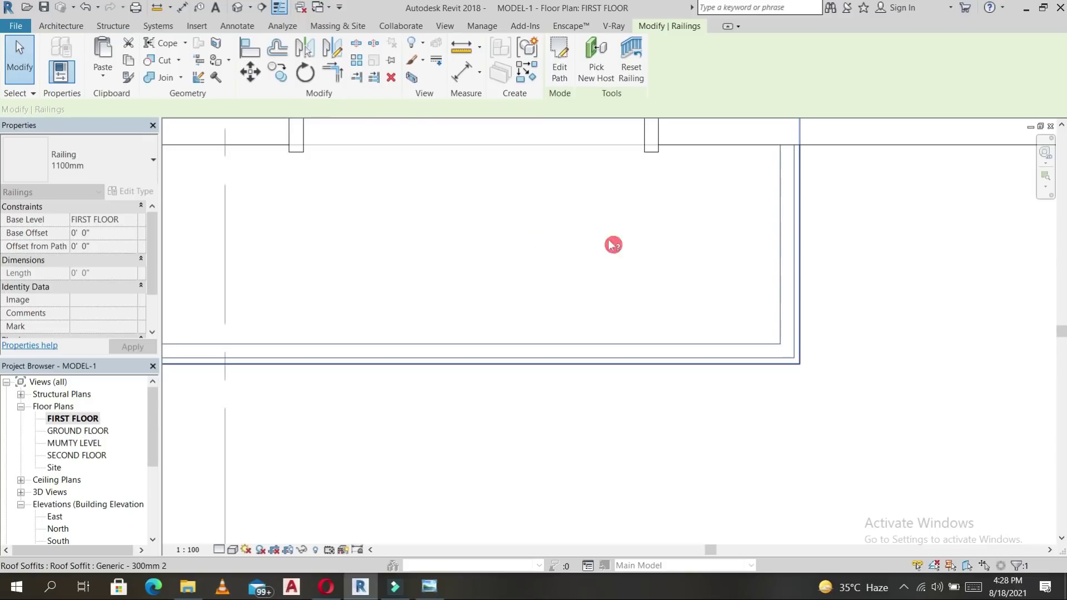
# Set the railing type to Handrail - Rectangular and view it in Default 3D View.
pyautogui.scroll(-2, 612, 241)
pyautogui.click(131, 170)
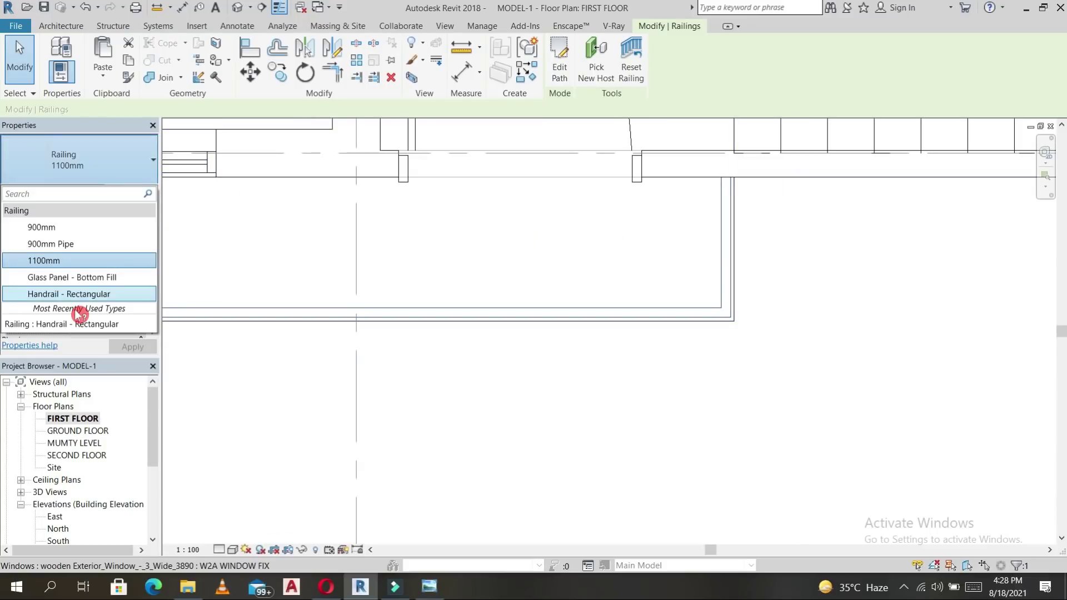
pyautogui.click(89, 296)
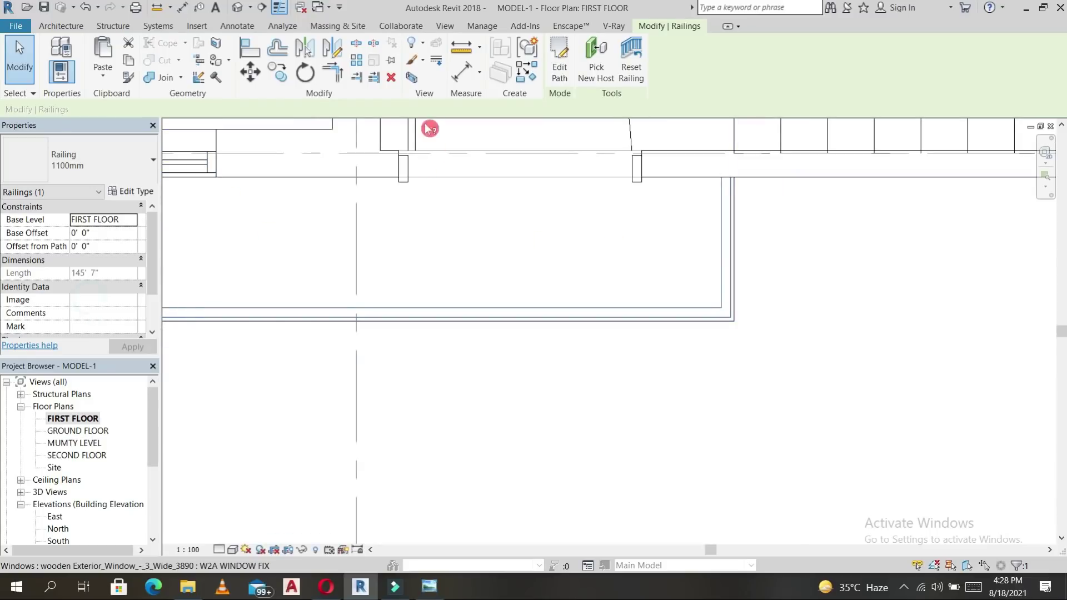
pyautogui.click(239, 7)
pyautogui.scroll(-4, 530, 300)
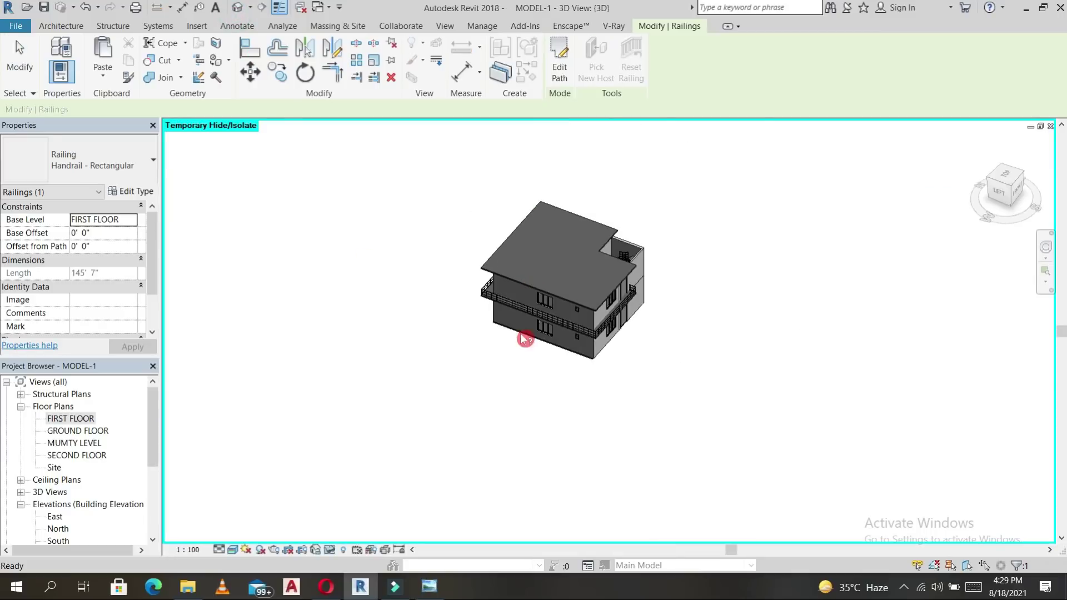
# Select the first-floor railing and paste it aligned to the SECOND FLOOR level.
pyautogui.scroll(5, 617, 334)
pyautogui.press('Escape')
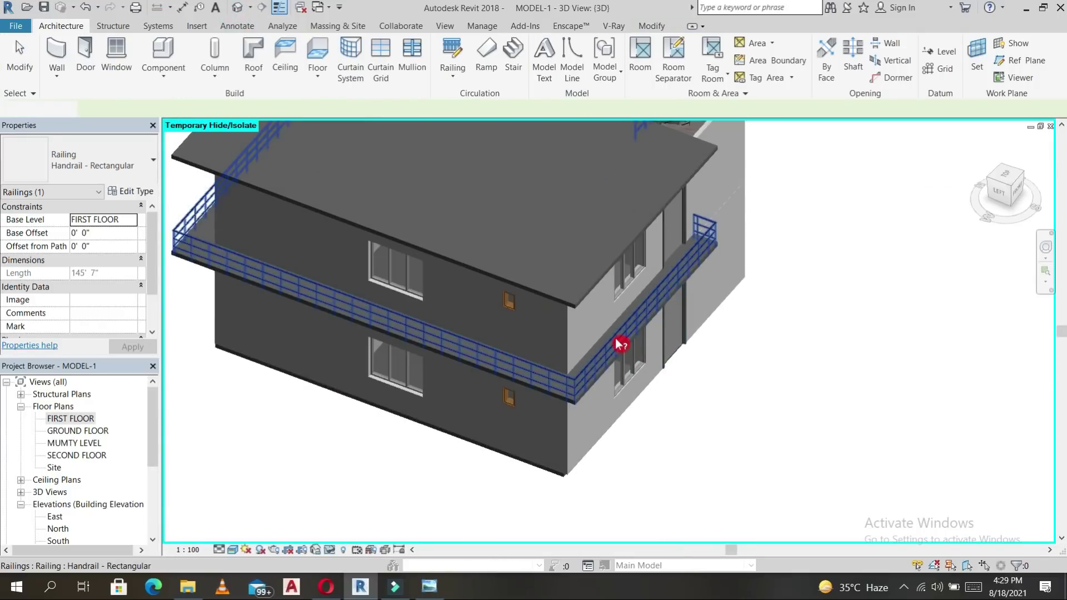
pyautogui.click(616, 341)
pyautogui.scroll(4, 606, 384)
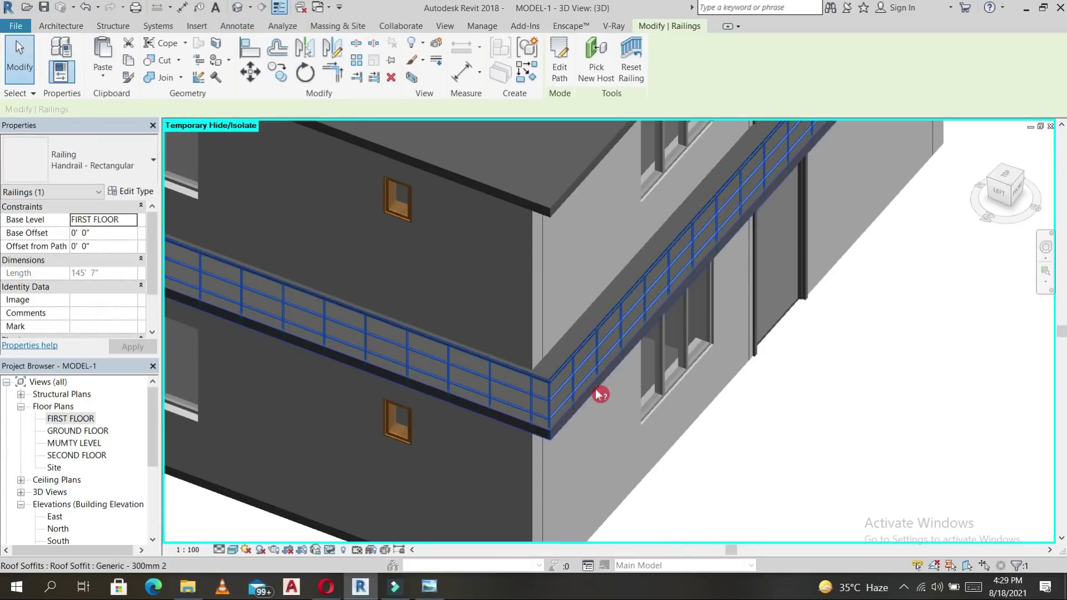
pyautogui.press('Escape')
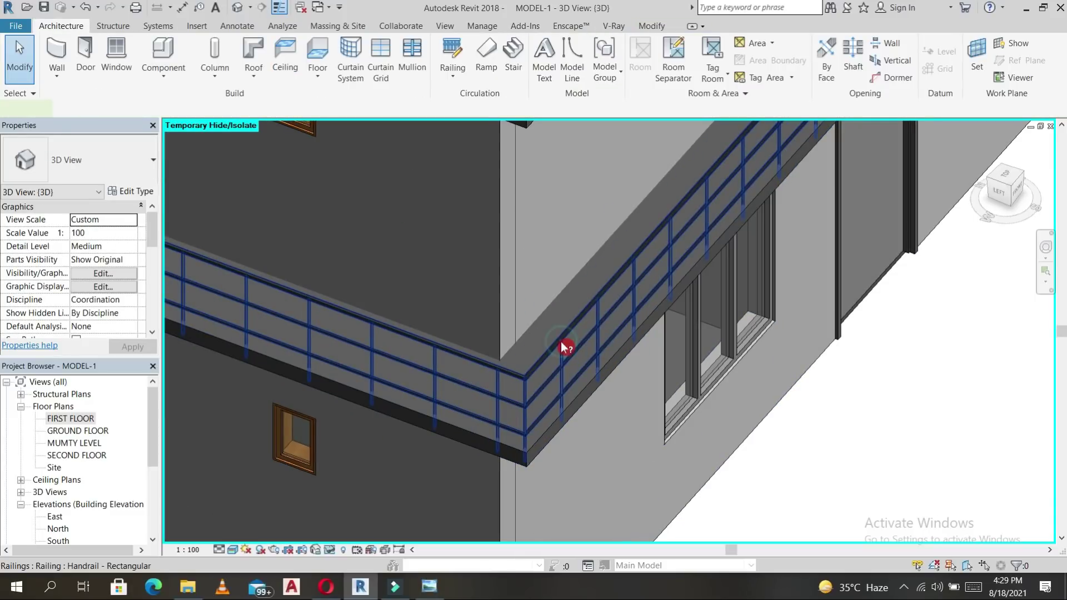
pyautogui.click(561, 342)
pyautogui.click(103, 75)
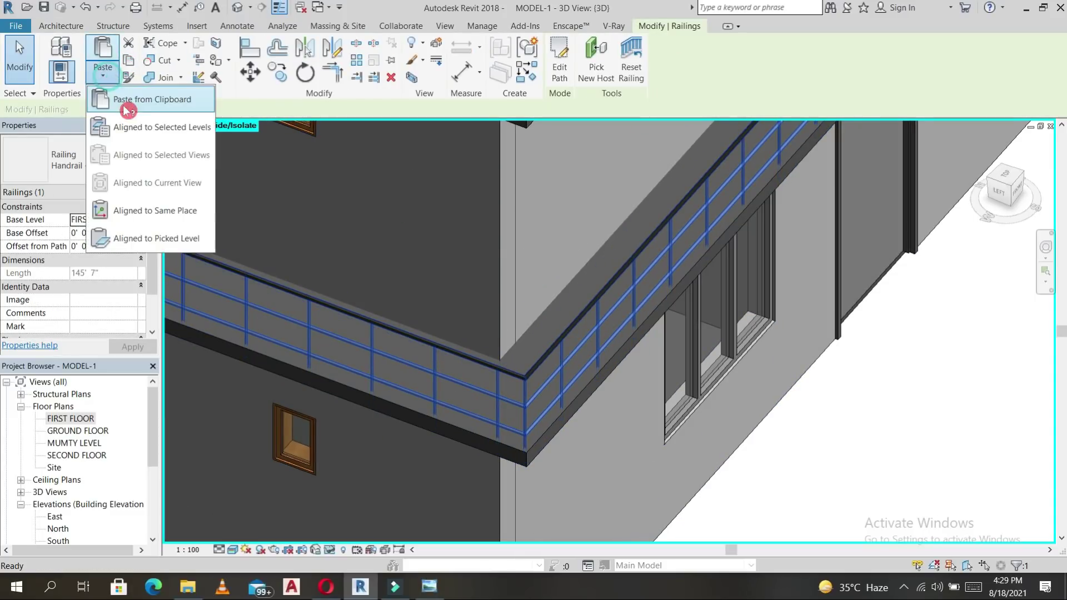
pyautogui.click(128, 128)
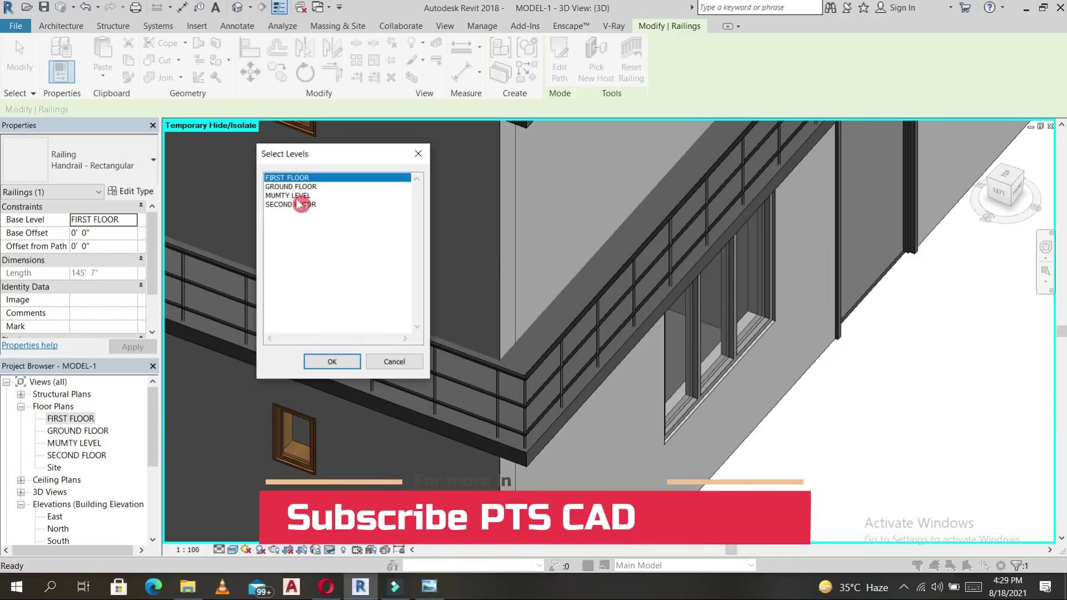
pyautogui.click(297, 205)
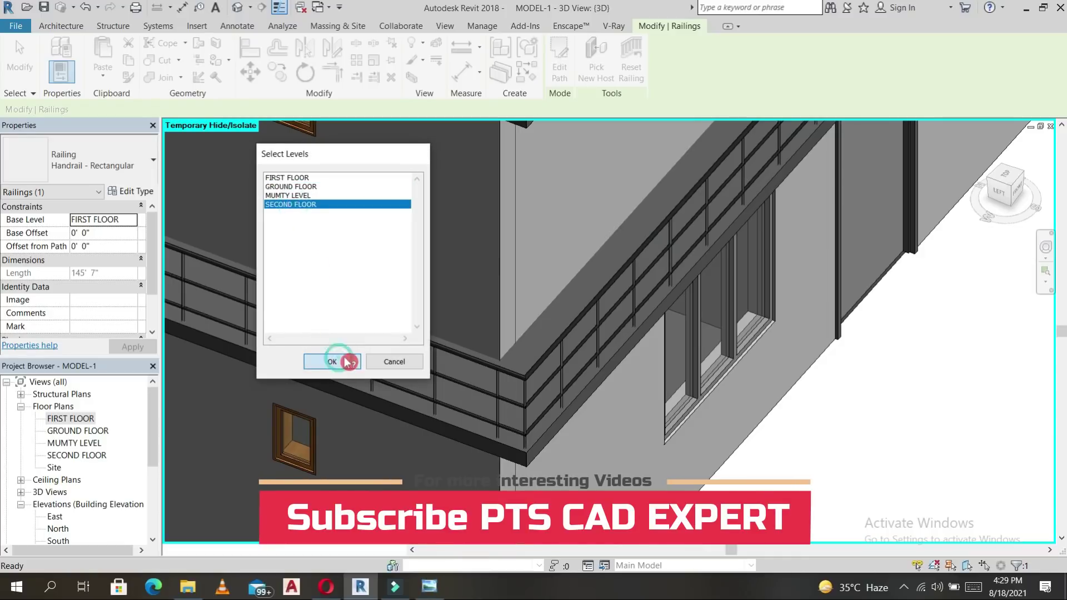
pyautogui.click(340, 362)
# Orbit to inspect the roof railing, then switch to the ViewCube TOP view.
pyautogui.scroll(-3, 539, 309)
pyautogui.scroll(-2, 539, 308)
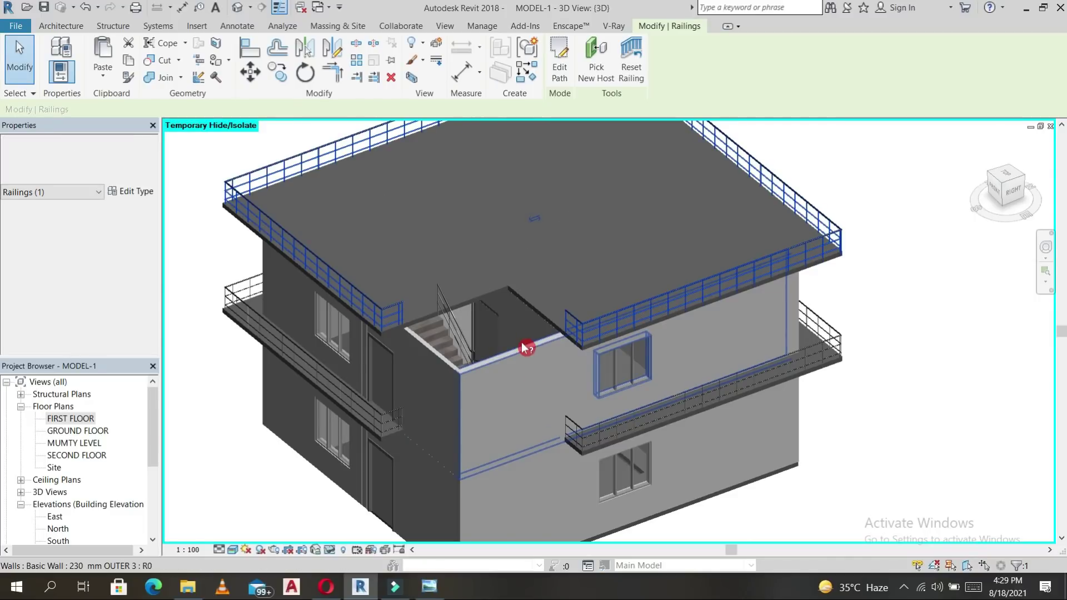
pyautogui.scroll(-1, 510, 407)
pyautogui.keyDown('shift'); pyautogui.moveTo(512, 408); pyautogui.dragTo(556, 375, button='middle'); pyautogui.keyUp('shift')
pyautogui.scroll(3, 510, 374)
pyautogui.click(1008, 179)
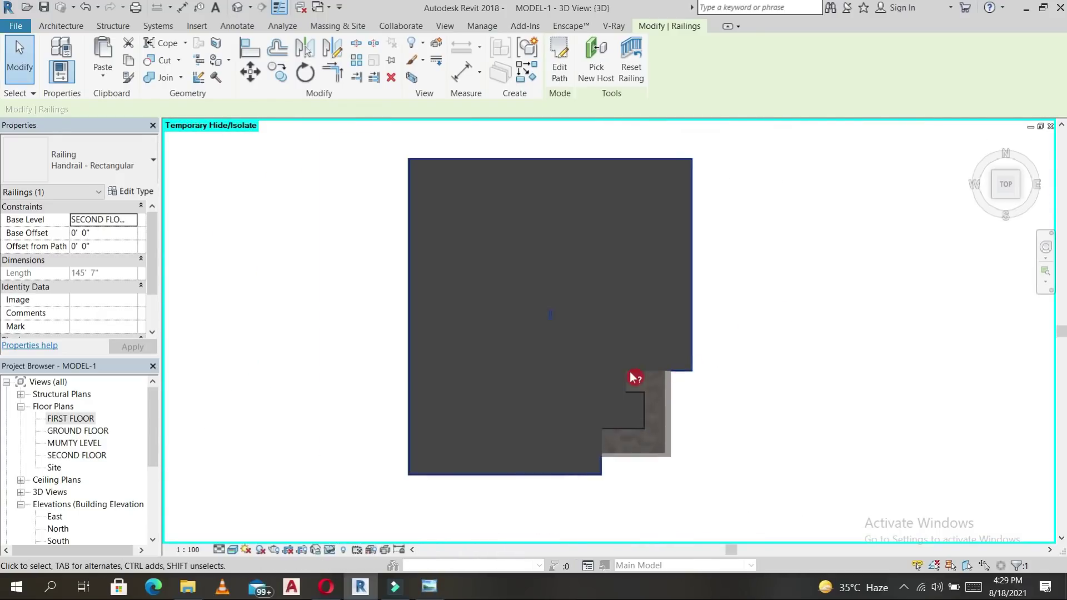
# Briefly start the Door tool and check its type properties, then cancel it.
pyautogui.scroll(3, 761, 433)
pyautogui.scroll(-5, 734, 298)
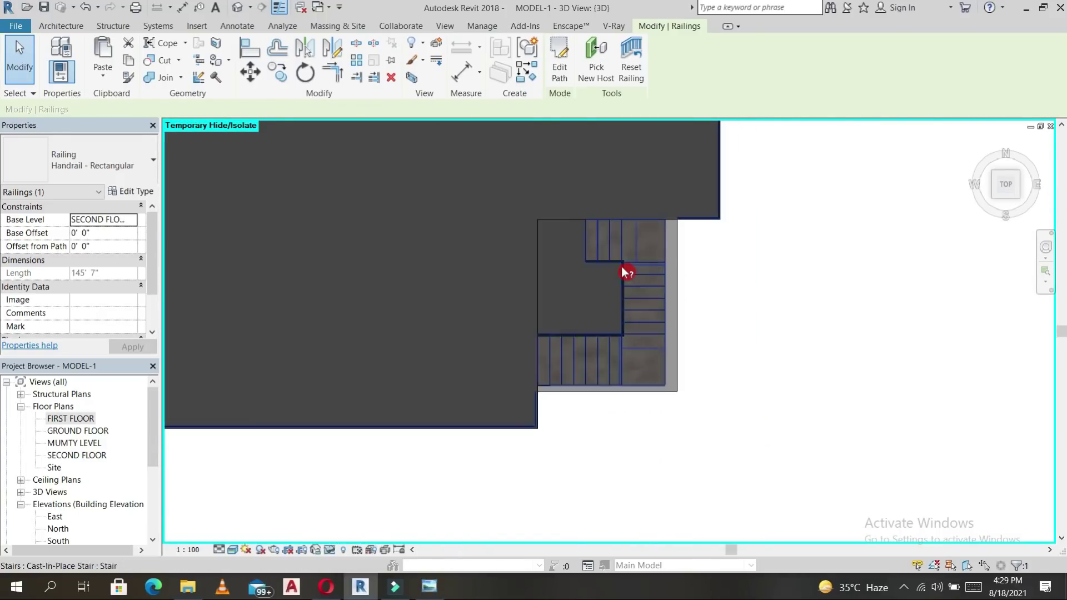
pyautogui.click(63, 26)
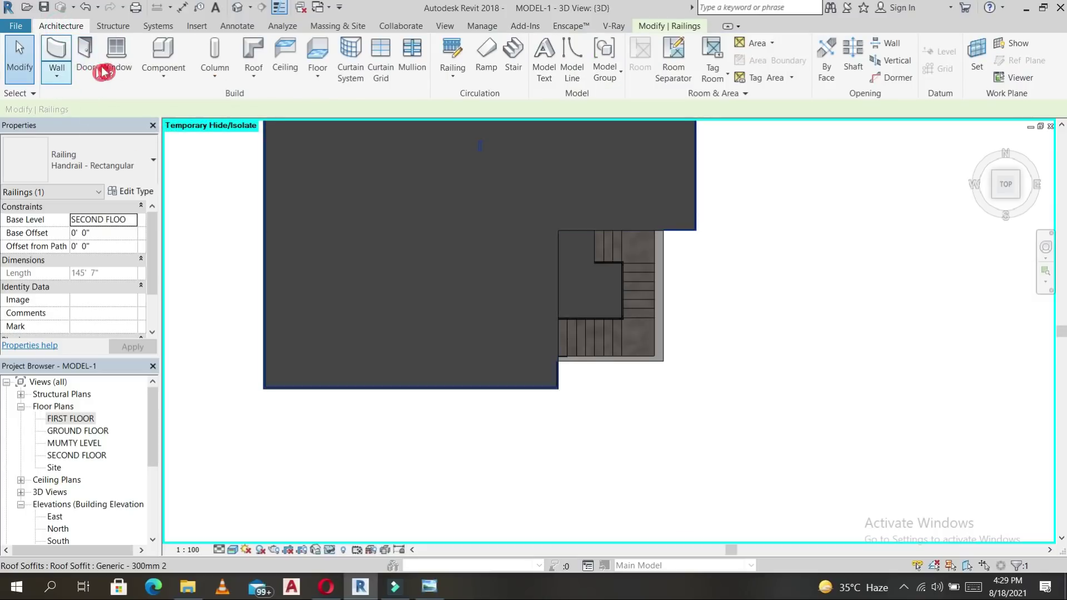
pyautogui.click(86, 58)
pyautogui.click(58, 39)
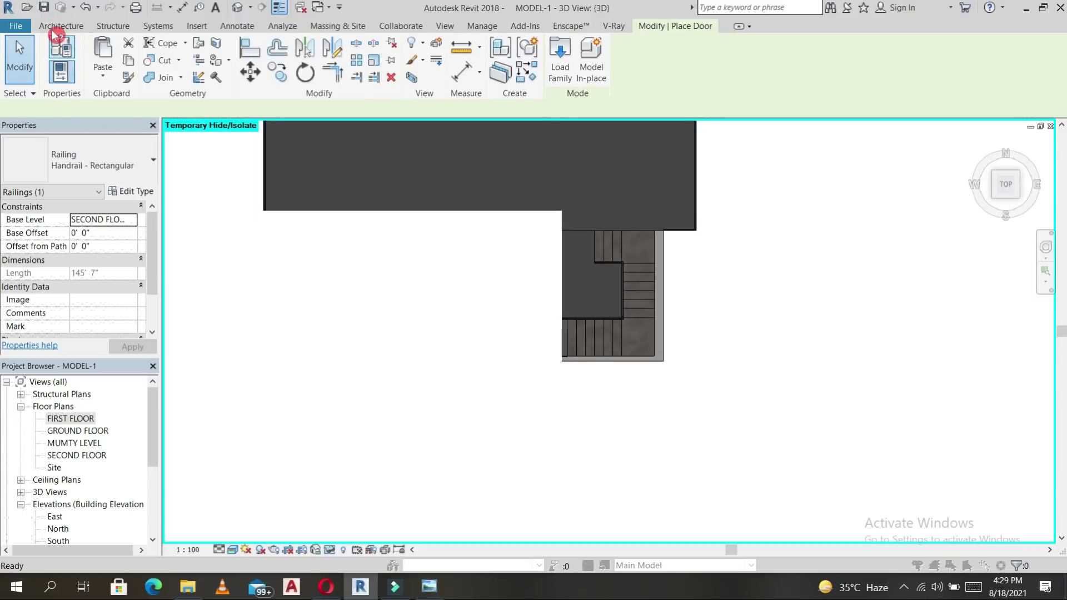
pyautogui.press('Escape')
pyautogui.press('Escape')
pyautogui.click(65, 26)
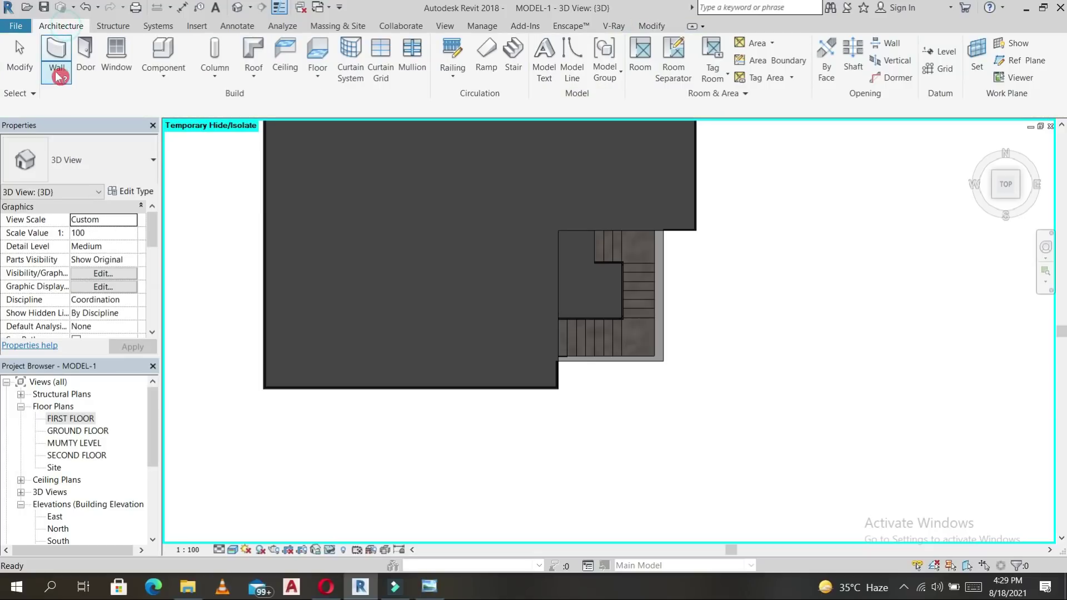
# Start the WA wall tool with base SECOND FLOOR and top constraint MUMTY LEVEL.
pyautogui.press('w')
pyautogui.press('a')
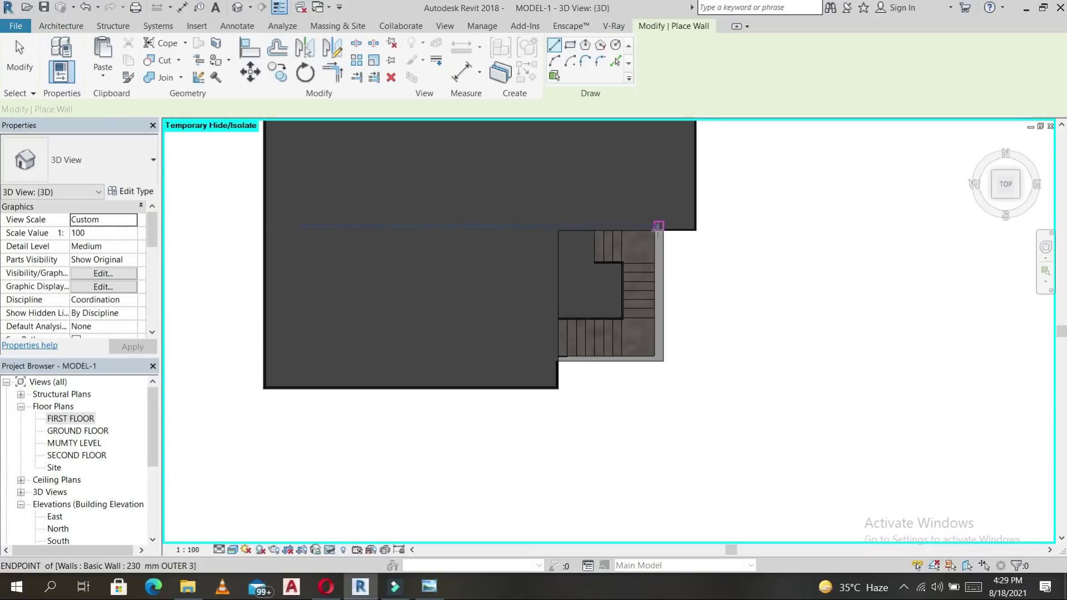
pyautogui.scroll(2, 660, 229)
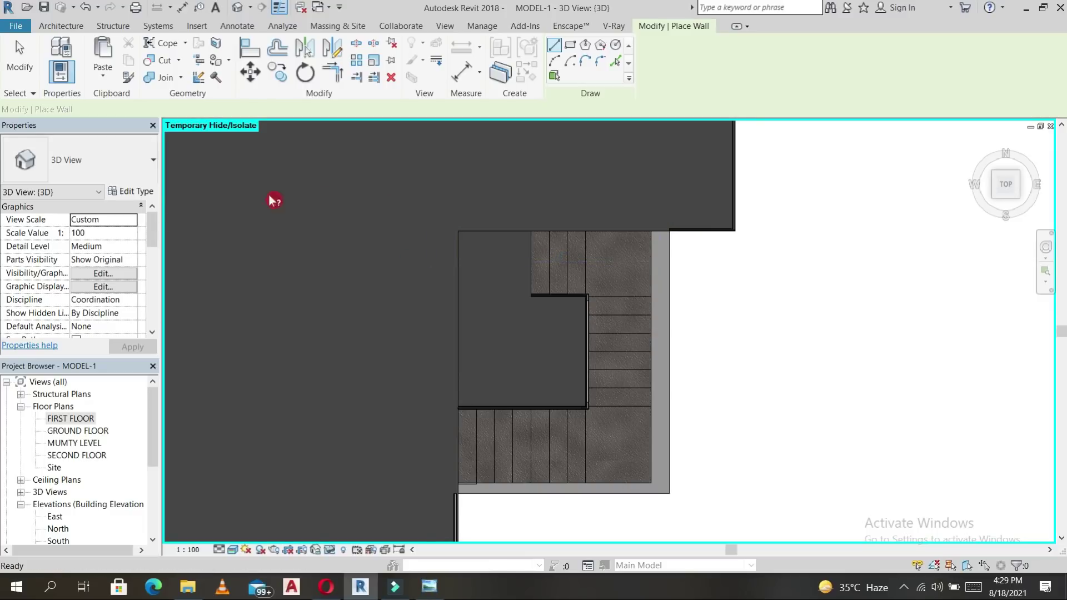
pyautogui.click(134, 234)
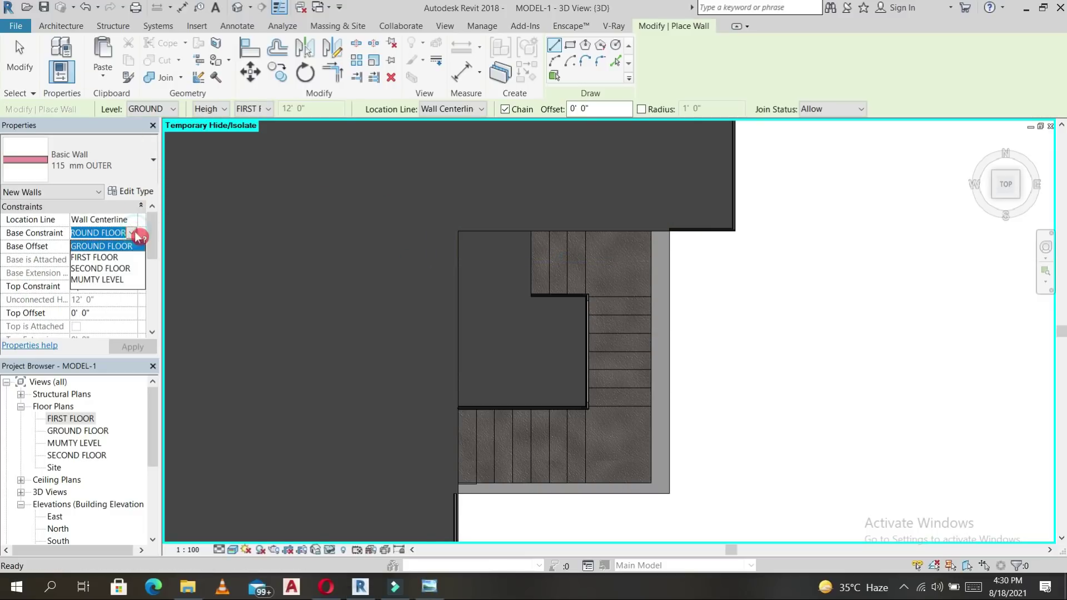
pyautogui.click(103, 268)
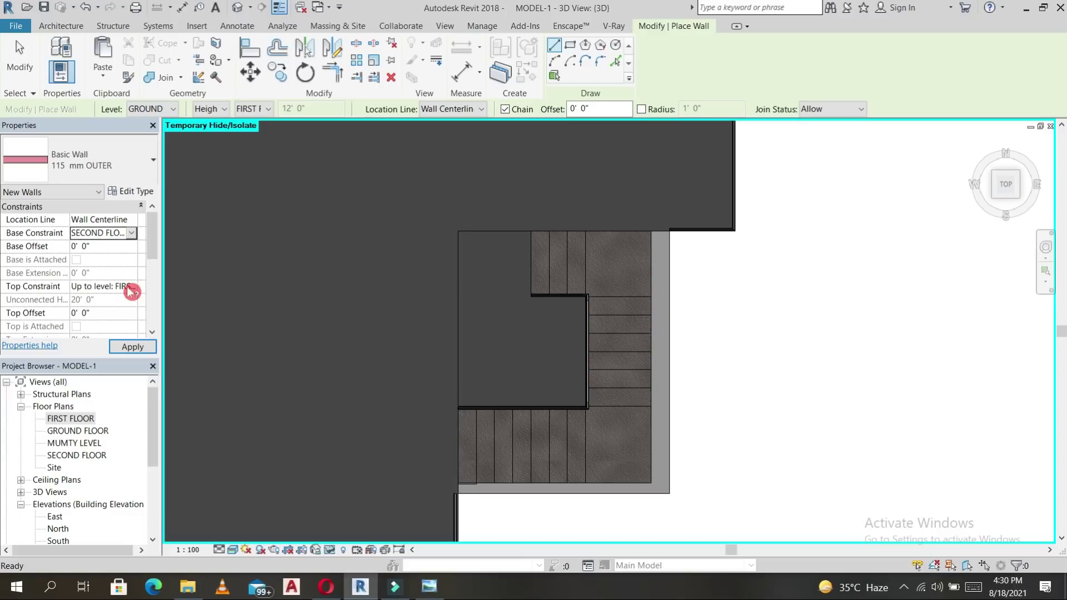
pyautogui.click(136, 288)
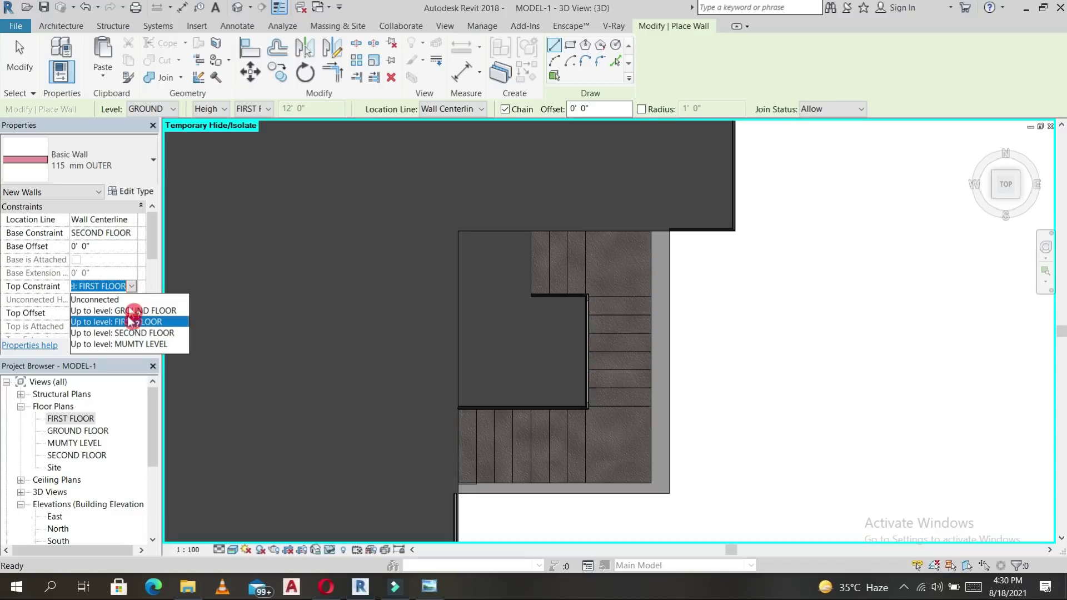
pyautogui.click(107, 345)
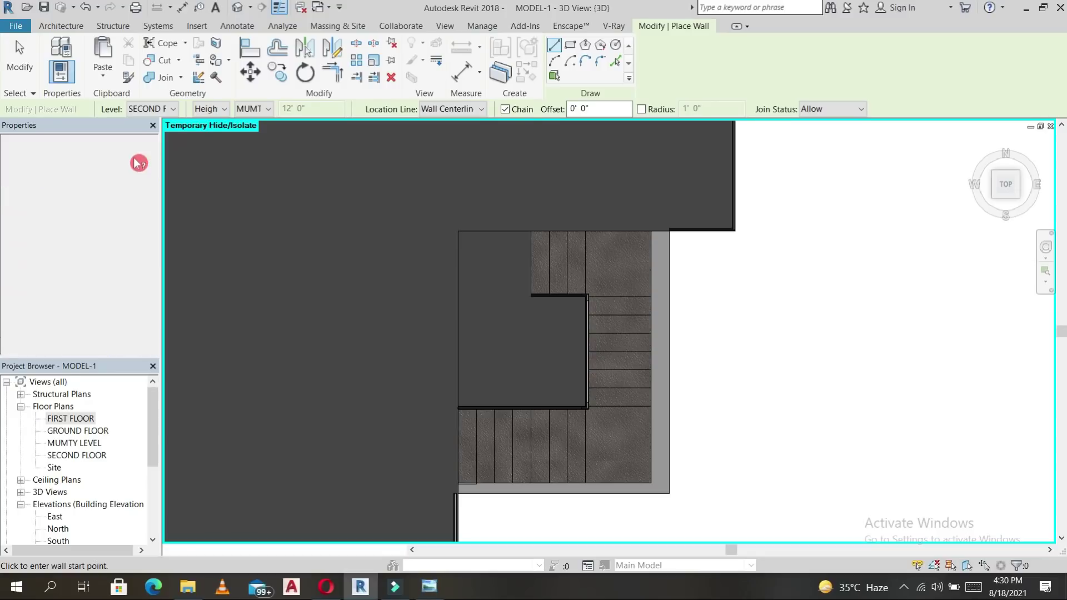
pyautogui.click(139, 163)
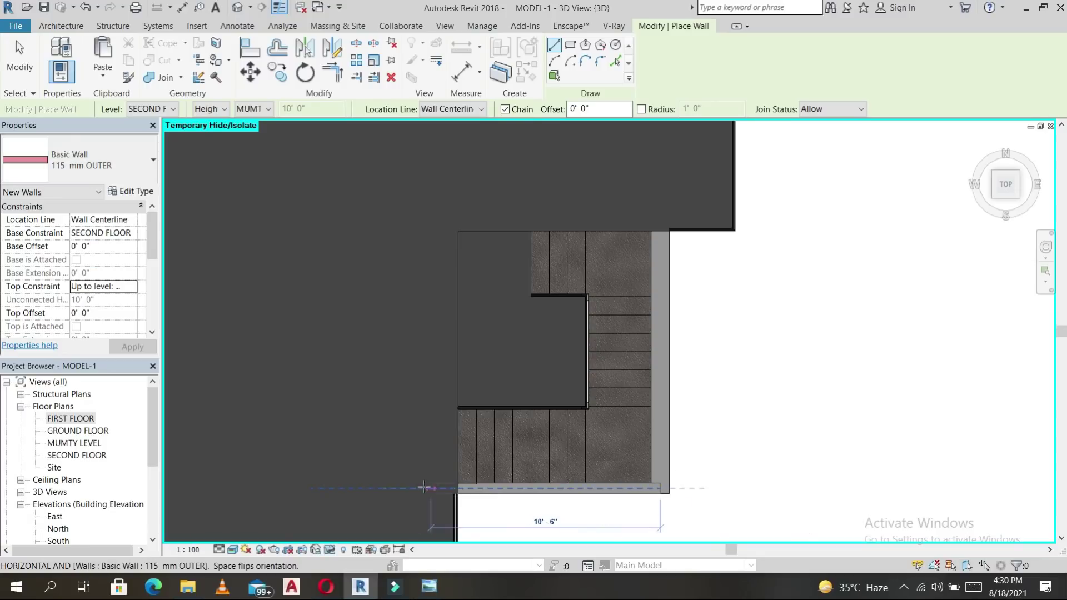
# Draw the left, top and right walls around the stair.
pyautogui.click(440, 488)
pyautogui.click(442, 222)
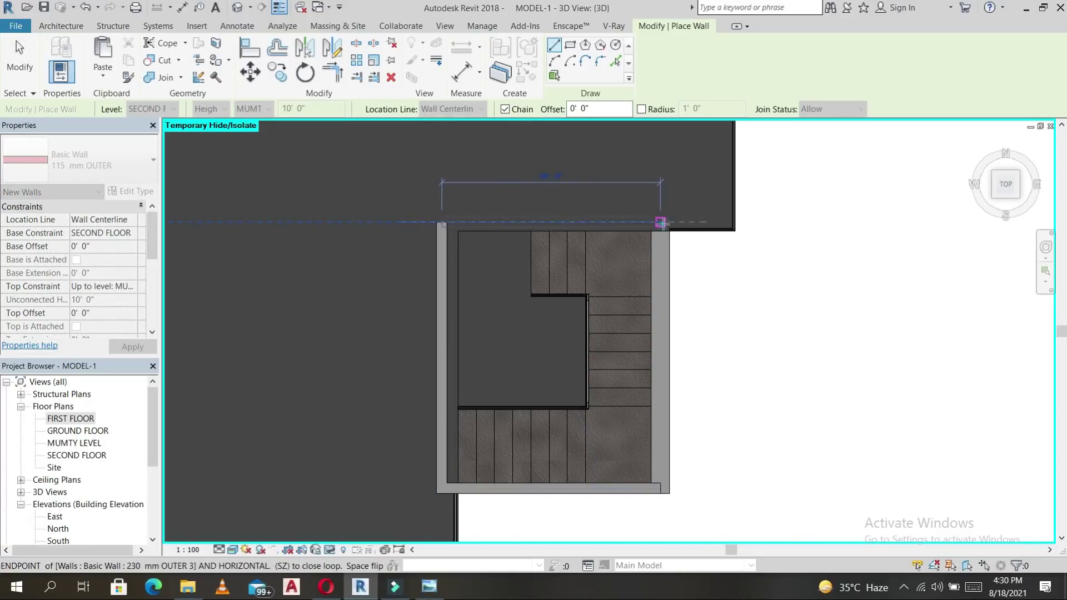
pyautogui.click(660, 222)
pyautogui.click(661, 488)
pyautogui.press('Escape')
pyautogui.press('Escape')
# Change the right stair wall to the 230 mm OUTER 3 type.
pyautogui.click(110, 161)
pyautogui.click(73, 260)
pyautogui.click(517, 243)
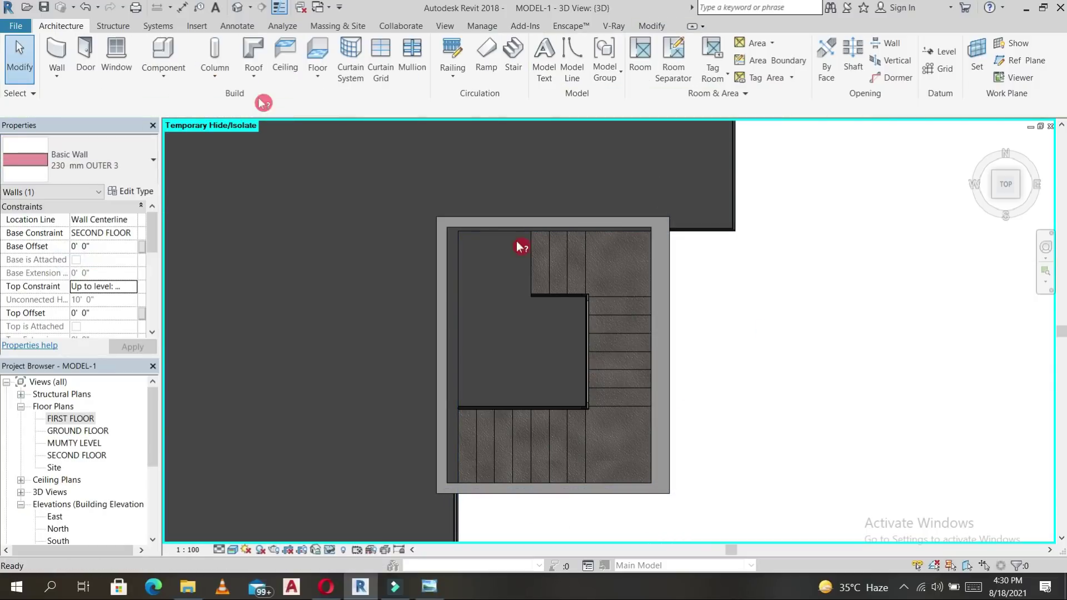
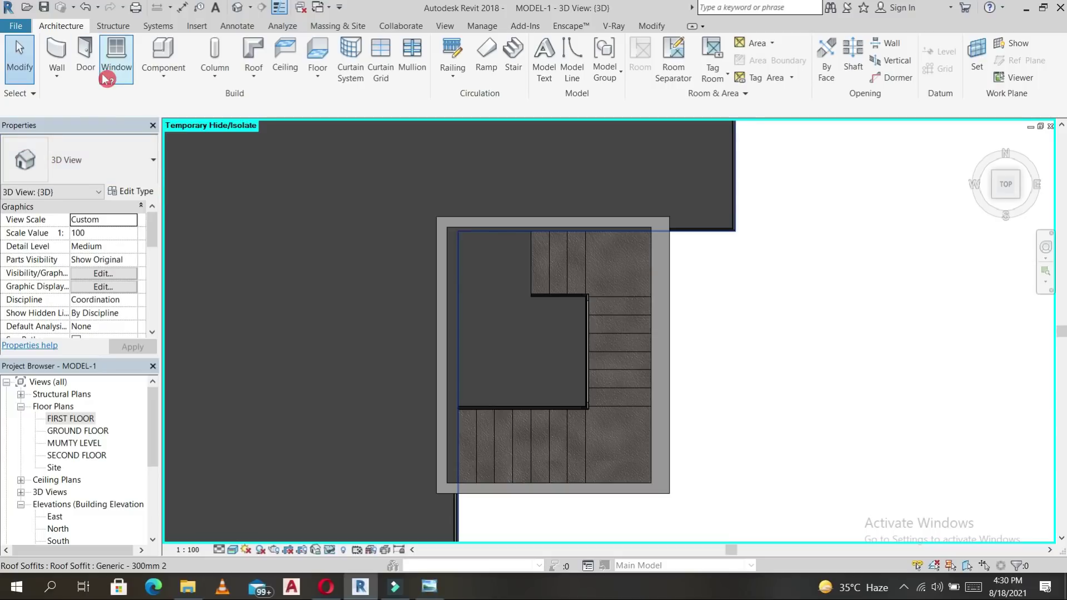
# Start a new roof soffit and set its level to MUMTY LEVEL.
pyautogui.click(464, 328)
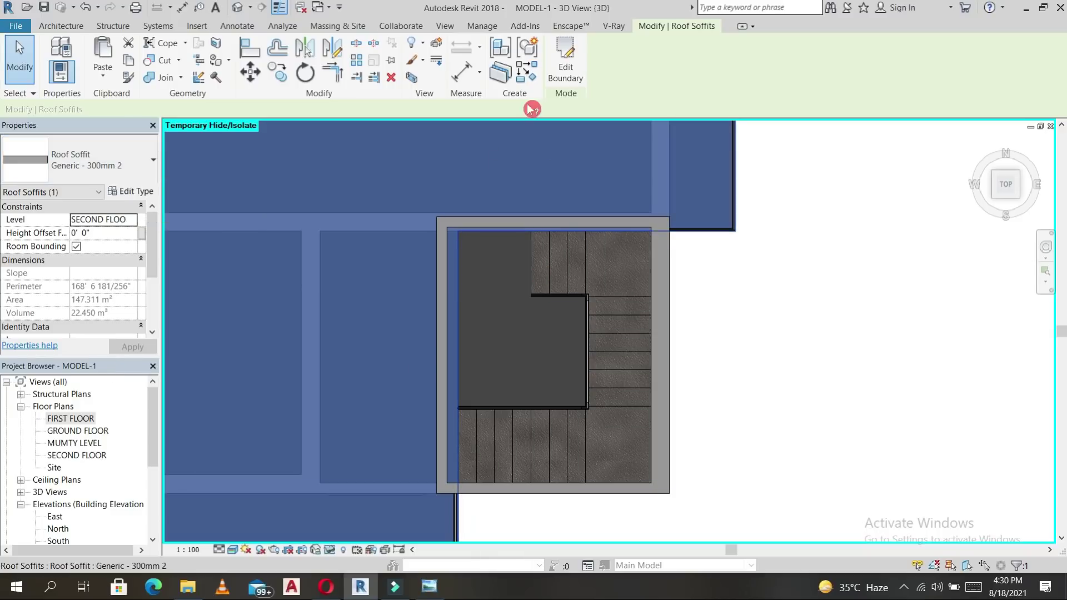
pyautogui.click(556, 65)
pyautogui.click(77, 28)
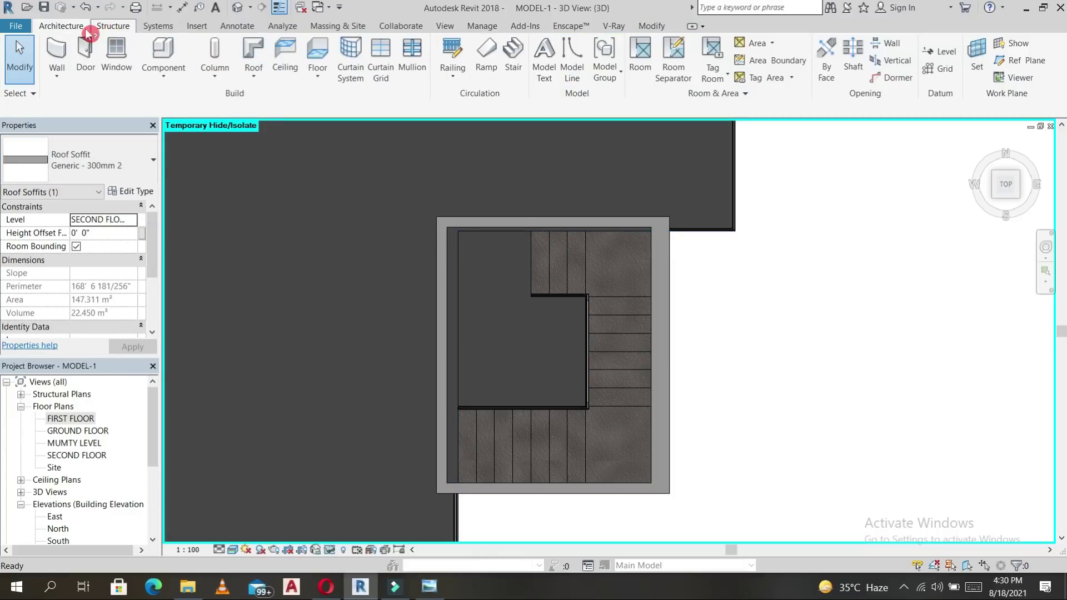
pyautogui.click(266, 83)
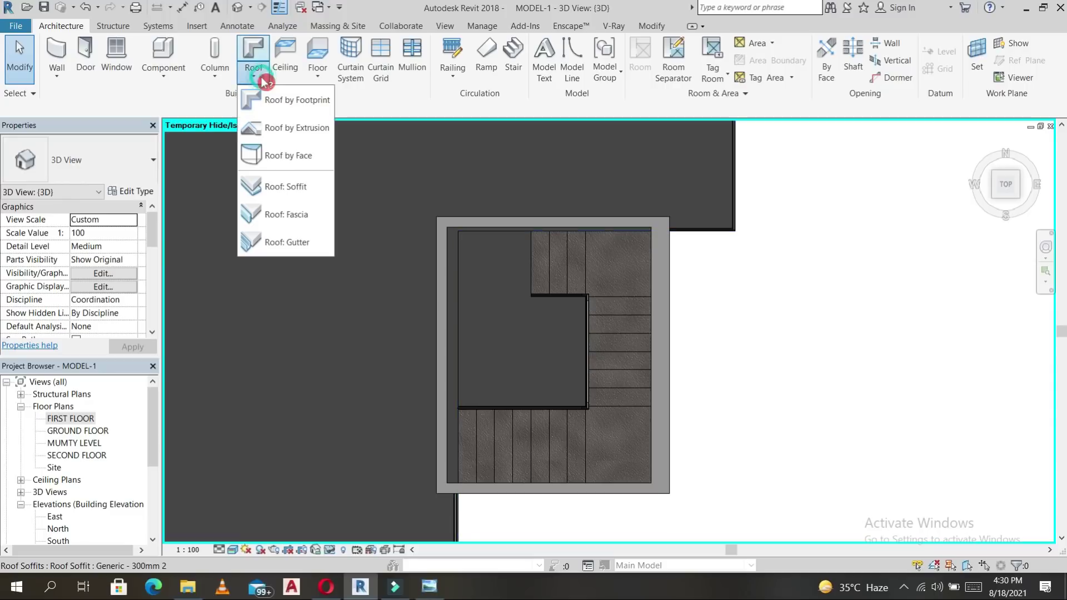
pyautogui.click(283, 188)
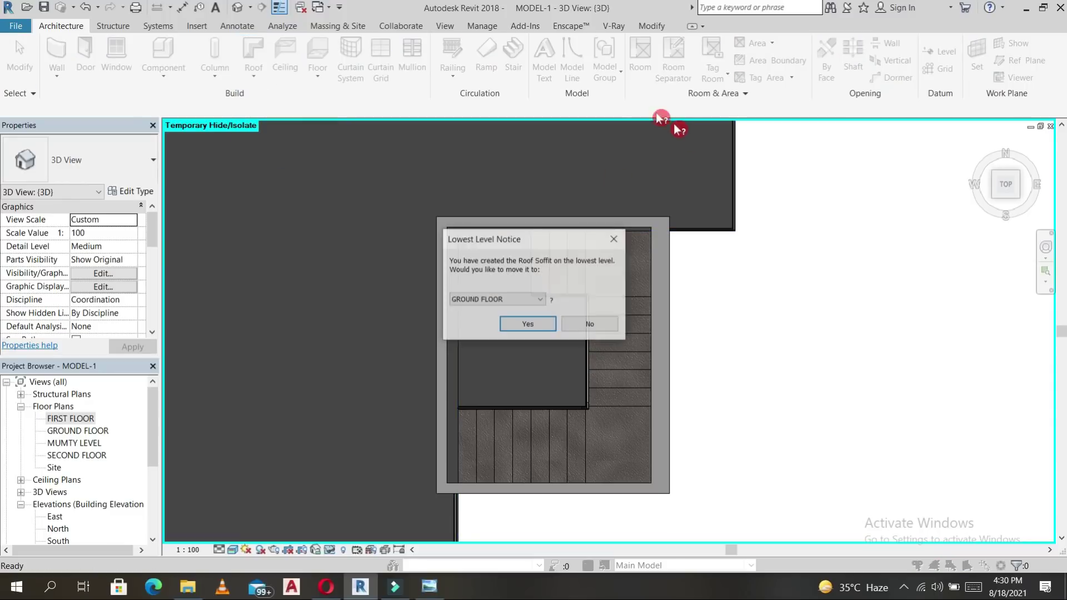
pyautogui.click(544, 301)
pyautogui.click(483, 329)
pyautogui.click(519, 325)
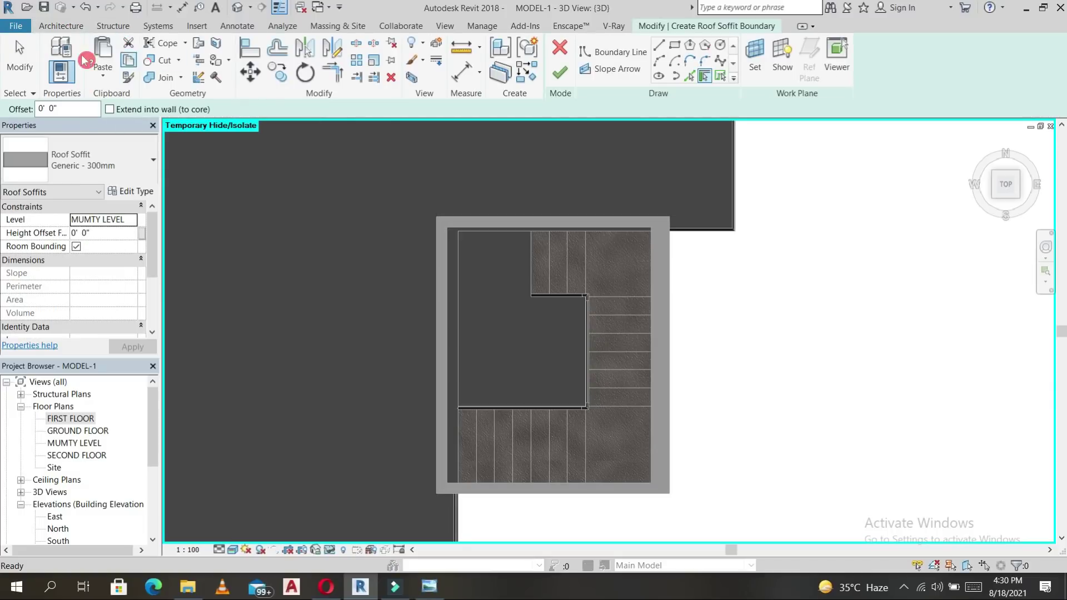
# Sketch a rectangle offset 2' around the tower walls and finish the soffit.
pyautogui.moveTo(61, 109); pyautogui.dragTo(25, 110)
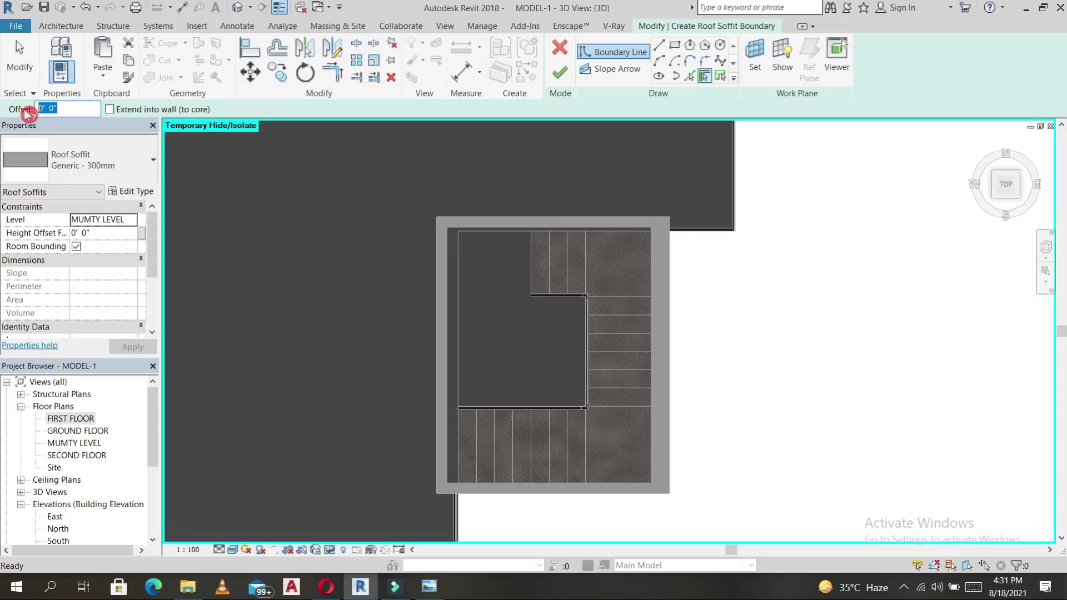
pyautogui.click(674, 45)
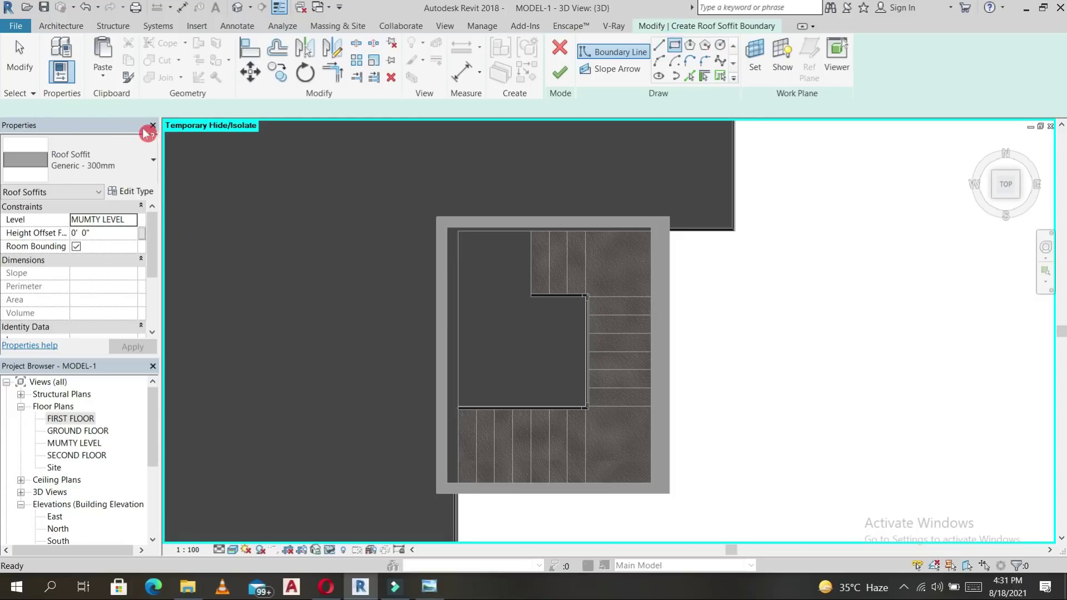
pyautogui.moveTo(118, 108); pyautogui.dragTo(56, 110)
pyautogui.write('2')
pyautogui.press('Return')
pyautogui.click(436, 217)
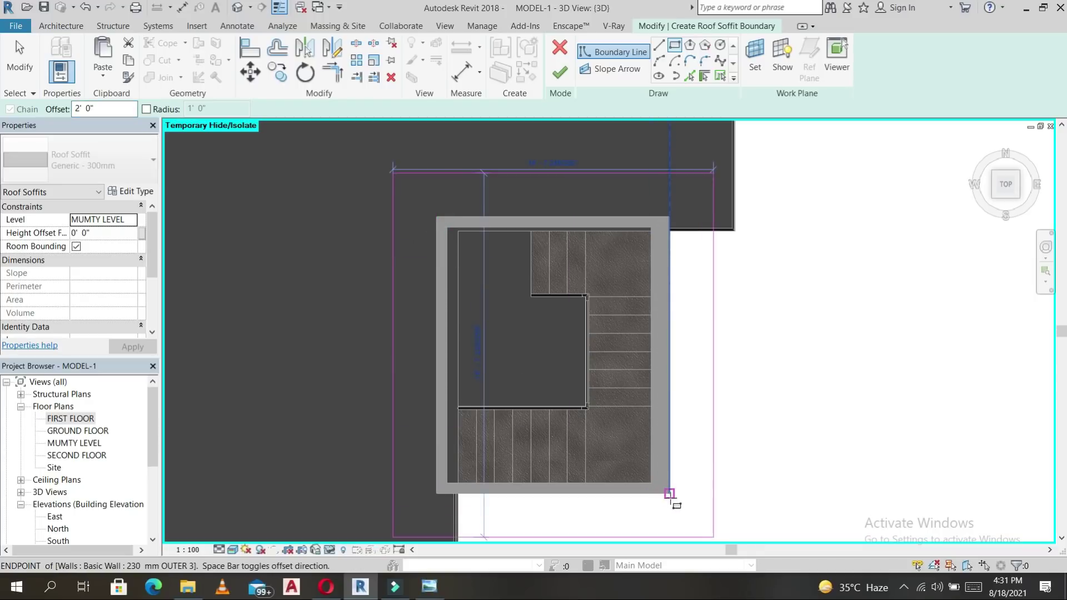
pyautogui.click(670, 494)
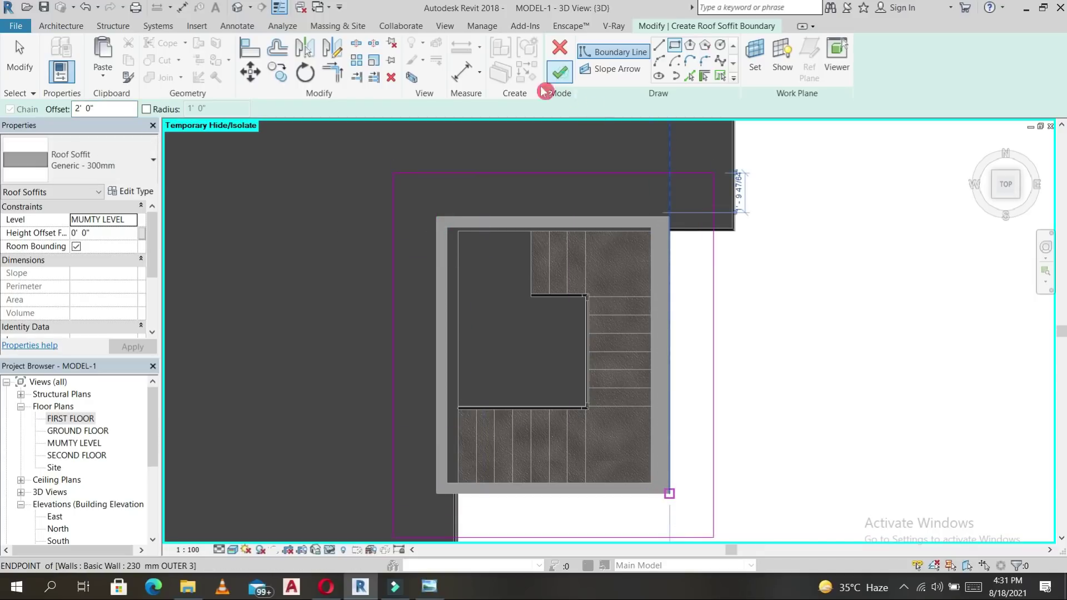
pyautogui.click(560, 73)
pyautogui.scroll(-5, 659, 335)
pyautogui.keyDown('shift'); pyautogui.moveTo(631, 393); pyautogui.dragTo(676, 150, button='middle'); pyautogui.keyUp('shift')
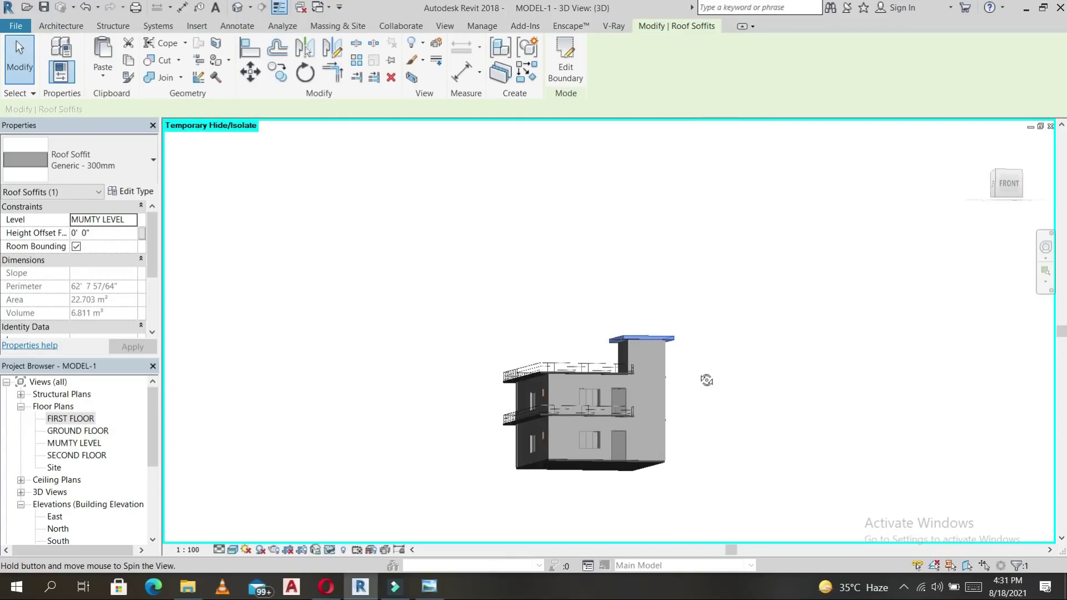
# Change the tower roof soffit's type to Generic - 300mm 2.
pyautogui.keyDown('shift'); pyautogui.moveTo(705, 379); pyautogui.dragTo(669, 341, button='middle'); pyautogui.keyUp('shift')
pyautogui.scroll(4, 676, 348)
pyautogui.scroll(2, 673, 343)
pyautogui.click(672, 346)
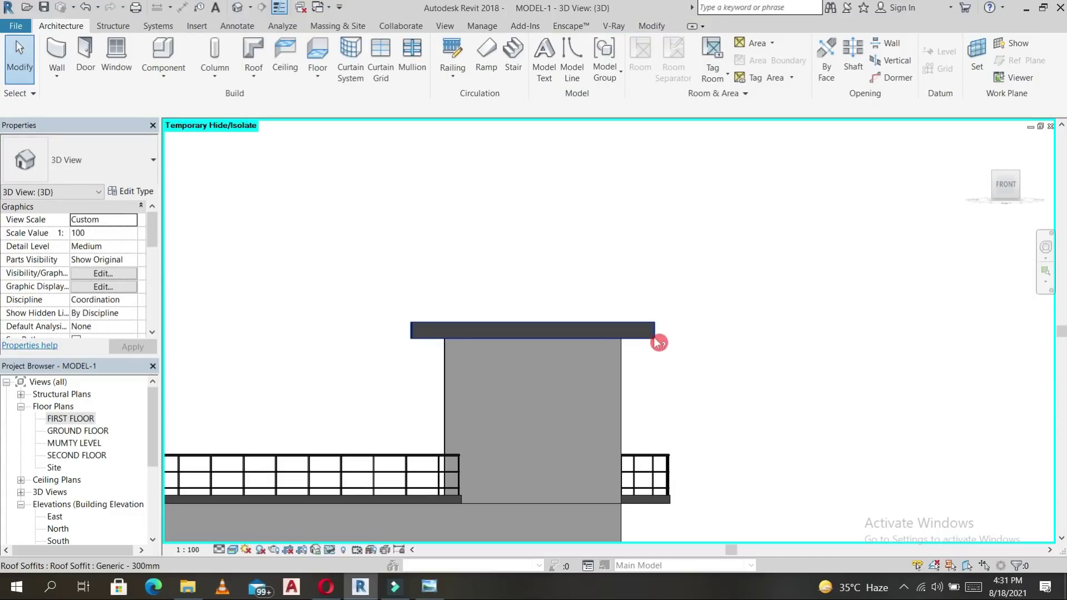
pyautogui.click(655, 333)
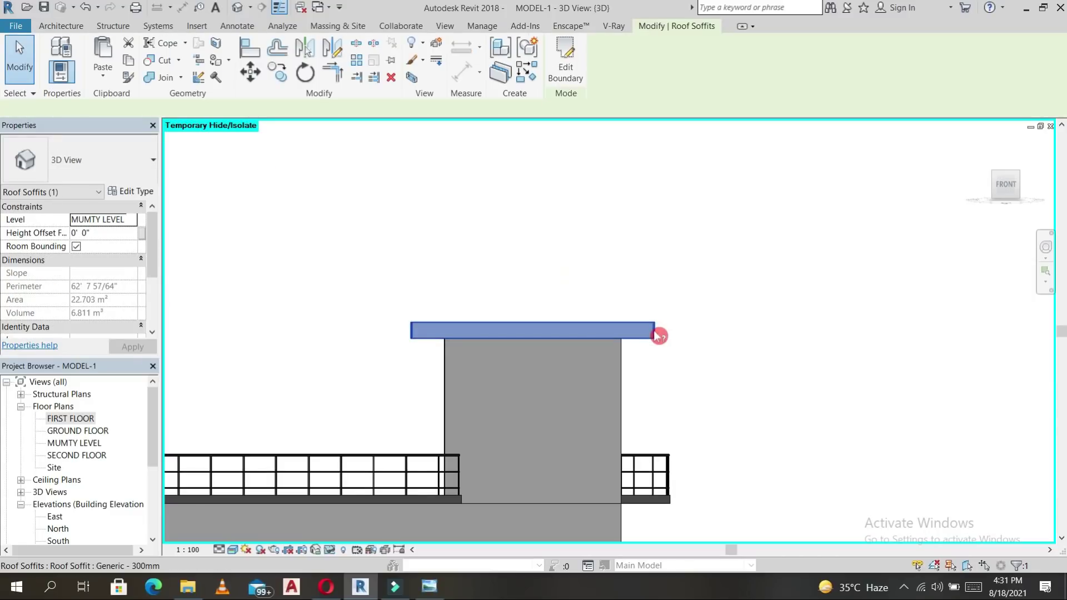
pyautogui.click(145, 193)
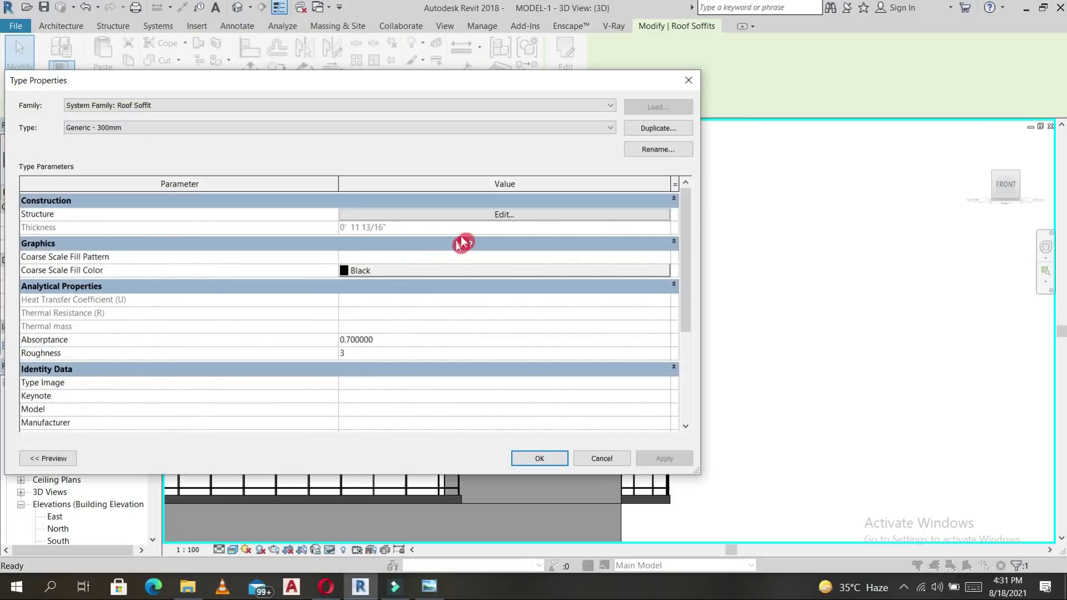
pyautogui.click(689, 81)
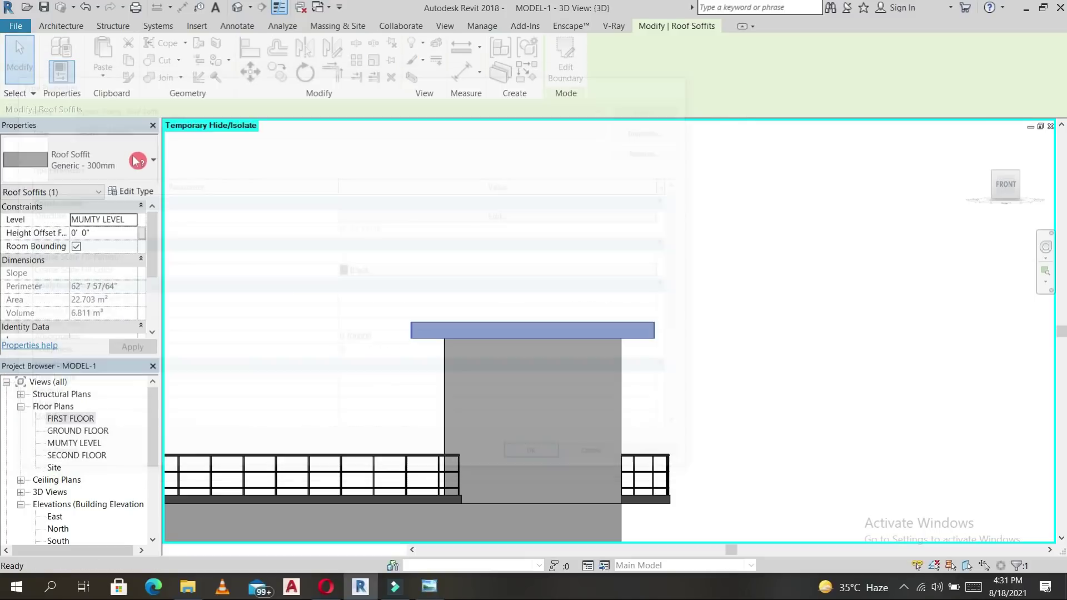
pyautogui.click(141, 162)
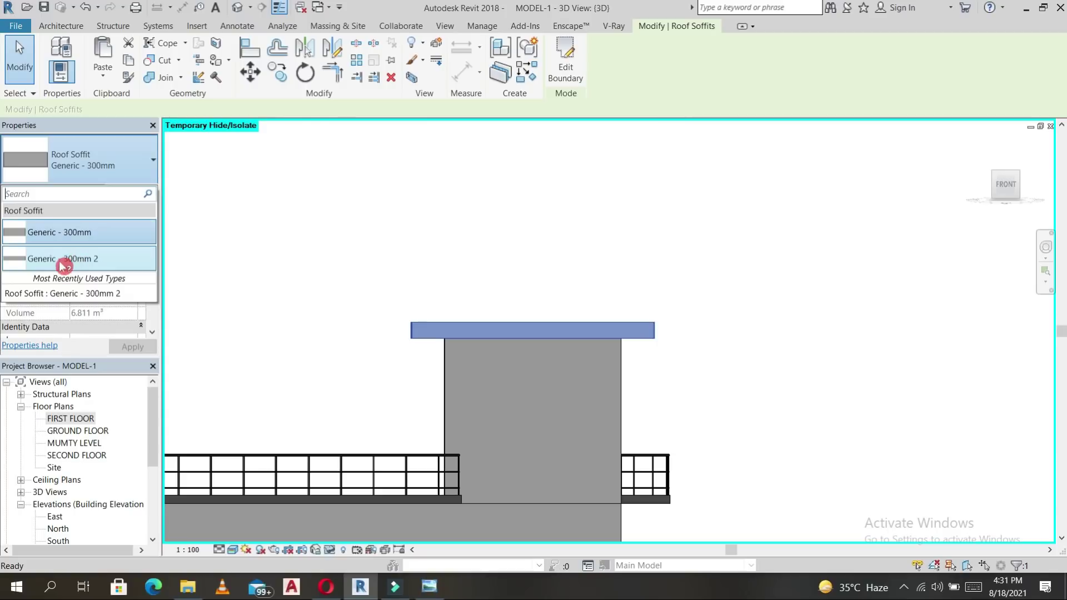
pyautogui.click(76, 259)
pyautogui.click(640, 319)
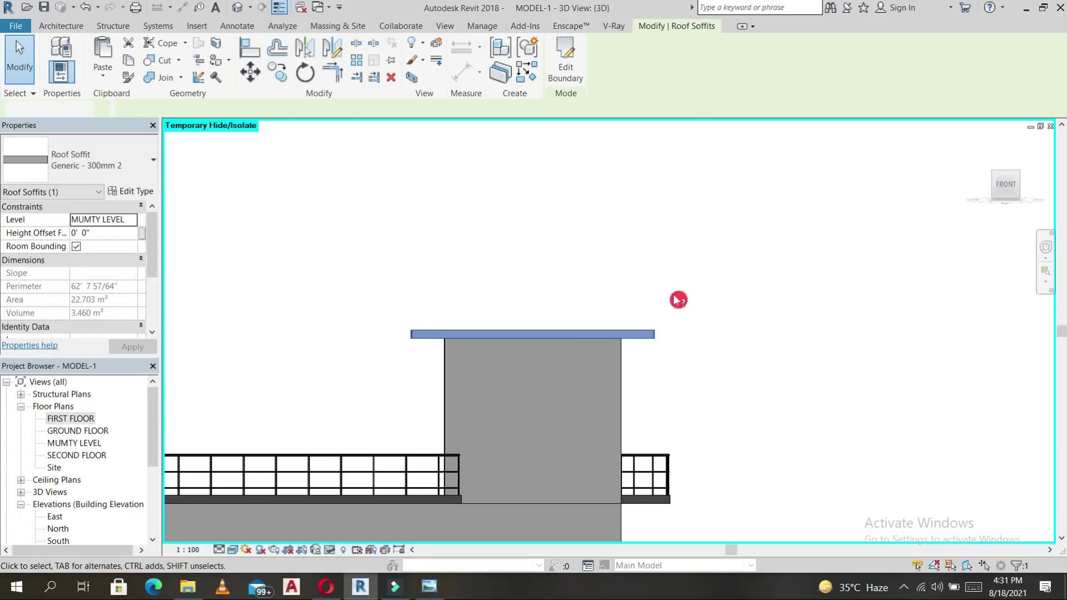
pyautogui.scroll(-5, 679, 298)
pyautogui.keyDown('shift'); pyautogui.moveTo(724, 289); pyautogui.dragTo(983, 235, button='middle'); pyautogui.keyUp('shift')
# Place a similar W2A WINDOW FIX window on the first-floor tower wall using CS.
pyautogui.click(1006, 188)
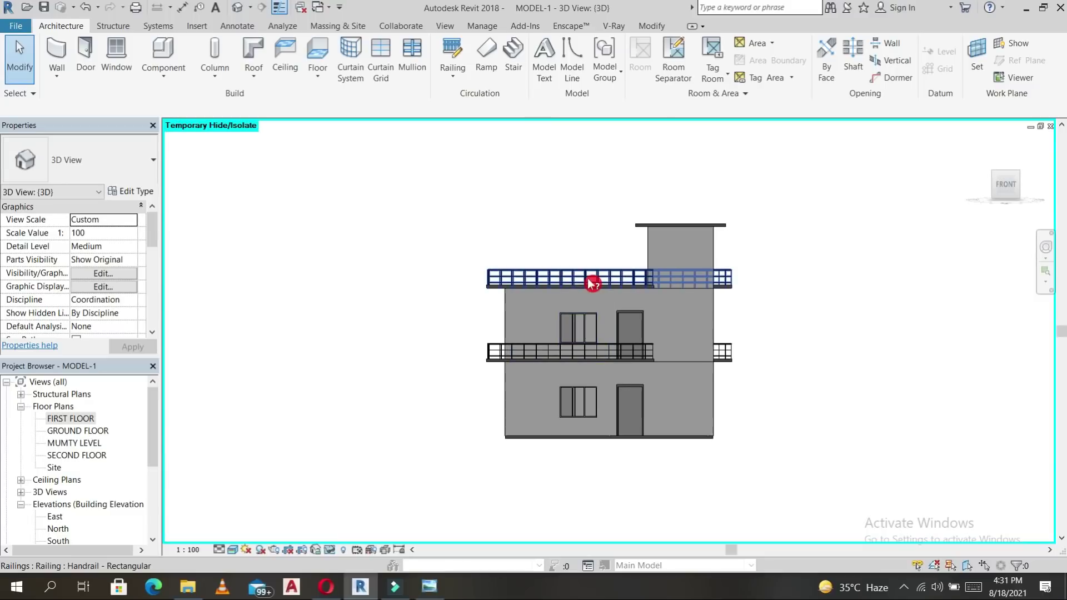
pyautogui.click(583, 322)
pyautogui.press('c')
pyautogui.press('s')
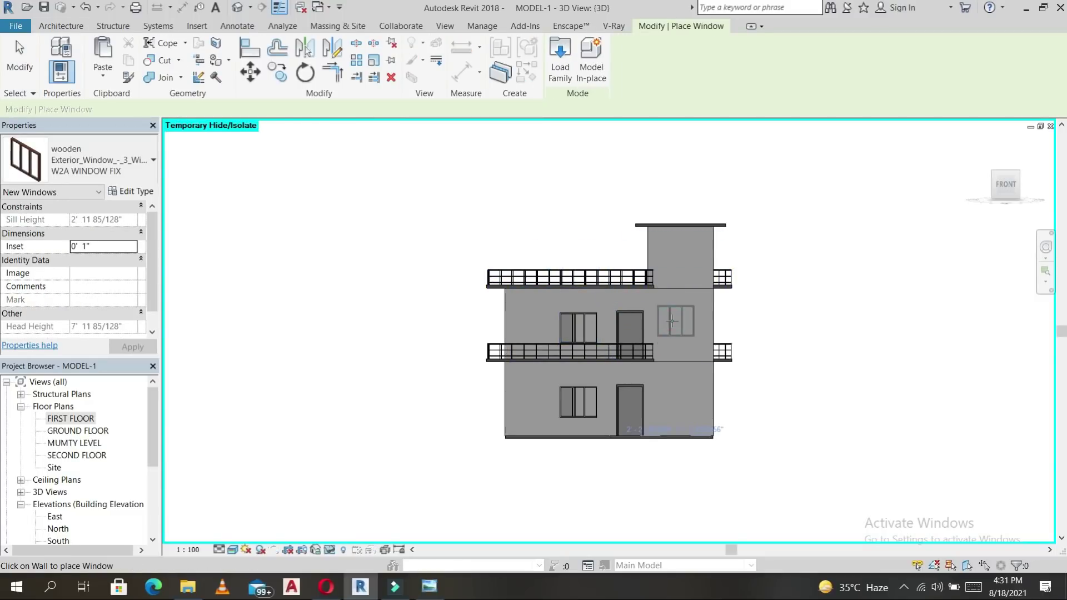
pyautogui.click(672, 321)
pyautogui.scroll(4, 675, 319)
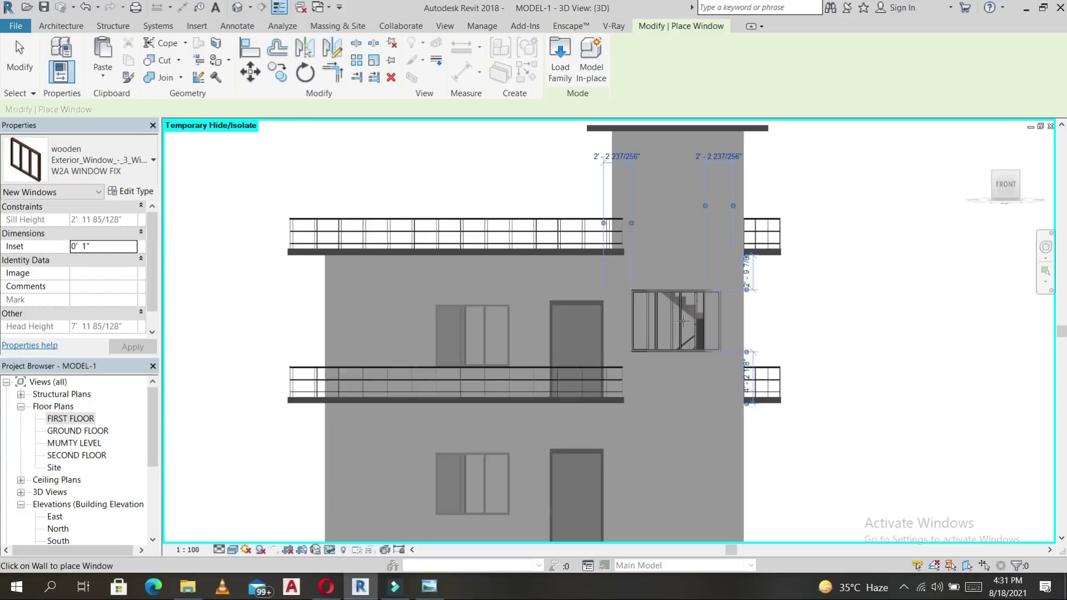
pyautogui.press('Escape')
# Lower the new tower window to a 2' 0" sill height.
pyautogui.moveTo(682, 290); pyautogui.dragTo(678, 328)
pyautogui.scroll(2, 680, 343)
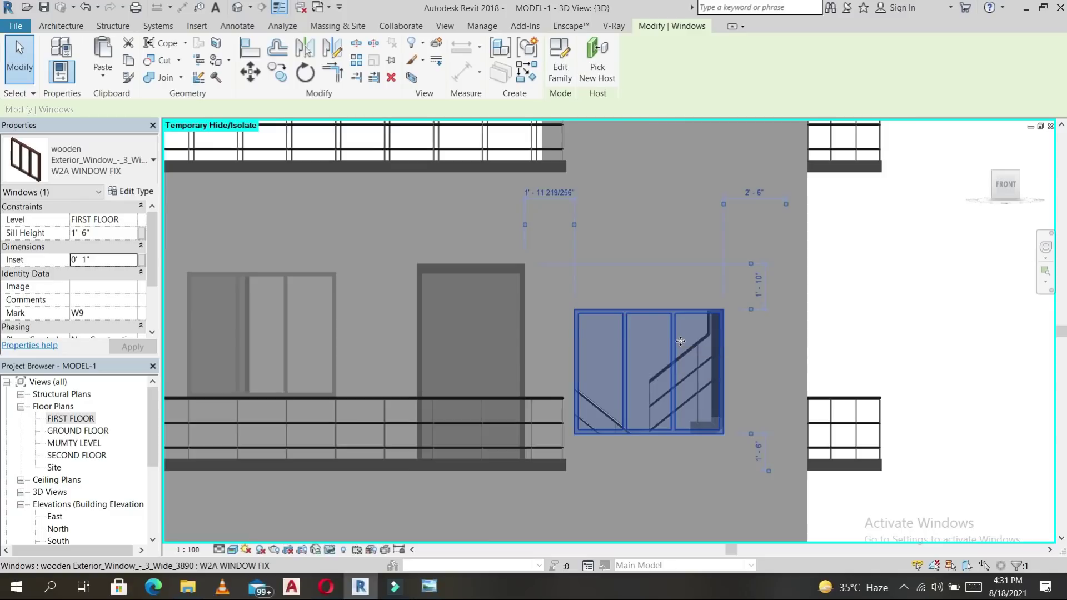
pyautogui.press('Up')
pyautogui.press('Up')
pyautogui.press('Up')
pyautogui.press('Up')
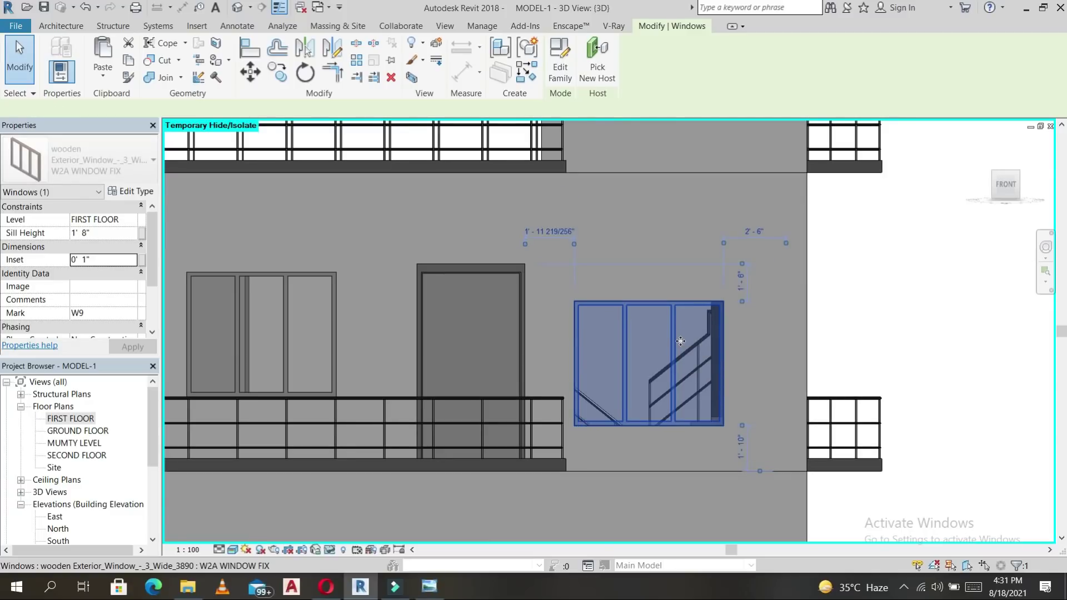
pyautogui.press('Escape')
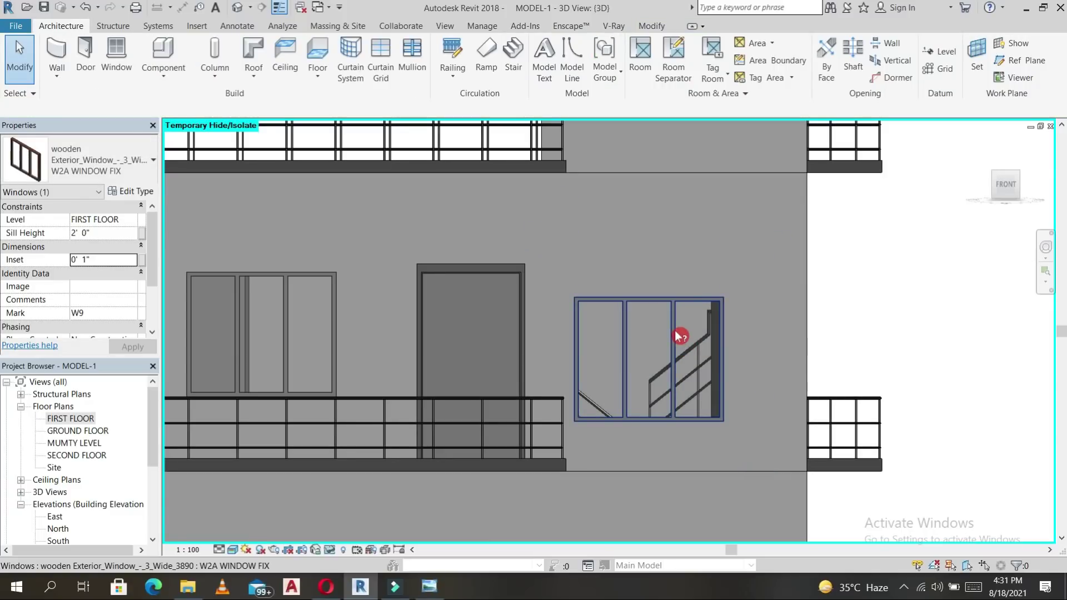
pyautogui.click(679, 338)
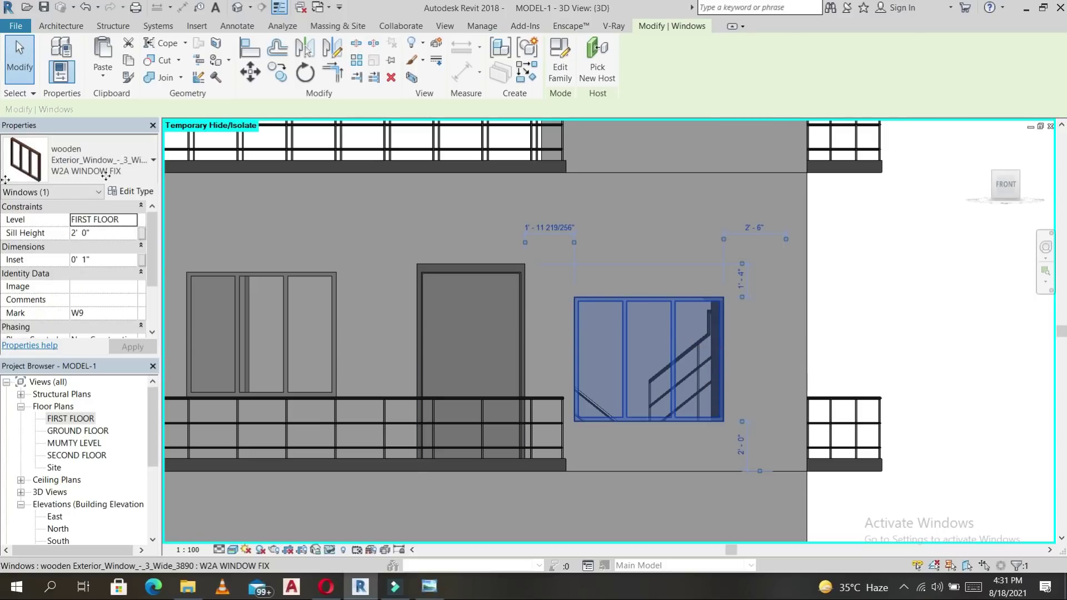
pyautogui.click(142, 192)
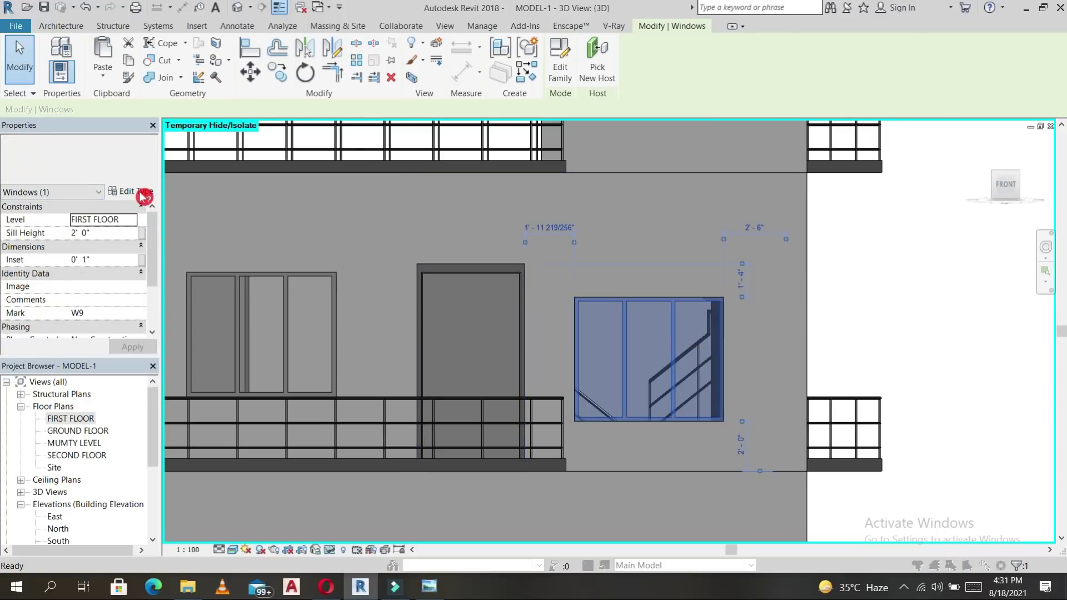
# Duplicate the window type as W3, adjust its Rough Height, and apply it.
pyautogui.click(671, 131)
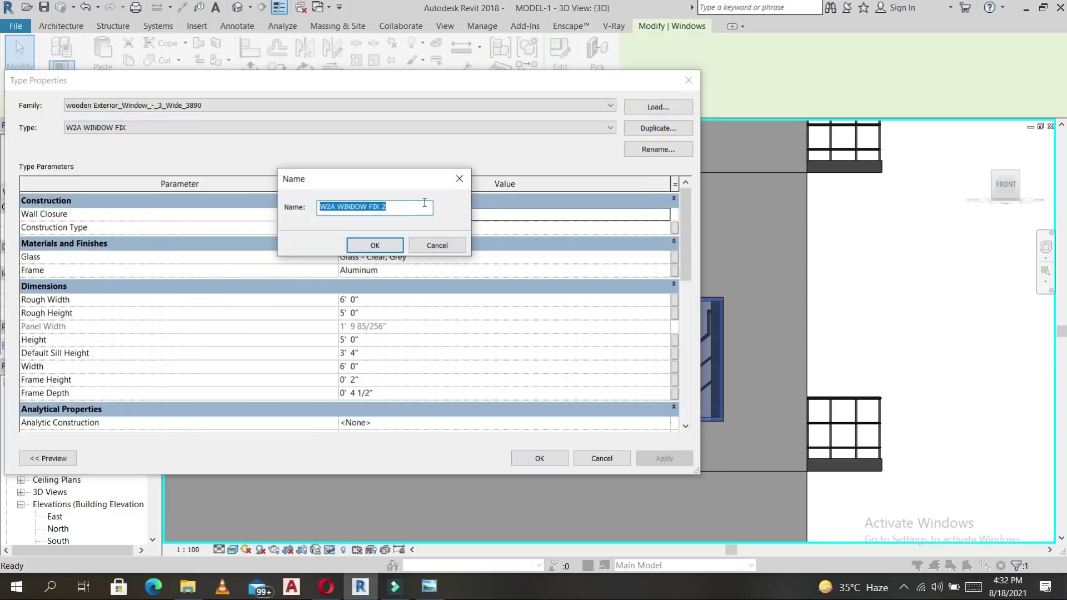
pyautogui.moveTo(392, 213); pyautogui.dragTo(303, 217)
pyautogui.write('W3')
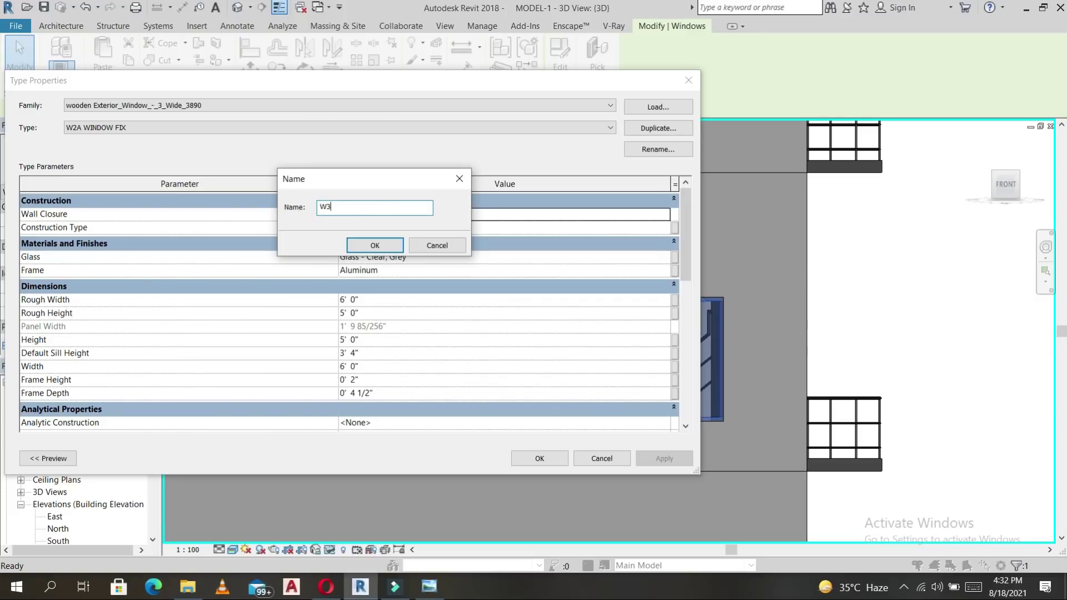
pyautogui.click(376, 246)
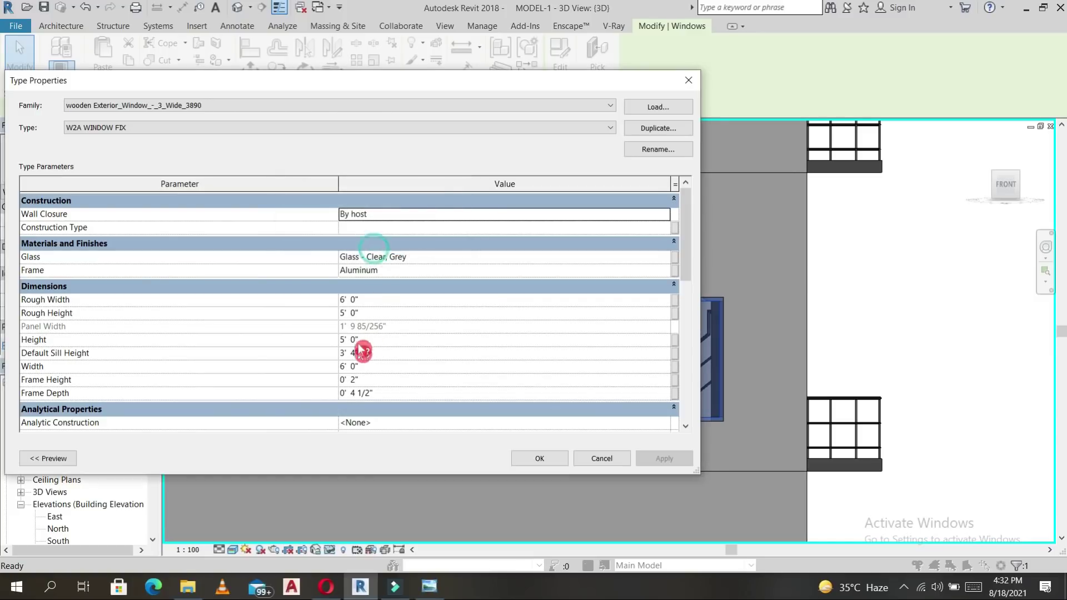
pyautogui.click(378, 314)
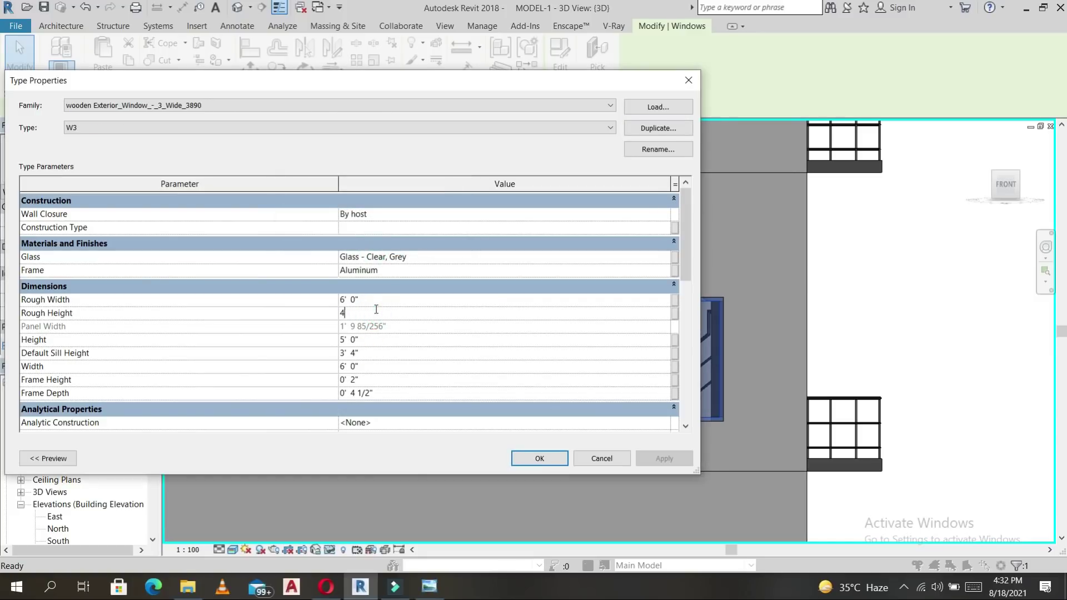
pyautogui.click(540, 459)
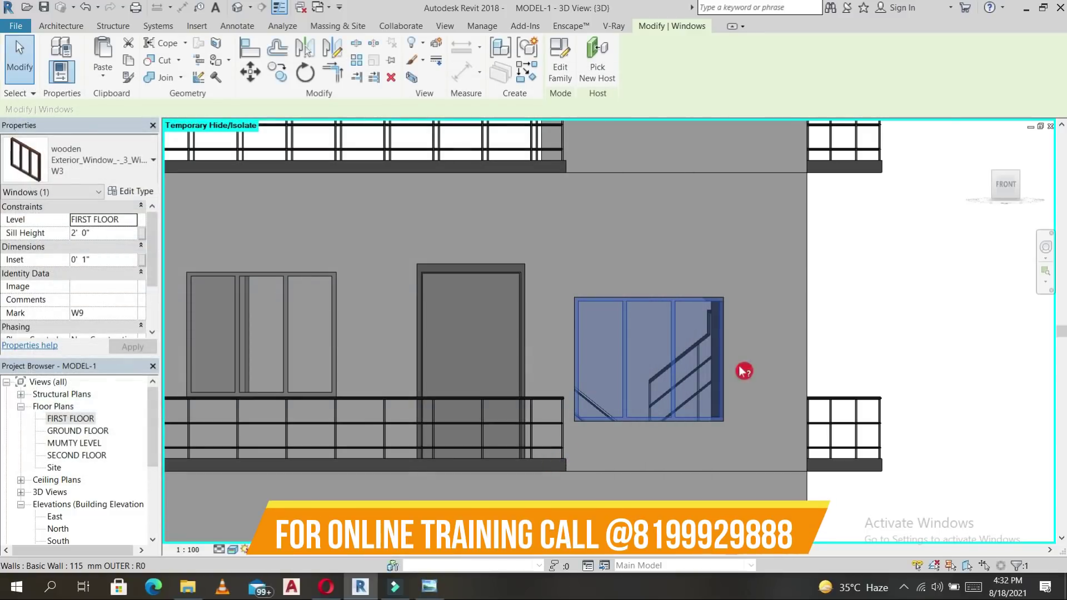
pyautogui.press('Escape')
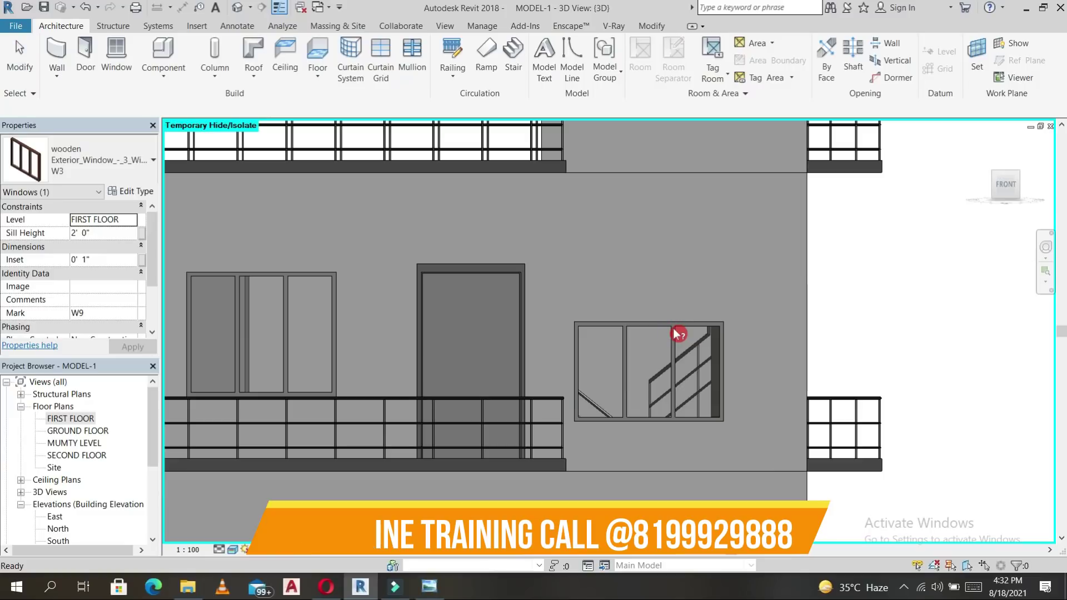
# Raise the W3 window's sill height to 3' 0".
pyautogui.click(682, 330)
pyautogui.click(106, 233)
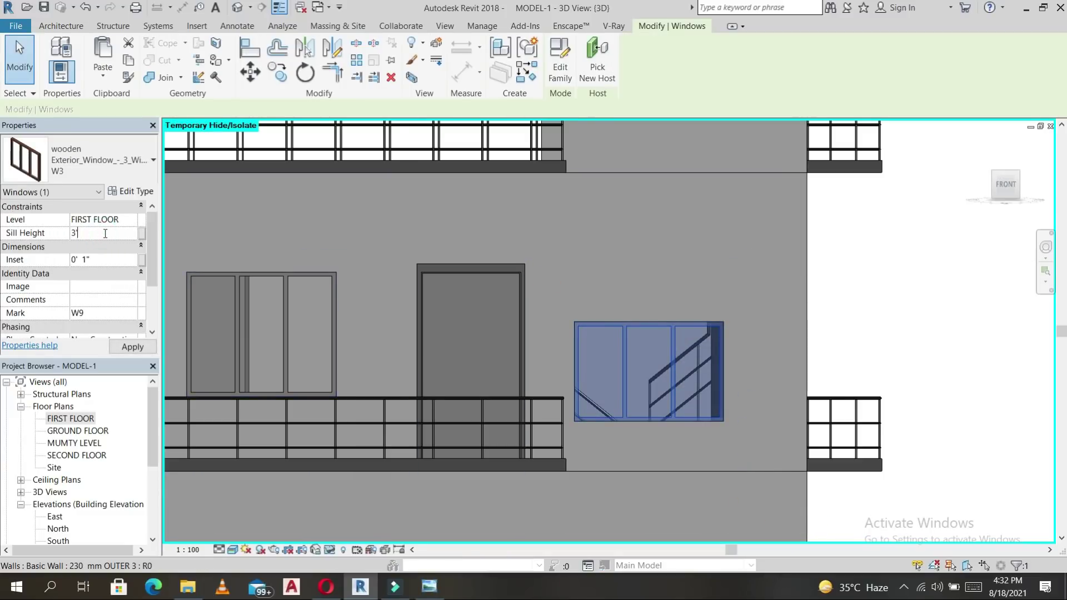
pyautogui.click(134, 349)
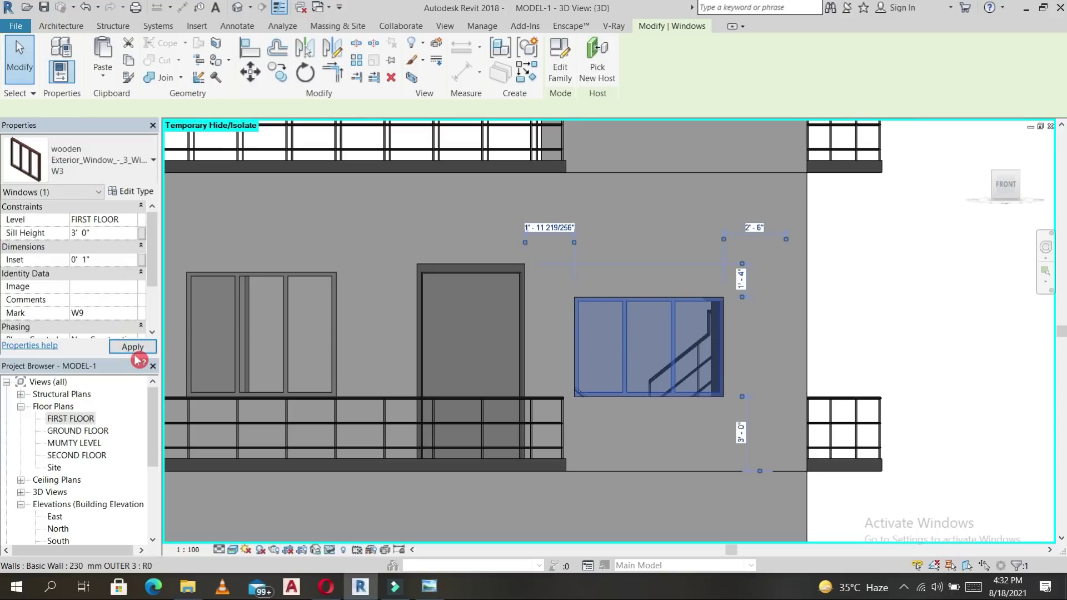
pyautogui.press('Escape')
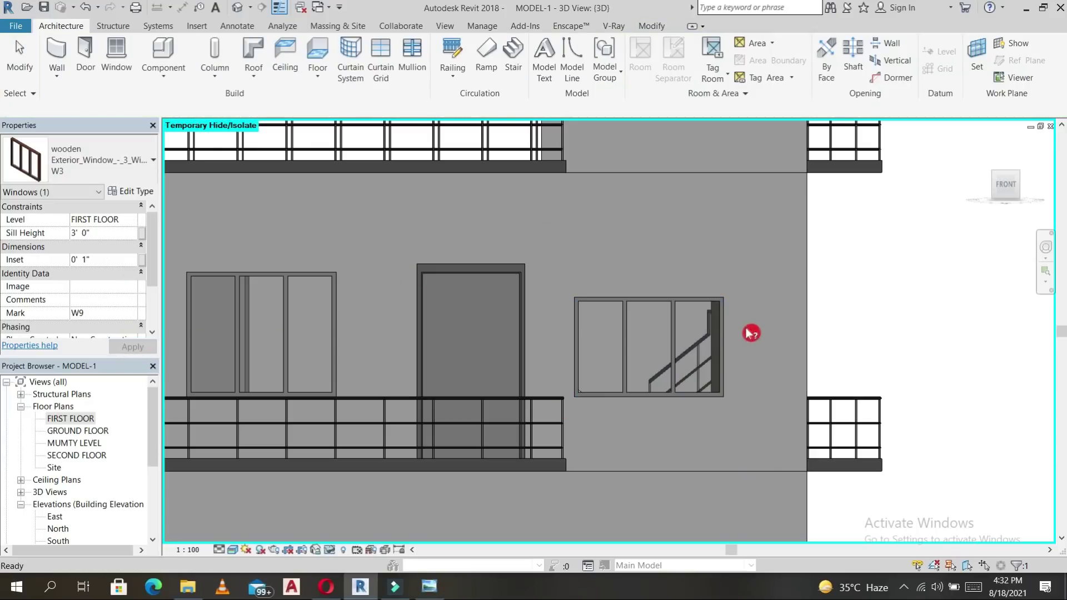
pyautogui.scroll(-1, 728, 341)
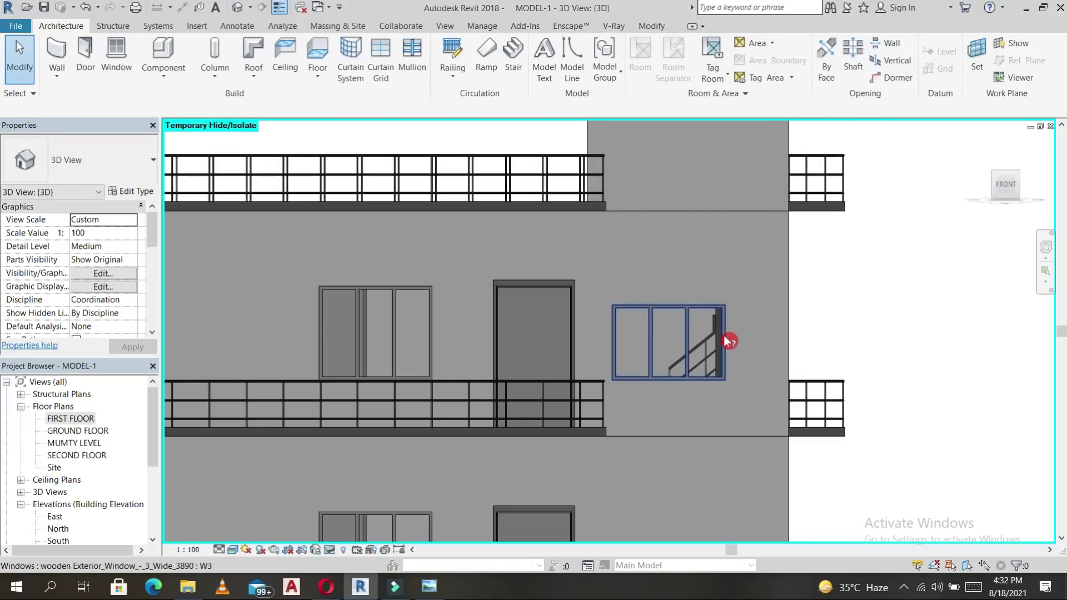
# Copy the W3 window straight down onto the ground floor.
pyautogui.click(688, 379)
pyautogui.scroll(-3, 693, 368)
pyautogui.press('o')
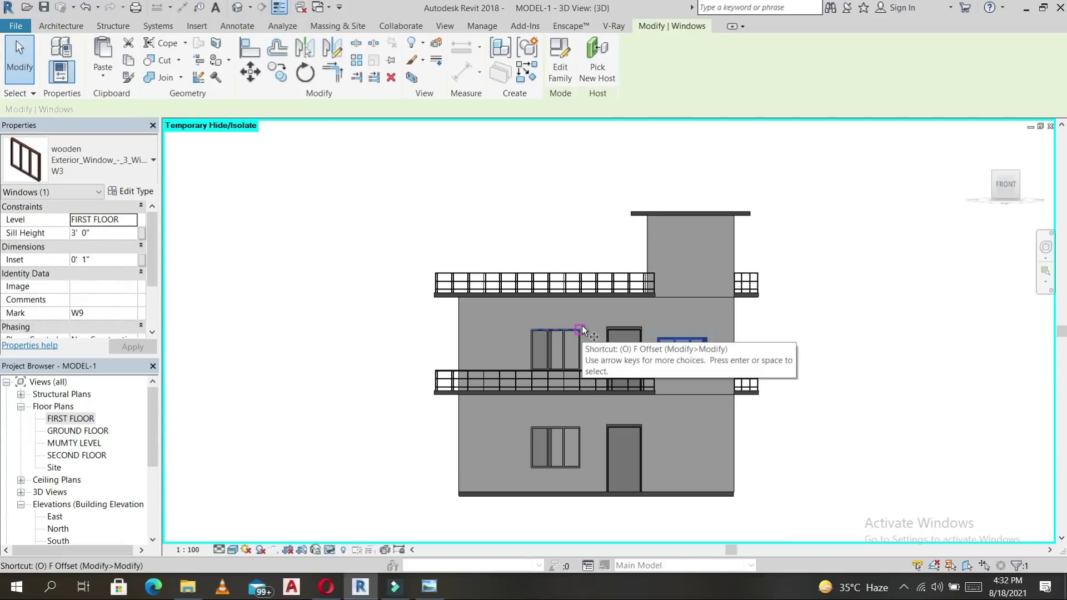
pyautogui.click(582, 327)
pyautogui.click(581, 425)
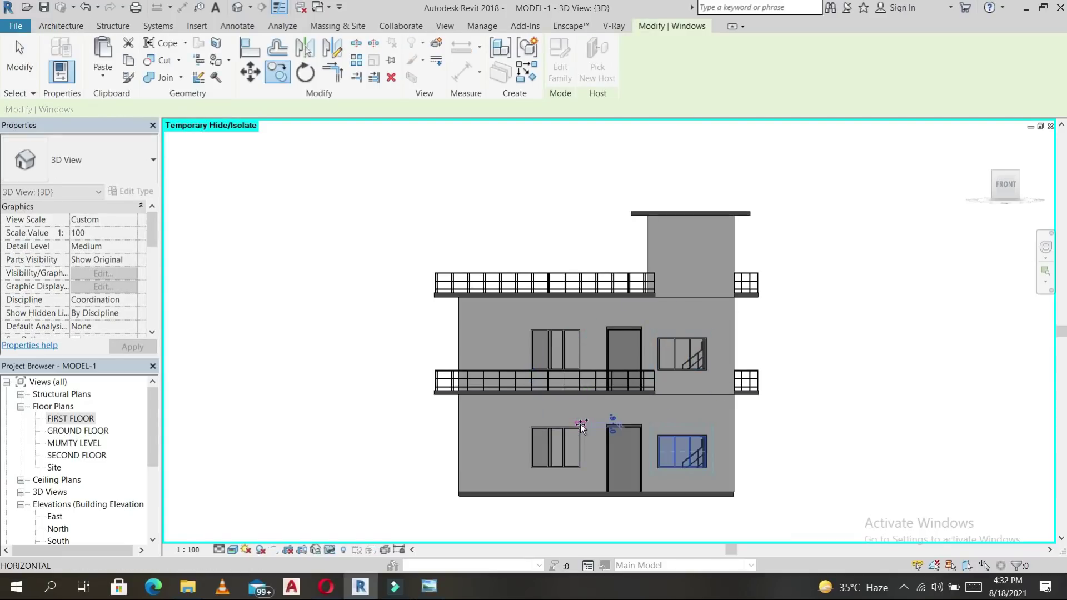
pyautogui.press('Escape')
pyautogui.click(691, 345)
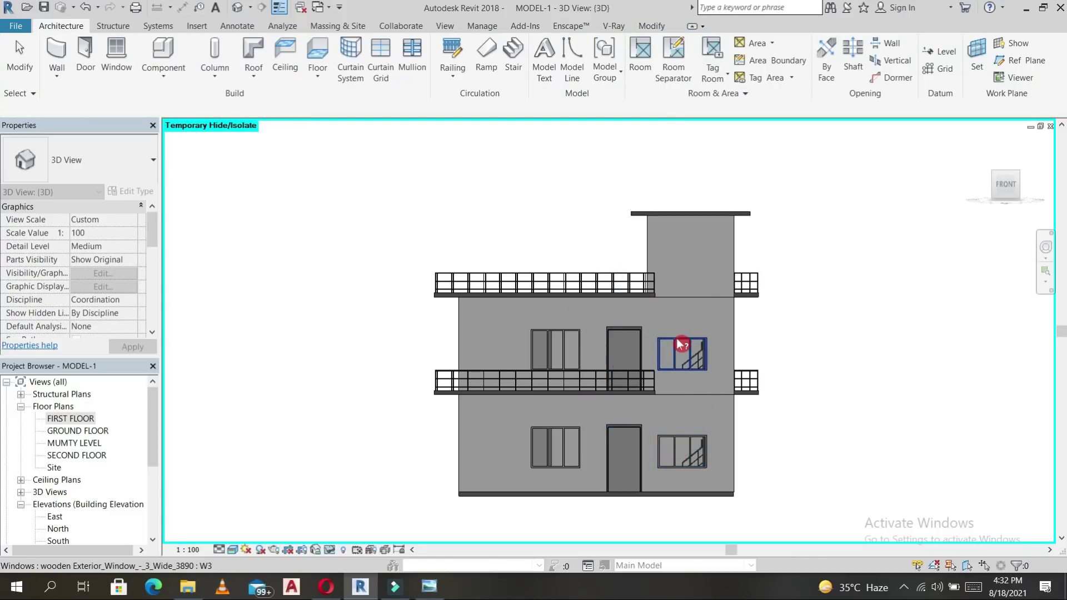
# Paste the W3 window aligned to the SECOND FLOOR level.
pyautogui.click(677, 341)
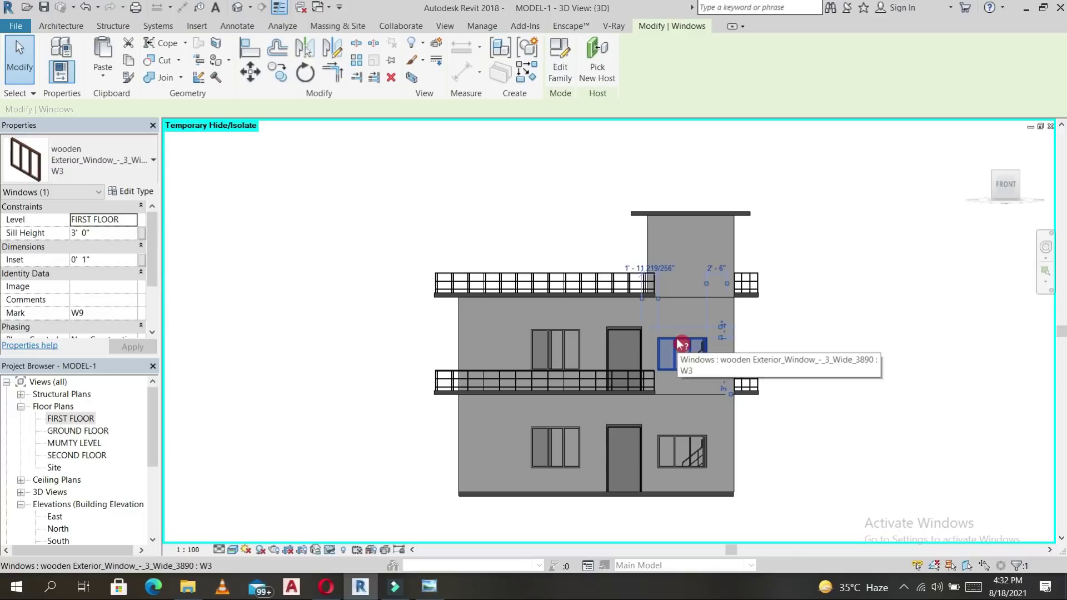
pyautogui.click(97, 83)
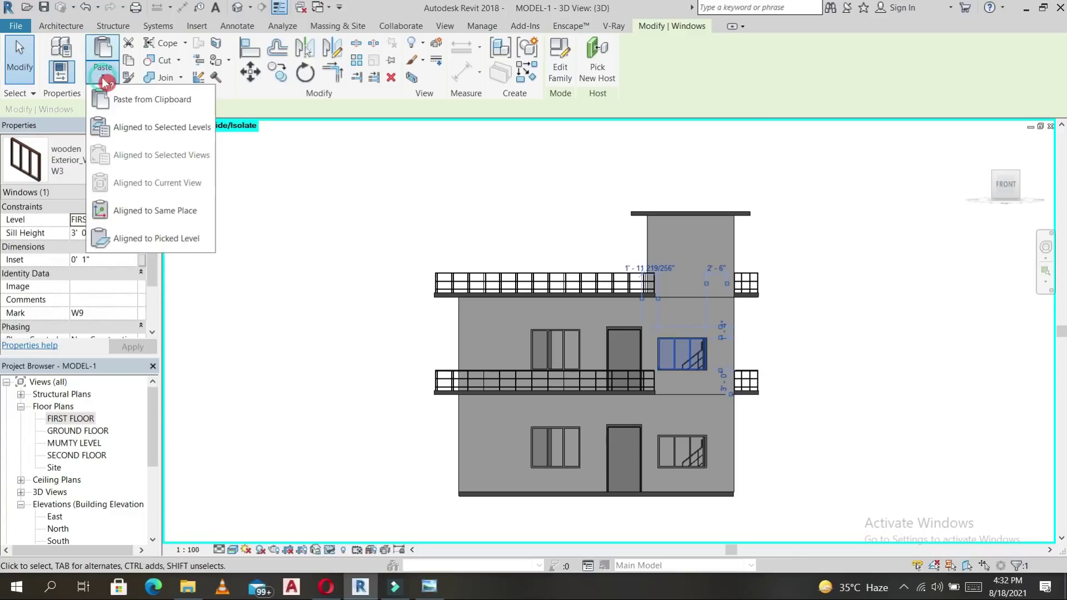
pyautogui.click(138, 132)
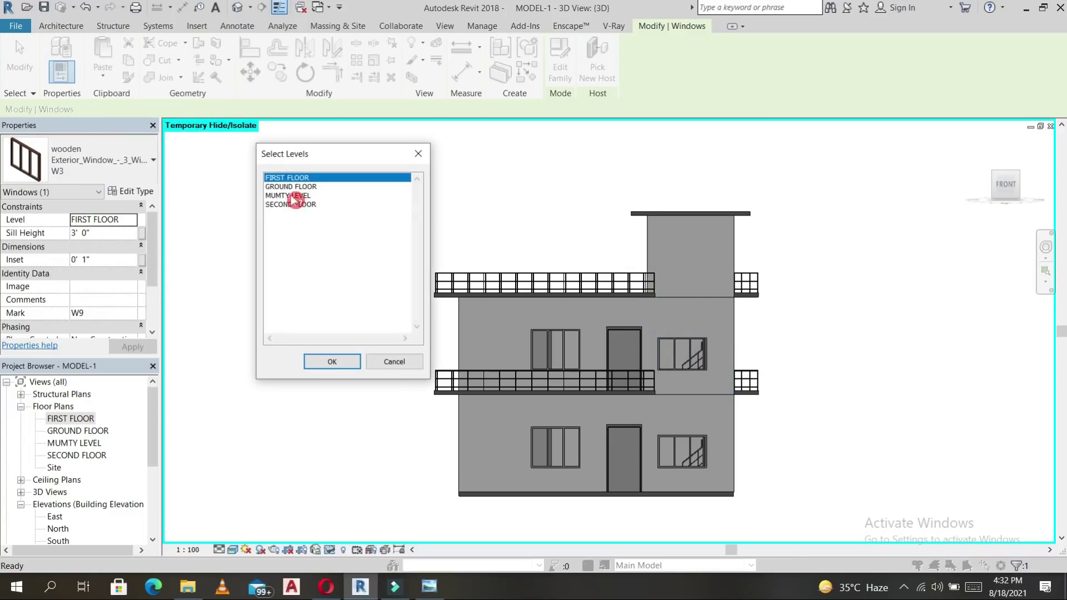
pyautogui.click(295, 204)
pyautogui.click(350, 362)
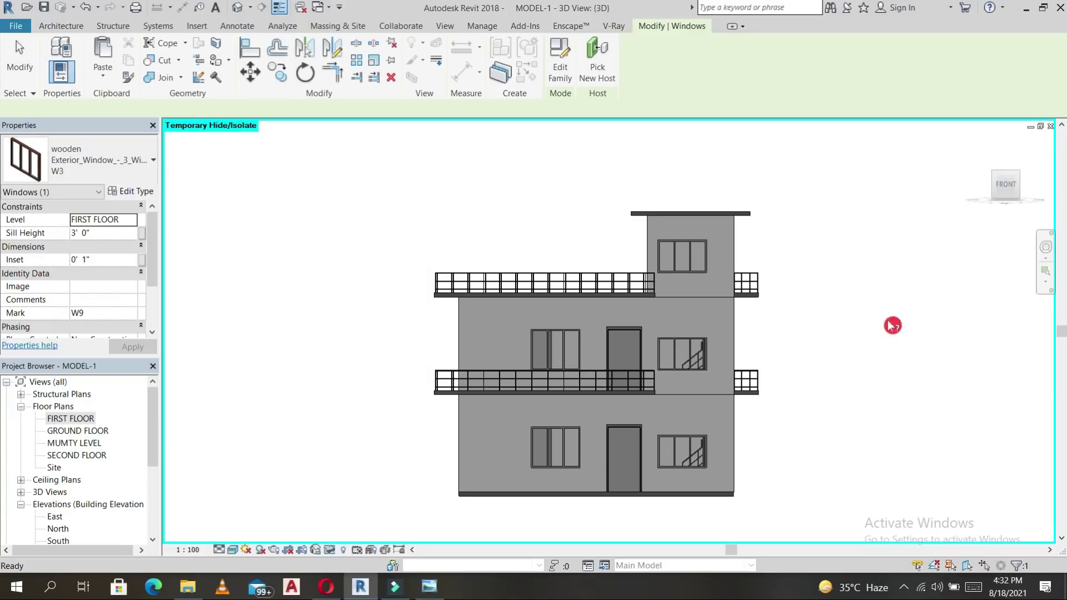
pyautogui.click(829, 338)
pyautogui.scroll(-2, 831, 340)
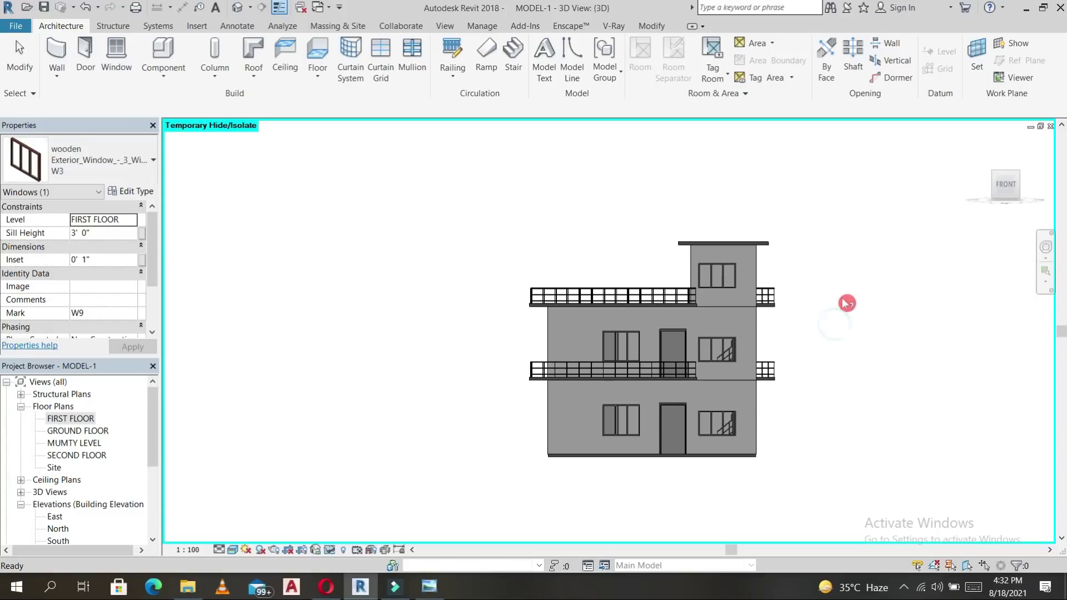
# Settle on the GROUND FLOOR plan zoomed to Bedroom-3 and the staircase.
pyautogui.doubleClick(80, 431)
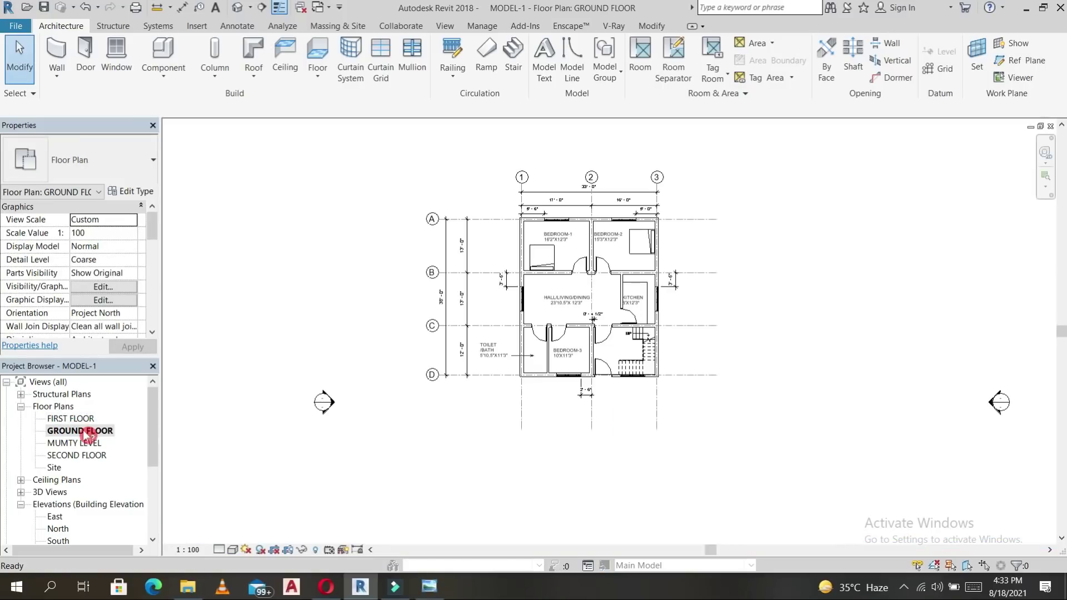
pyautogui.doubleClick(74, 419)
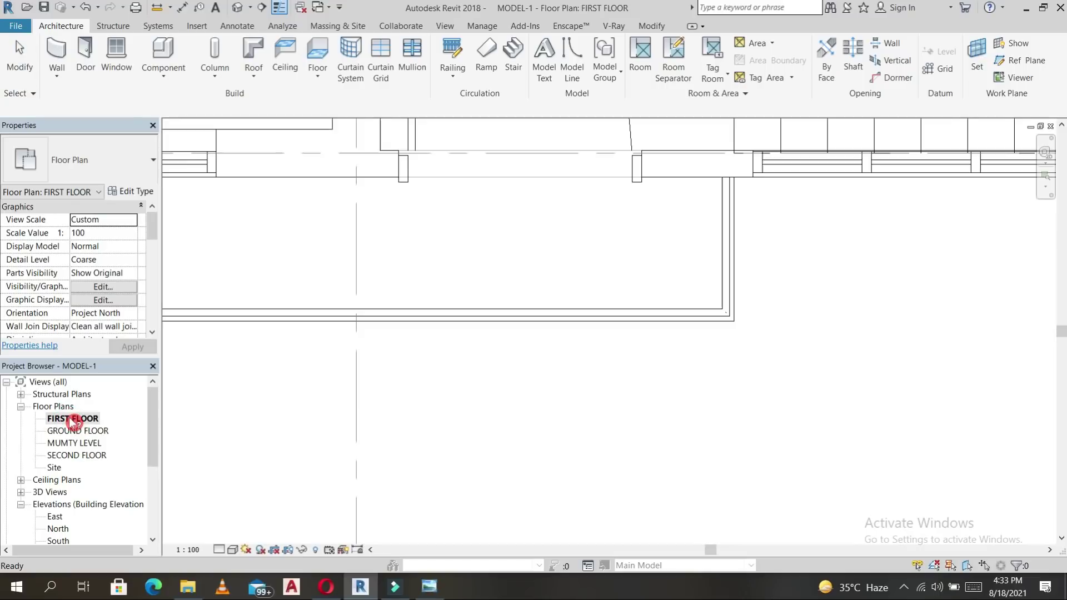
pyautogui.scroll(-5, 621, 385)
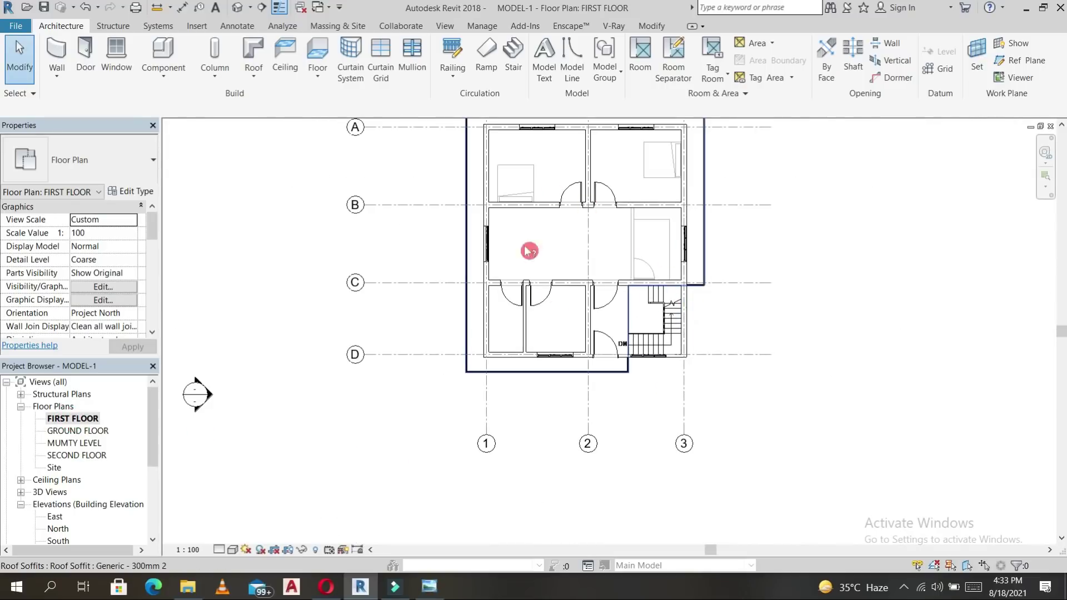
pyautogui.doubleClick(72, 432)
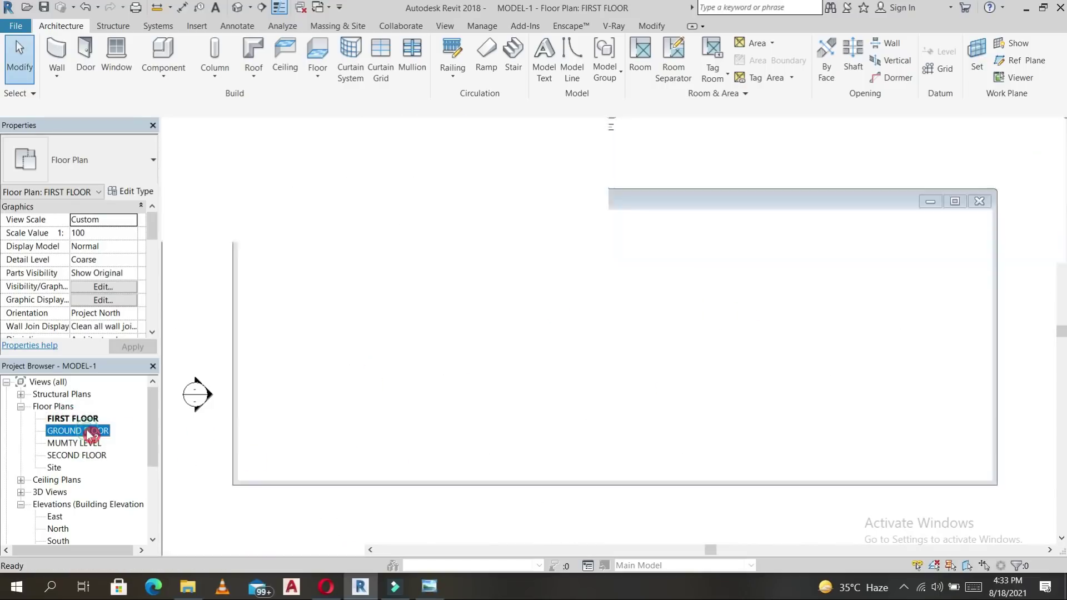
pyautogui.scroll(5, 630, 350)
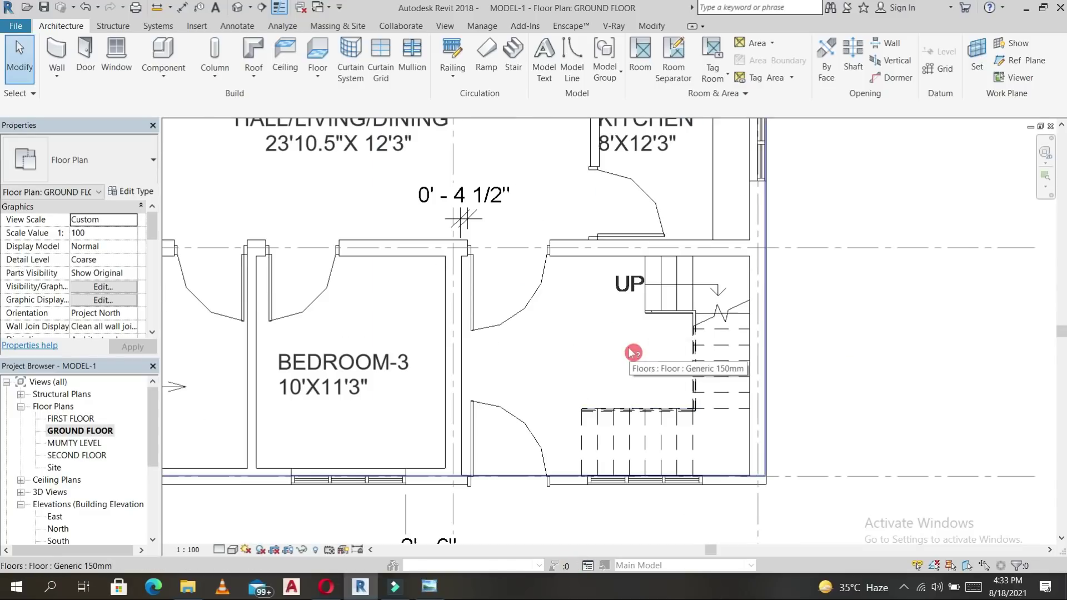
pyautogui.click(342, 336)
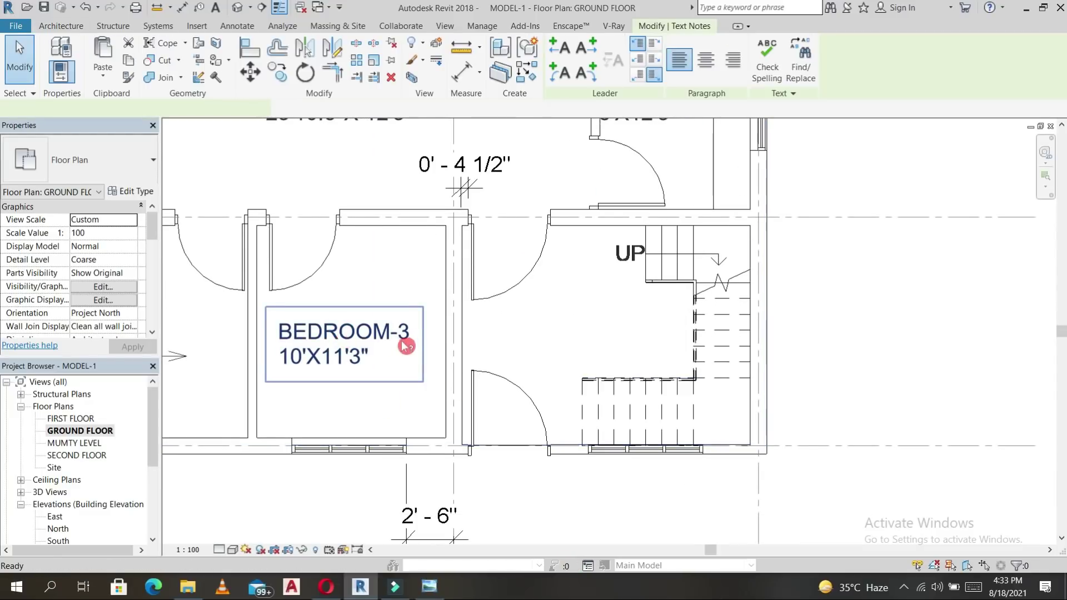
pyautogui.press('c')
pyautogui.press('s')
pyautogui.press('Escape')
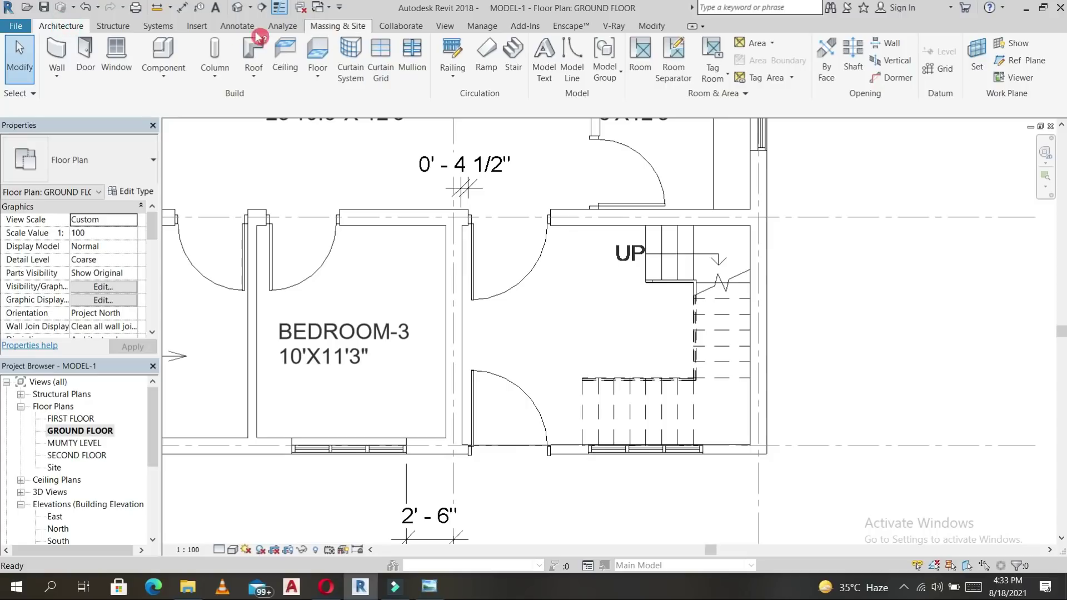
pyautogui.click(244, 26)
# Add a STAIRCASE text label in the stair room beside UP.
pyautogui.click(463, 44)
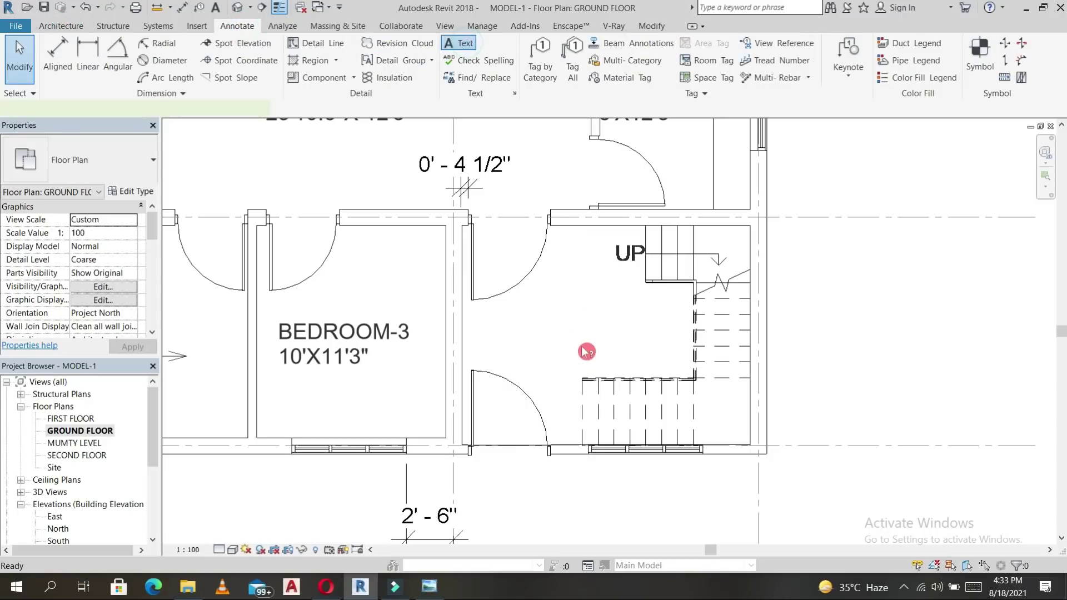
pyautogui.click(544, 295)
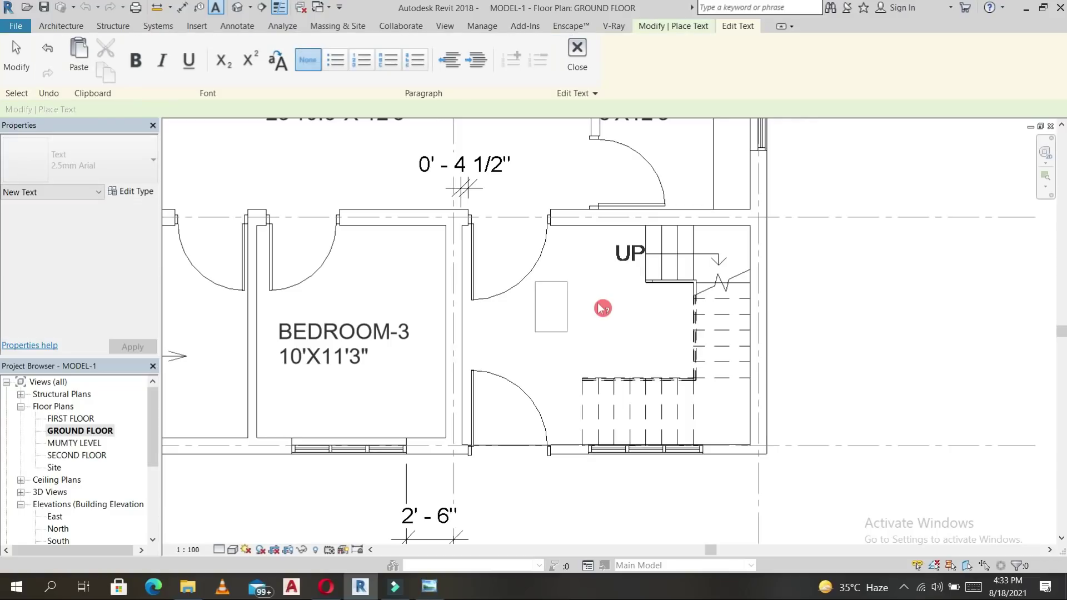
pyautogui.write('STAIRCASE')
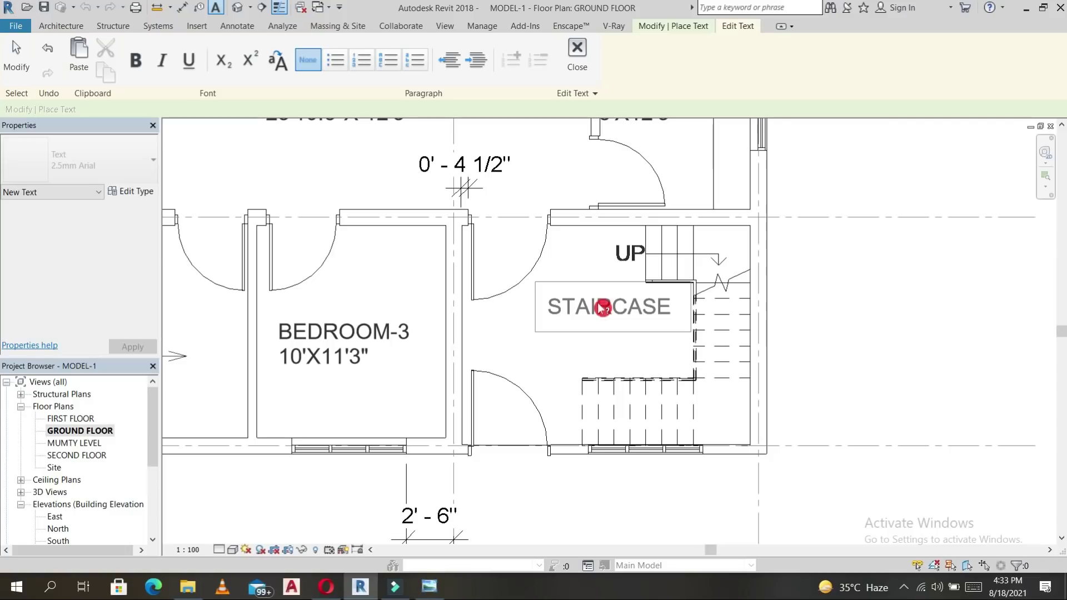
pyautogui.click(572, 354)
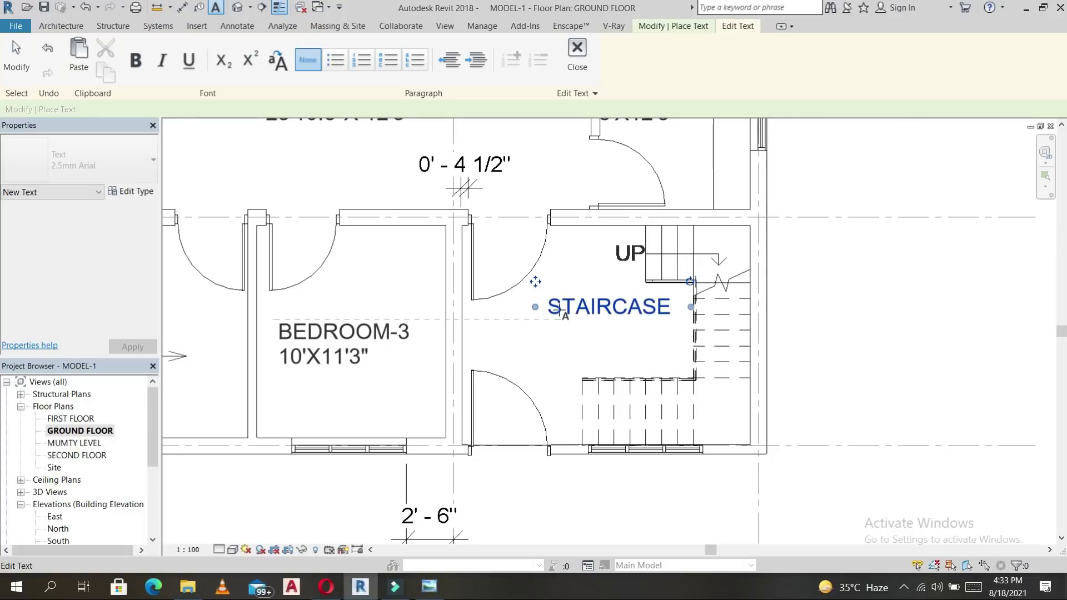
pyautogui.press('Escape')
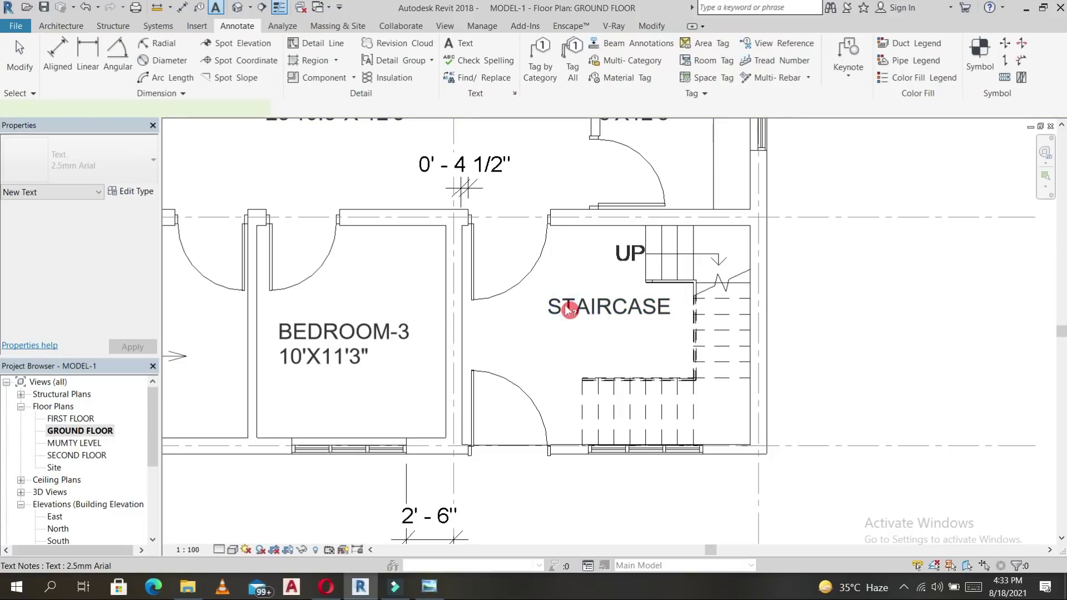
pyautogui.click(546, 294)
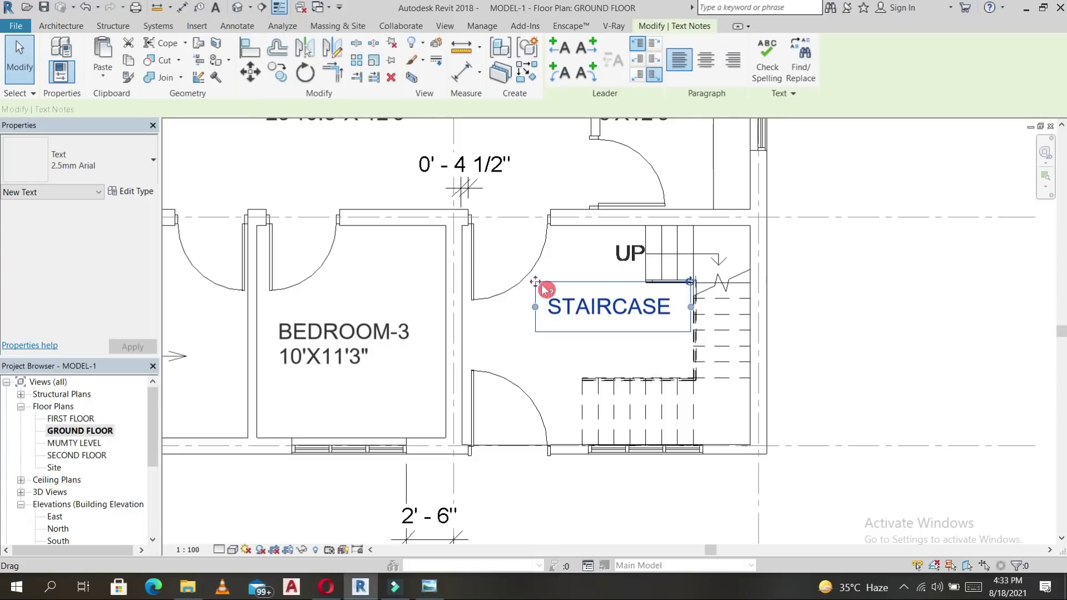
pyautogui.moveTo(535, 280); pyautogui.dragTo(541, 266)
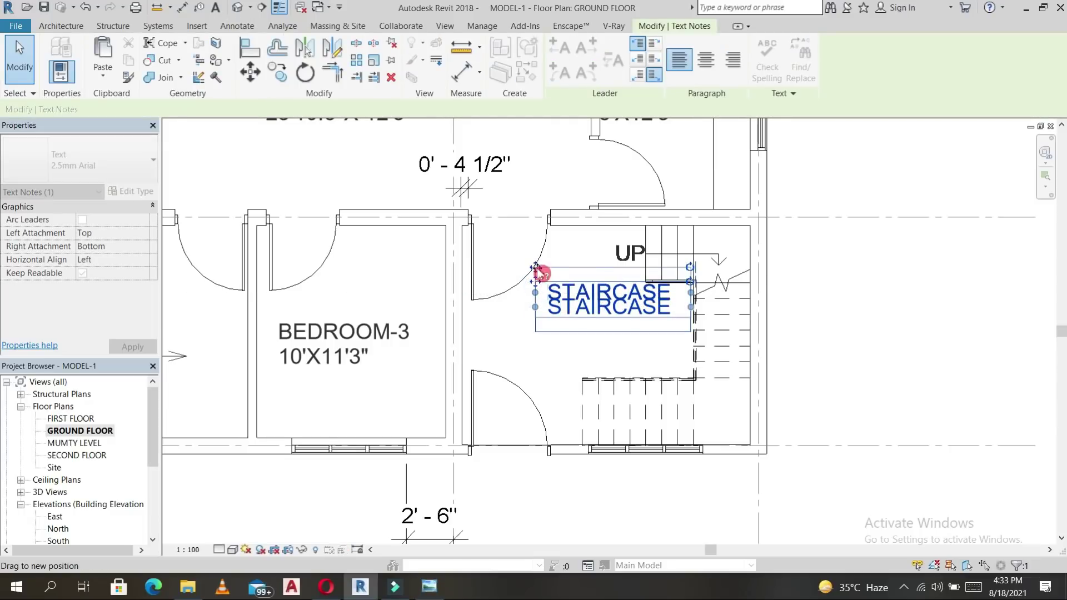
pyautogui.press('Escape')
# Add the multi-line note W-3', R-8', T-10" below the STAIRCASE label.
pyautogui.press('t')
pyautogui.press('x')
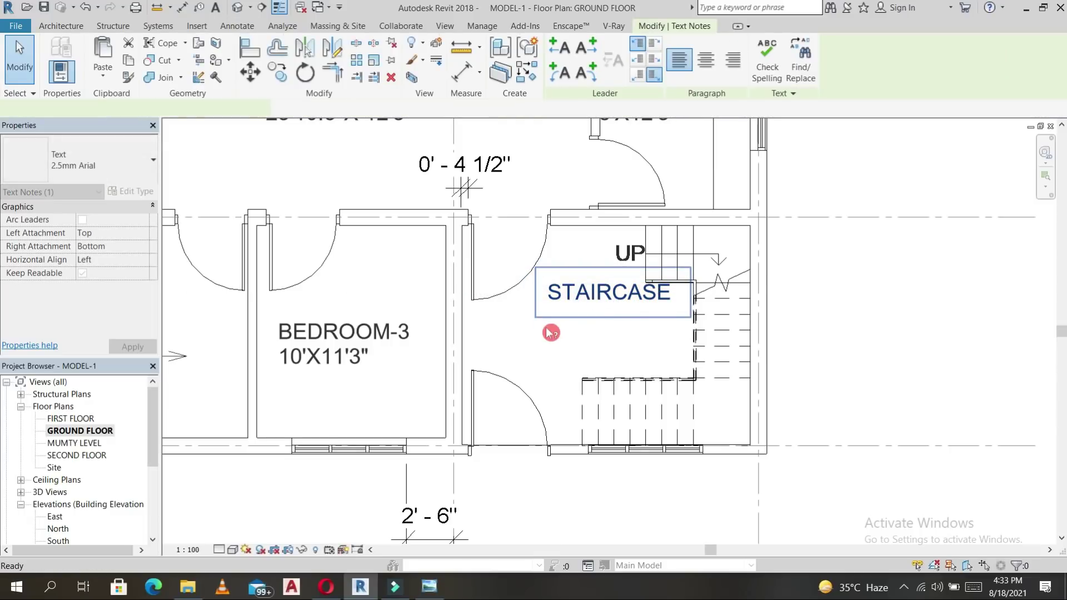
pyautogui.click(555, 318)
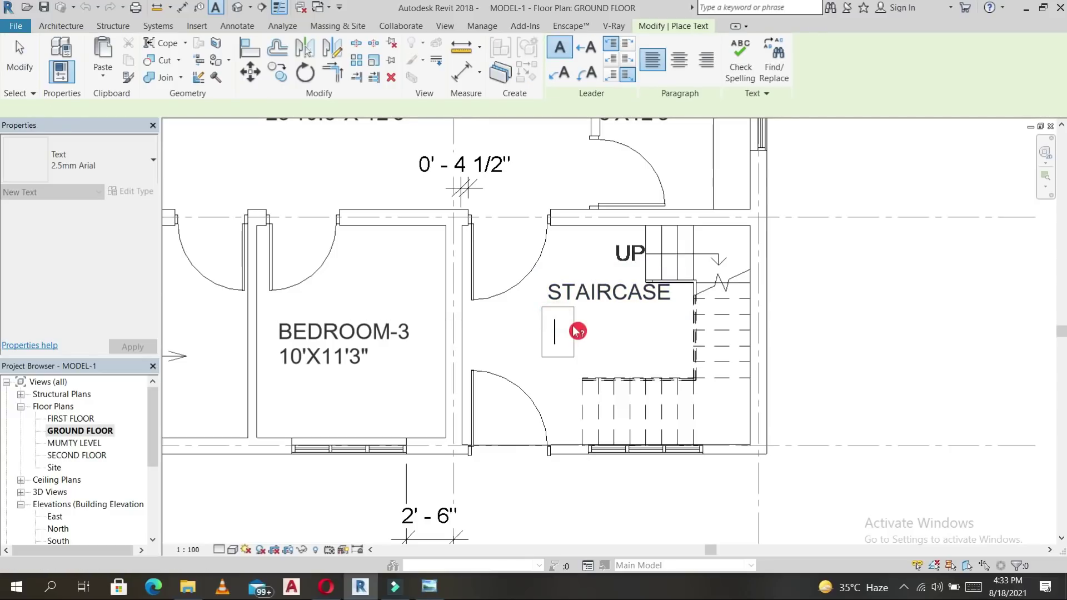
pyautogui.write('WI')
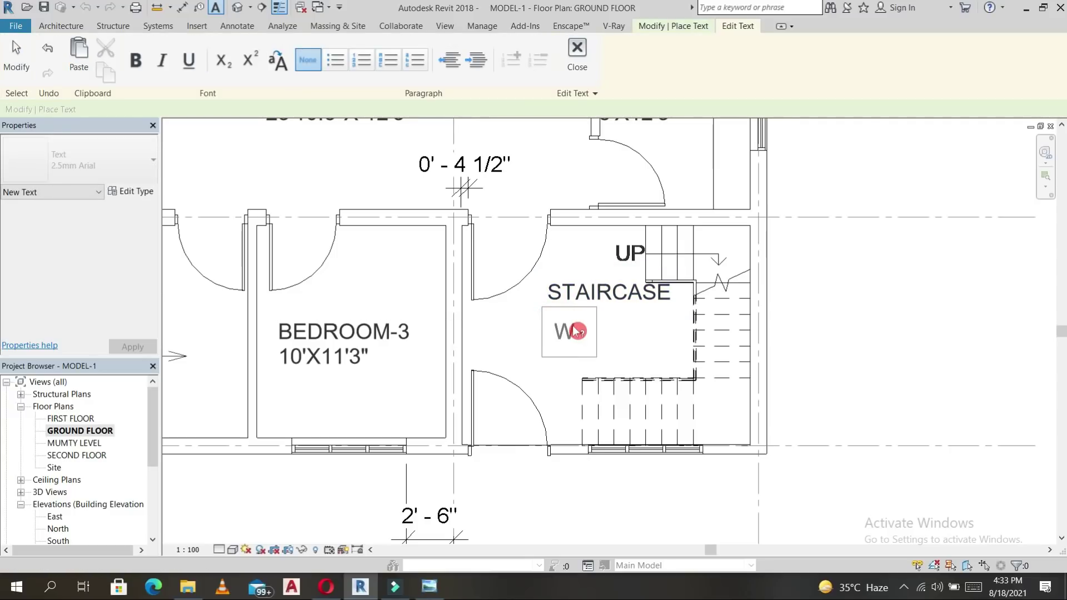
pyautogui.write("3'")
pyautogui.press('Return')
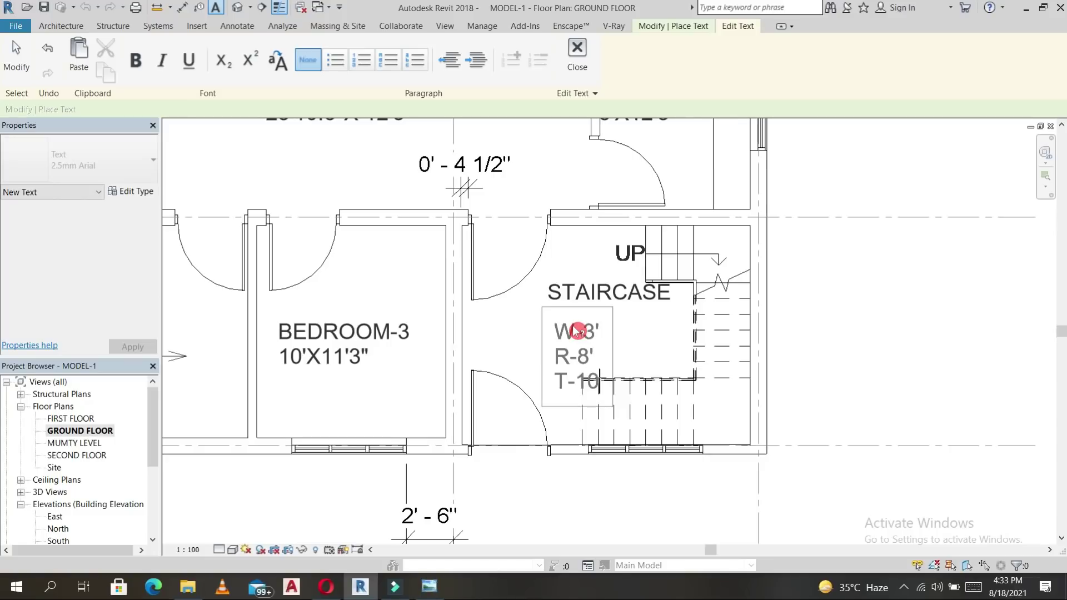
pyautogui.click(630, 317)
pyautogui.scroll(3, 584, 342)
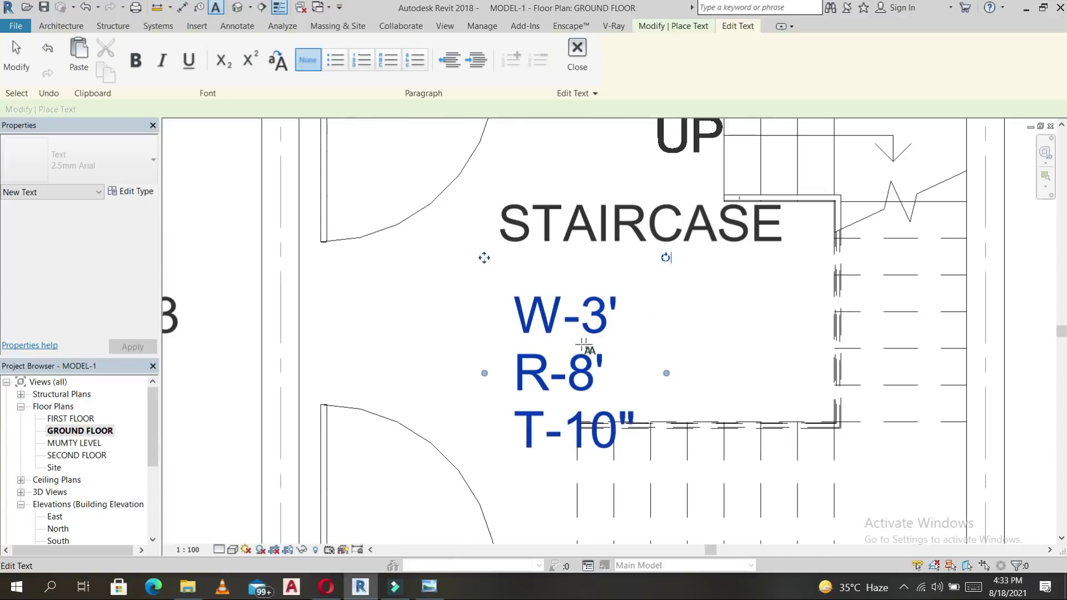
pyautogui.press('Escape')
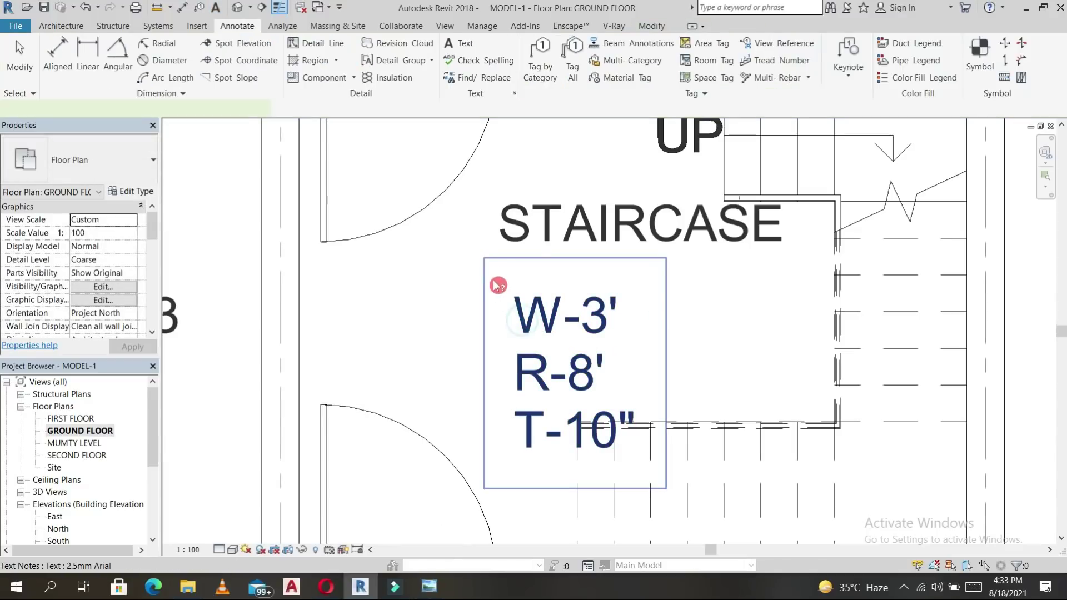
# Move the stair note up under STAIRCASE and touch up its text.
pyautogui.moveTo(489, 265); pyautogui.dragTo(489, 218)
pyautogui.press('Escape')
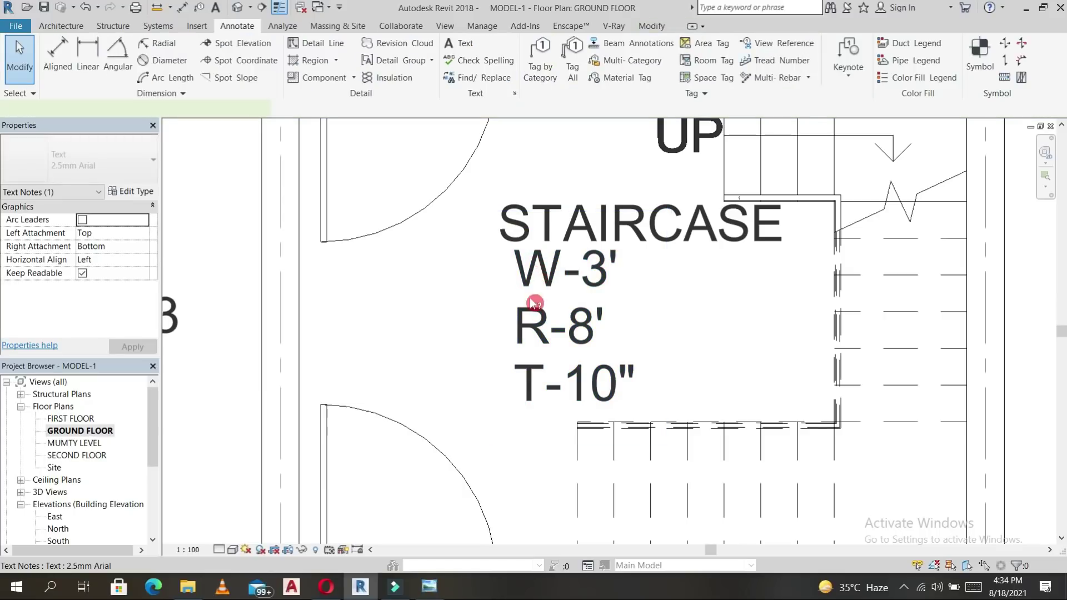
pyautogui.doubleClick(527, 324)
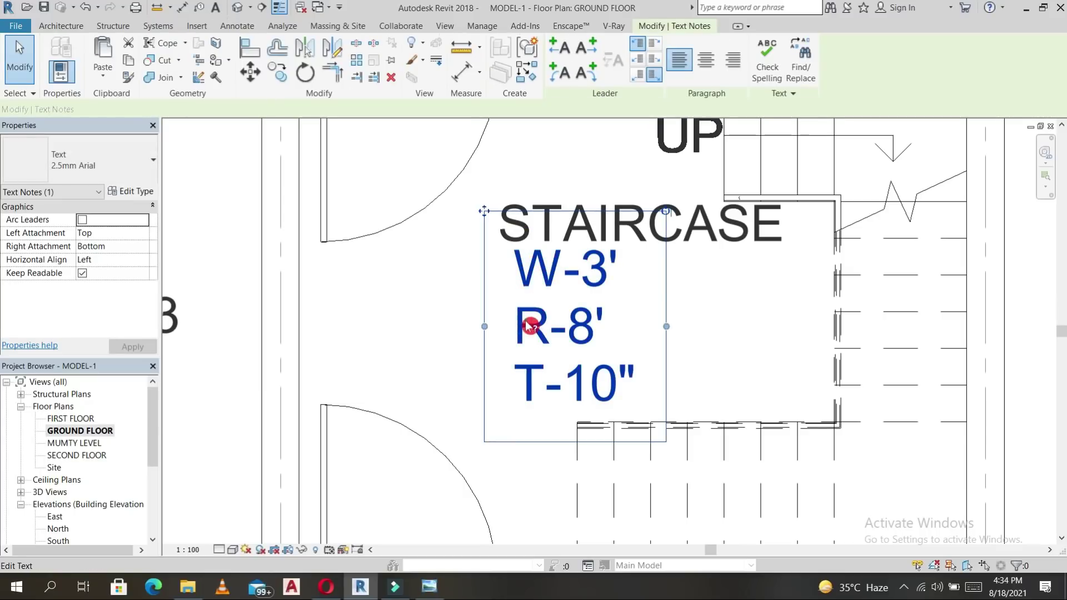
pyautogui.click(679, 333)
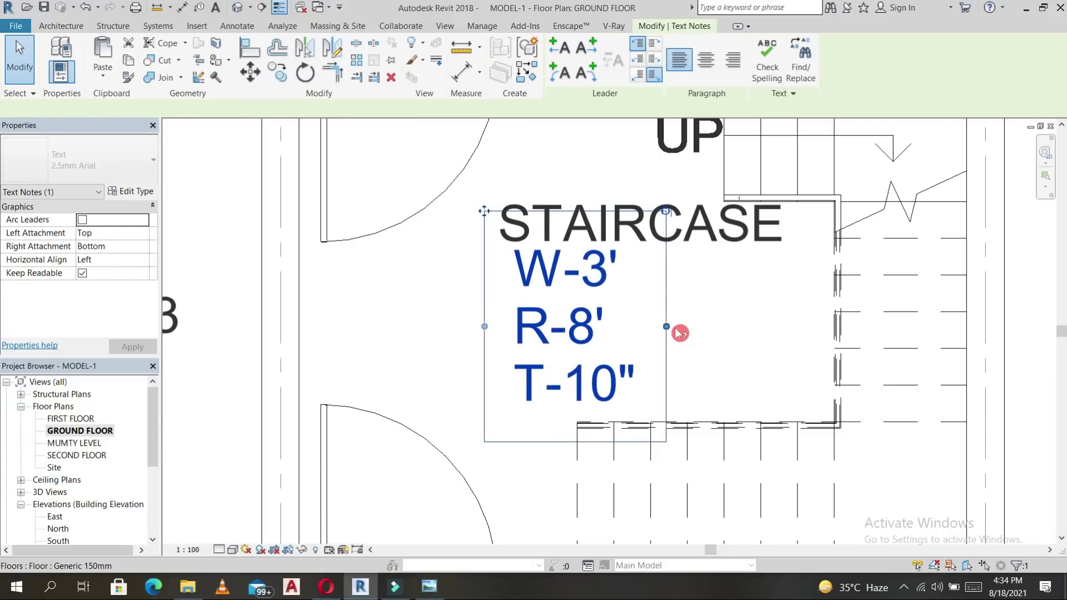
pyautogui.press('Escape')
# Zoom out to the whole ground floor plan and select the 33'-0" dimension.
pyautogui.scroll(-2, 679, 333)
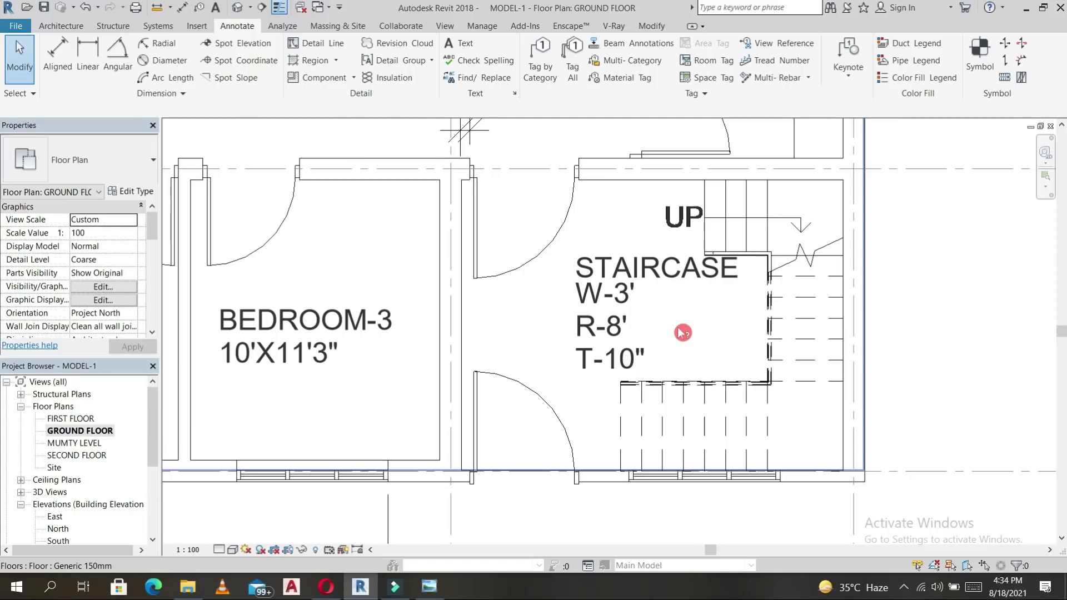
pyautogui.scroll(-3, 679, 329)
pyautogui.moveTo(694, 335); pyautogui.dragTo(677, 392, button='middle')
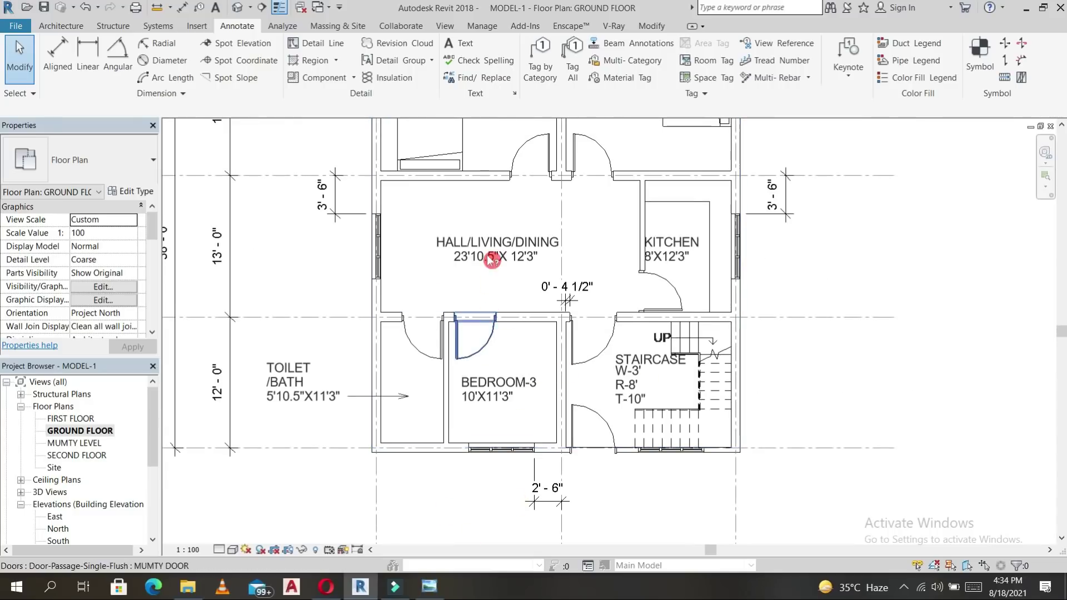
pyautogui.scroll(-2, 492, 260)
pyautogui.moveTo(498, 389); pyautogui.dragTo(502, 457, button='middle')
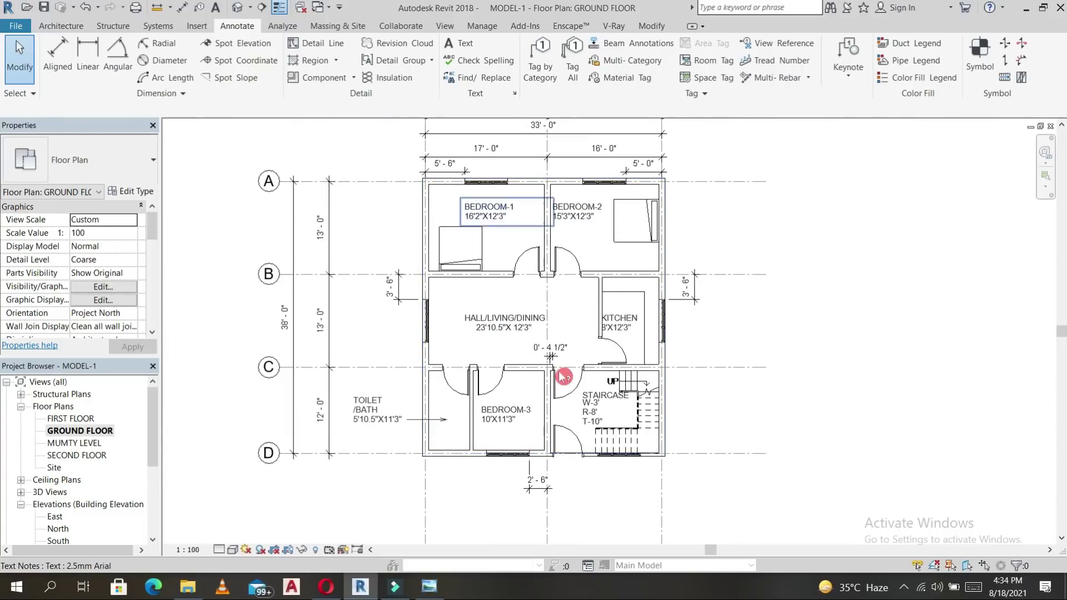
pyautogui.moveTo(590, 235); pyautogui.dragTo(591, 225, button='middle')
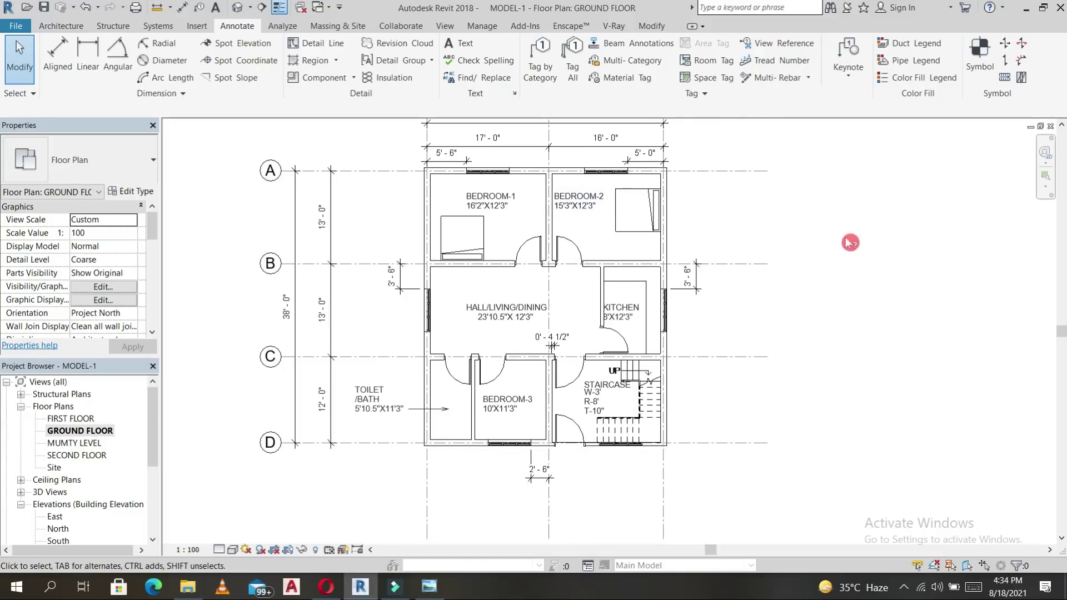
pyautogui.moveTo(850, 243); pyautogui.dragTo(807, 249, button='middle')
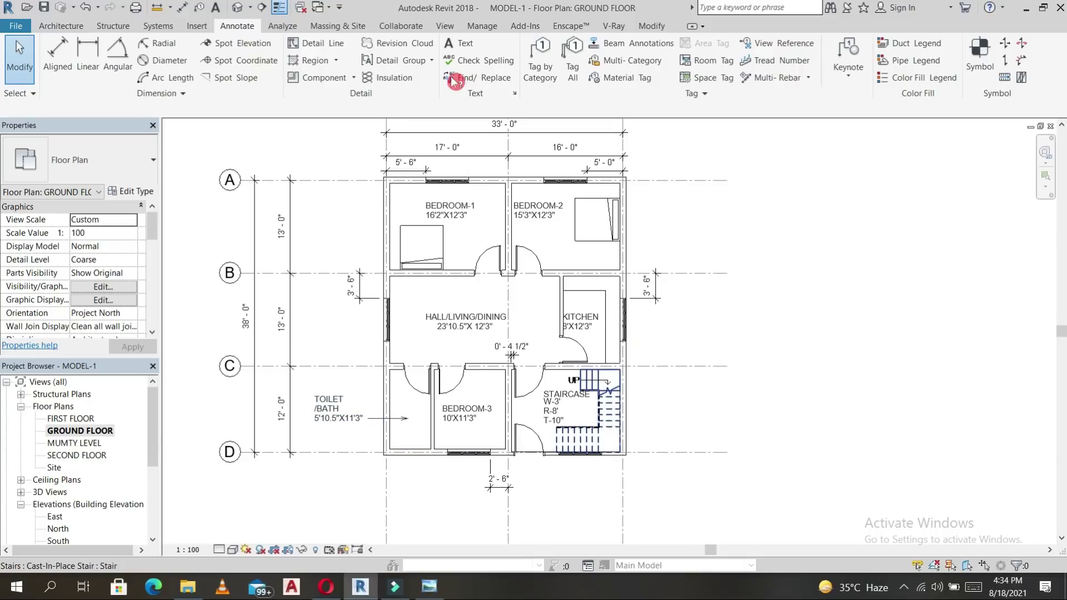
pyautogui.click(509, 132)
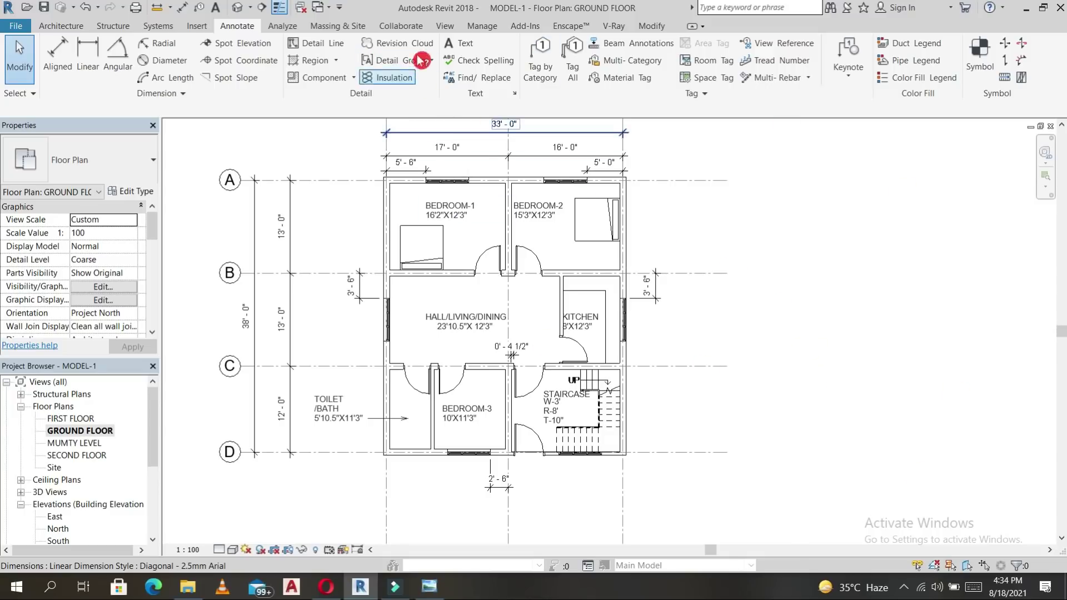
# Draw a horizontal building section along grid D.
pyautogui.click(444, 25)
pyautogui.click(501, 44)
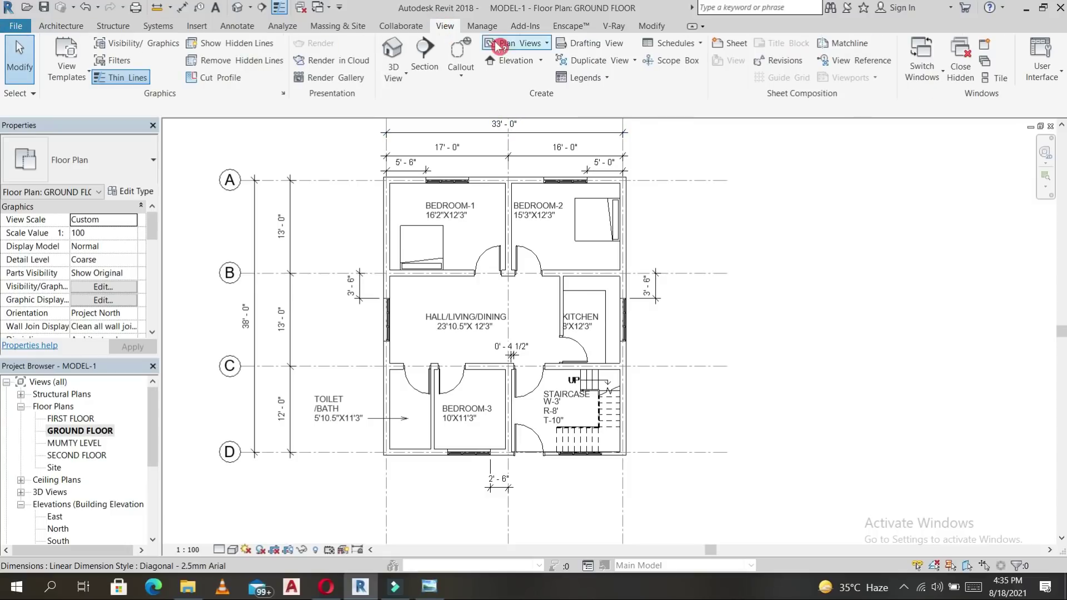
pyautogui.click(426, 66)
pyautogui.click(333, 443)
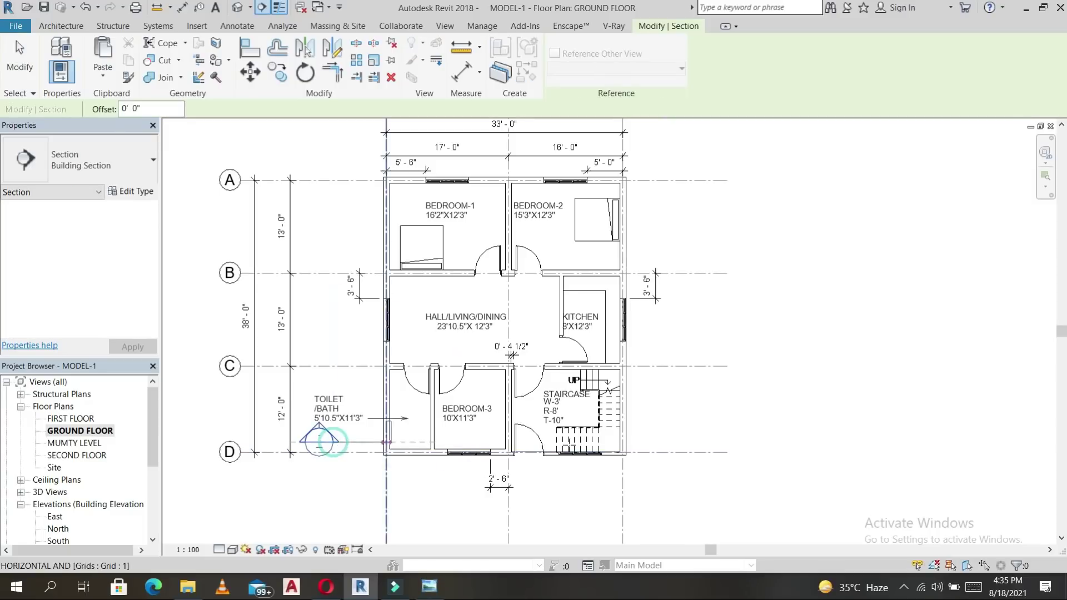
pyautogui.click(691, 443)
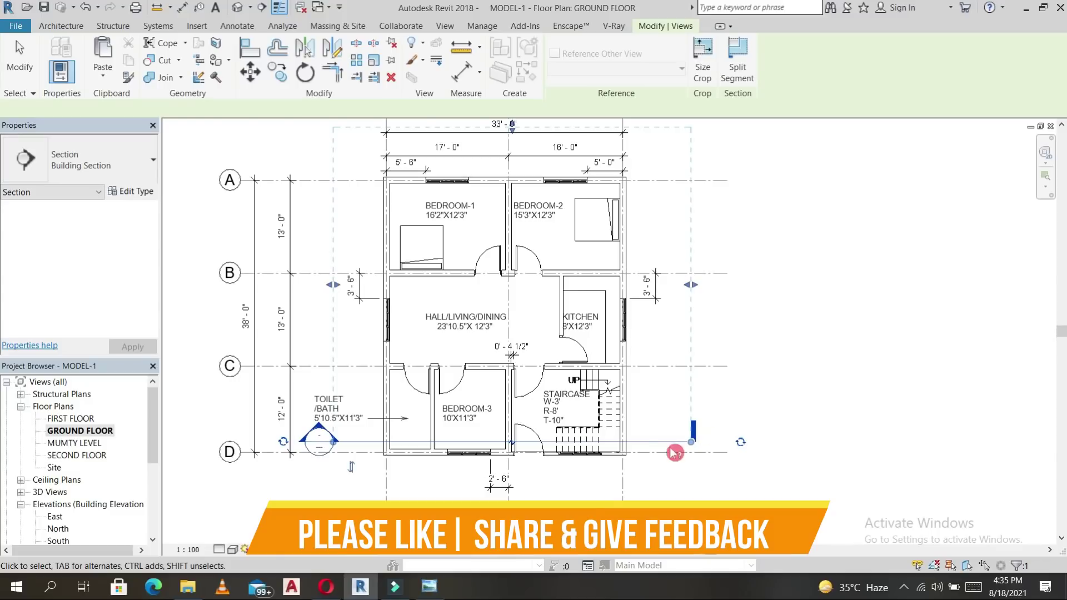
pyautogui.press('Escape')
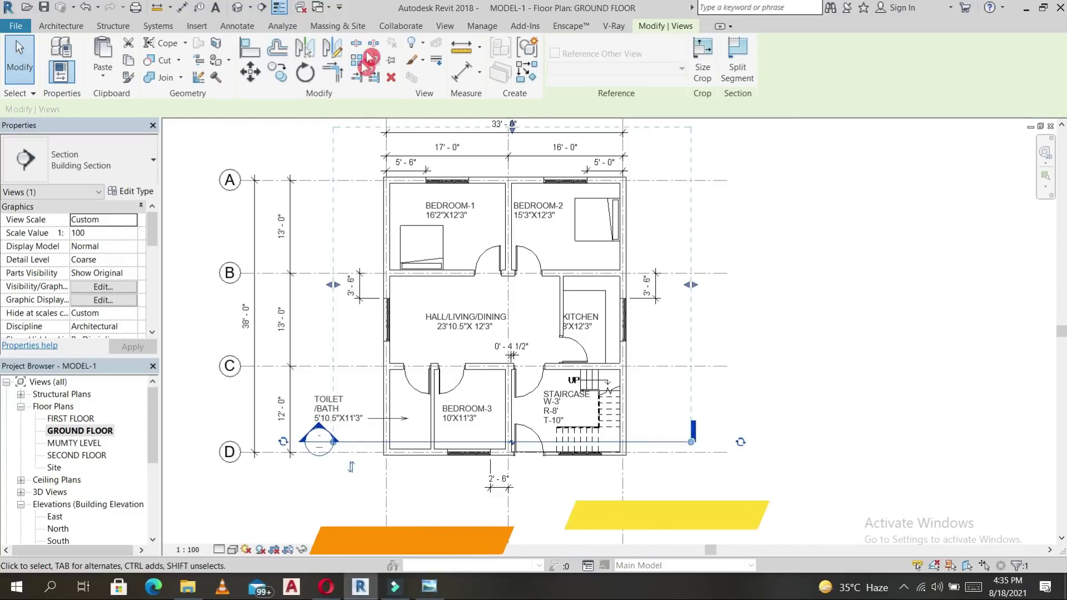
# Draw a second, vertical building section through the staircase.
pyautogui.click(444, 26)
pyautogui.click(426, 58)
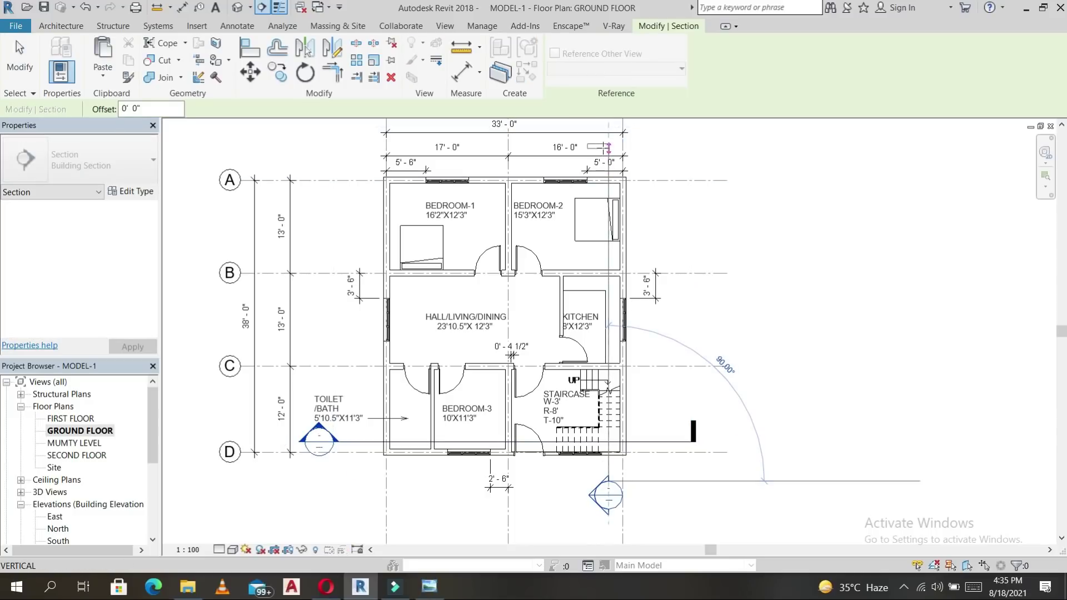
pyautogui.click(608, 148)
pyautogui.press('Escape')
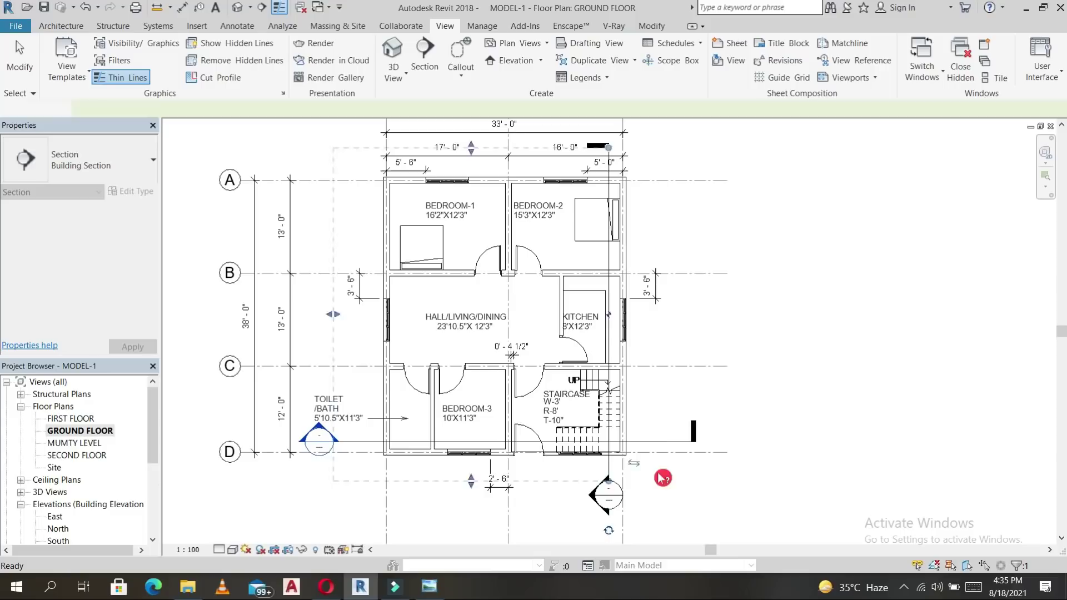
pyautogui.press('Escape')
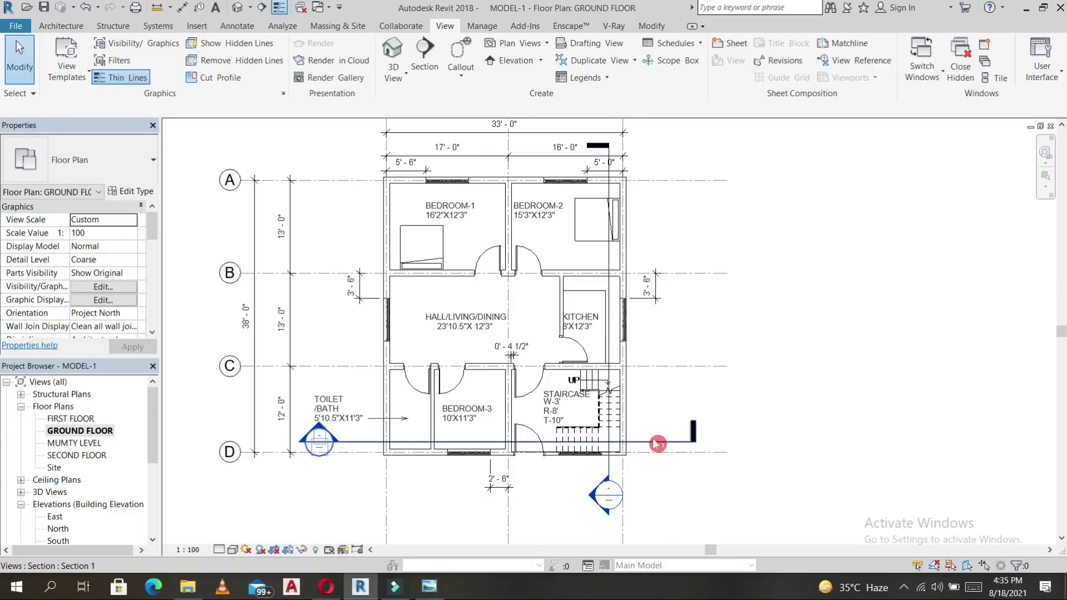
# Add a gap to the grid D section line.
pyautogui.click(592, 454)
pyautogui.click(513, 443)
pyautogui.moveTo(452, 443); pyautogui.dragTo(409, 442)
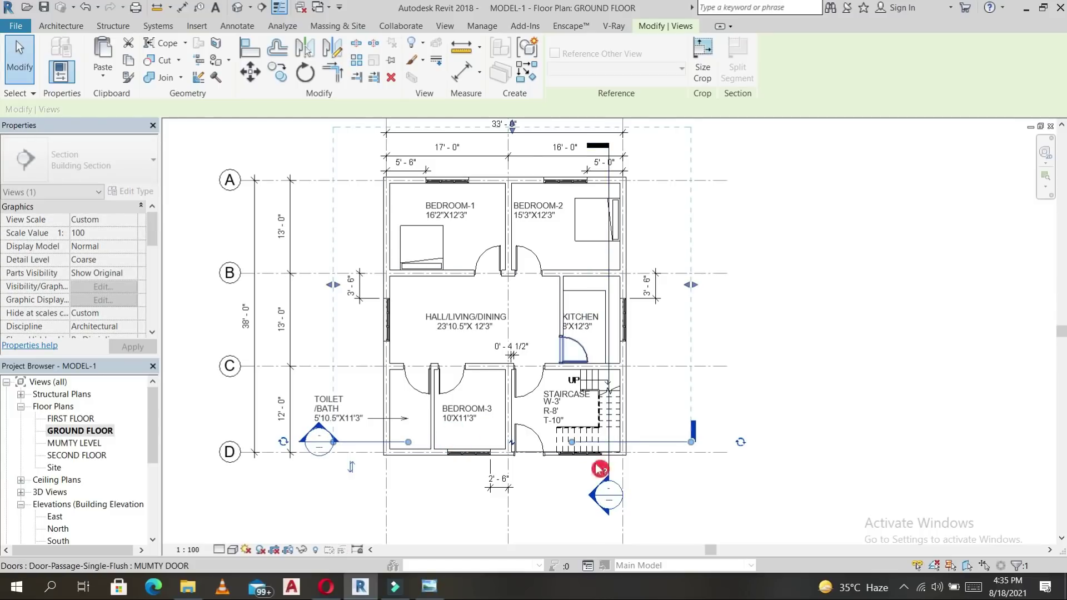
pyautogui.press('Escape')
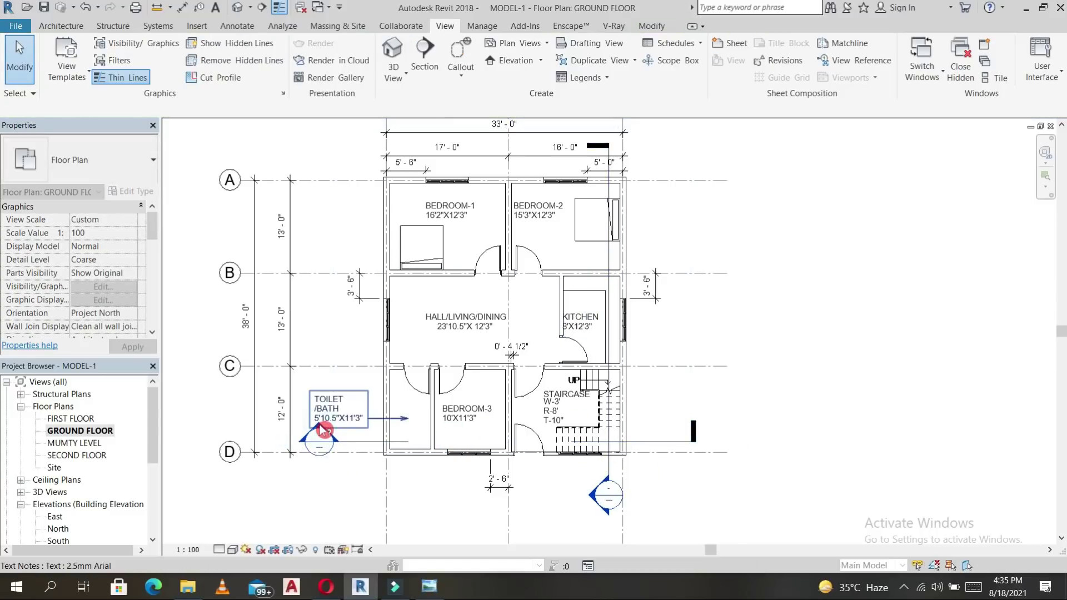
# Open Section 1 from its head and hide the crop region.
pyautogui.doubleClick(321, 430)
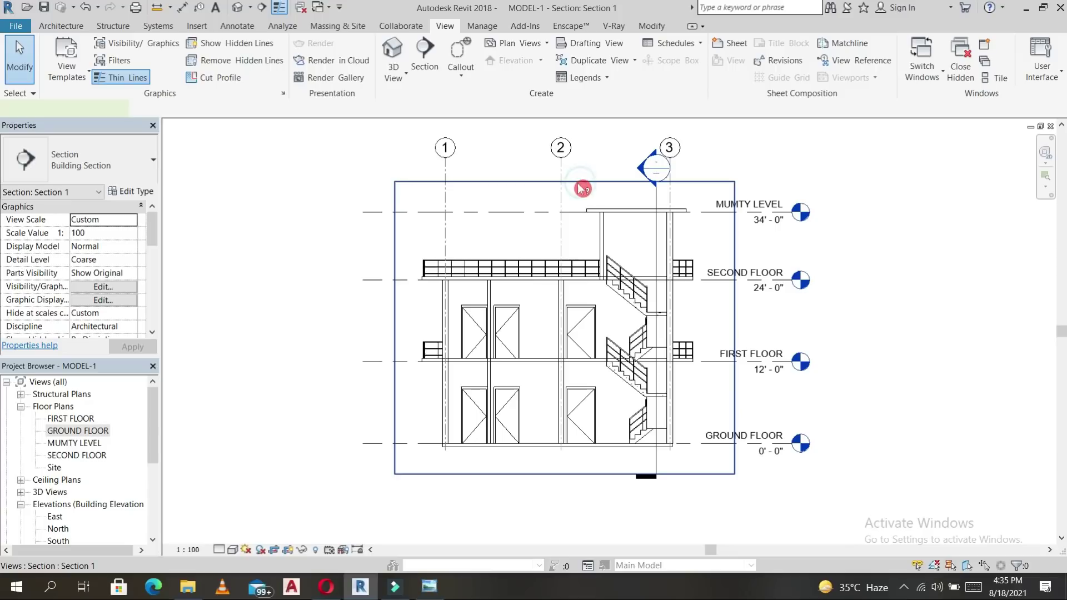
pyautogui.click(287, 552)
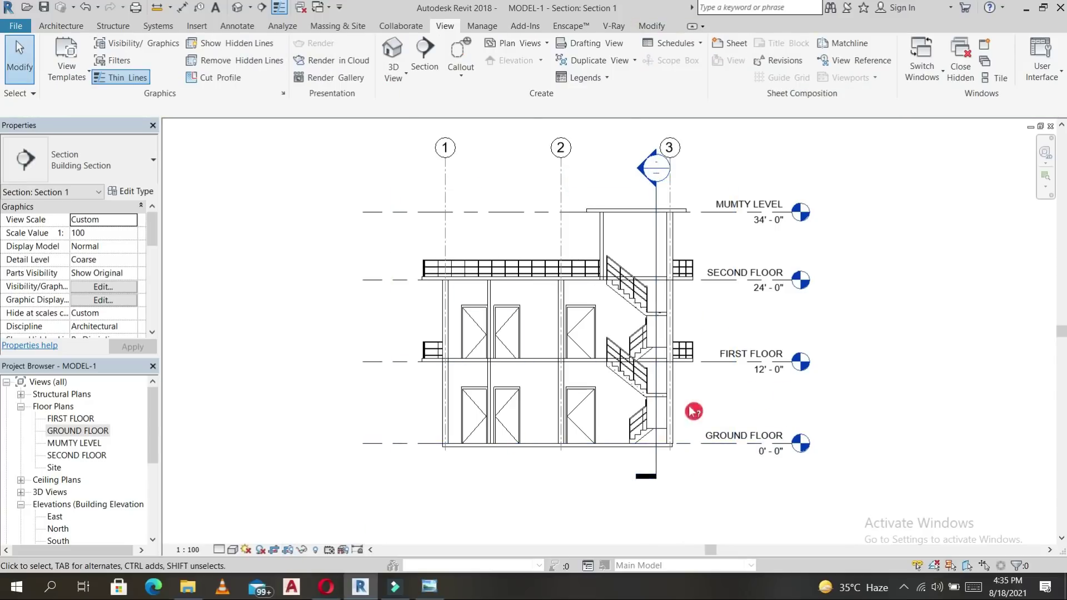
pyautogui.scroll(2, 694, 411)
pyautogui.scroll(-4, 699, 396)
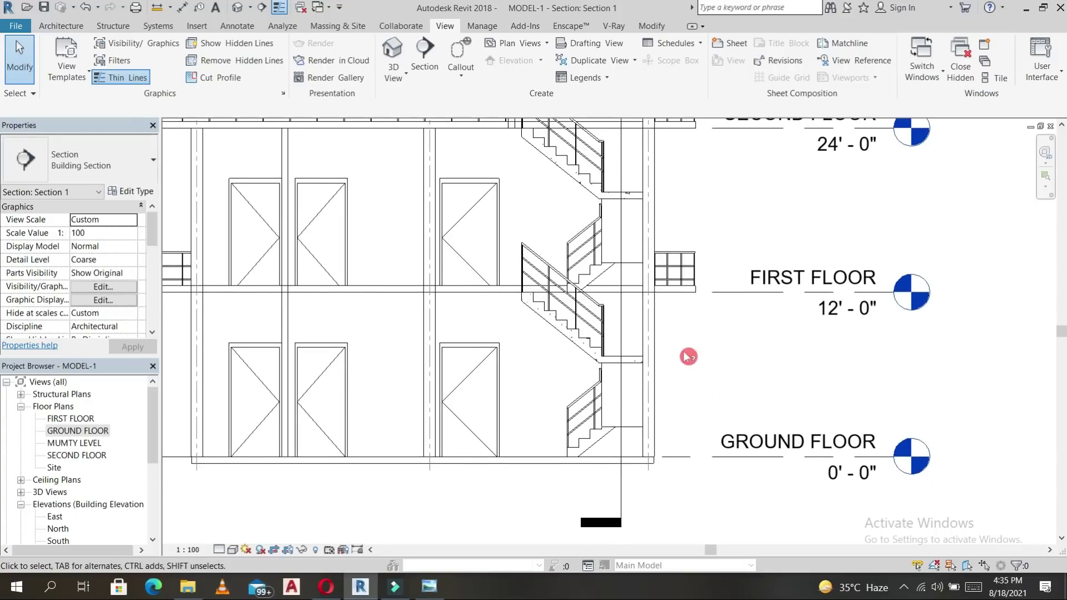
pyautogui.moveTo(785, 202); pyautogui.dragTo(764, 205, button='middle')
# Extend the MUMTY LEVEL and other level lines so their heads sit further right.
pyautogui.moveTo(856, 259); pyautogui.dragTo(814, 259, button='middle')
pyautogui.click(710, 174)
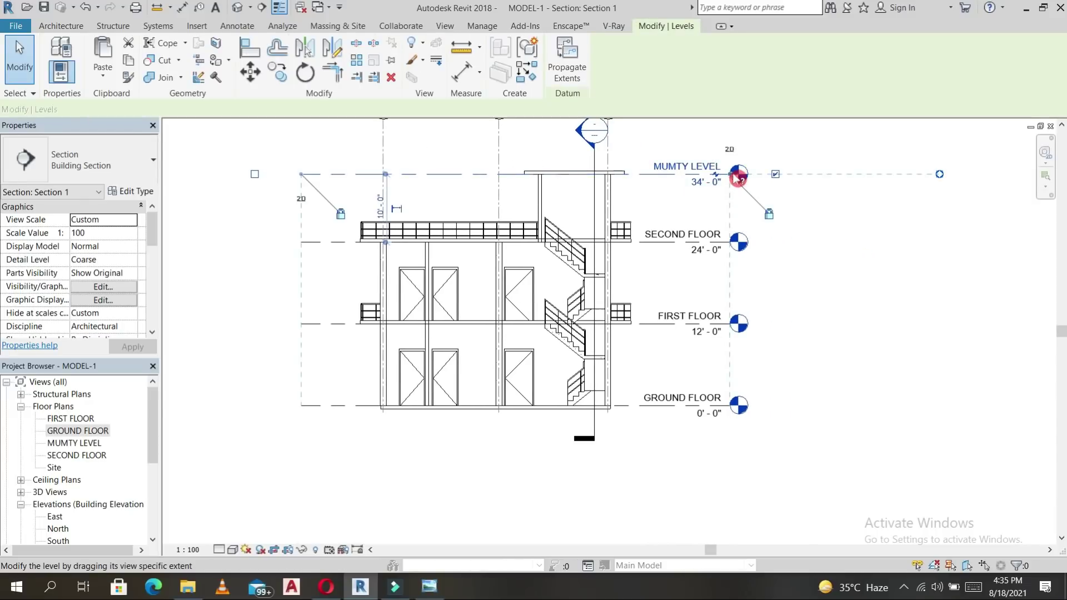
pyautogui.moveTo(784, 175); pyautogui.dragTo(774, 413)
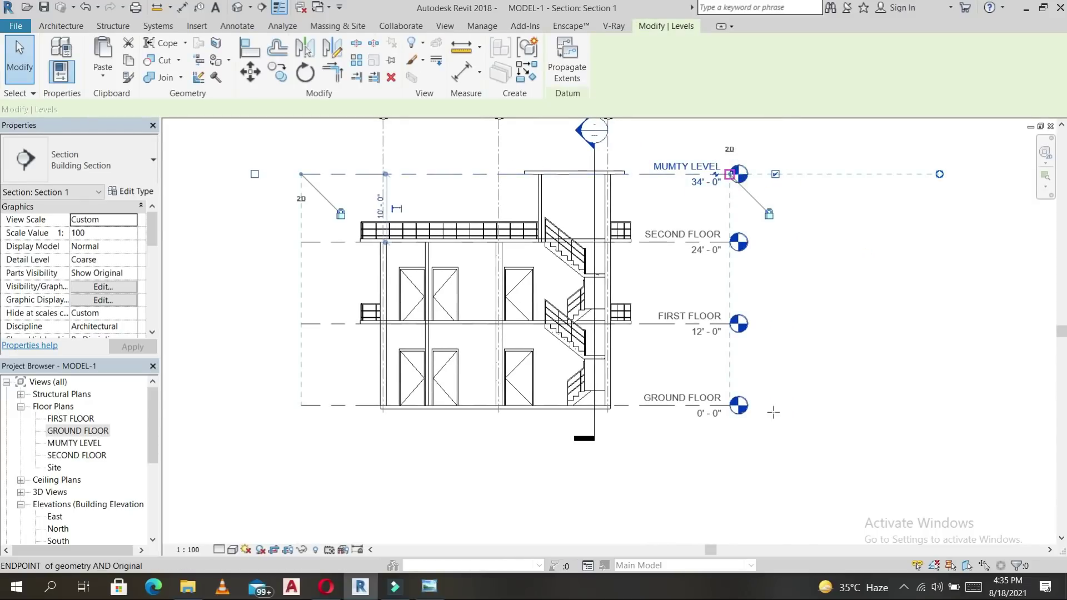
pyautogui.moveTo(764, 291); pyautogui.dragTo(793, 304)
pyautogui.click(749, 295)
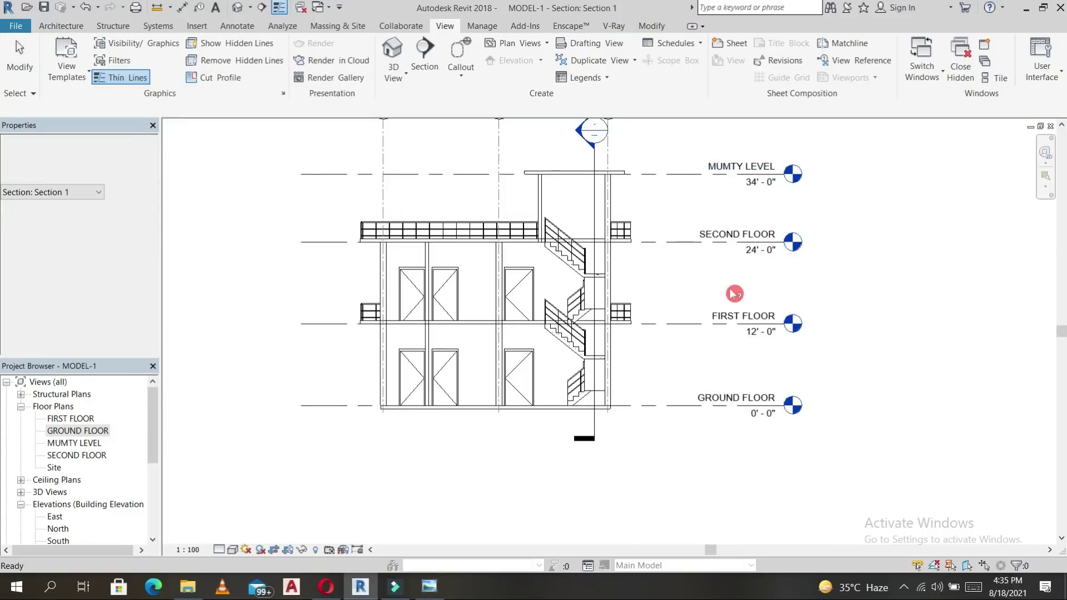
pyautogui.moveTo(836, 317); pyautogui.dragTo(822, 321, button='middle')
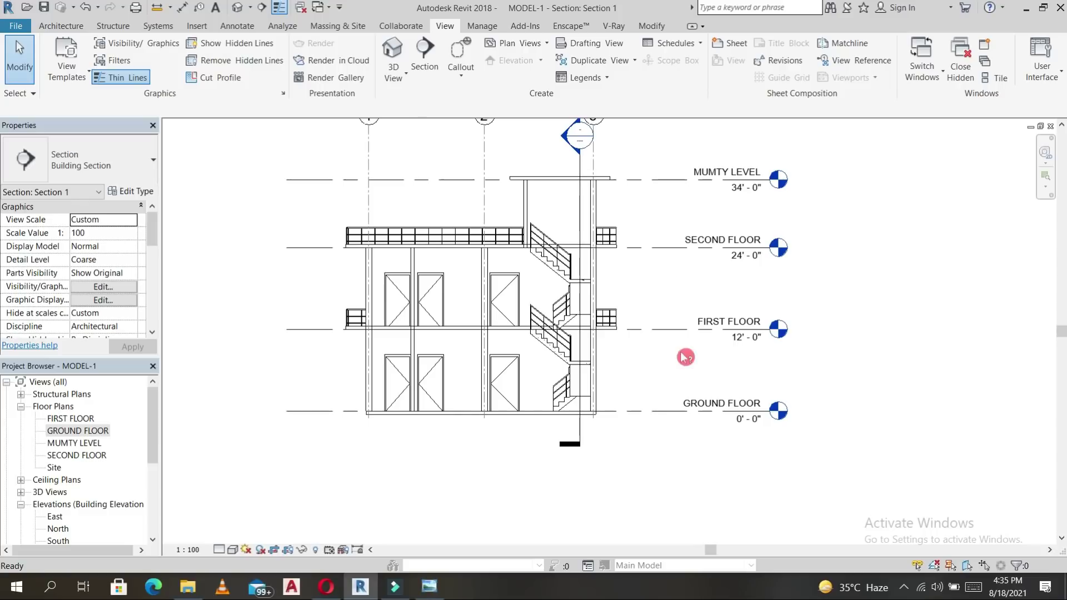
# Hide the Section 2 marker in the Section 1 view.
pyautogui.click(582, 213)
pyautogui.rightClick(582, 211)
pyautogui.moveTo(657, 315)
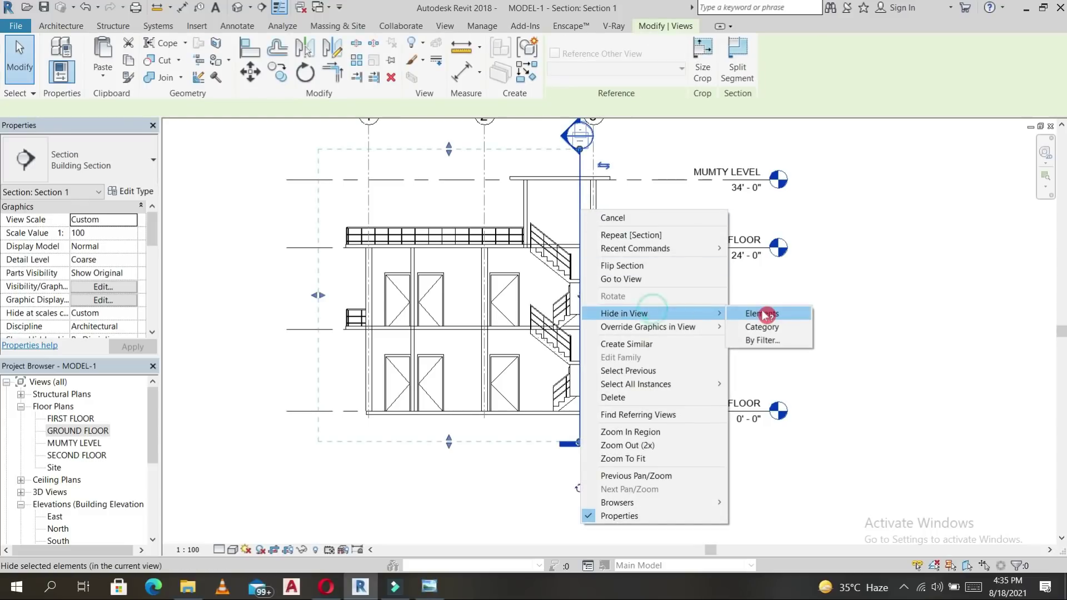
pyautogui.click(754, 315)
pyautogui.click(61, 26)
pyautogui.click(237, 27)
pyautogui.click(57, 55)
# Dimension Ground, First, Second Floor and Mumty Level as a 12'-0", 12'-0", 10'-0" string.
pyautogui.click(657, 412)
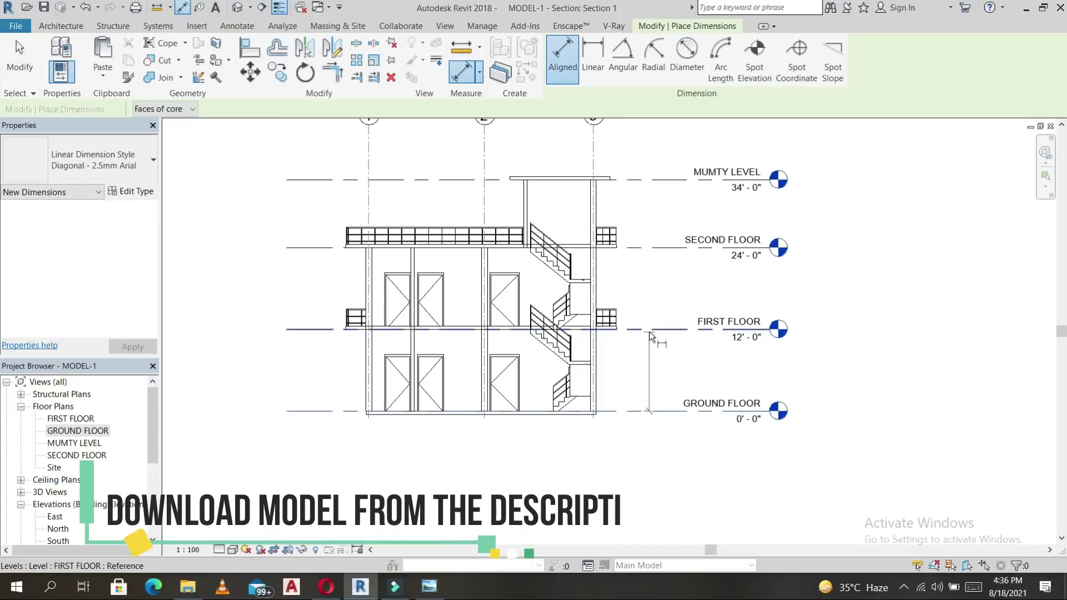
pyautogui.click(649, 329)
pyautogui.click(643, 248)
pyautogui.click(648, 180)
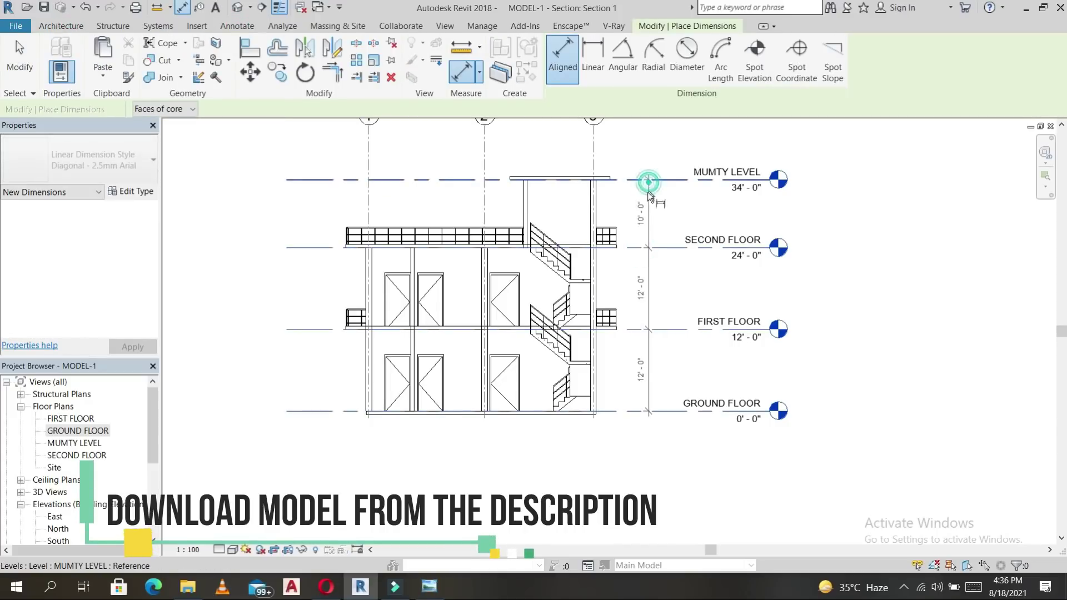
pyautogui.click(645, 221)
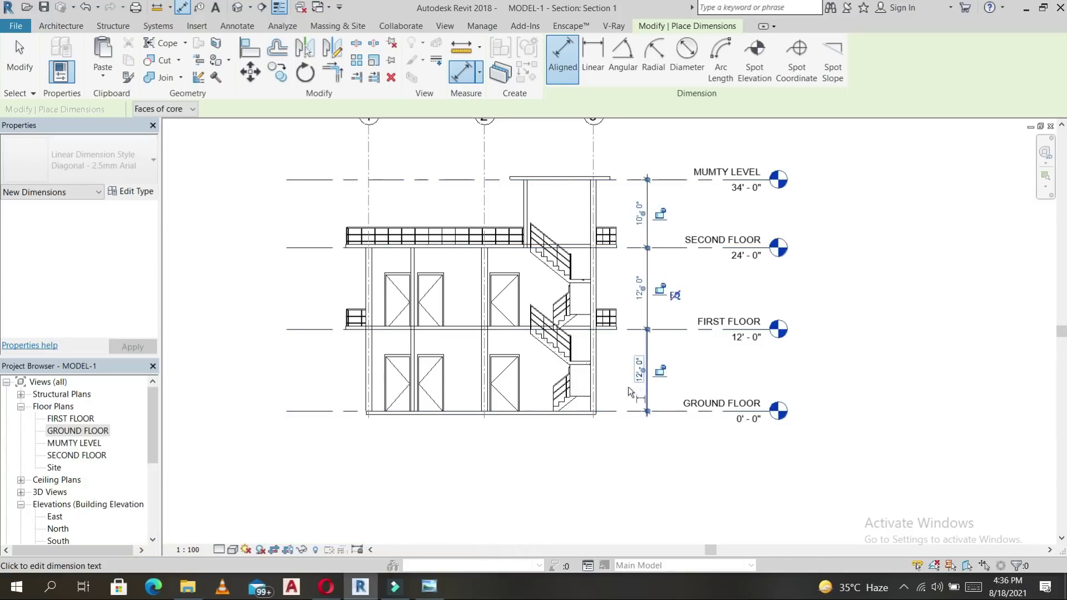
# Add an overall 34'-0" dimension from Mumty Level down to Ground Floor.
pyautogui.click(670, 183)
pyautogui.click(671, 412)
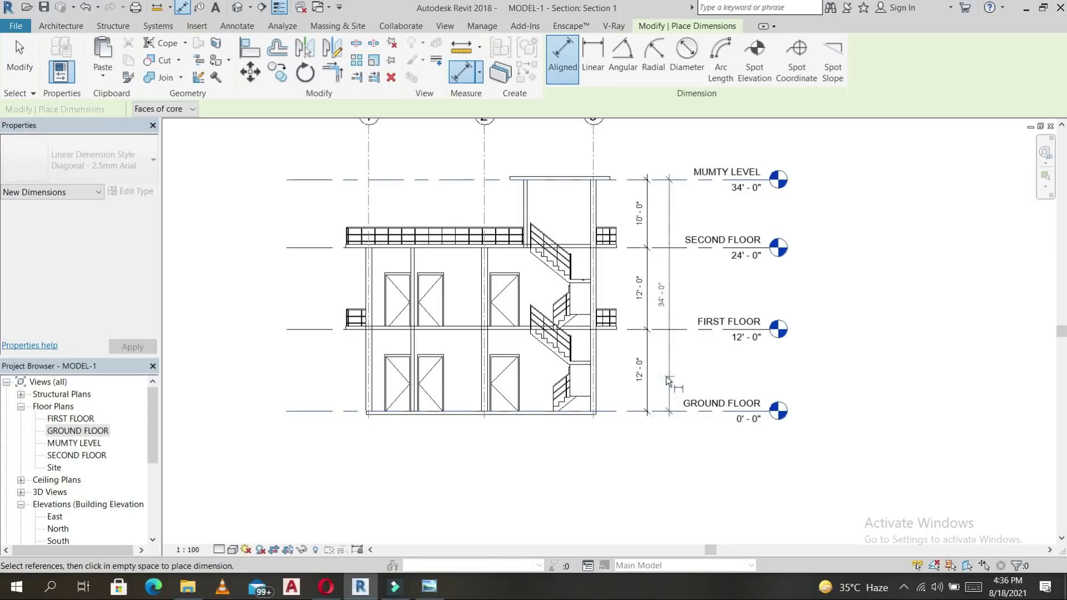
pyautogui.click(668, 380)
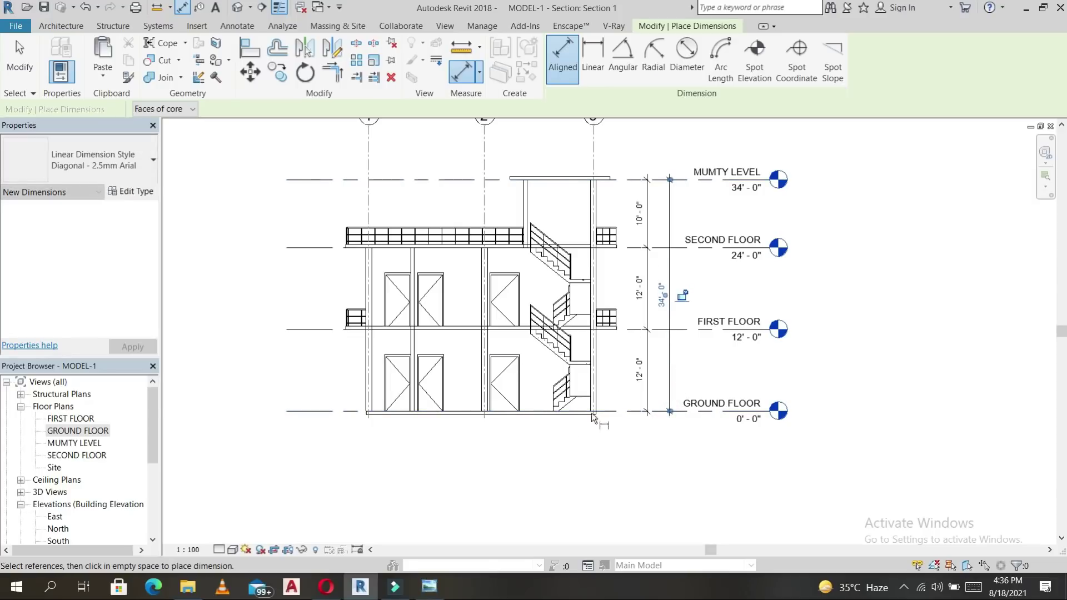
pyautogui.scroll(2, 386, 468)
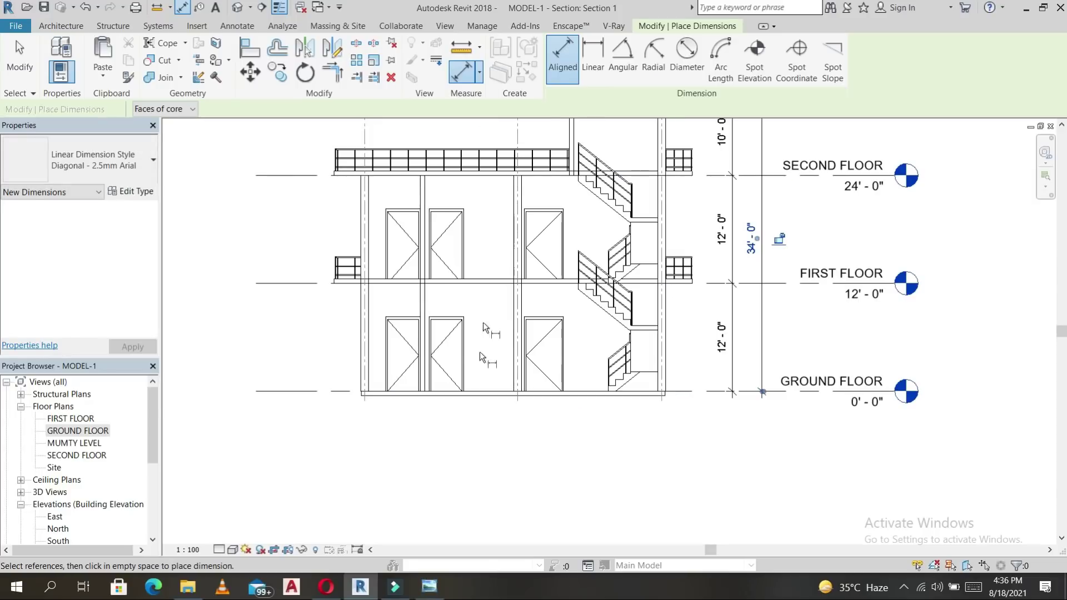
pyautogui.click(232, 550)
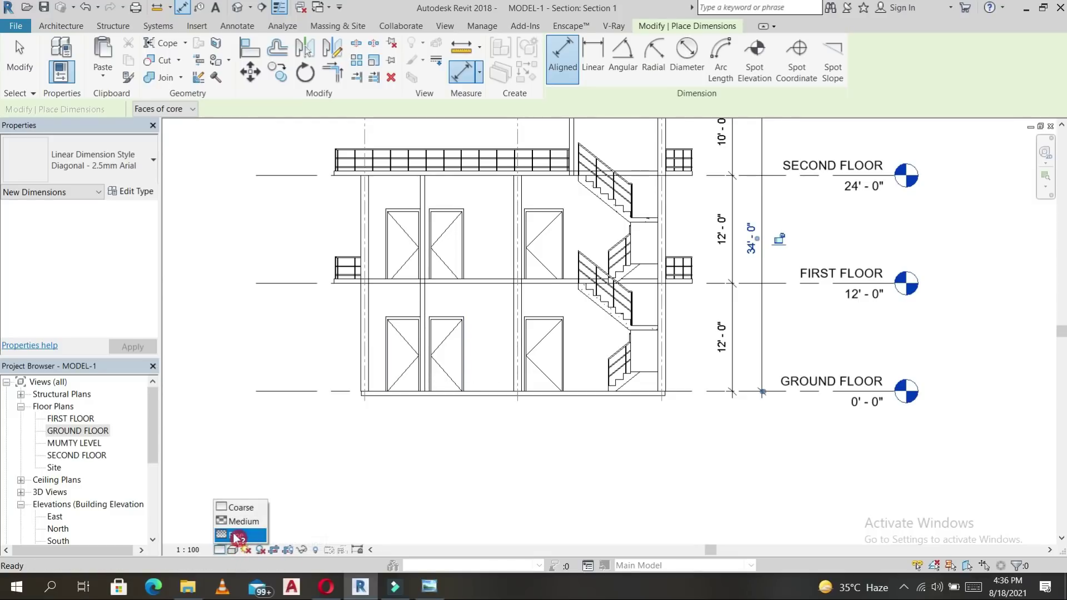
# Set Section 1 to Fine detail level and pan down to the ground-floor doors.
pyautogui.click(239, 533)
pyautogui.scroll(2, 504, 329)
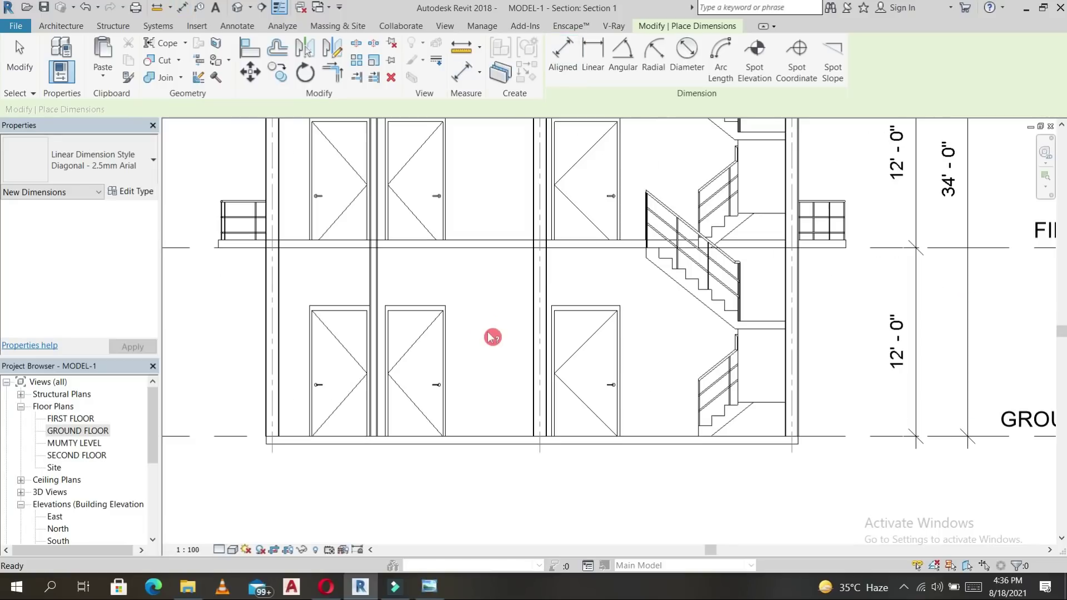
pyautogui.scroll(-2, 512, 312)
pyautogui.moveTo(685, 320); pyautogui.dragTo(634, 372, button='middle')
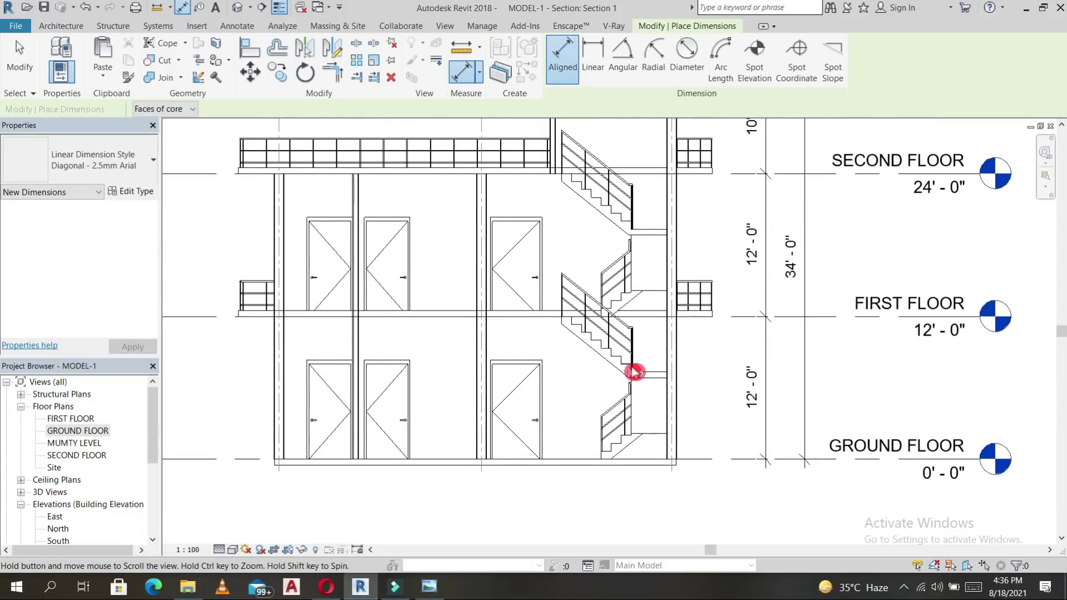
pyautogui.moveTo(736, 350); pyautogui.dragTo(695, 400, button='middle')
pyautogui.scroll(-2, 683, 384)
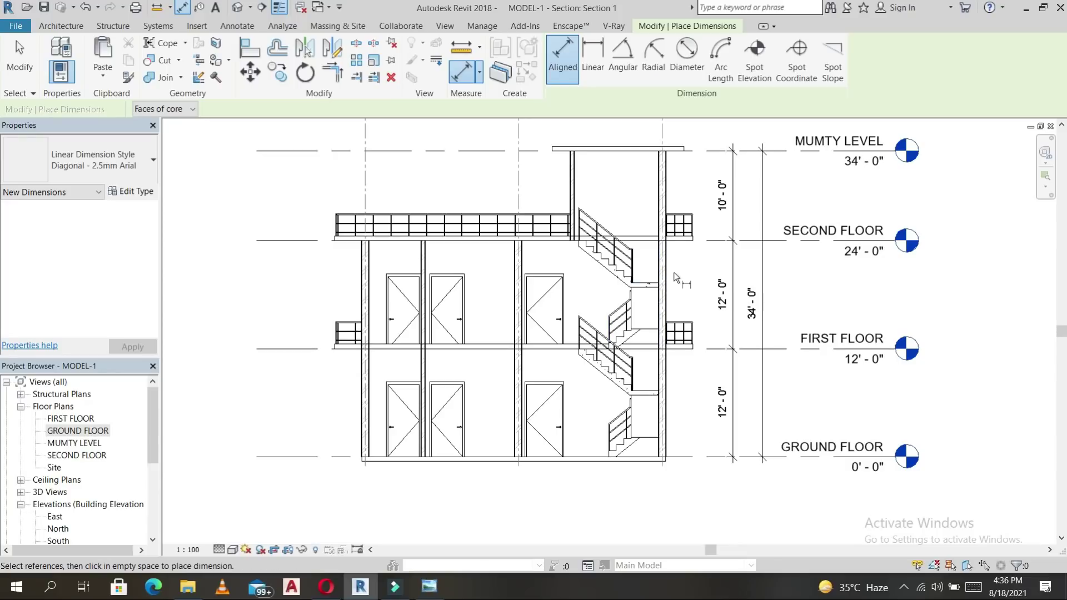
pyautogui.scroll(5, 695, 167)
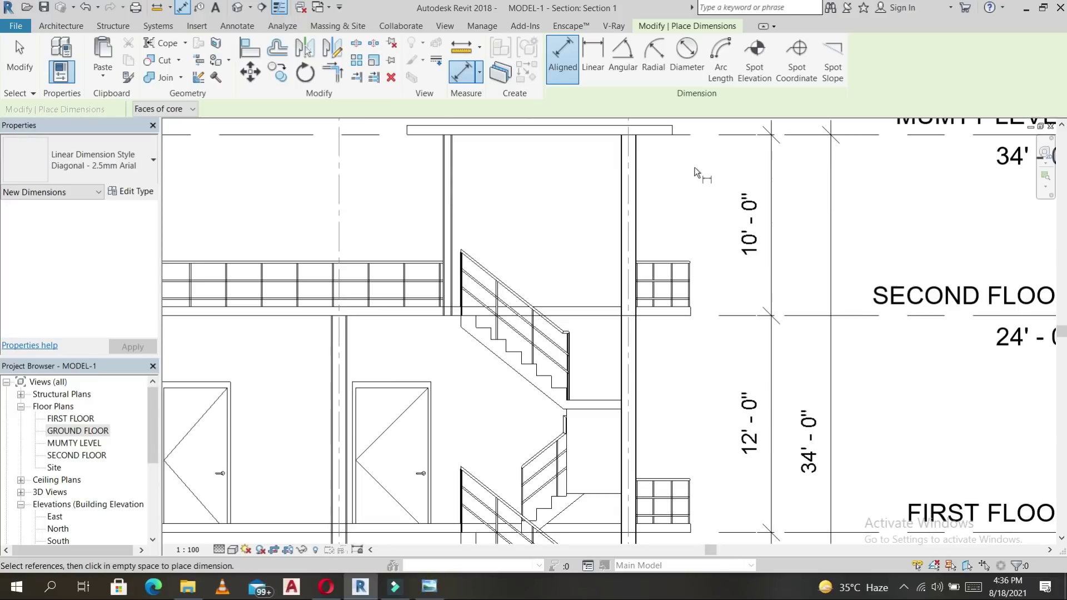
pyautogui.scroll(-3, 695, 167)
pyautogui.moveTo(678, 368); pyautogui.dragTo(712, 240, button='middle')
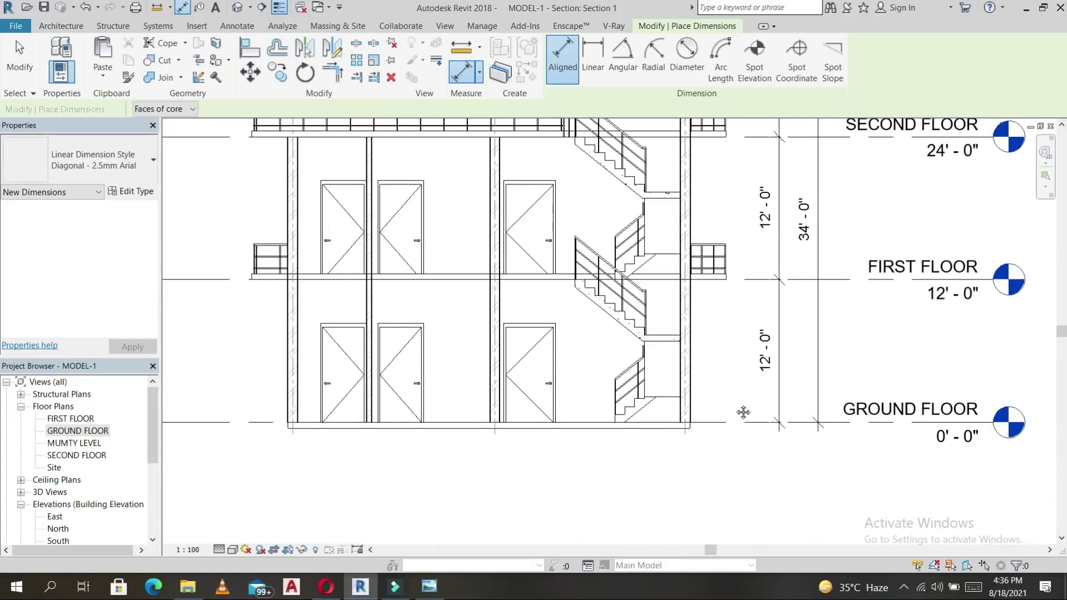
pyautogui.moveTo(744, 410); pyautogui.dragTo(748, 371, button='middle')
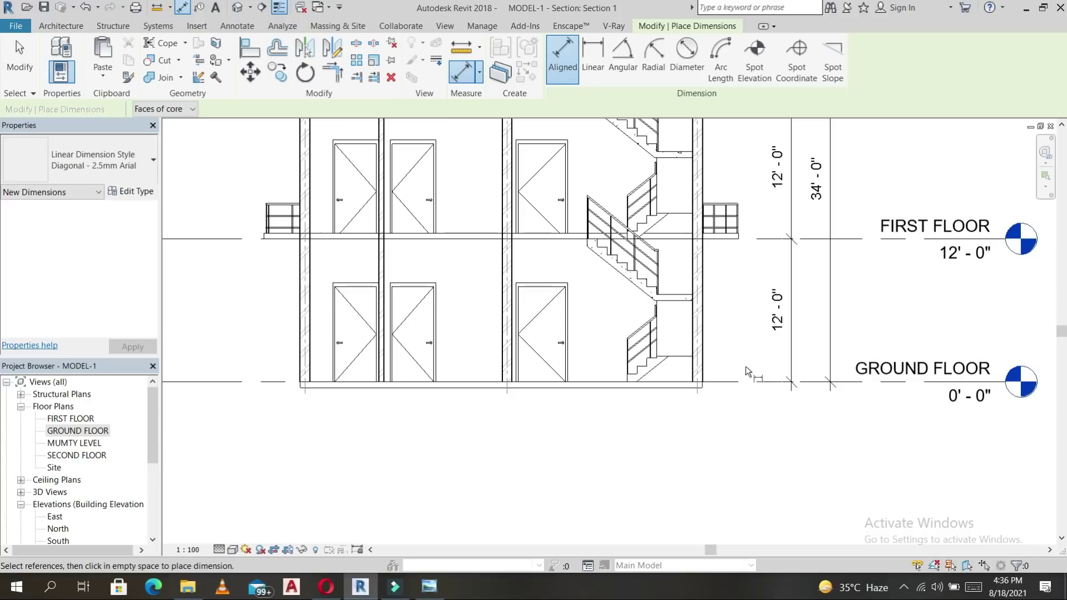
pyautogui.moveTo(595, 428); pyautogui.dragTo(589, 466, button='middle')
pyautogui.moveTo(715, 451); pyautogui.dragTo(710, 458, button='middle')
pyautogui.scroll(3, 521, 325)
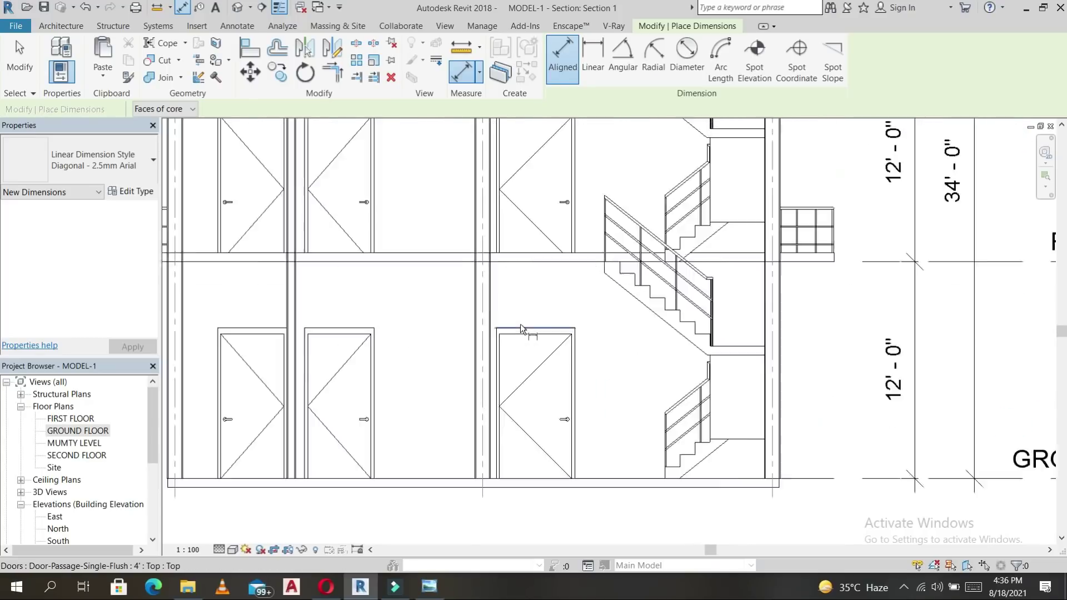
pyautogui.click(529, 325)
# Dimension door head to floor line at two ground-floor doors, both reading 8'-0".
pyautogui.click(618, 528)
pyautogui.click(644, 511)
pyautogui.click(411, 368)
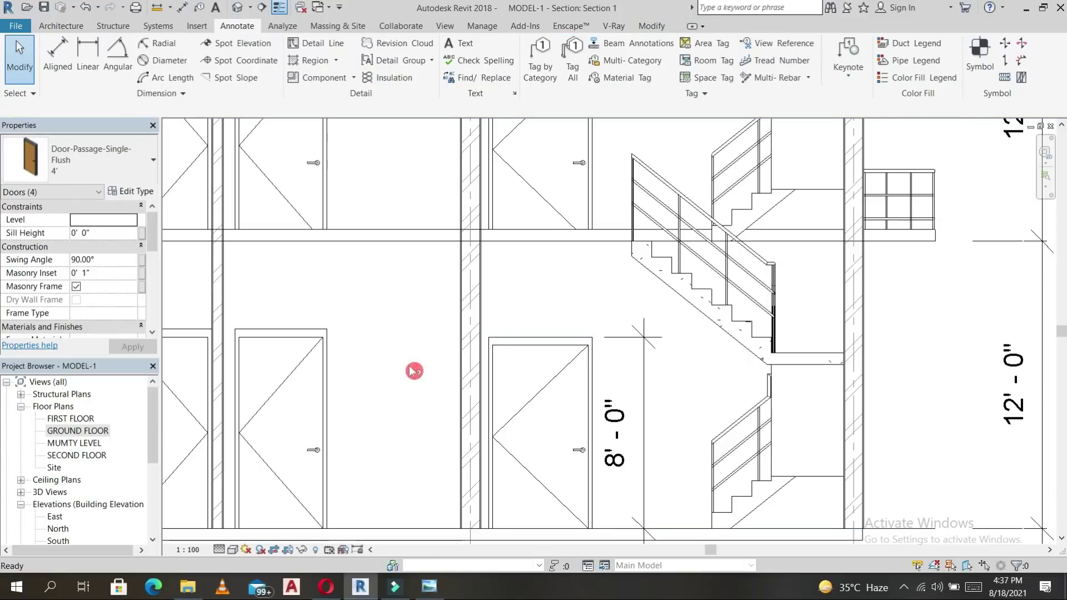
pyautogui.scroll(-2, 414, 371)
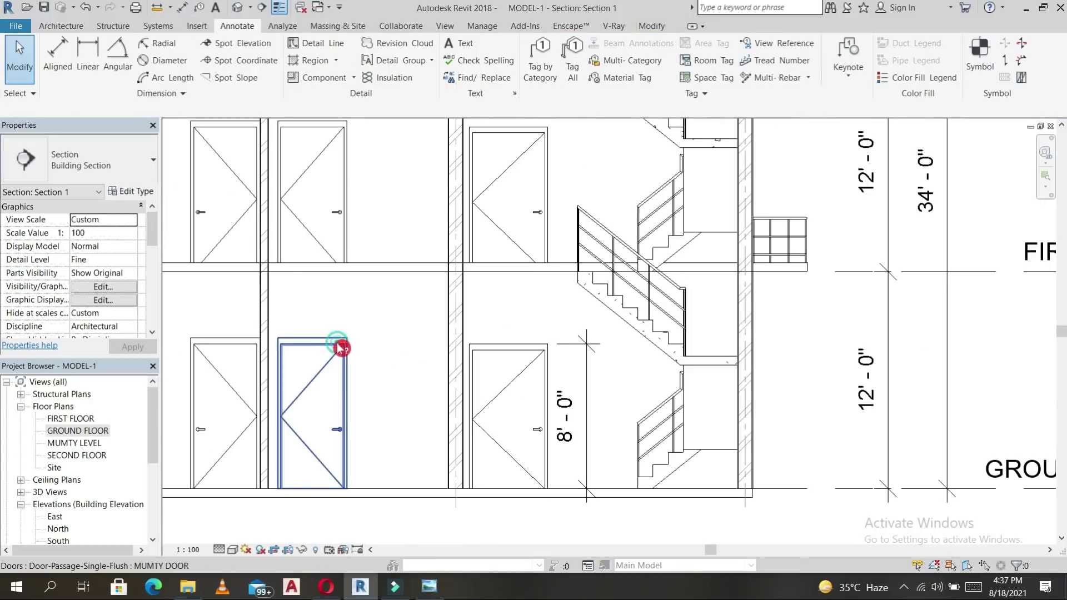
pyautogui.click(342, 349)
pyautogui.click(415, 358)
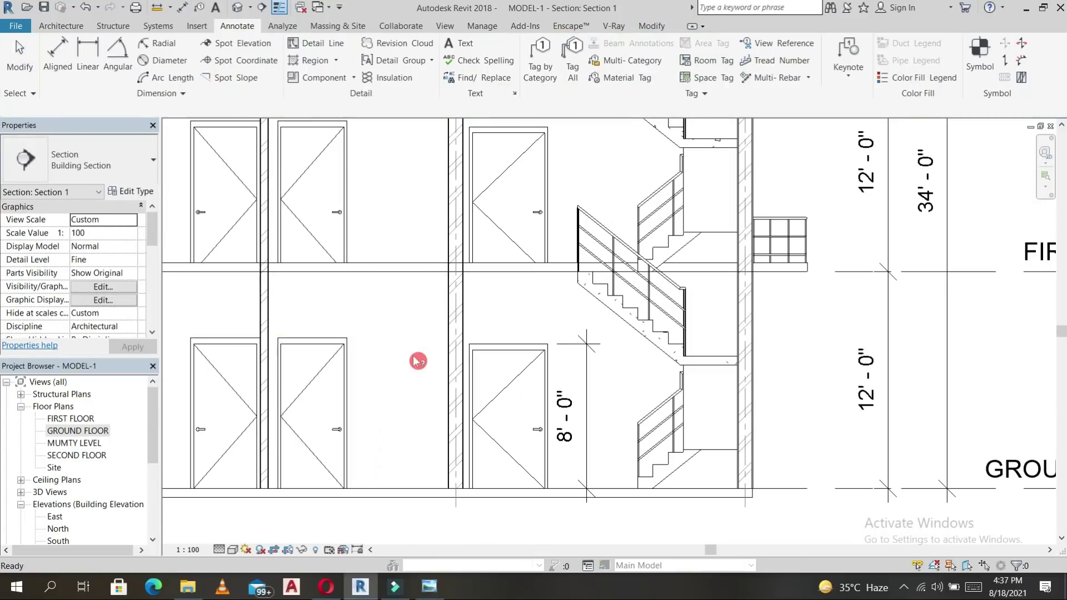
pyautogui.press('d')
pyautogui.press('i')
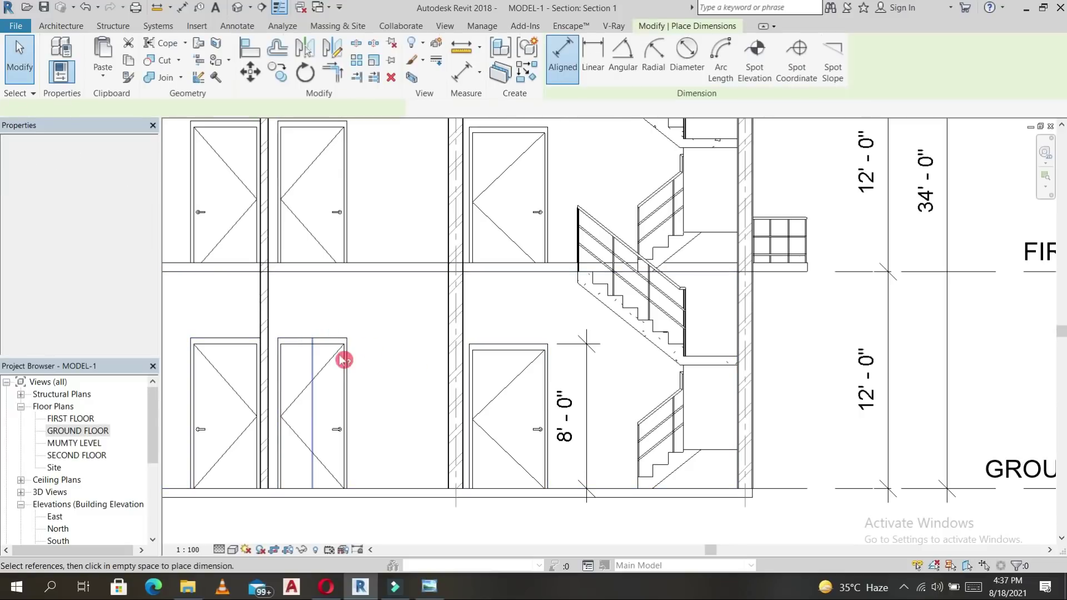
pyautogui.click(332, 334)
pyautogui.click(382, 489)
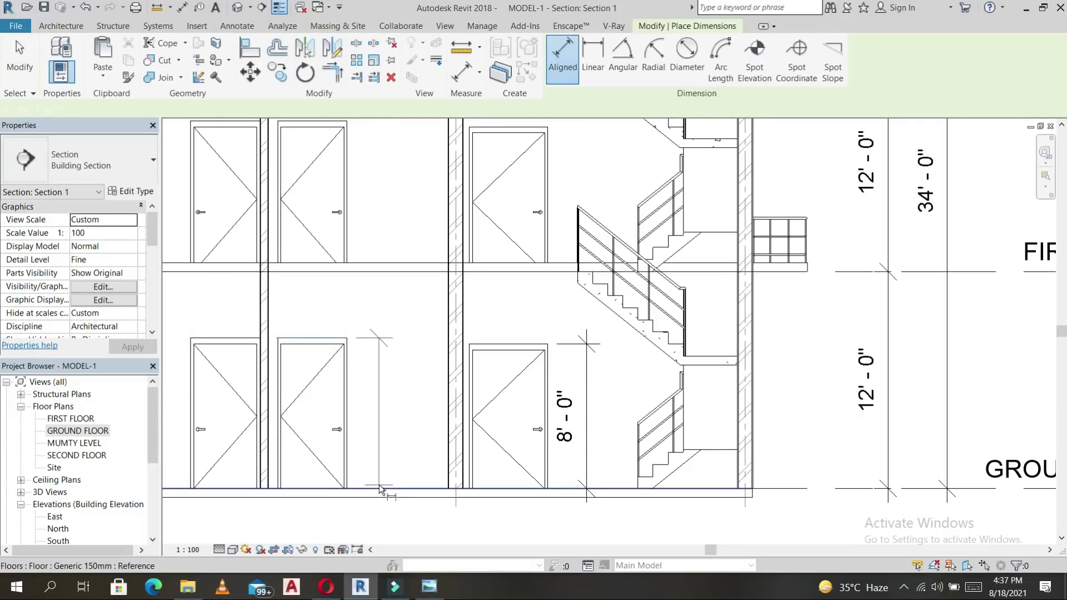
pyautogui.click(381, 448)
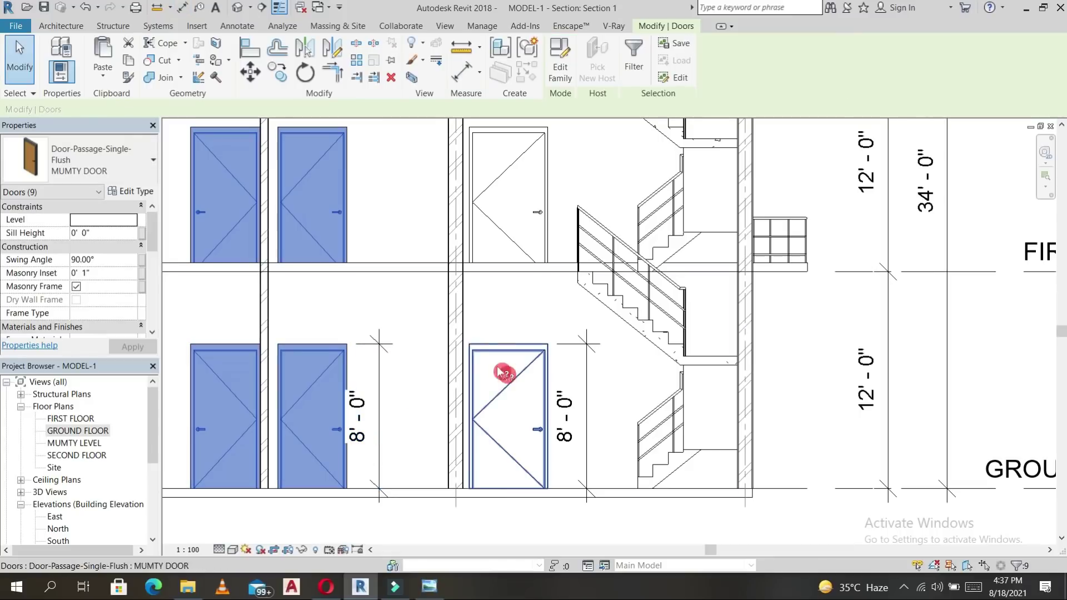
pyautogui.click(445, 326)
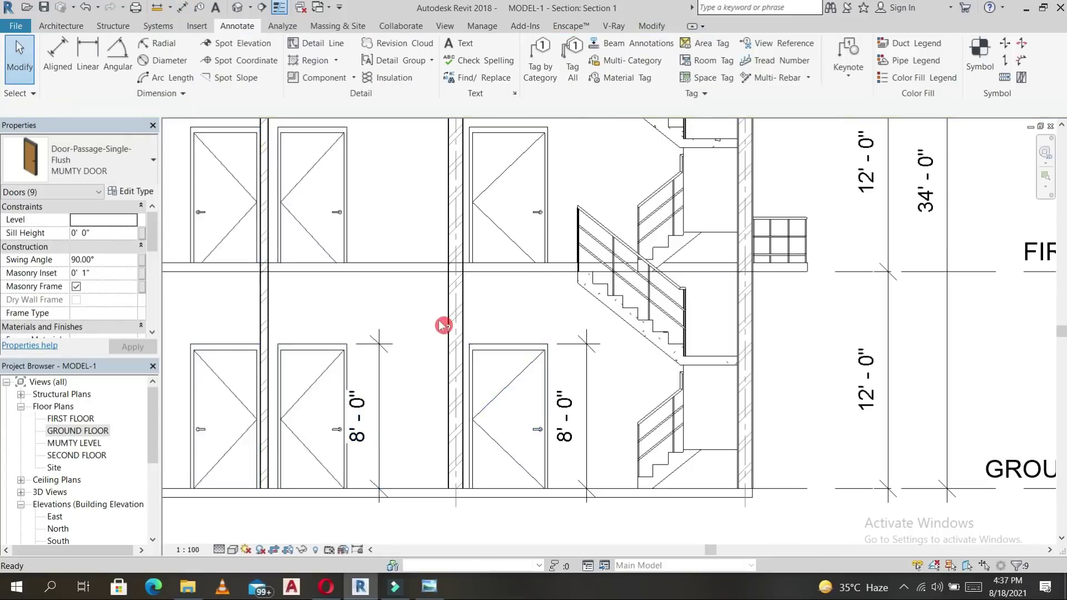
# Move the second 8'-0" dimension line to the right of its door.
pyautogui.scroll(-3, 414, 377)
pyautogui.scroll(3, 399, 381)
pyautogui.click(402, 325)
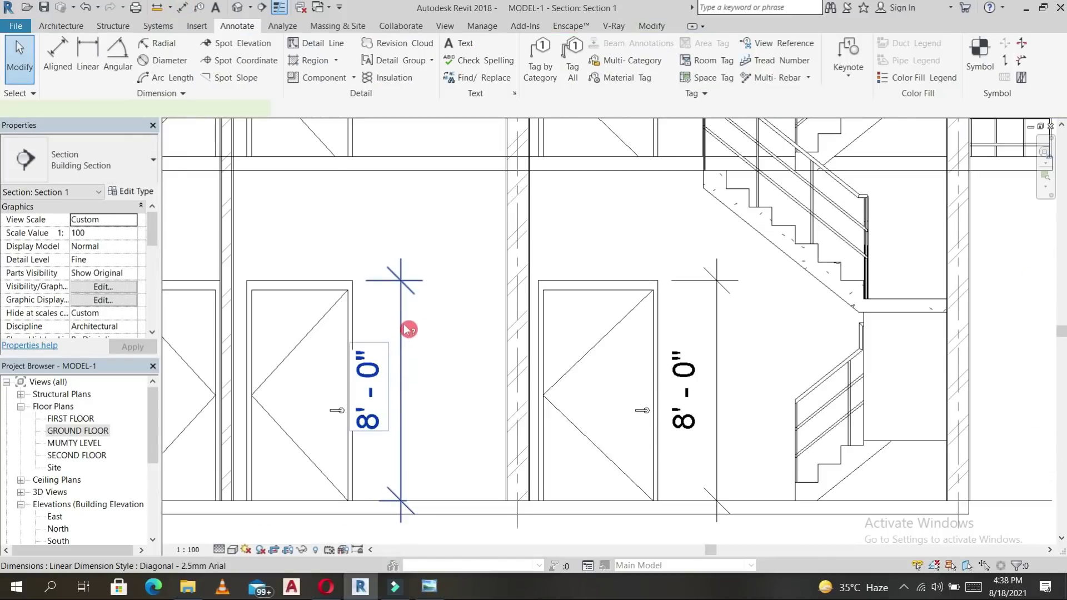
pyautogui.moveTo(402, 318)
pyautogui.mouseDown()
pyautogui.moveTo(442, 318)
pyautogui.moveTo(424, 328)
pyautogui.mouseUp()
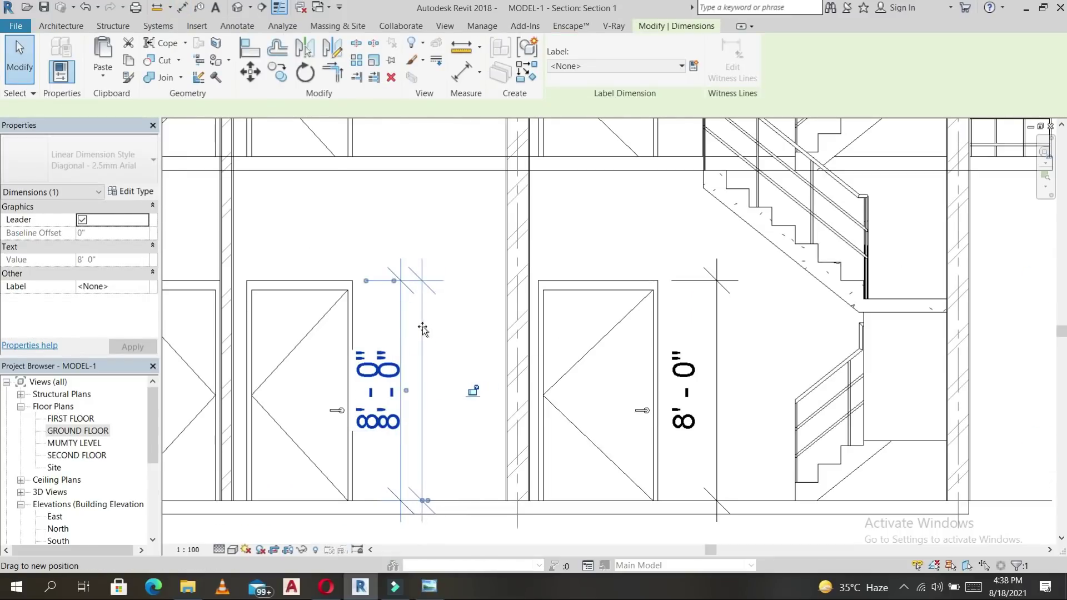
pyautogui.click(424, 333)
pyautogui.scroll(-3, 444, 291)
pyautogui.scroll(-1, 440, 287)
pyautogui.moveTo(456, 332); pyautogui.dragTo(488, 448, button='middle')
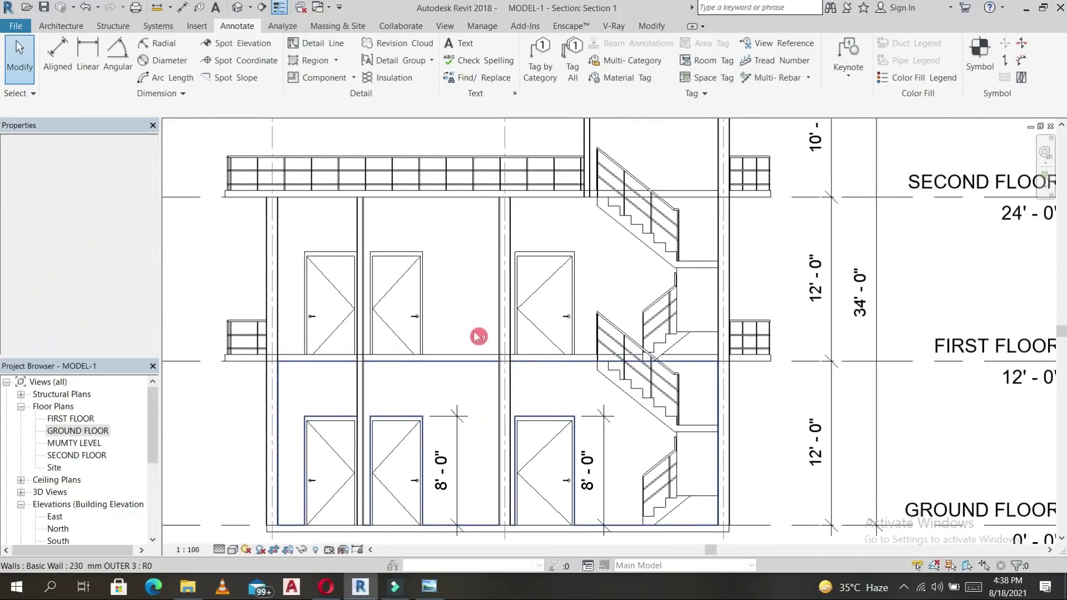
# Add a 12'-0" dimension below First Floor and an 11'-6" one above it.
pyautogui.press('d')
pyautogui.press('i')
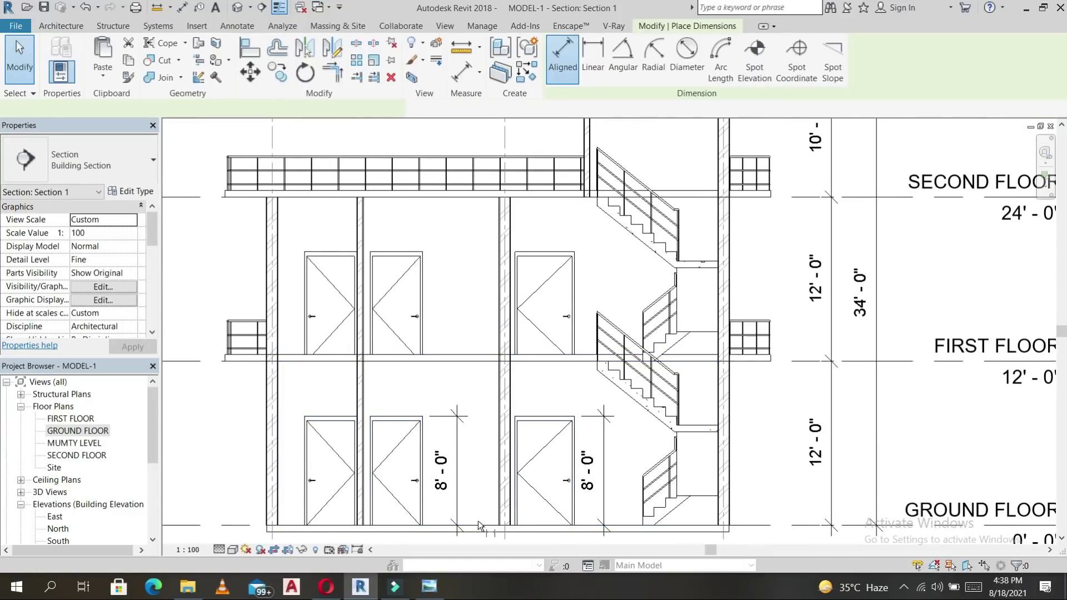
pyautogui.click(483, 361)
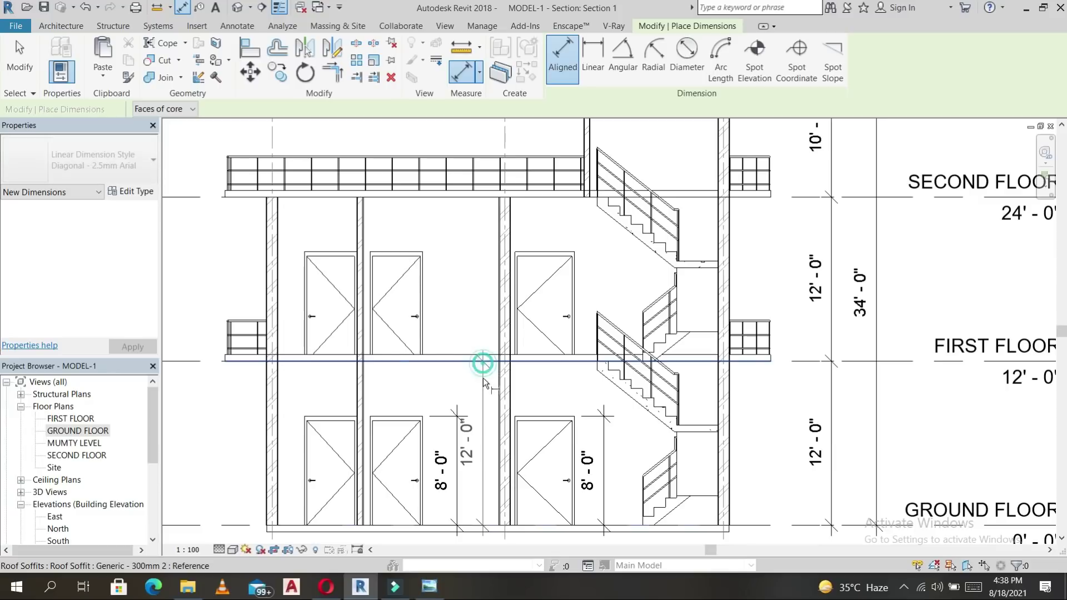
pyautogui.click(486, 382)
pyautogui.click(468, 357)
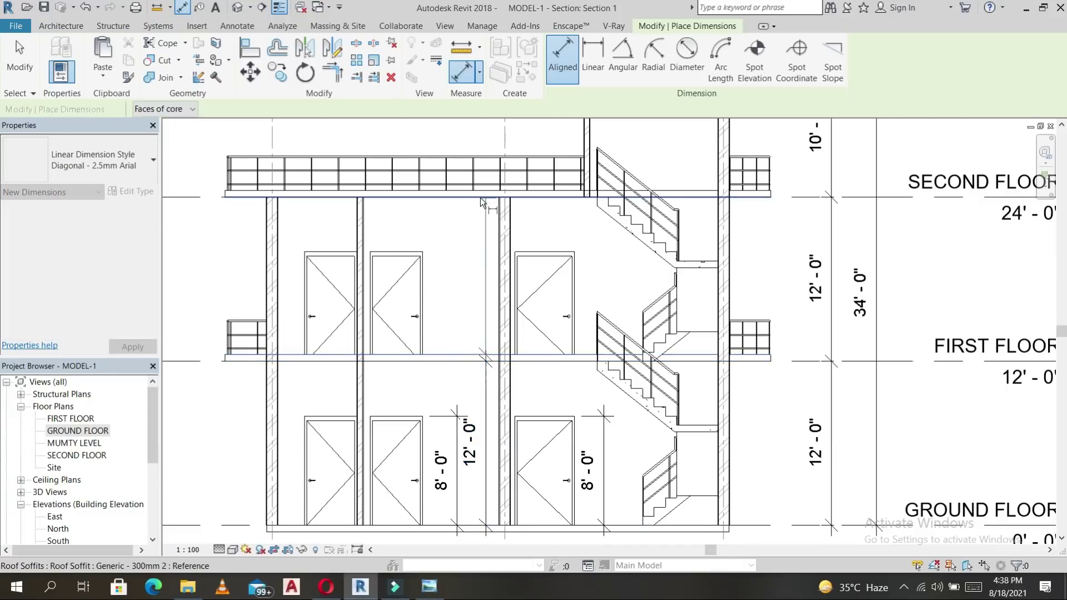
pyautogui.click(482, 205)
pyautogui.click(483, 225)
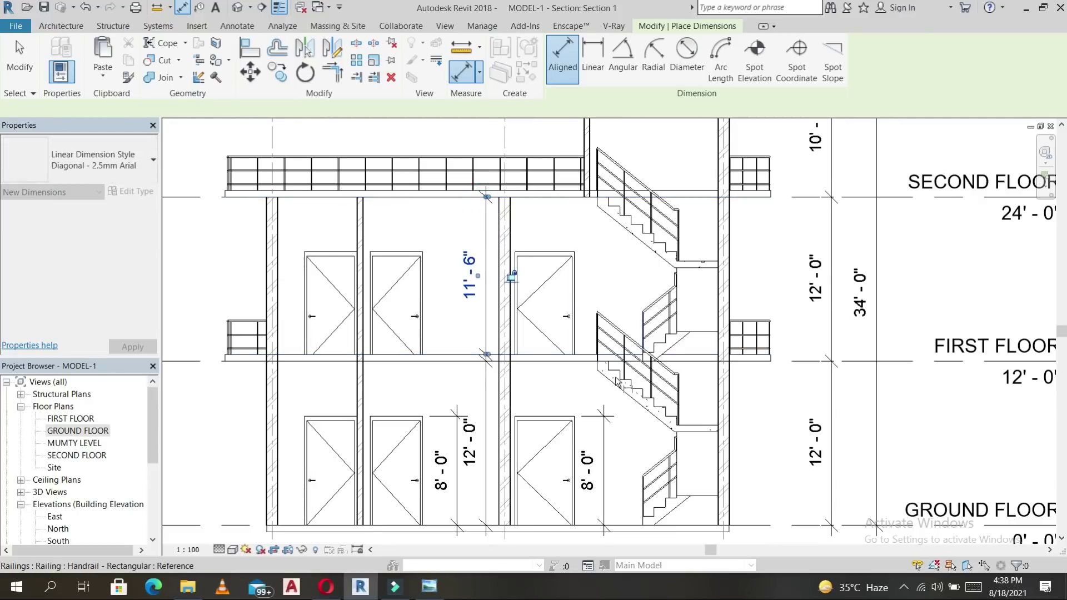
# Dimension the stair landing at 6'-4" above First Floor, with a 1'-8" dimension beside it.
pyautogui.moveTo(537, 406); pyautogui.dragTo(514, 390, button='middle')
pyautogui.click(562, 338)
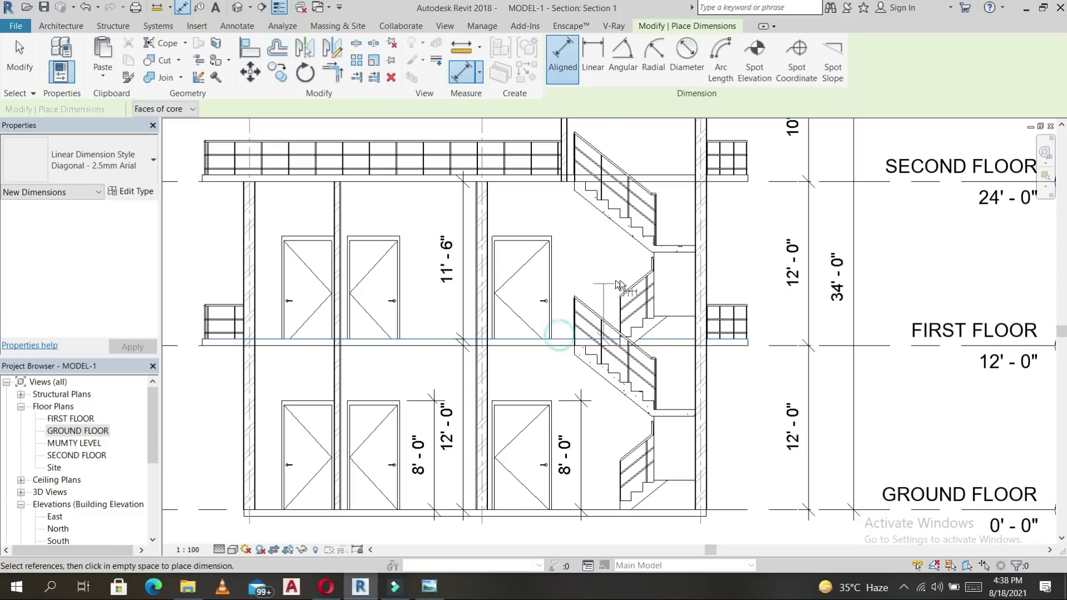
pyautogui.click(669, 254)
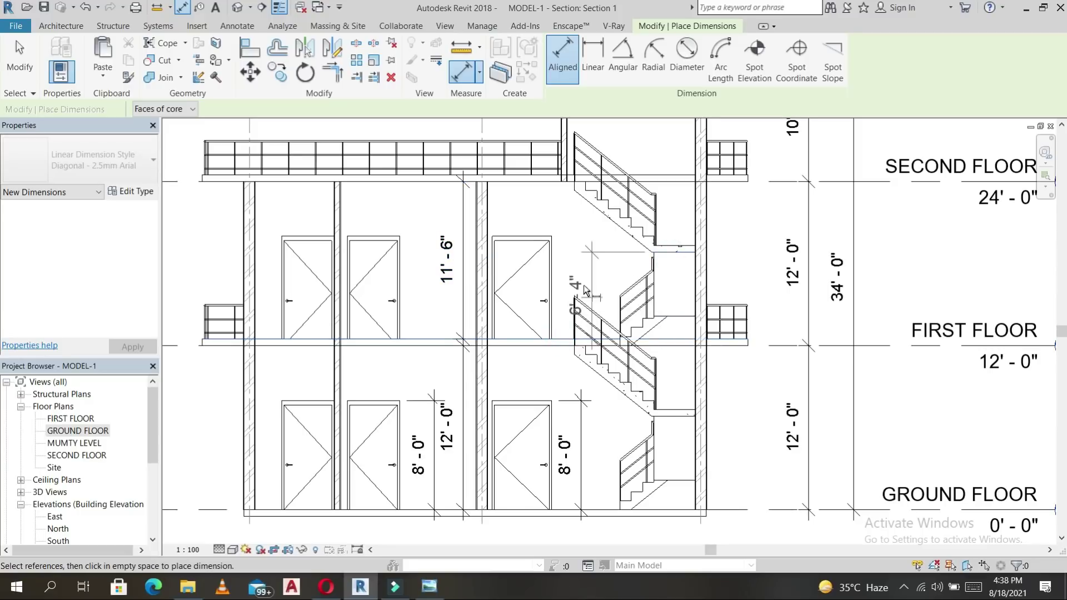
pyautogui.click(765, 275)
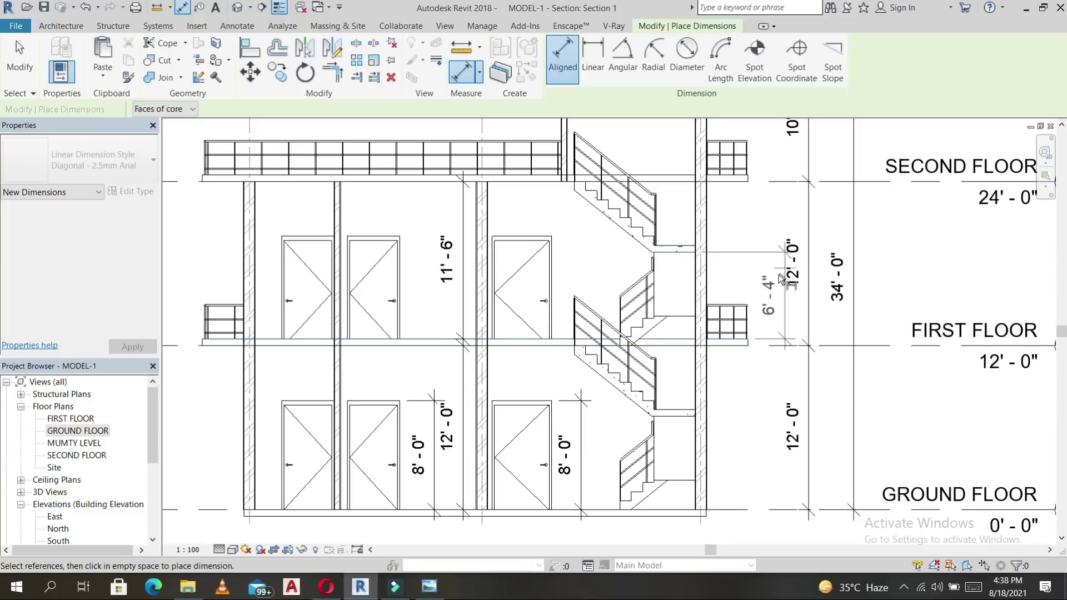
pyautogui.click(683, 326)
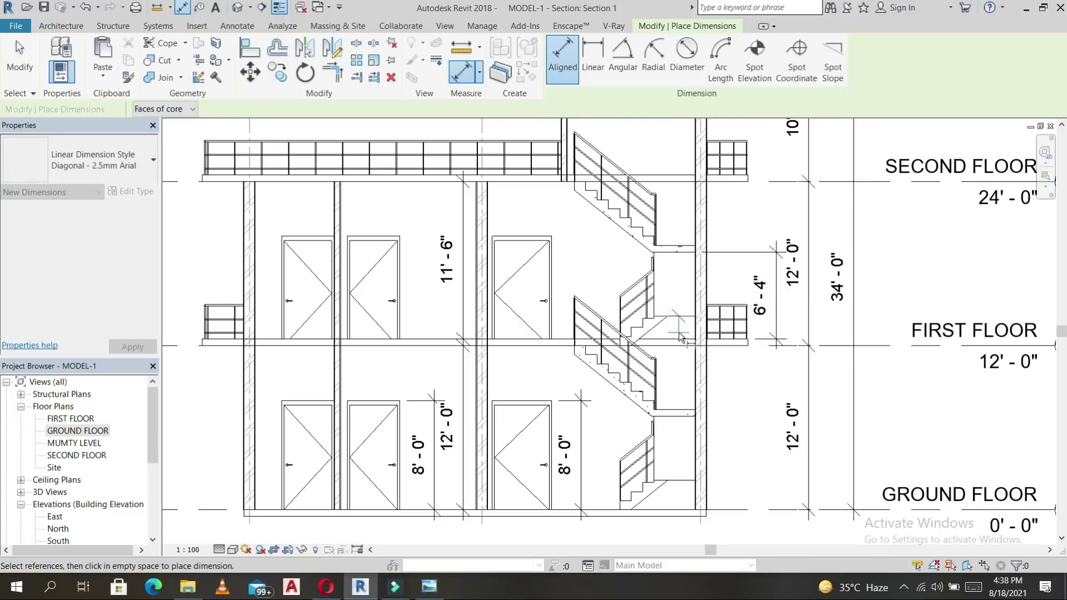
pyautogui.click(689, 340)
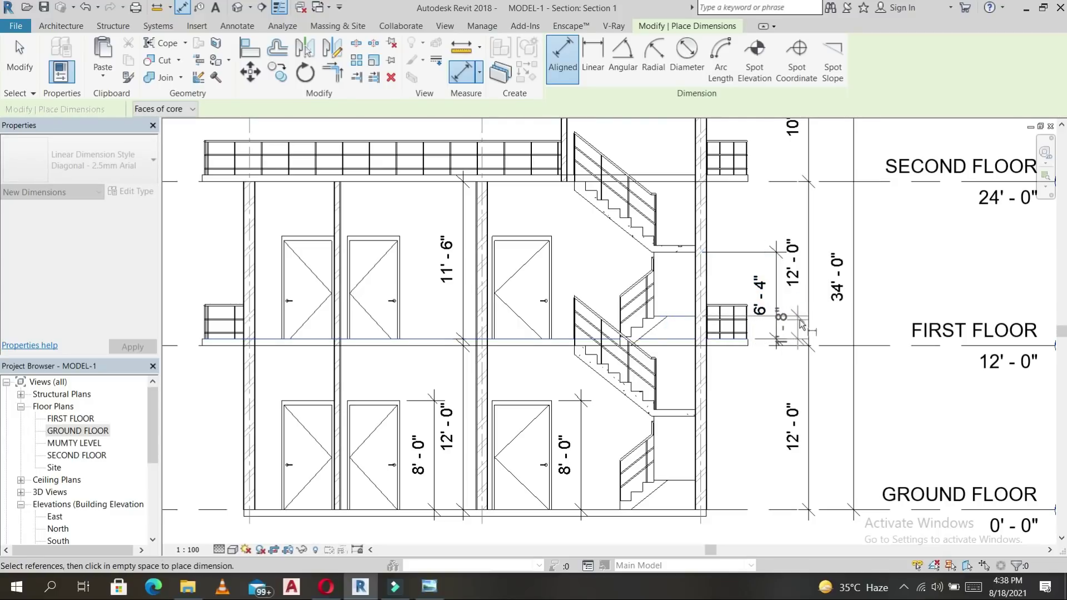
pyautogui.click(804, 325)
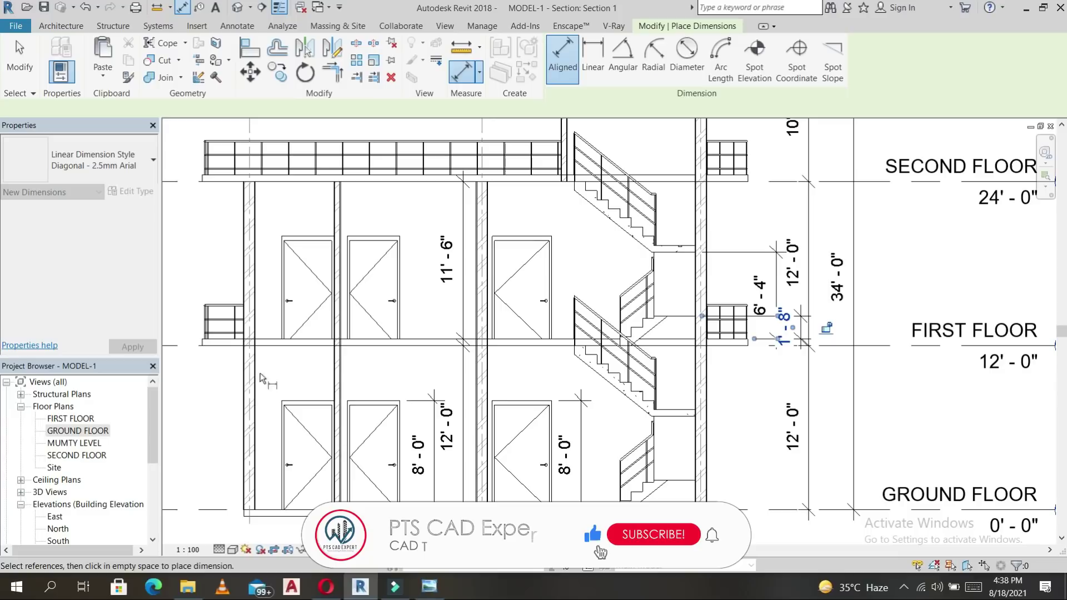
pyautogui.scroll(-3, 656, 352)
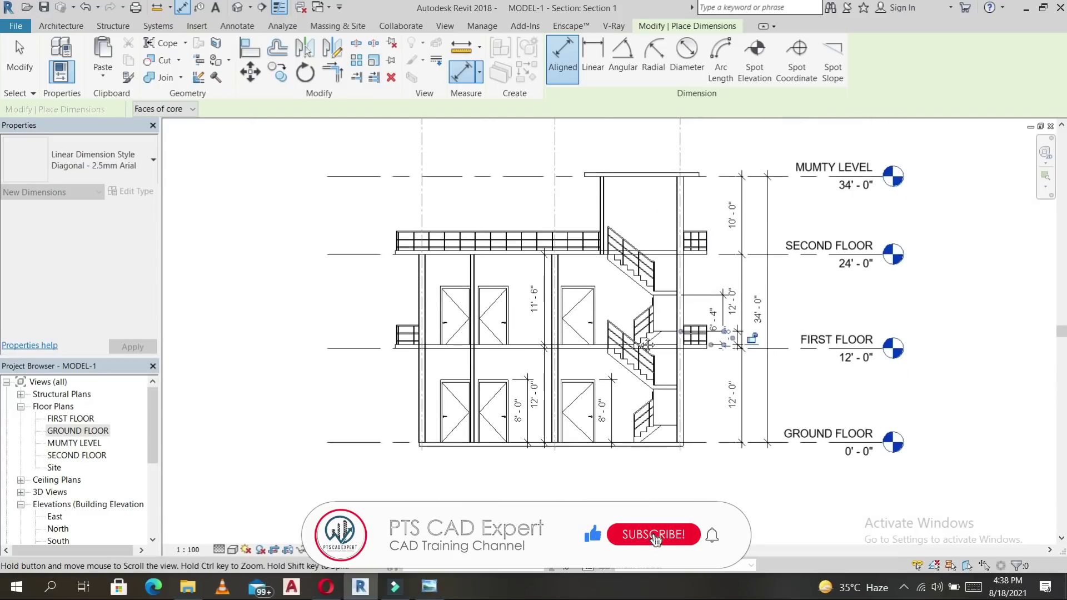
pyautogui.scroll(5, 668, 221)
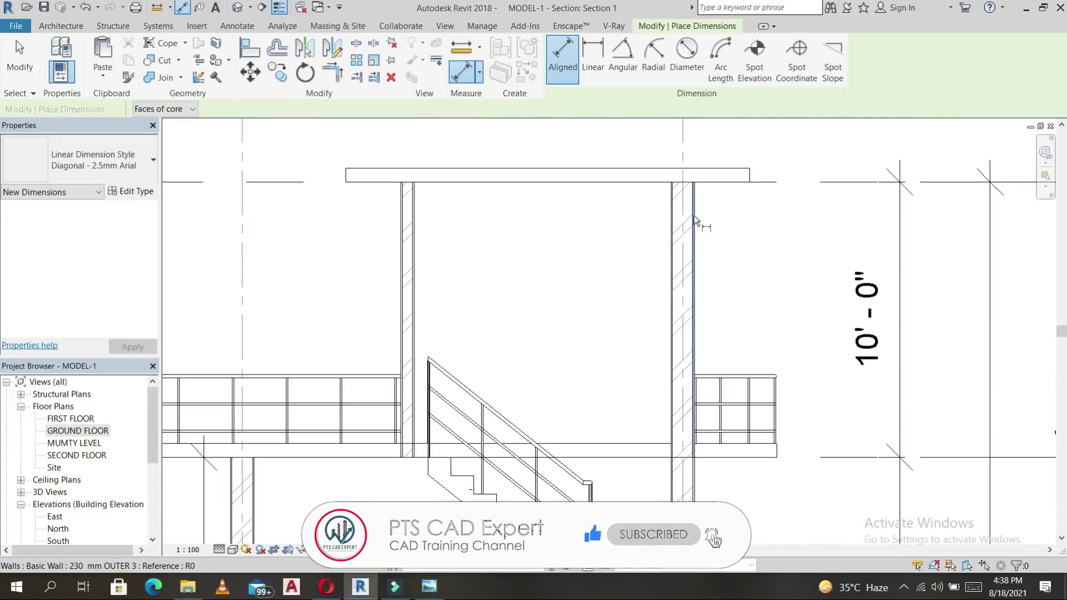
# Dimension the 2'-0" right-side Mumty roof overhang, discarding a mistaken first attempt.
pyautogui.click(752, 173)
pyautogui.click(754, 236)
pyautogui.rightClick(751, 232)
pyautogui.click(769, 239)
pyautogui.press('Escape')
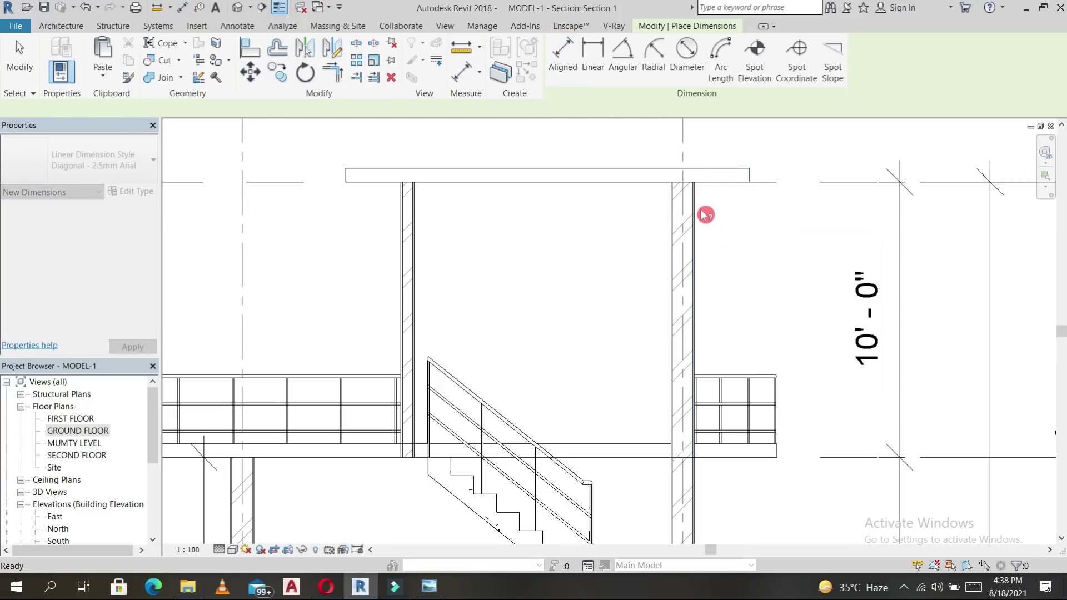
pyautogui.scroll(3, 696, 207)
pyautogui.press('d')
pyautogui.press('i')
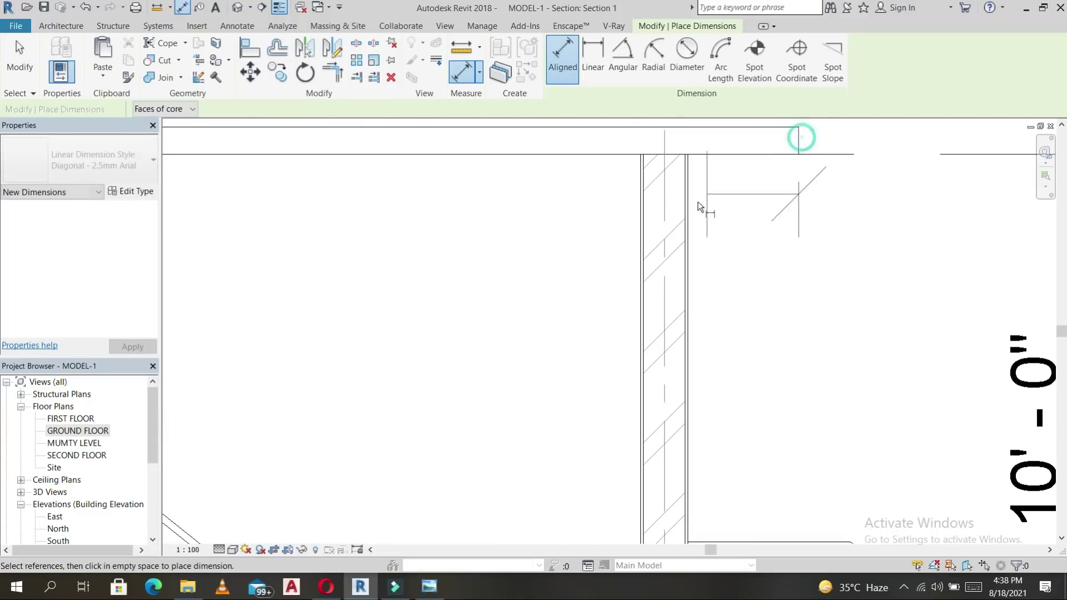
pyautogui.click(693, 208)
pyautogui.click(822, 338)
pyautogui.press('Escape')
pyautogui.click(750, 320)
pyautogui.scroll(-4, 787, 311)
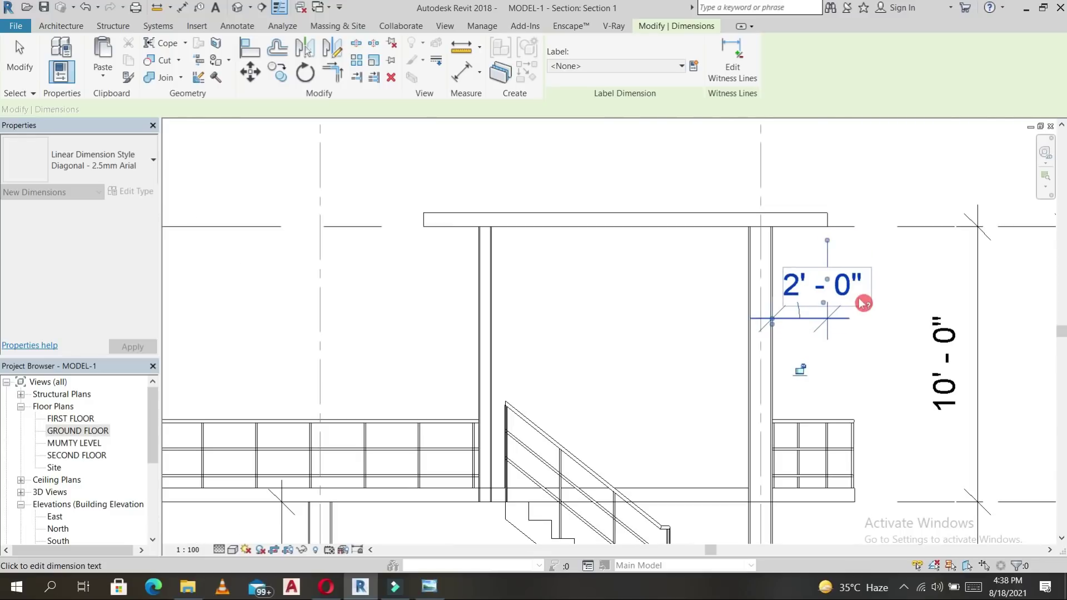
pyautogui.click(572, 264)
# Add the left 2'-0" roof overhang dimension and move its text clear of the wall.
pyautogui.scroll(-2, 577, 269)
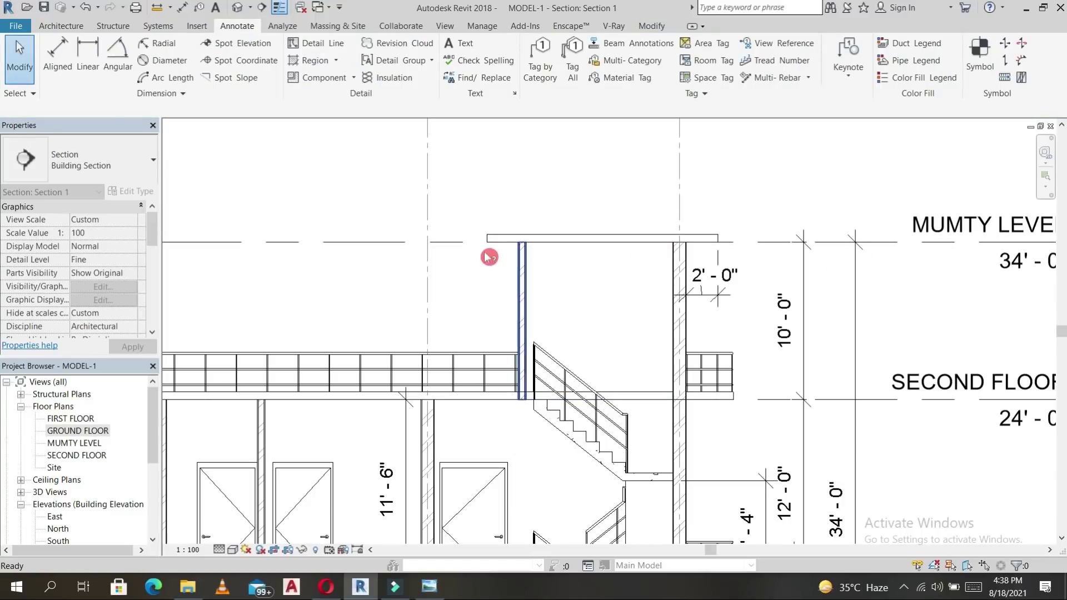
pyautogui.press('d')
pyautogui.press('i')
pyautogui.scroll(8, 497, 247)
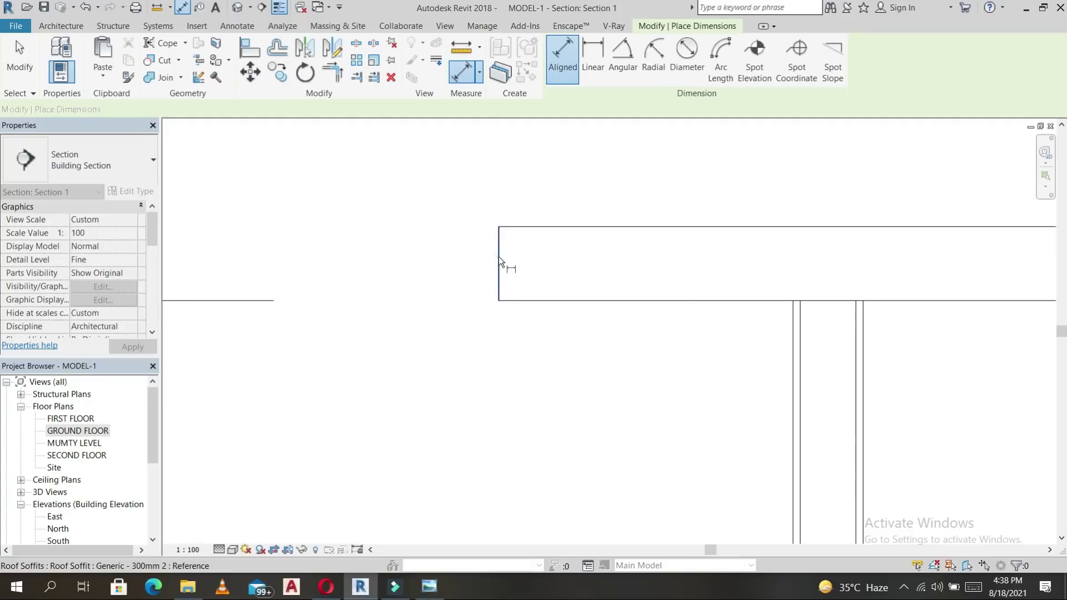
pyautogui.click(795, 388)
pyautogui.scroll(-6, 633, 428)
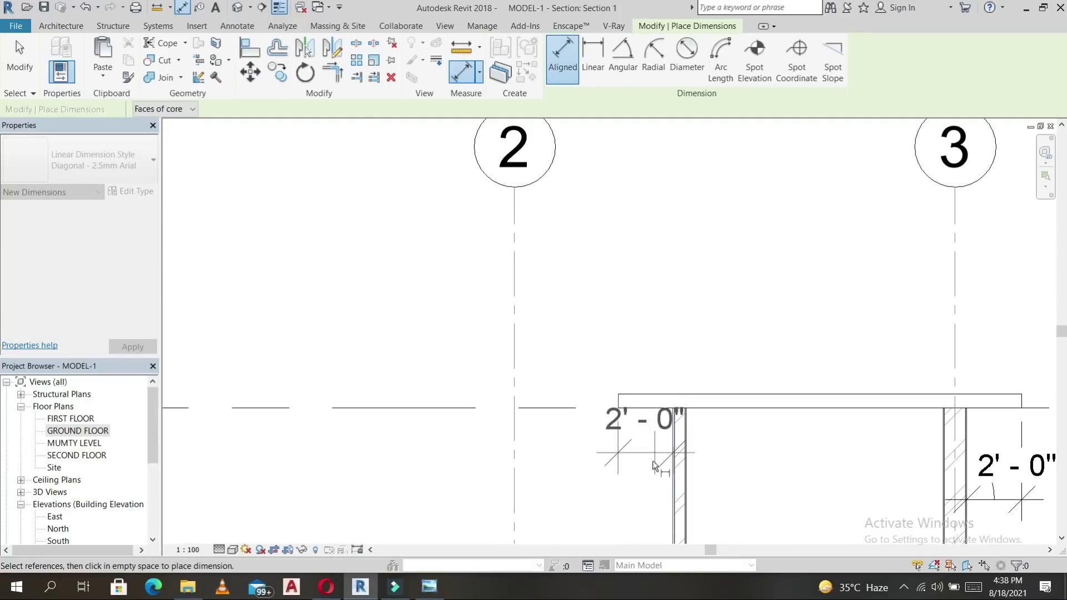
pyautogui.scroll(6, 652, 465)
pyautogui.scroll(-3, 690, 252)
pyautogui.scroll(2, 679, 235)
pyautogui.press('Escape')
pyautogui.press('Escape')
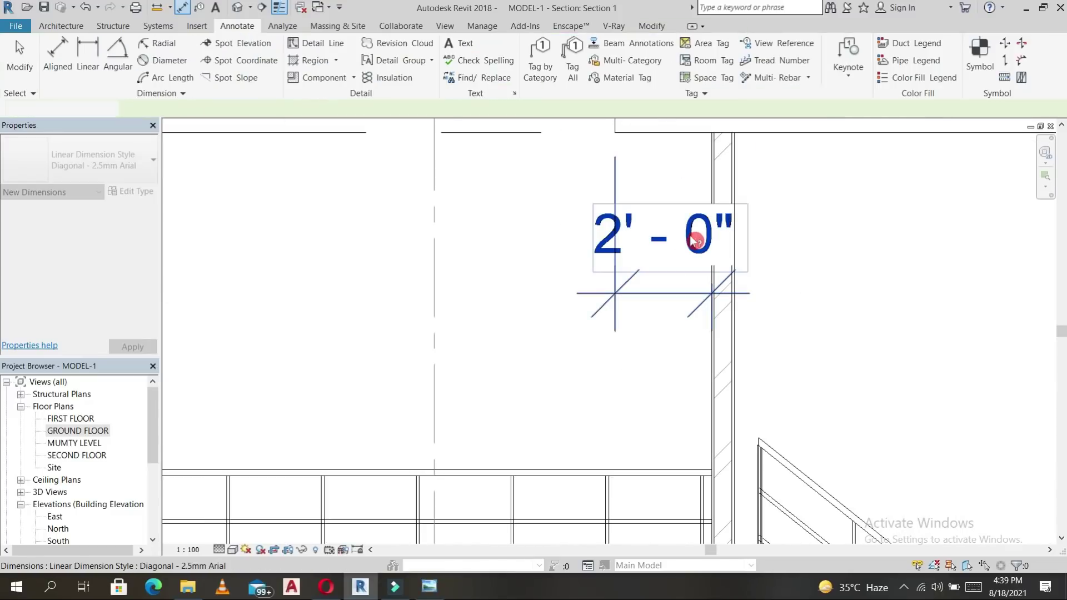
pyautogui.click(670, 267)
pyautogui.moveTo(664, 266); pyautogui.dragTo(628, 267)
pyautogui.scroll(-5, 674, 272)
pyautogui.press('Escape')
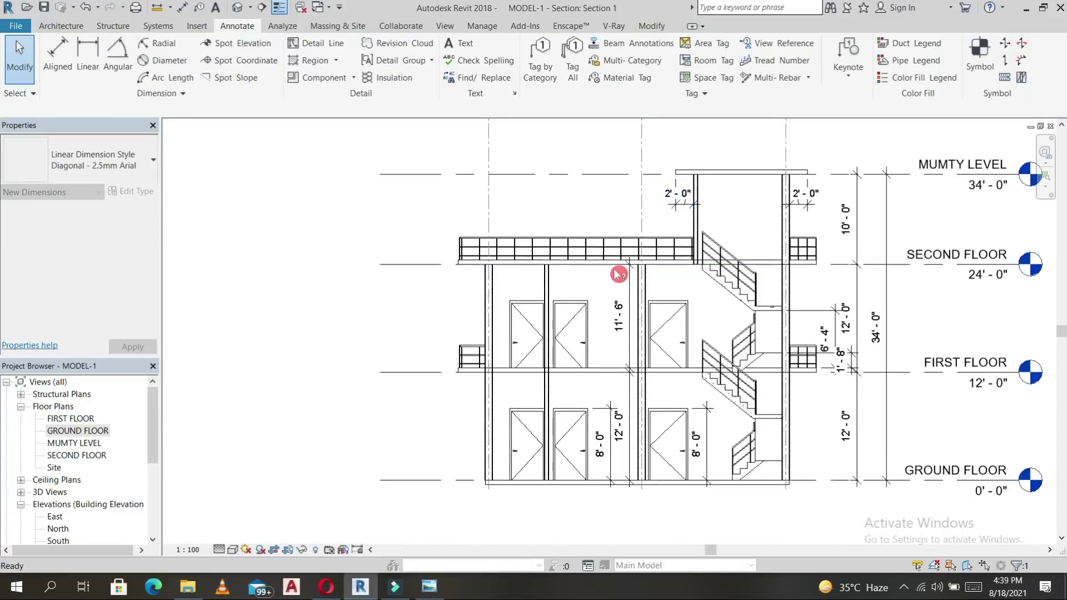
# Dimension the 3'-0" second-floor slab overhang from slab edge to wall face.
pyautogui.press('d')
pyautogui.press('i')
pyautogui.scroll(5, 470, 272)
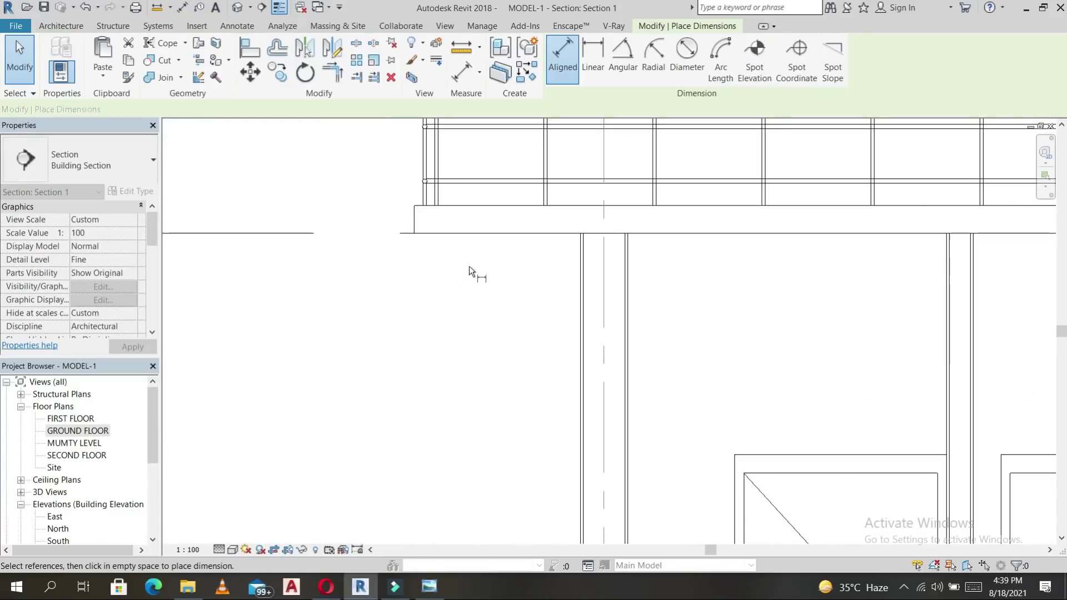
pyautogui.scroll(3, 470, 267)
pyautogui.click(344, 173)
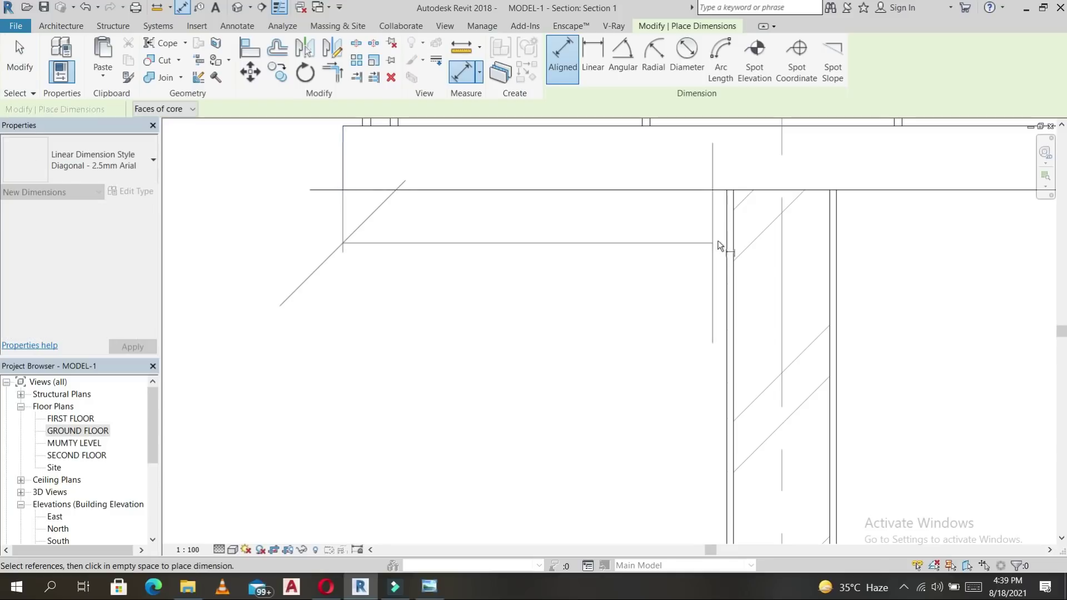
pyautogui.click(722, 238)
pyautogui.scroll(-5, 574, 345)
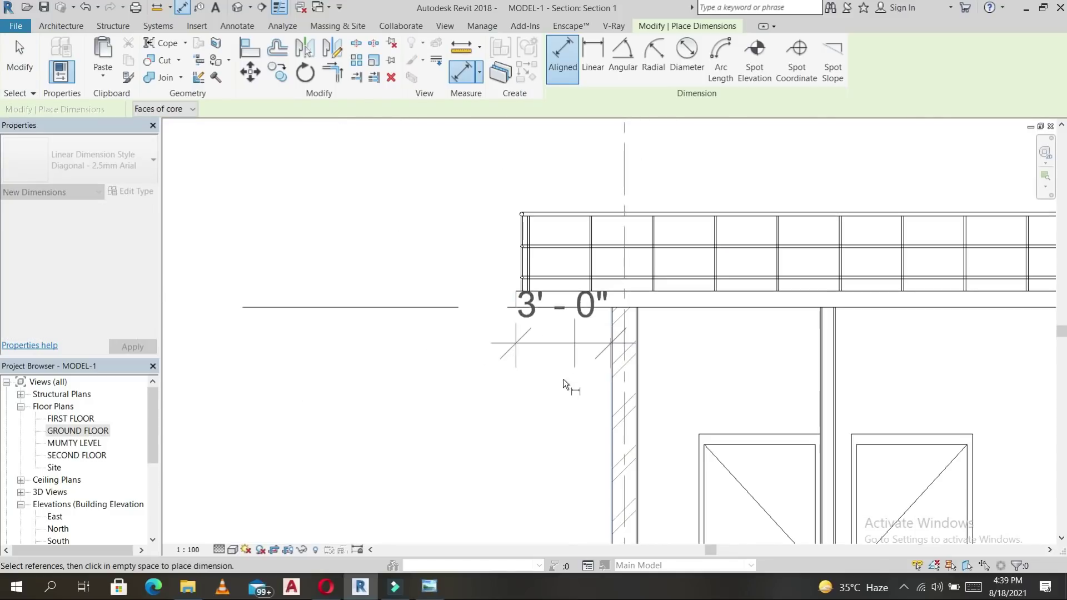
pyautogui.scroll(-5, 554, 374)
pyautogui.moveTo(717, 410); pyautogui.dragTo(640, 214, button='middle')
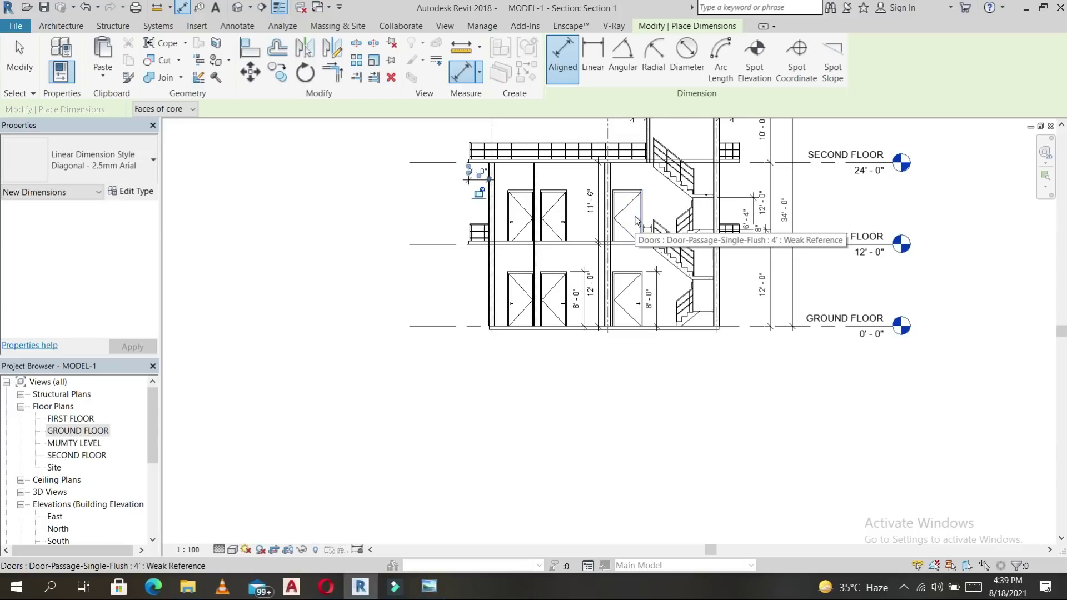
# Place a Compound Ceiling Plain ceiling in Bedroom-2 on the GROUND FLOOR plan, then return to Section 1.
pyautogui.doubleClick(79, 433)
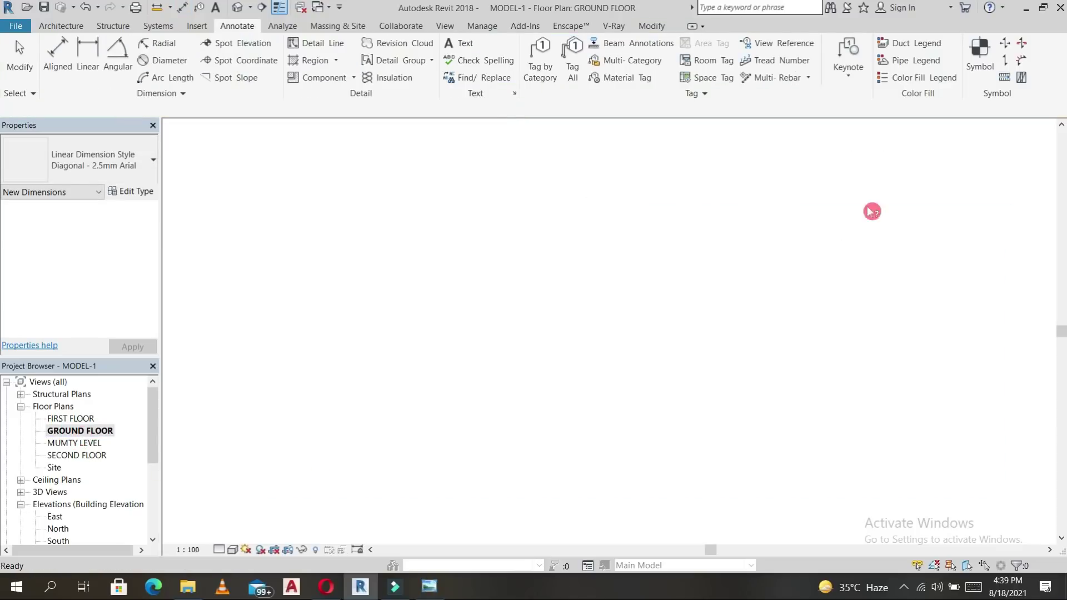
pyautogui.click(62, 26)
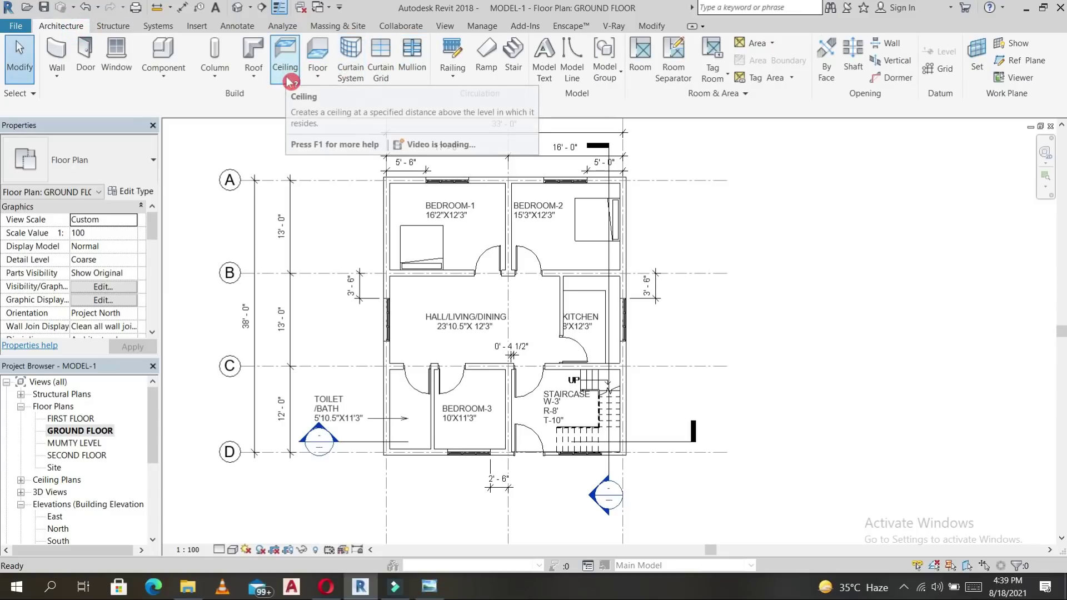
pyautogui.click(285, 58)
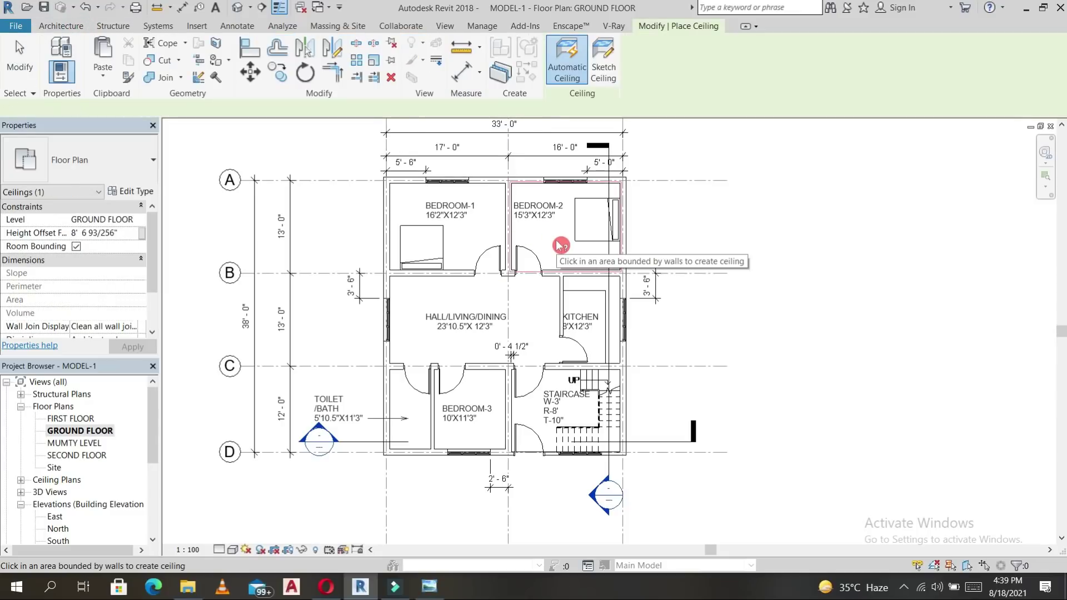
pyautogui.click(560, 245)
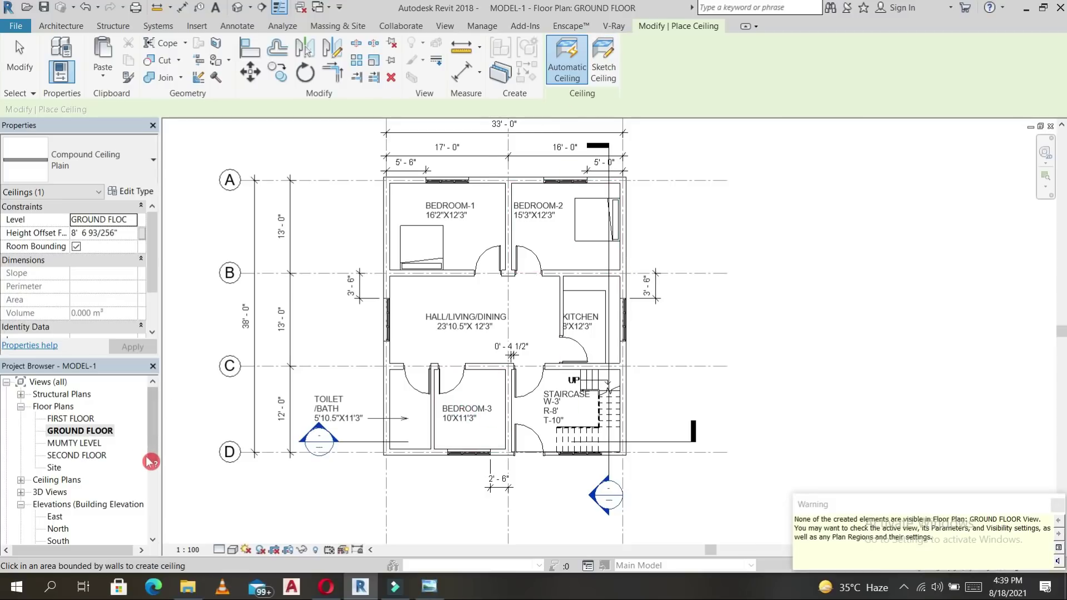
pyautogui.hotkey('ctrl', 'Tab')
pyautogui.doubleClick(571, 274)
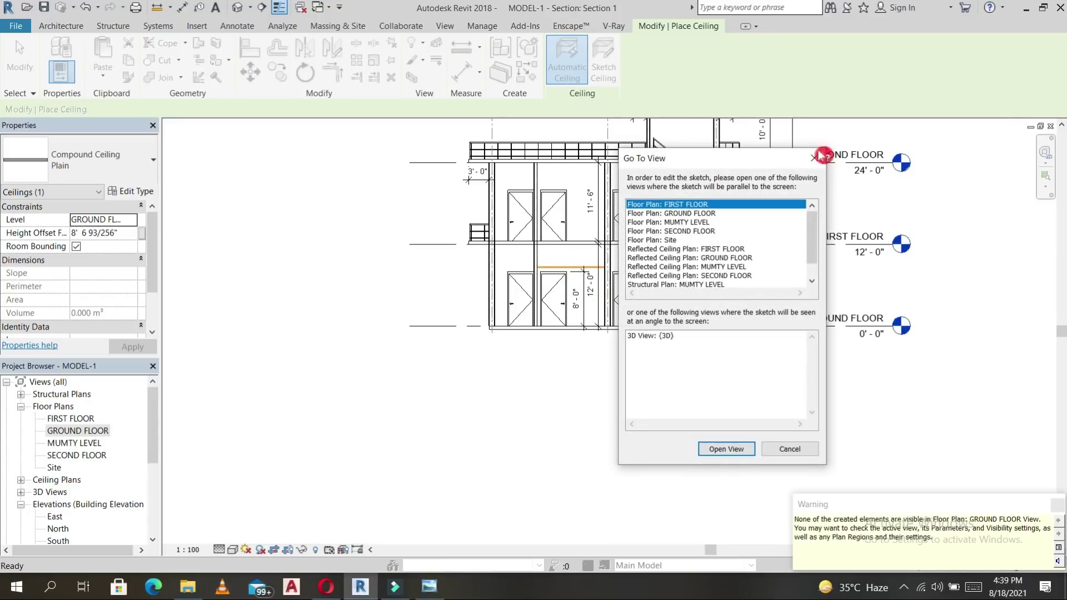
pyautogui.press('Escape')
pyautogui.press('Escape')
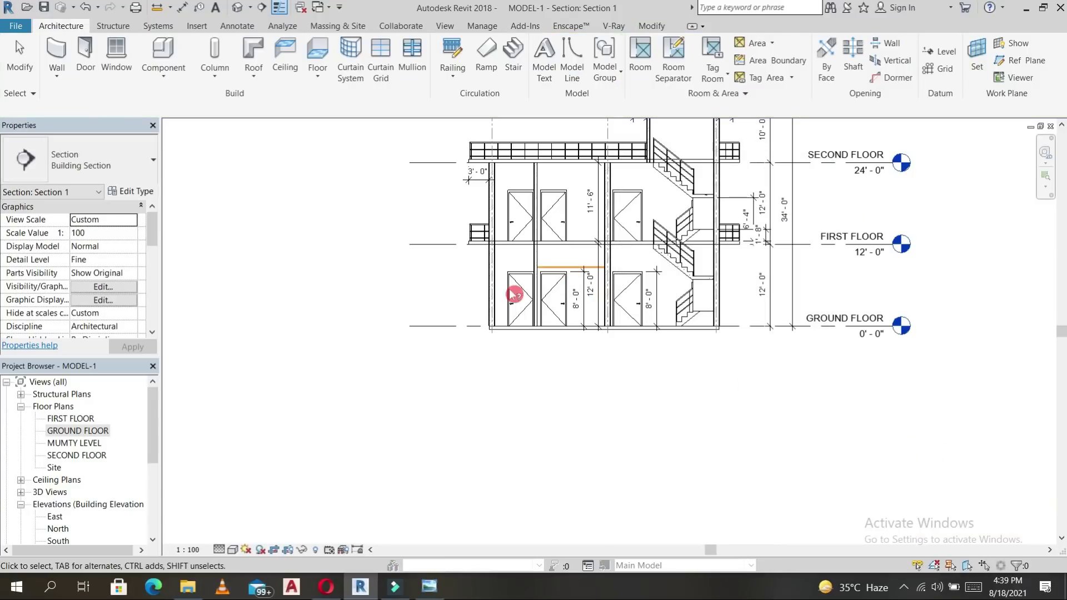
# Dimension the Bedroom-2 ceiling height above the floor, reading 8'-6 1/2".
pyautogui.scroll(2, 596, 261)
pyautogui.scroll(5, 596, 261)
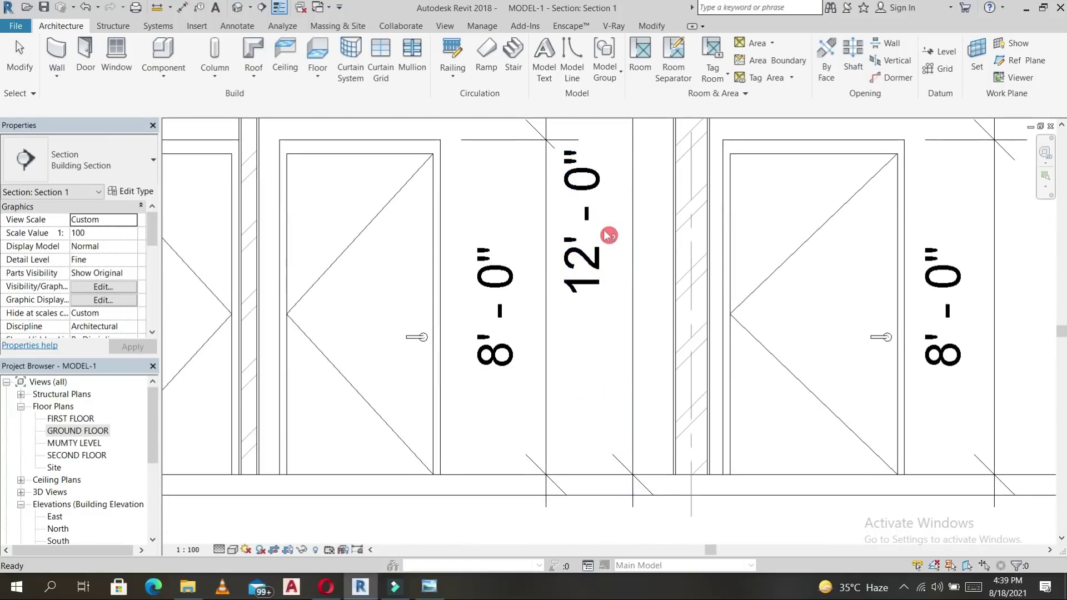
pyautogui.press('d')
pyautogui.press('i')
pyautogui.scroll(-2, 473, 165)
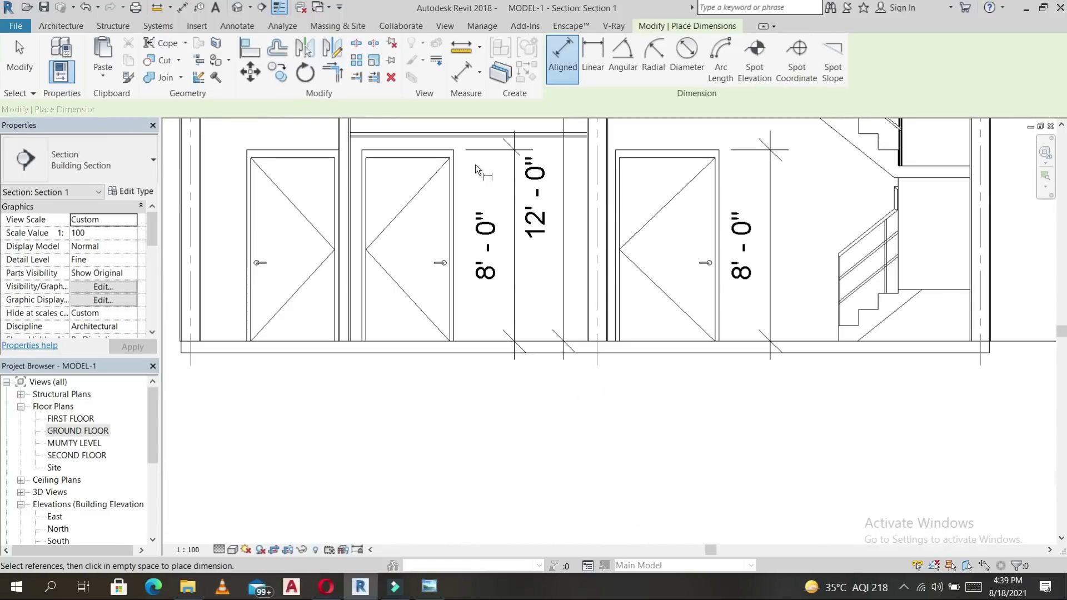
pyautogui.click(465, 139)
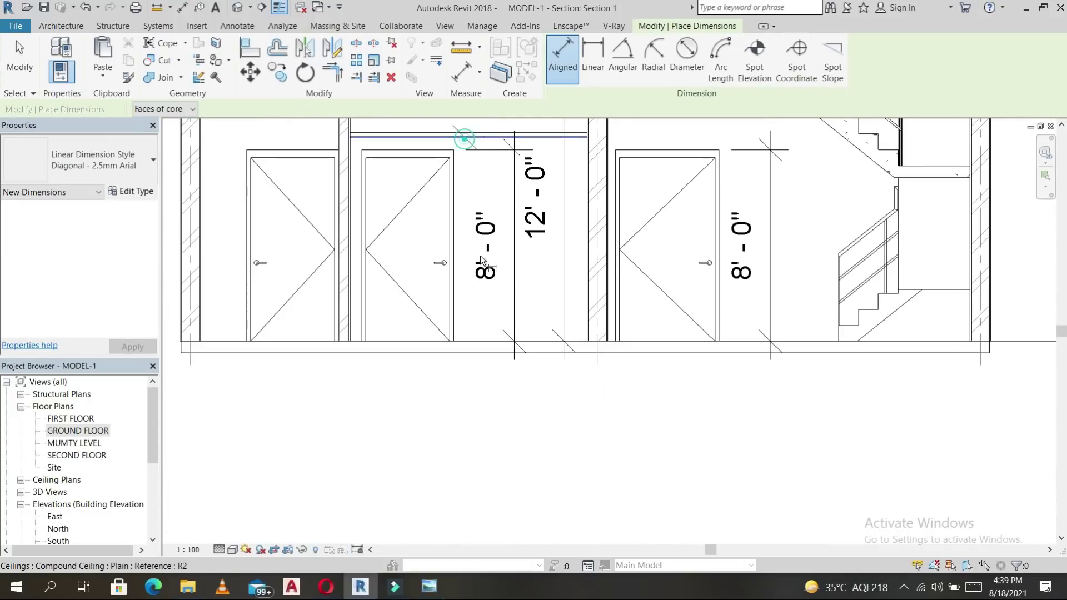
pyautogui.click(413, 332)
pyautogui.scroll(-1, 239, 262)
pyautogui.scroll(-3, 396, 265)
pyautogui.scroll(5, 396, 265)
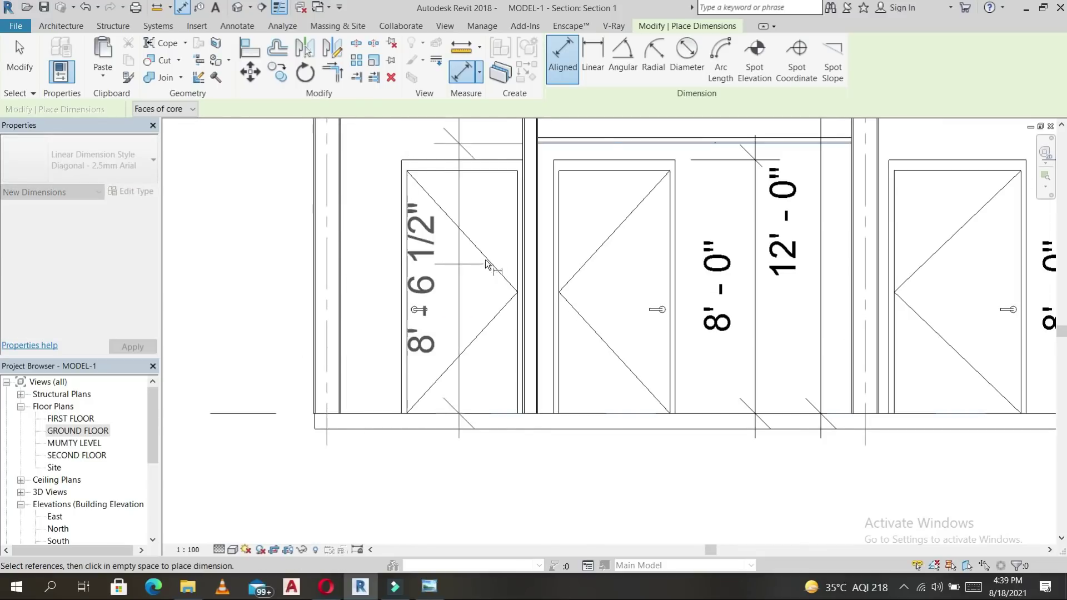
pyautogui.click(794, 195)
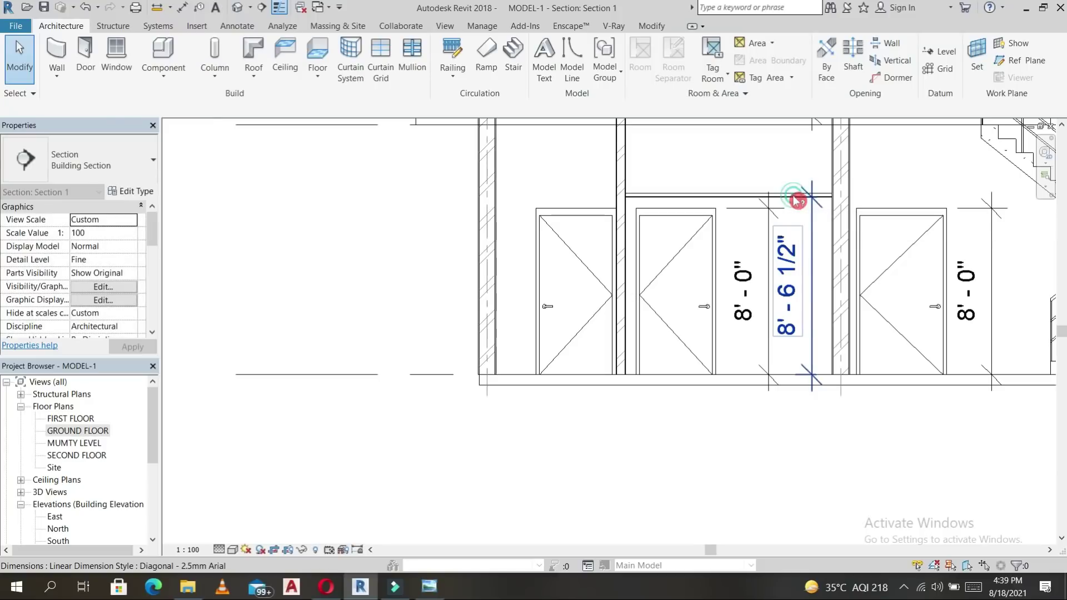
pyautogui.scroll(2, 691, 190)
pyautogui.press('Escape')
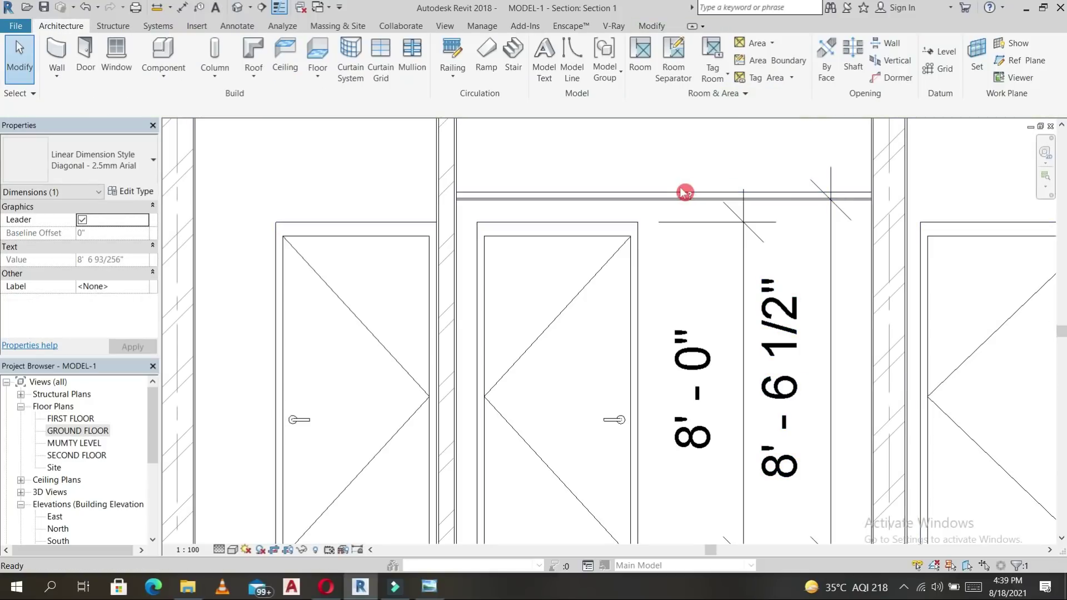
pyautogui.press('Escape')
# Raise the Bedroom-2 ceiling's height offset so its dimension reads 9'-0".
pyautogui.click(686, 193)
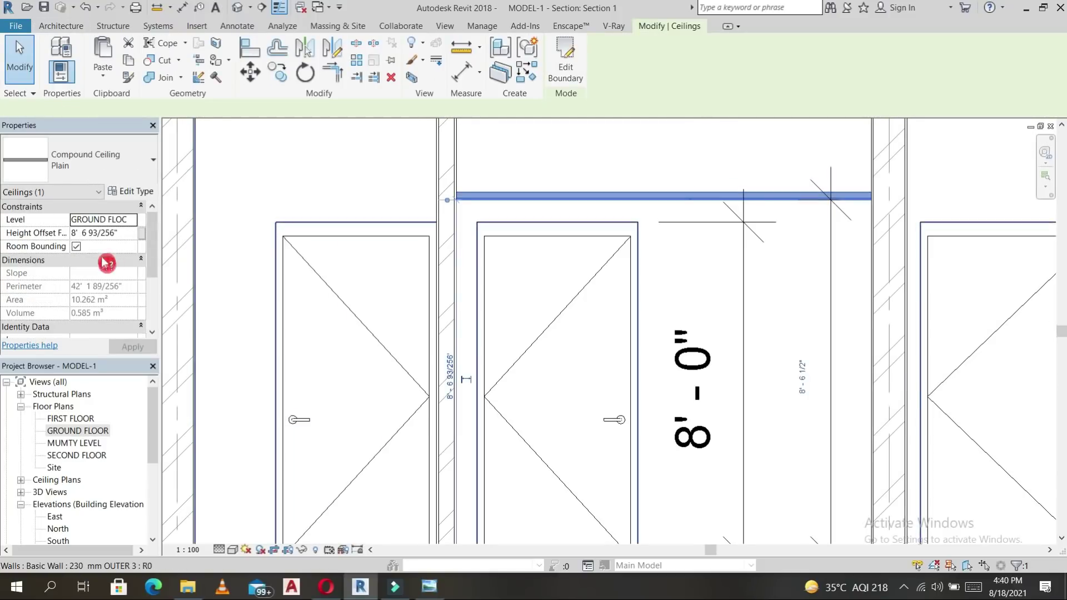
pyautogui.click(125, 234)
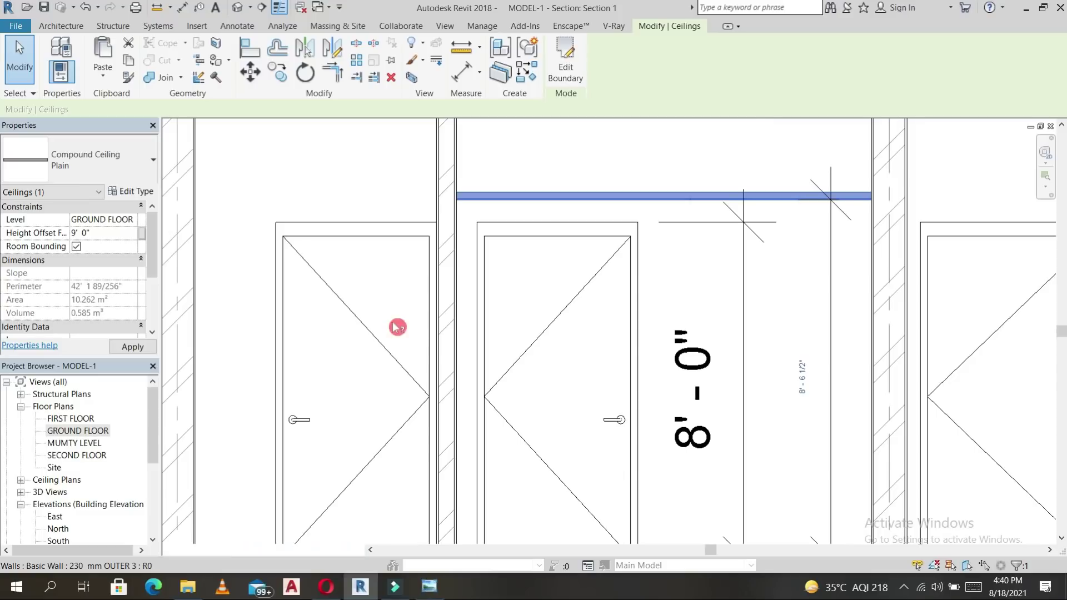
pyautogui.scroll(-2, 398, 326)
pyautogui.click(736, 387)
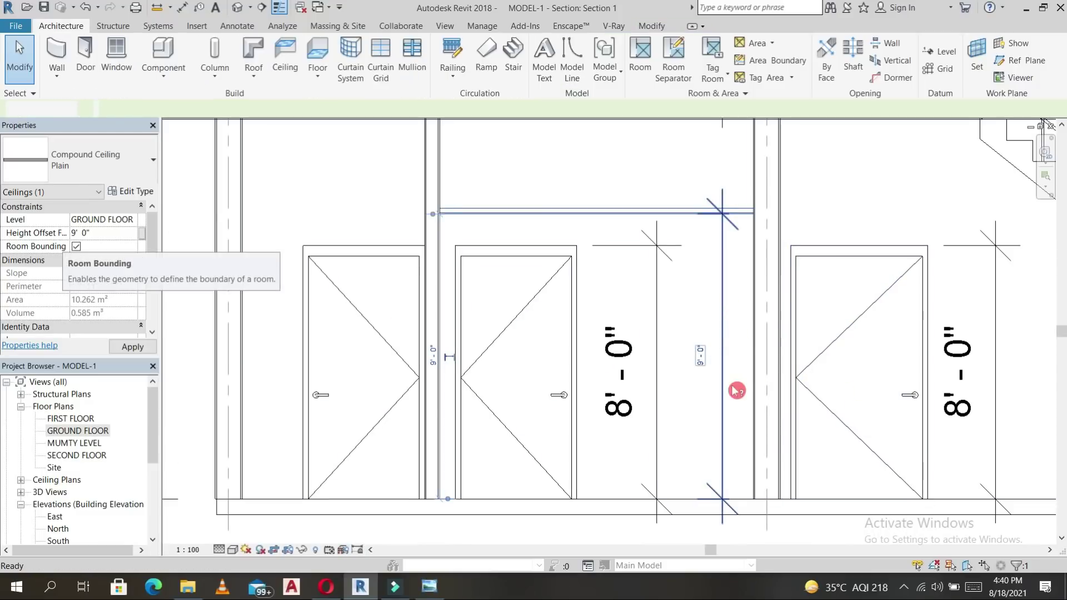
pyautogui.scroll(-2, 725, 365)
pyautogui.moveTo(723, 363); pyautogui.dragTo(598, 305, button='middle')
pyautogui.scroll(-2, 699, 296)
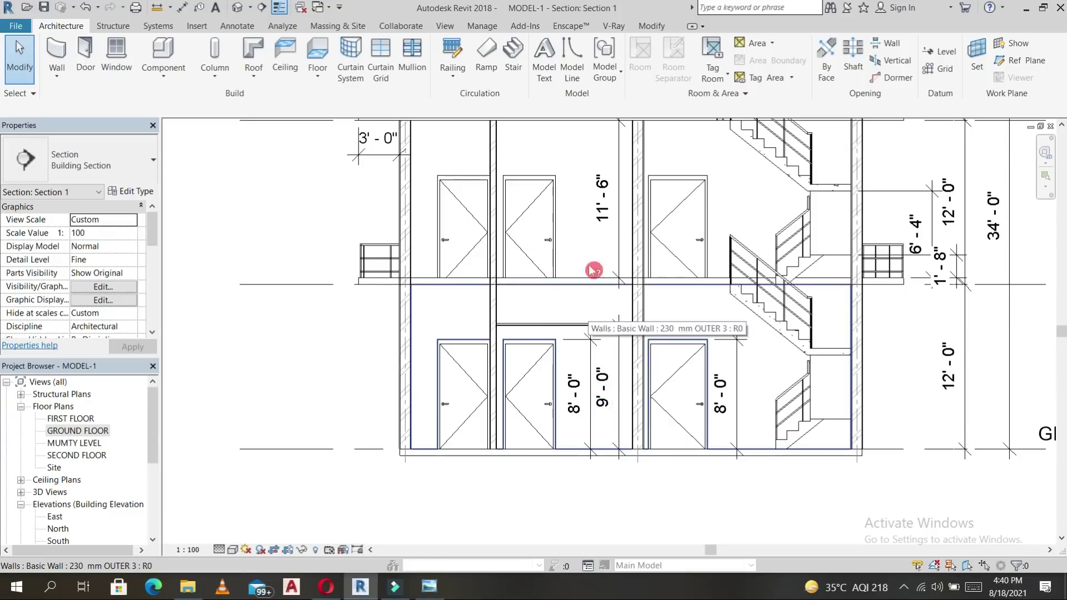
# Place an 'F.C' text note with a straight leader pointing at the ground-to-first-floor slab.
pyautogui.click(499, 29)
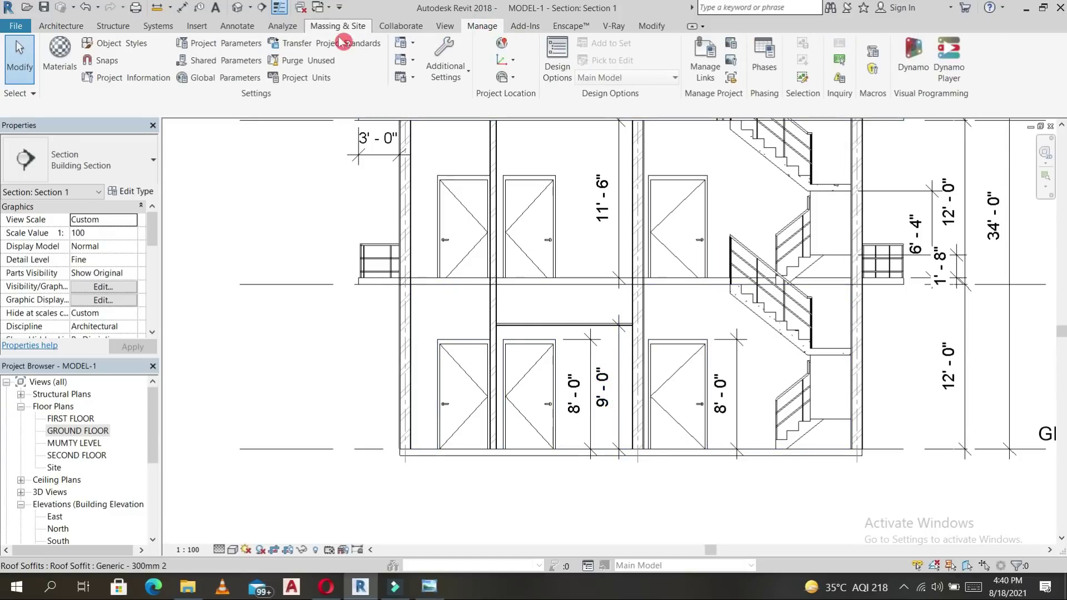
pyautogui.click(240, 28)
pyautogui.click(553, 45)
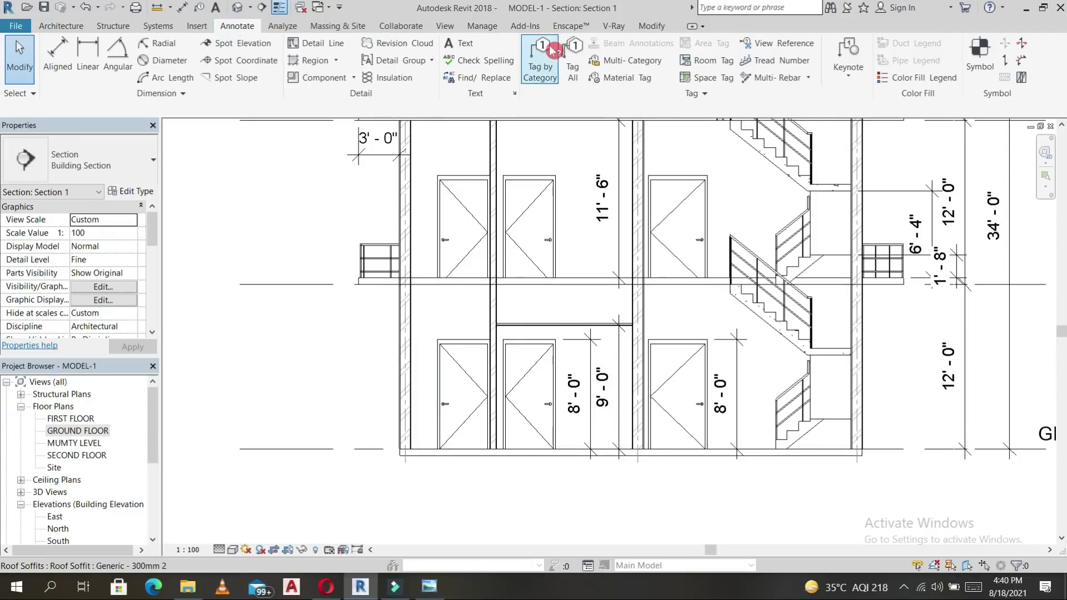
pyautogui.scroll(3, 683, 333)
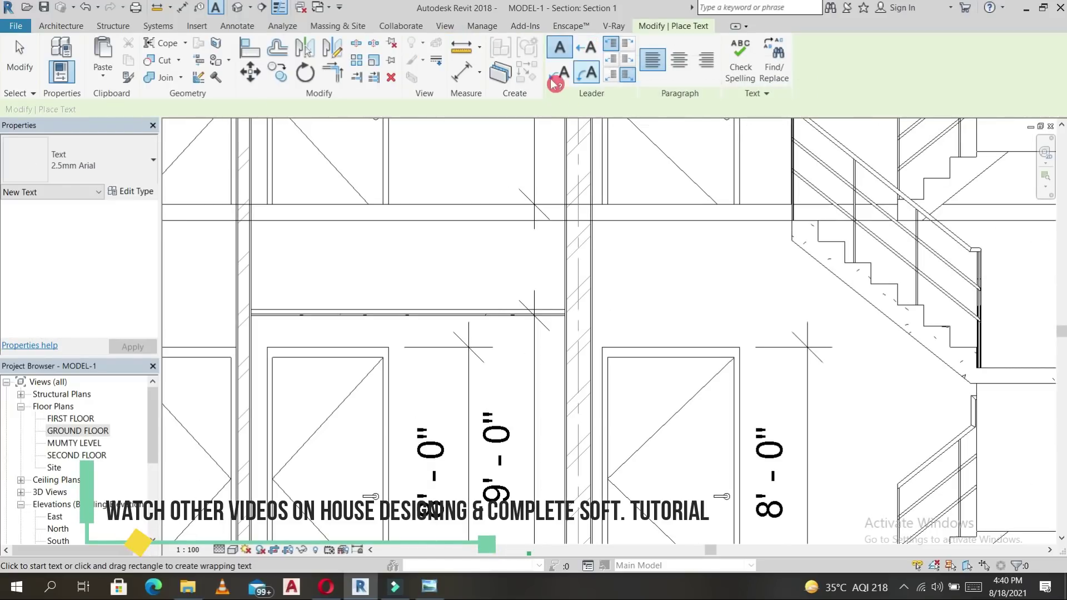
pyautogui.click(555, 80)
pyautogui.click(484, 309)
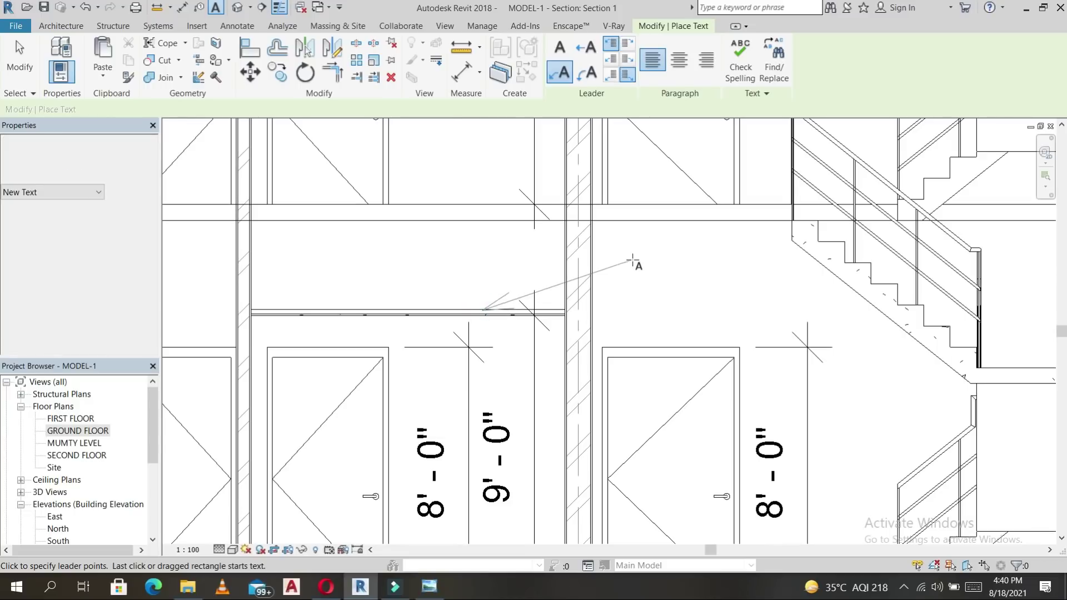
pyautogui.click(663, 262)
pyautogui.write('F.C')
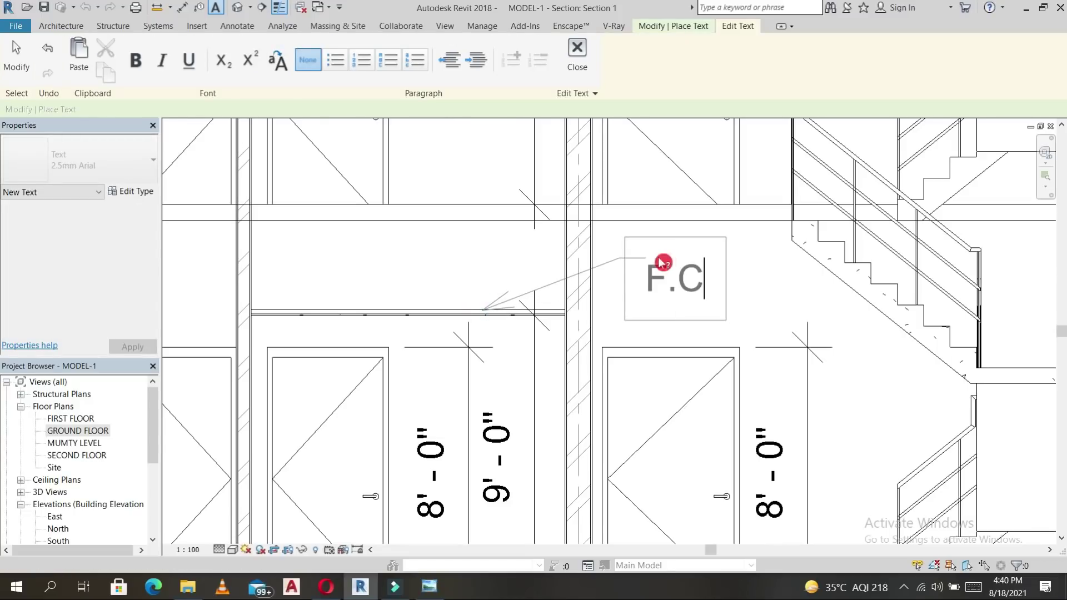
pyautogui.click(774, 283)
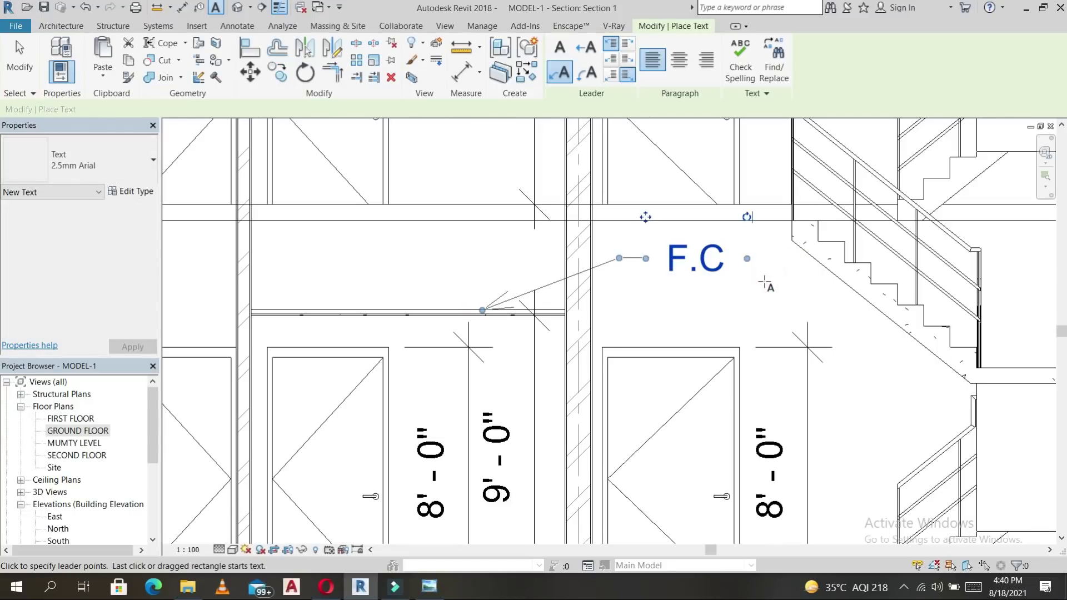
pyautogui.press('Escape')
pyautogui.press('Escape')
# Open the GROUND FLOOR plan to check the TOILET/BATH and BEDROOM-3 room labels.
pyautogui.scroll(-3, 770, 253)
pyautogui.scroll(-2, 767, 250)
pyautogui.moveTo(815, 378); pyautogui.dragTo(698, 473, button='middle')
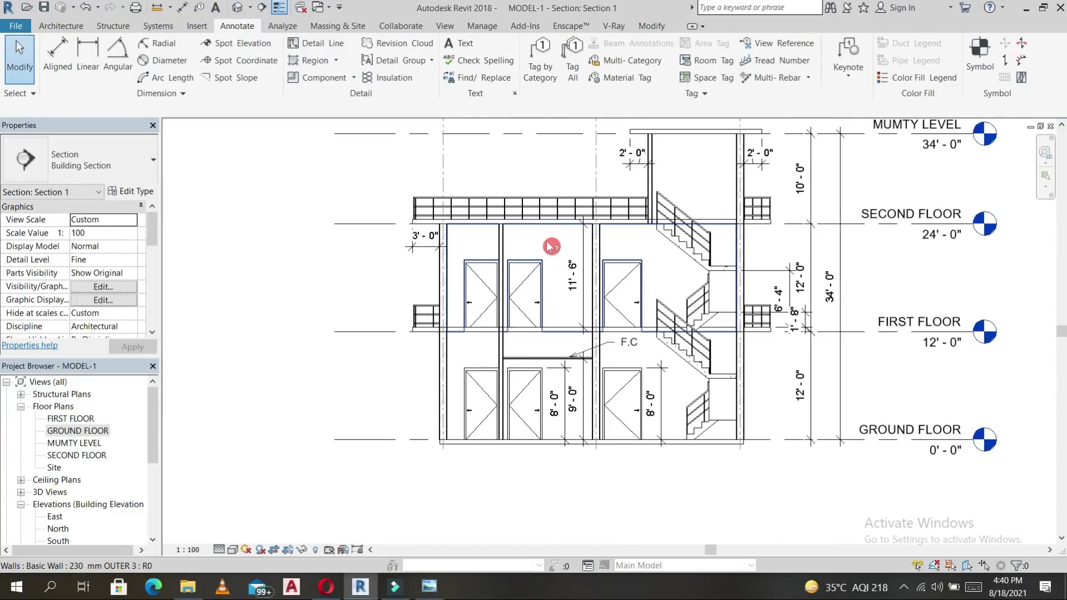
pyautogui.scroll(2, 552, 246)
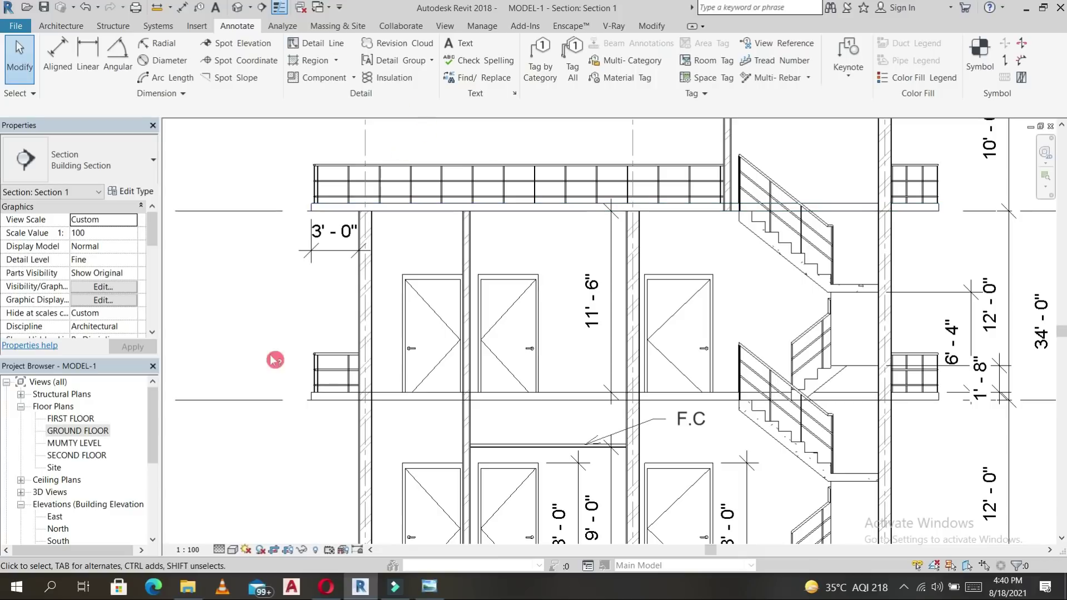
pyautogui.doubleClick(64, 433)
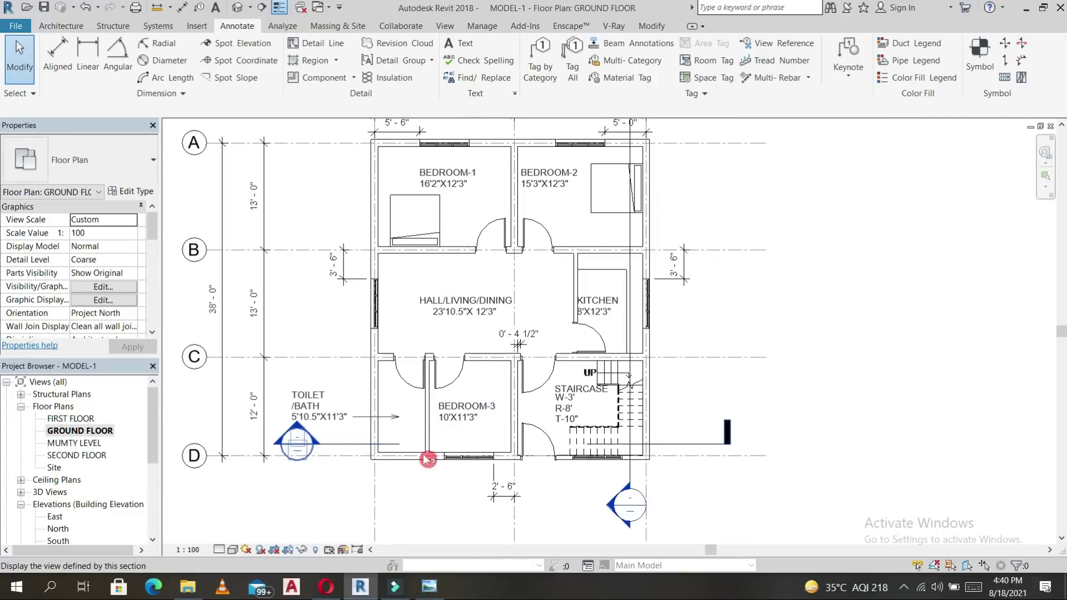
pyautogui.click(399, 412)
pyautogui.click(481, 414)
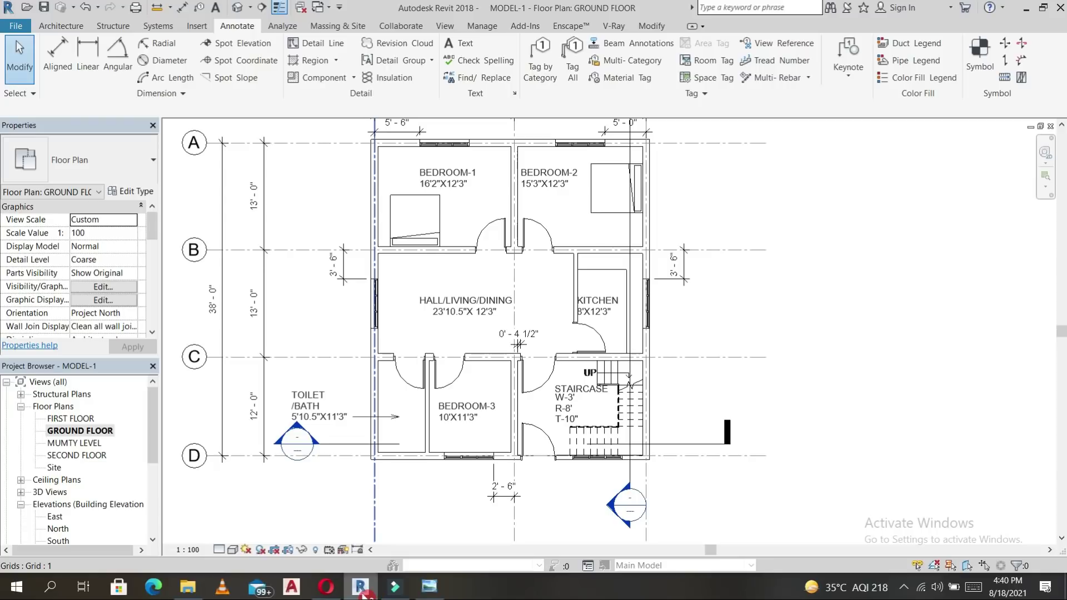
# Return to Section 1, recentre on the ground floor and select the F.C note.
pyautogui.hotkey('ctrl', 'Tab')
pyautogui.scroll(-2, 600, 371)
pyautogui.moveTo(595, 332); pyautogui.dragTo(585, 270, button='middle')
pyautogui.scroll(1, 585, 390)
pyautogui.click(681, 331)
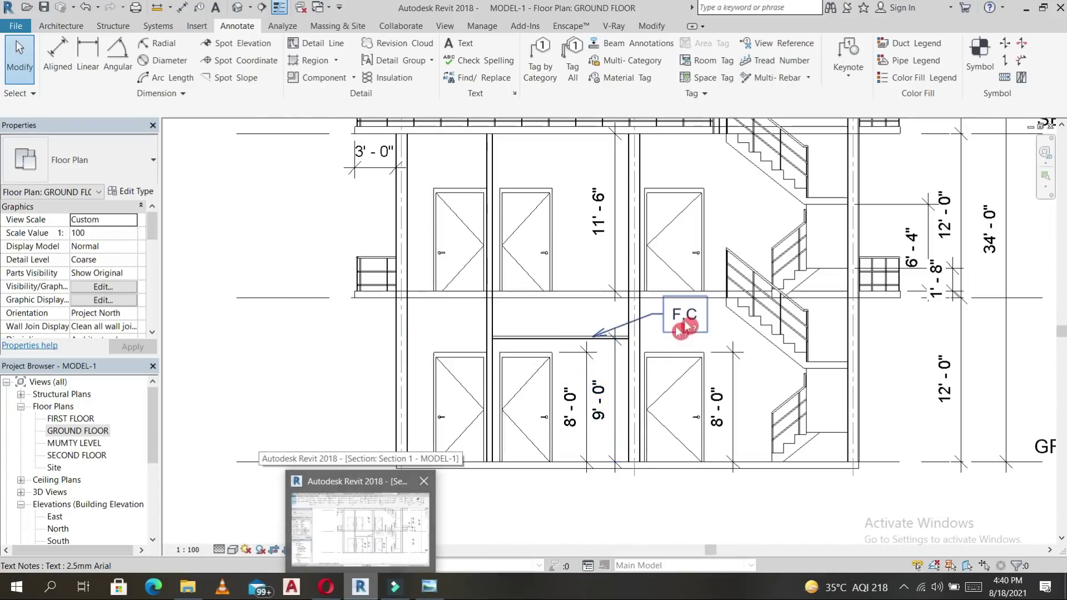
# Place BEDROOM-3 and TOILET text labels in the ground-floor rooms of Section 1.
pyautogui.press('t')
pyautogui.press('x')
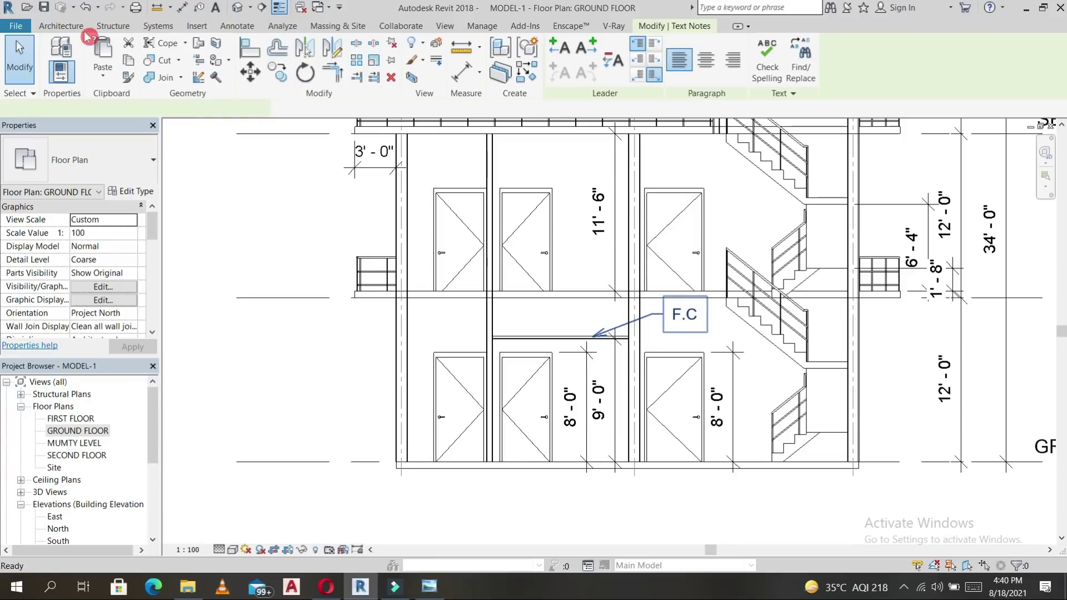
pyautogui.click(61, 26)
pyautogui.click(237, 26)
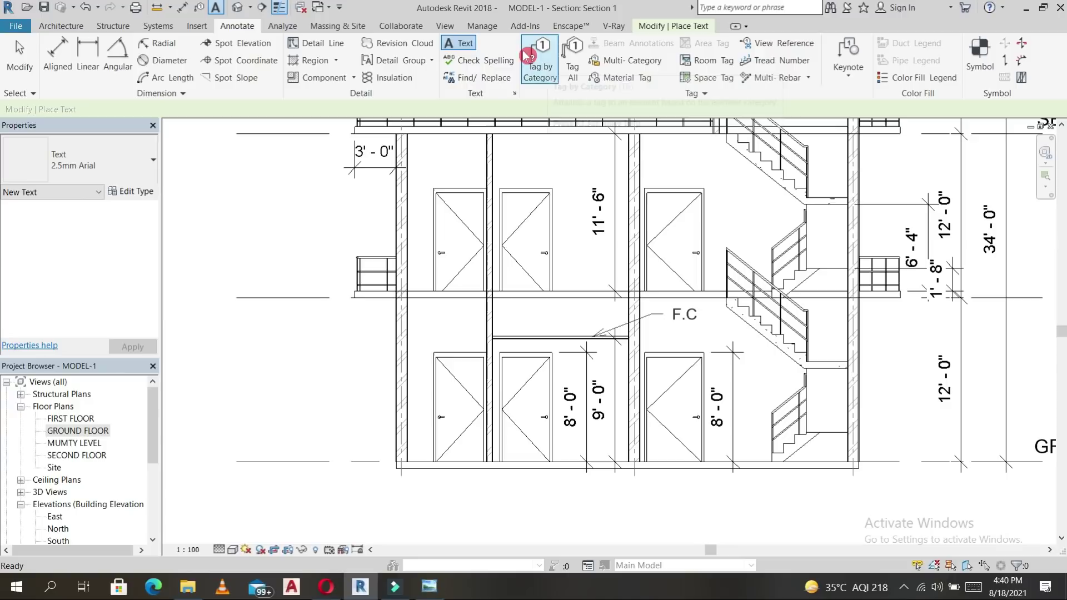
pyautogui.click(465, 49)
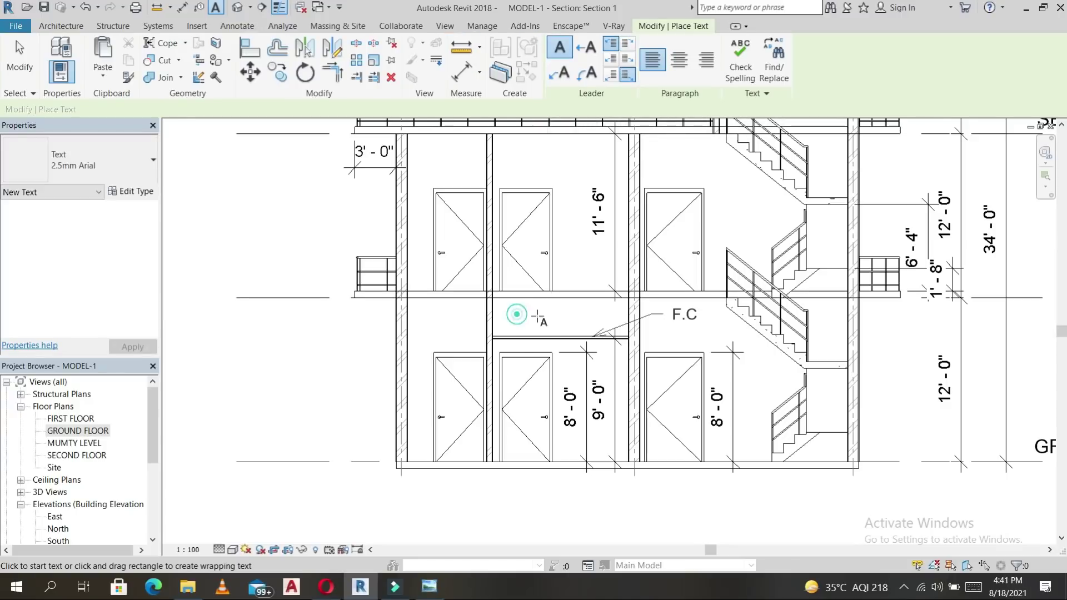
pyautogui.click(516, 315)
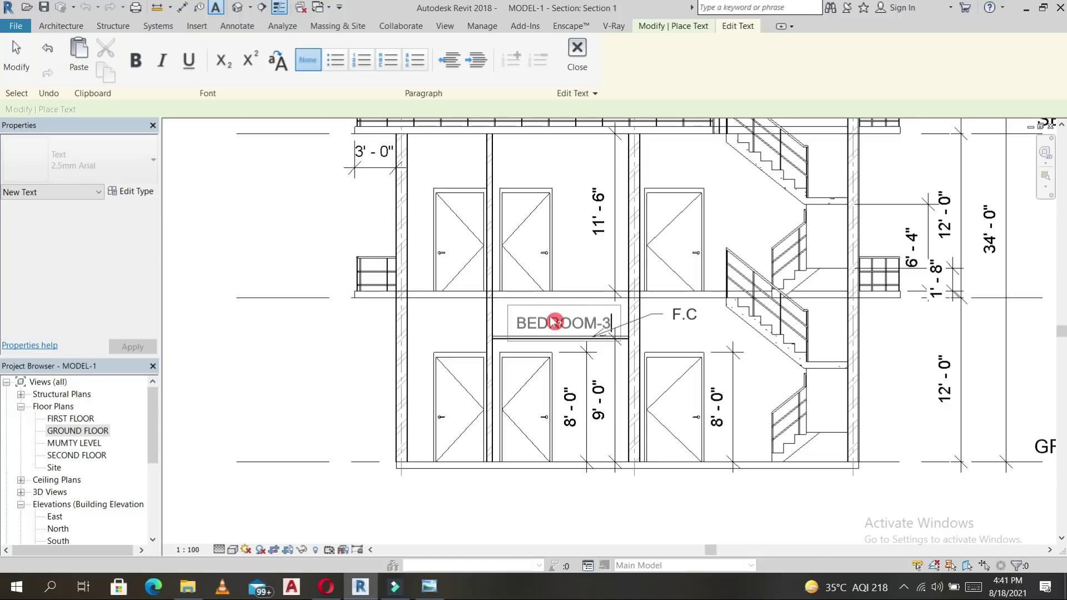
pyautogui.click(431, 343)
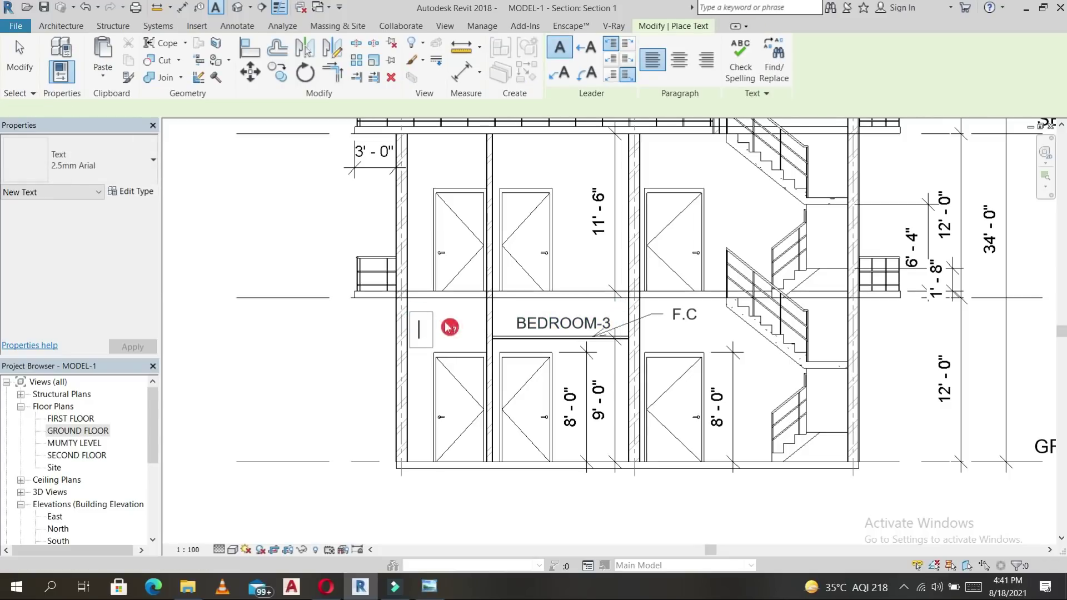
pyautogui.write('TOILET')
pyautogui.click(520, 307)
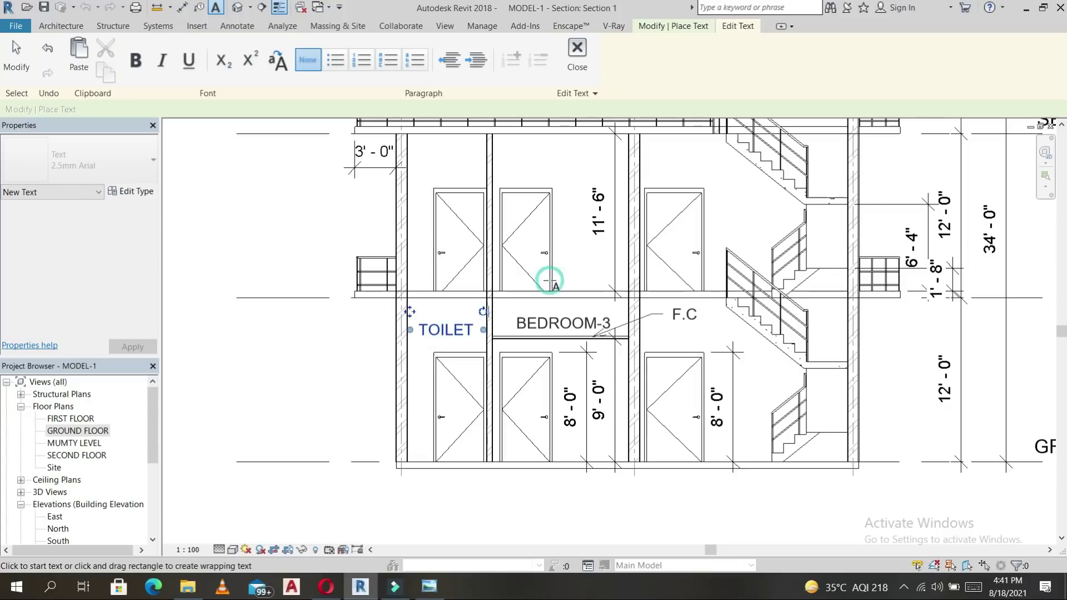
pyautogui.scroll(4, 453, 336)
pyautogui.press('Escape')
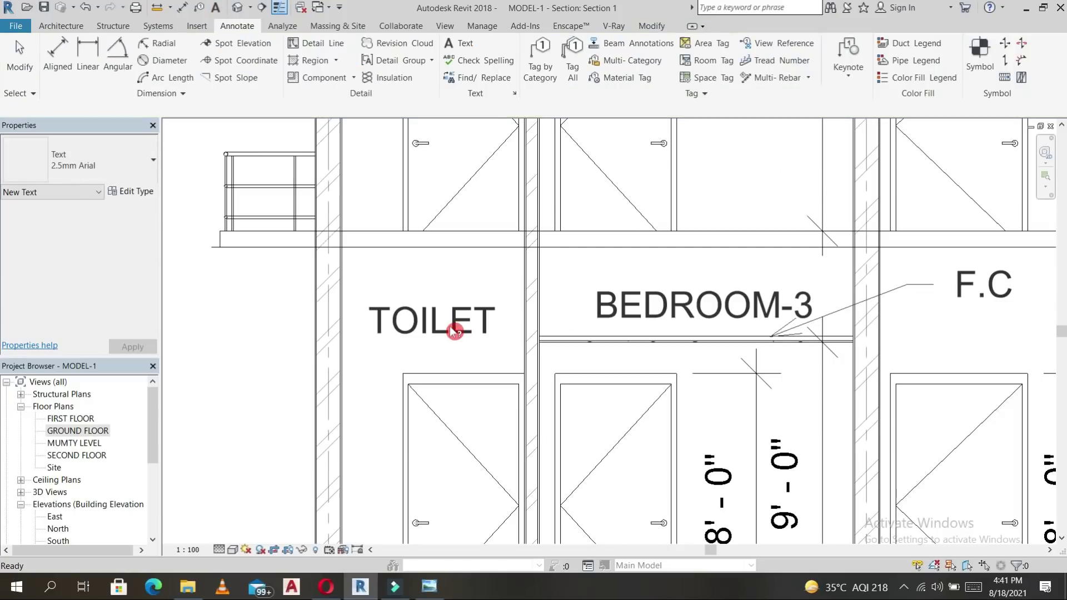
# Move the TOILET label so it lines up with BEDROOM-3.
pyautogui.click(450, 325)
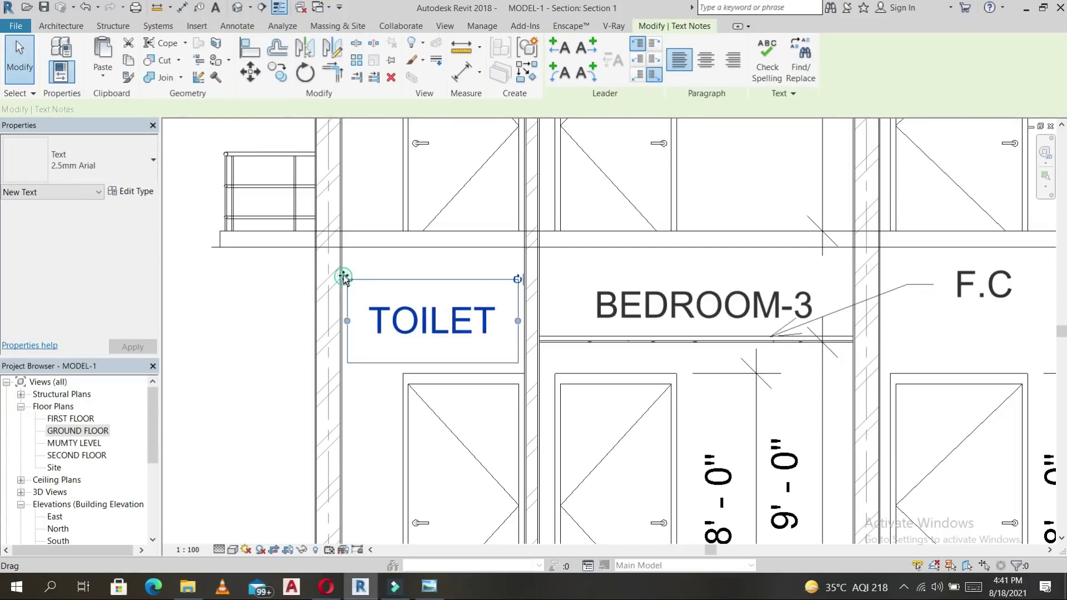
pyautogui.moveTo(345, 270); pyautogui.dragTo(346, 264)
pyautogui.click(578, 293)
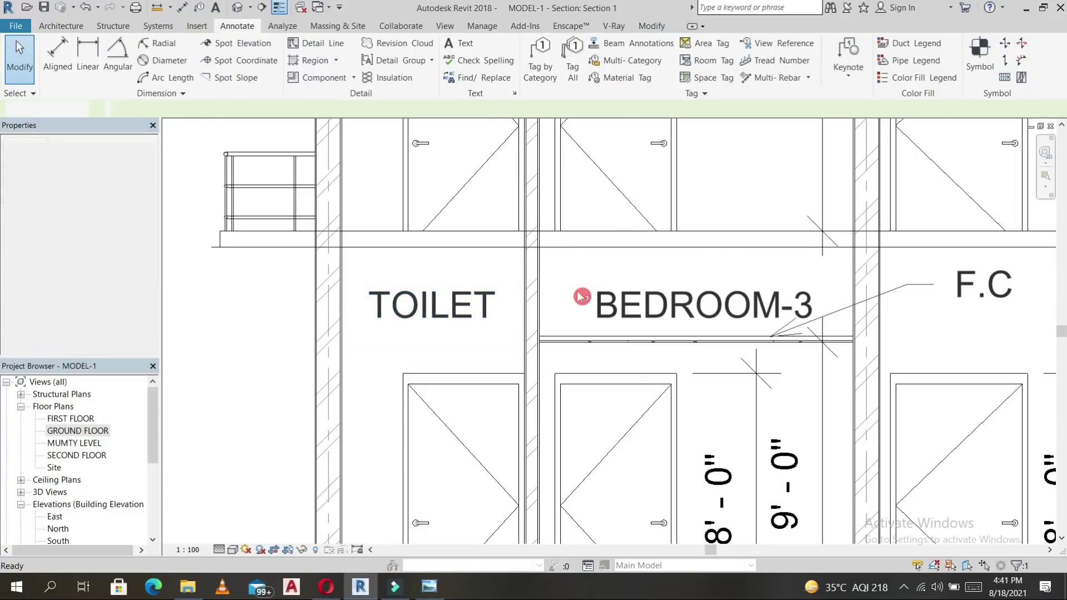
pyautogui.scroll(-3, 578, 292)
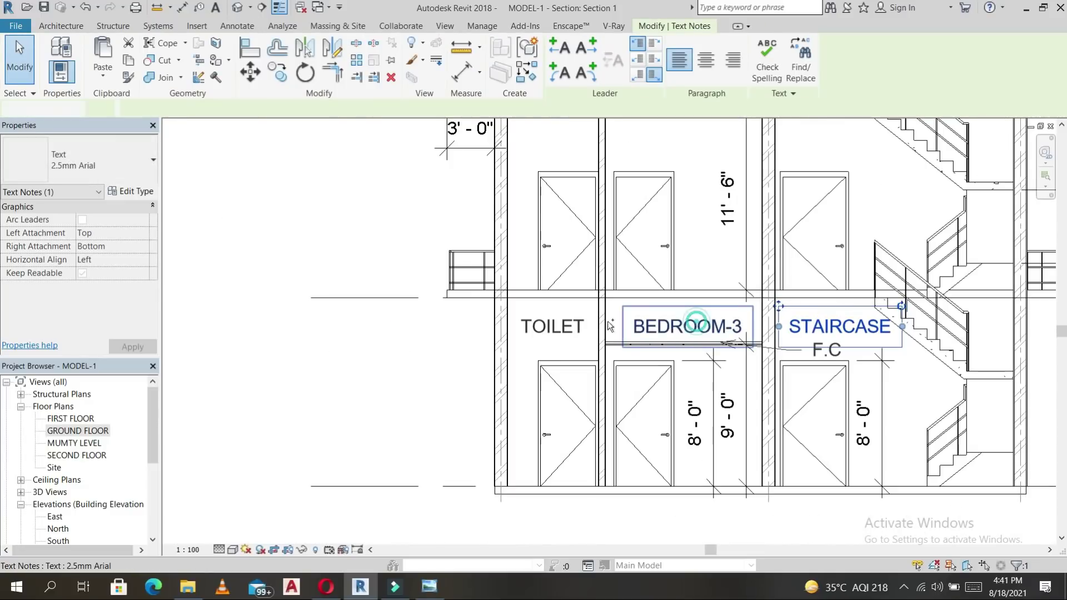
pyautogui.keyDown('ctrl'); pyautogui.click(557, 325); pyautogui.keyUp('ctrl')
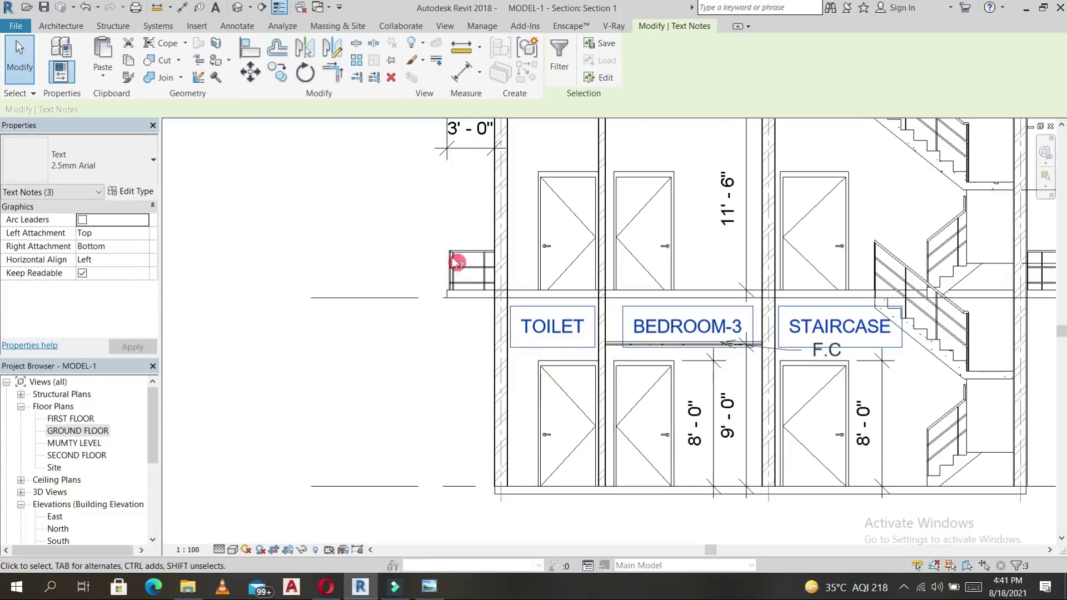
# Copy the labels to the clipboard and select BEDROOM-3, TOILET and STAIRCASE together.
pyautogui.click(129, 62)
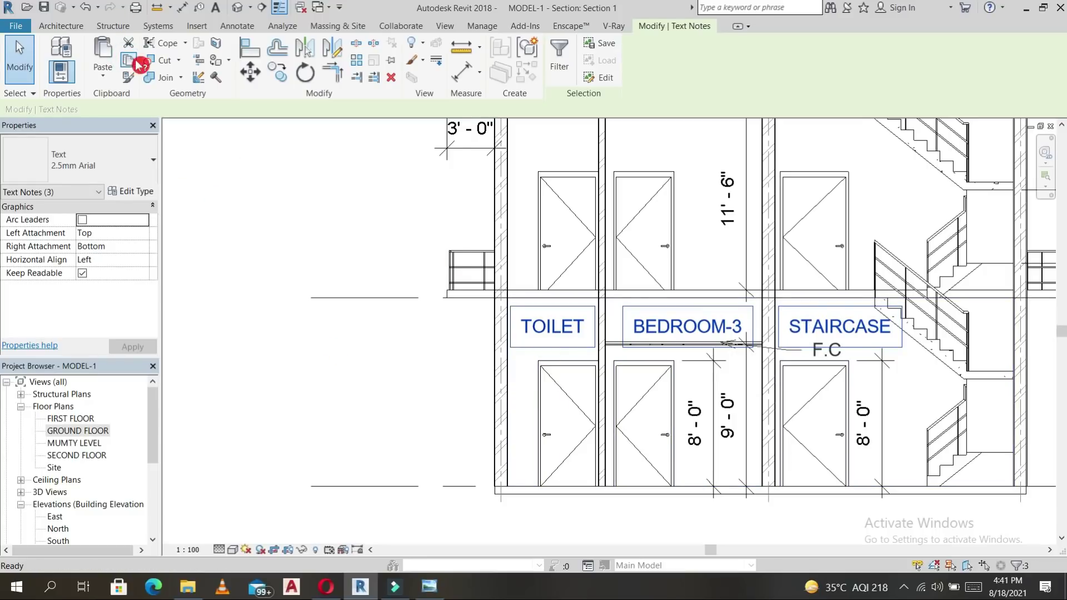
pyautogui.click(102, 75)
pyautogui.click(666, 278)
pyautogui.click(649, 326)
pyautogui.keyDown('ctrl'); pyautogui.click(552, 326); pyautogui.keyUp('ctrl')
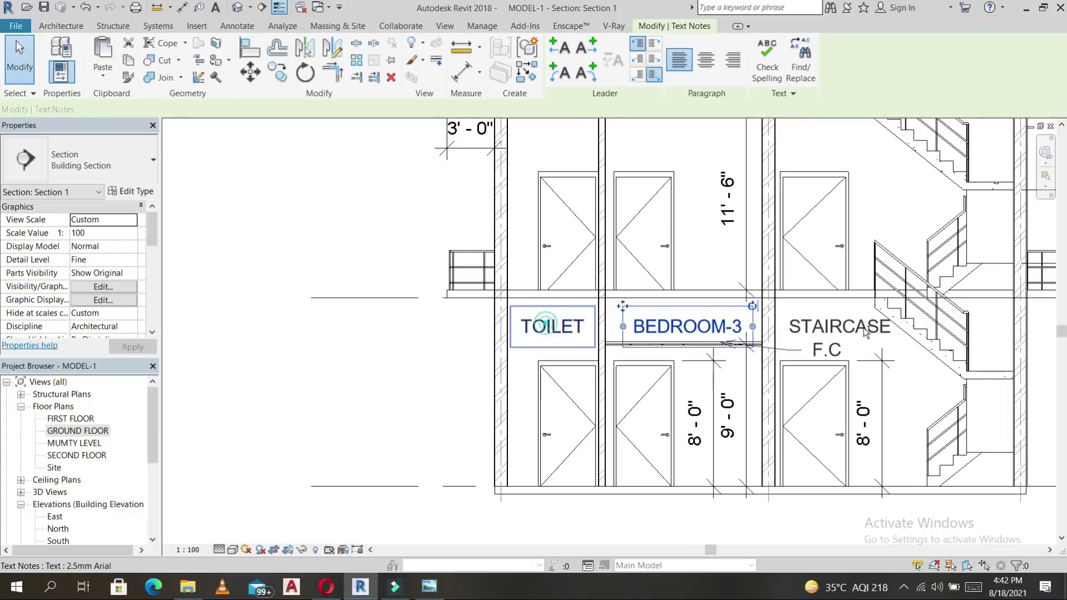
pyautogui.keyDown('ctrl'); pyautogui.click(818, 322); pyautogui.keyUp('ctrl')
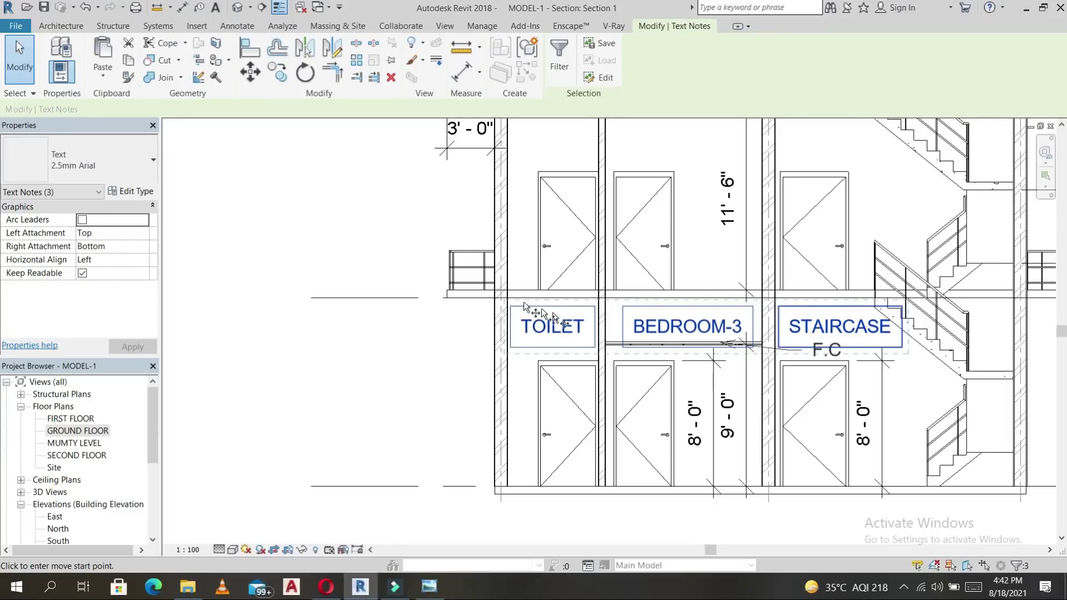
# Copy the TOILET, BEDROOM-3 and STAIRCASE labels up onto the floor above.
pyautogui.press('c')
pyautogui.press('o')
pyautogui.scroll(-2, 510, 184)
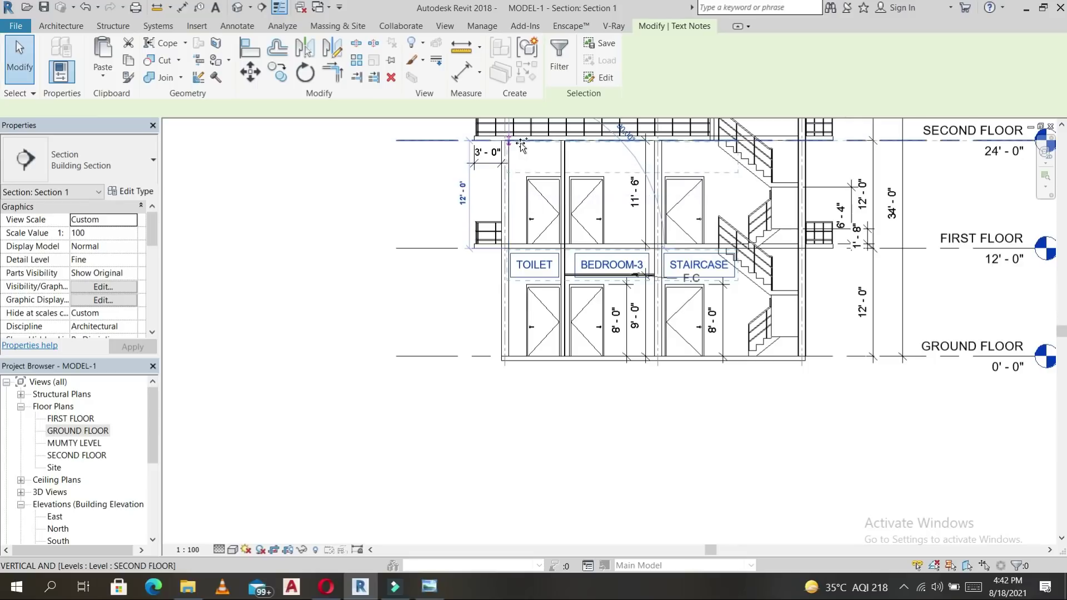
pyautogui.click(520, 144)
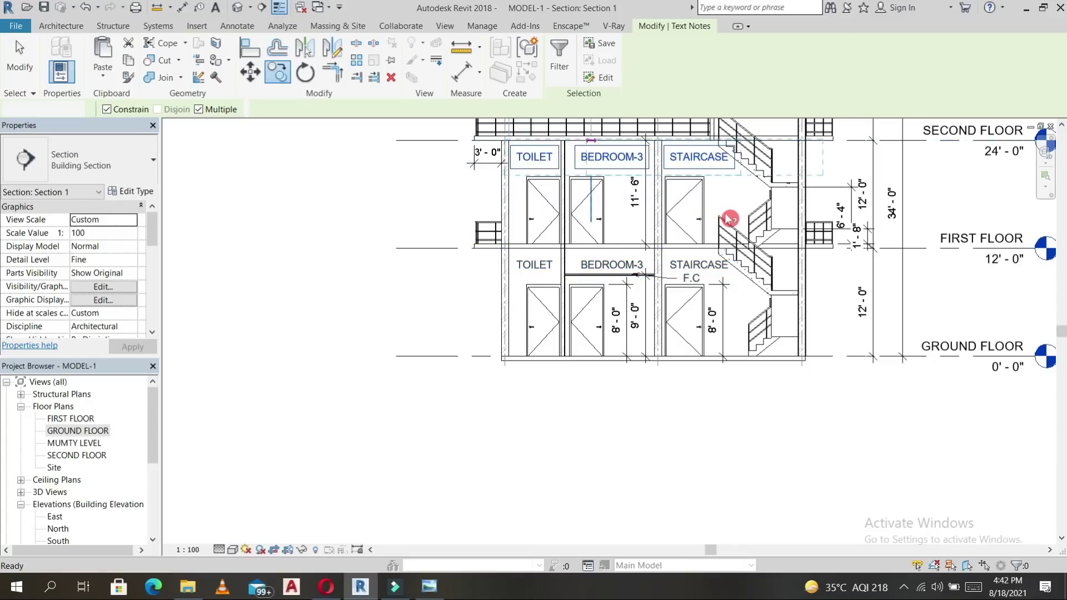
pyautogui.press('Escape')
pyautogui.press('Escape')
# Add a MUMTY text label inside the mumty.
pyautogui.moveTo(995, 255); pyautogui.dragTo(773, 334, button='middle')
pyautogui.scroll(-2, 772, 334)
pyautogui.scroll(3, 595, 221)
pyautogui.scroll(2, 611, 228)
pyautogui.scroll(-2, 556, 280)
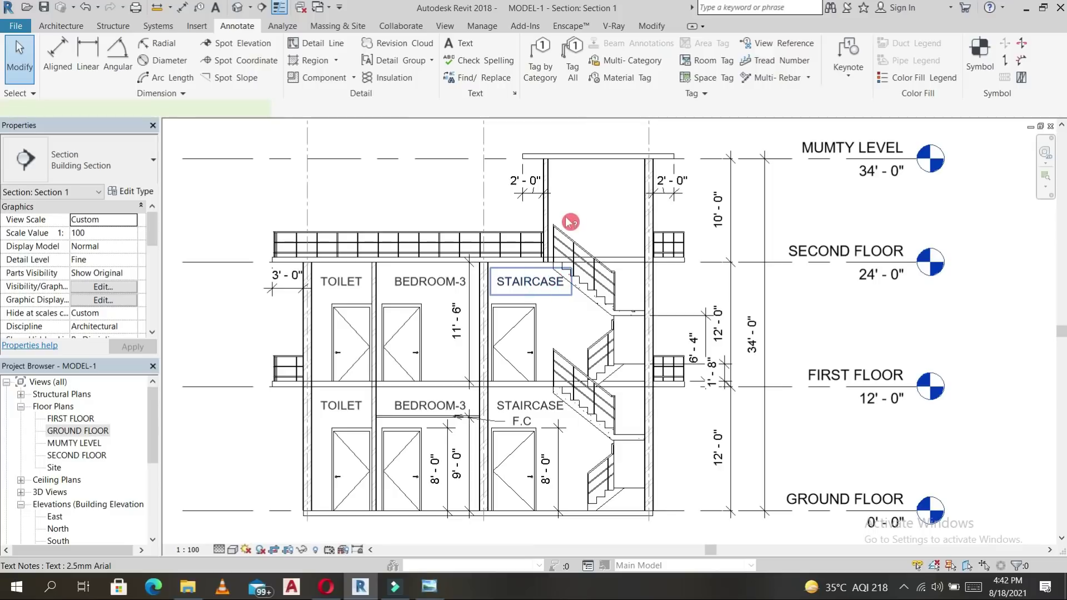
pyautogui.press('t')
pyautogui.press('x')
pyautogui.click(569, 187)
pyautogui.write('MUMTY')
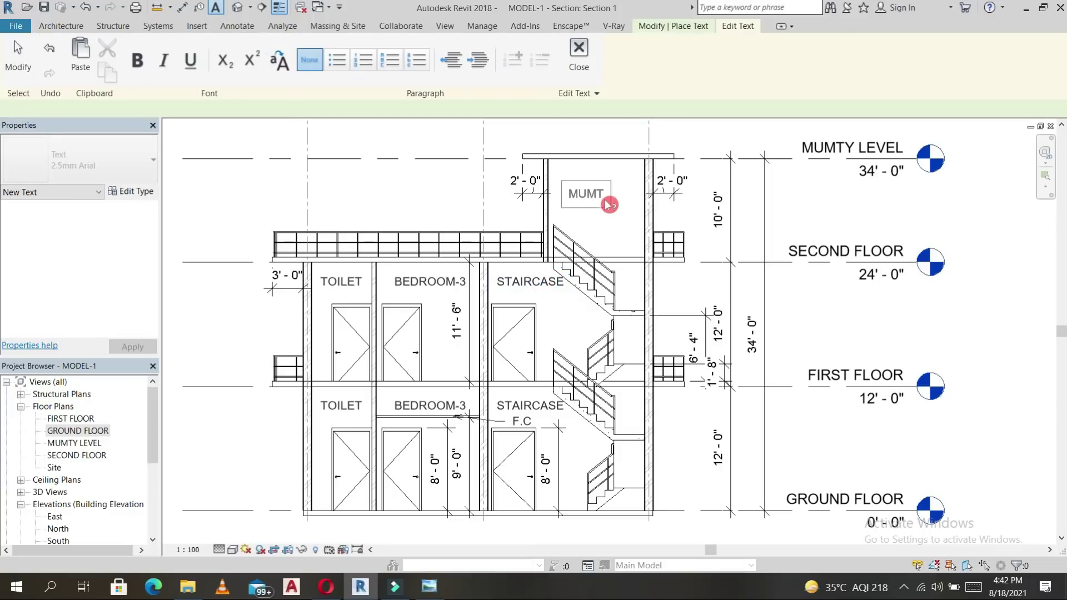
pyautogui.click(645, 231)
pyautogui.press('Escape')
pyautogui.press('Escape')
pyautogui.scroll(-1, 646, 231)
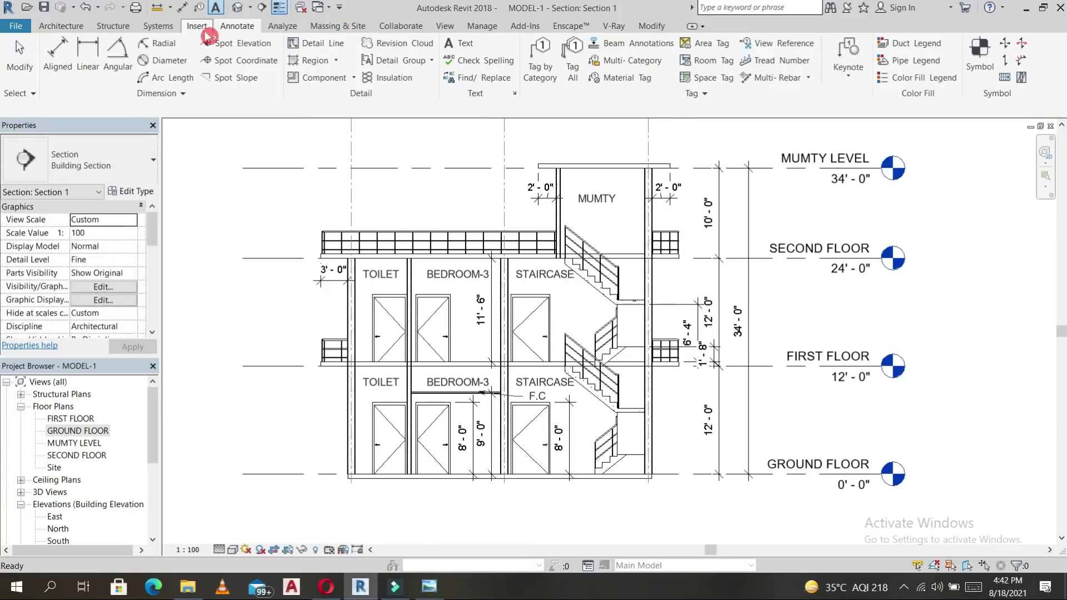
# Place a 24'-0" spot elevation on the SECOND FLOOR line, with its label pointing left.
pyautogui.click(224, 49)
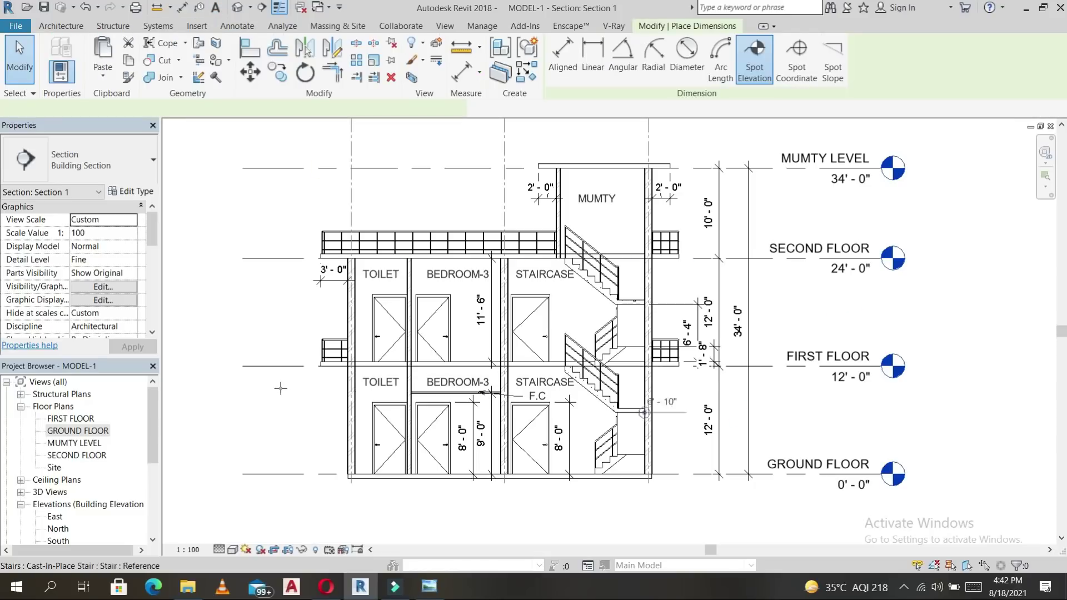
pyautogui.click(267, 264)
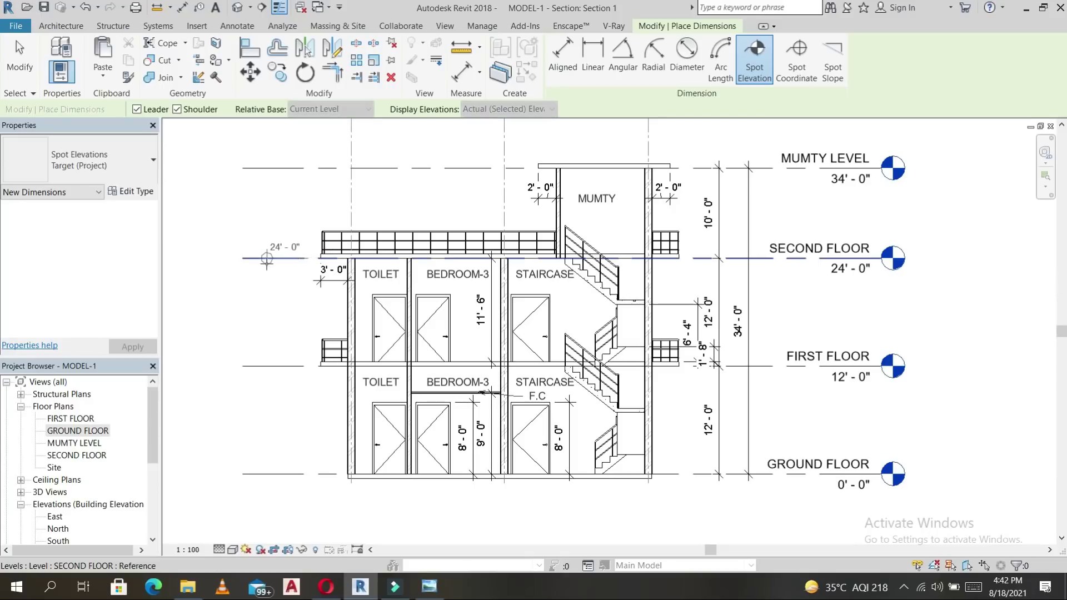
pyautogui.click(266, 264)
pyautogui.click(266, 262)
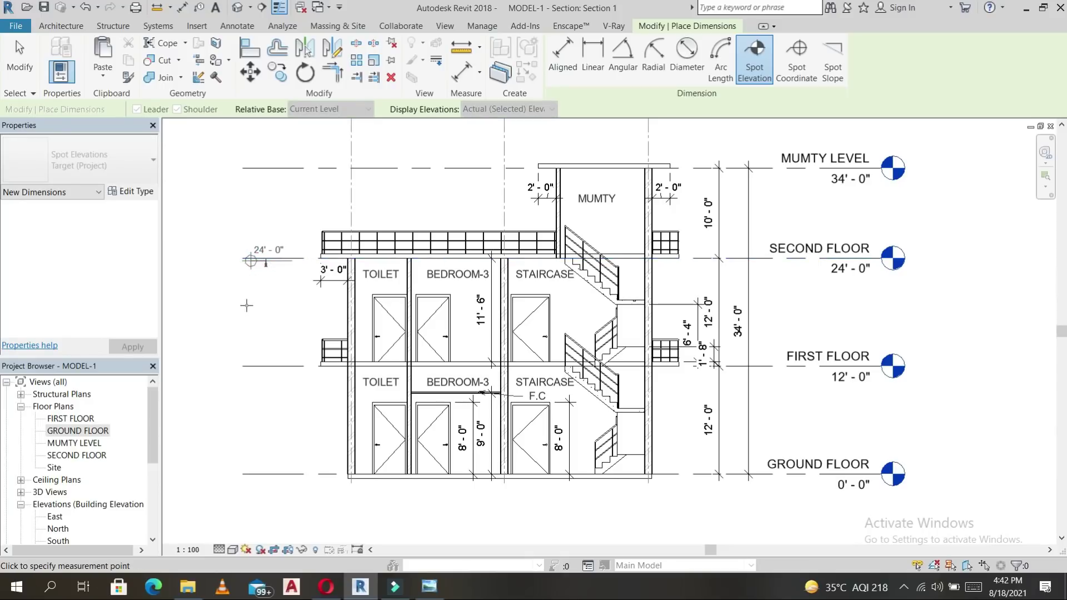
pyautogui.click(246, 305)
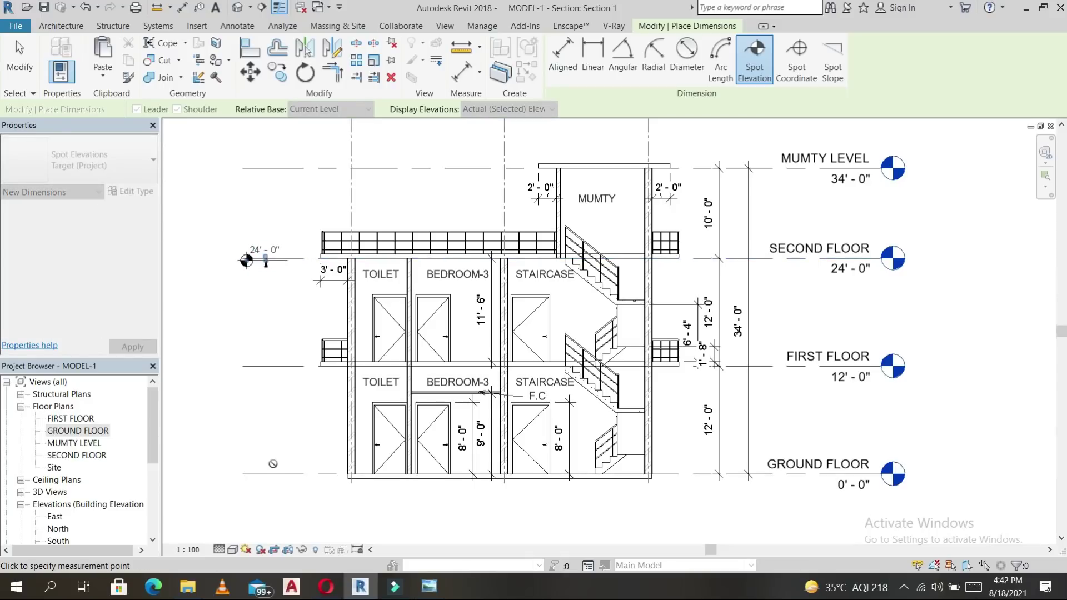
# Add spot elevations at MUMTY LEVEL and a 20'-0" one on the Bedroom-3 wall.
pyautogui.click(278, 169)
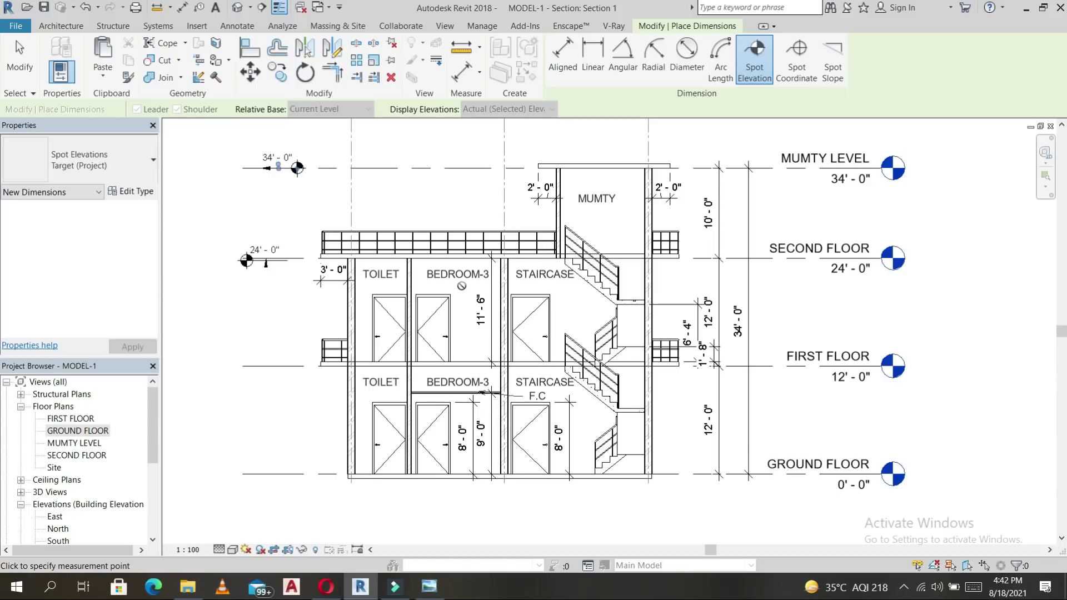
pyautogui.scroll(4, 461, 285)
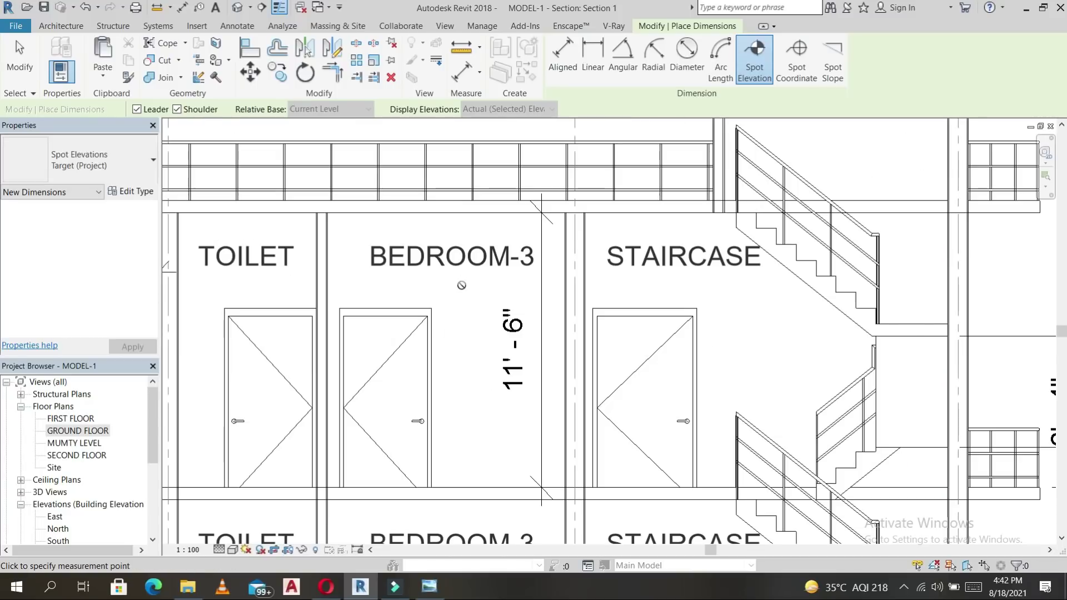
pyautogui.click(431, 309)
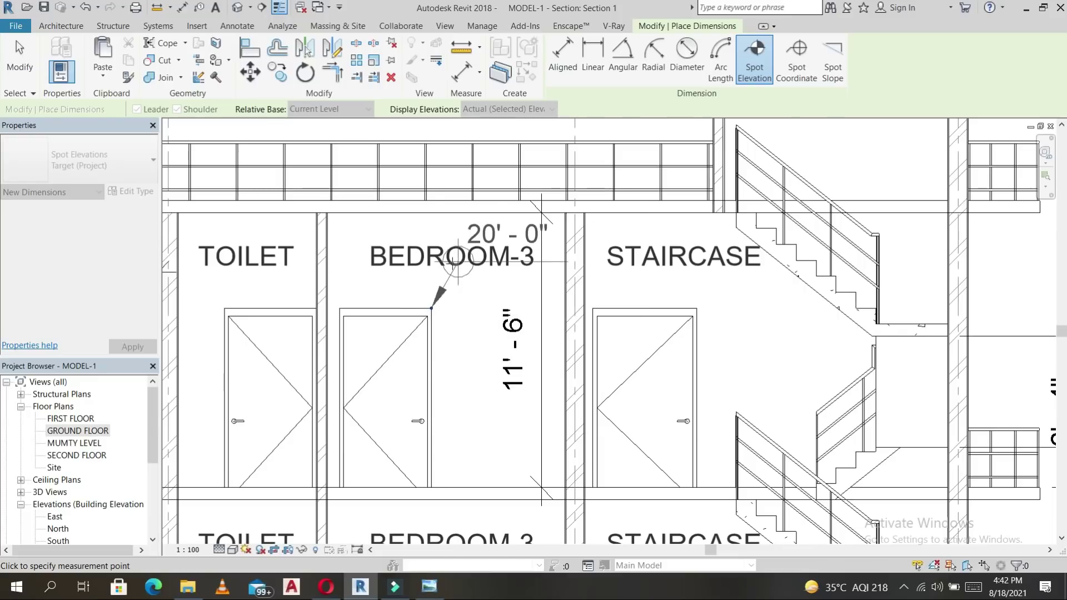
pyautogui.scroll(-3, 453, 263)
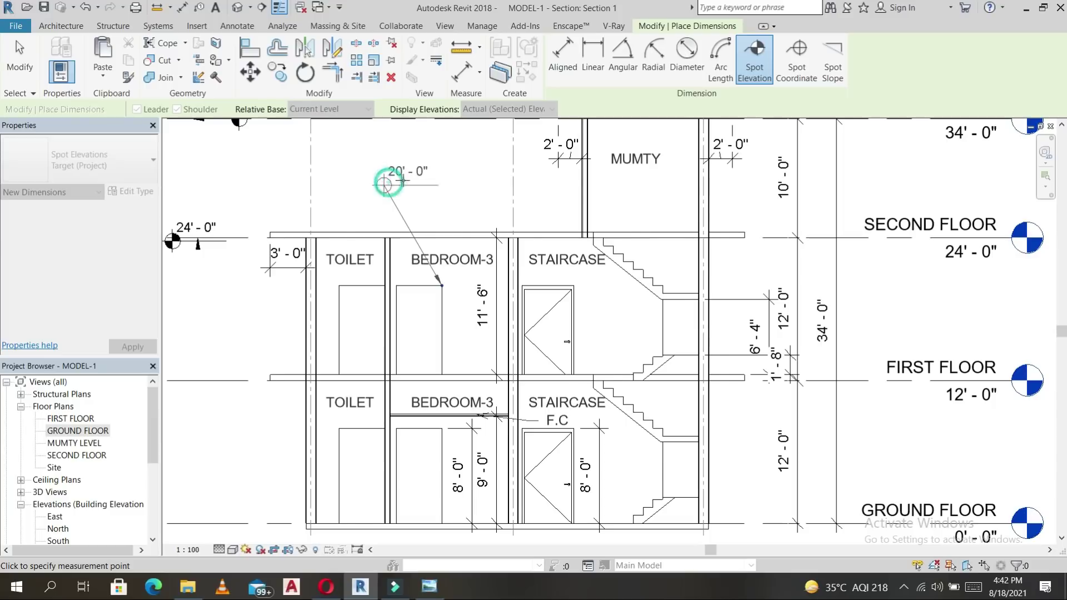
pyautogui.click(385, 184)
pyautogui.click(434, 183)
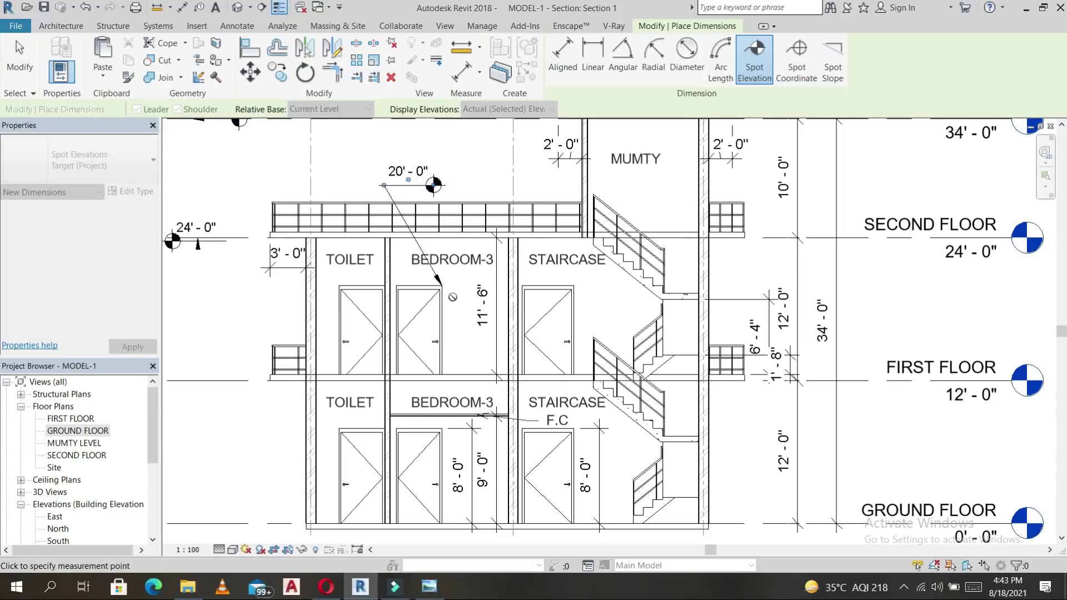
pyautogui.press('Escape')
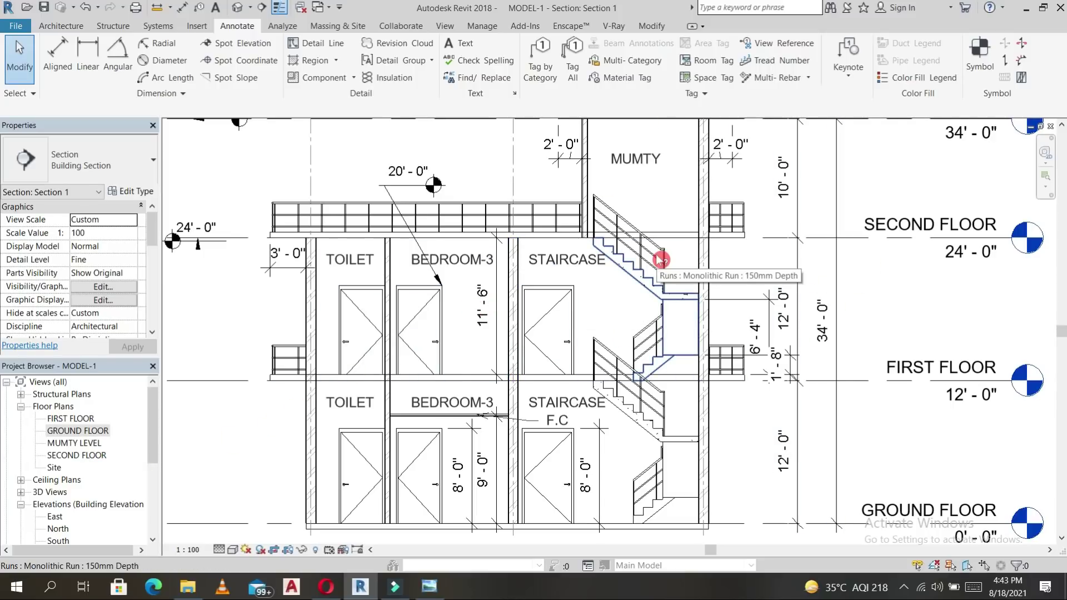
# Open the South elevation from the Project Browser's Elevations list.
pyautogui.scroll(-1, 70, 489)
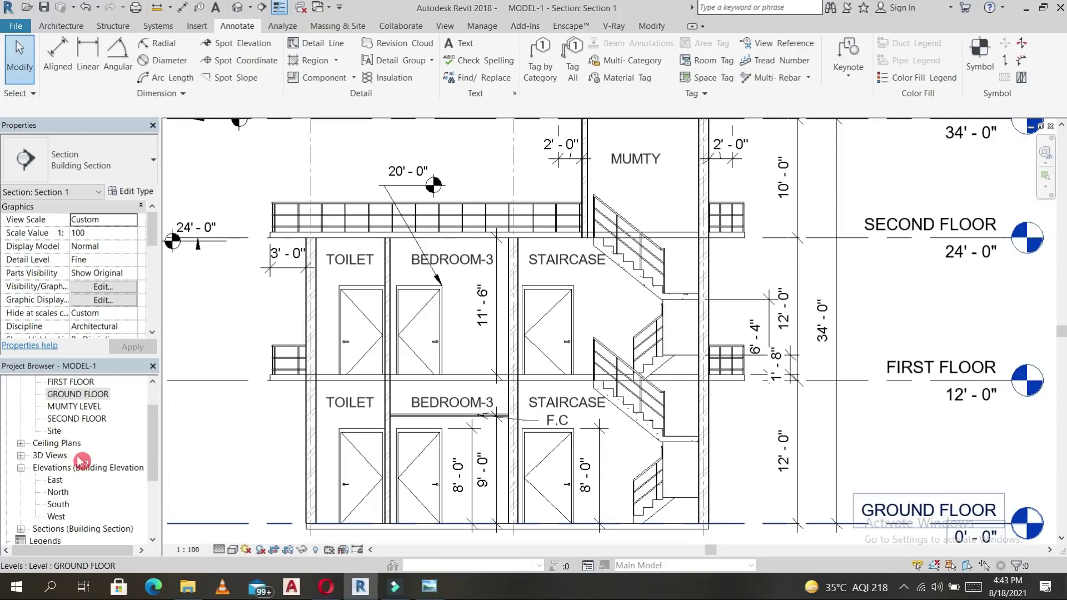
pyautogui.scroll(-3, 78, 467)
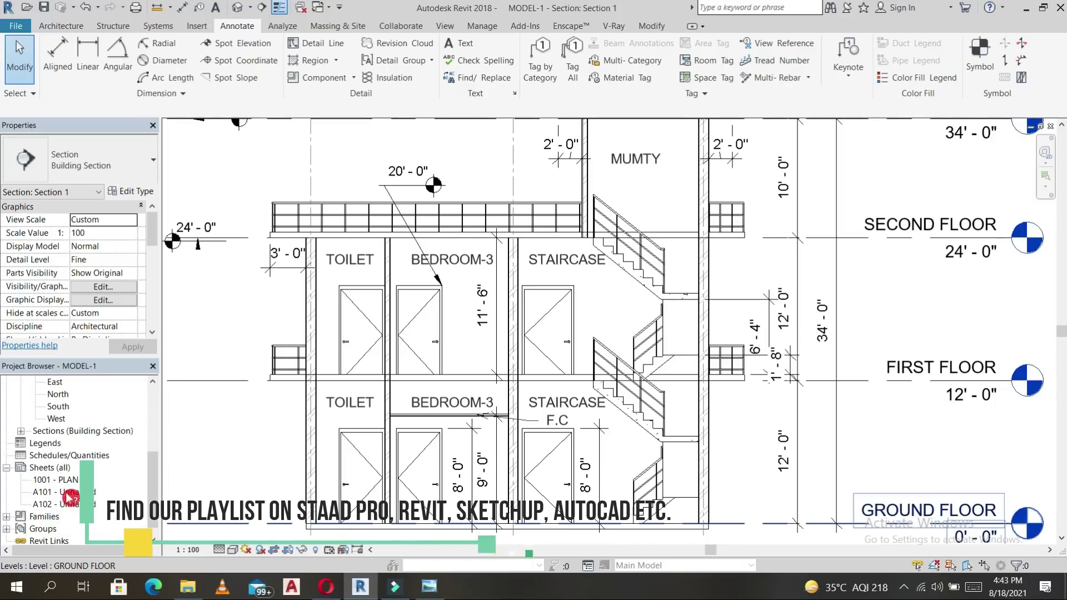
pyautogui.scroll(2, 80, 446)
pyautogui.doubleClick(56, 455)
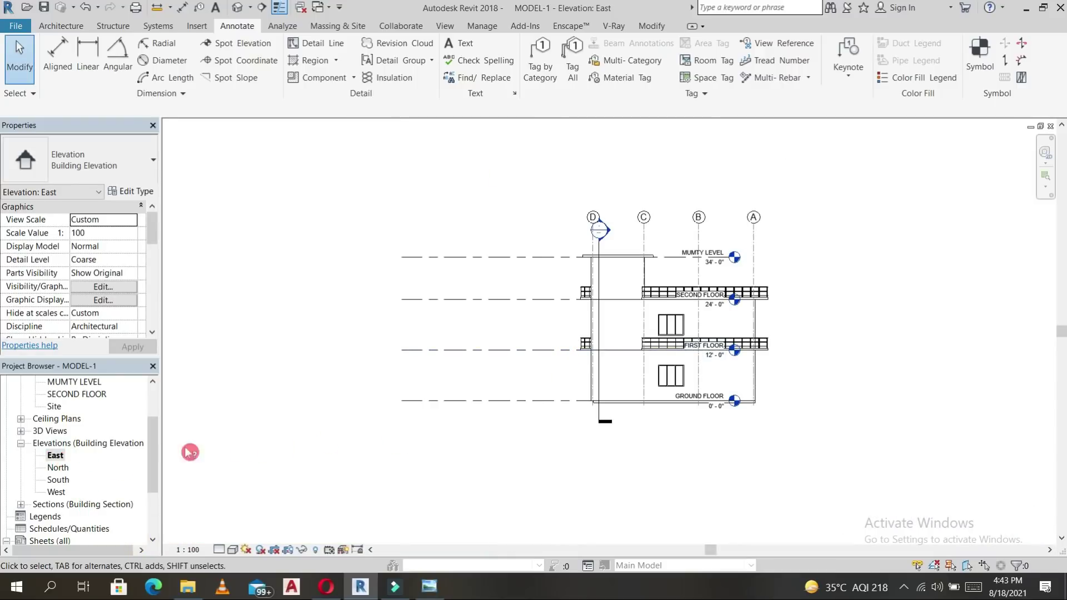
pyautogui.doubleClick(58, 470)
pyautogui.click(64, 483)
pyautogui.doubleClick(63, 481)
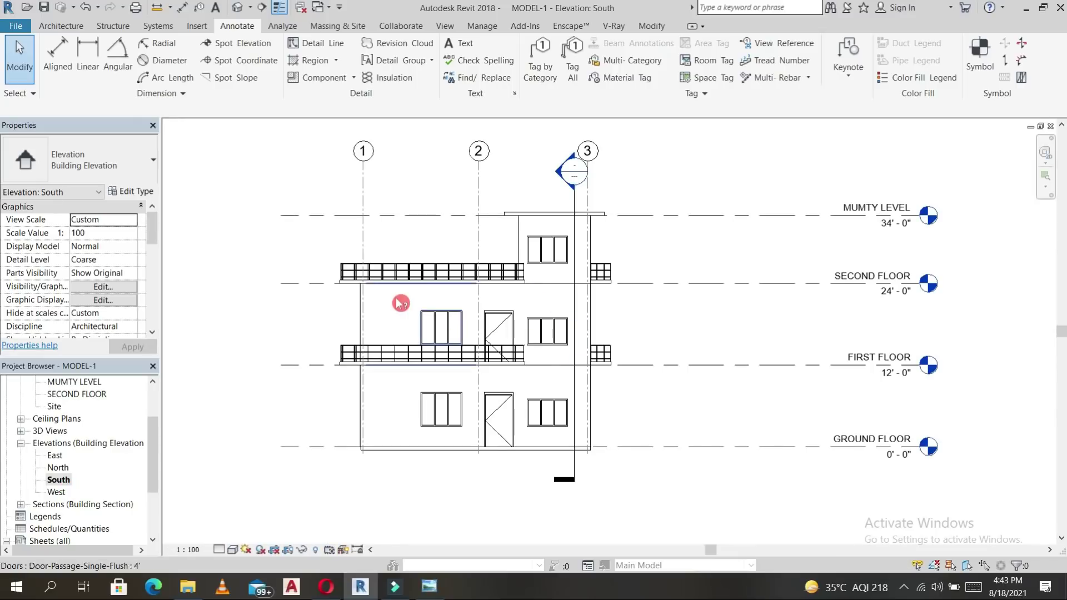
# Hide the section line crossing the building in the South elevation.
pyautogui.scroll(-4, 400, 304)
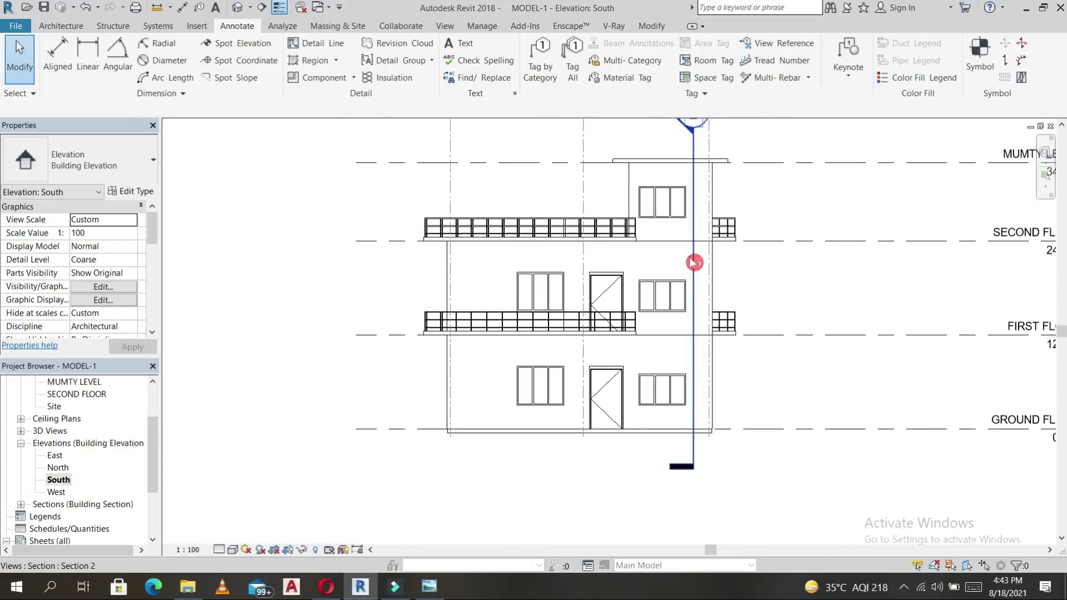
pyautogui.click(694, 262)
pyautogui.rightClick(693, 187)
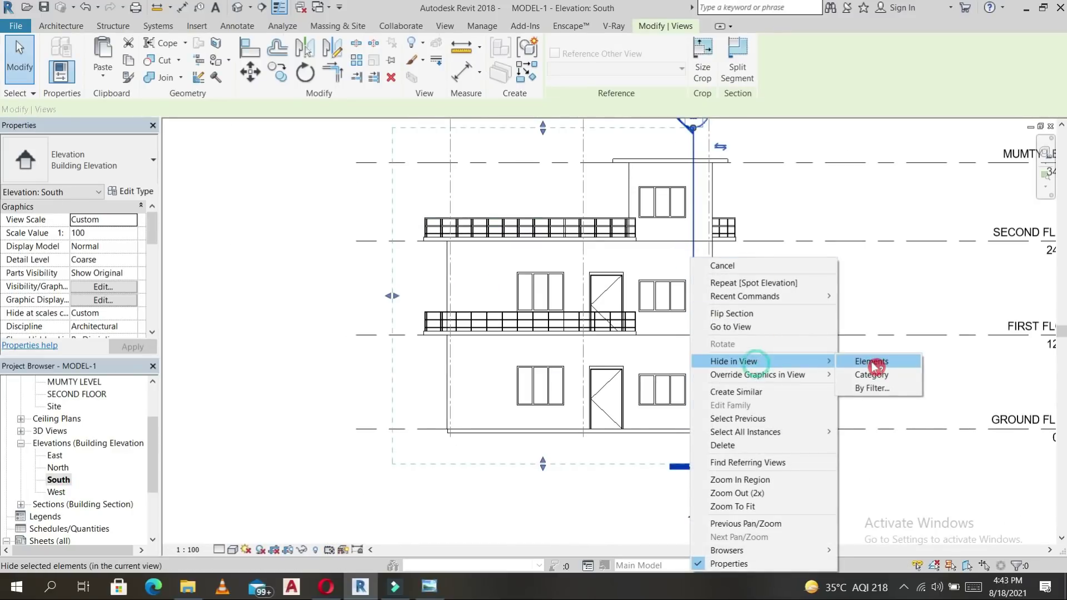
pyautogui.click(800, 300)
pyautogui.scroll(-1, 644, 384)
pyautogui.moveTo(659, 382); pyautogui.dragTo(642, 398, button='middle')
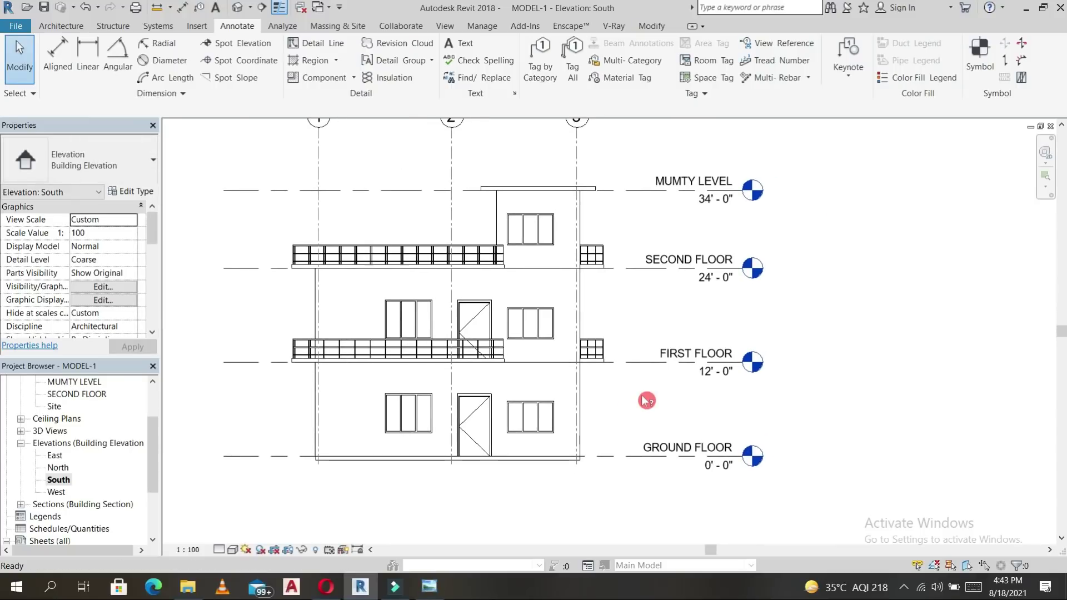
# Dimension the storey heights from GROUND FLOOR through FIRST, SECOND and MUMTY LEVEL.
pyautogui.press('d')
pyautogui.press('i')
pyautogui.click(622, 456)
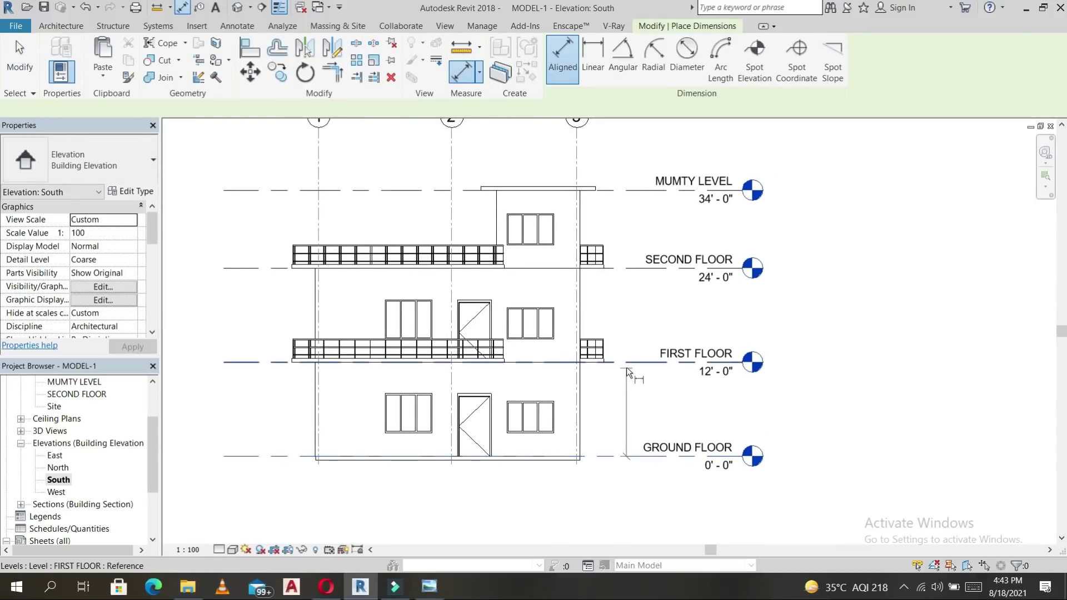
pyautogui.click(623, 329)
pyautogui.click(625, 224)
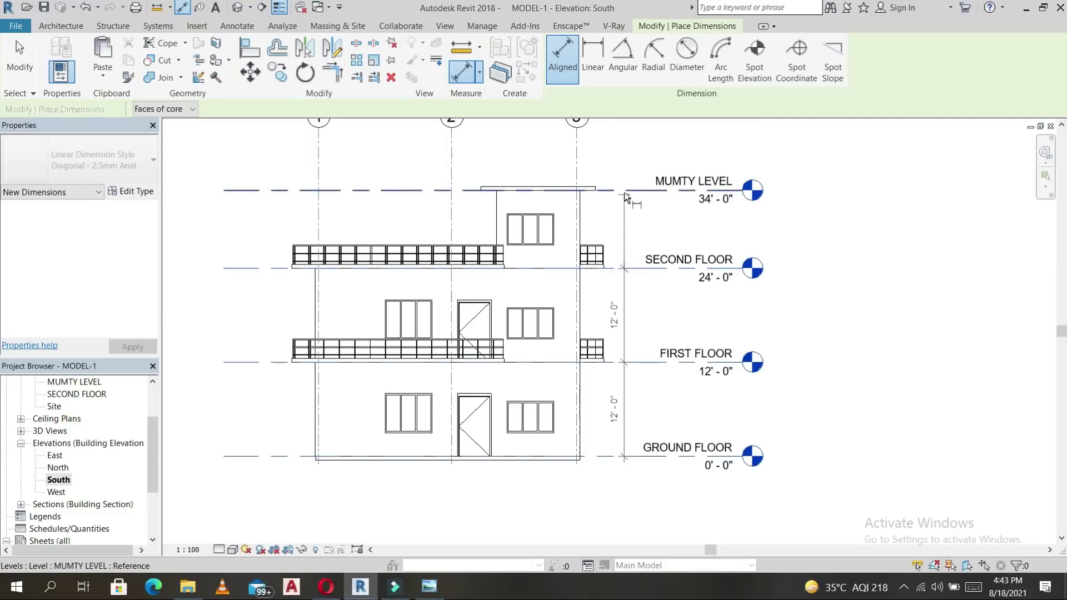
pyautogui.click(624, 204)
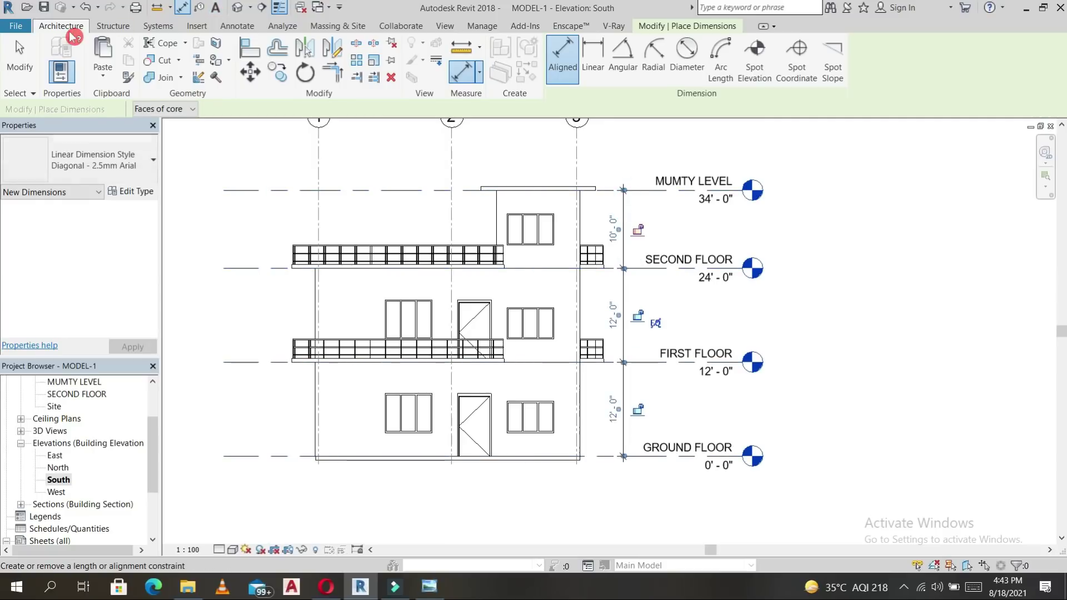
pyautogui.click(95, 27)
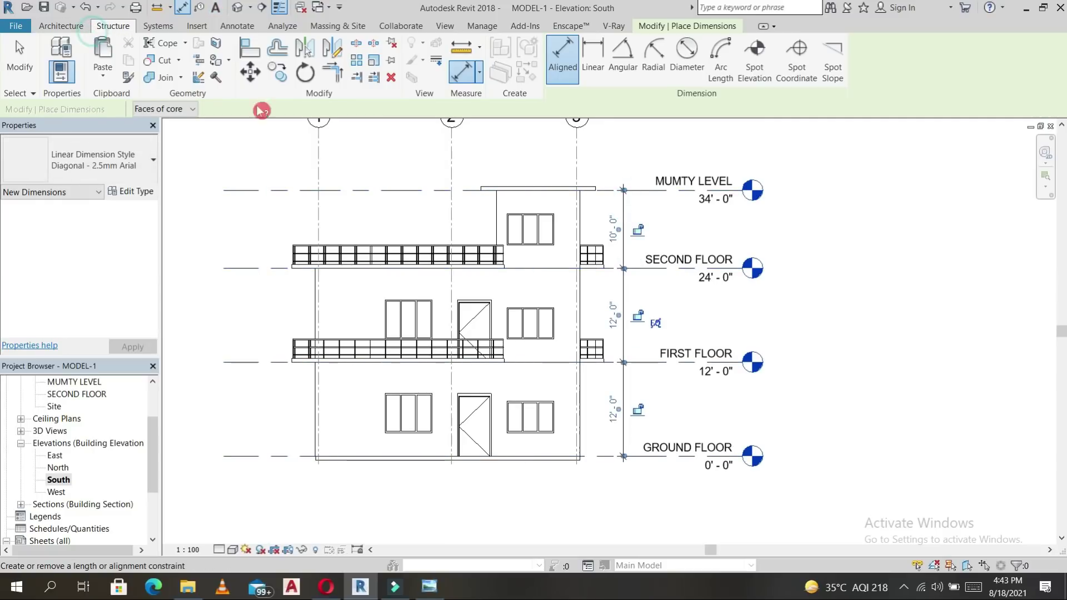
pyautogui.click(65, 26)
pyautogui.click(243, 28)
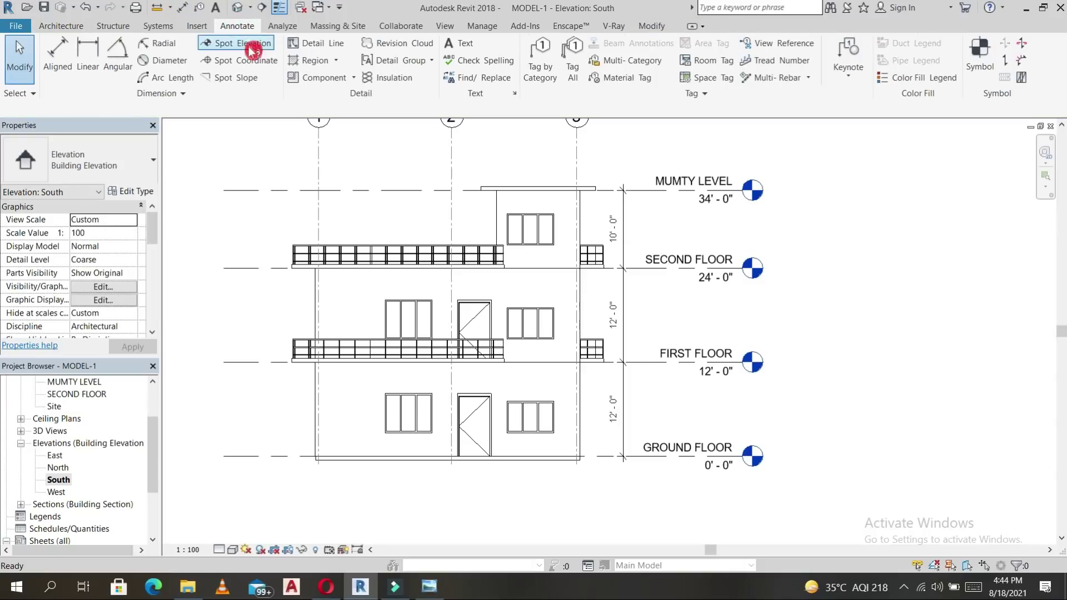
pyautogui.click(643, 191)
pyautogui.press('Escape')
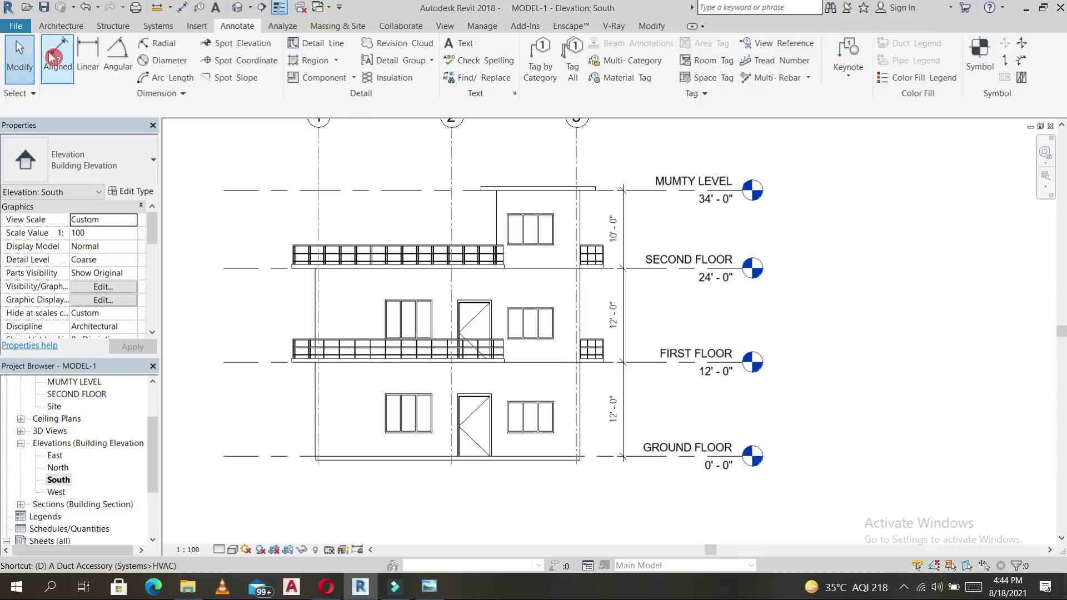
# Add the overall 34'-0" height dimension from GROUND FLOOR to MUMTY LEVEL.
pyautogui.press('i')
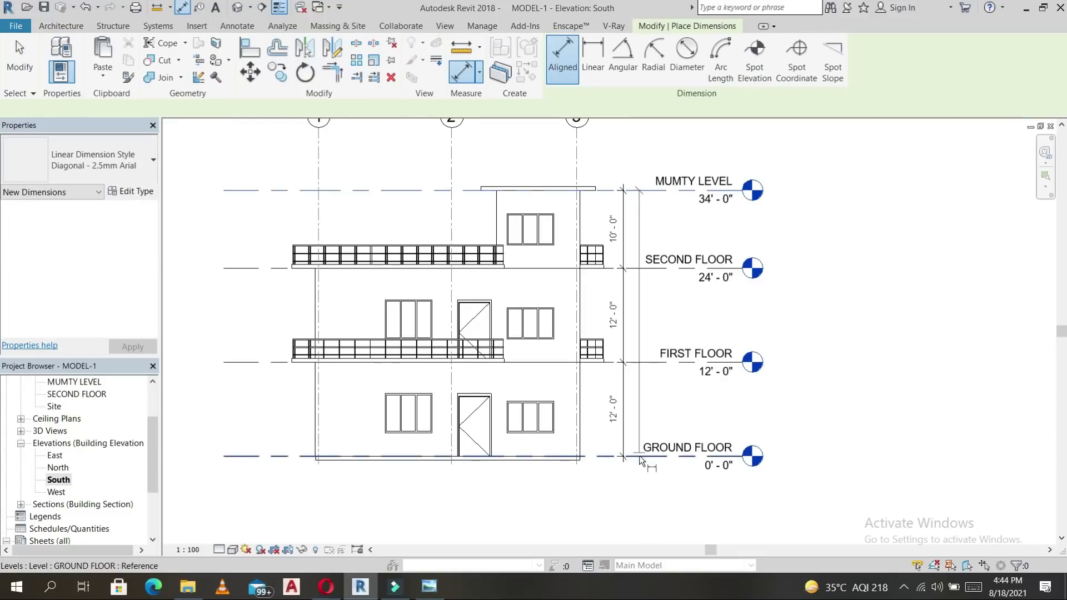
pyautogui.click(640, 455)
pyautogui.click(642, 404)
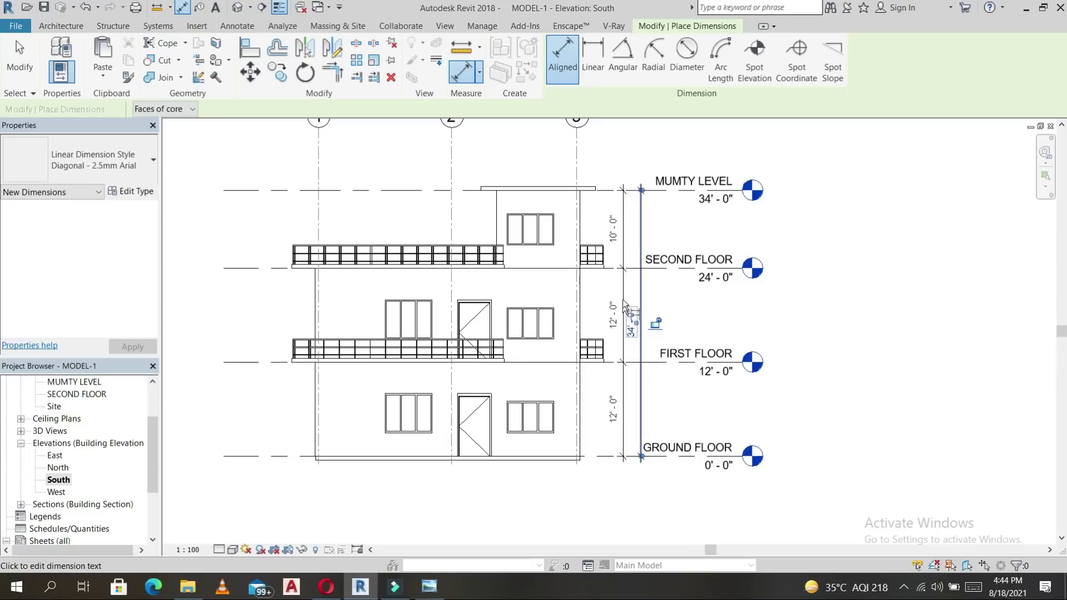
pyautogui.press('Escape')
pyautogui.press('Escape')
pyautogui.click(532, 212)
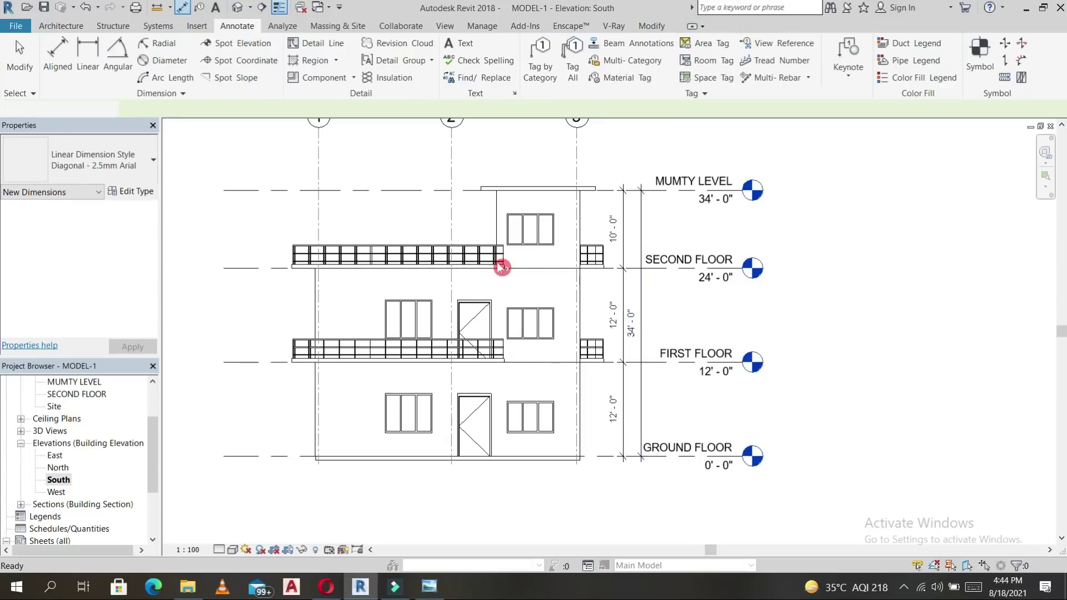
pyautogui.press('Escape')
pyautogui.press('Escape')
pyautogui.scroll(2, 452, 337)
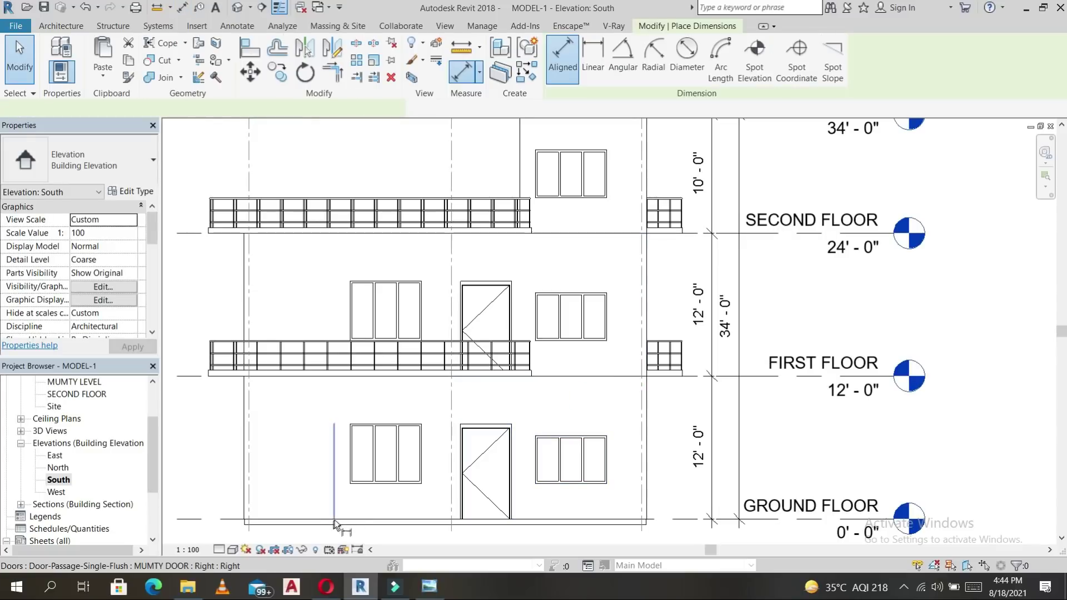
# Dimension the left window at 3'-0" sill and 5'-0", and the door at 8'-0" high.
pyautogui.press('d')
pyautogui.press('i')
pyautogui.click(358, 518)
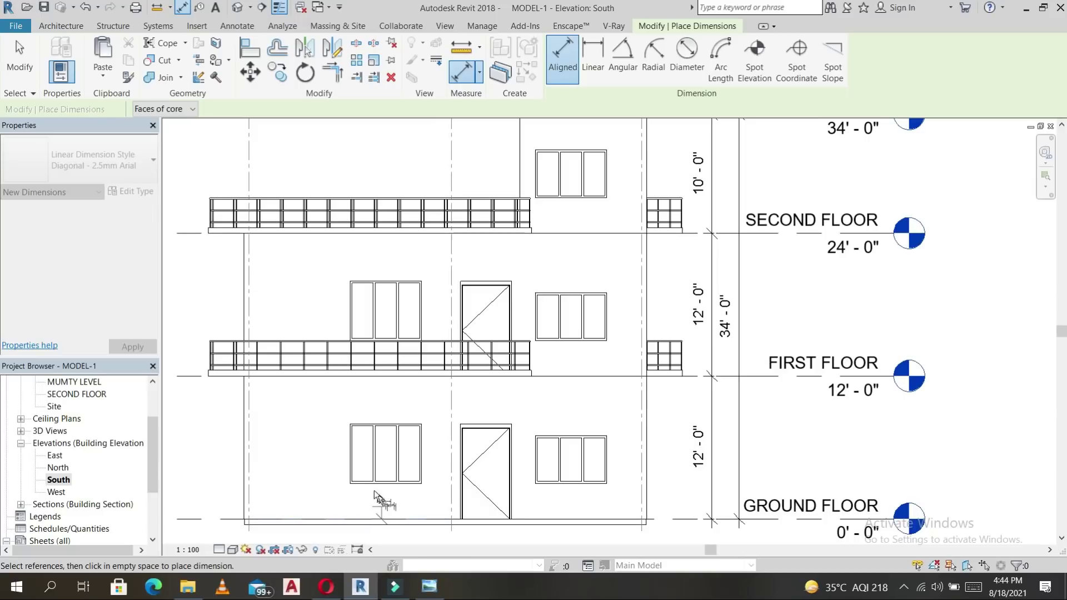
pyautogui.click(349, 493)
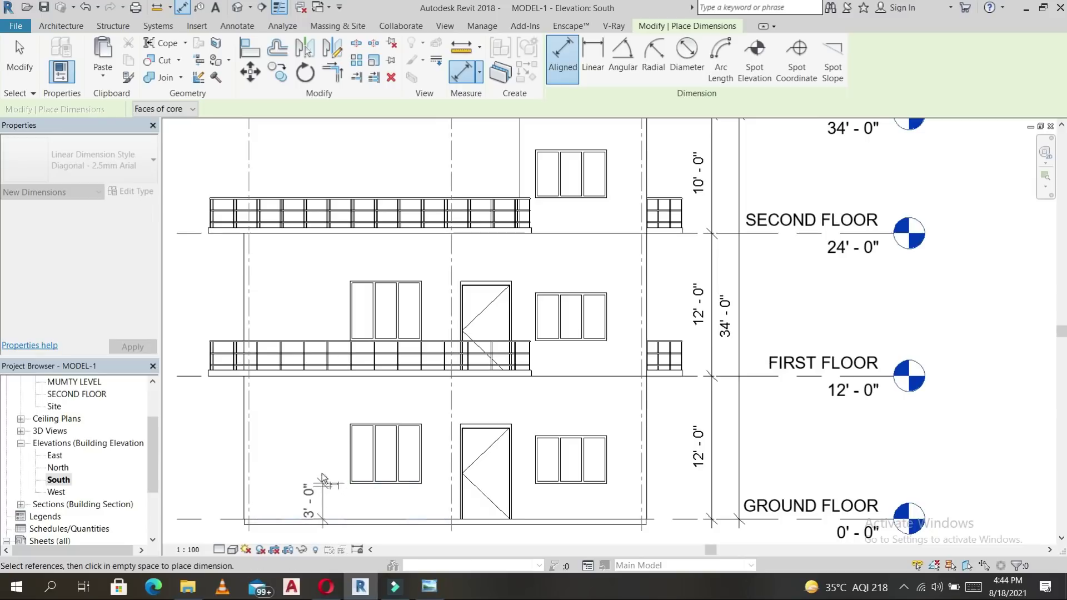
pyautogui.click(353, 426)
pyautogui.click(334, 429)
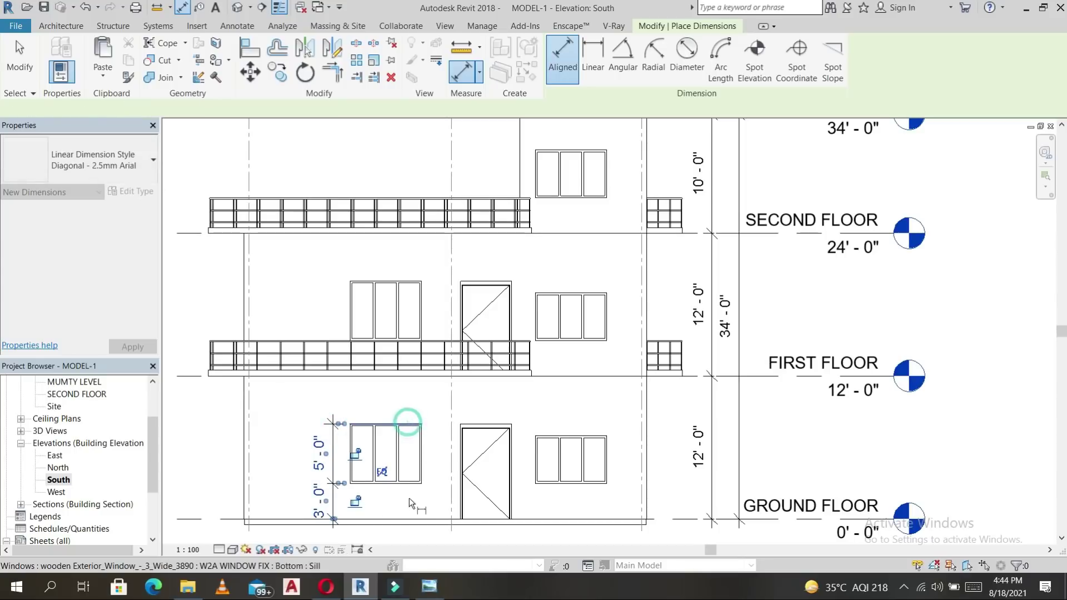
pyautogui.click(408, 519)
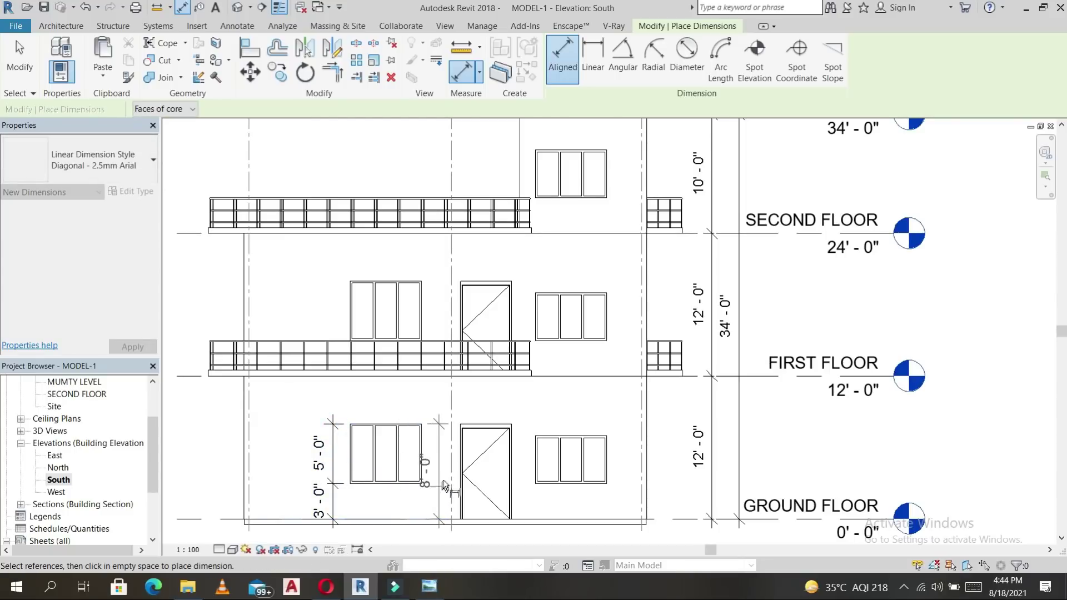
pyautogui.click(443, 478)
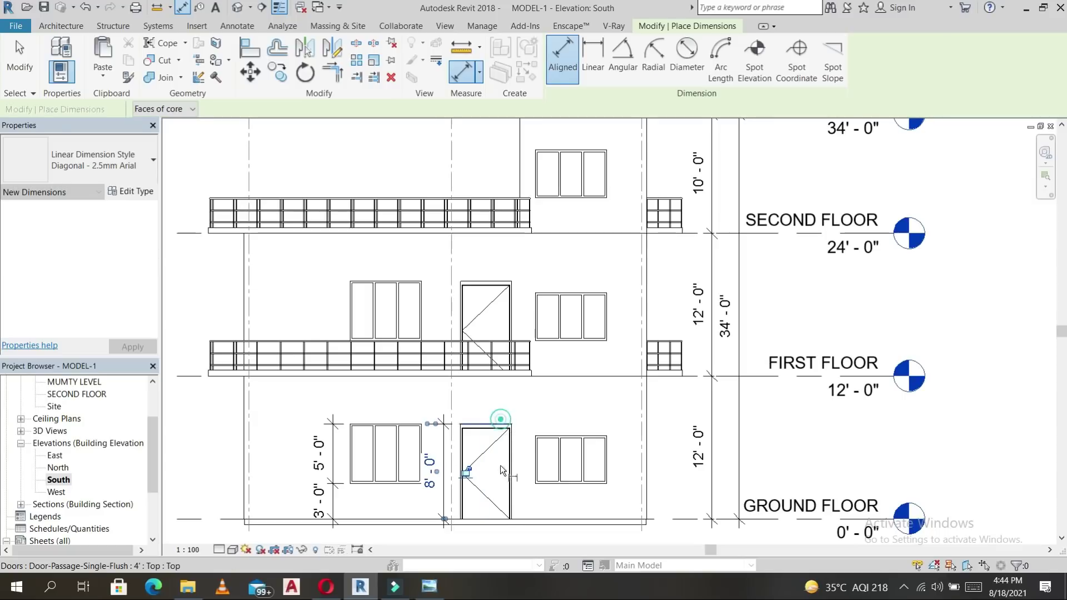
pyautogui.click(498, 521)
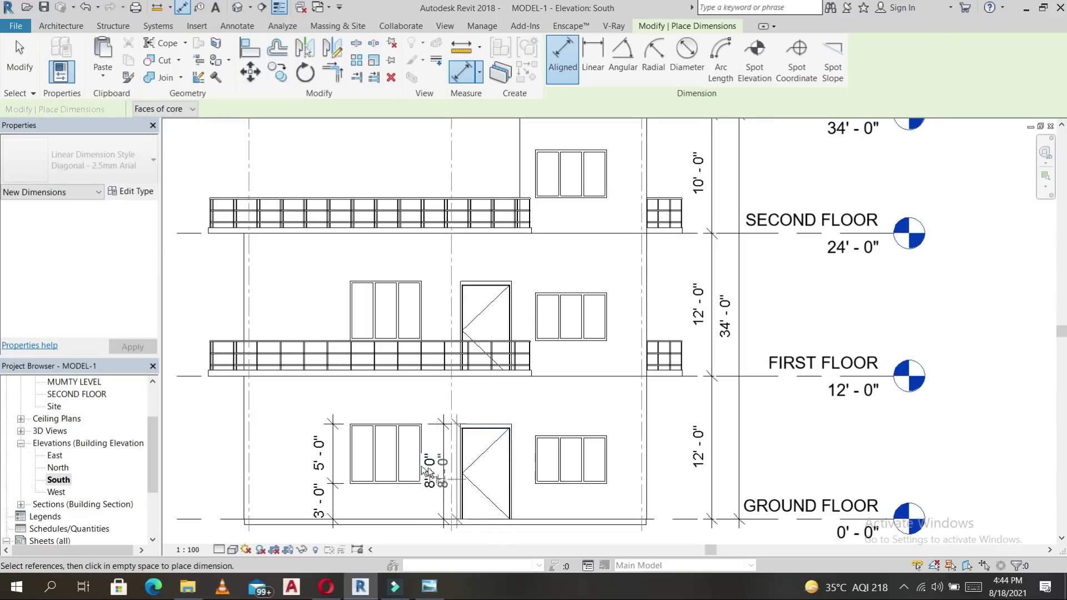
pyautogui.click(576, 508)
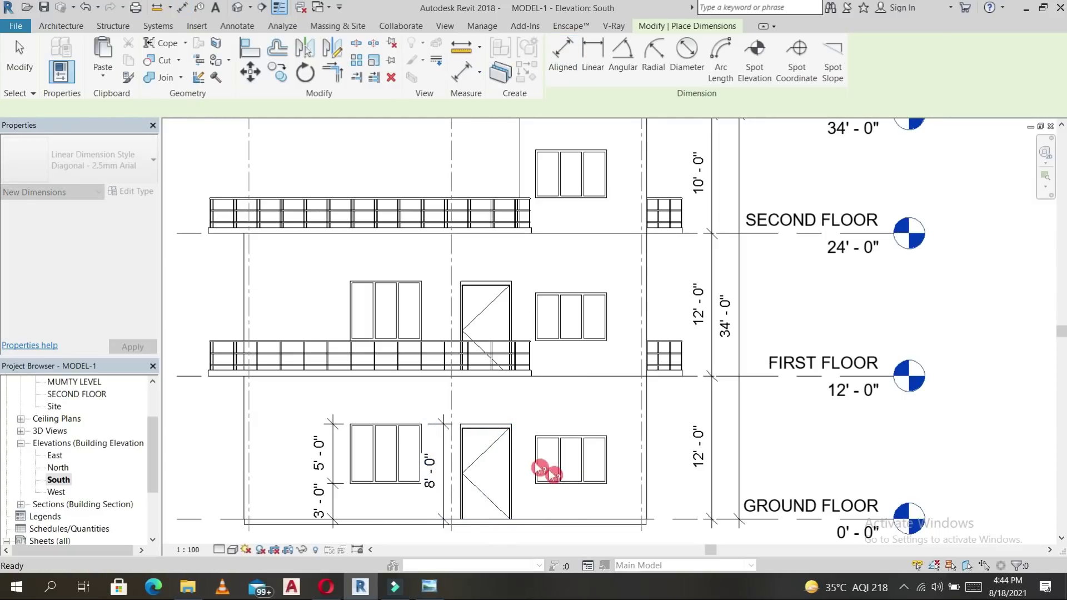
# Dimension the right window with a 3'-0" sill and 4'-0" height.
pyautogui.press('d')
pyautogui.press('i')
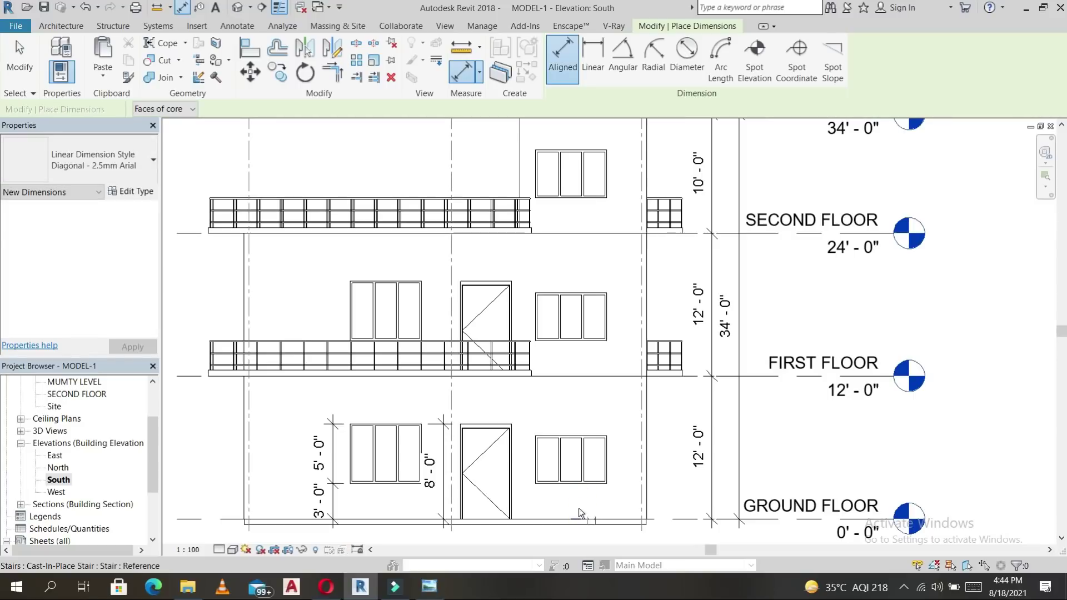
pyautogui.click(593, 493)
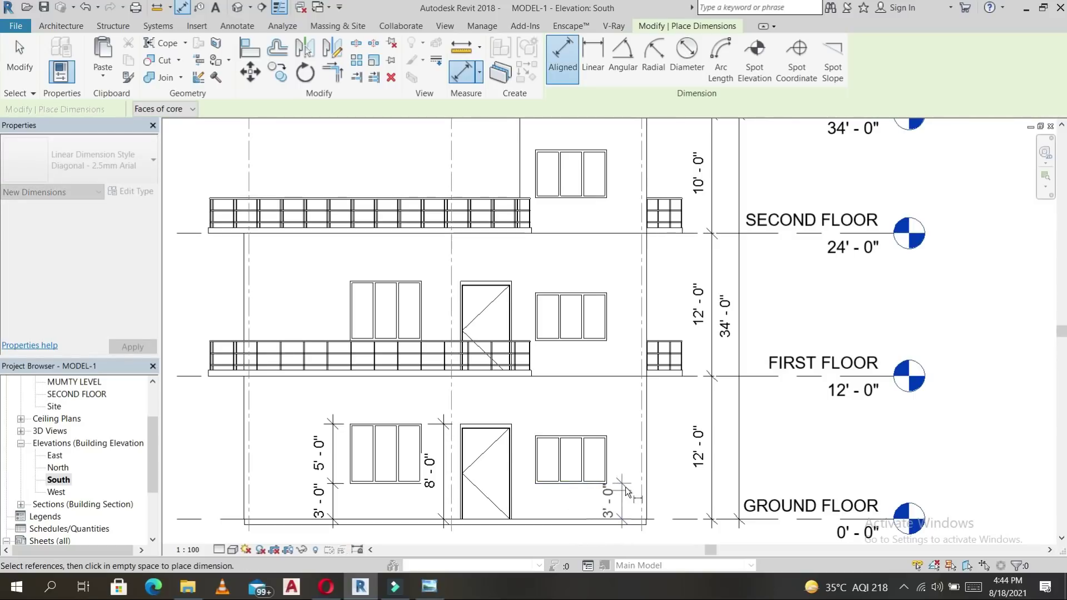
pyautogui.click(607, 436)
pyautogui.click(635, 428)
pyautogui.press('Escape')
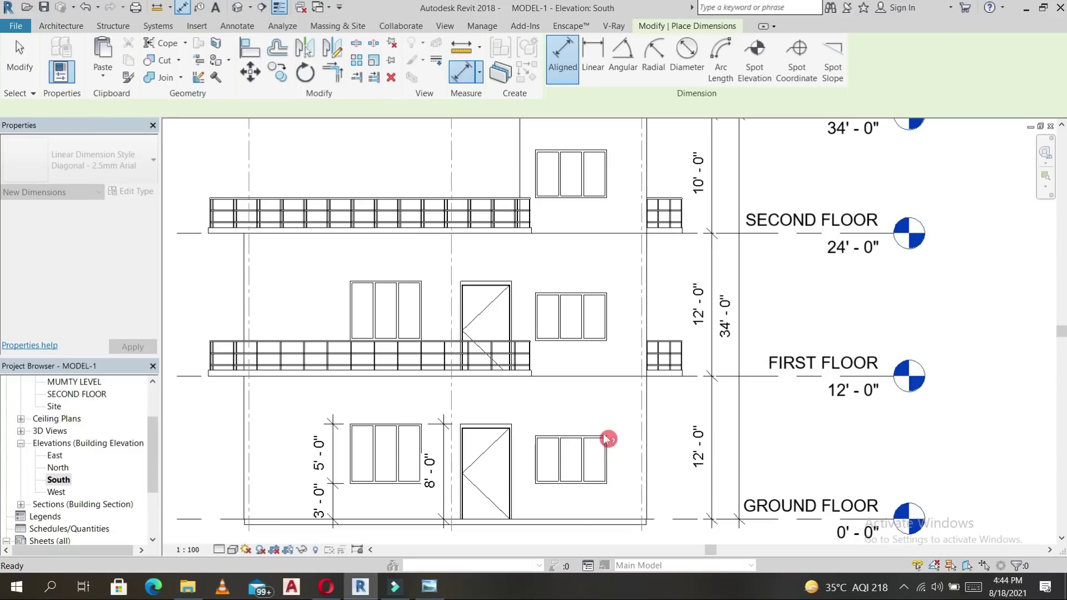
pyautogui.press('Escape')
pyautogui.click(592, 436)
pyautogui.click(592, 483)
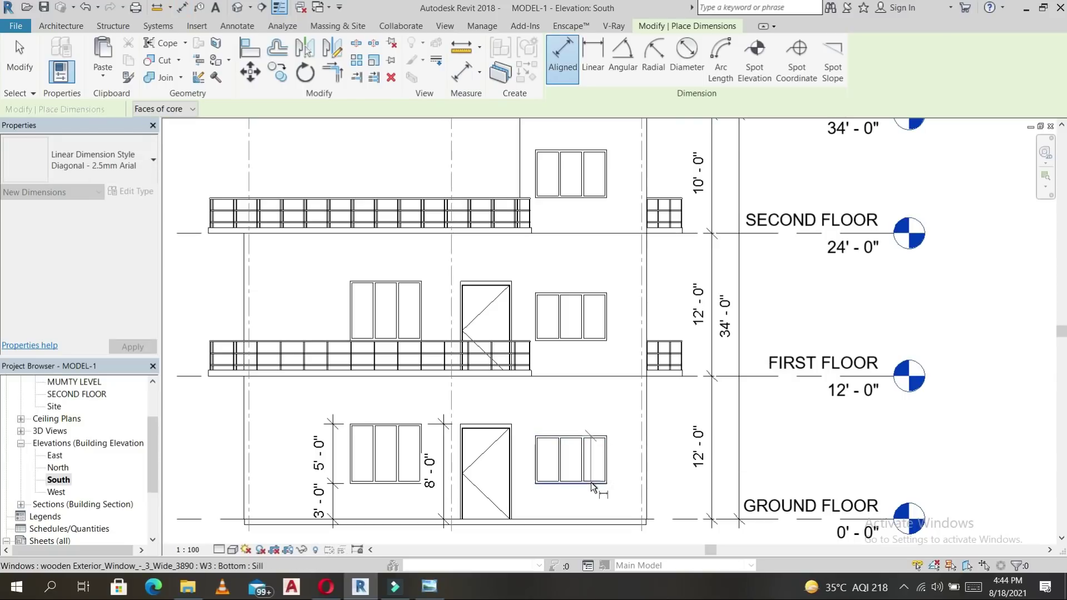
pyautogui.click(594, 518)
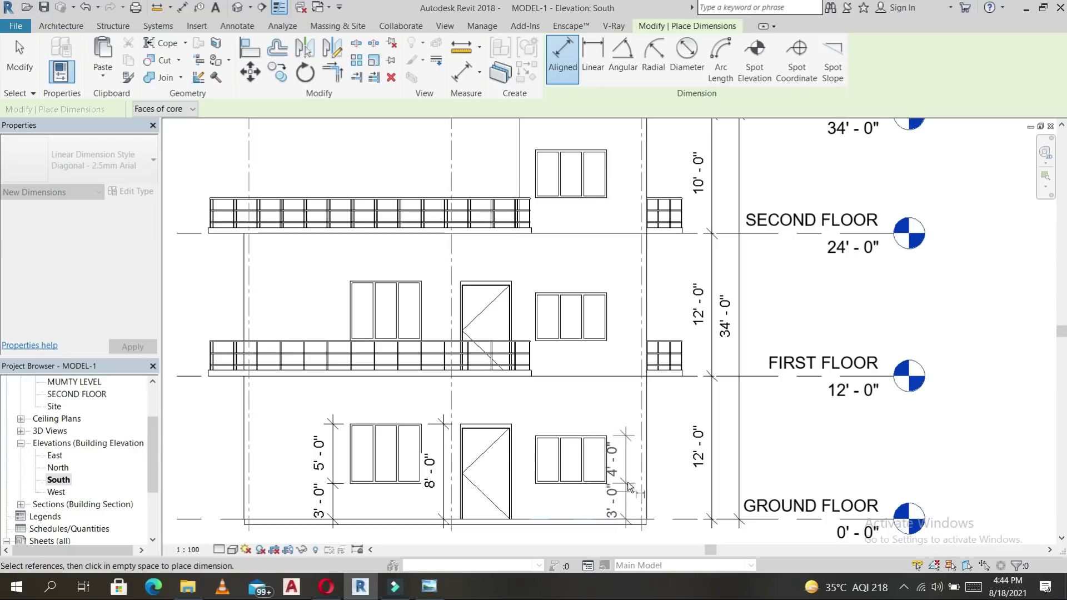
pyautogui.click(631, 457)
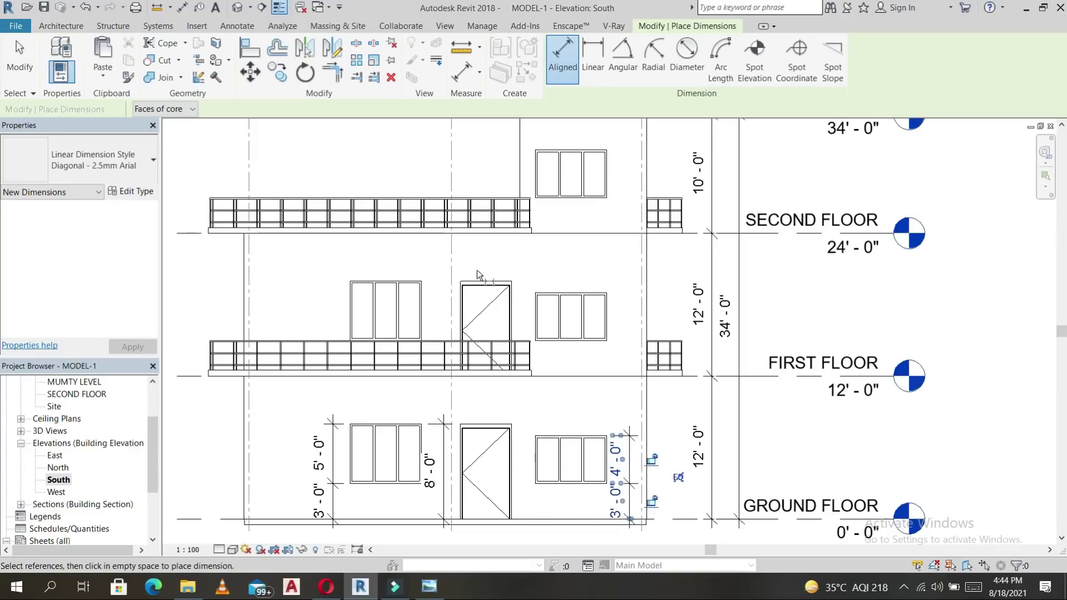
# Pan over the elevation to review the dimensions and end the dimension command.
pyautogui.moveTo(315, 290); pyautogui.dragTo(388, 331, button='middle')
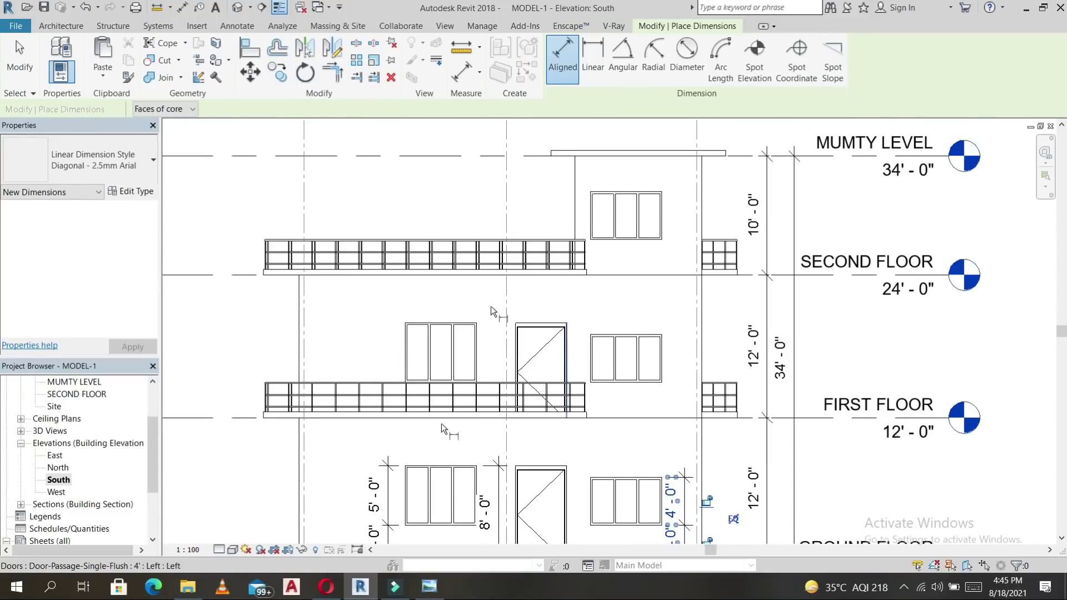
pyautogui.moveTo(641, 344); pyautogui.dragTo(616, 291, button='middle')
pyautogui.press('Escape')
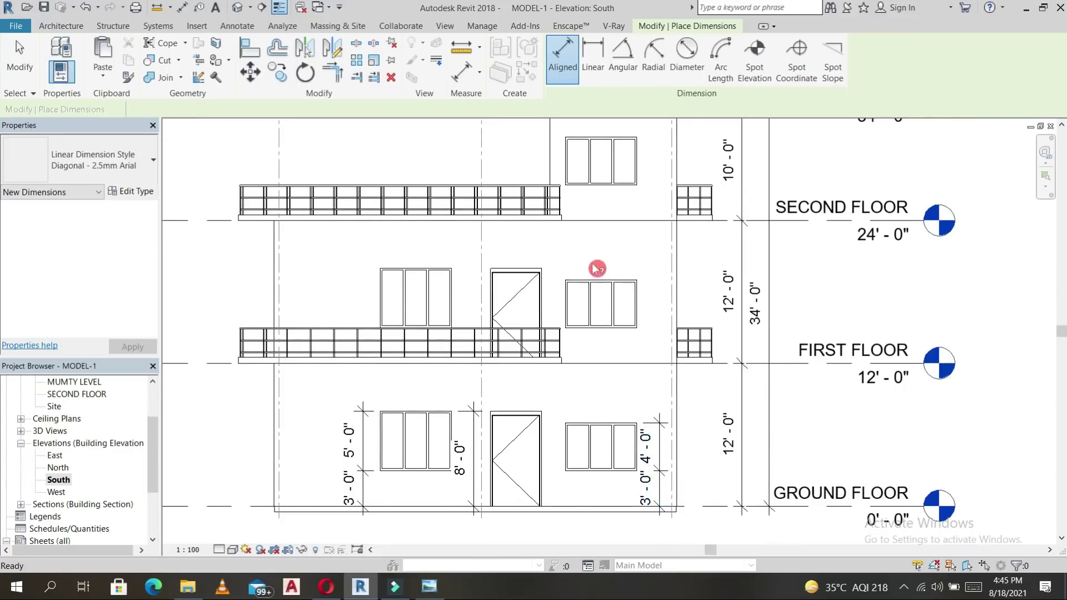
pyautogui.rightClick(596, 238)
pyautogui.click(612, 242)
# Cancel the active dimension command and dismiss the leftover pop-up list.
pyautogui.rightClick(615, 242)
pyautogui.click(626, 245)
pyautogui.rightClick(627, 246)
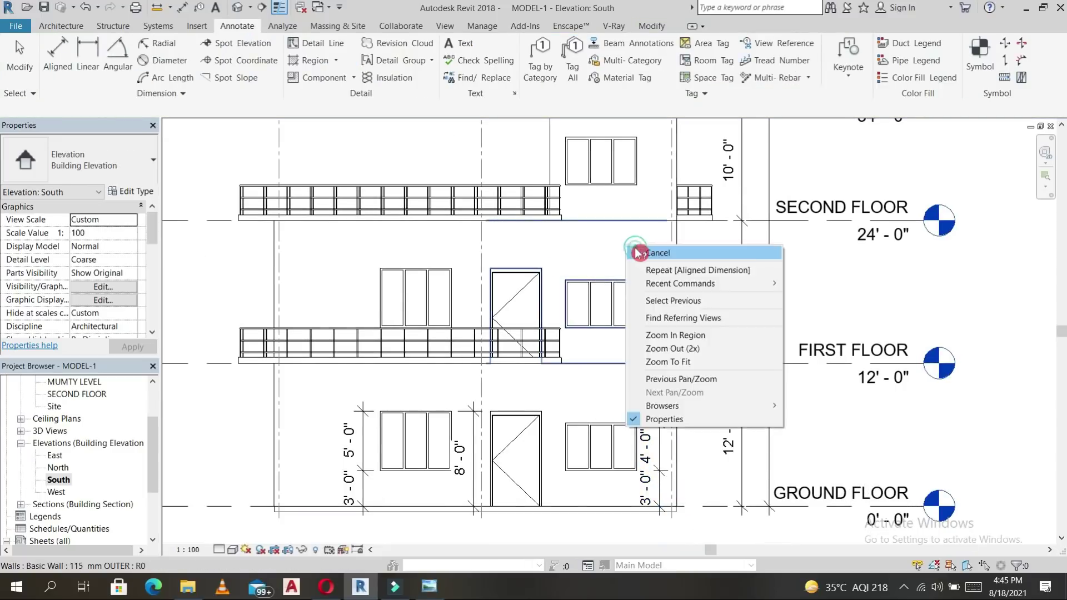
pyautogui.click(636, 249)
pyautogui.rightClick(638, 249)
pyautogui.click(654, 254)
pyautogui.click(576, 271)
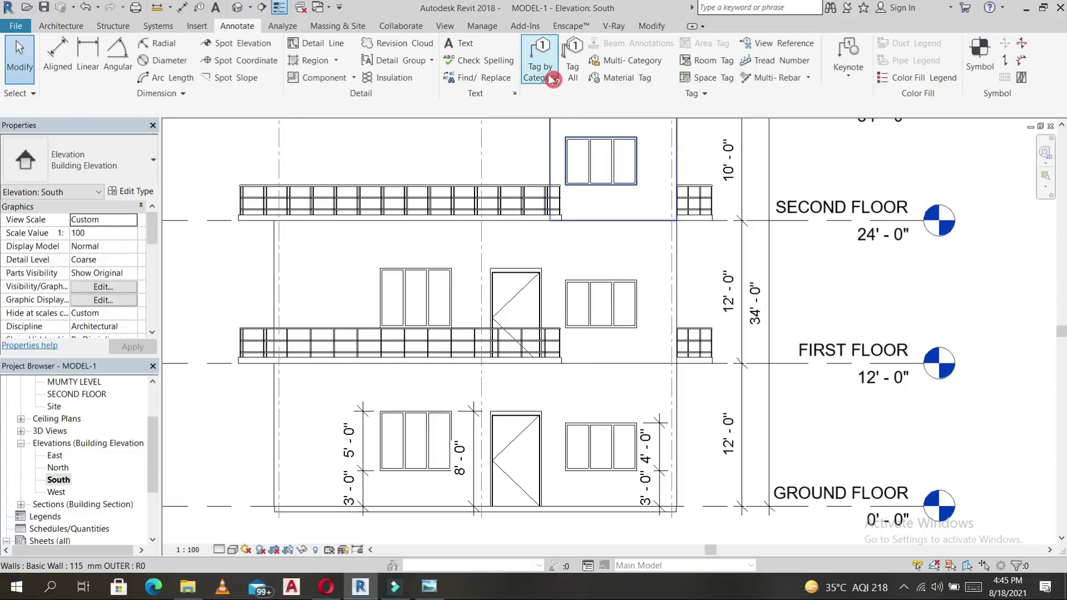
# Switch to the GROUND FLOOR plan view and pan it into position.
pyautogui.click(79, 28)
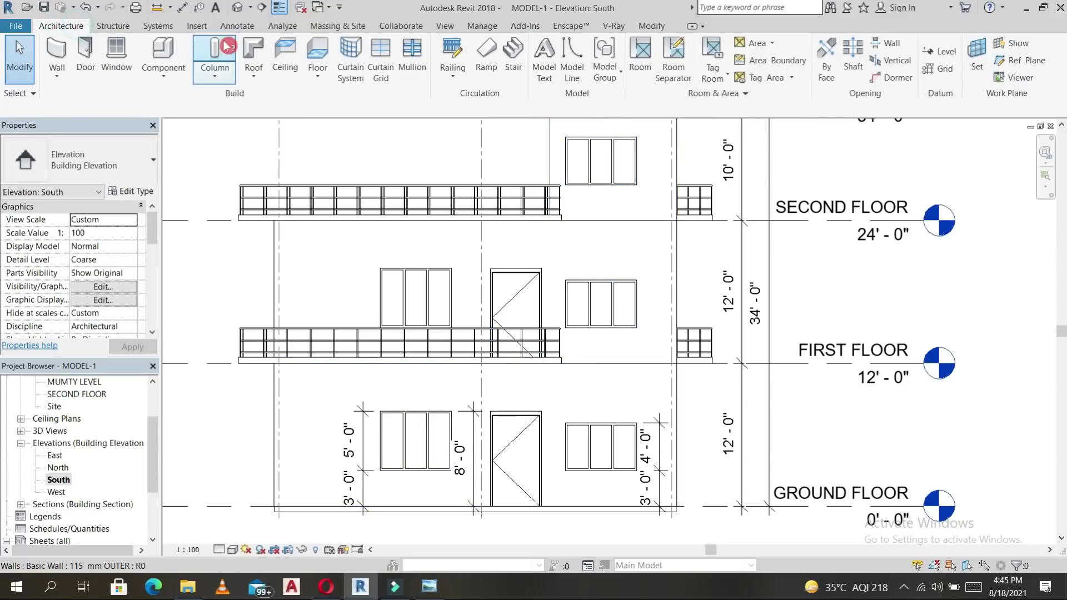
pyautogui.click(243, 27)
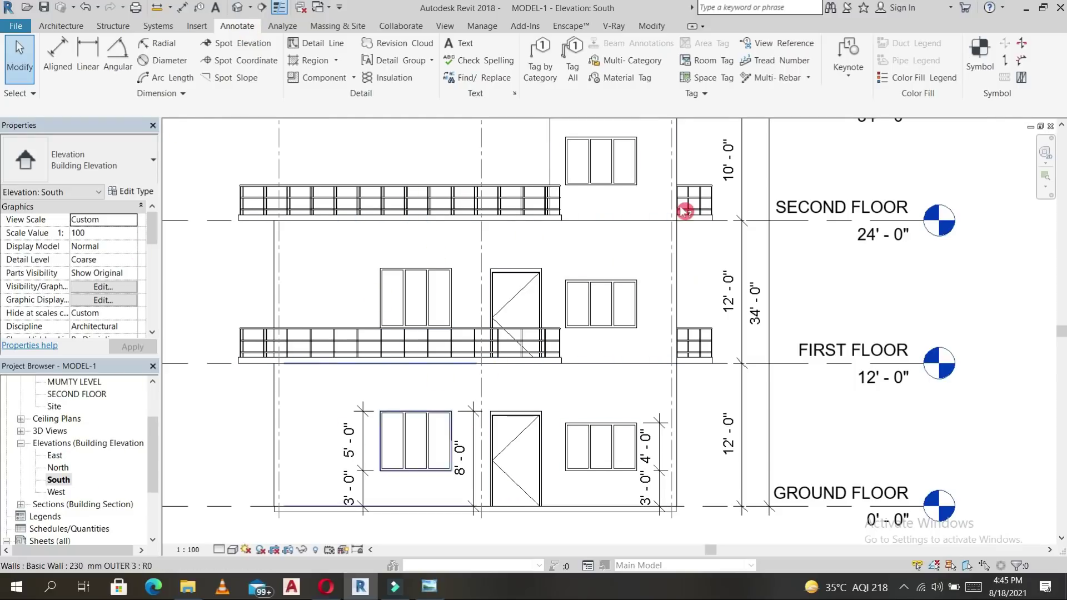
pyautogui.scroll(2, 66, 413)
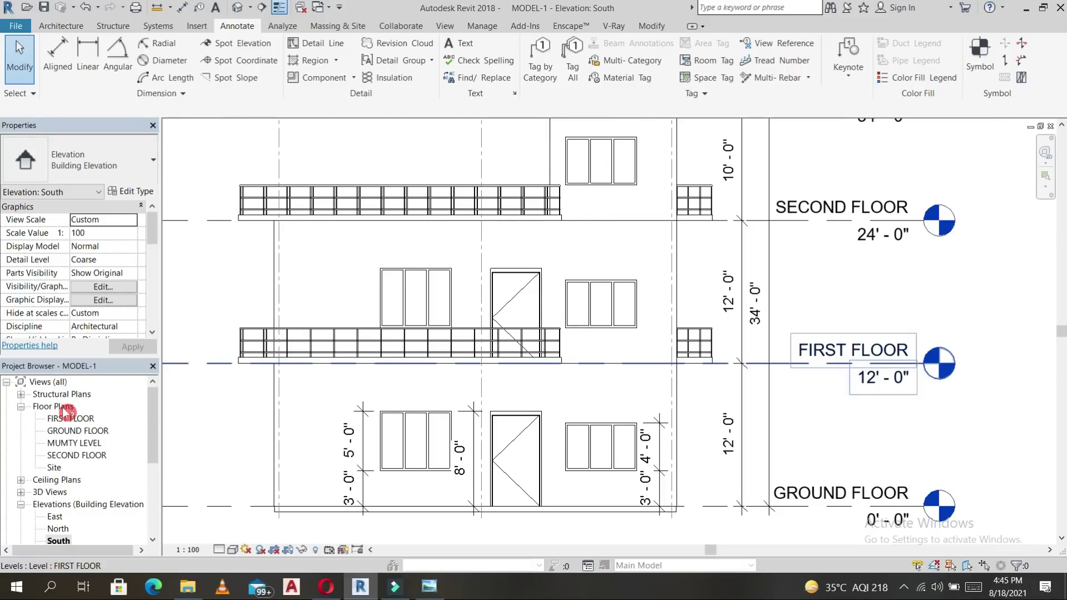
pyautogui.doubleClick(78, 431)
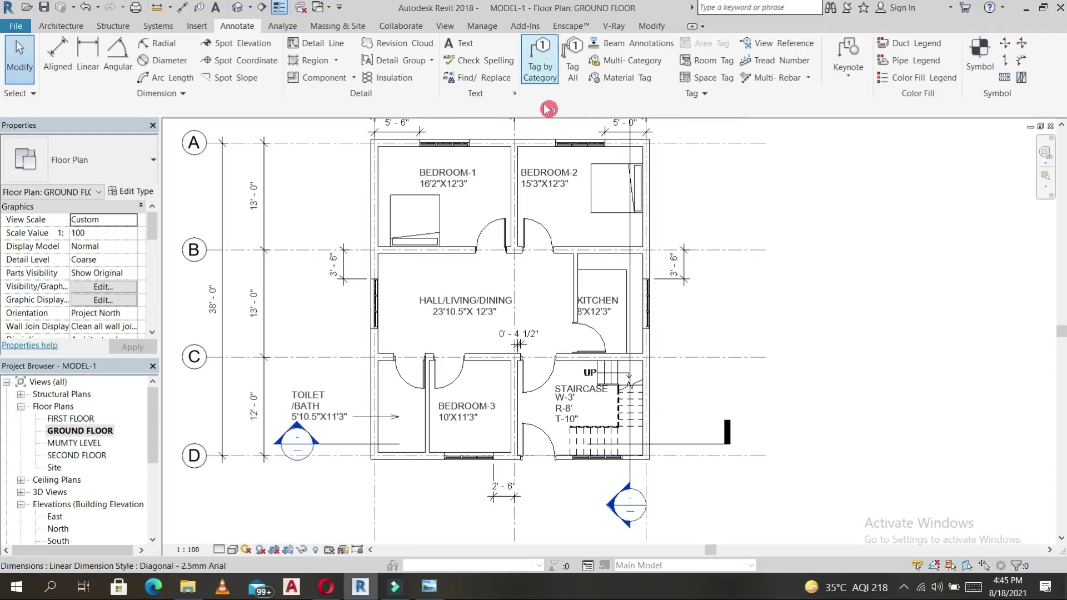
pyautogui.moveTo(832, 230); pyautogui.dragTo(841, 250, button='middle')
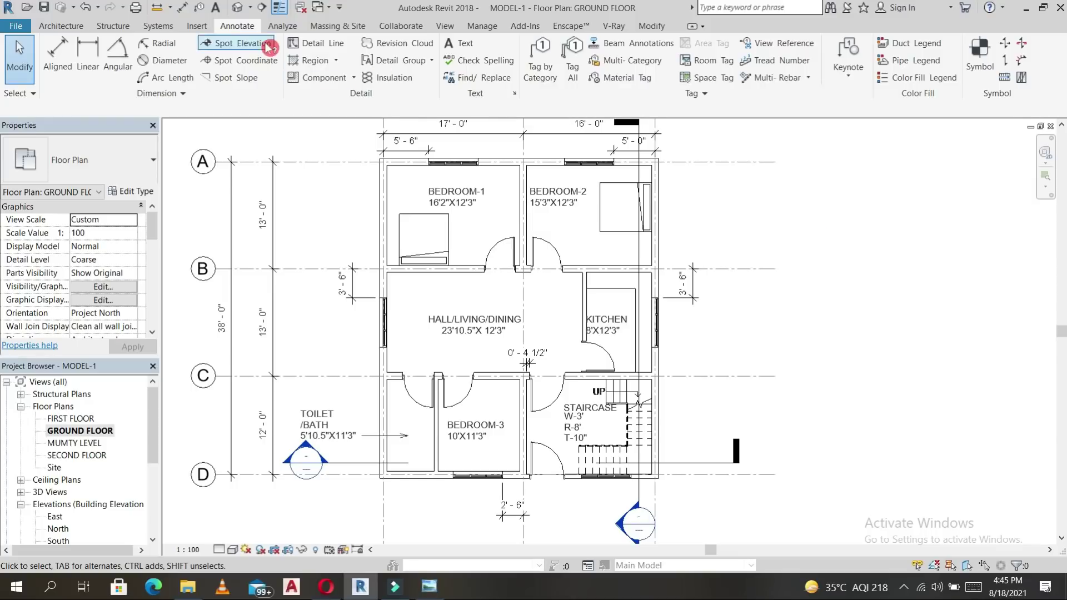
# Tag the Bedroom-2 and Bedroom-1 windows by category without leaders, giving W2A tags.
pyautogui.click(539, 70)
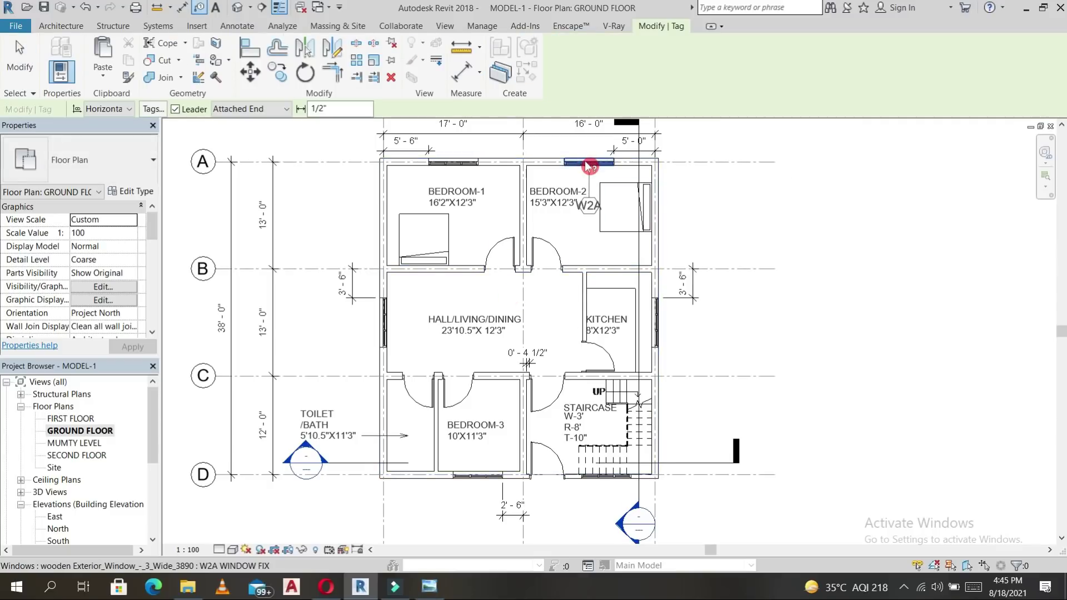
pyautogui.moveTo(589, 166); pyautogui.dragTo(609, 233, button='middle')
pyautogui.scroll(3, 610, 234)
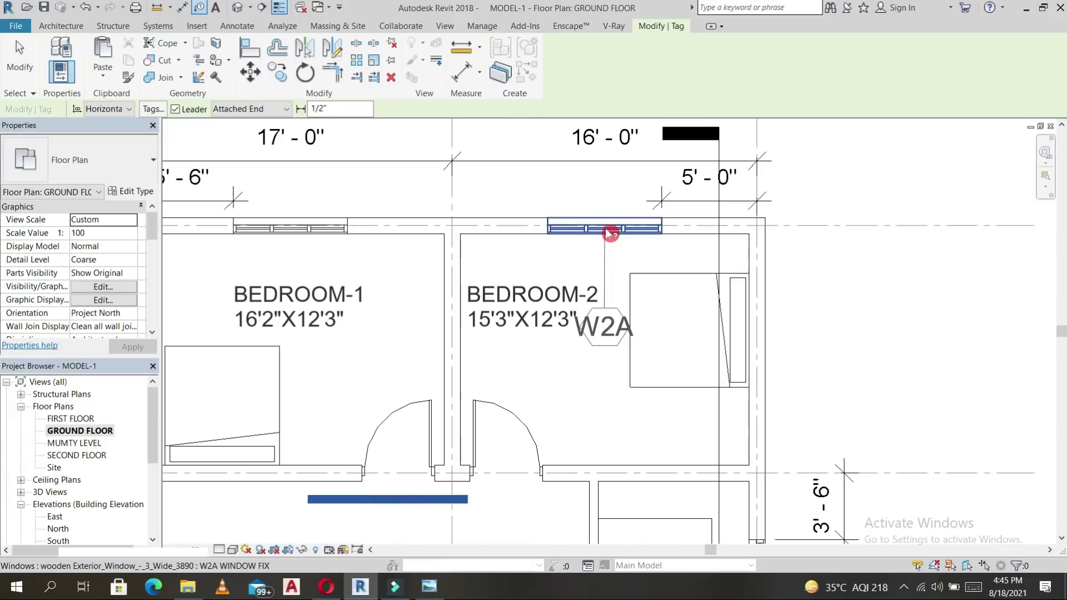
pyautogui.click(187, 111)
pyautogui.click(612, 236)
pyautogui.click(300, 235)
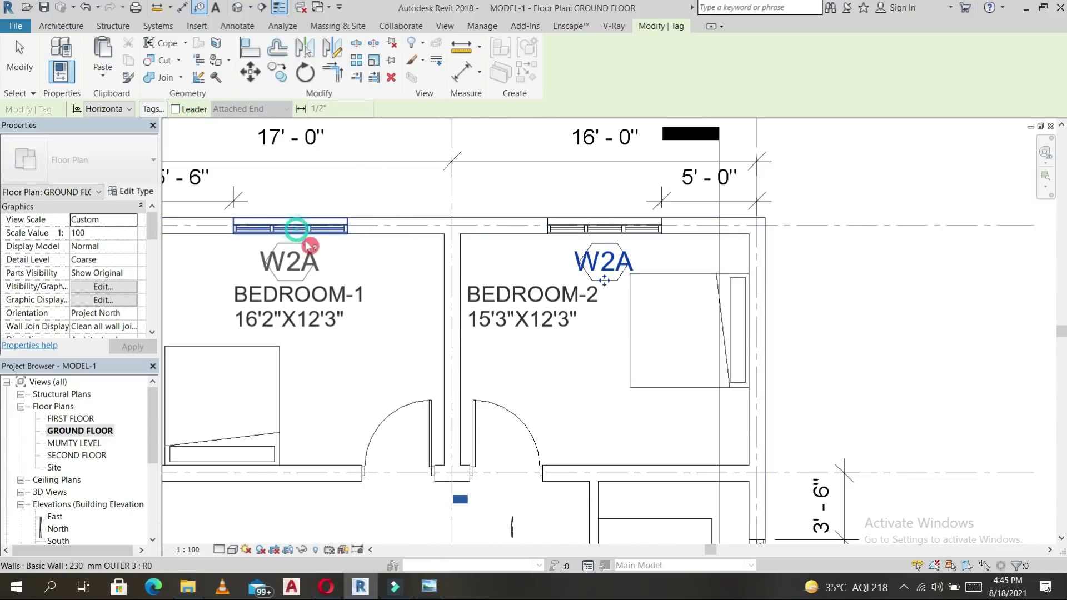
# Tag the staircase's bottom window (tag 19), then end tagging and select that window.
pyautogui.scroll(-2, 477, 262)
pyautogui.moveTo(623, 245); pyautogui.dragTo(701, 135, button='middle')
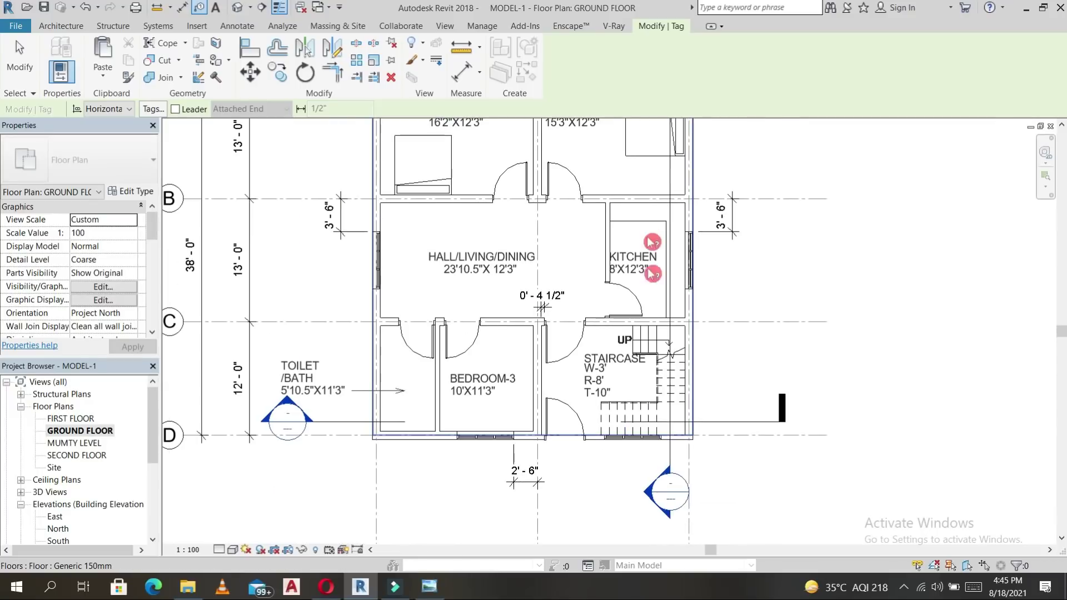
pyautogui.moveTo(782, 447); pyautogui.dragTo(788, 455, button='middle')
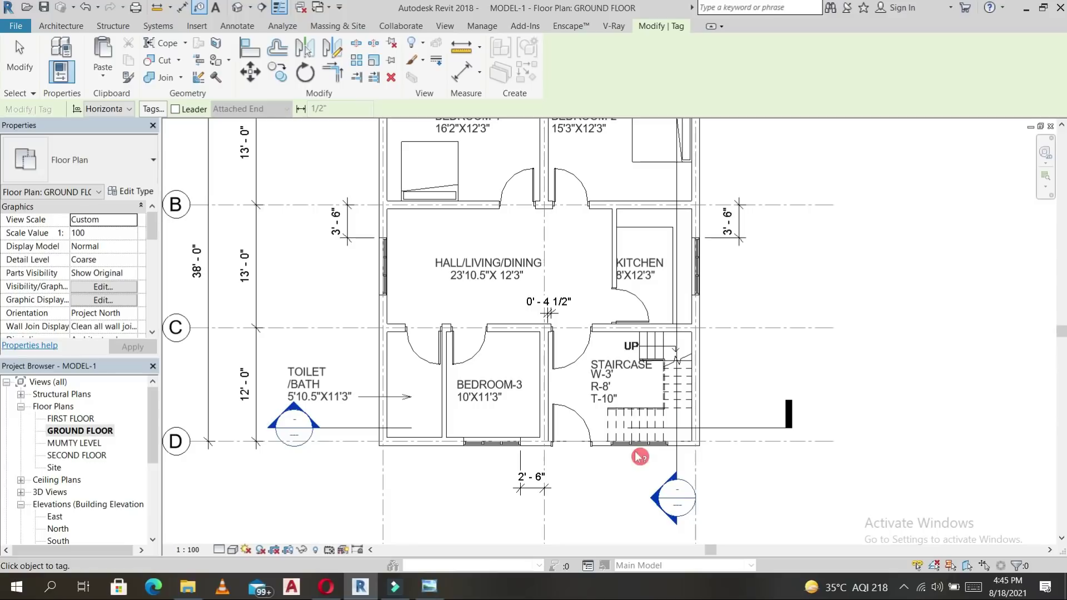
pyautogui.click(640, 455)
pyautogui.scroll(2, 649, 472)
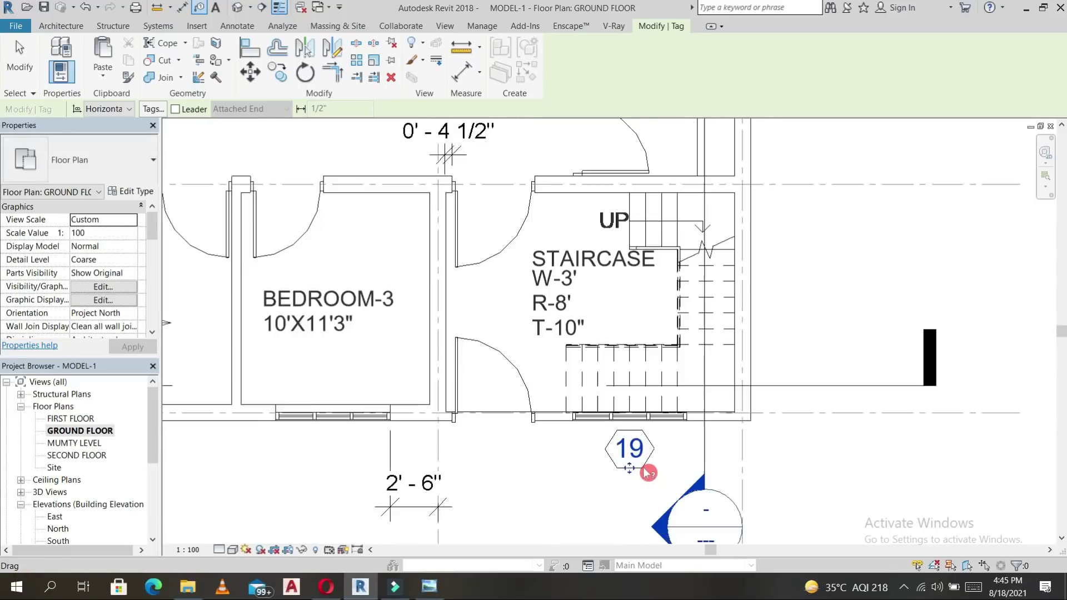
pyautogui.scroll(3, 648, 473)
pyautogui.press('Escape')
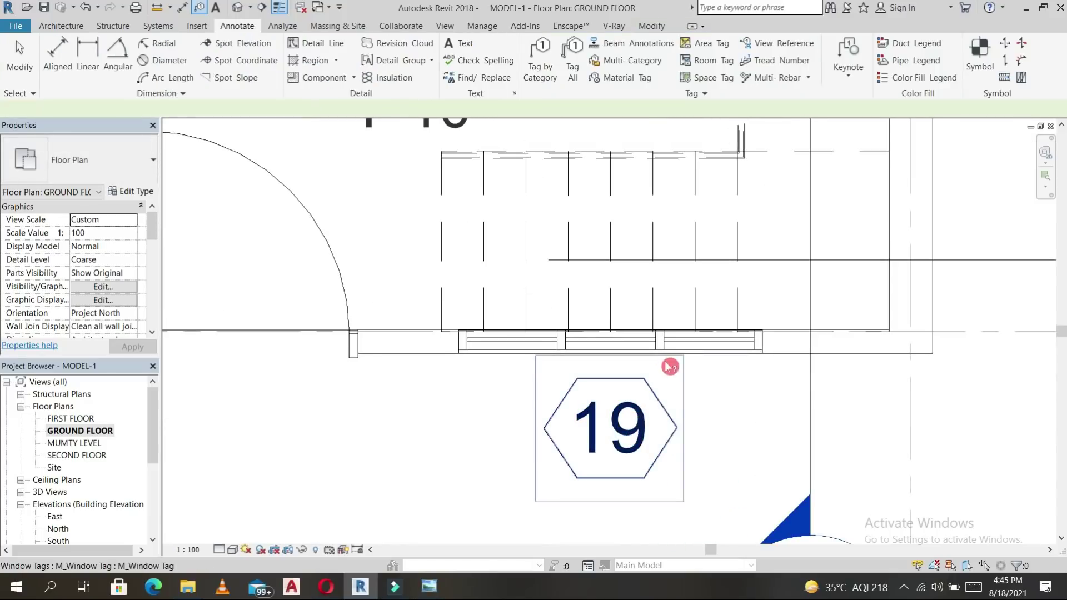
pyautogui.click(668, 340)
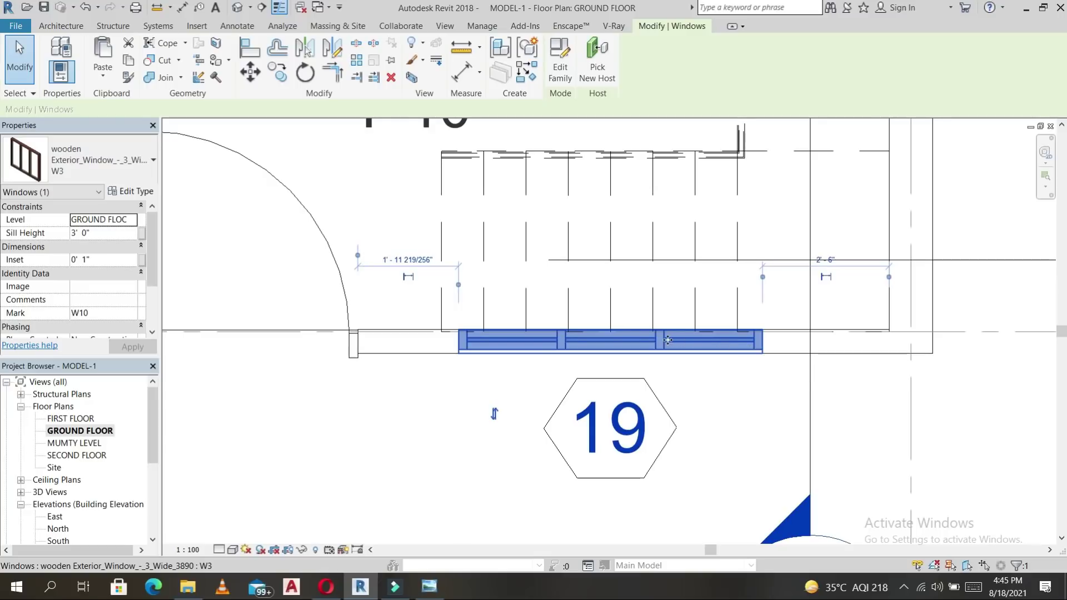
# Set the selected window's Mark to W3 and dismiss the resulting warning.
pyautogui.click(103, 313)
pyautogui.write('W3')
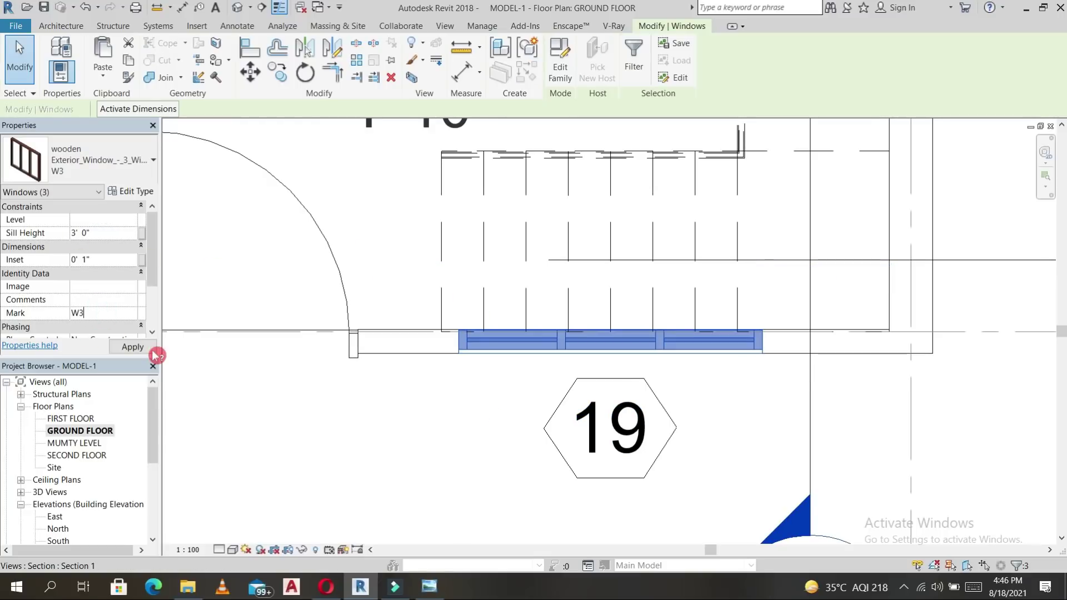
pyautogui.click(145, 350)
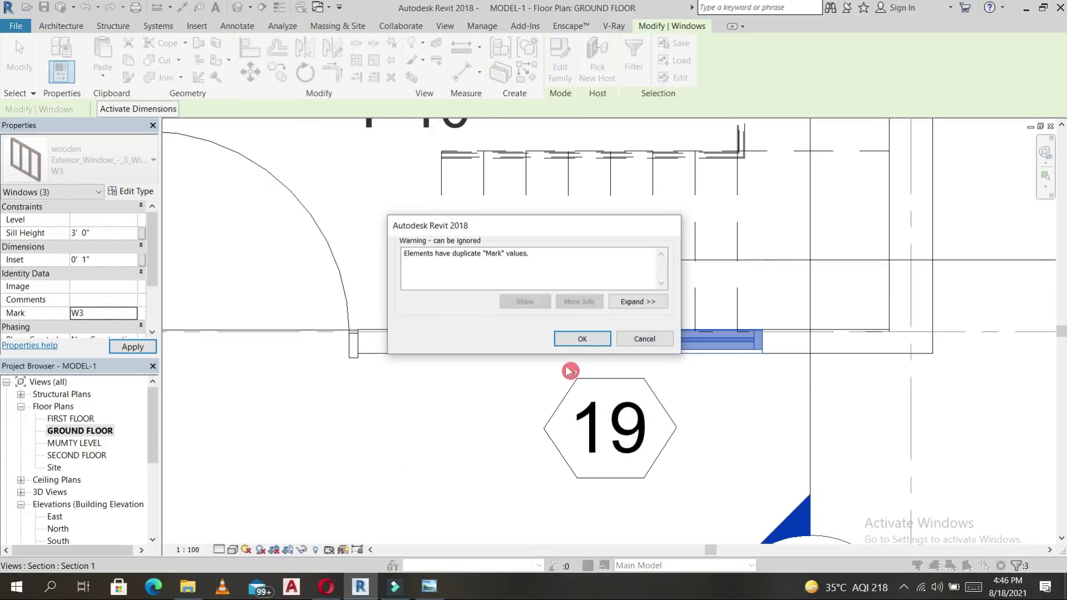
pyautogui.click(582, 340)
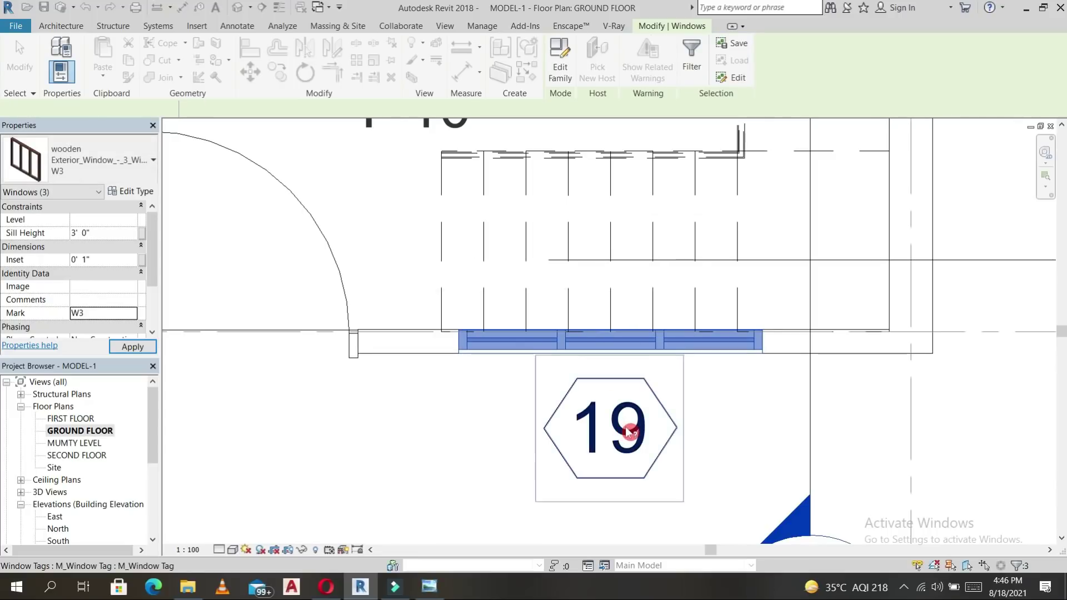
# Change the staircase window tag label from 19 to W3, accepting the shared type change.
pyautogui.click(617, 433)
pyautogui.click(614, 431)
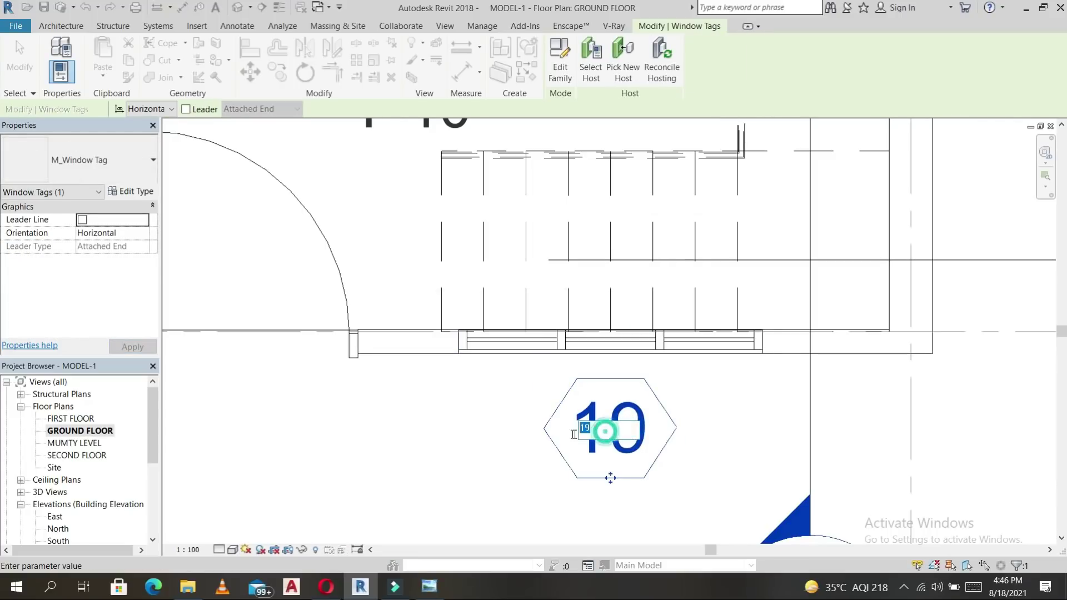
pyautogui.write('W3')
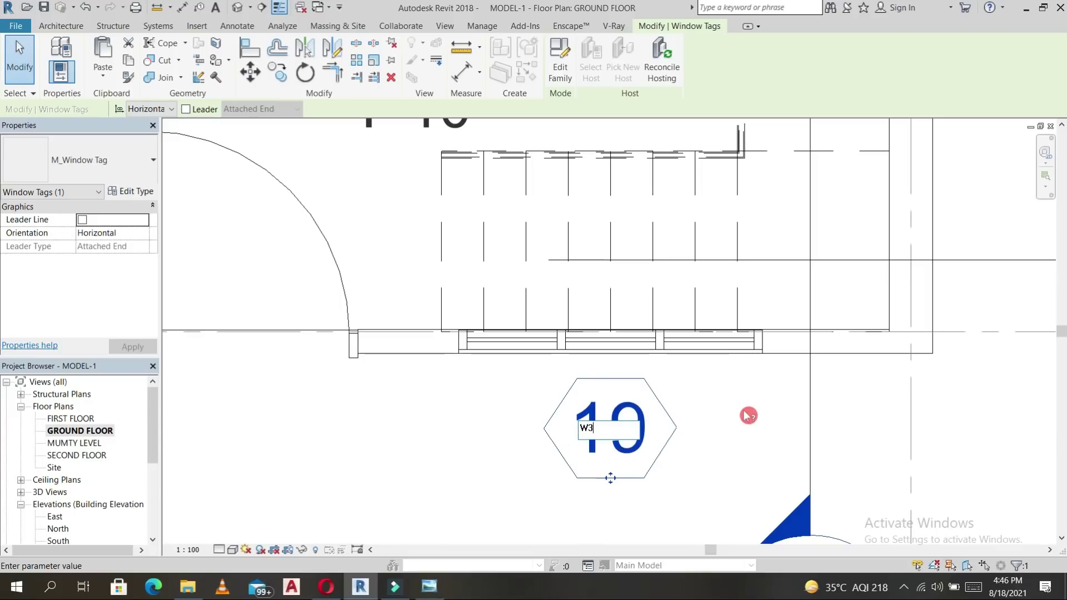
pyautogui.click(724, 419)
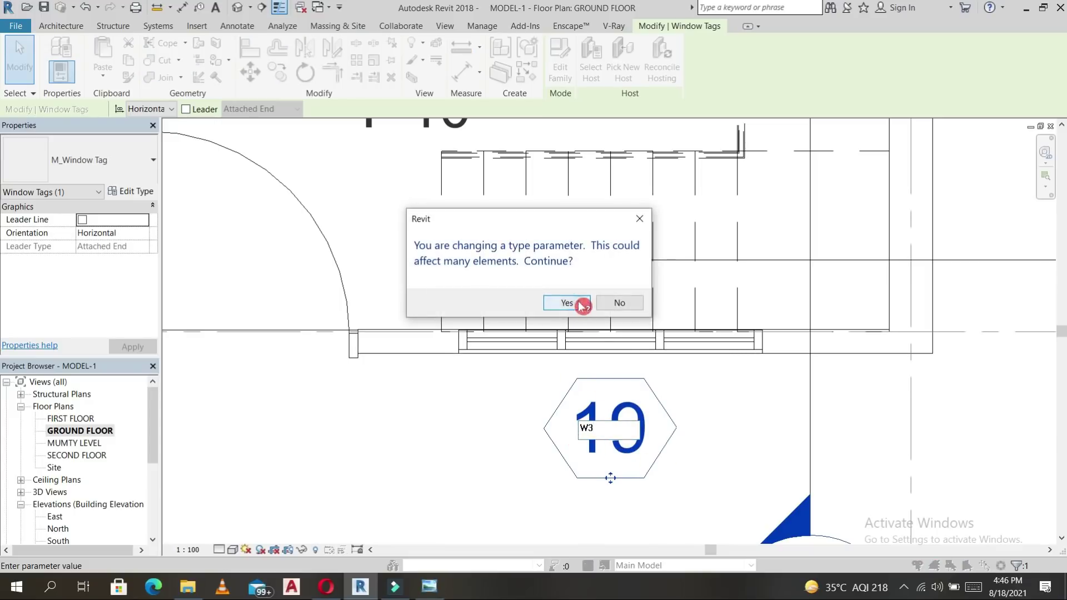
pyautogui.click(581, 305)
pyautogui.scroll(-6, 675, 428)
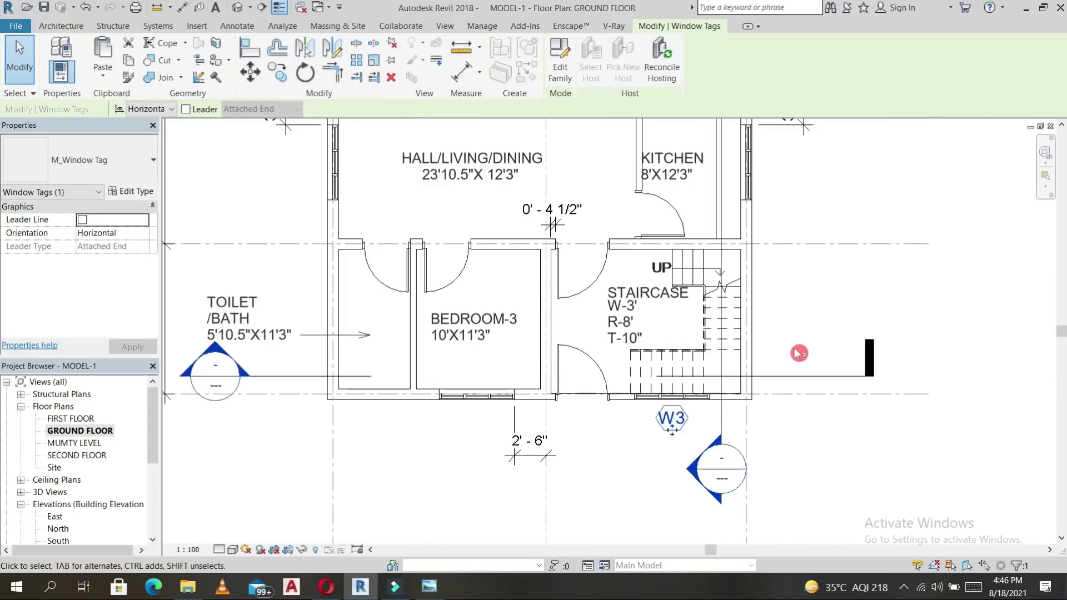
pyautogui.moveTo(803, 310); pyautogui.dragTo(783, 457, button='middle')
# Move both bedroom W2A tags up above their windows.
pyautogui.click(682, 220)
pyautogui.scroll(5, 682, 219)
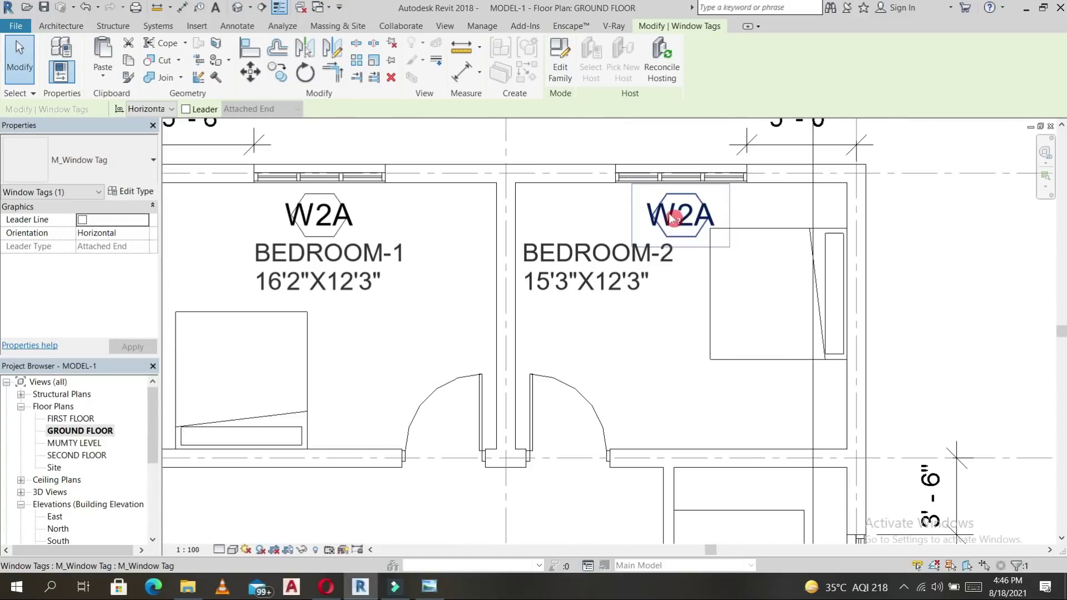
pyautogui.keyDown('ctrl'); pyautogui.click(333, 232); pyautogui.keyUp('ctrl')
pyautogui.moveTo(333, 232); pyautogui.dragTo(339, 142)
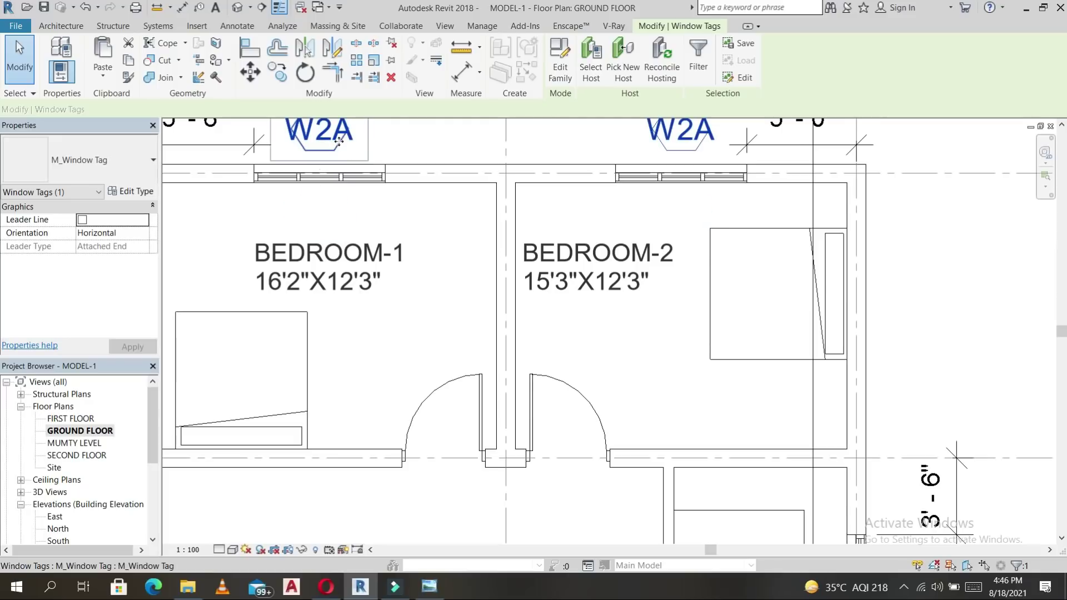
pyautogui.press('Escape')
pyautogui.moveTo(340, 141); pyautogui.dragTo(371, 256, button='middle')
# Relabel the bedroom window tags from W2A to W1, accepting the shared type change.
pyautogui.click(350, 241)
pyautogui.click(349, 244)
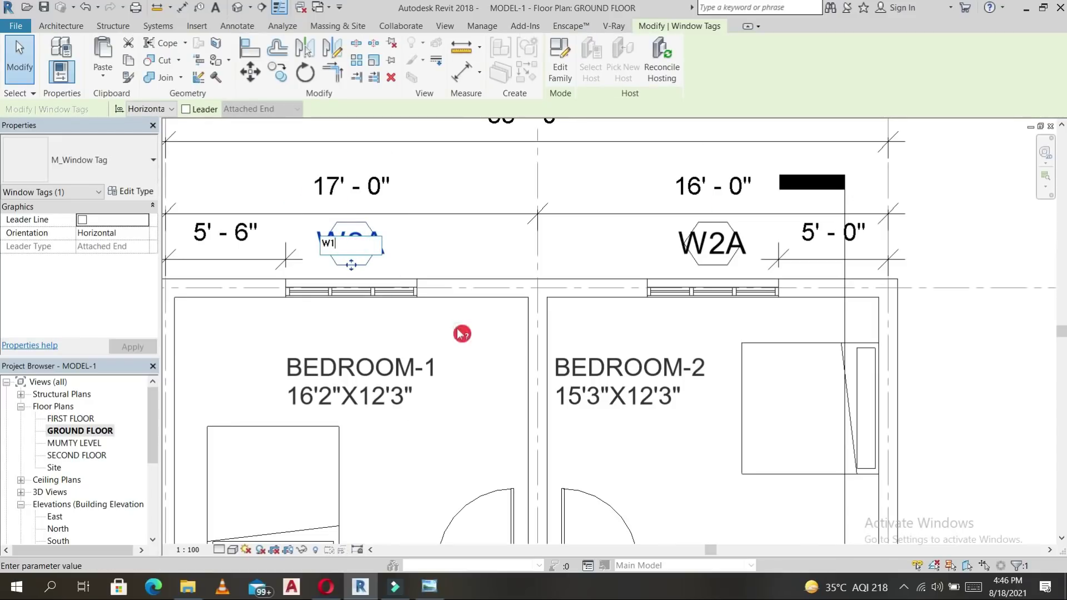
pyautogui.click(522, 361)
pyautogui.click(567, 307)
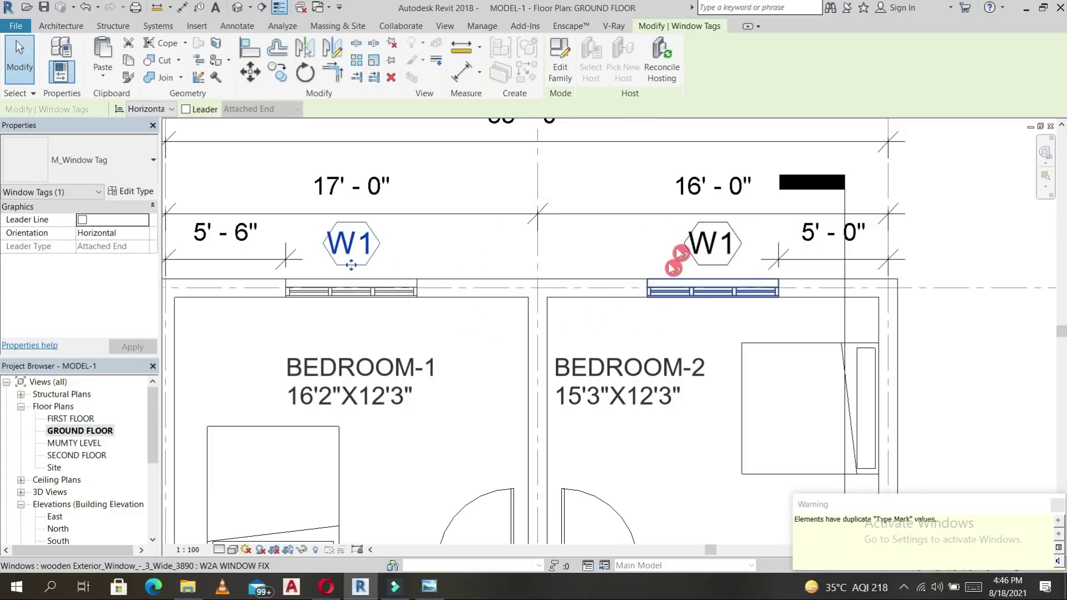
pyautogui.scroll(-3, 603, 287)
pyautogui.moveTo(667, 328); pyautogui.dragTo(646, 241, button='middle')
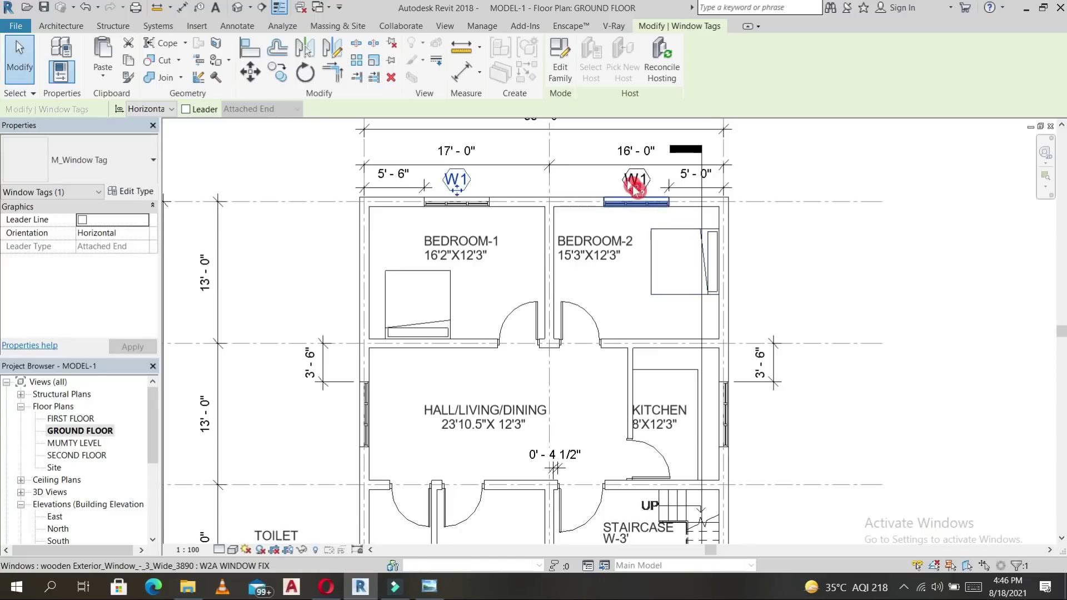
pyautogui.moveTo(851, 322); pyautogui.dragTo(818, 281, button='middle')
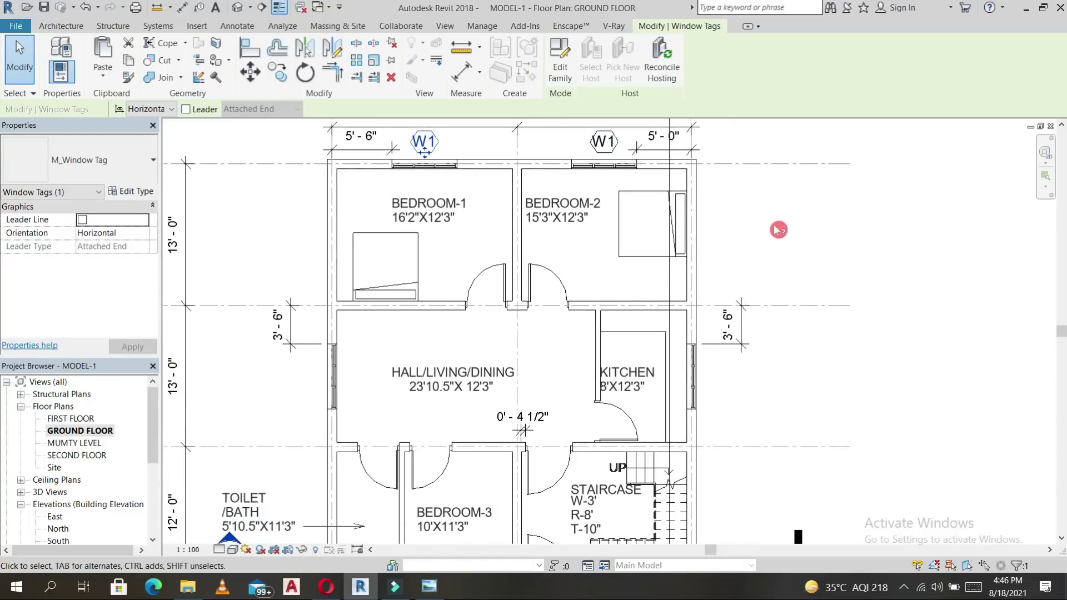
pyautogui.click(670, 279)
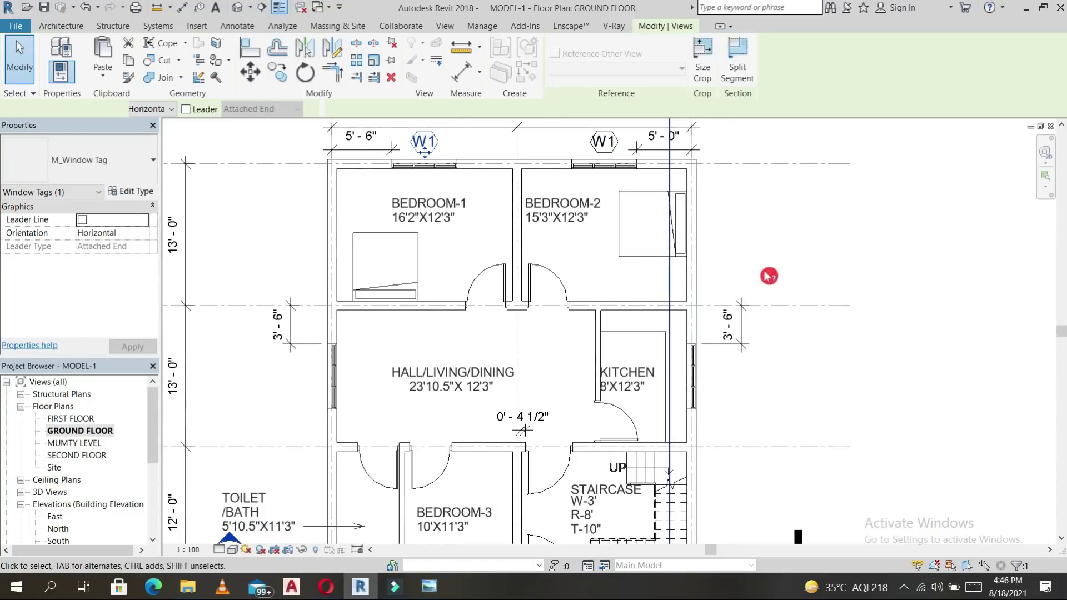
pyautogui.scroll(-3, 767, 272)
pyautogui.click(824, 267)
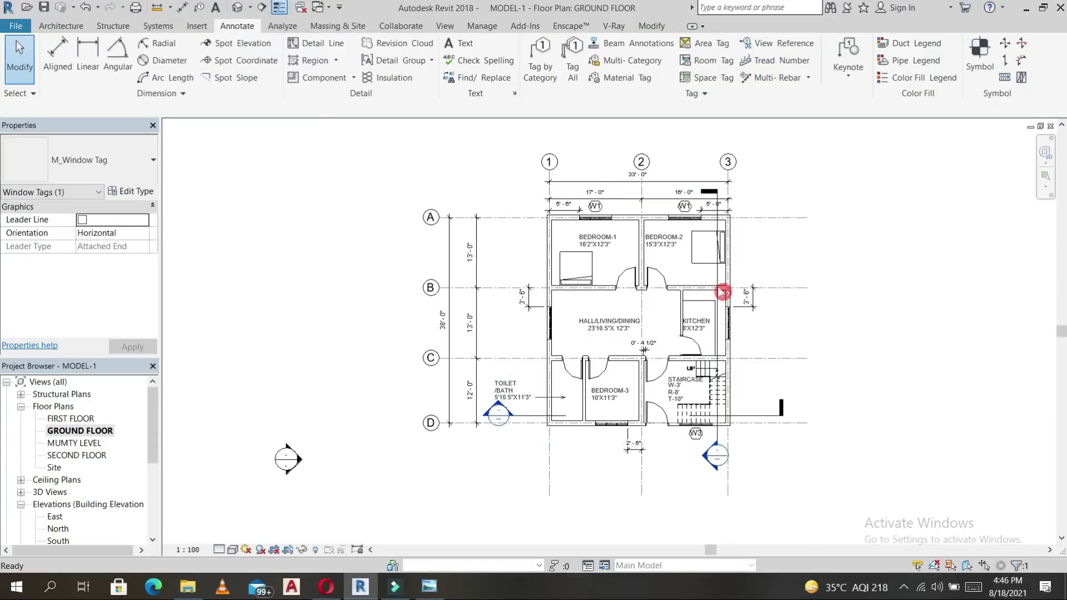
# Tag the hall's left window W1 with TG and move the tag outside the wall.
pyautogui.scroll(3, 769, 420)
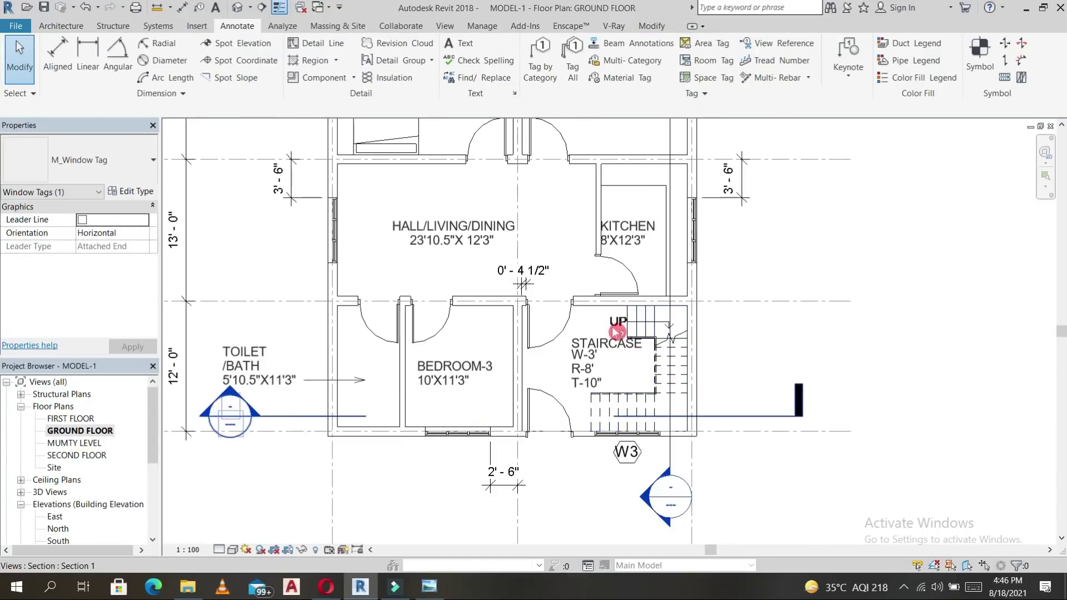
pyautogui.moveTo(732, 301); pyautogui.dragTo(727, 305, button='middle')
pyautogui.scroll(-1, 729, 287)
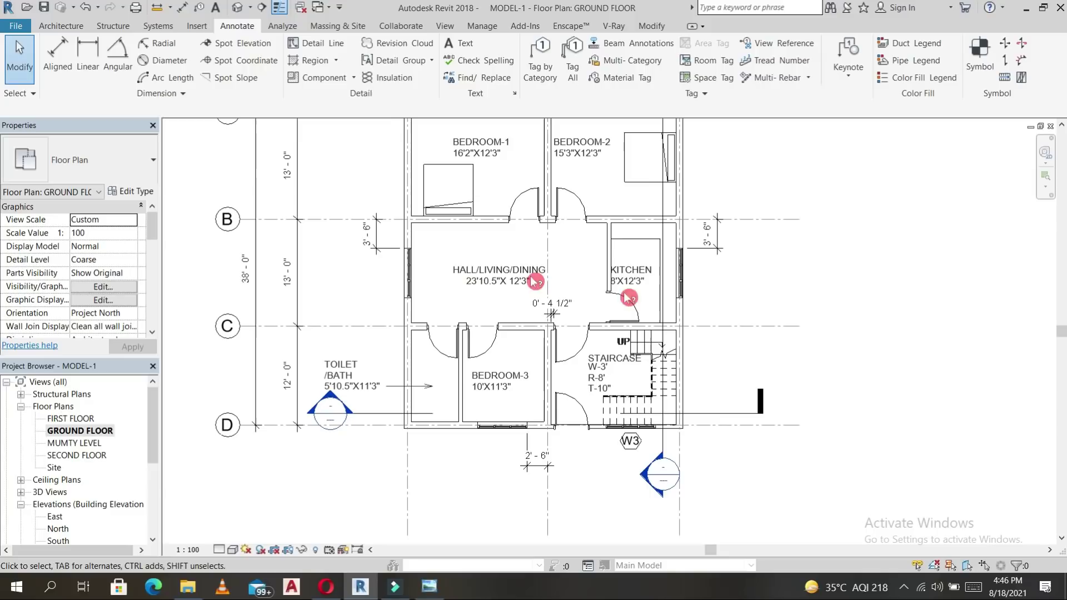
pyautogui.moveTo(471, 260); pyautogui.dragTo(470, 338, button='middle')
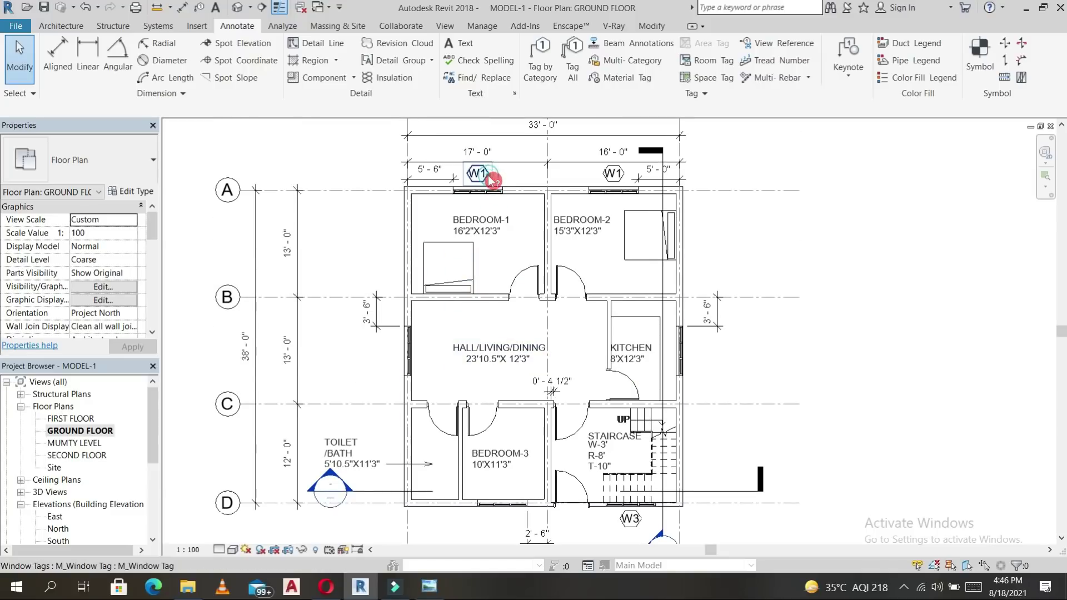
pyautogui.press('t')
pyautogui.press('g')
pyautogui.click(408, 349)
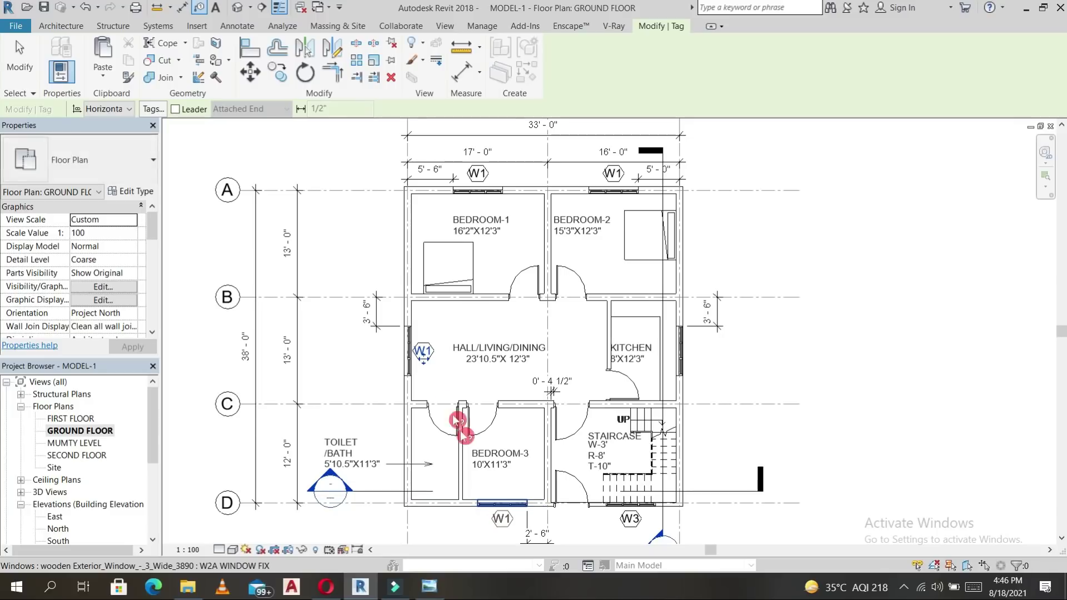
pyautogui.scroll(2, 435, 365)
pyautogui.press('Escape')
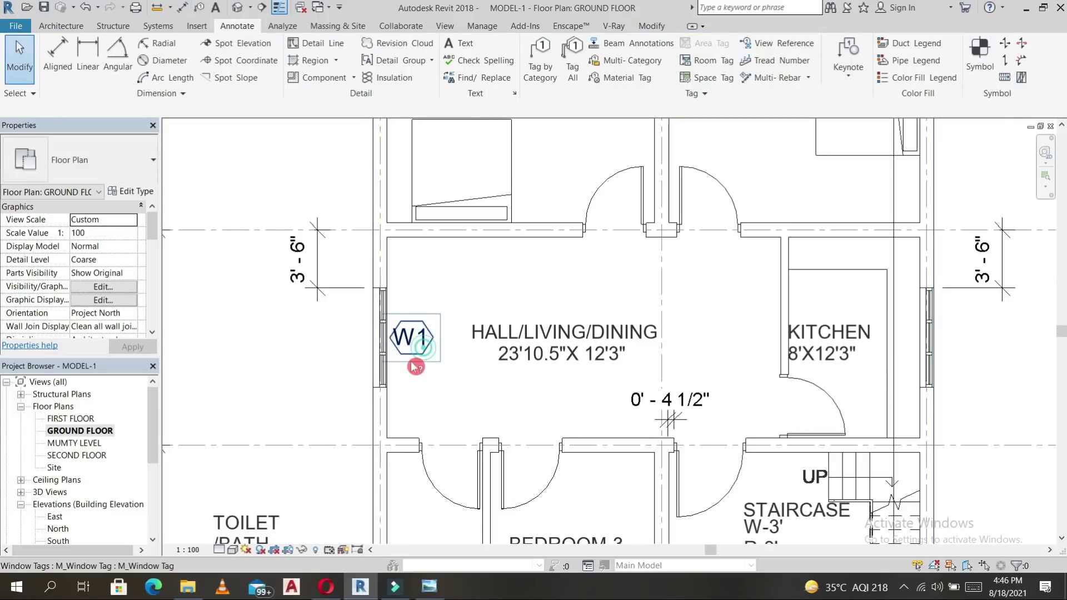
pyautogui.click(413, 351)
pyautogui.moveTo(413, 356); pyautogui.dragTo(352, 371)
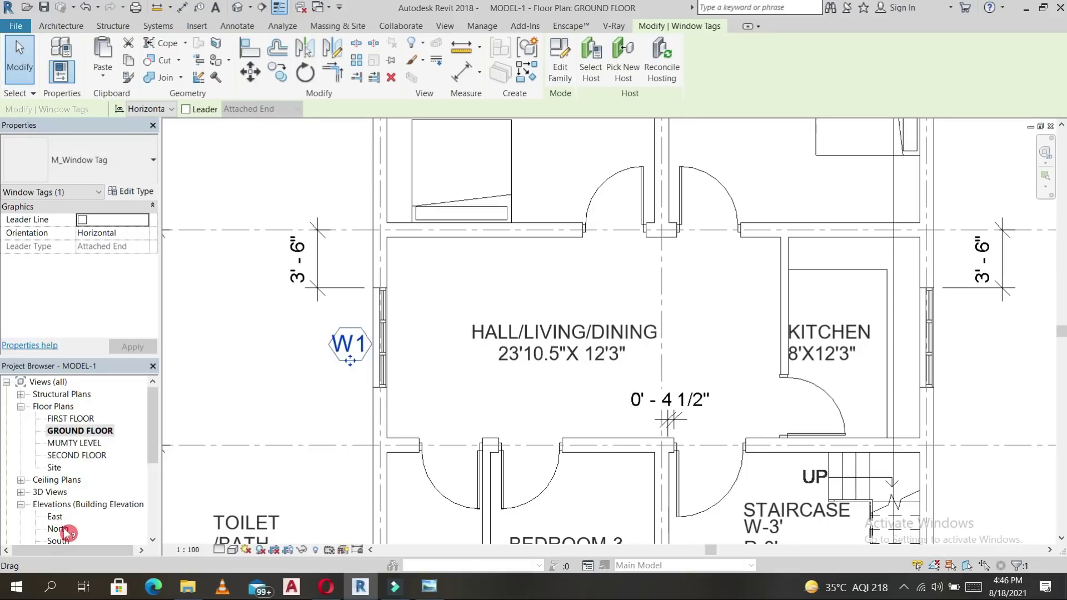
# Open the South elevation view.
pyautogui.doubleClick(63, 529)
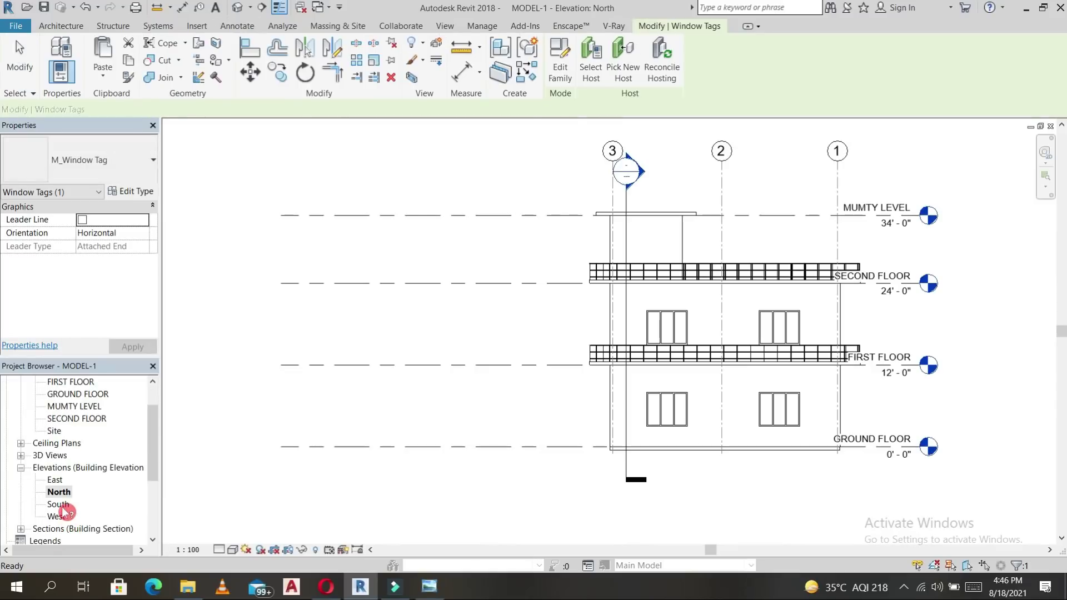
pyautogui.doubleClick(59, 505)
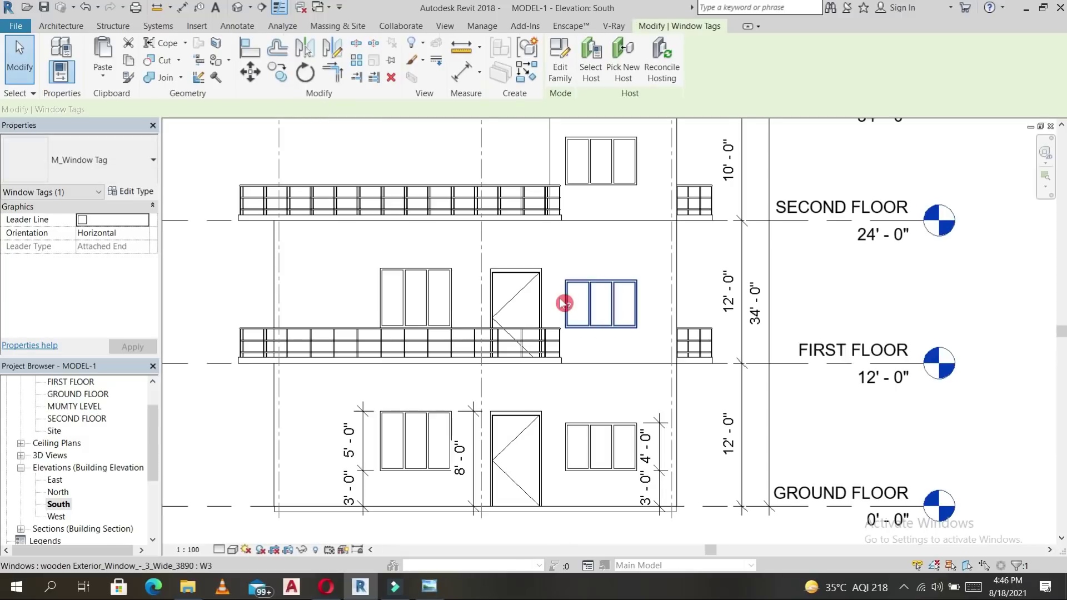
pyautogui.scroll(-2, 636, 248)
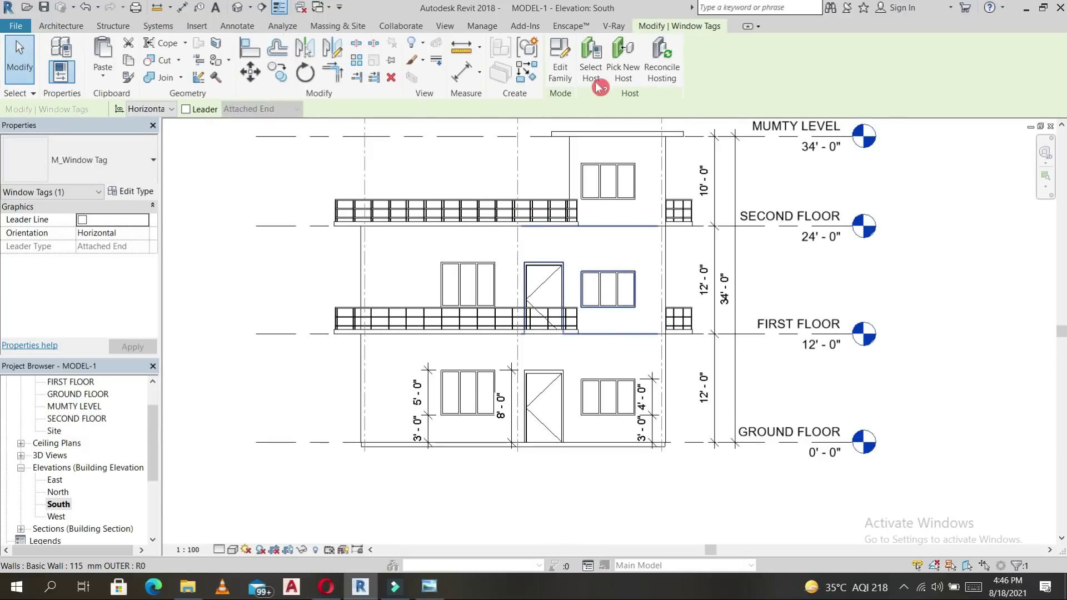
# Use Tag All with door and window tags to tag every untagged door and window.
pyautogui.click(61, 26)
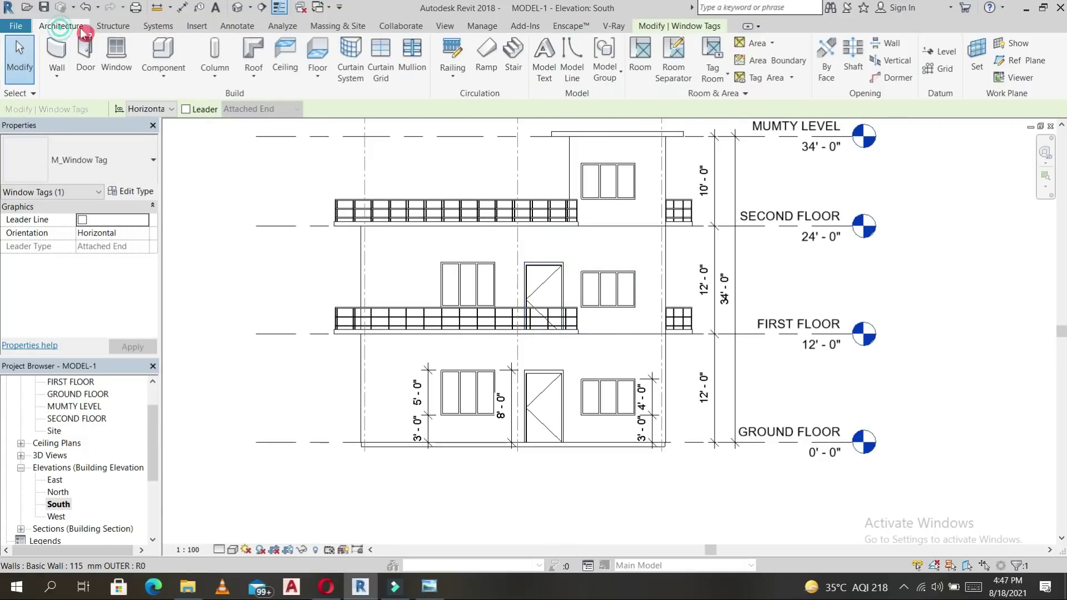
pyautogui.click(244, 33)
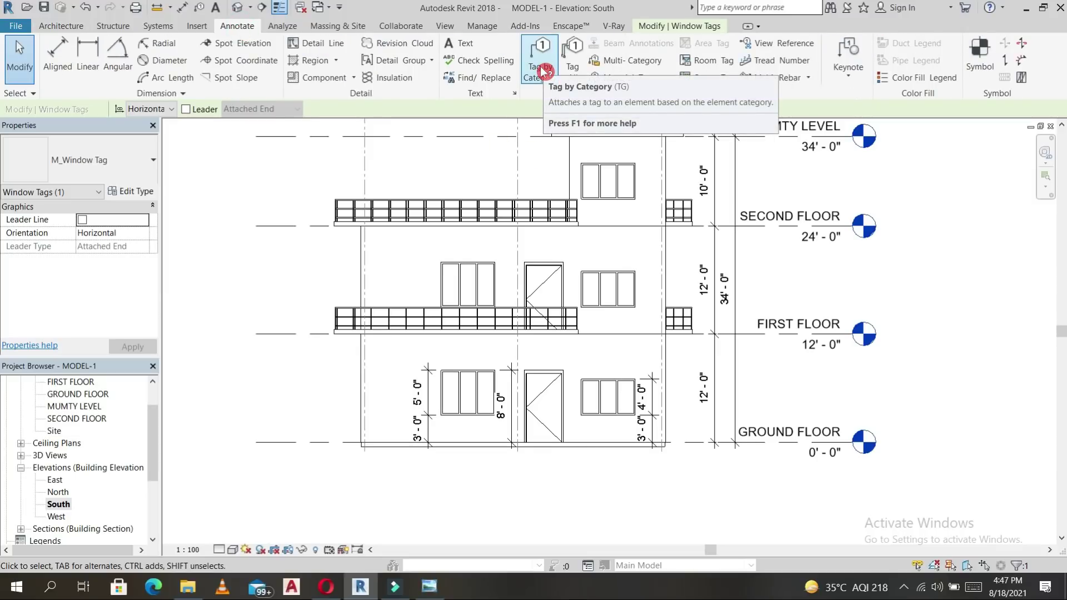
pyautogui.click(568, 45)
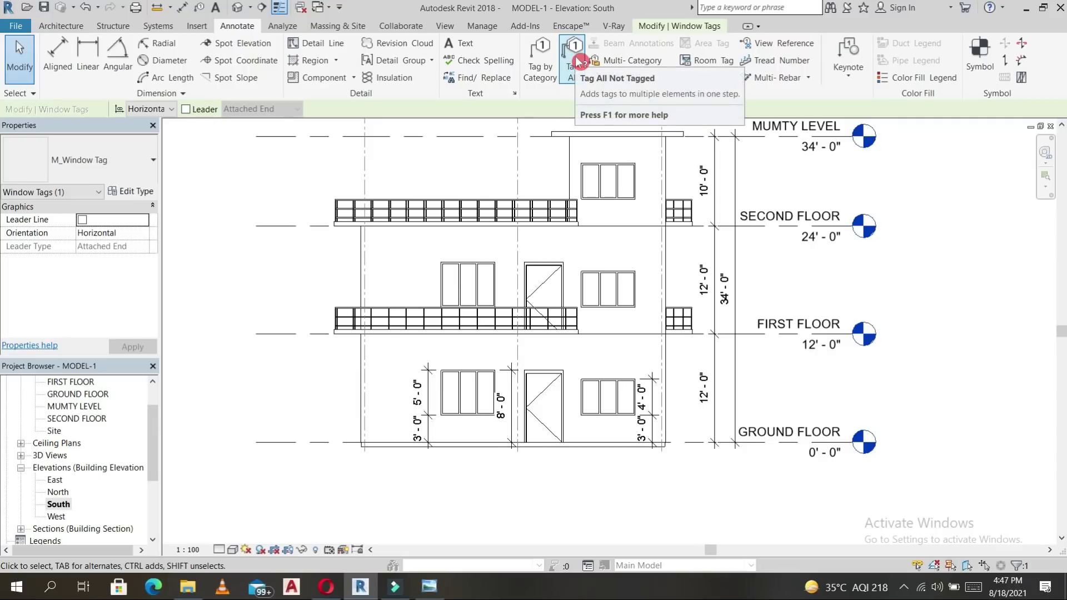
pyautogui.click(578, 60)
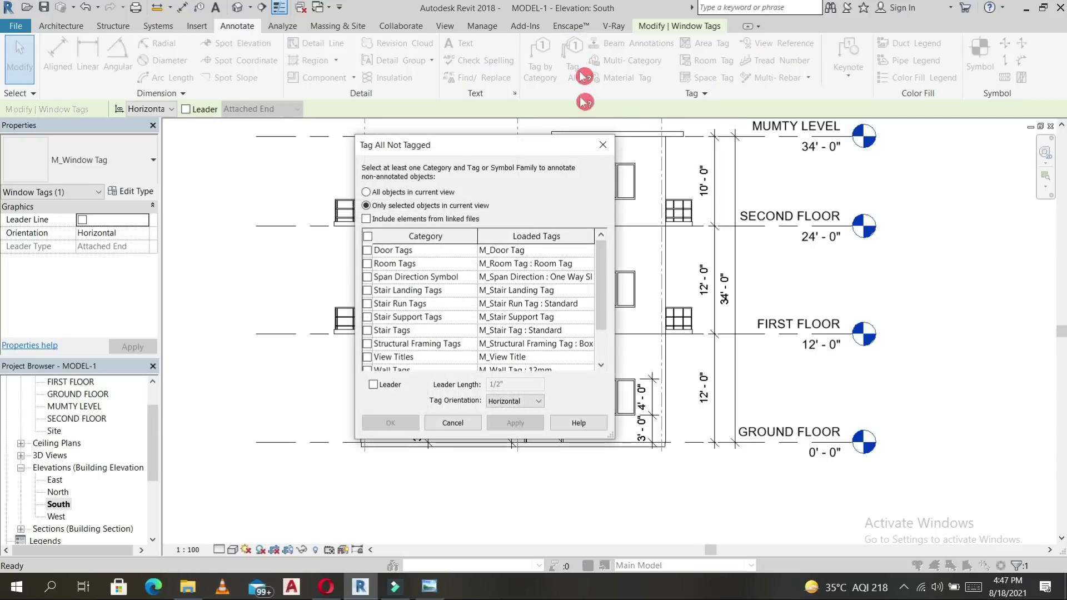
pyautogui.click(373, 254)
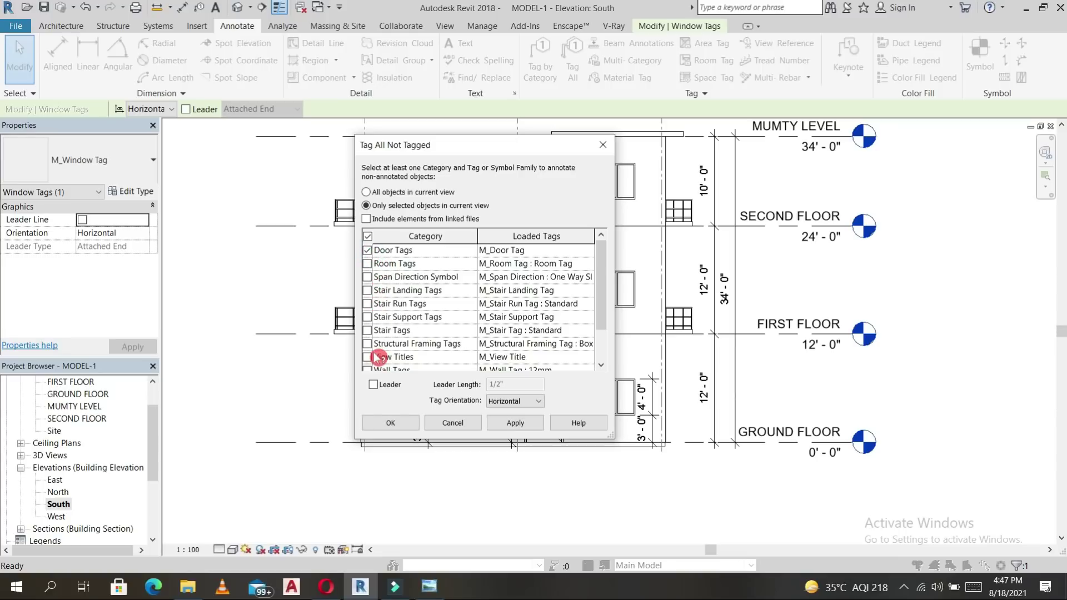
pyautogui.scroll(-1, 378, 357)
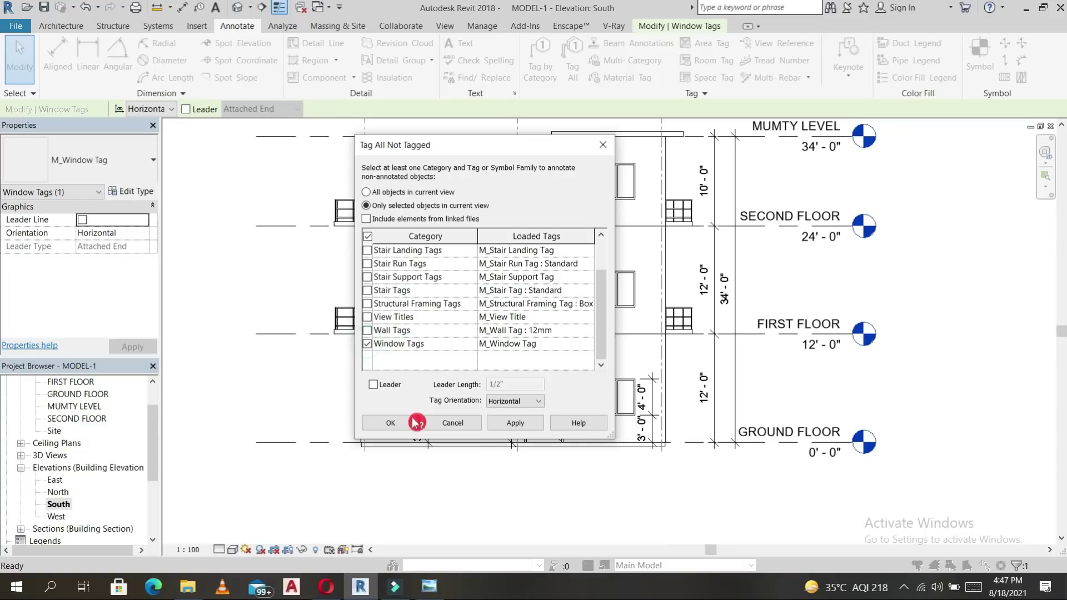
pyautogui.click(391, 423)
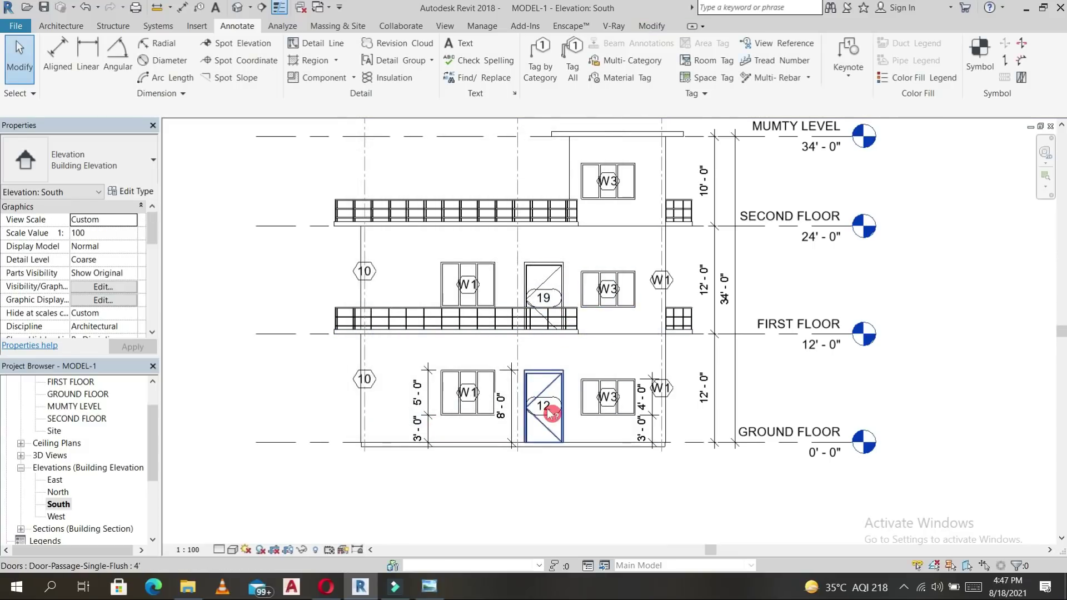
# Select the central doors tagged 19 and 12 and set their Mark to D1, accepting the duplicate warning.
pyautogui.scroll(2, 548, 406)
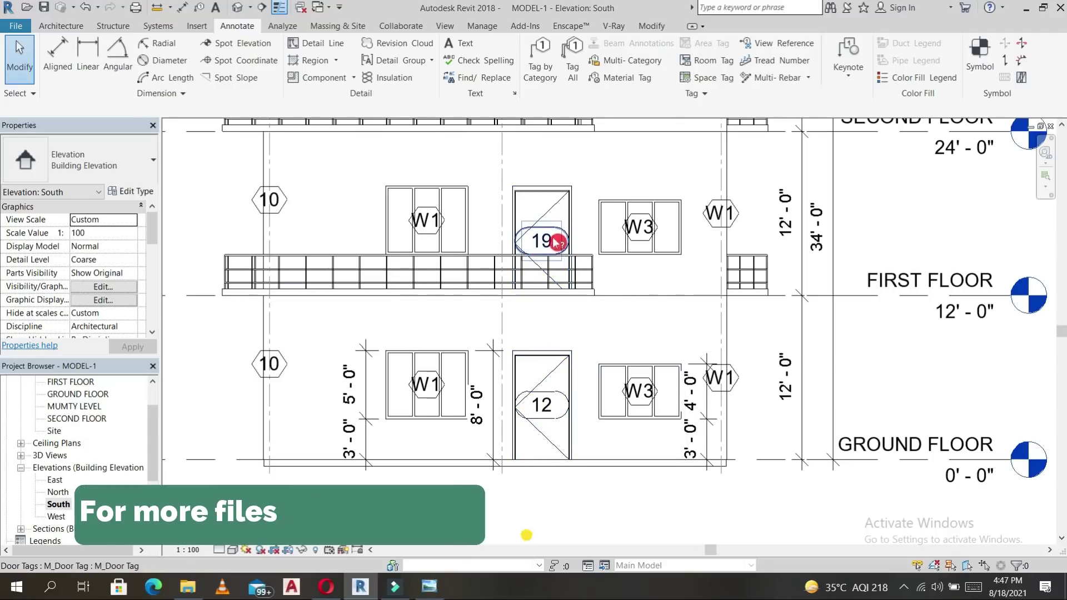
pyautogui.click(558, 194)
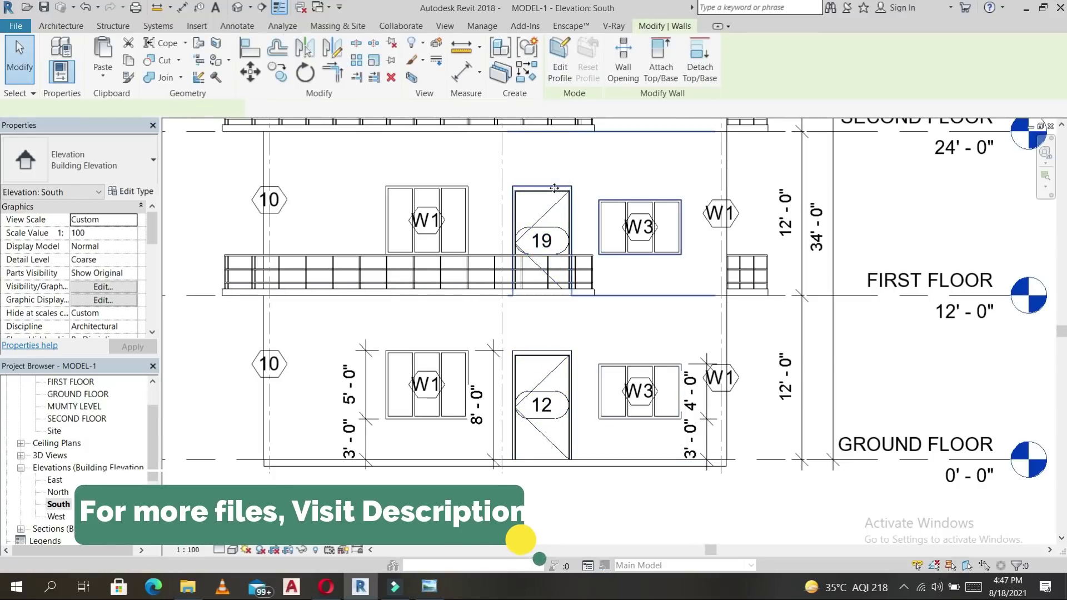
pyautogui.click(559, 211)
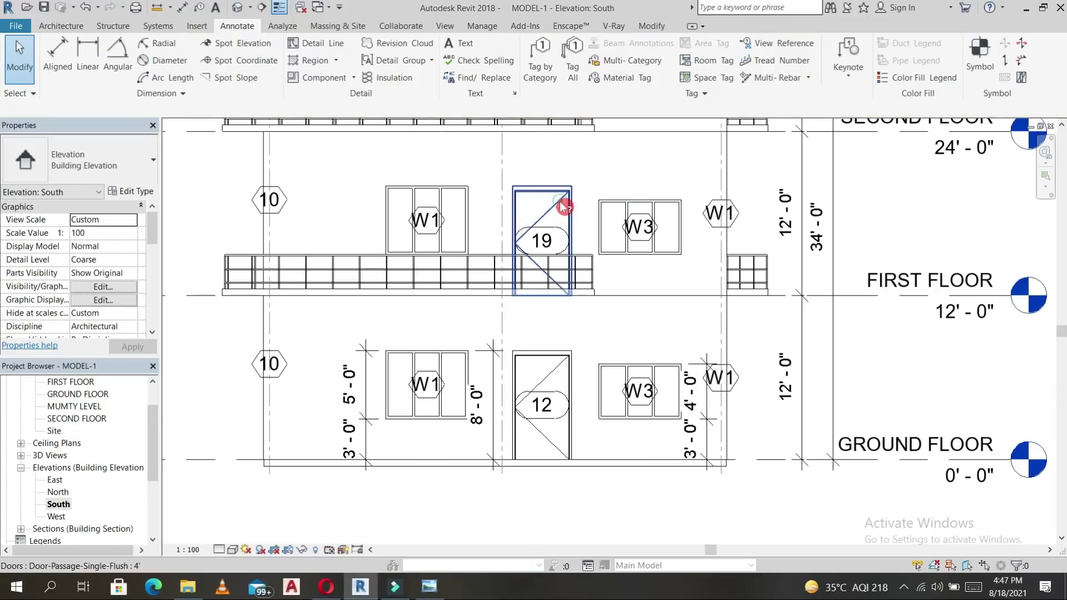
pyautogui.click(561, 202)
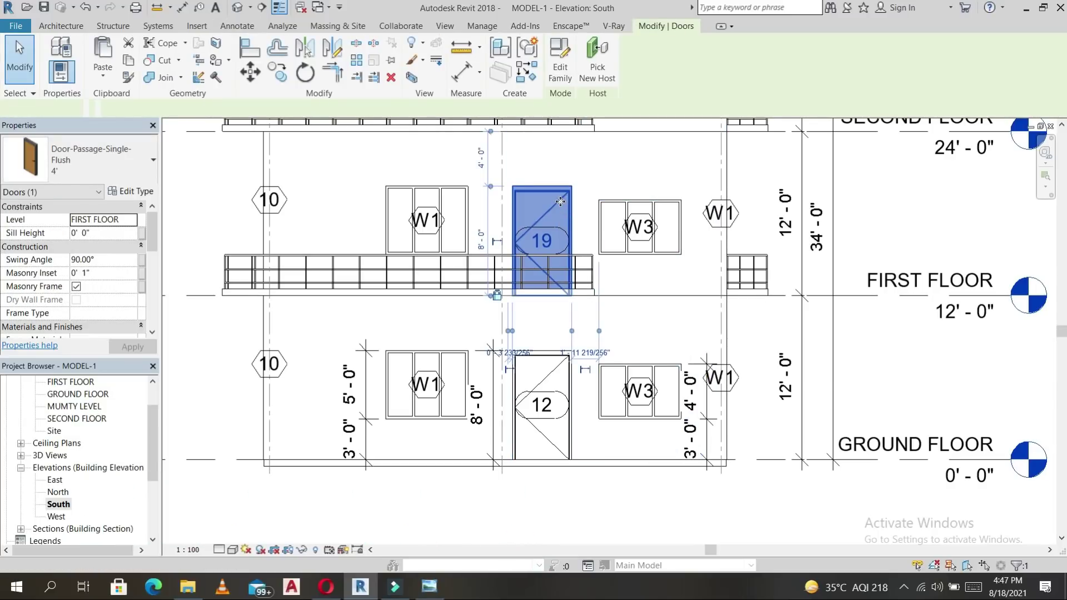
pyautogui.press('s')
pyautogui.press('a')
pyautogui.scroll(-5, 97, 308)
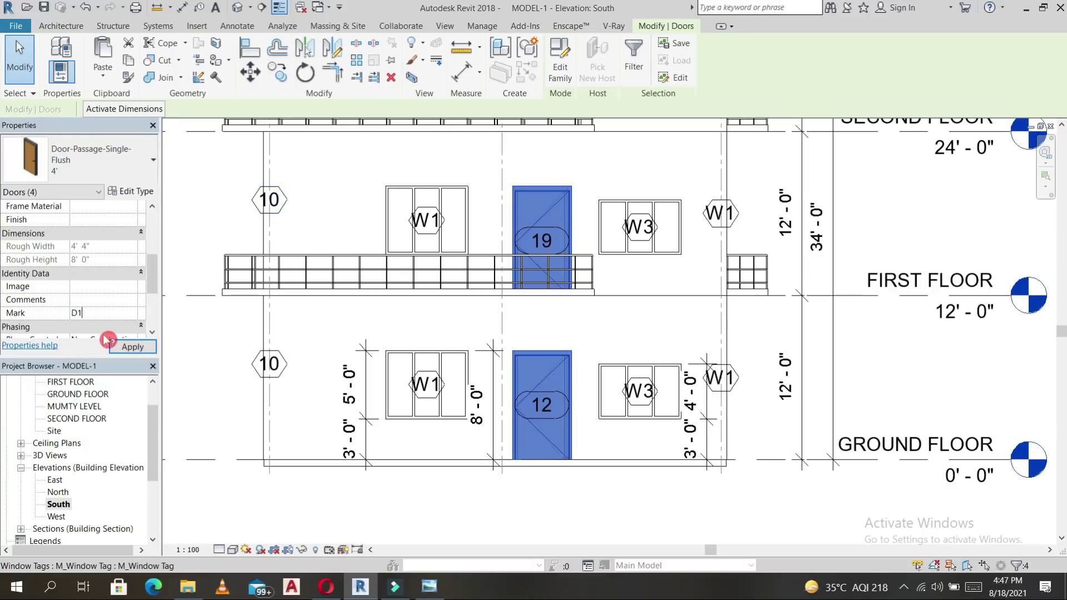
pyautogui.click(542, 271)
pyautogui.click(584, 340)
pyautogui.scroll(2, 551, 247)
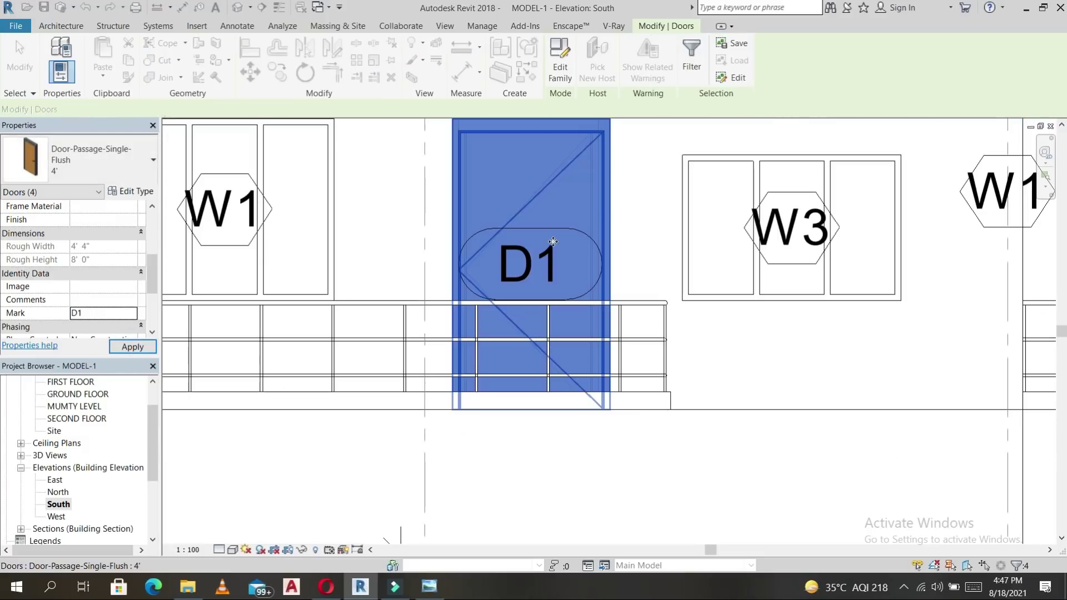
pyautogui.press('Escape')
pyautogui.scroll(-3, 536, 246)
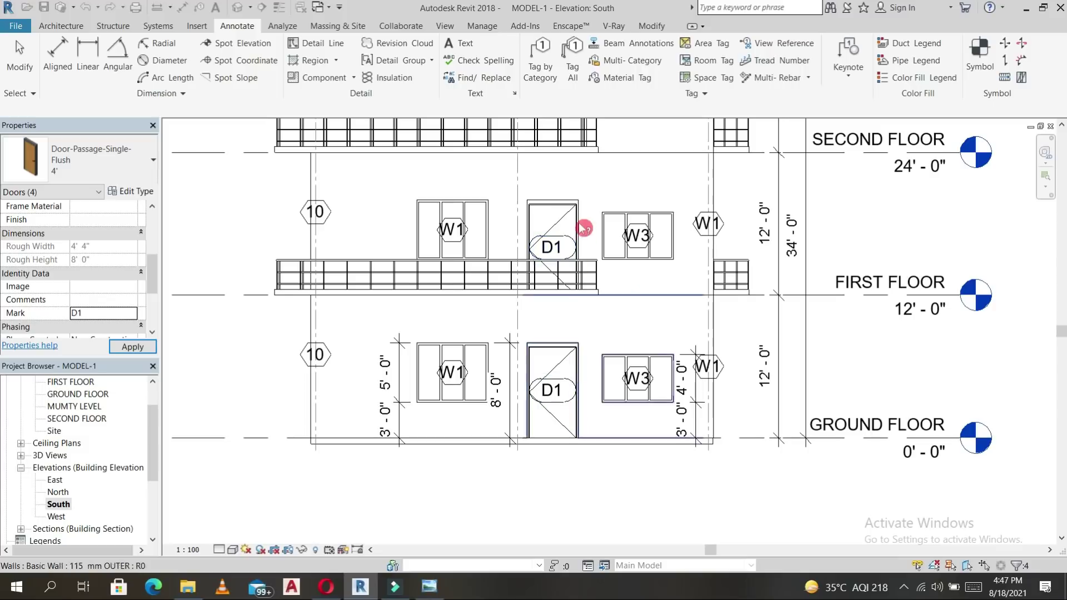
# Delete the unwanted 10 tag and right-hand W1 tags, then view the whole south elevation.
pyautogui.press('Escape')
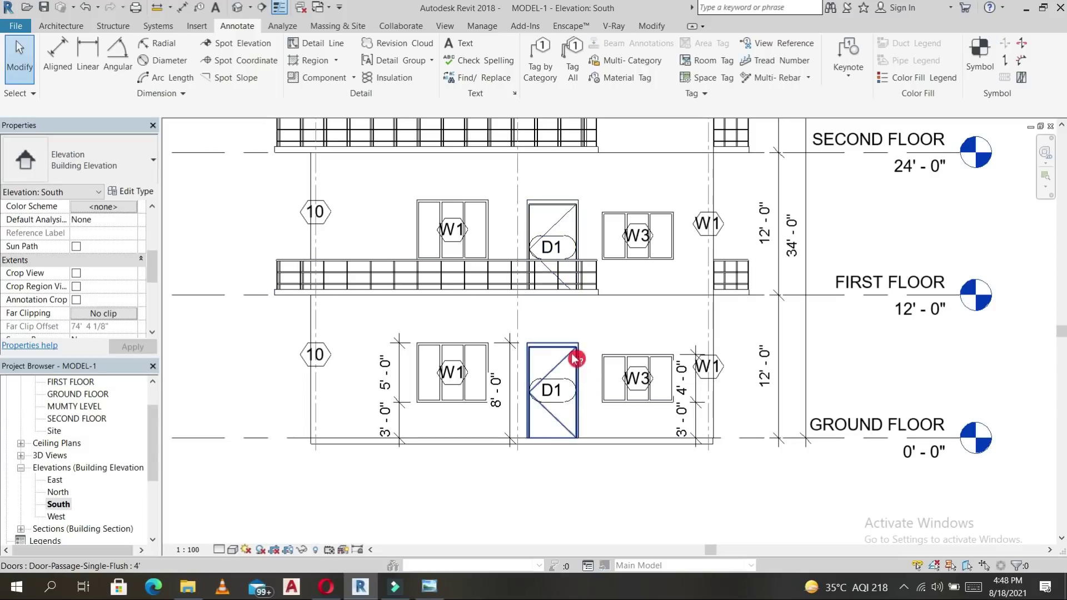
pyautogui.click(302, 356)
pyautogui.press('Delete')
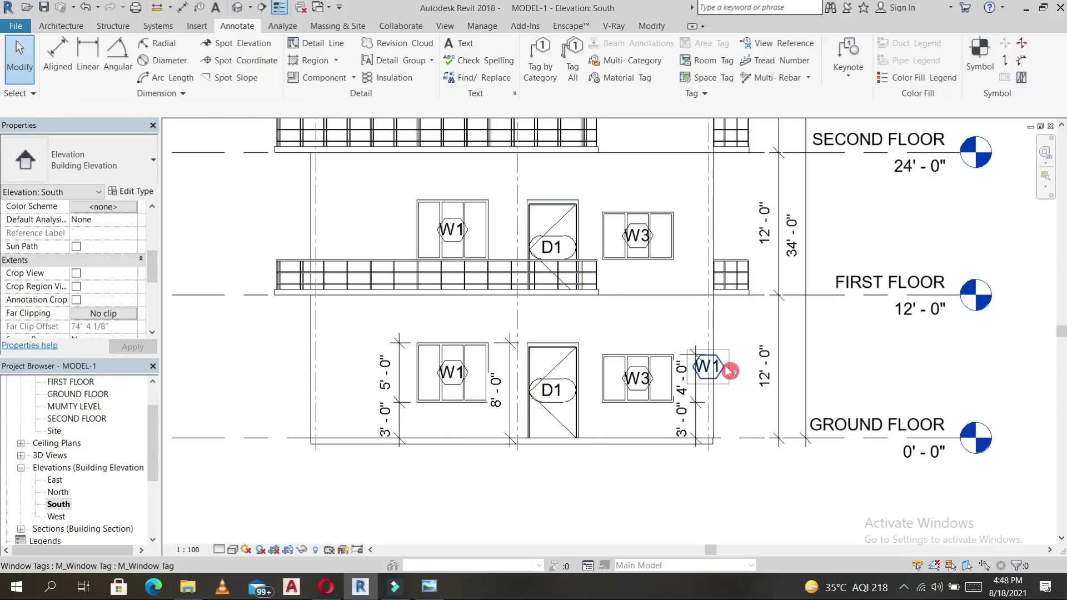
pyautogui.click(729, 369)
pyautogui.press('Delete')
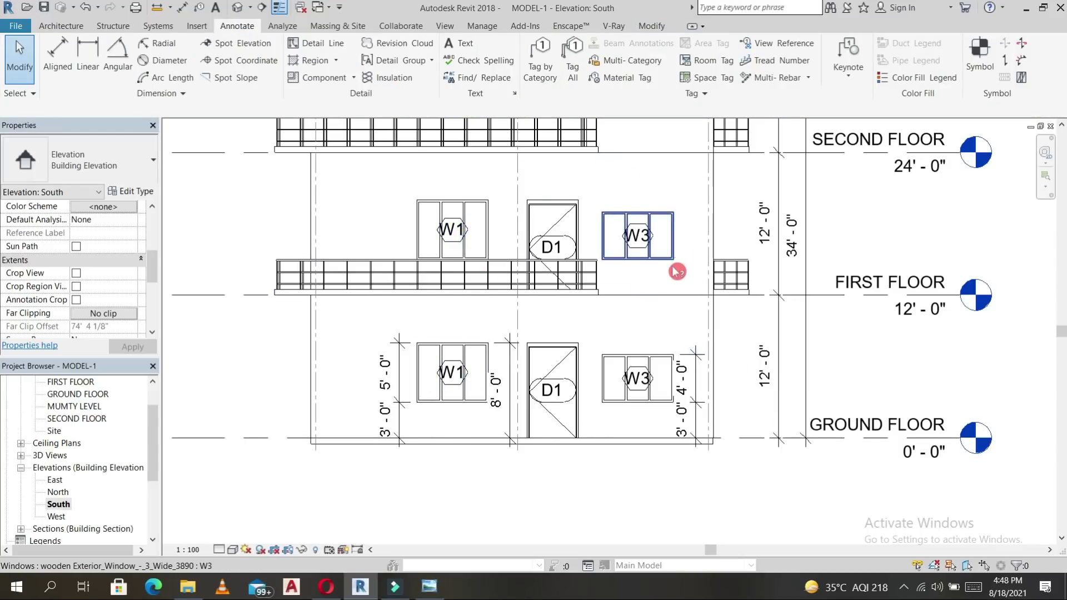
pyautogui.scroll(-2, 676, 269)
pyautogui.moveTo(879, 343); pyautogui.dragTo(771, 425, button='middle')
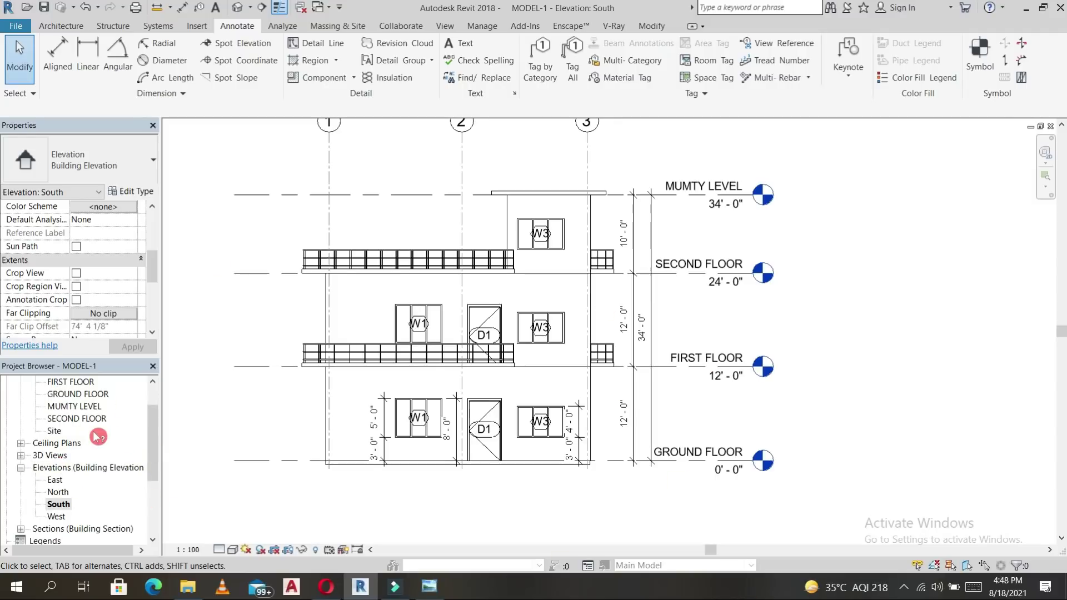
pyautogui.scroll(1, 99, 438)
pyautogui.scroll(1, 96, 450)
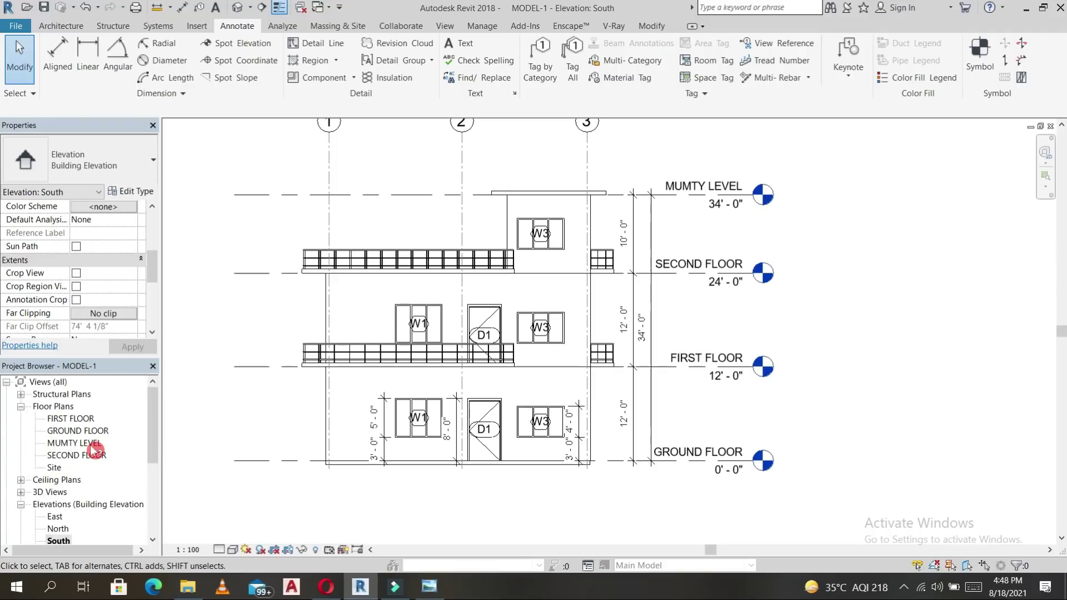
# On the GROUND FLOOR plan, select the room labels including STAIRCASE for copying.
pyautogui.doubleClick(75, 432)
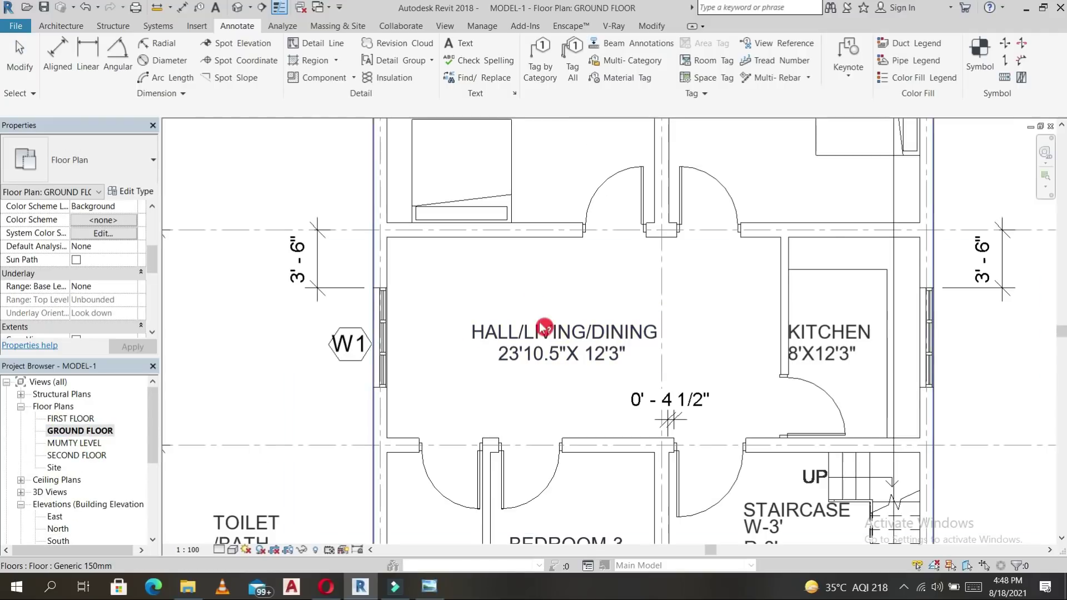
pyautogui.click(833, 345)
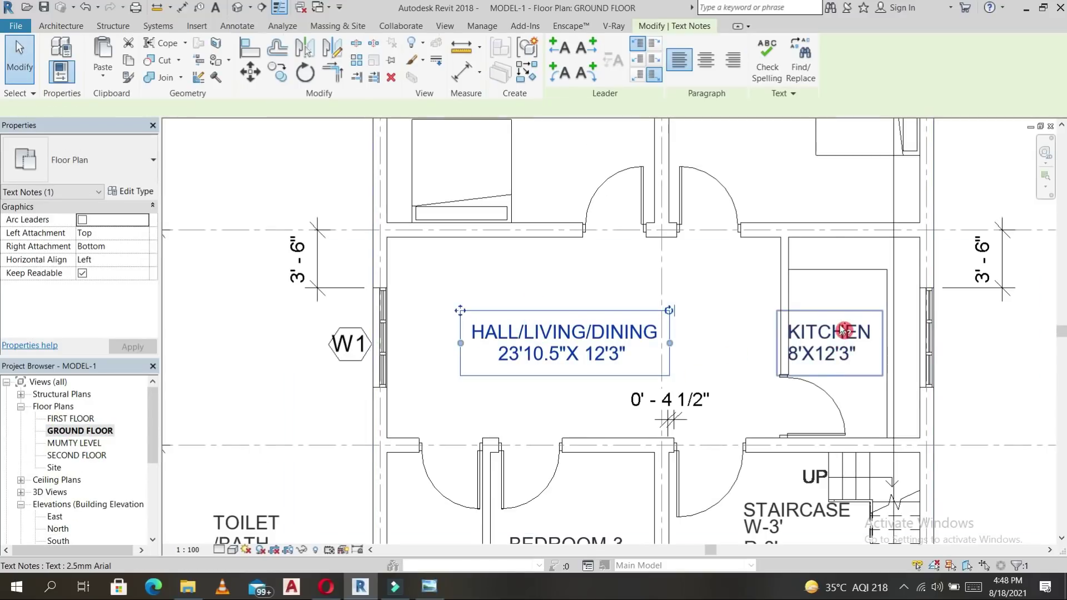
pyautogui.scroll(-2, 808, 495)
pyautogui.scroll(-1, 809, 495)
pyautogui.keyDown('ctrl'); pyautogui.click(789, 489); pyautogui.keyUp('ctrl')
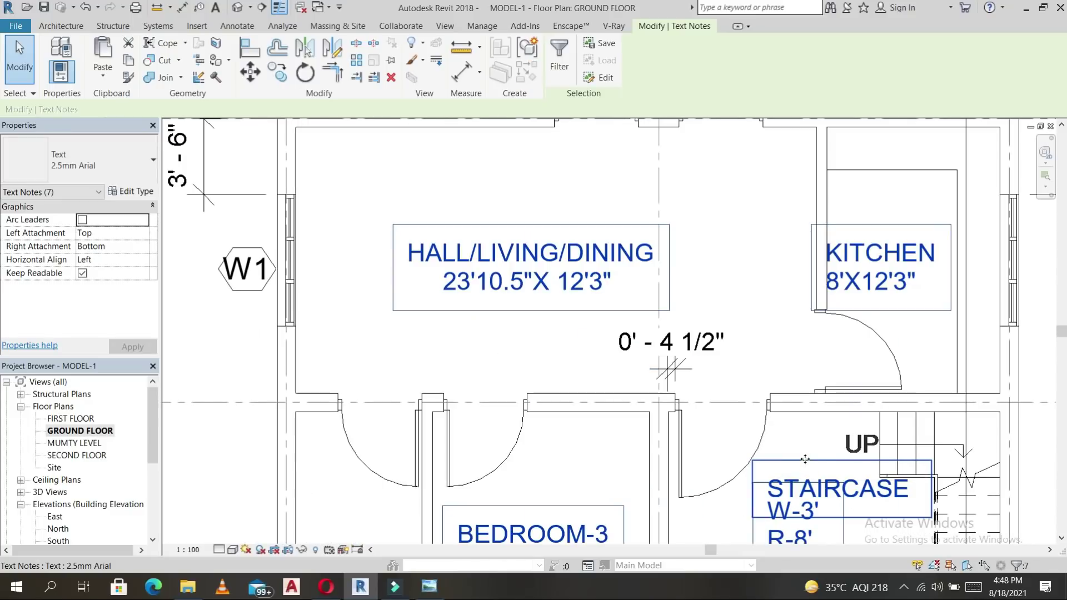
# Paste the copied room labels onto the FIRST FLOOR plan and place them.
pyautogui.doubleClick(77, 420)
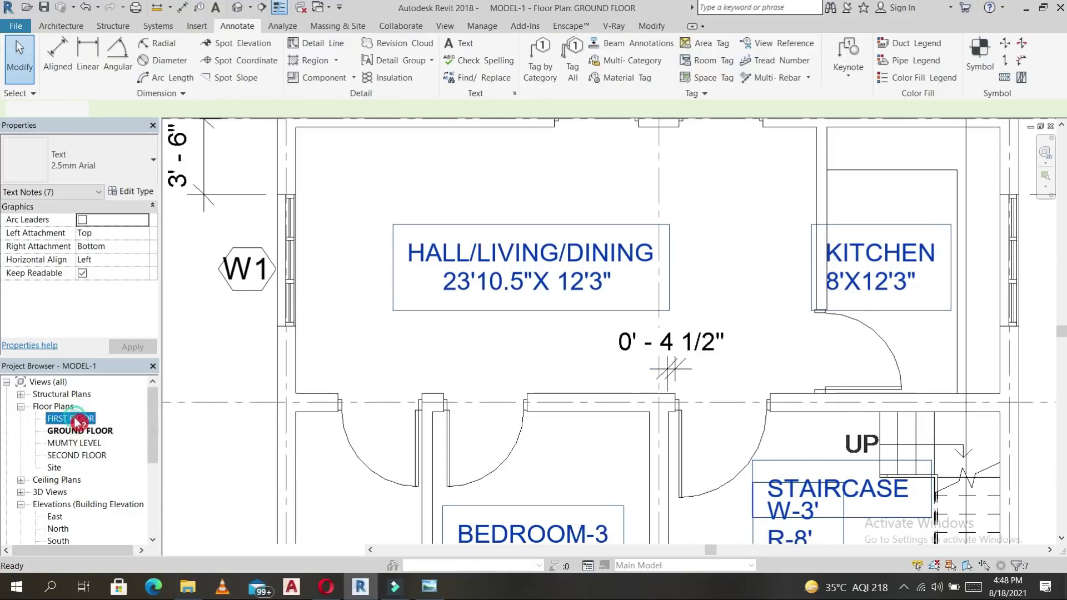
pyautogui.hotkey('ctrl', 'v')
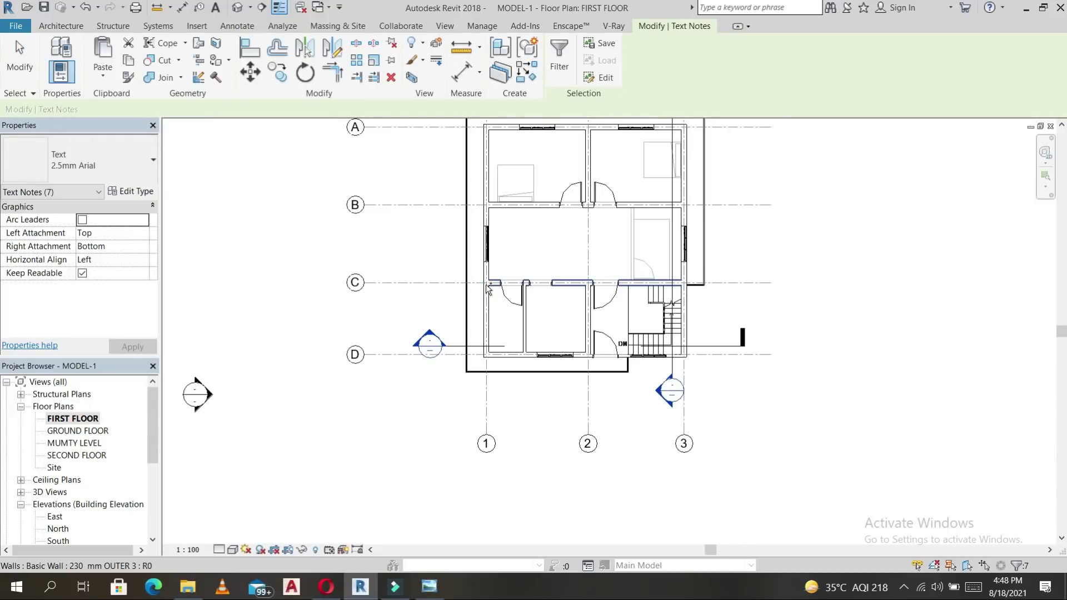
pyautogui.rightClick(745, 237)
pyautogui.click(758, 240)
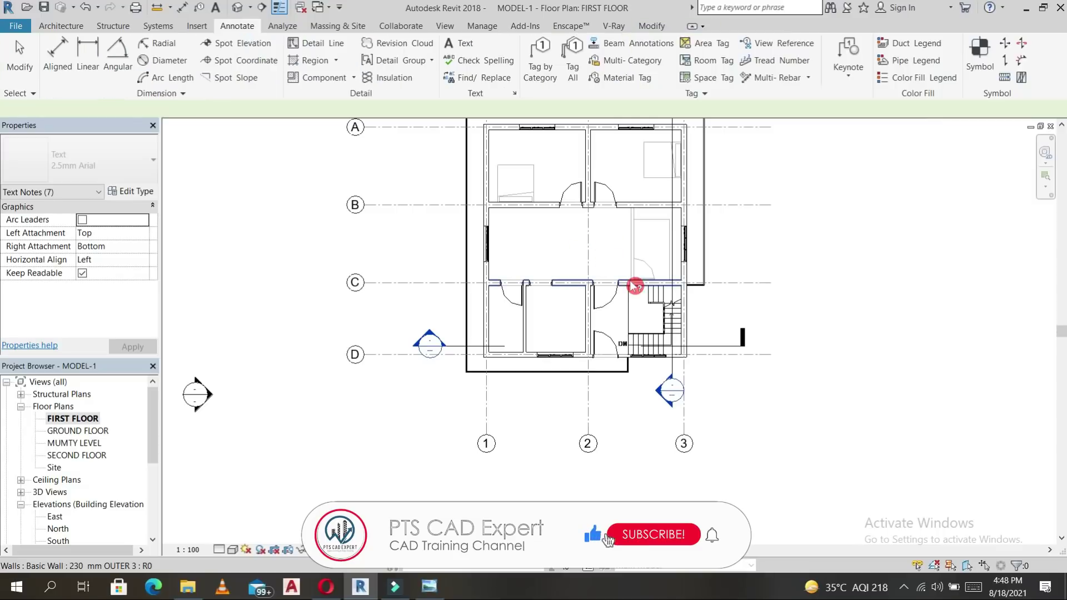
pyautogui.hotkey('ctrl', 'v')
pyautogui.click(514, 338)
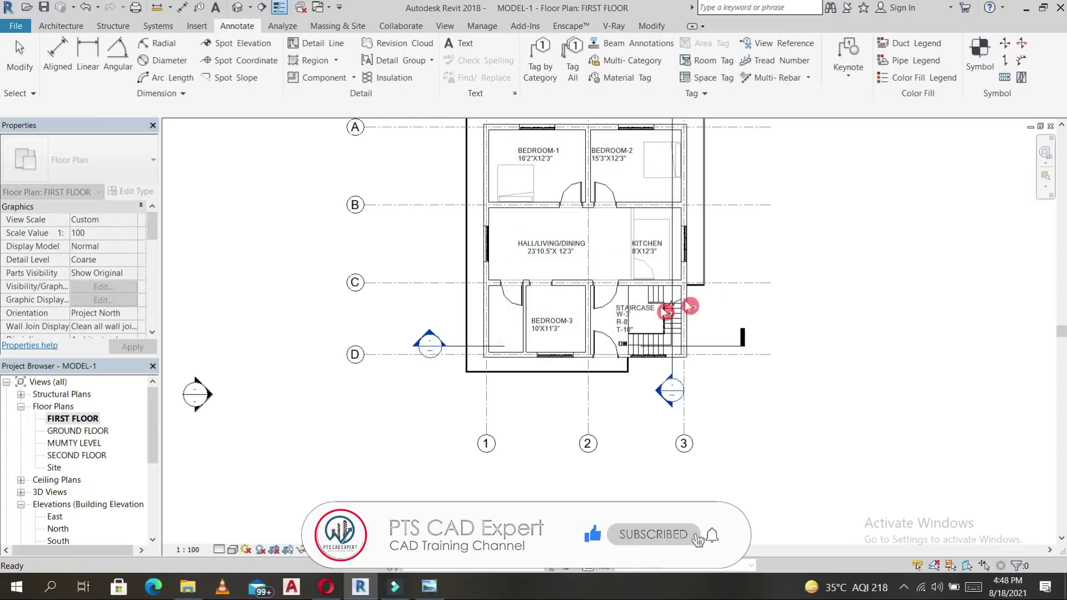
pyautogui.scroll(-1, 748, 301)
pyautogui.scroll(3, 615, 262)
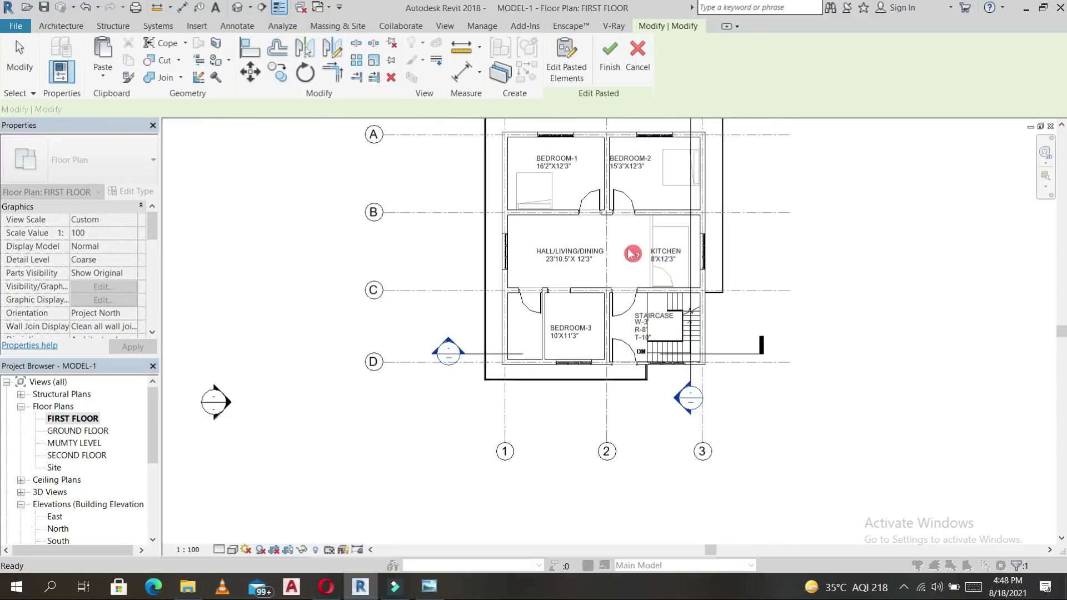
# Finish the label paste and place a 12'-6" spot elevation on the first-floor hall floor.
pyautogui.click(553, 238)
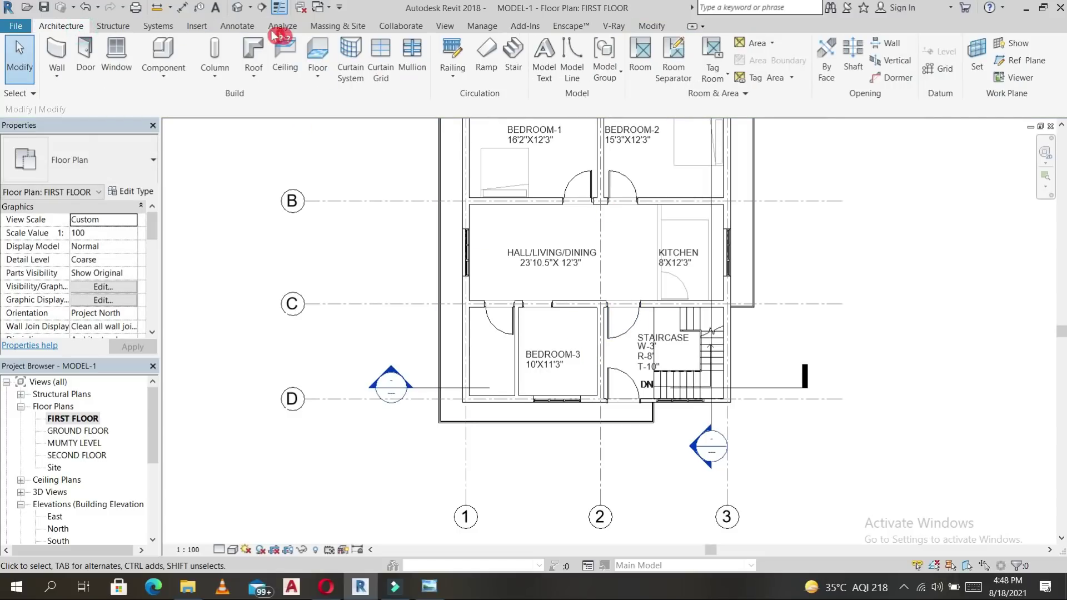
pyautogui.click(236, 26)
pyautogui.click(238, 48)
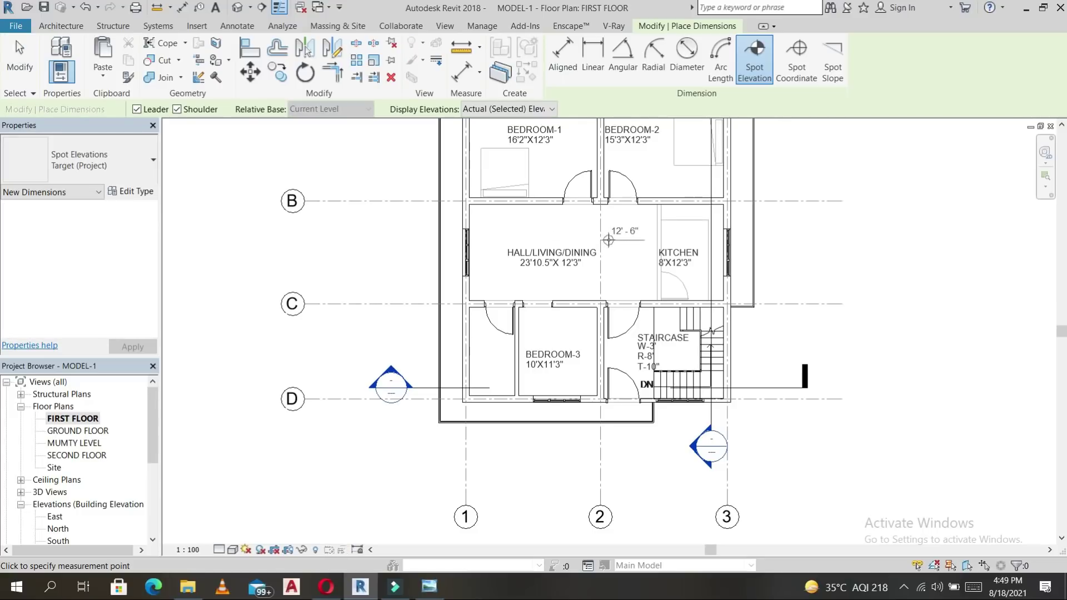
pyautogui.click(608, 240)
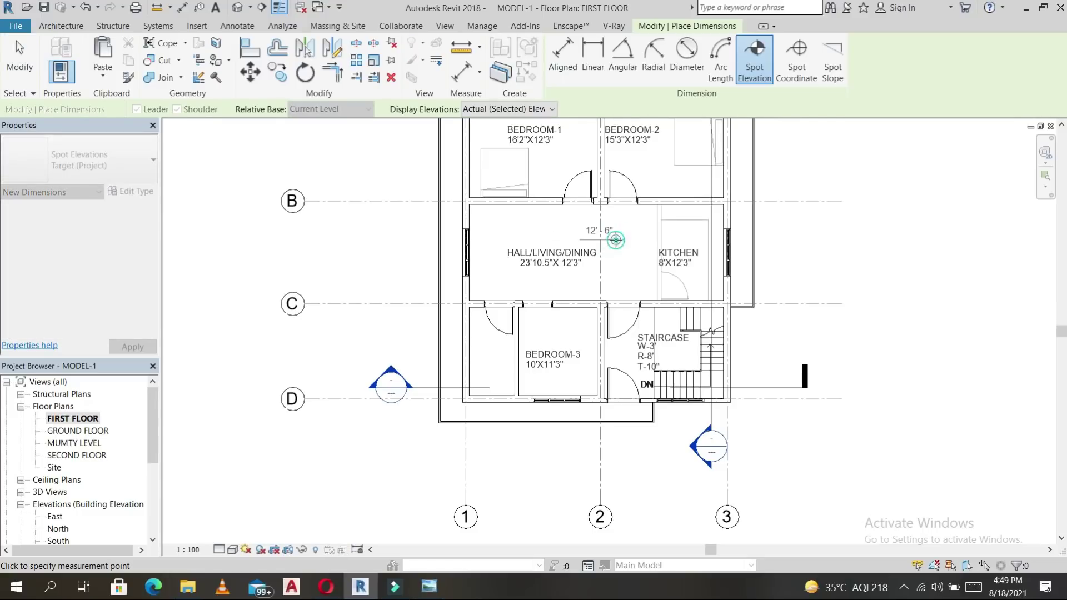
pyautogui.click(615, 239)
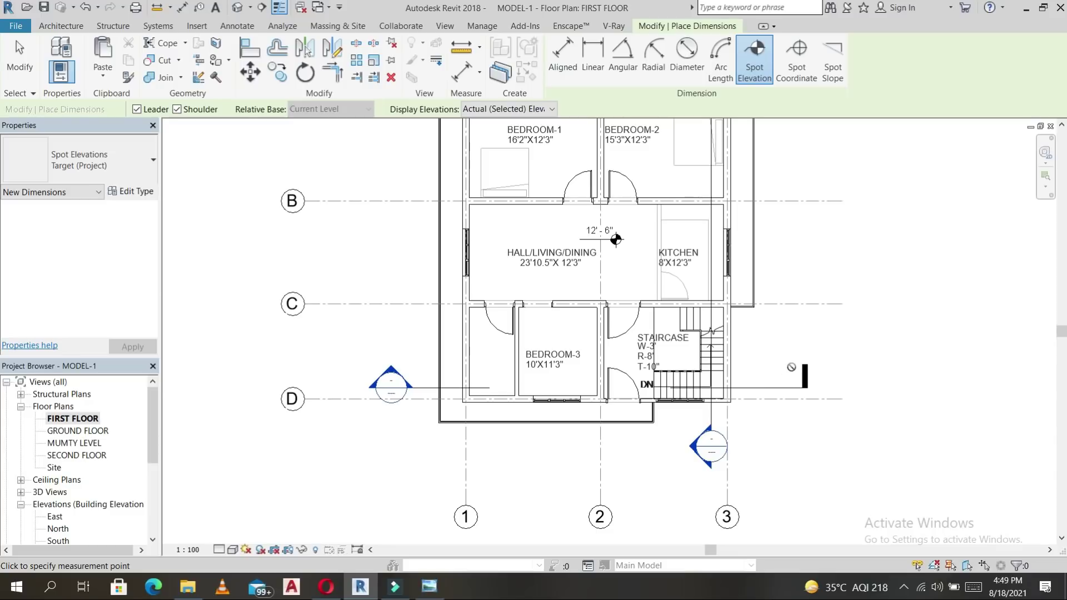
pyautogui.scroll(3, 791, 367)
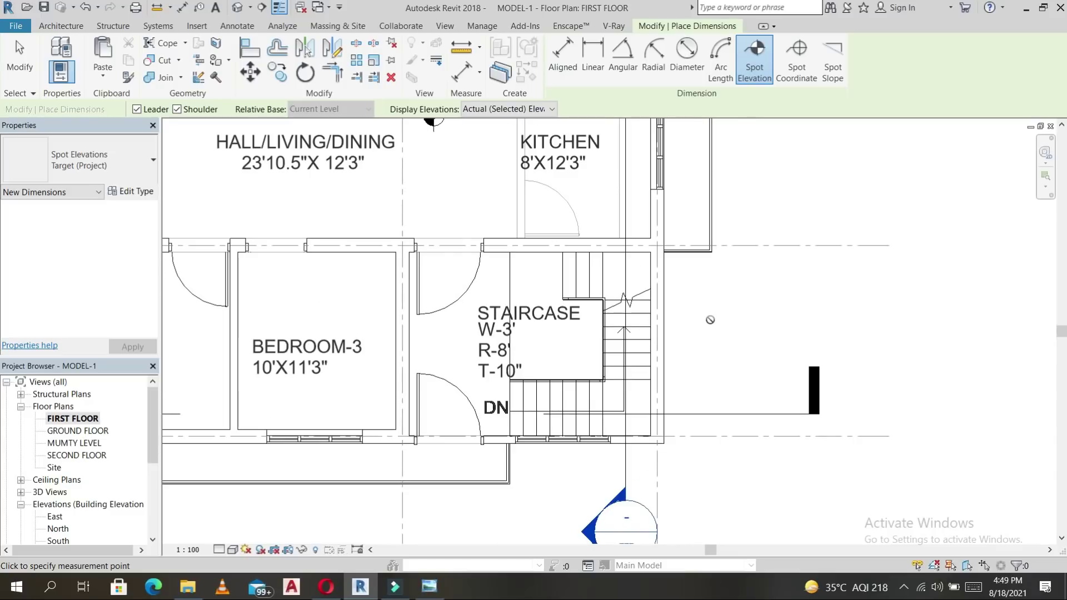
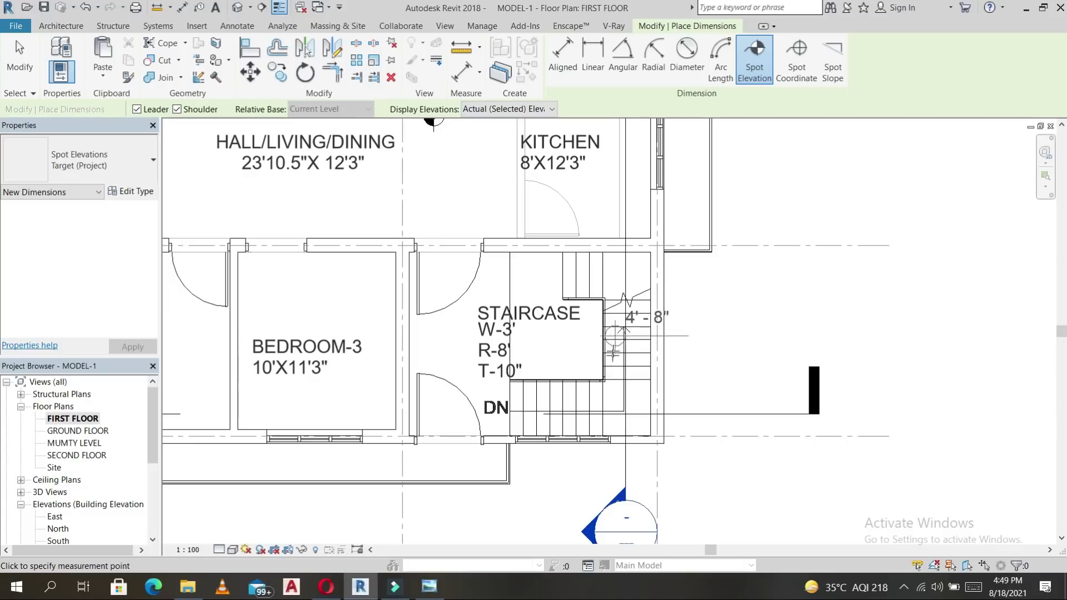
# Mark the first-floor stair landing with a 7'-4" spot elevation, then select it to verify.
pyautogui.click(620, 395)
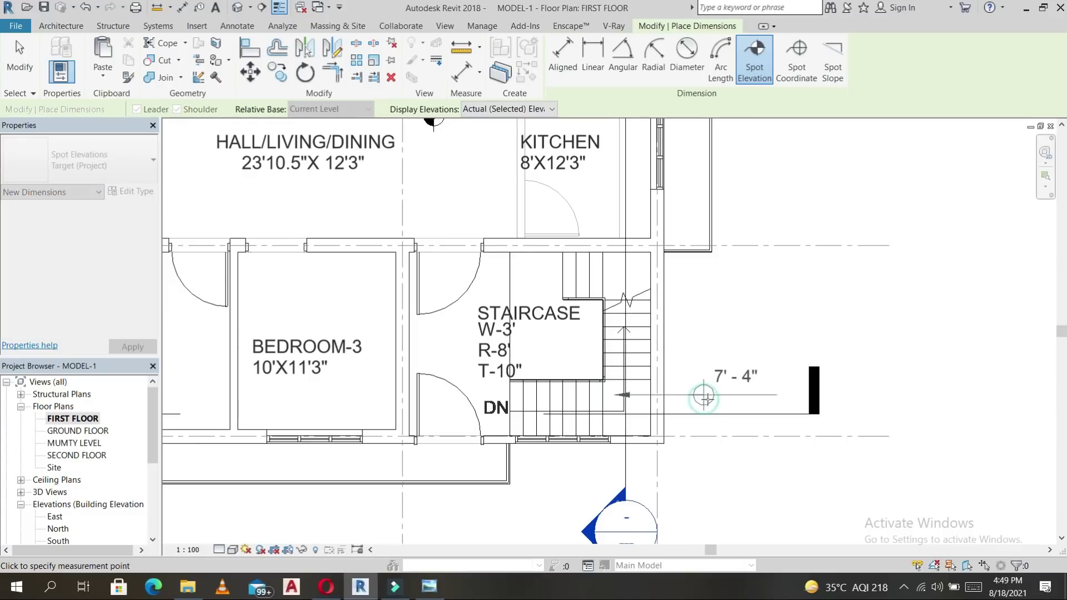
pyautogui.scroll(3, 728, 403)
pyautogui.rightClick(655, 394)
pyautogui.click(647, 388)
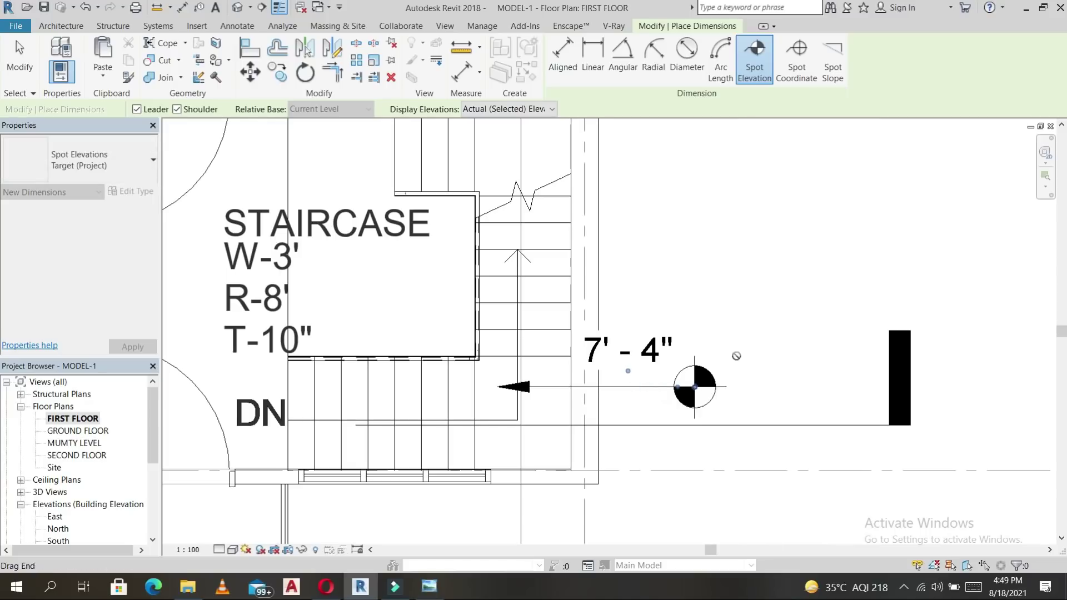
pyautogui.press('Escape')
pyautogui.click(656, 387)
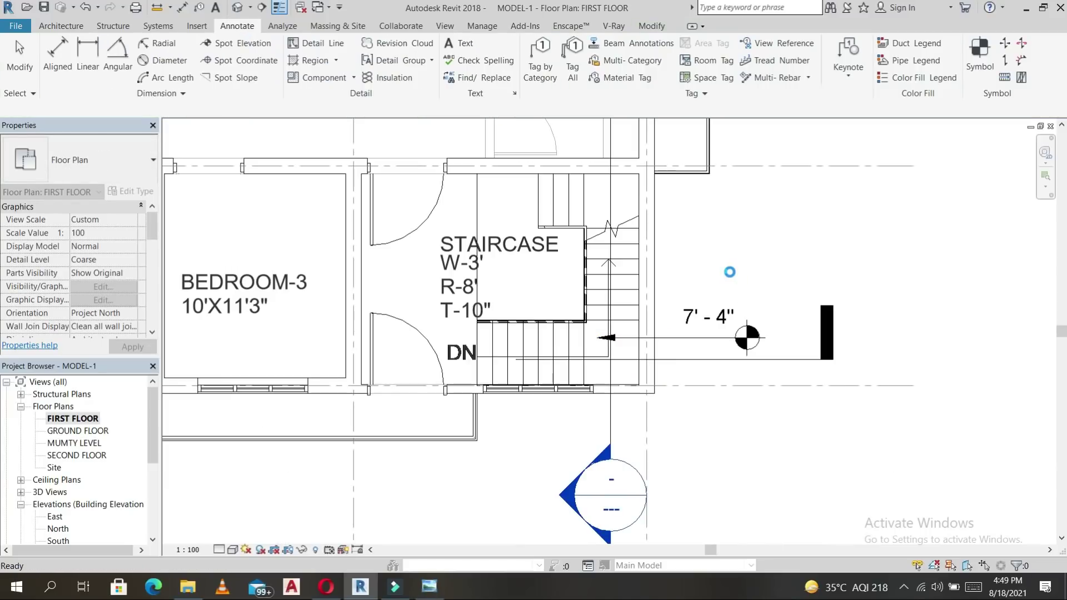
# Tag the two doors beside the staircase and the left bedroom door by category.
pyautogui.click(539, 59)
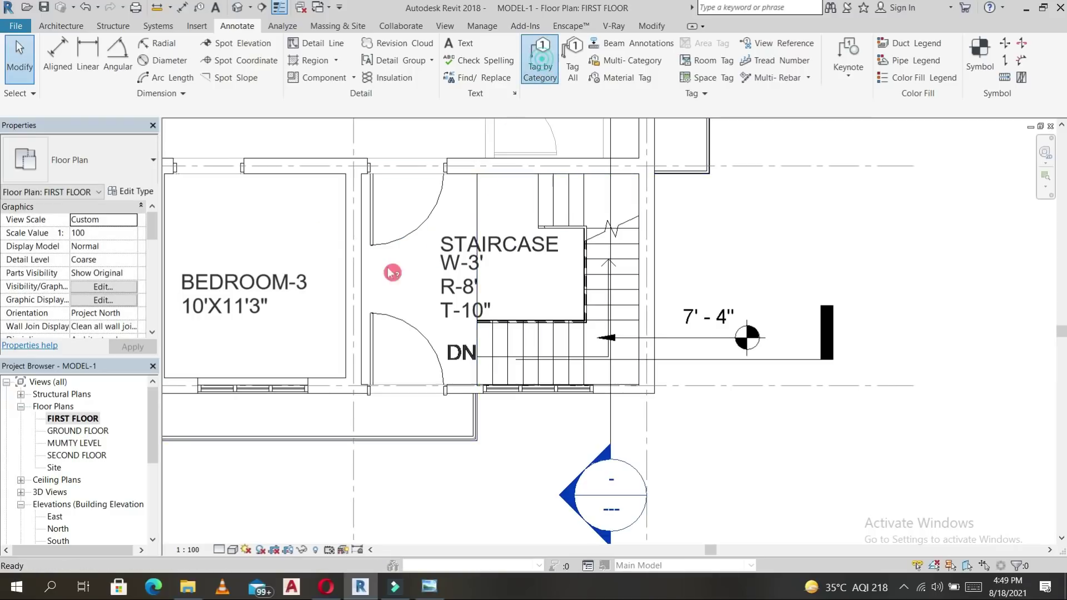
pyautogui.click(404, 242)
pyautogui.click(406, 317)
pyautogui.scroll(-4, 436, 305)
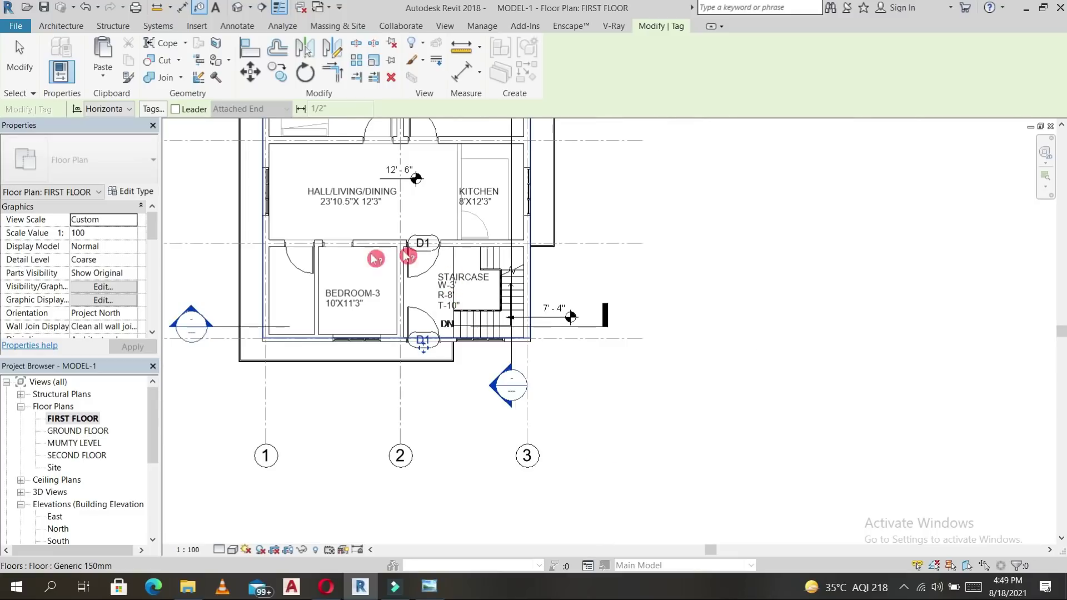
pyautogui.click(313, 282)
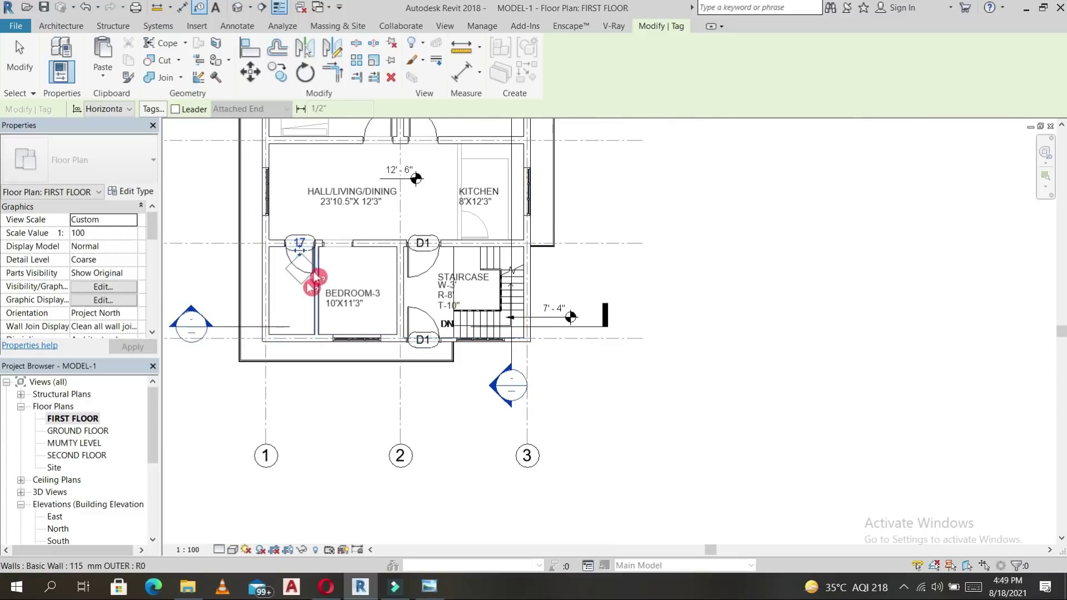
pyautogui.scroll(6, 300, 248)
# Relabel the bedroom door's tag to D2 and finish tagging.
pyautogui.click(339, 233)
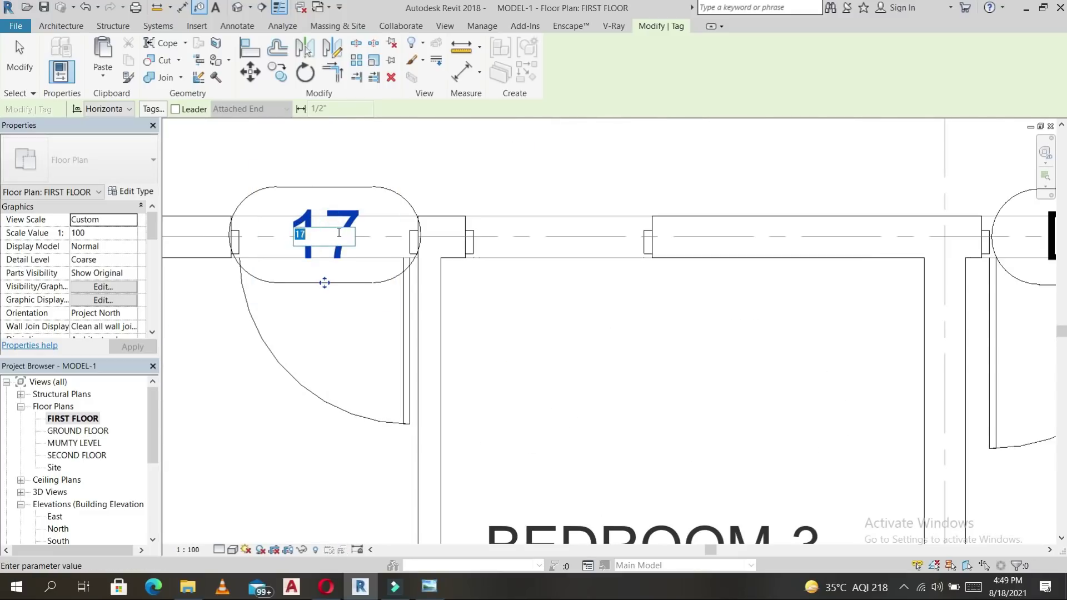
pyautogui.write('D2')
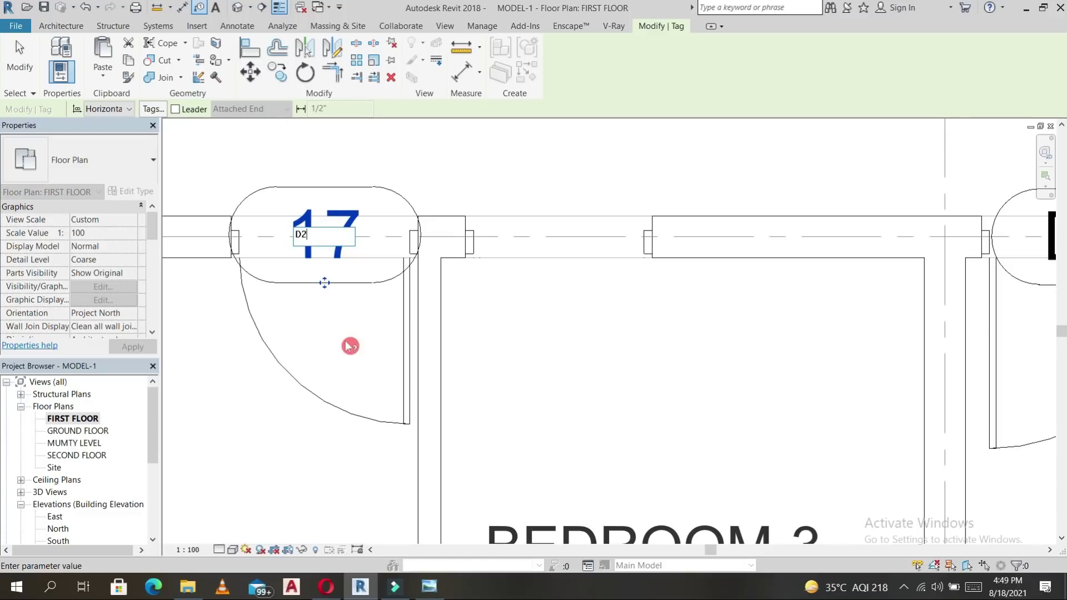
pyautogui.click(350, 346)
pyautogui.scroll(-6, 439, 362)
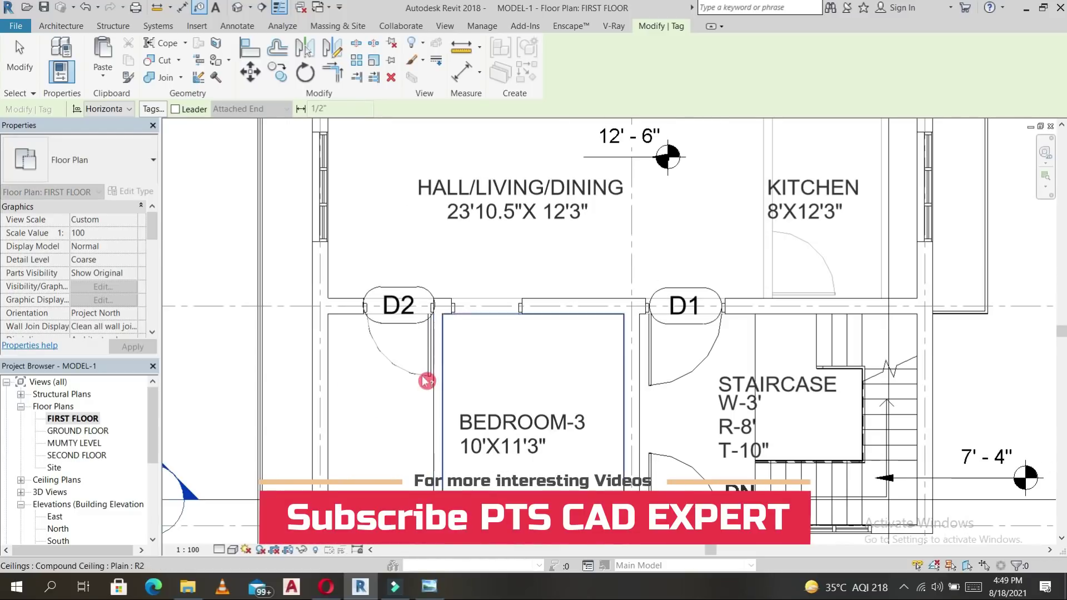
pyautogui.scroll(-5, 440, 317)
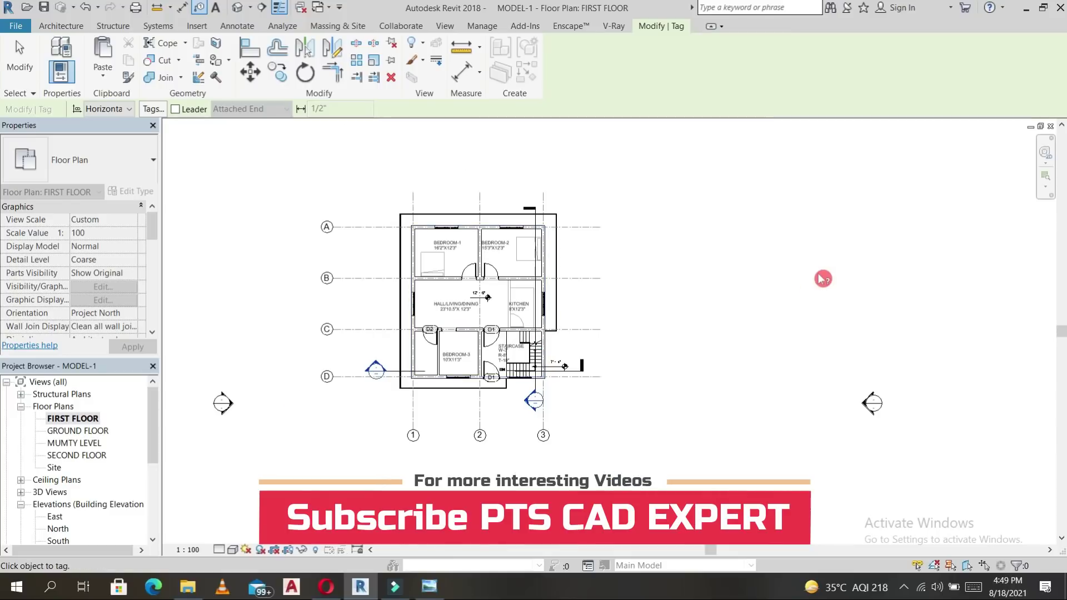
pyautogui.press('Escape')
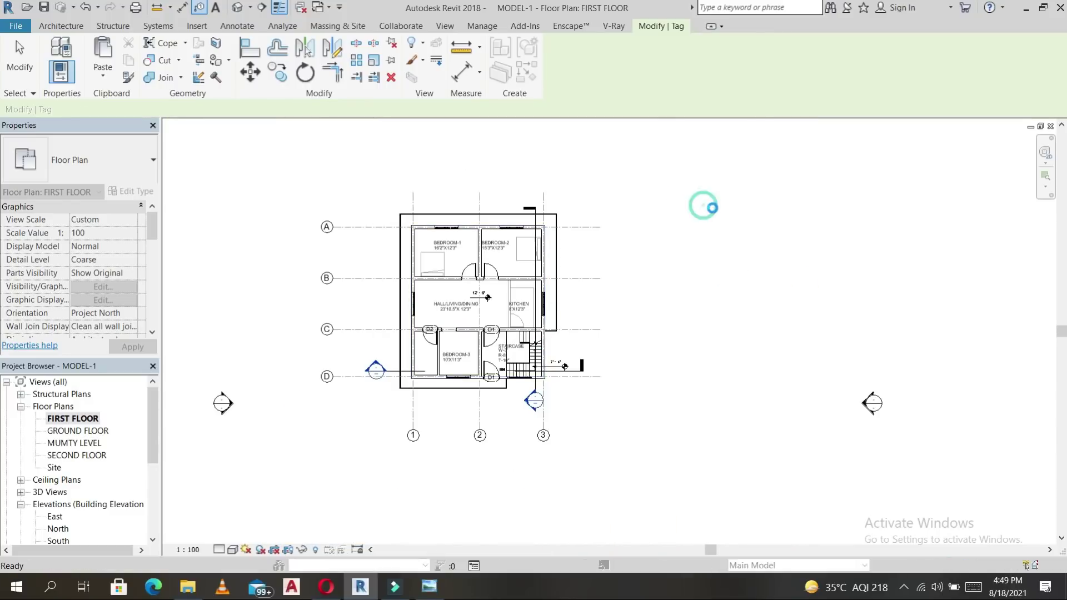
# Cancel the active command and open the GROUND FLOOR plan view.
pyautogui.rightClick(677, 195)
pyautogui.click(714, 207)
pyautogui.rightClick(867, 325)
pyautogui.click(906, 335)
pyautogui.rightClick(908, 341)
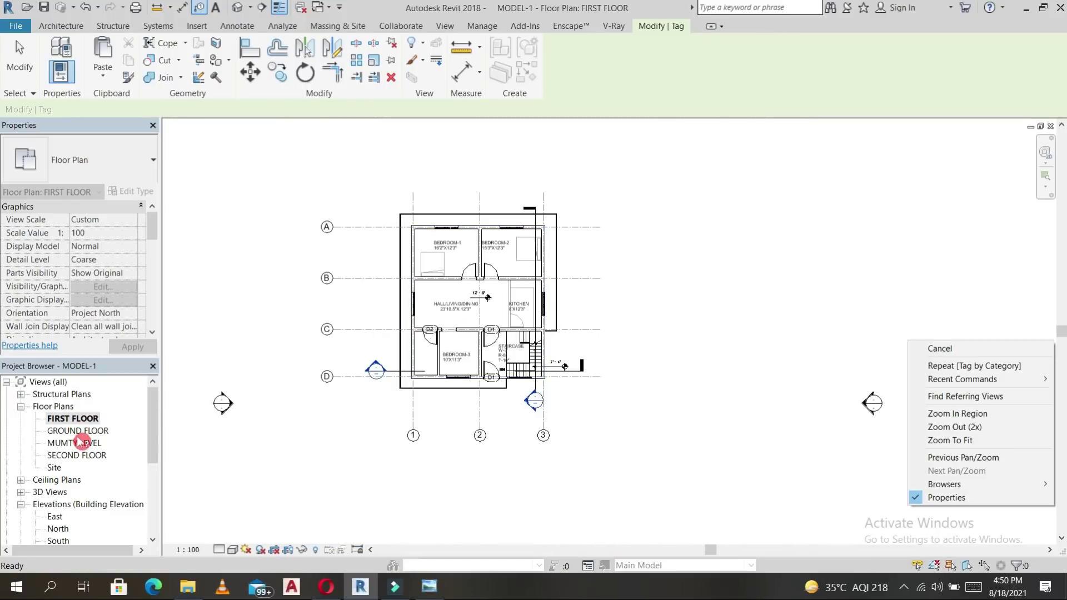
pyautogui.click(82, 432)
pyautogui.doubleClick(82, 431)
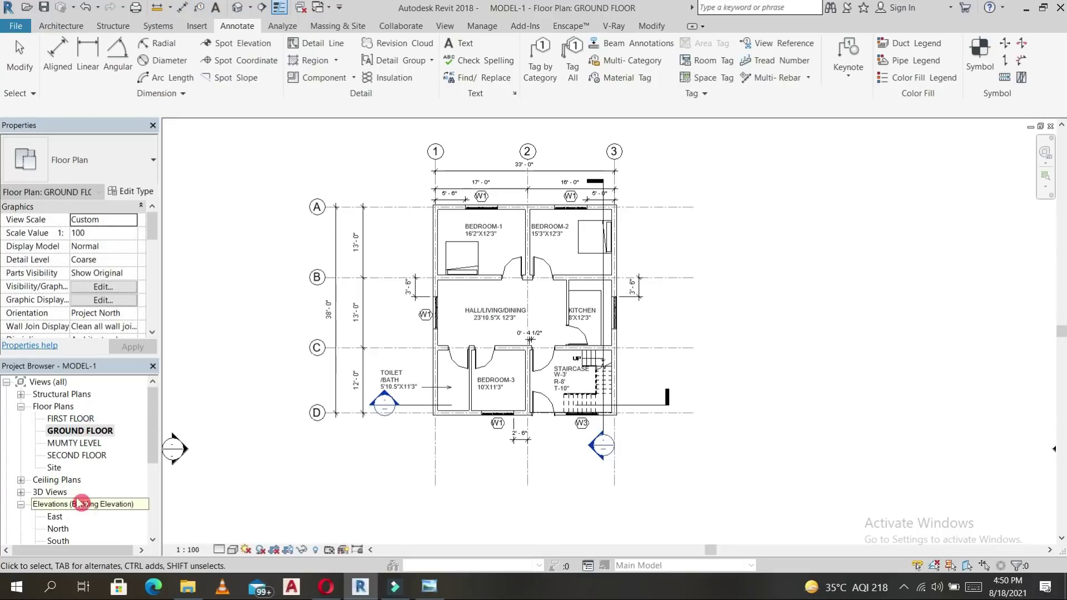
# Open the South elevation, then open the Section 1 building section.
pyautogui.doubleClick(71, 419)
pyautogui.scroll(-1, 66, 503)
pyautogui.doubleClick(62, 504)
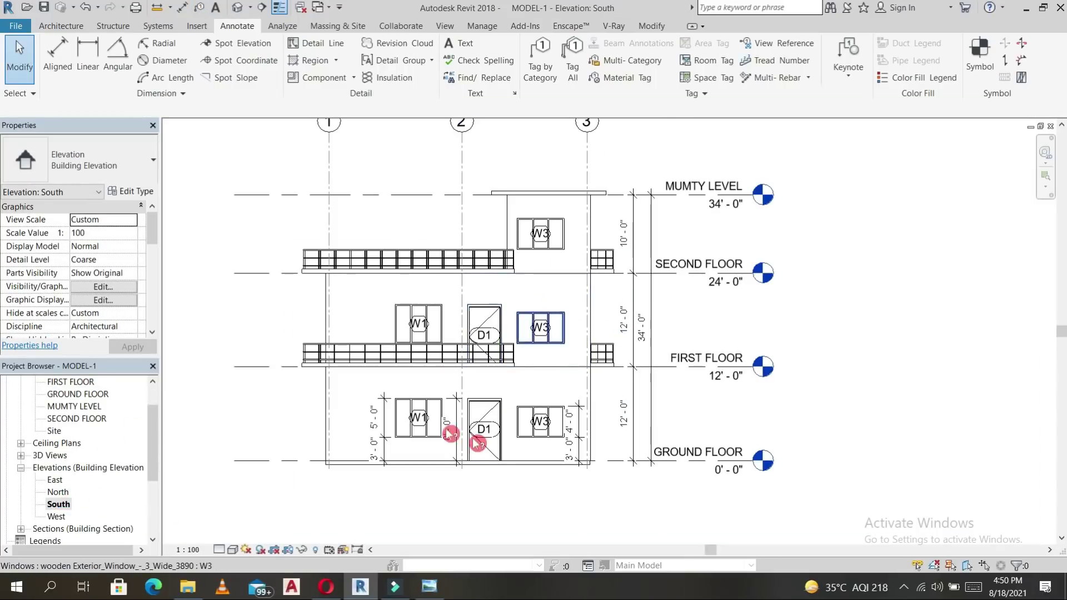
pyautogui.scroll(-1, 42, 462)
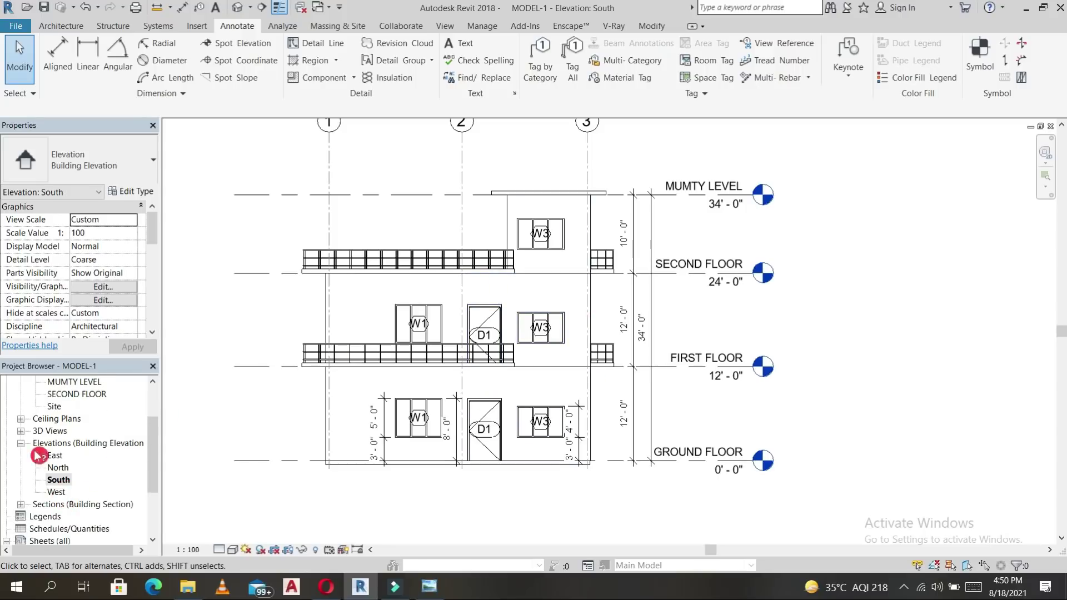
pyautogui.doubleClick(53, 504)
pyautogui.doubleClick(64, 517)
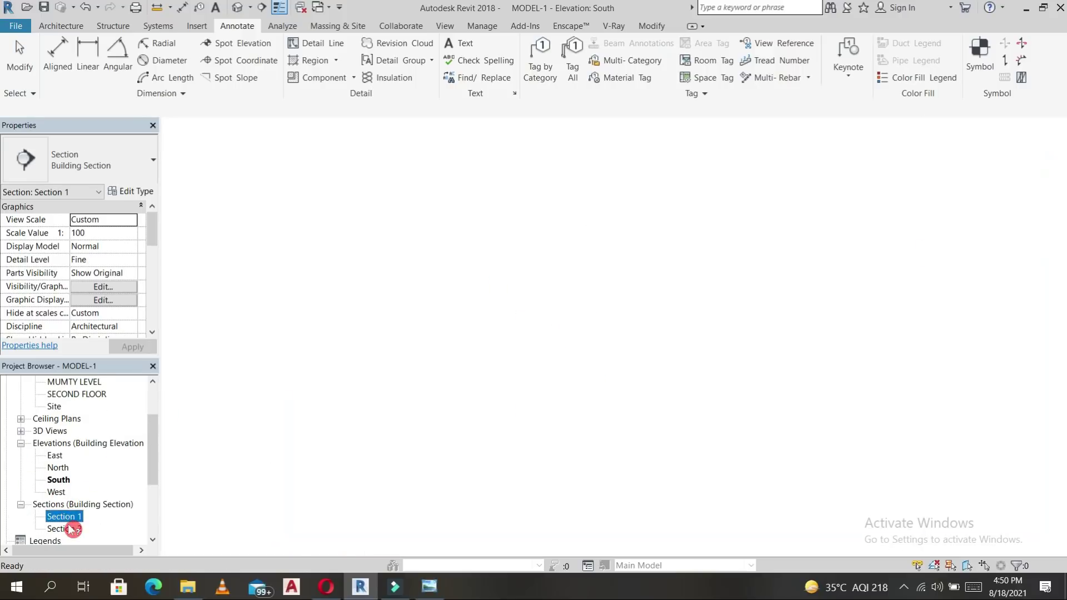
pyautogui.scroll(-2, 690, 328)
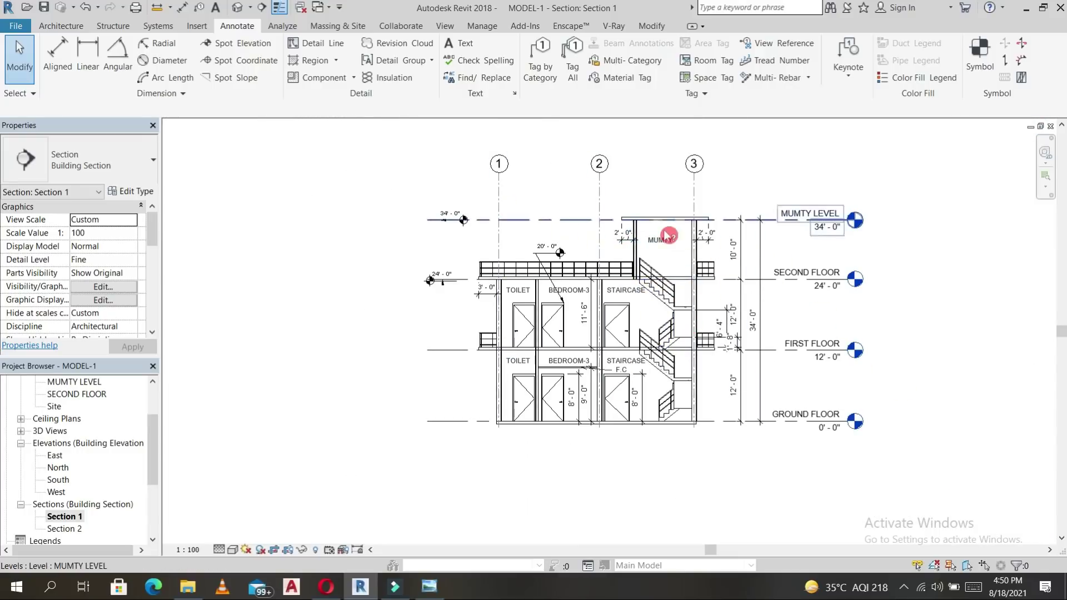
pyautogui.moveTo(948, 369); pyautogui.dragTo(837, 381, button='middle')
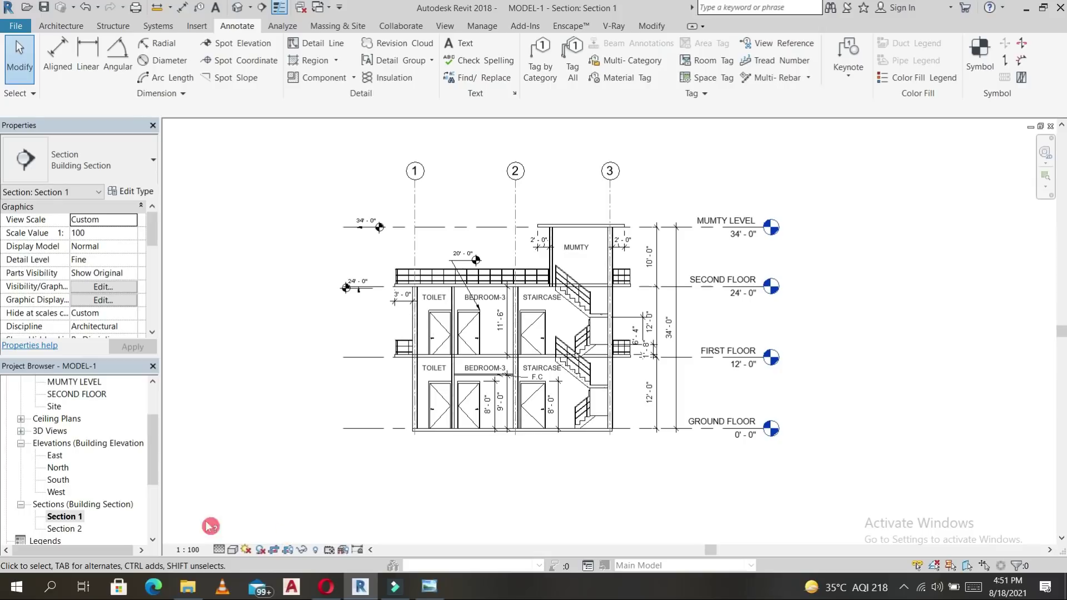
pyautogui.scroll(-3, 89, 481)
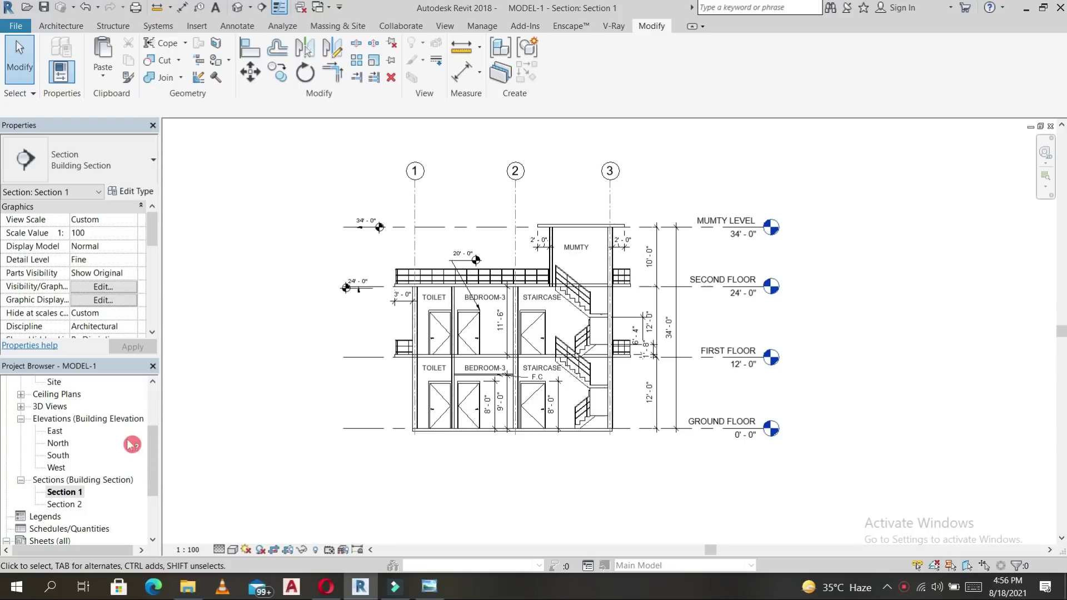
pyautogui.scroll(-2, 35, 497)
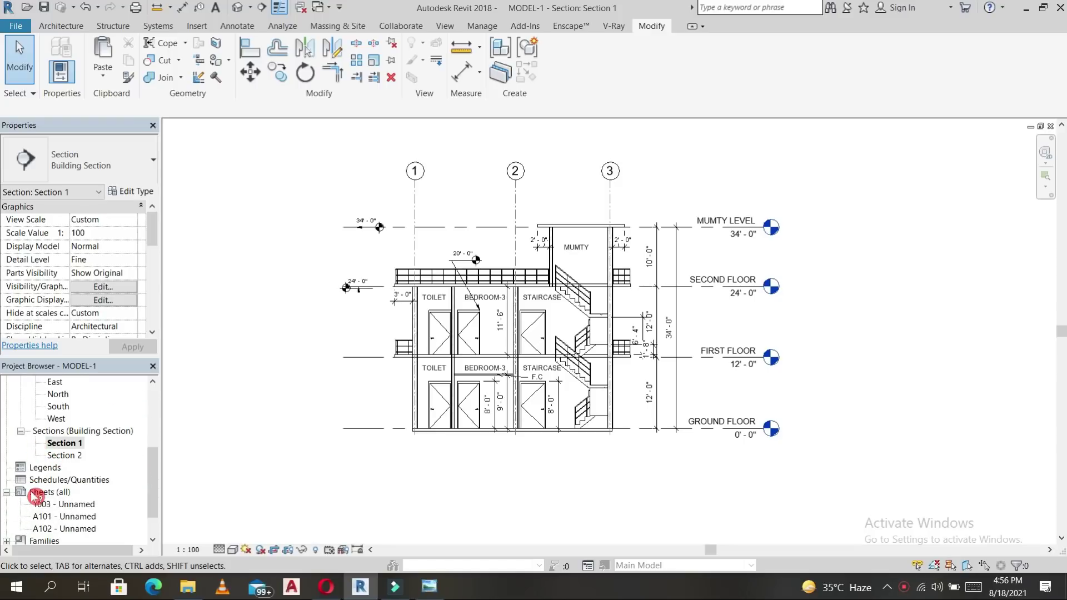
# Start a new sheet and choose the A1 metric title block.
pyautogui.rightClick(35, 493)
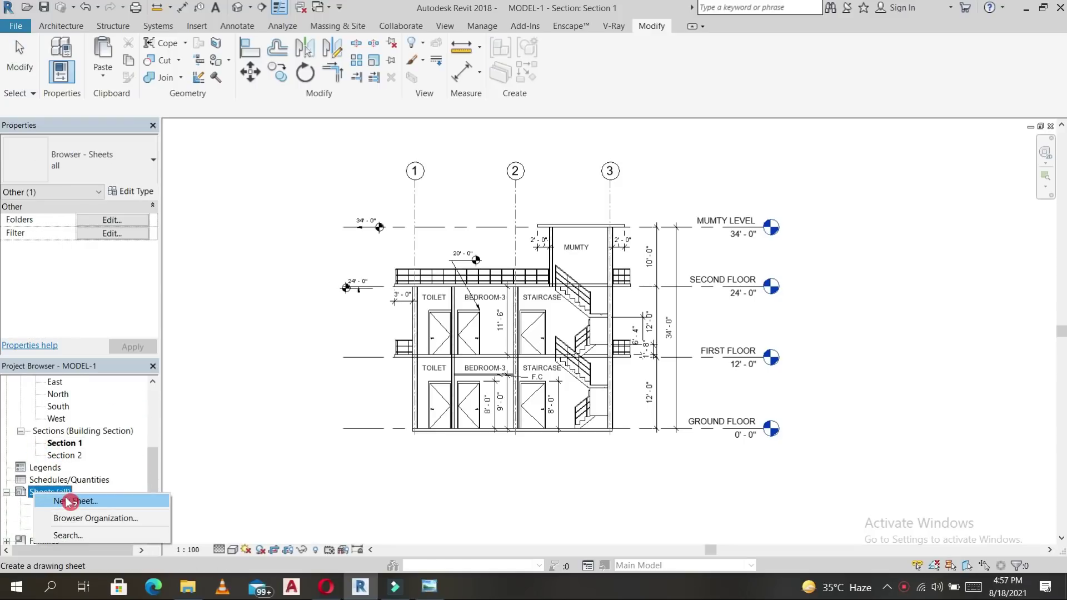
pyautogui.click(68, 502)
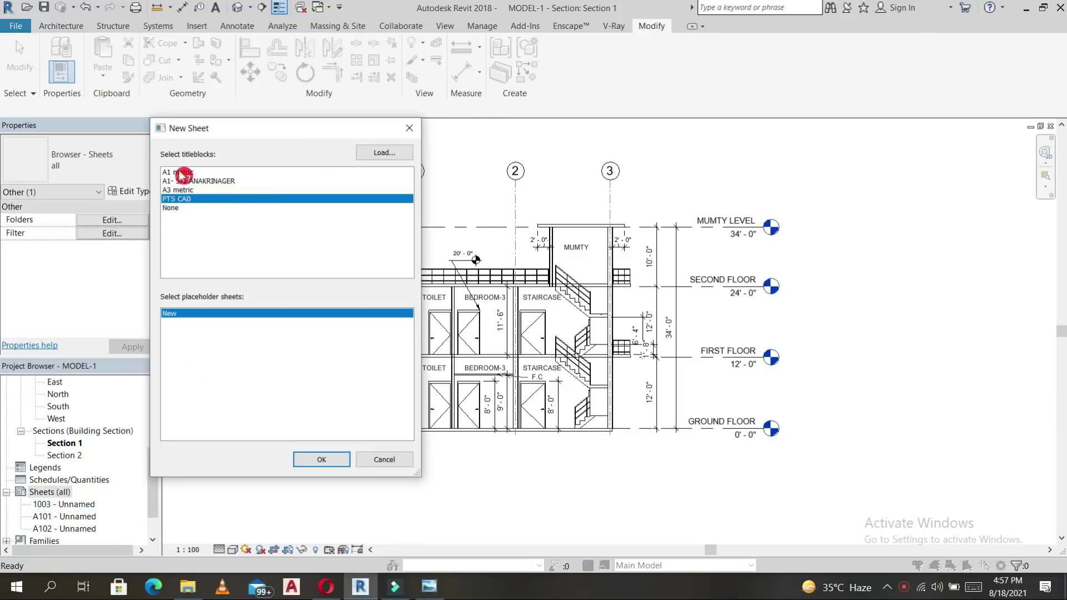
pyautogui.click(183, 173)
# Browse from the Desktop through revit family occion and rac2014 lib to the Titleblocks folder.
pyautogui.click(382, 152)
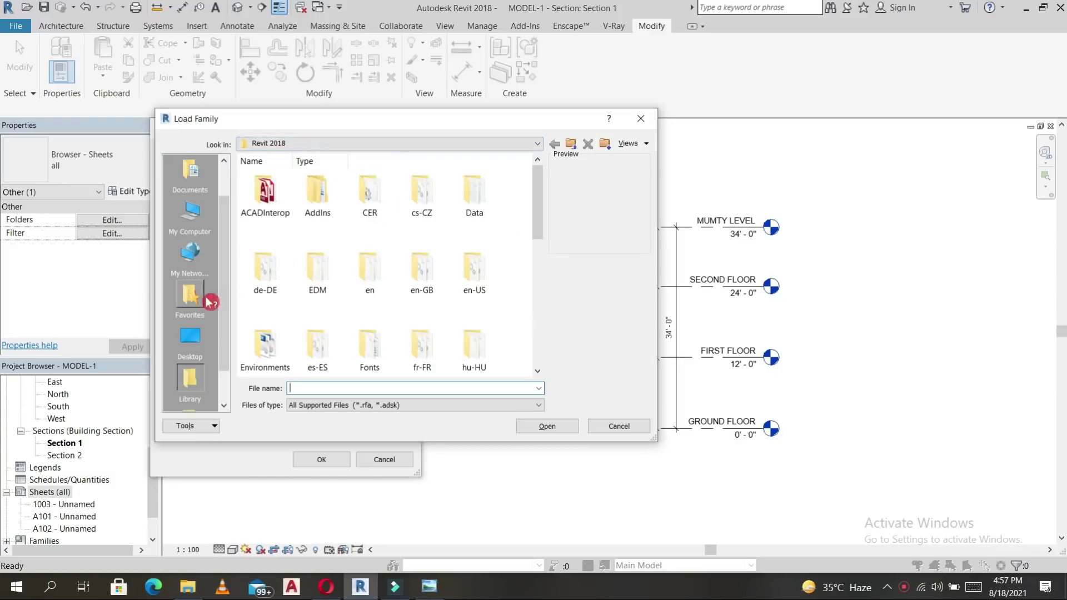
pyautogui.click(190, 338)
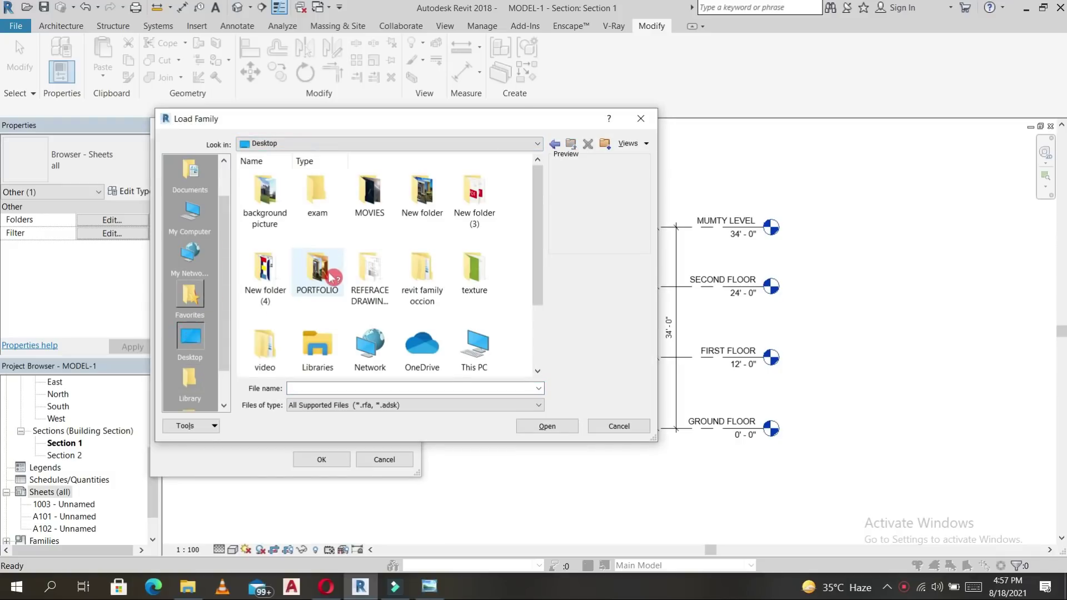
pyautogui.scroll(-2, 345, 280)
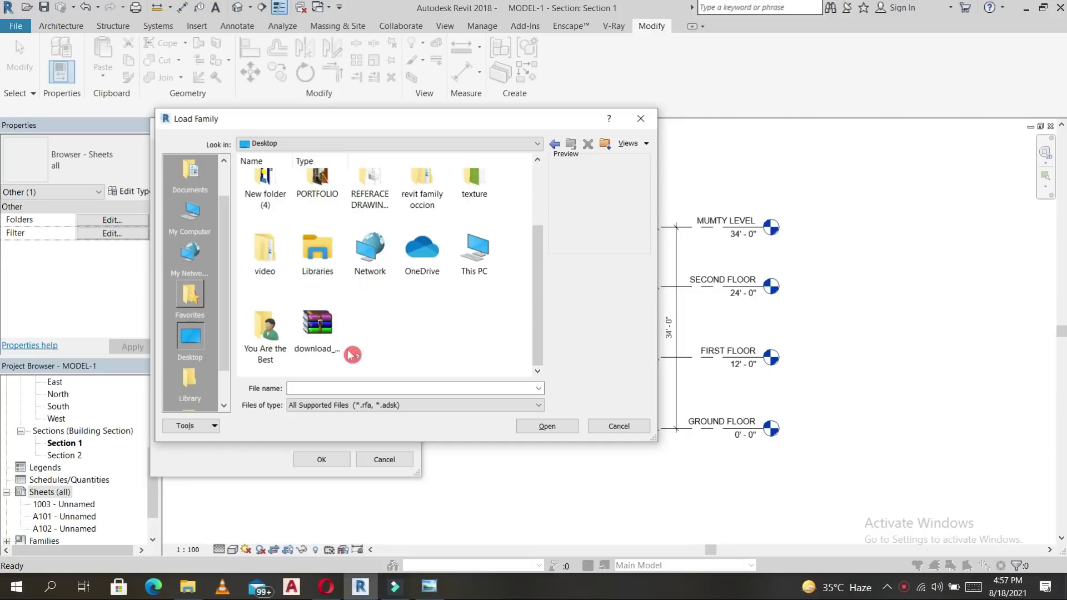
pyautogui.scroll(2, 352, 355)
pyautogui.click(189, 384)
pyautogui.click(191, 336)
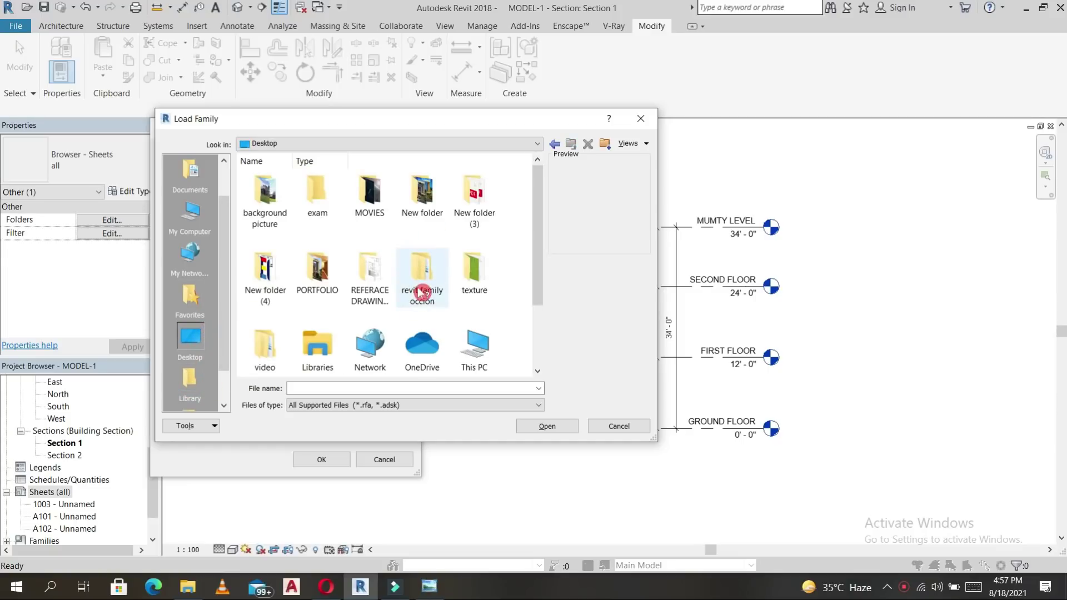
pyautogui.doubleClick(421, 266)
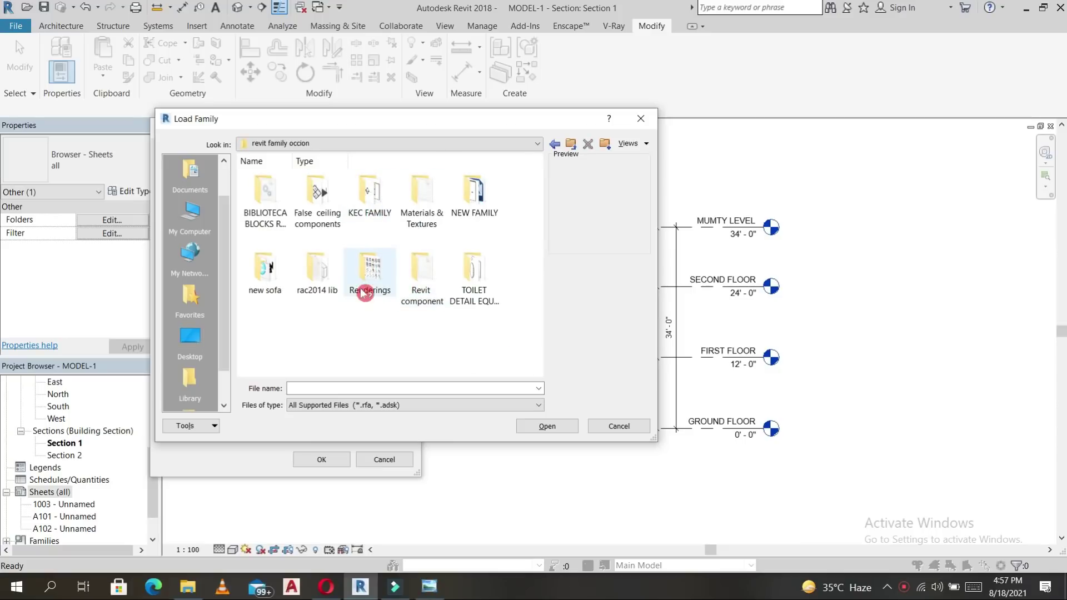
pyautogui.doubleClick(317, 276)
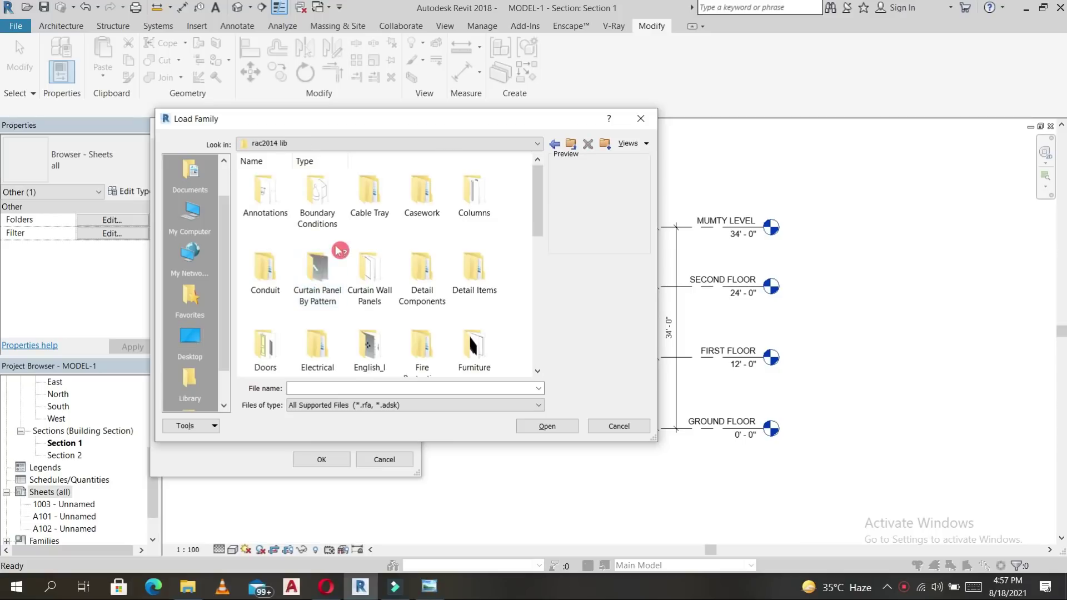
pyautogui.click(318, 199)
pyautogui.scroll(-5, 318, 200)
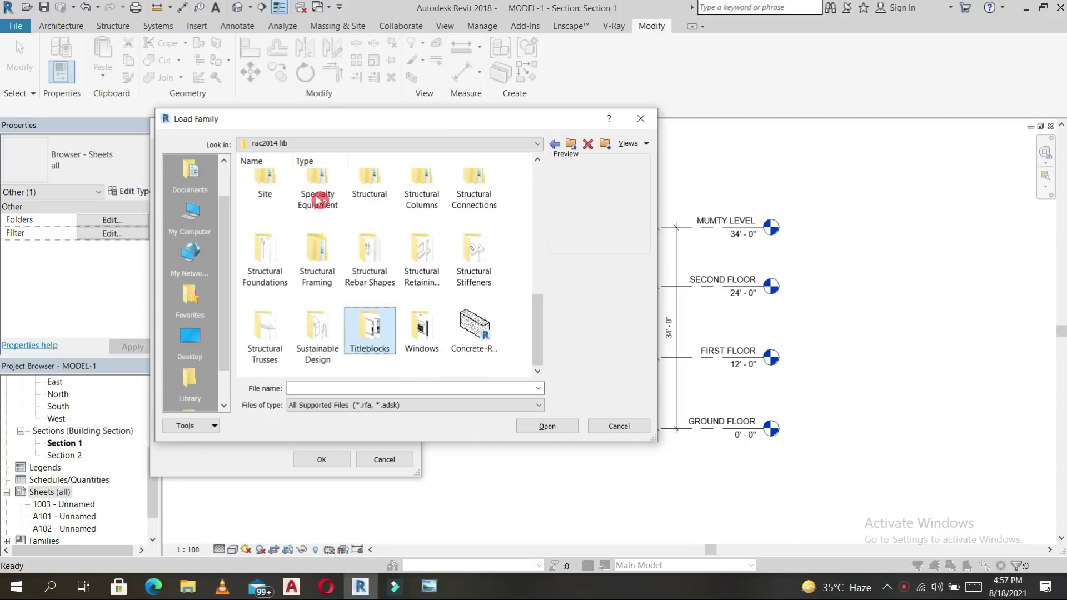
pyautogui.doubleClick(374, 329)
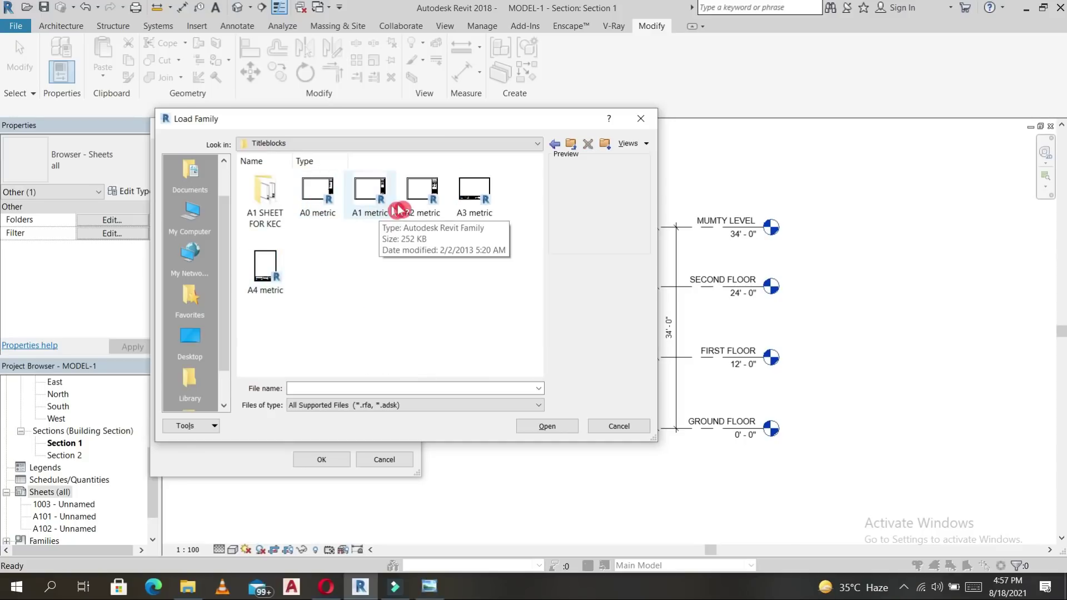
# Load the A3 metric title block, then create the sheet with A1 metric.
pyautogui.click(486, 195)
pyautogui.click(547, 426)
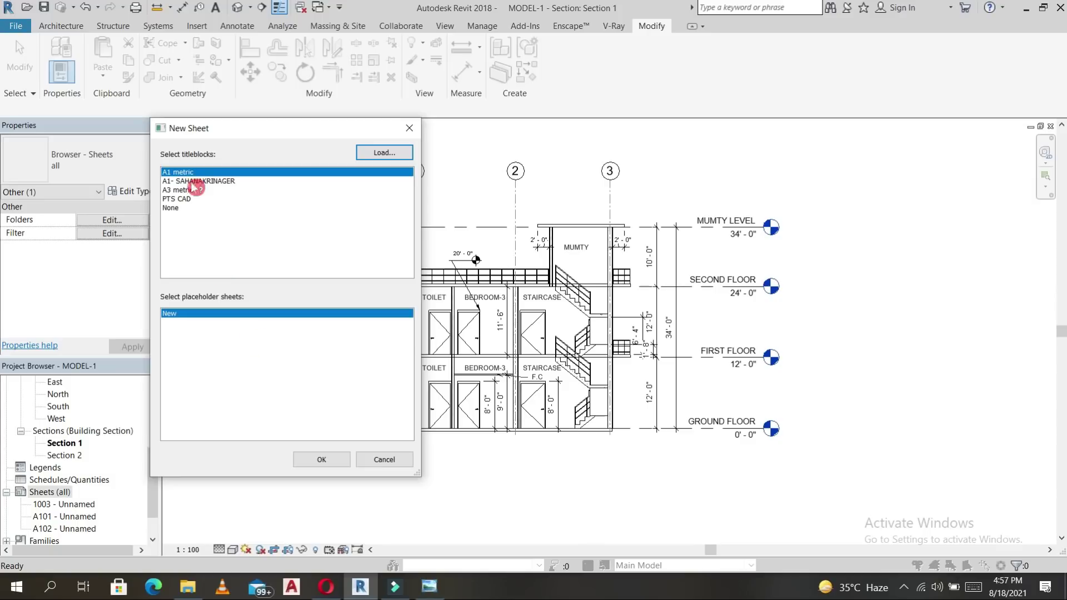
pyautogui.click(322, 460)
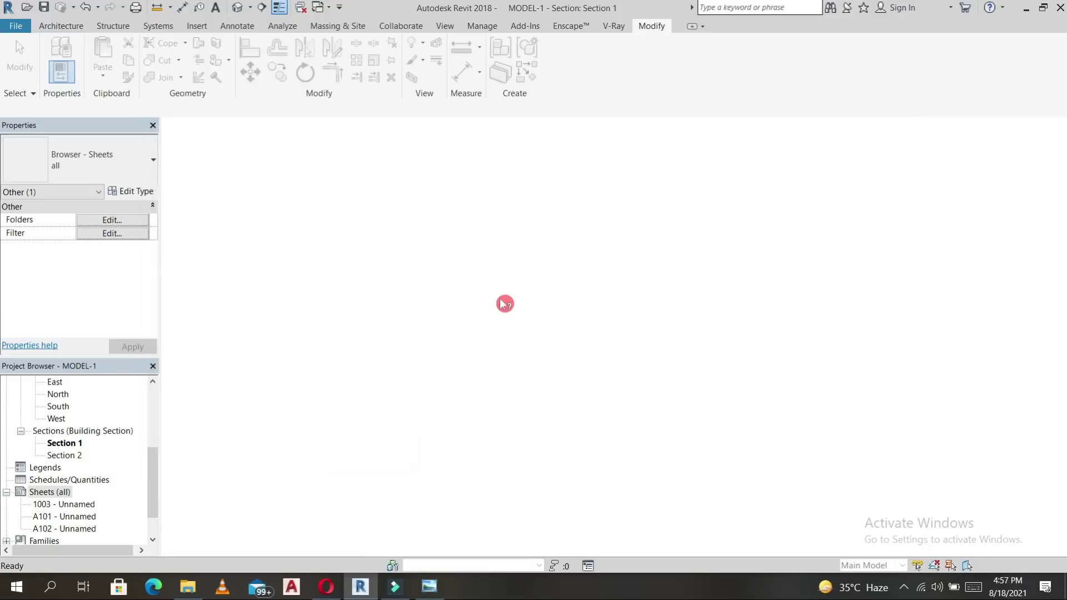
# Set the sheet name to PTS CAD in the title block properties.
pyautogui.click(870, 290)
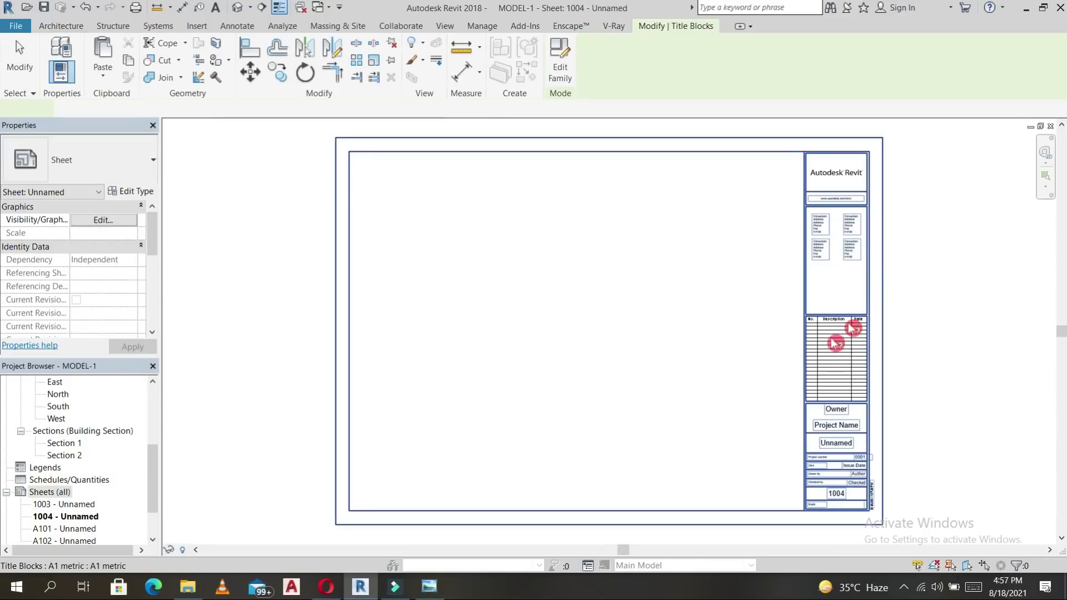
pyautogui.click(477, 184)
pyautogui.click(526, 156)
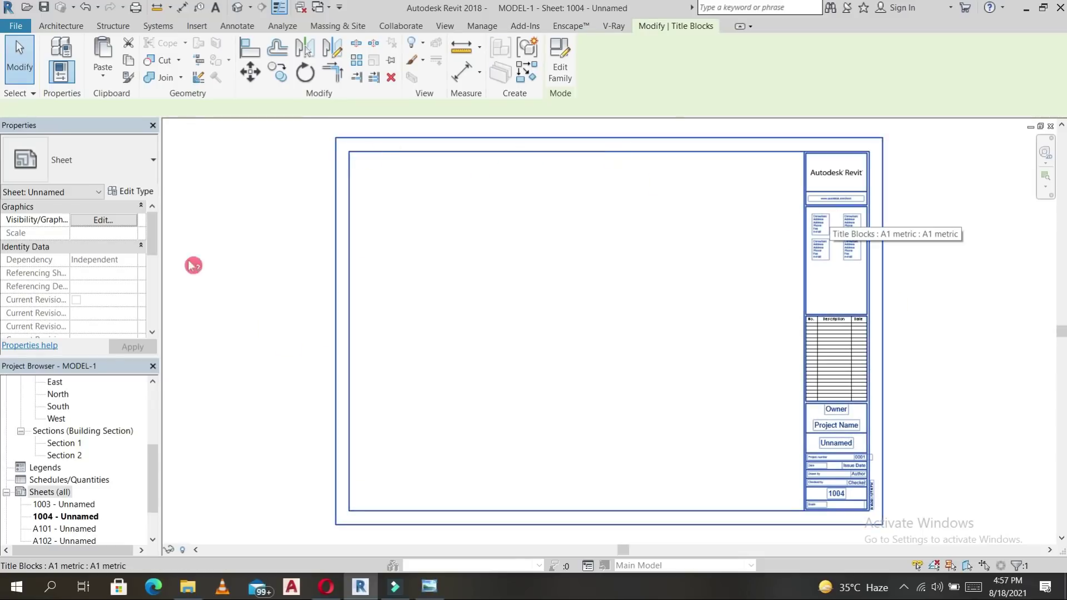
pyautogui.click(125, 253)
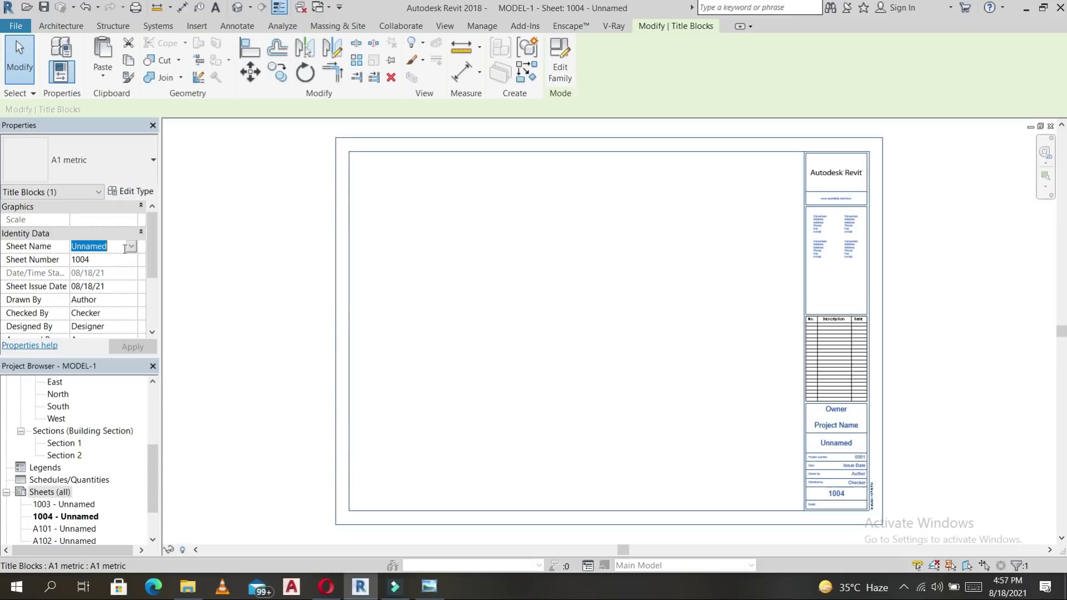
pyautogui.write('PTS CAD')
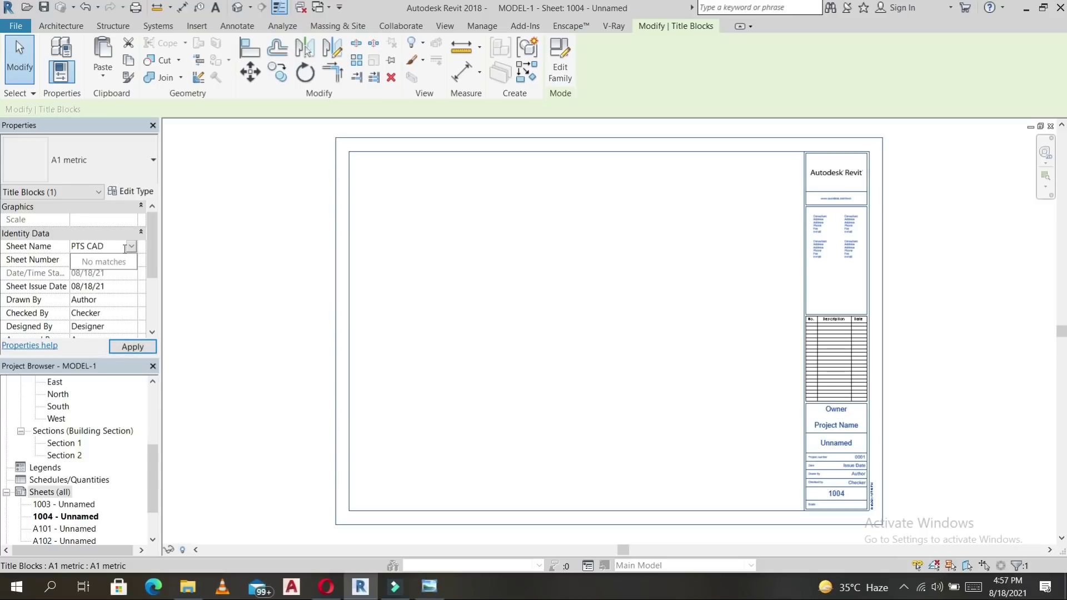
pyautogui.click(132, 347)
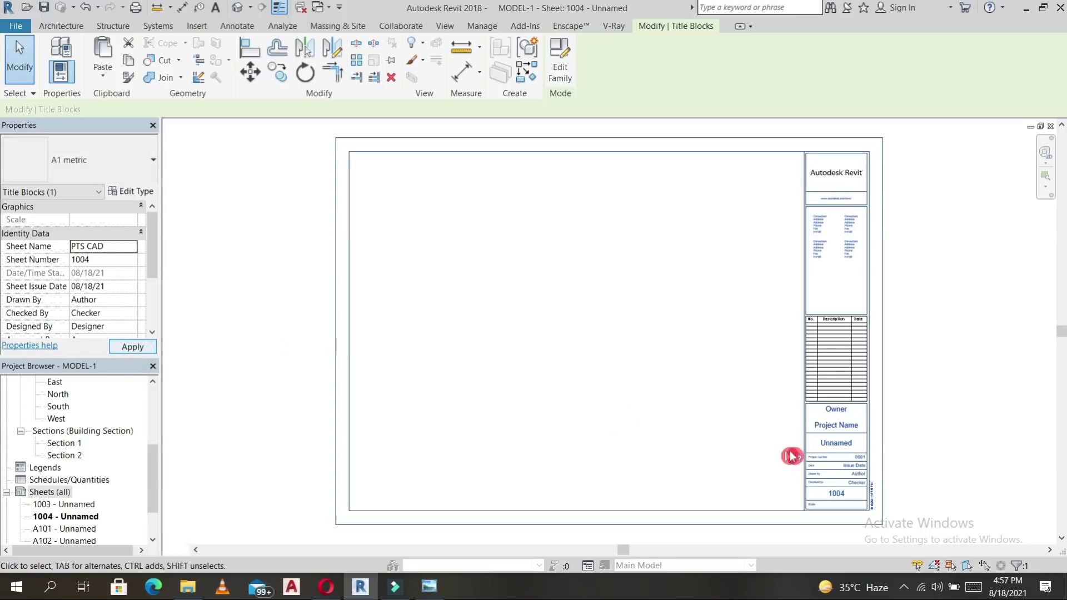
# Enter RESIDENTIAL as the title block's project name.
pyautogui.scroll(3, 861, 448)
pyautogui.click(824, 401)
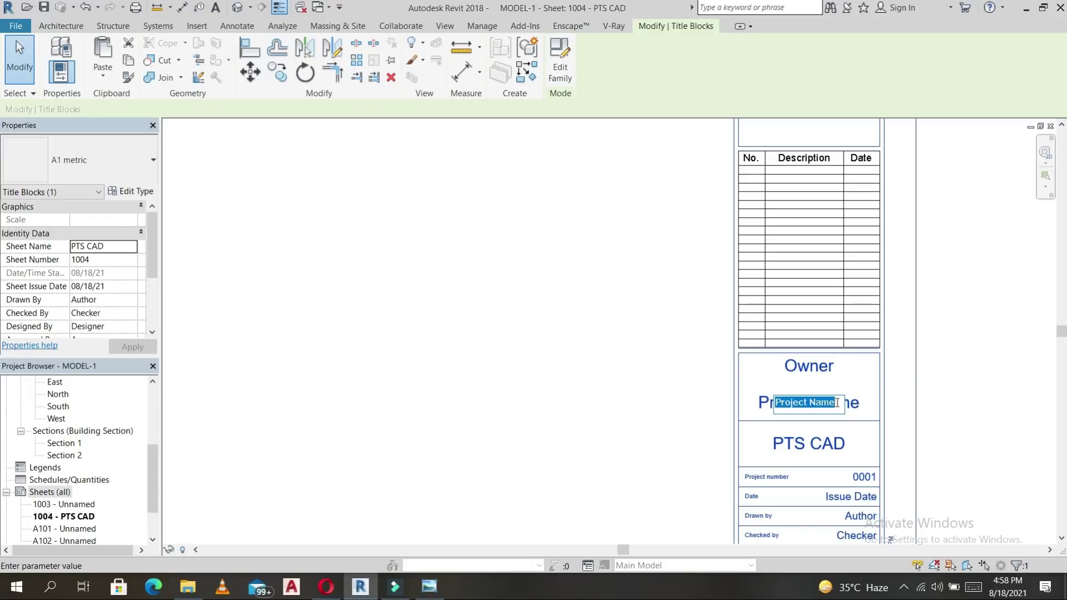
pyautogui.write('RE')
pyautogui.write('SIDENTIAL')
pyautogui.click(838, 380)
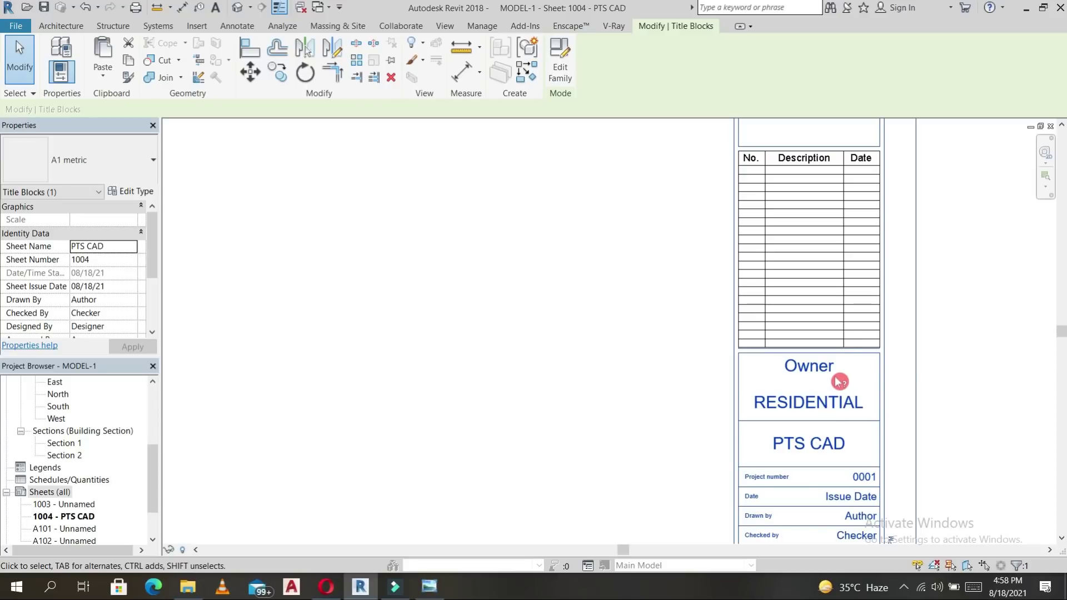
pyautogui.click(817, 366)
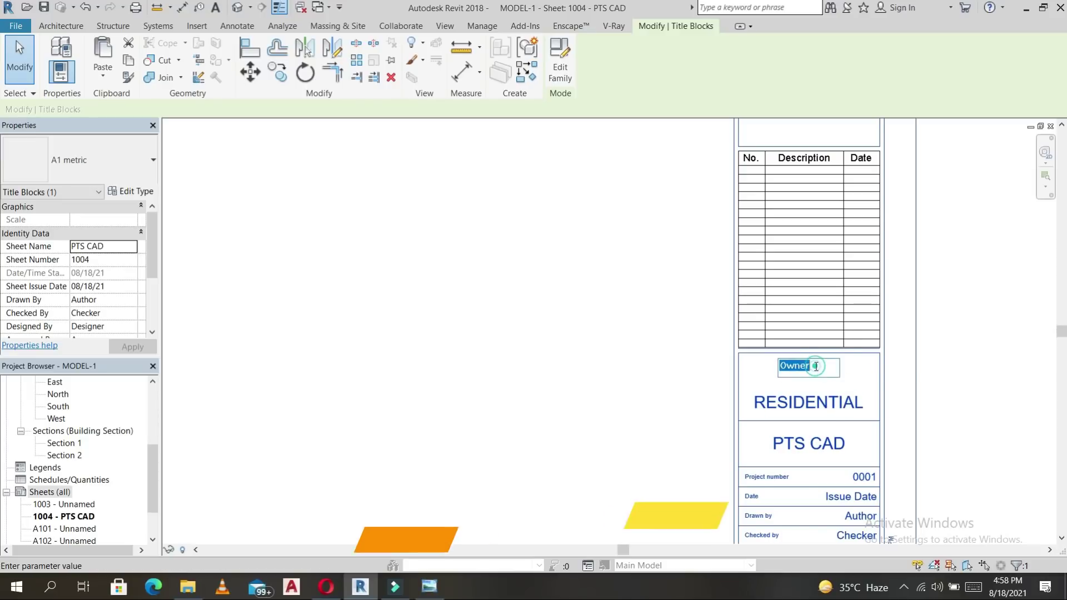
# Fill in the owner's name and set the sheet number to 1001.
pyautogui.moveTo(821, 370); pyautogui.dragTo(749, 373)
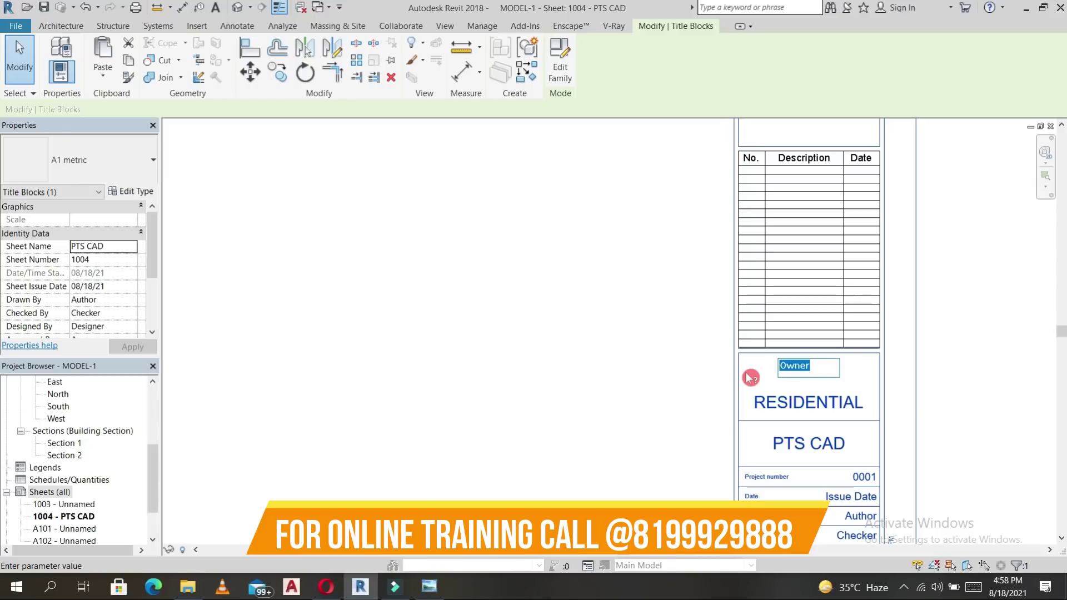
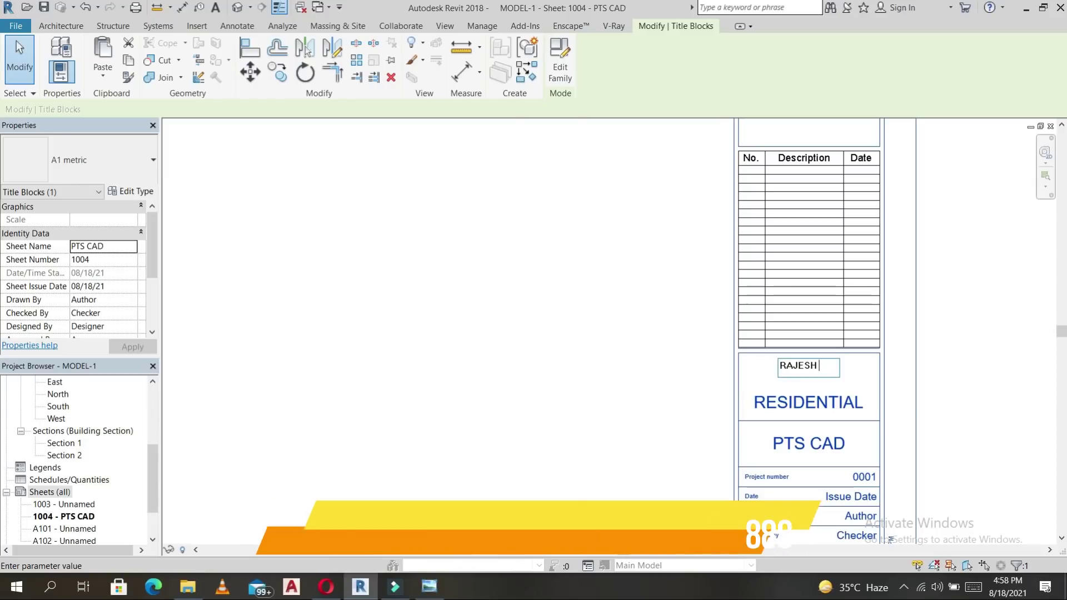
pyautogui.click(939, 366)
pyautogui.scroll(-3, 890, 333)
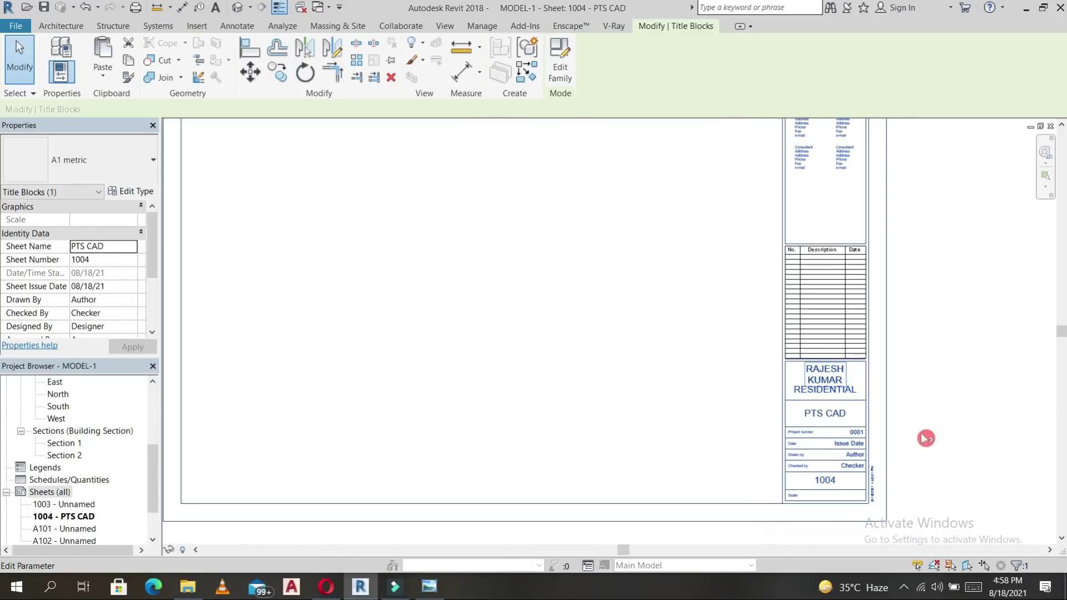
pyautogui.scroll(3, 785, 374)
pyautogui.click(795, 372)
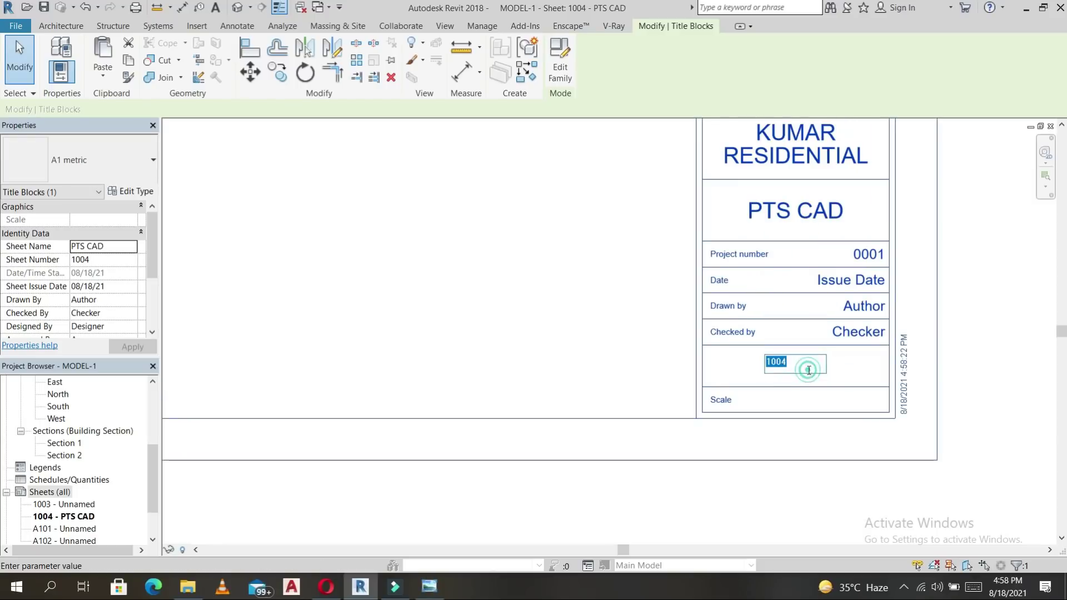
pyautogui.write('11')
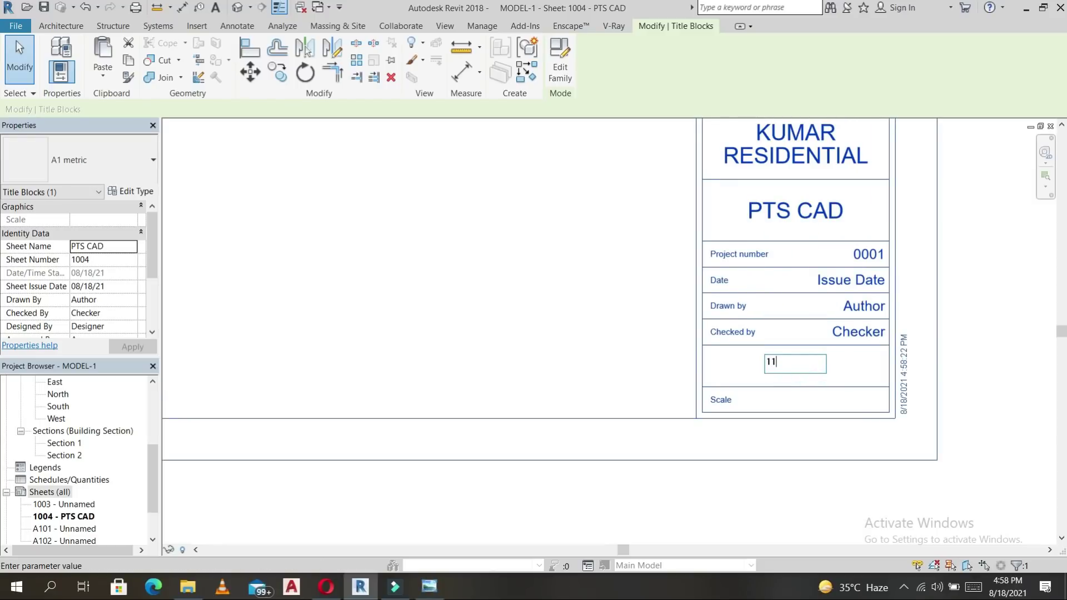
pyautogui.click(876, 366)
# Review the Issue Date and Author labels, then return to the full sheet 1001 view.
pyautogui.click(856, 281)
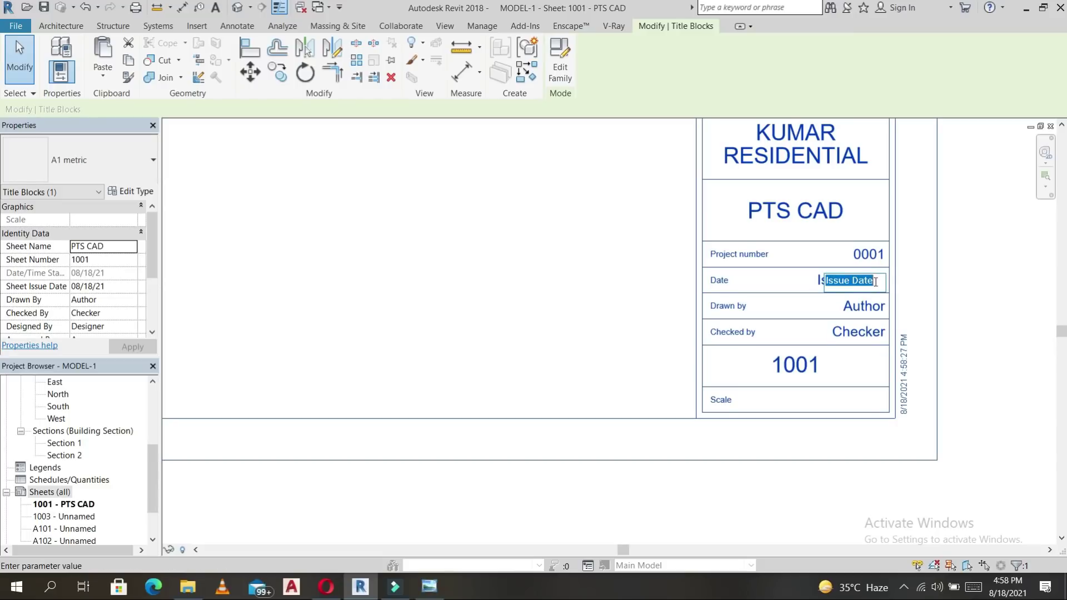
pyautogui.scroll(-2, 908, 292)
pyautogui.click(915, 288)
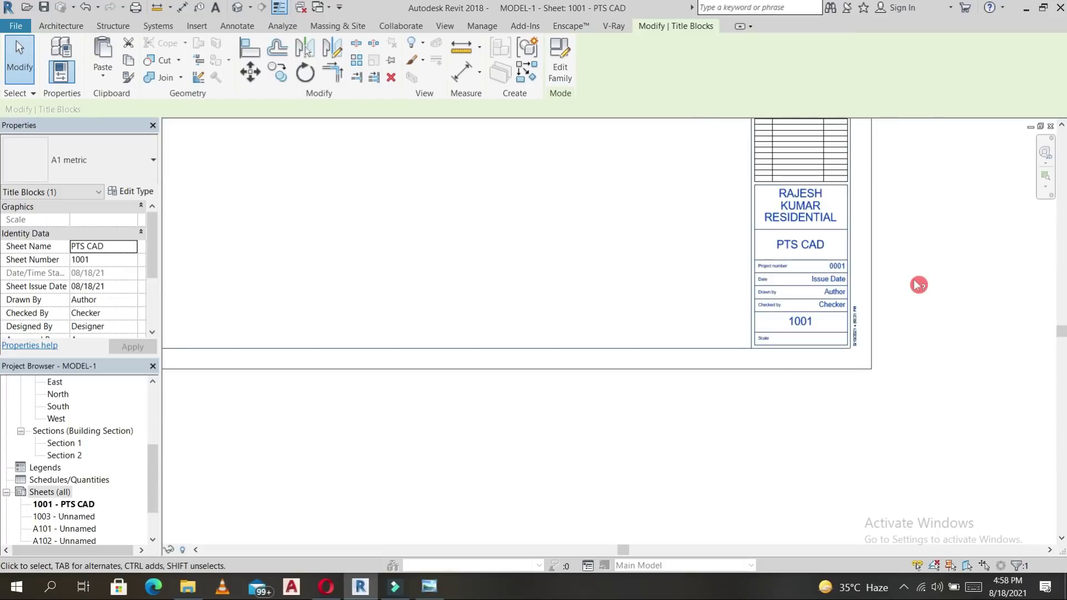
pyautogui.scroll(-4, 916, 273)
pyautogui.moveTo(916, 240); pyautogui.dragTo(882, 369, button='middle')
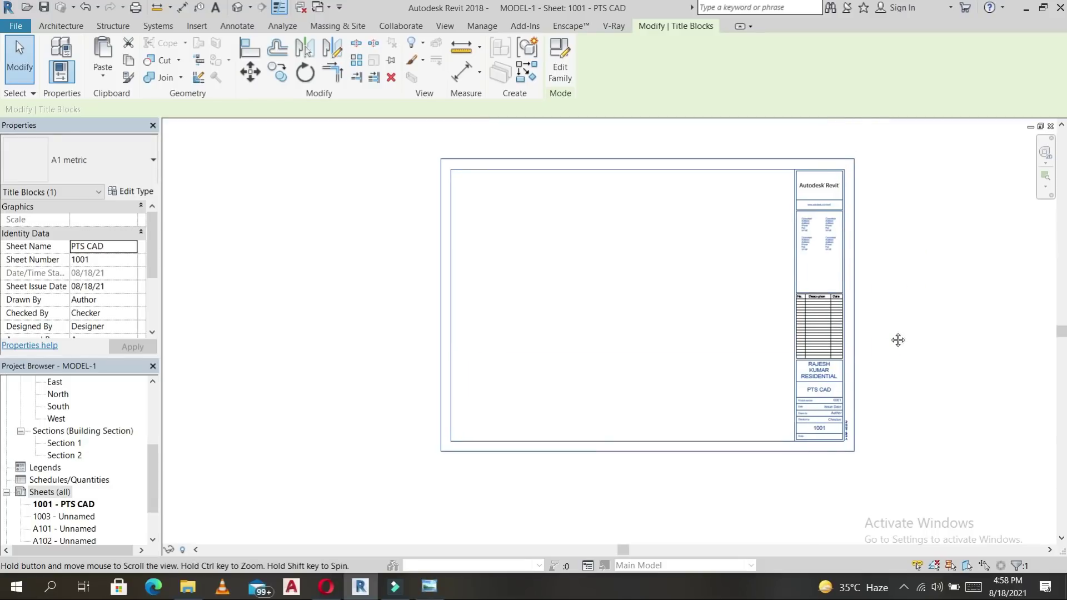
pyautogui.click(826, 426)
pyautogui.scroll(4, 826, 426)
pyautogui.scroll(-1, 729, 389)
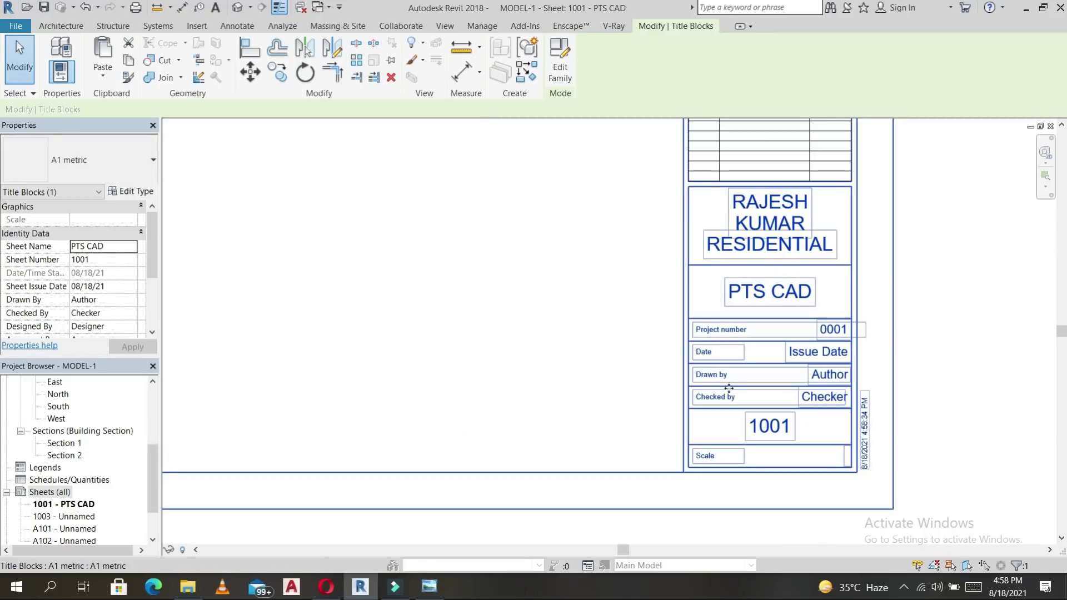
pyautogui.click(829, 401)
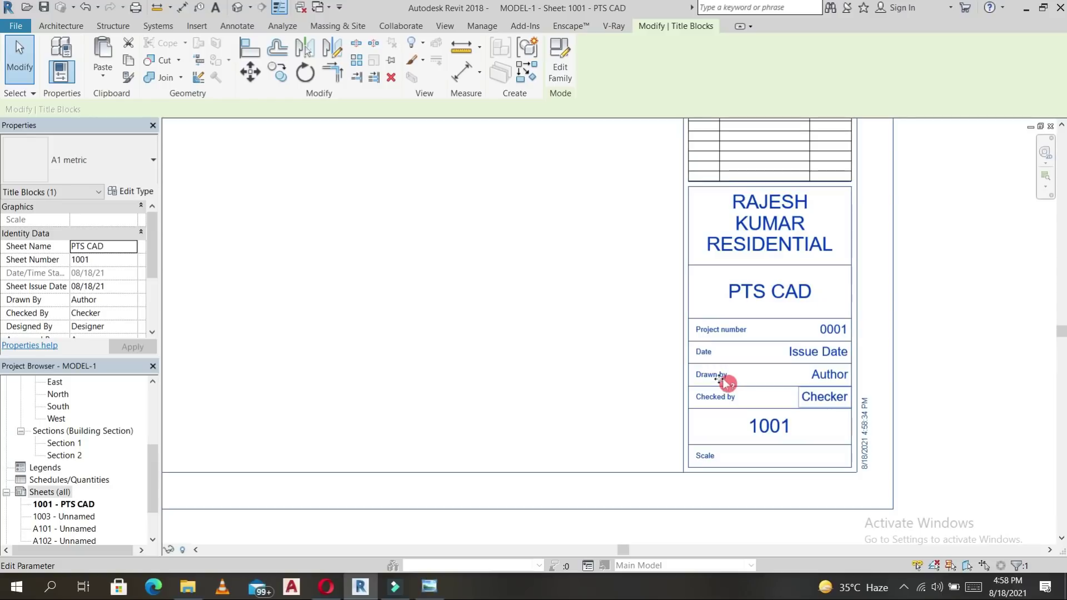
pyautogui.click(828, 376)
pyautogui.scroll(3, 831, 377)
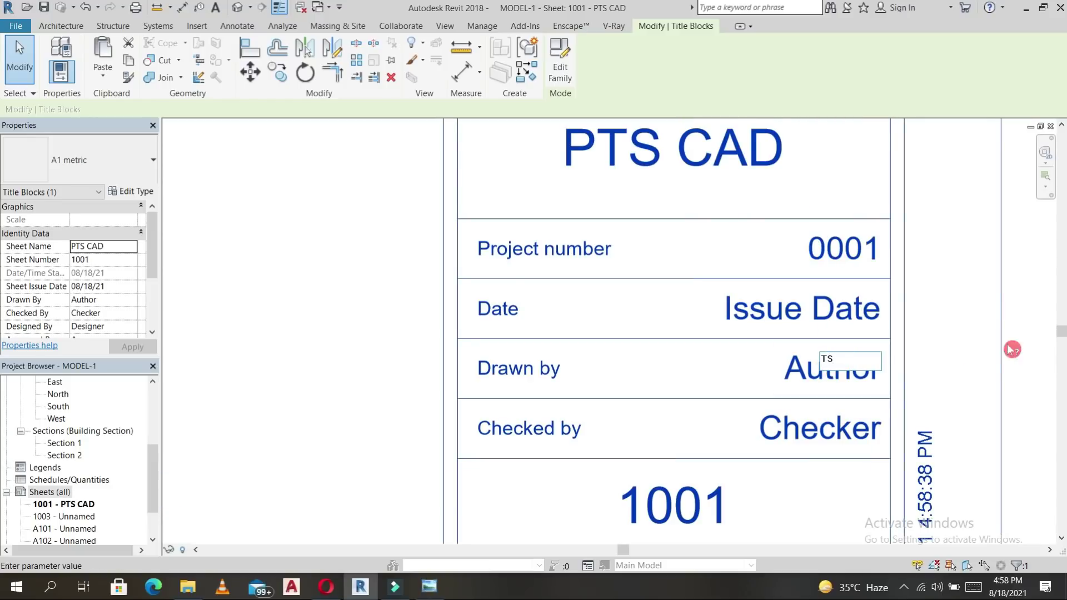
pyautogui.doubleClick(66, 505)
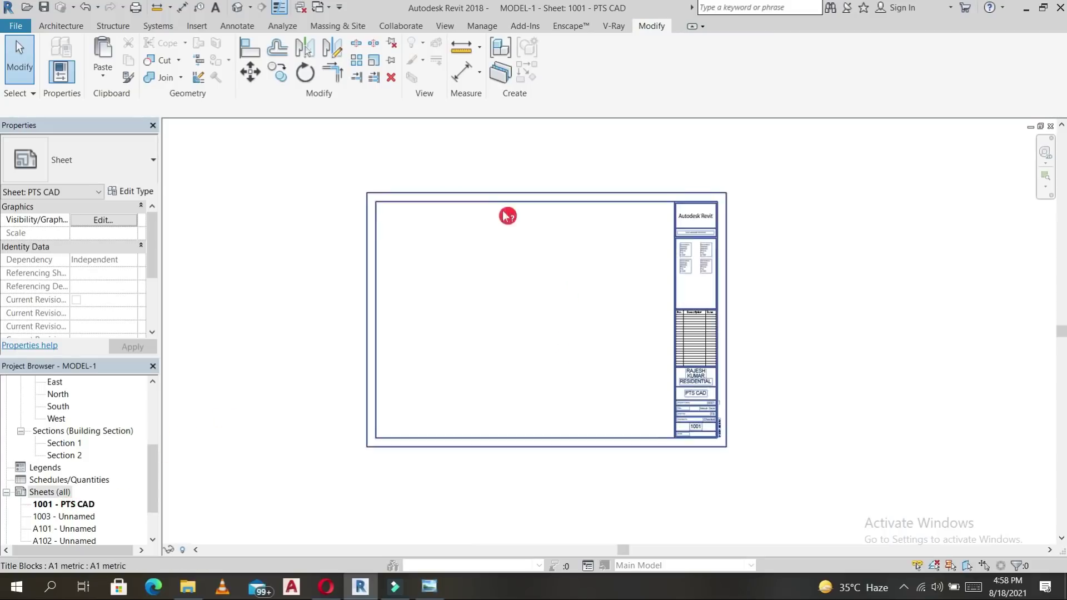
pyautogui.scroll(3, 97, 399)
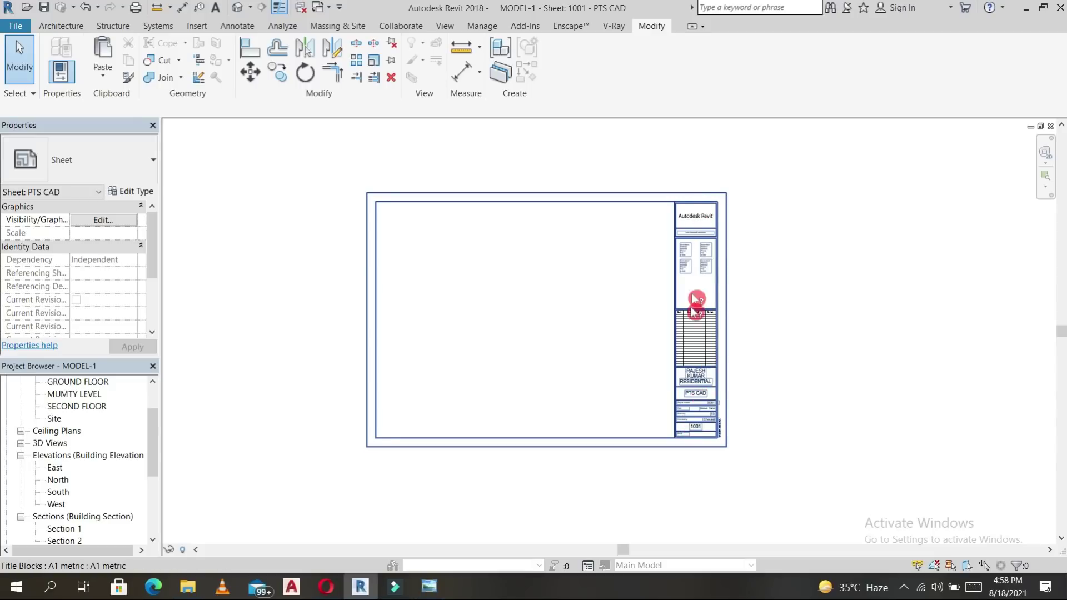
pyautogui.scroll(3, 698, 339)
pyautogui.scroll(-2, 697, 339)
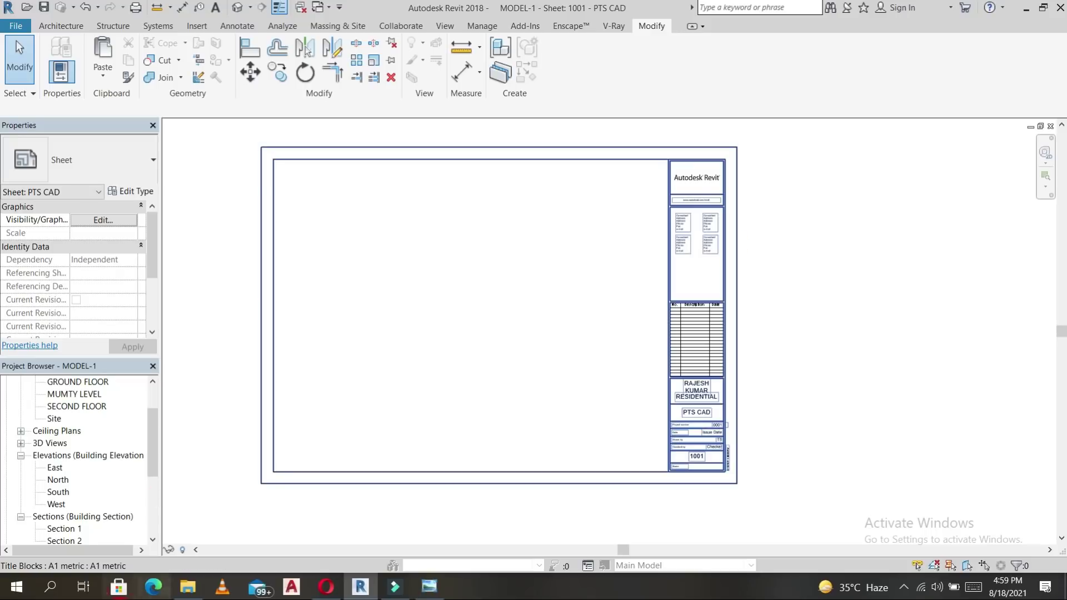
pyautogui.scroll(2, 86, 430)
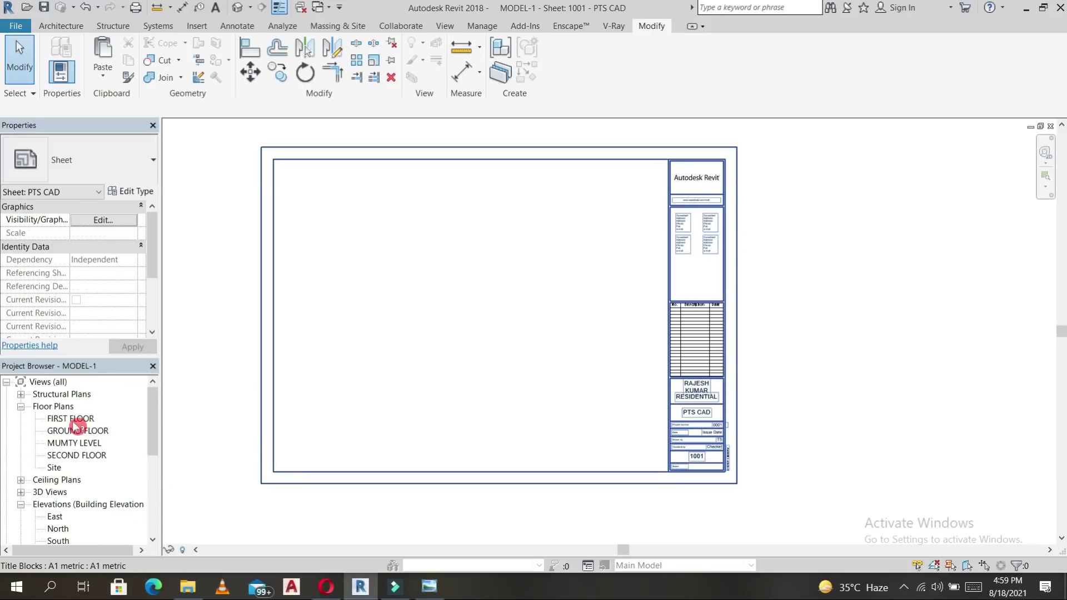
# Place the GROUND FLOOR plan viewport on the sheet.
pyautogui.moveTo(71, 434); pyautogui.dragTo(349, 255)
pyautogui.moveTo(349, 215); pyautogui.dragTo(348, 212)
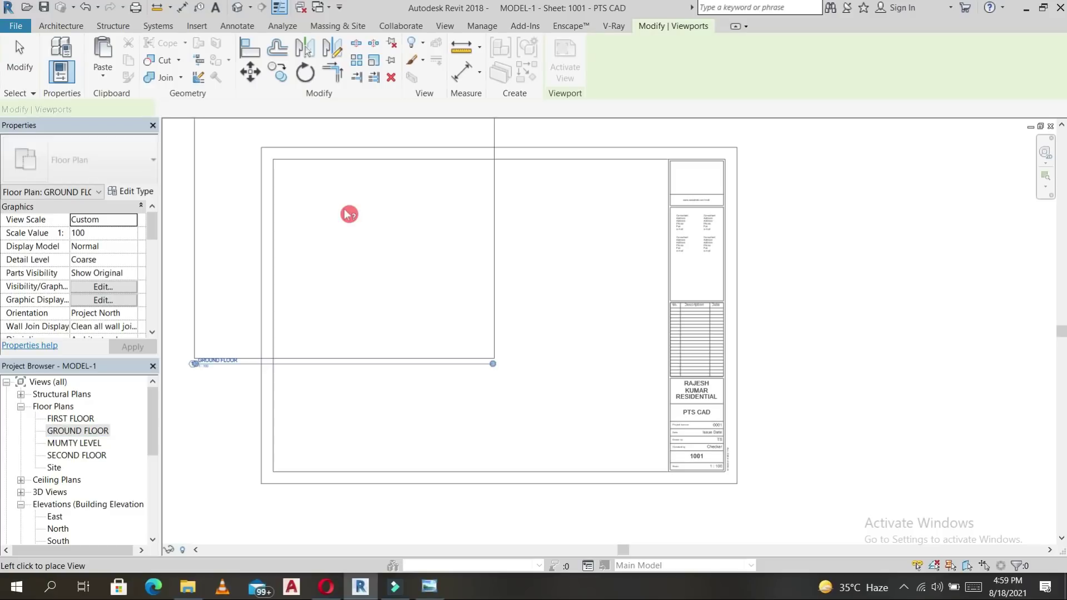
pyautogui.click(396, 254)
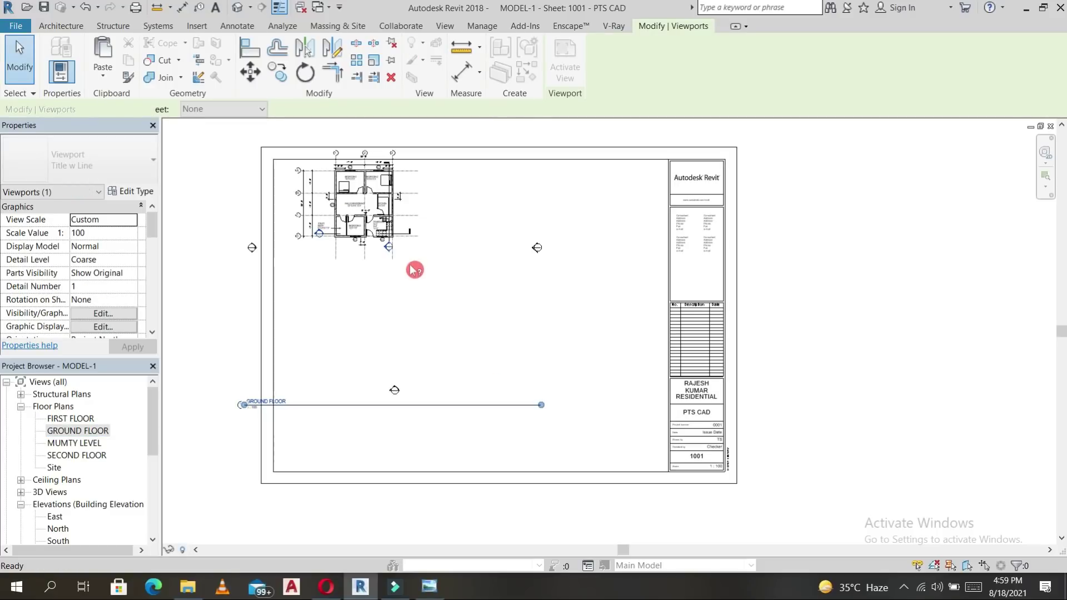
# Hide the top, right and bottom elevation markers in the GROUND FLOOR plan, then open a sheet.
pyautogui.doubleClick(78, 432)
pyautogui.moveTo(623, 231); pyautogui.dragTo(834, 478)
pyautogui.keyDown('ctrl'); pyautogui.moveTo(439, 158); pyautogui.dragTo(562, 206); pyautogui.keyUp('ctrl')
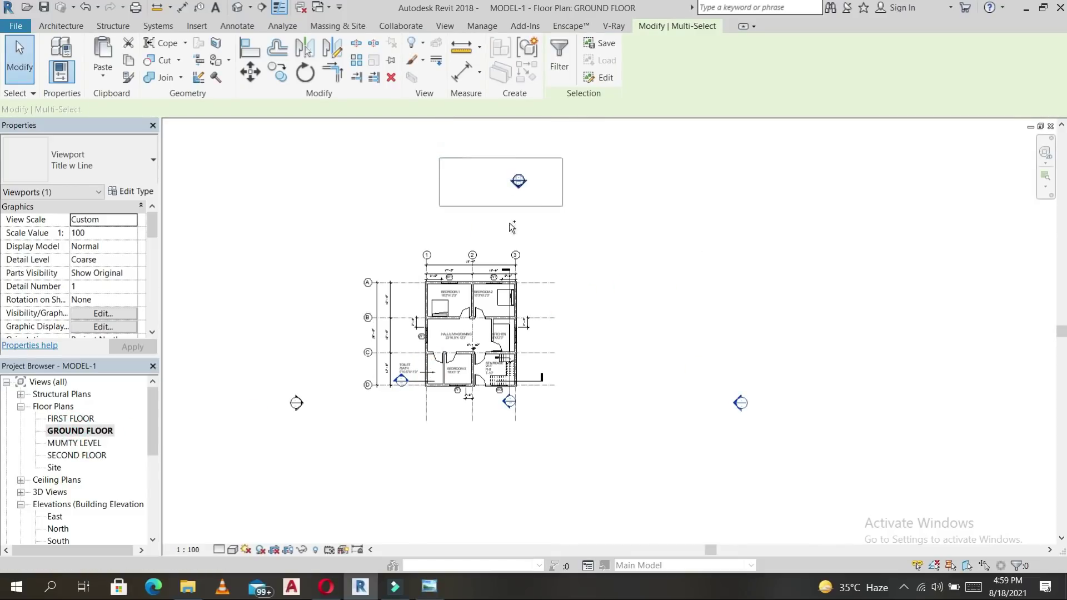
pyautogui.scroll(-3, 509, 223)
pyautogui.keyDown('ctrl'); pyautogui.moveTo(465, 359); pyautogui.dragTo(626, 453); pyautogui.keyUp('ctrl')
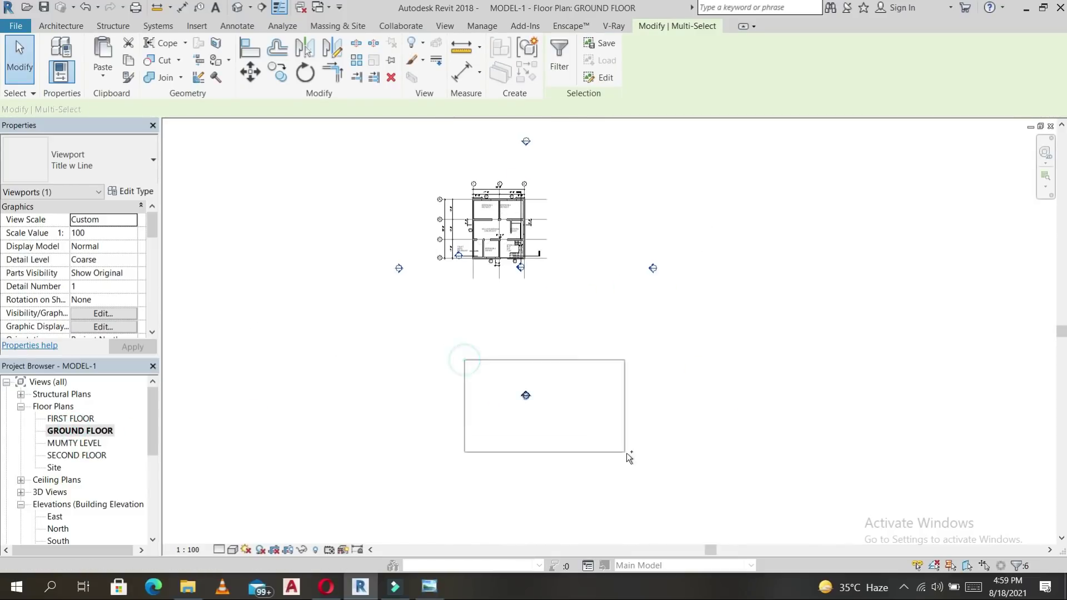
pyautogui.rightClick(574, 289)
pyautogui.moveTo(679, 346)
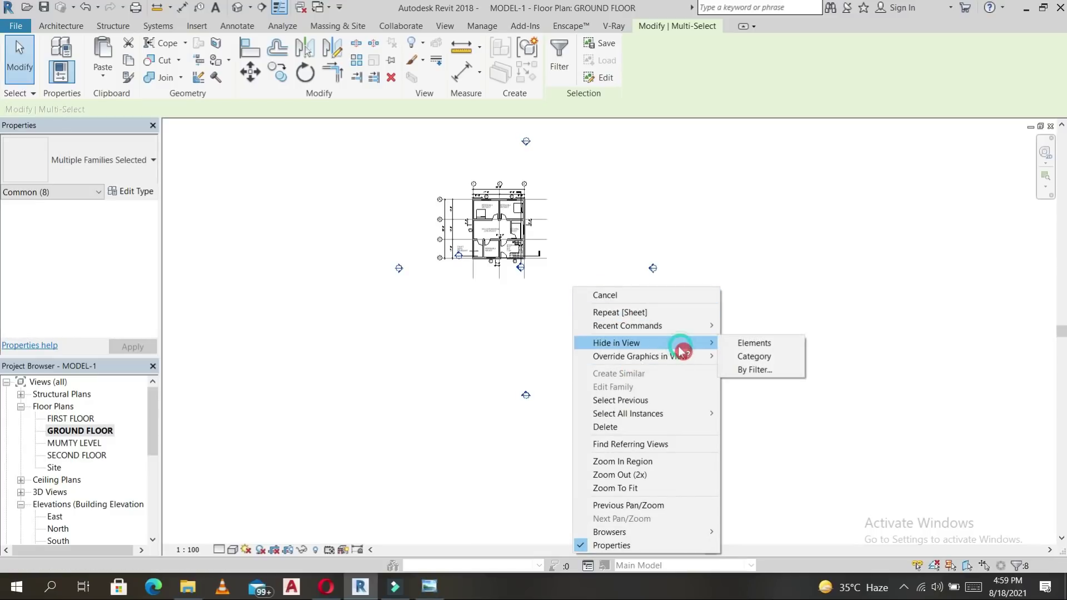
pyautogui.click(766, 345)
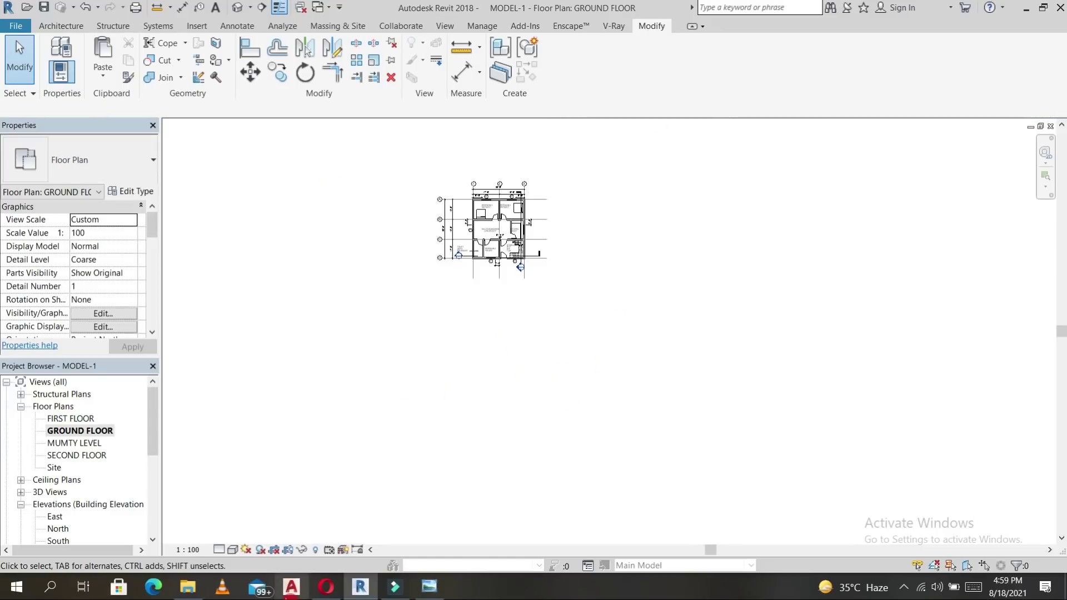
pyautogui.scroll(-4, 62, 520)
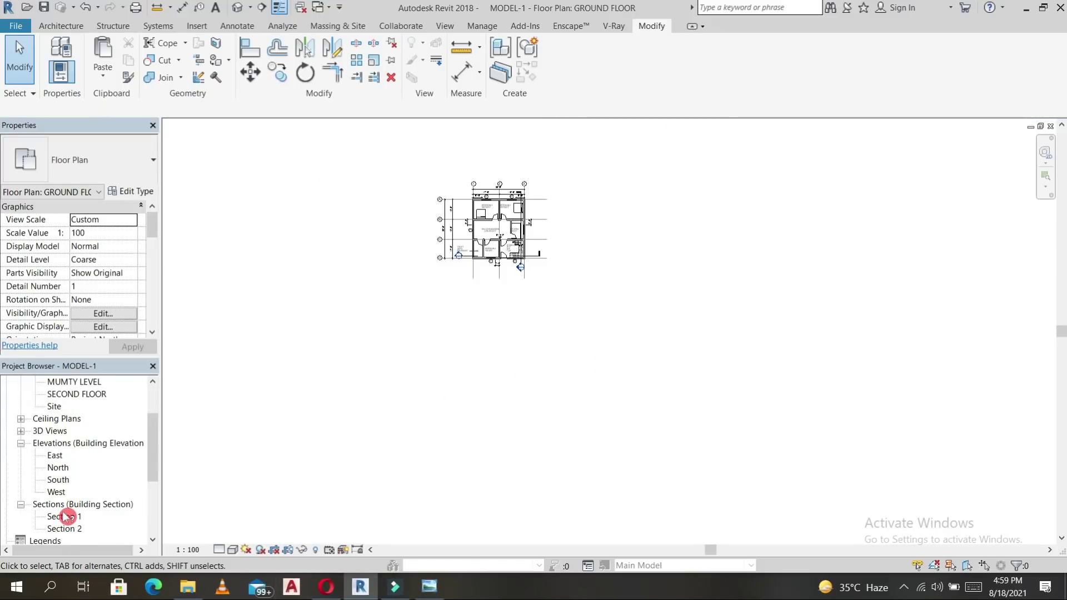
pyautogui.doubleClick(76, 517)
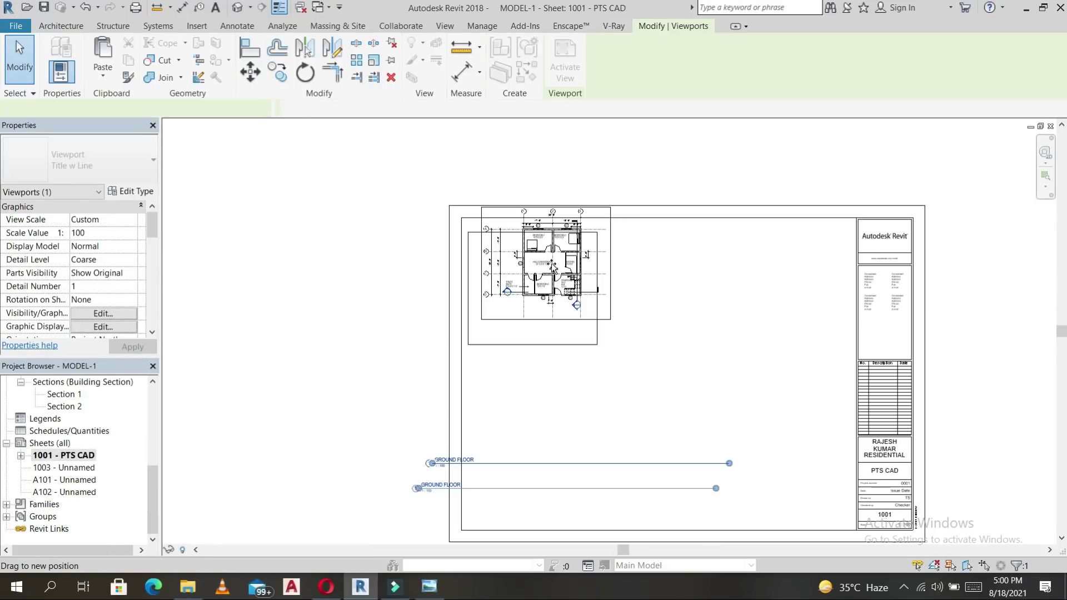
# Move the ground floor viewport to the top-left, its title just below, with a shortened underline.
pyautogui.moveTo(554, 269); pyautogui.dragTo(554, 269)
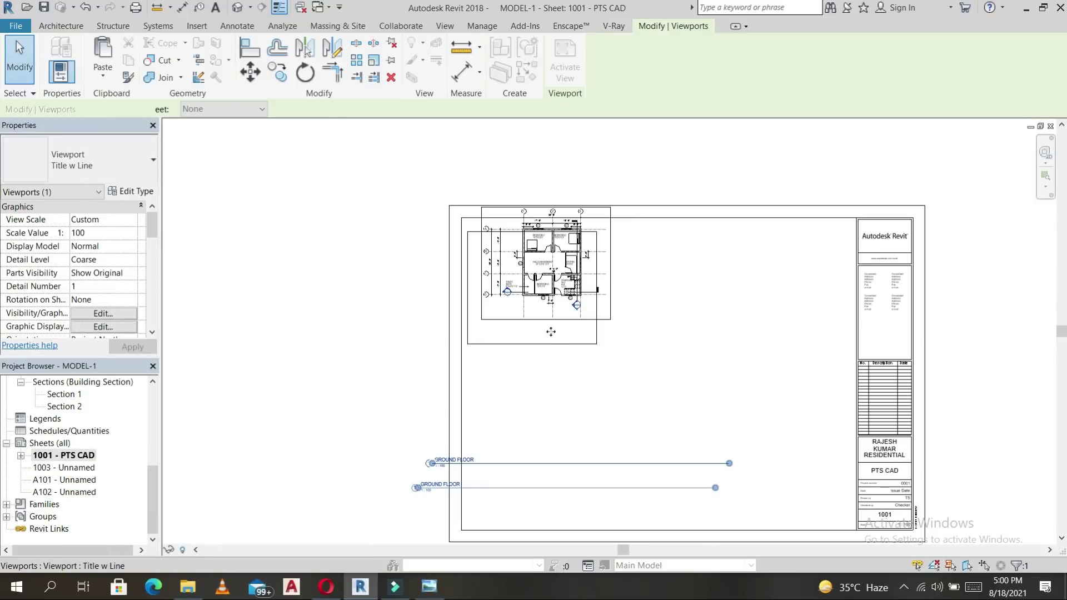
pyautogui.click(564, 388)
pyautogui.scroll(1, 559, 408)
pyautogui.moveTo(479, 507); pyautogui.dragTo(528, 349)
pyautogui.click(562, 276)
pyautogui.click(551, 275)
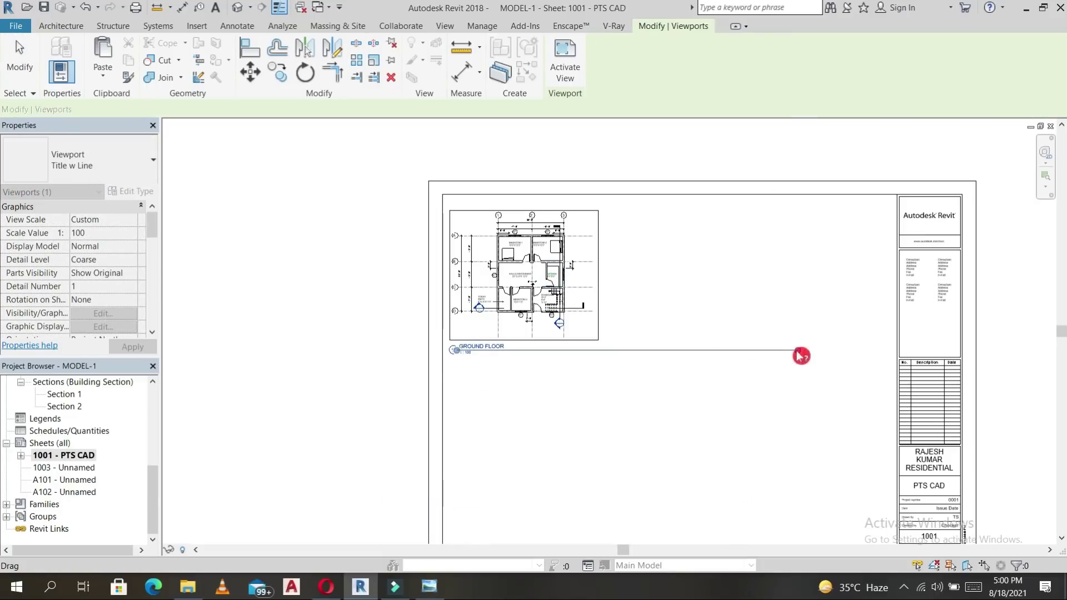
pyautogui.moveTo(797, 350); pyautogui.dragTo(653, 376)
pyautogui.moveTo(514, 364); pyautogui.dragTo(515, 364)
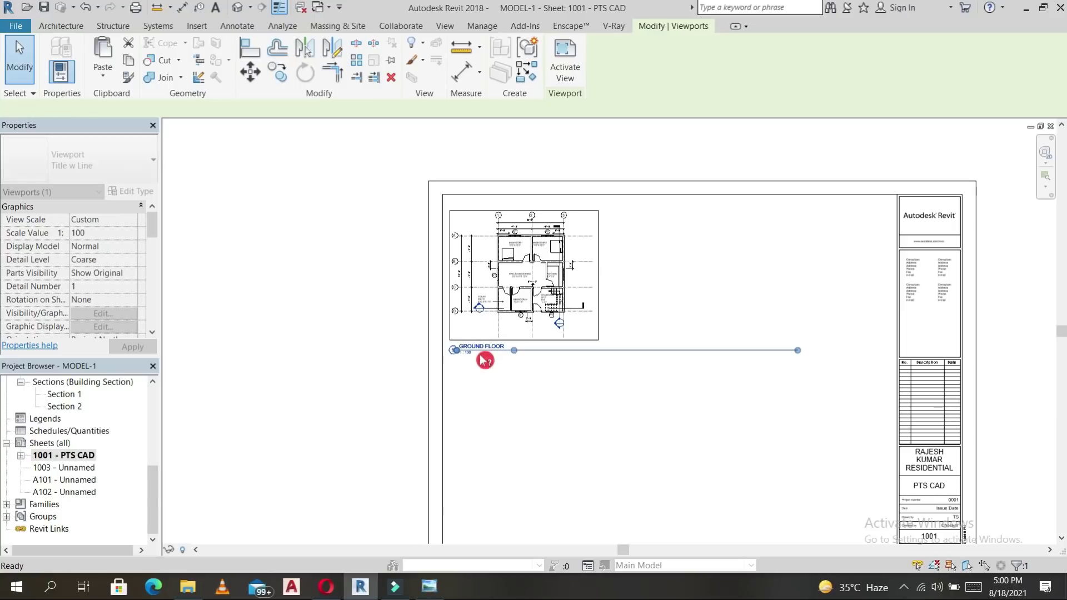
pyautogui.click(504, 367)
# Retitle the viewport GROUND FLOOR PLAN and lengthen its underline to fit.
pyautogui.scroll(3, 503, 367)
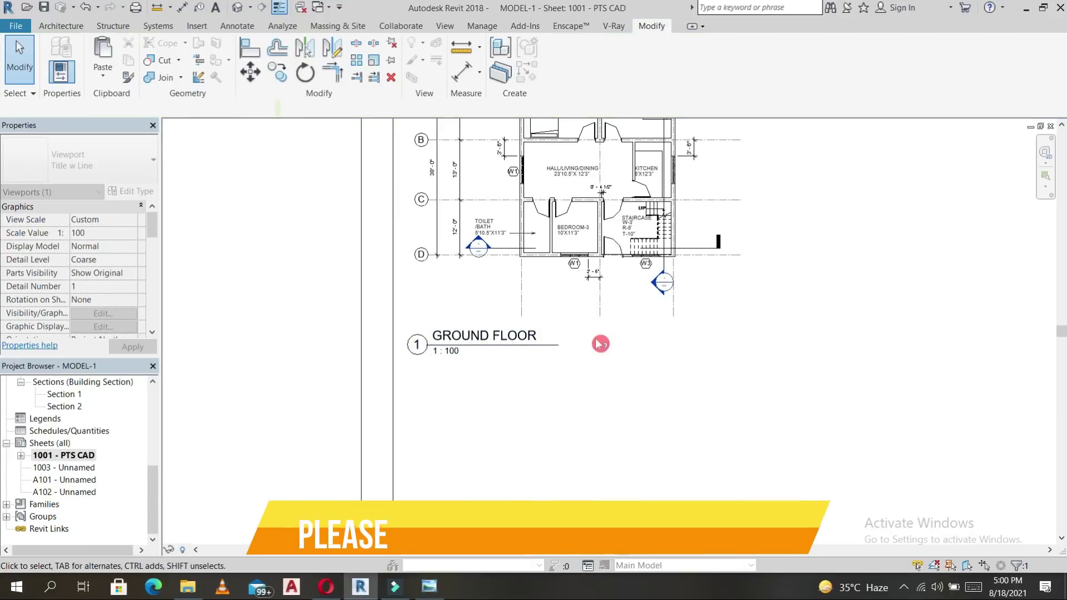
pyautogui.click(564, 271)
pyautogui.scroll(-5, 108, 285)
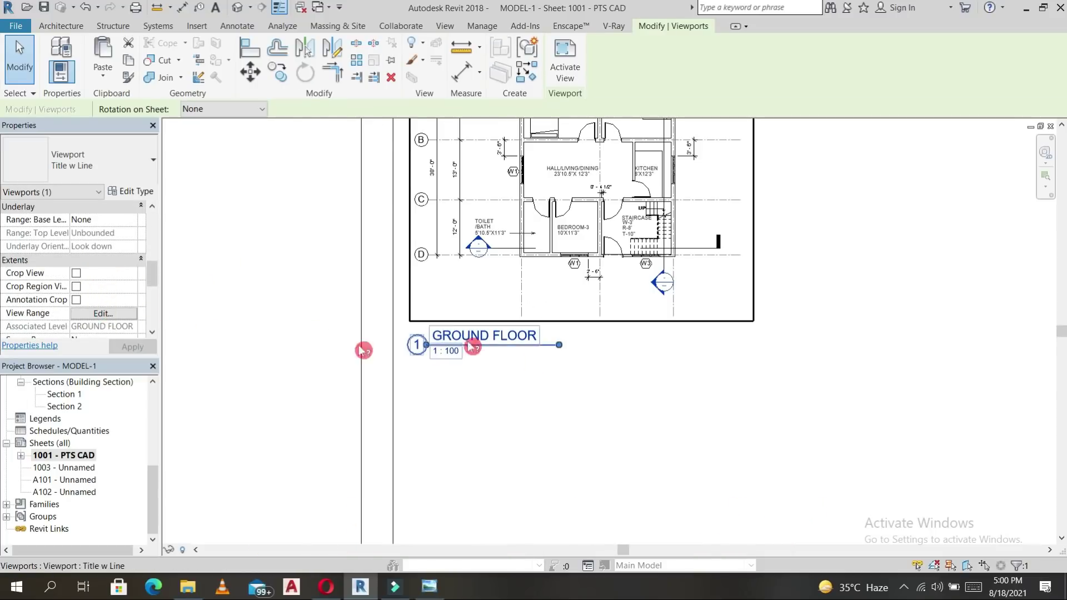
pyautogui.scroll(-4, 94, 312)
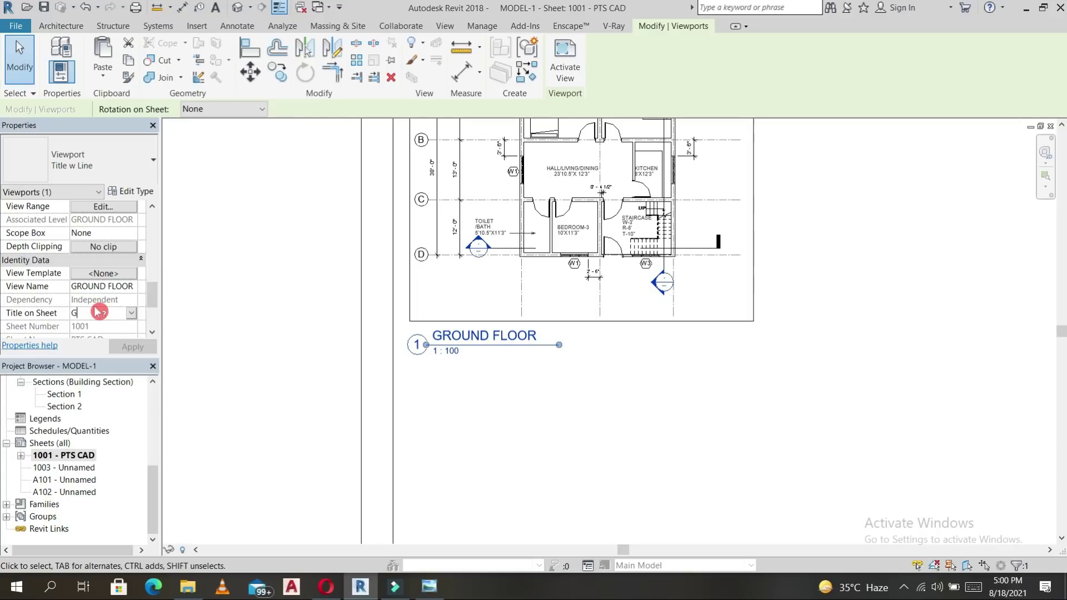
pyautogui.write('ROUND FLOC')
pyautogui.click(115, 342)
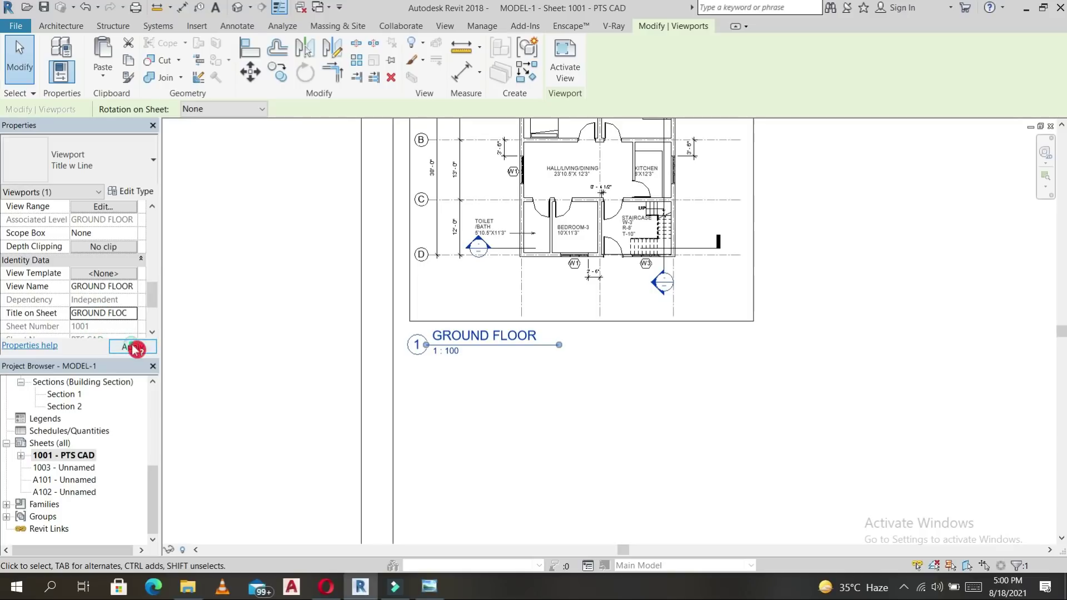
pyautogui.moveTo(558, 345); pyautogui.dragTo(581, 346)
pyautogui.click(576, 391)
pyautogui.scroll(-2, 576, 389)
pyautogui.scroll(-2, 683, 385)
pyautogui.moveTo(673, 393); pyautogui.dragTo(552, 346, button='middle')
pyautogui.scroll(2, 71, 412)
pyautogui.scroll(5, 71, 418)
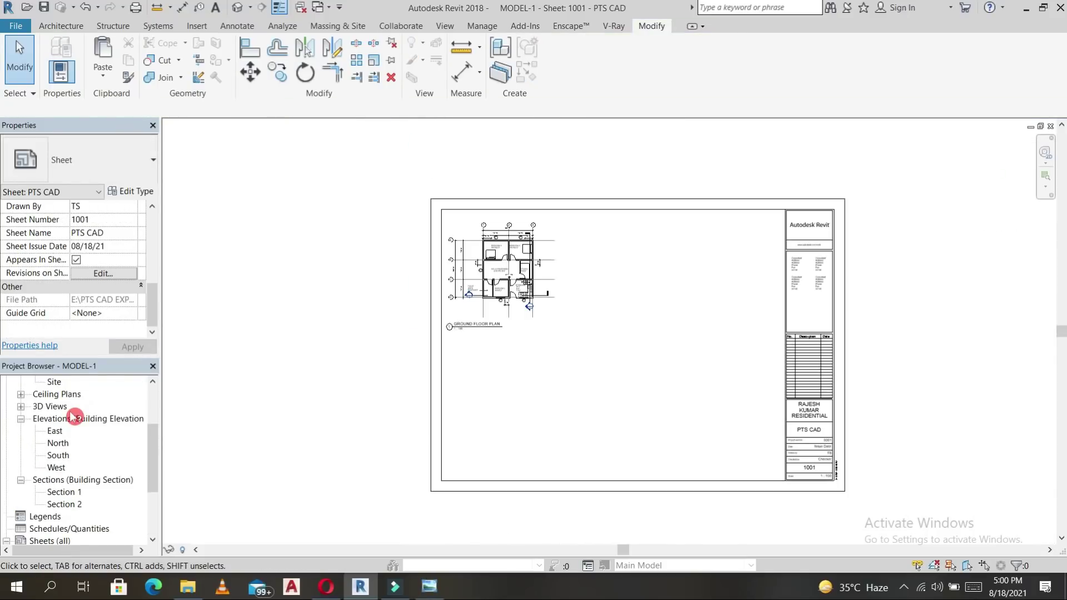
# Place the FIRST FLOOR plan on the sheet and hide its elevation marker category.
pyautogui.click(65, 420)
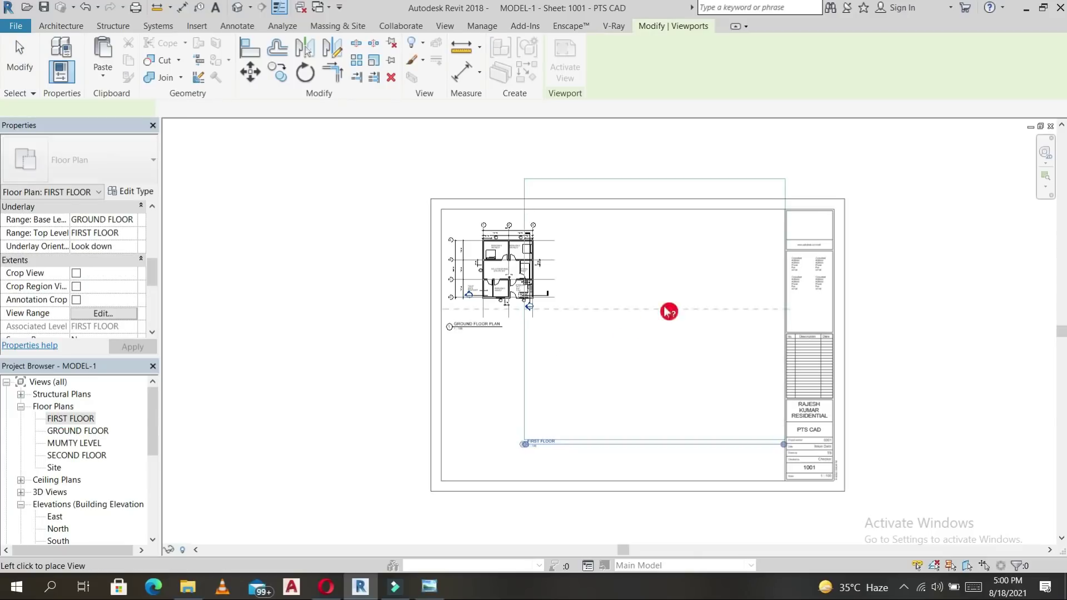
pyautogui.click(683, 308)
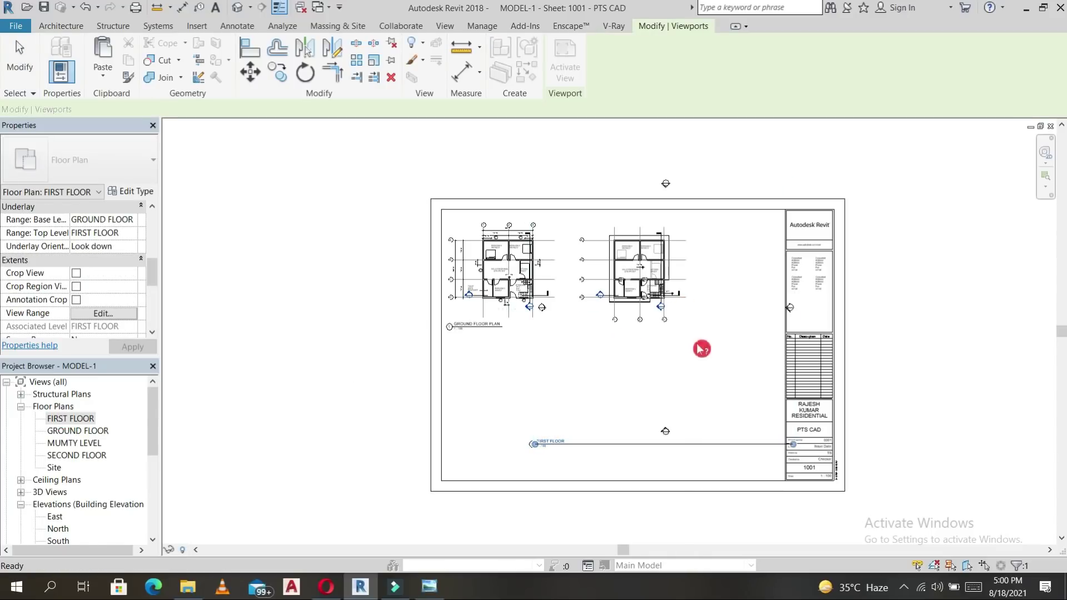
pyautogui.moveTo(616, 361); pyautogui.dragTo(724, 503)
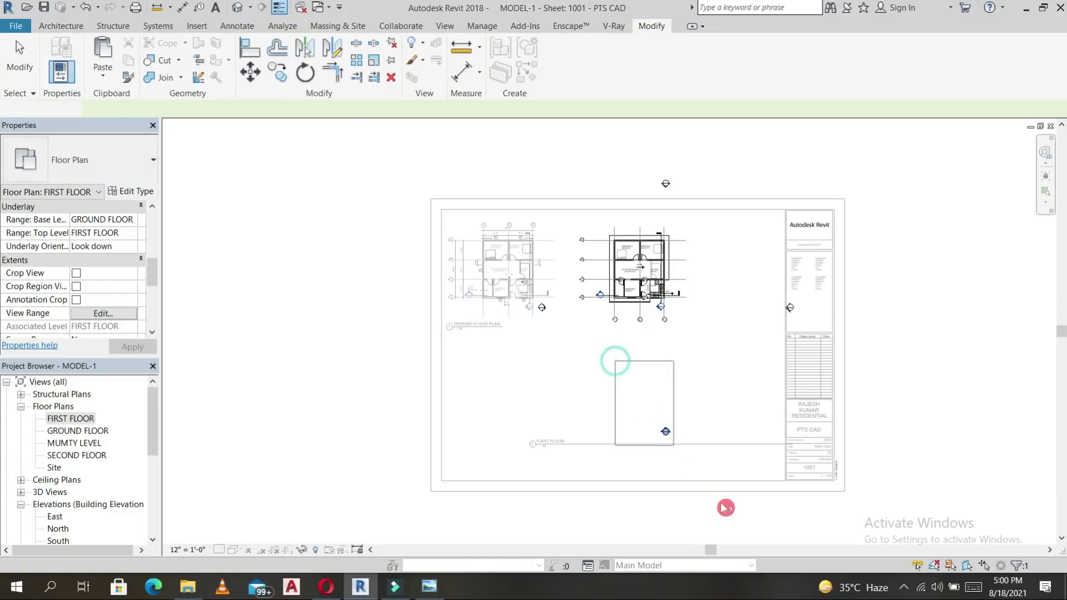
pyautogui.moveTo(733, 251)
pyautogui.keyDown('ctrl'); pyautogui.mouseDown()
pyautogui.moveTo(809, 342)
pyautogui.moveTo(870, 382)
pyautogui.mouseUp(); pyautogui.keyUp('ctrl')
pyautogui.keyDown('ctrl'); pyautogui.moveTo(605, 122); pyautogui.dragTo(715, 211); pyautogui.keyUp('ctrl')
pyautogui.keyDown('ctrl'); pyautogui.moveTo(507, 243); pyautogui.dragTo(578, 369); pyautogui.keyUp('ctrl')
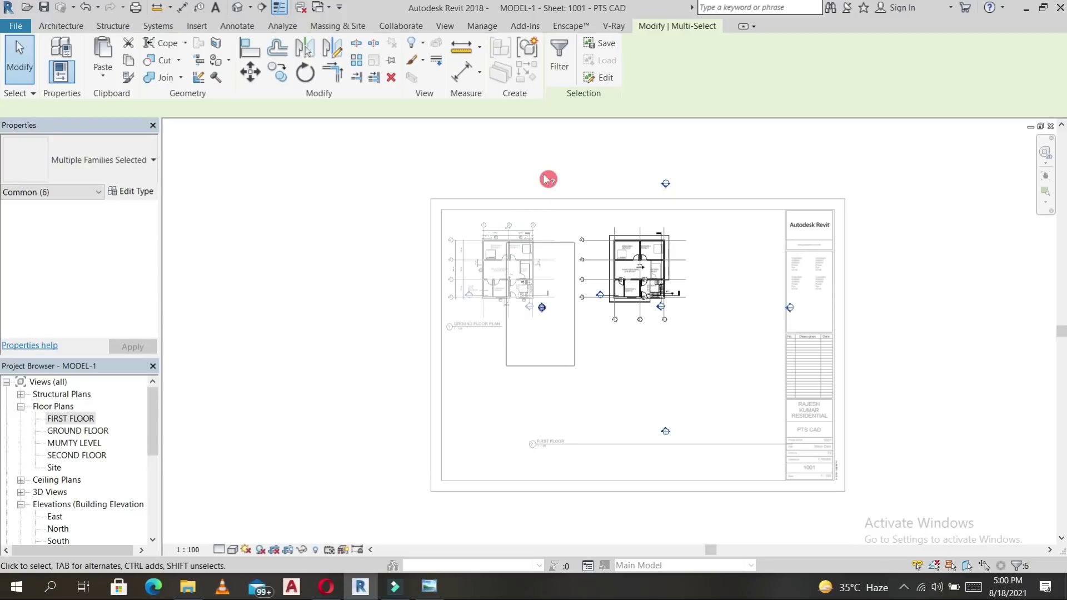
pyautogui.rightClick(553, 158)
pyautogui.moveTo(650, 228)
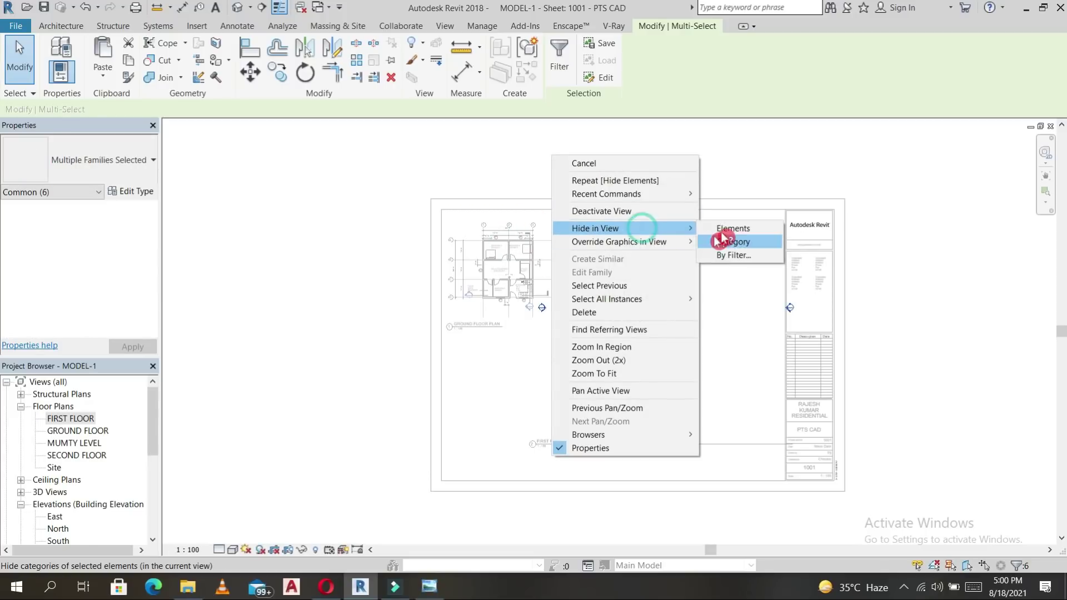
pyautogui.click(721, 233)
pyautogui.doubleClick(690, 364)
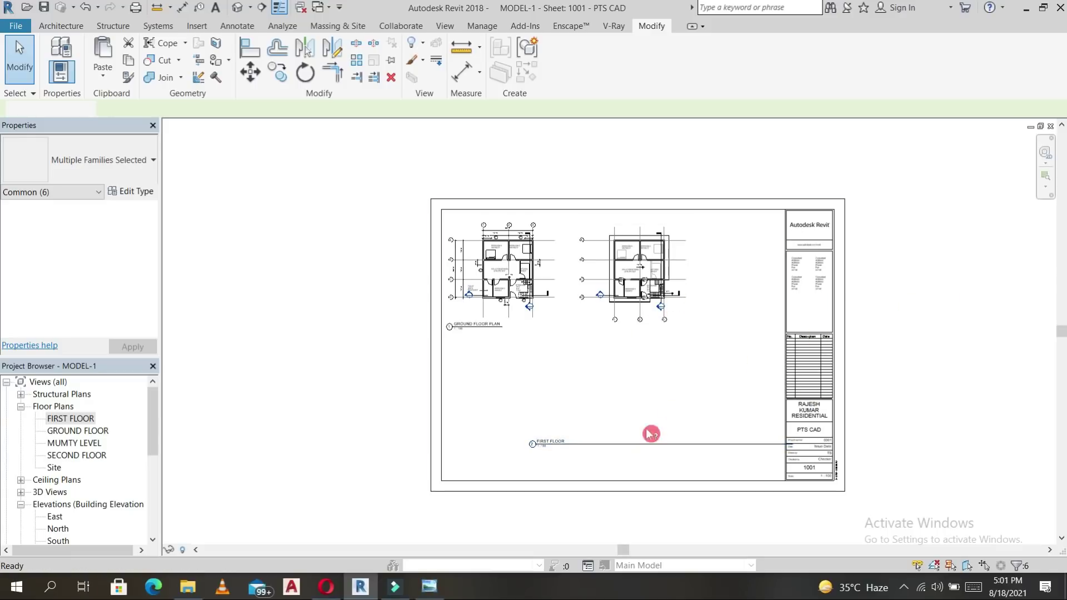
# Position the first floor viewport beside the ground floor plan and lengthen its title underline.
pyautogui.click(622, 455)
pyautogui.click(341, 432)
pyautogui.click(623, 447)
pyautogui.moveTo(596, 443); pyautogui.dragTo(636, 329)
pyautogui.click(646, 266)
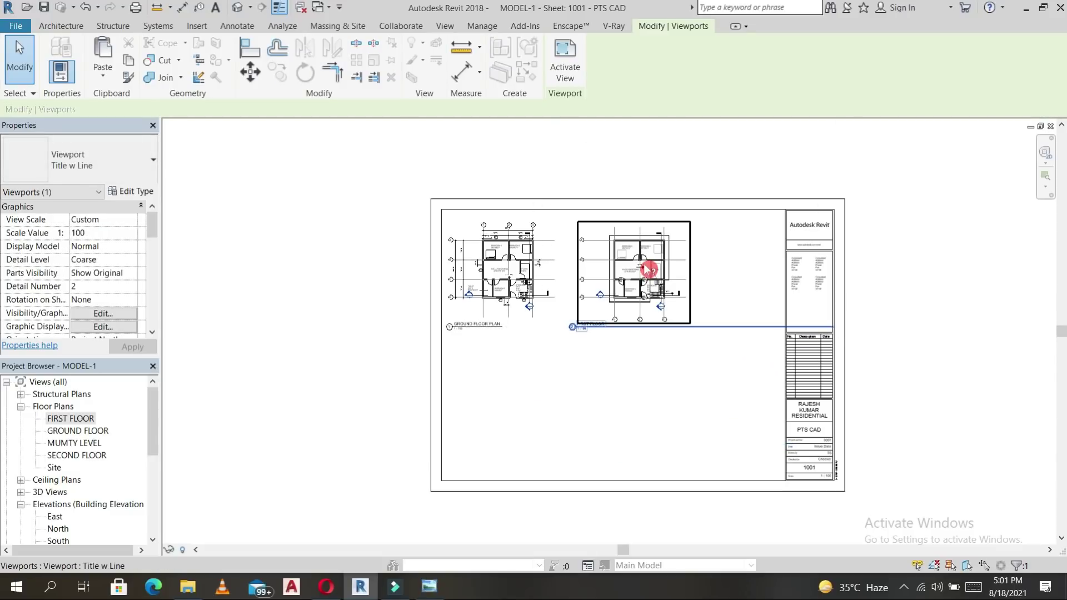
pyautogui.scroll(1, 645, 266)
pyautogui.click(907, 339)
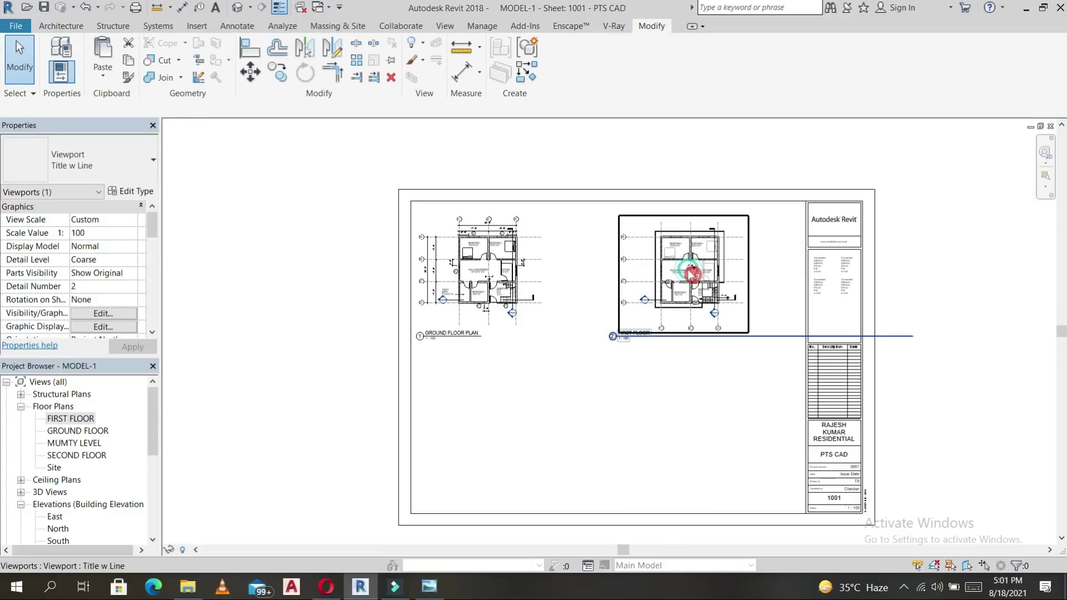
pyautogui.moveTo(913, 337); pyautogui.dragTo(666, 346)
pyautogui.click(650, 346)
pyautogui.scroll(3, 644, 335)
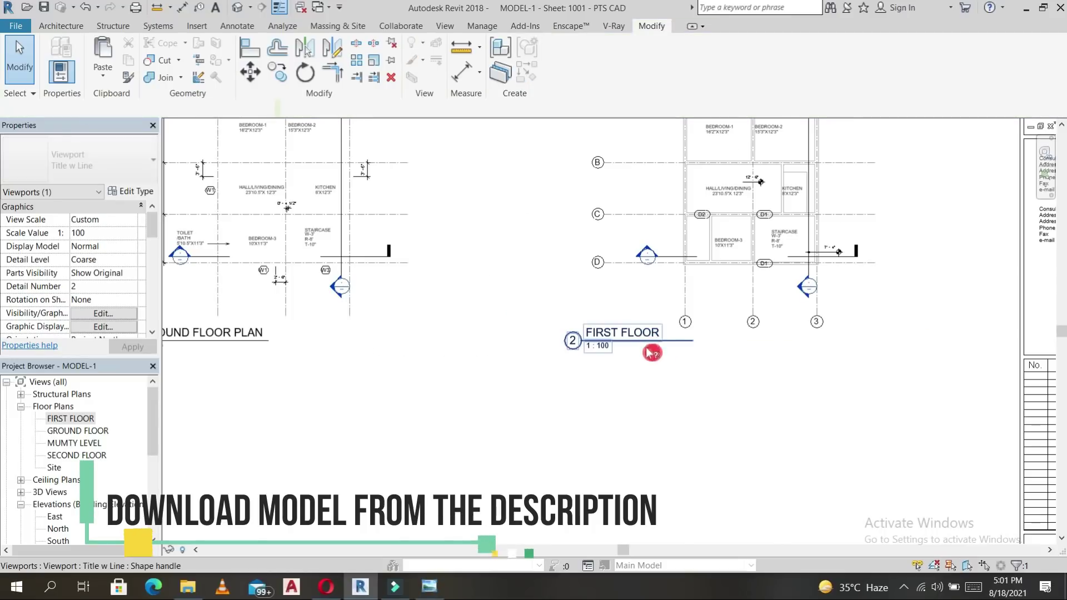
pyautogui.click(627, 340)
pyautogui.moveTo(622, 341); pyautogui.dragTo(658, 341)
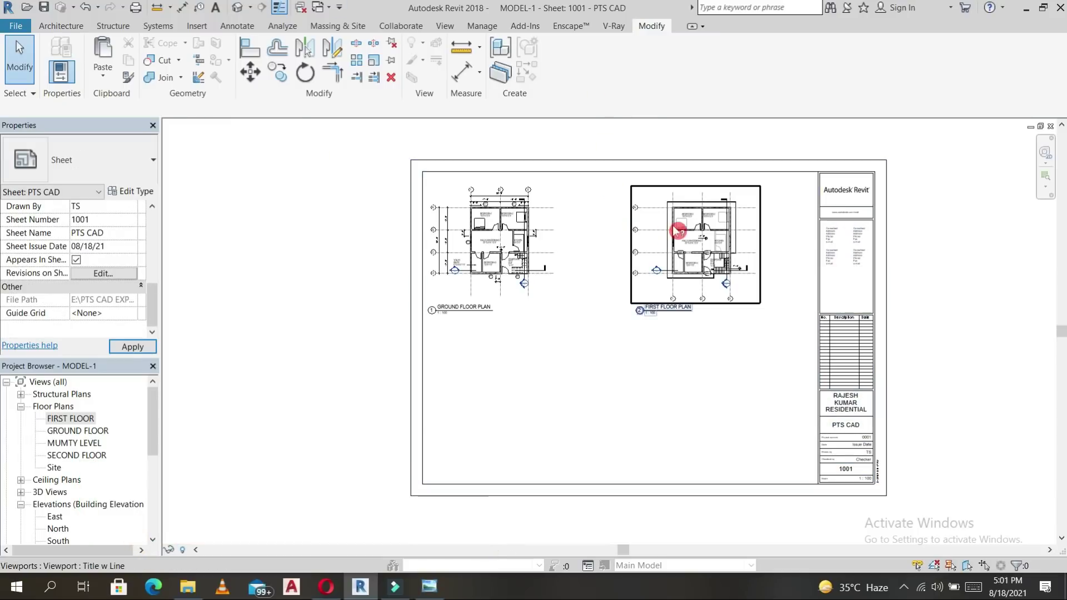
# Nudge the ground and first floor plan viewports together two steps to the right.
pyautogui.click(679, 232)
pyautogui.click(681, 233)
pyautogui.keyDown('ctrl'); pyautogui.click(699, 232); pyautogui.keyUp('ctrl')
pyautogui.press('Right')
pyautogui.press('Right')
pyautogui.press('Right')
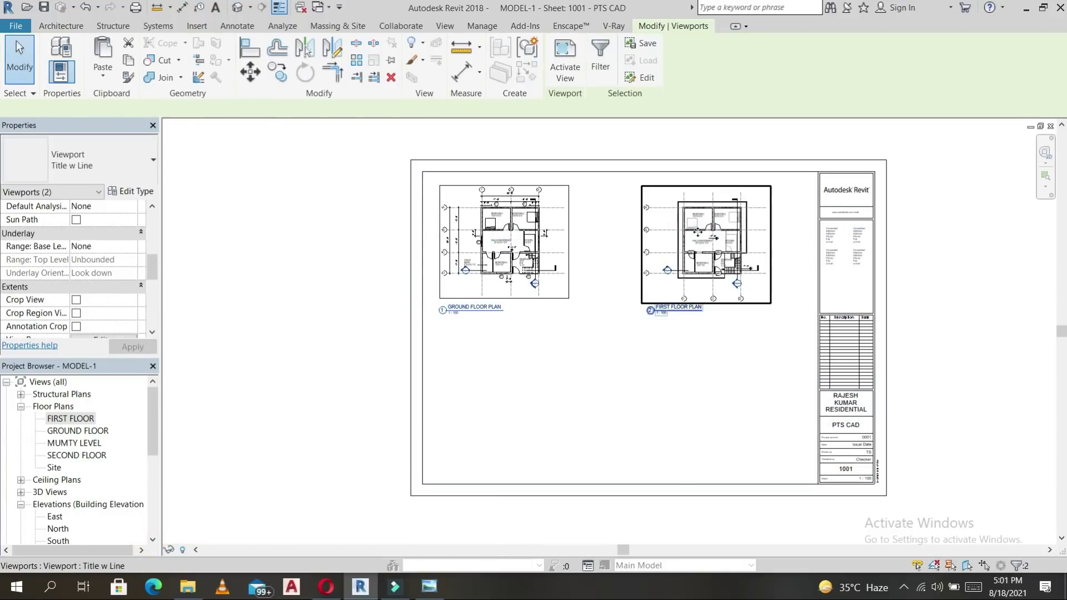
pyautogui.press('Right')
# Nudge the Ground Floor plan viewport one more step right on its own.
pyautogui.click(615, 267)
pyautogui.click(528, 244)
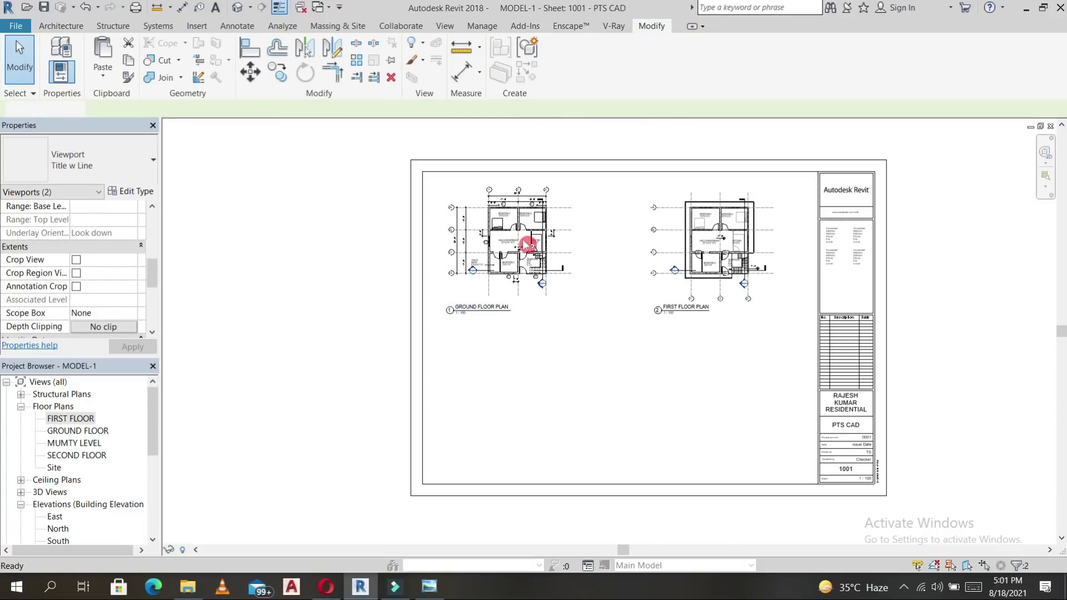
pyautogui.click(534, 232)
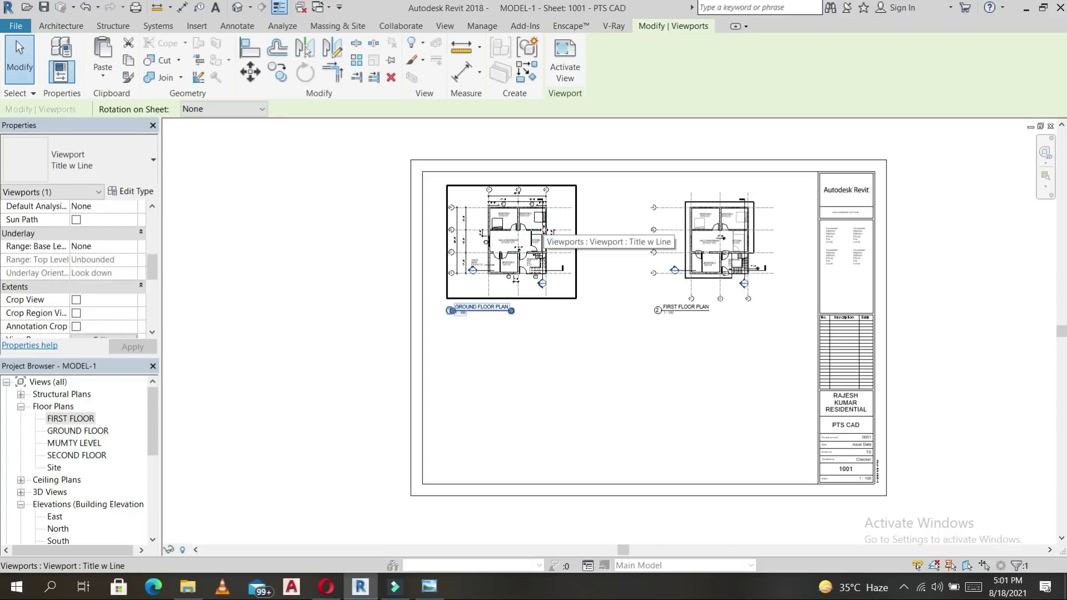
pyautogui.press('Right')
pyautogui.press('Escape')
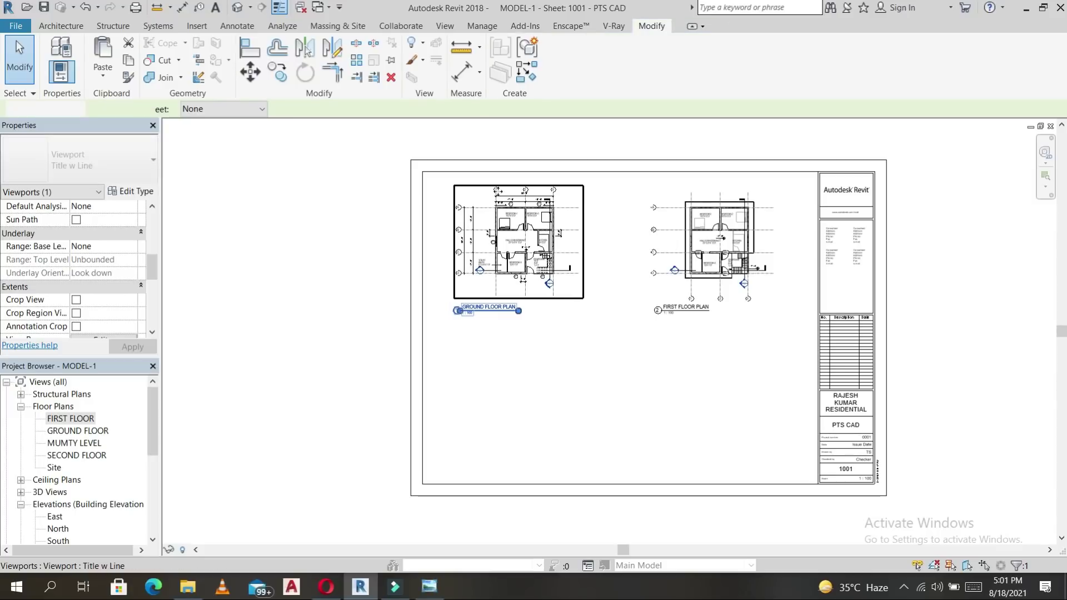
pyautogui.click(229, 27)
# Draw a top-to-bottom vertical detail line and a horizontal detail line across the sheet to the title block.
pyautogui.click(322, 45)
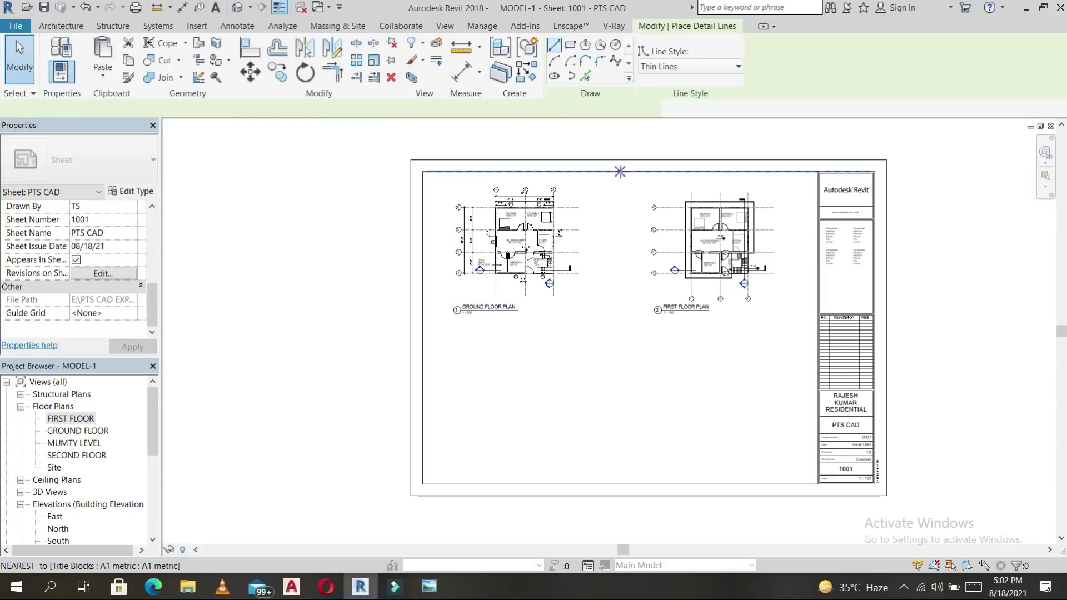
pyautogui.click(621, 172)
pyautogui.click(621, 483)
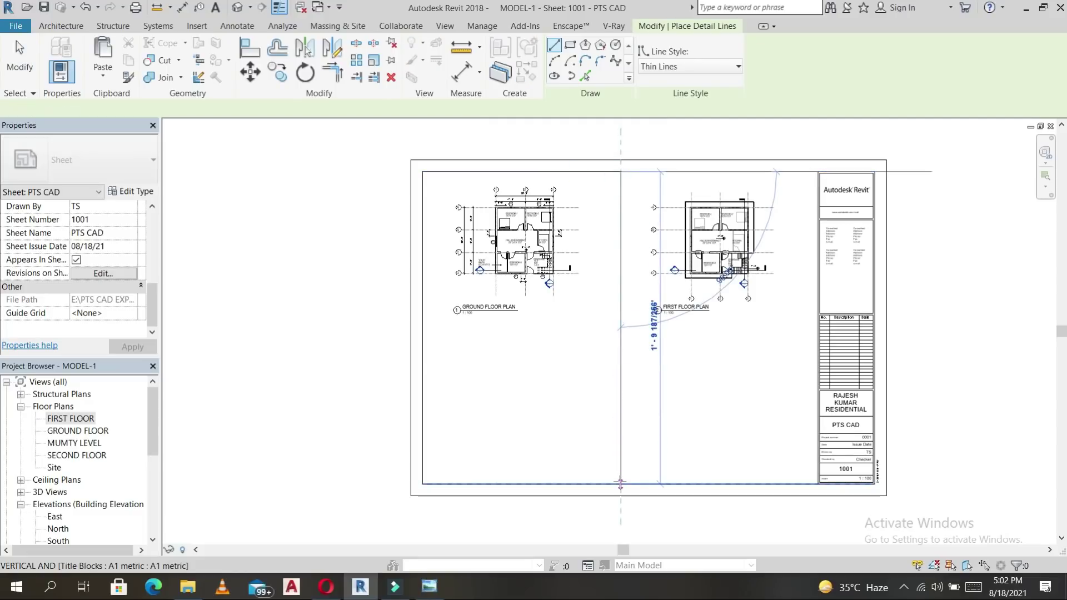
pyautogui.click(430, 338)
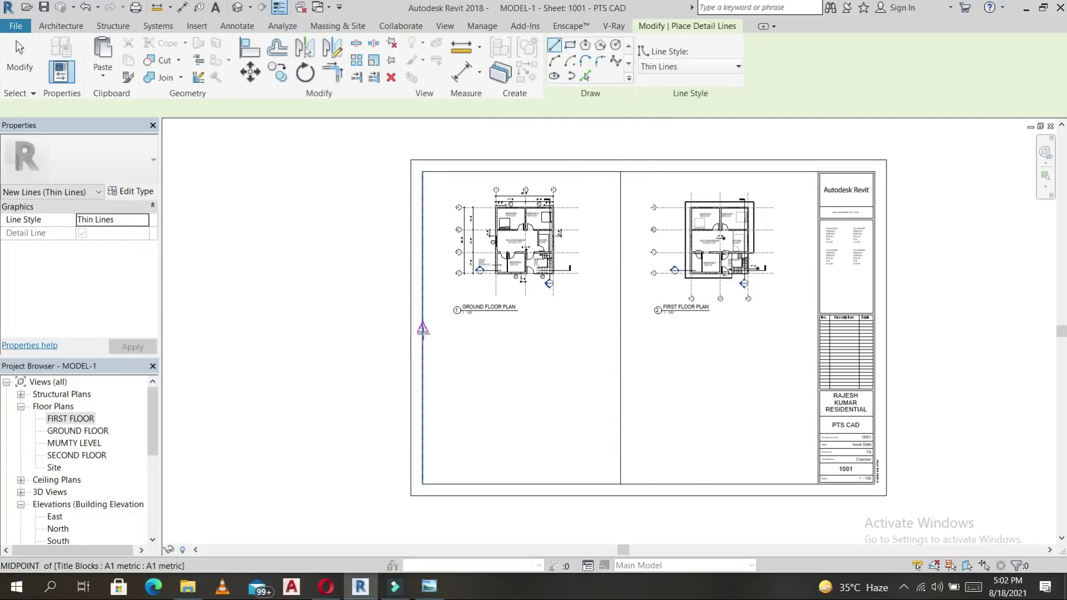
pyautogui.click(817, 328)
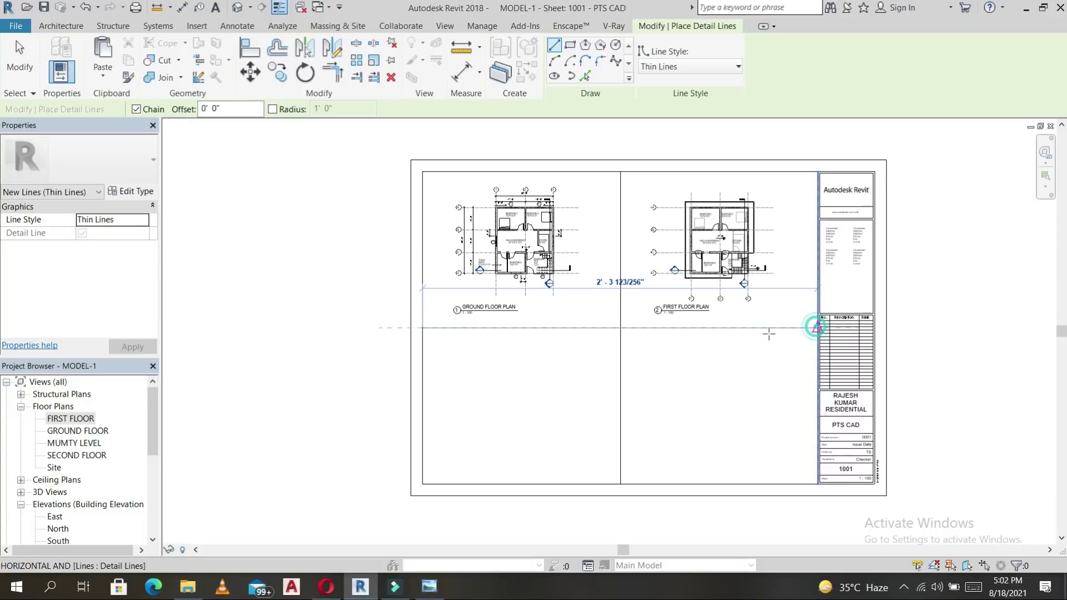
pyautogui.press('Escape')
pyautogui.press('Escape')
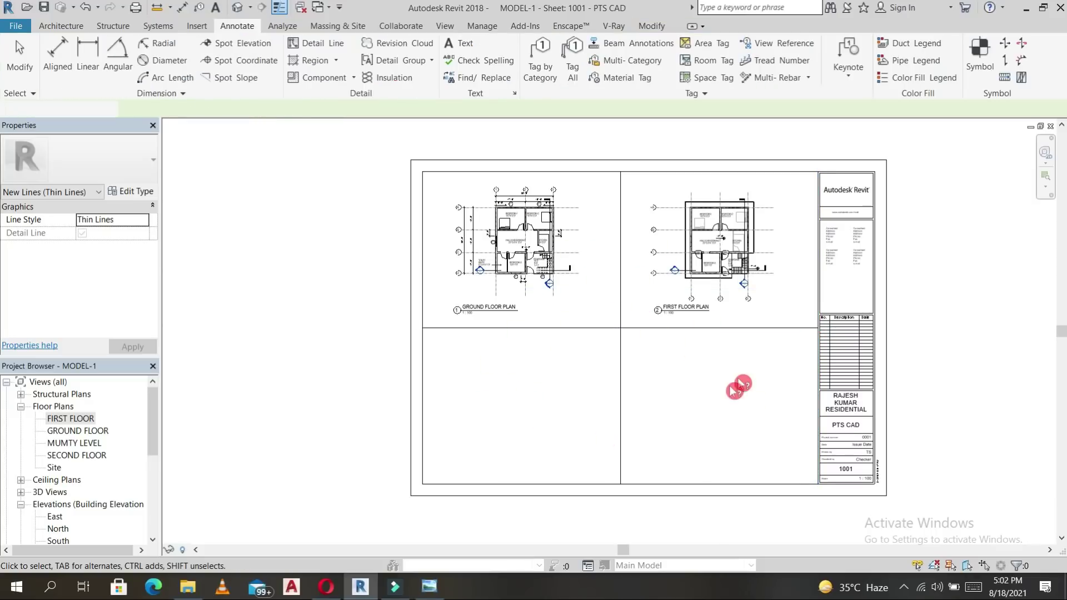
pyautogui.click(66, 27)
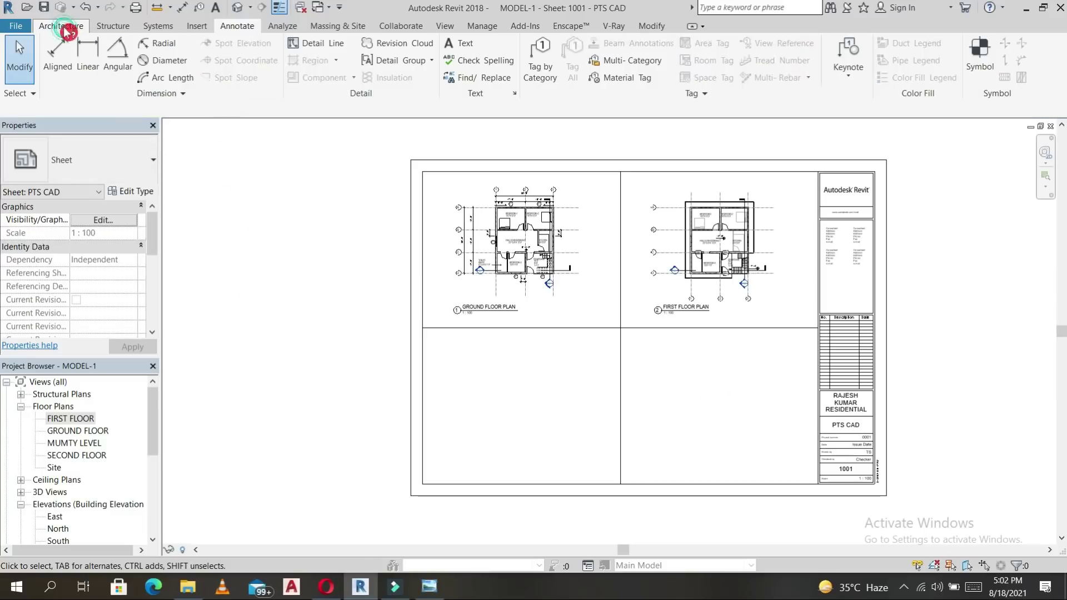
pyautogui.scroll(-2, 83, 453)
# Place the South elevation view in the lower-left panel of sheet 1001.
pyautogui.click(55, 493)
pyautogui.moveTo(518, 433); pyautogui.dragTo(515, 428)
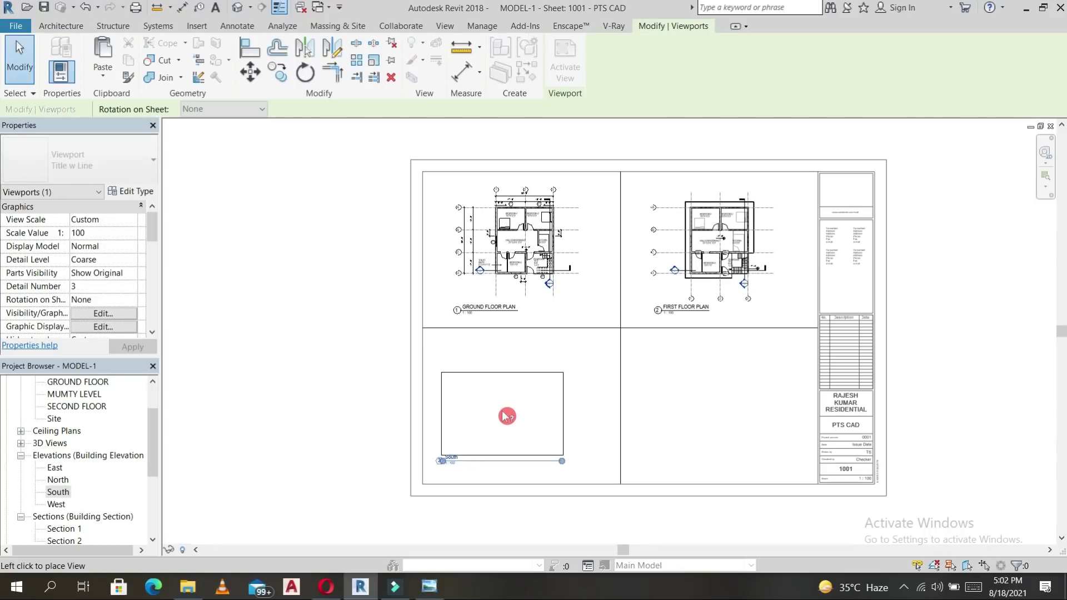
pyautogui.click(506, 413)
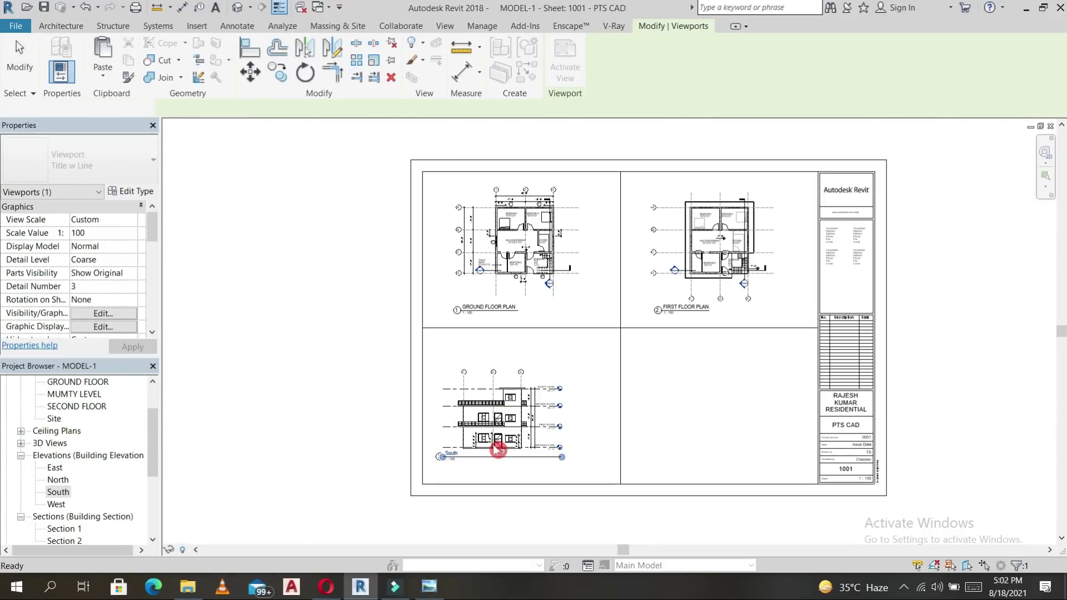
pyautogui.scroll(3, 498, 449)
pyautogui.press('Escape')
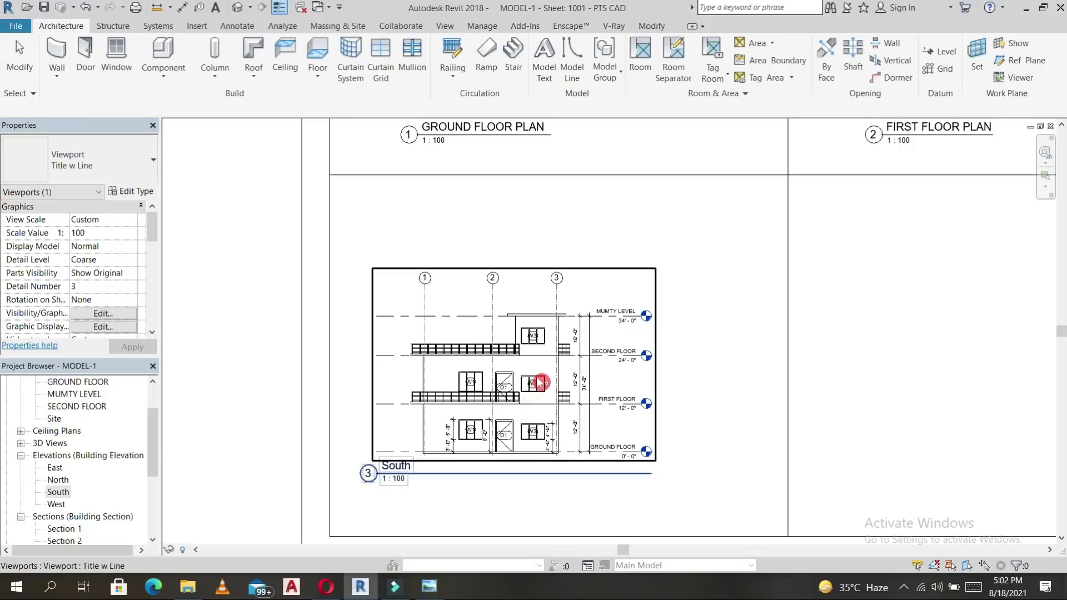
# Shorten the South viewport's title line and move the title closer under the elevation.
pyautogui.click(651, 474)
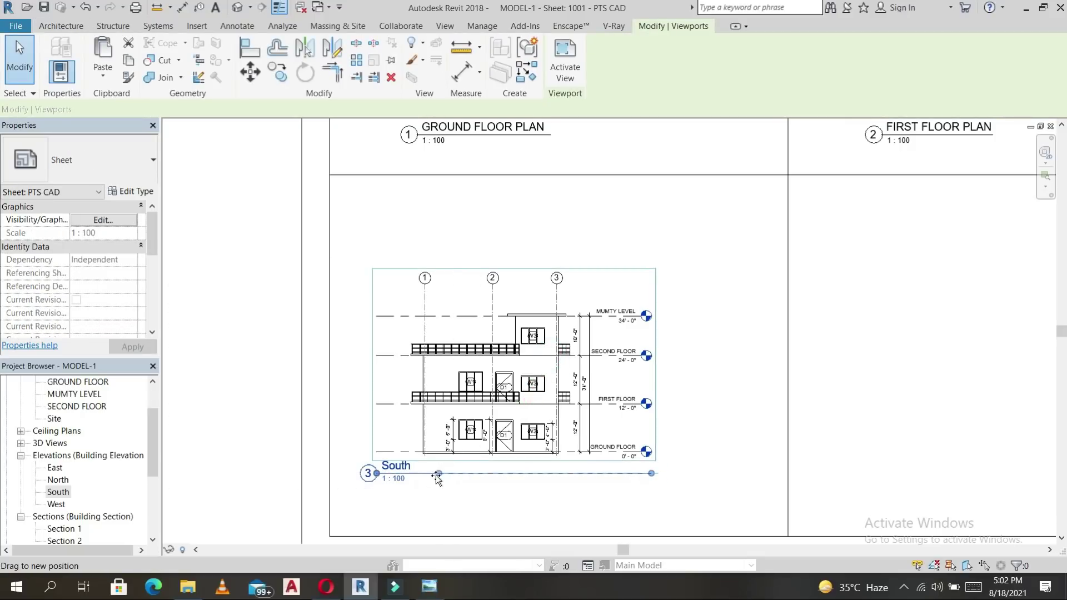
pyautogui.moveTo(437, 477); pyautogui.dragTo(438, 476)
pyautogui.click(434, 501)
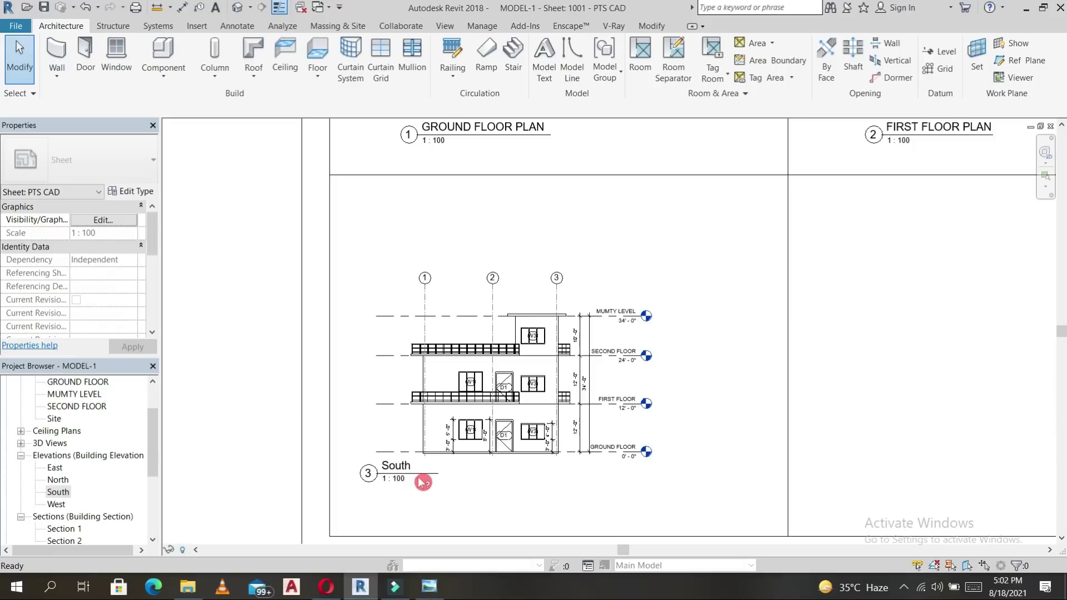
pyautogui.click(416, 475)
pyautogui.moveTo(416, 476); pyautogui.dragTo(449, 486)
pyautogui.click(501, 496)
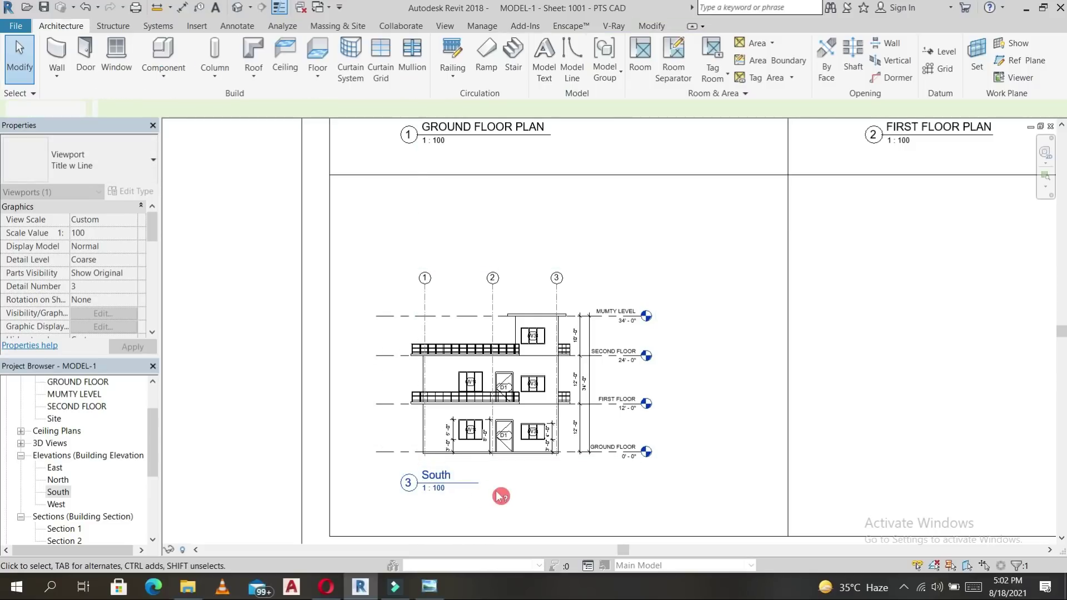
# Set the South viewport's Title on Sheet to SOUTH ELEVATION.
pyautogui.click(506, 398)
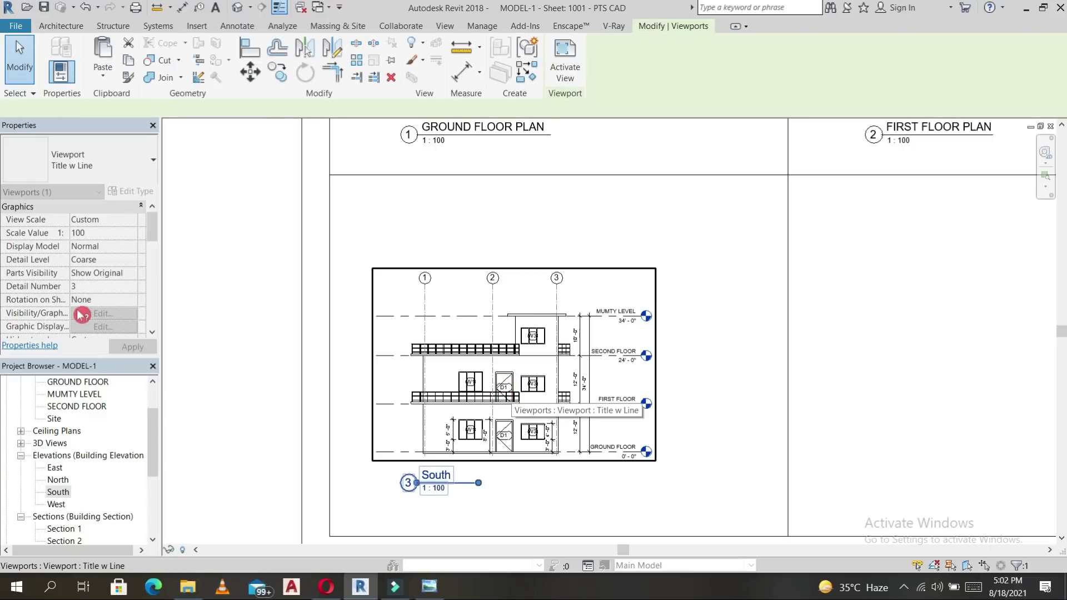
pyautogui.scroll(-5, 89, 308)
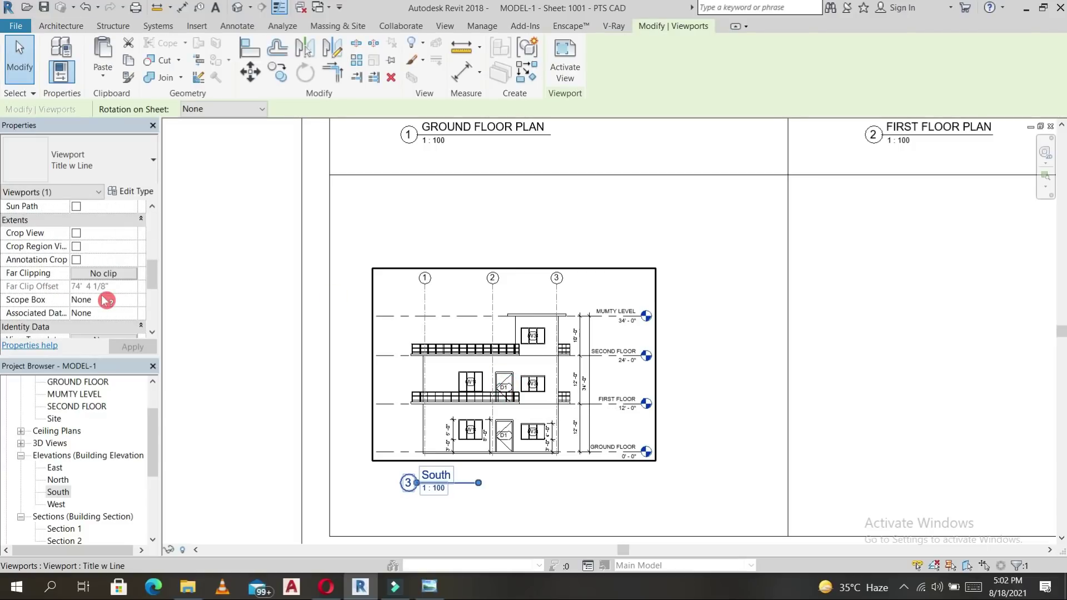
pyautogui.scroll(-3, 104, 300)
pyautogui.click(110, 247)
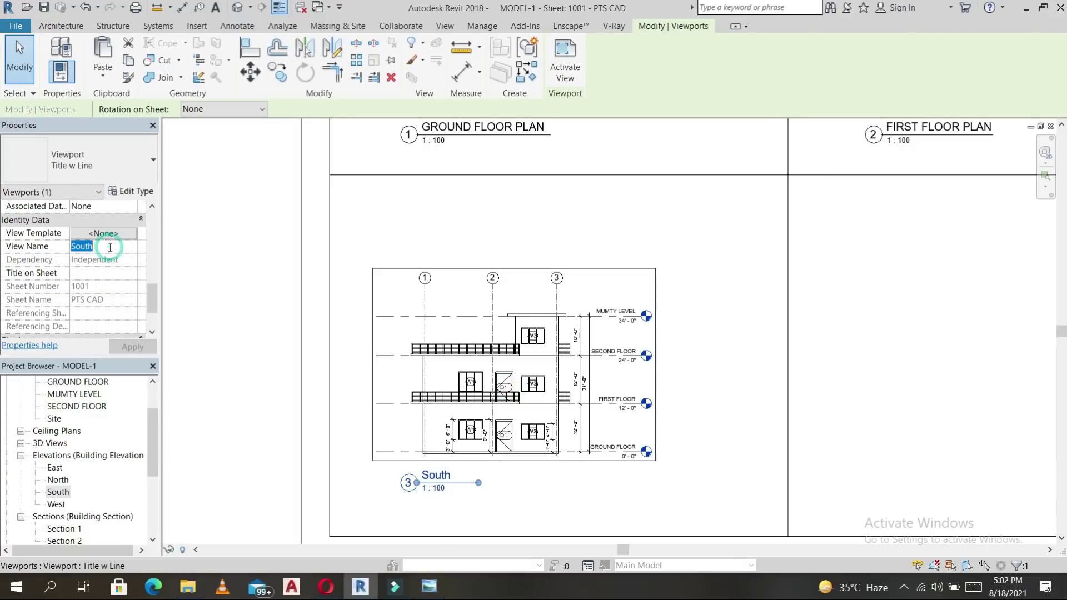
pyautogui.click(94, 278)
pyautogui.write('SO')
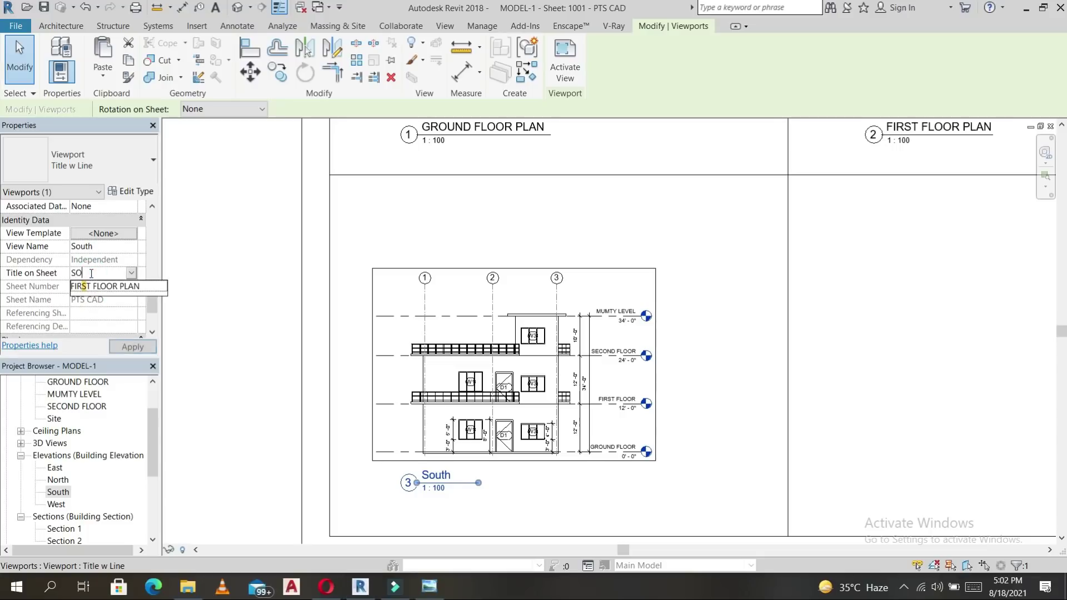
pyautogui.write('UTH ELEVA')
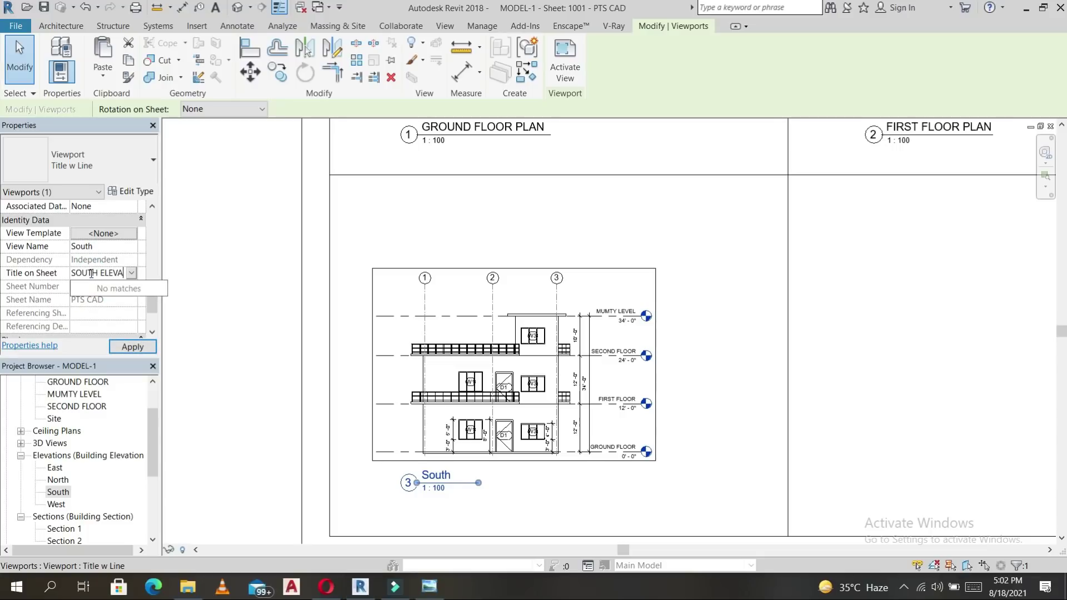
pyautogui.write('TION')
pyautogui.click(727, 344)
pyautogui.click(525, 410)
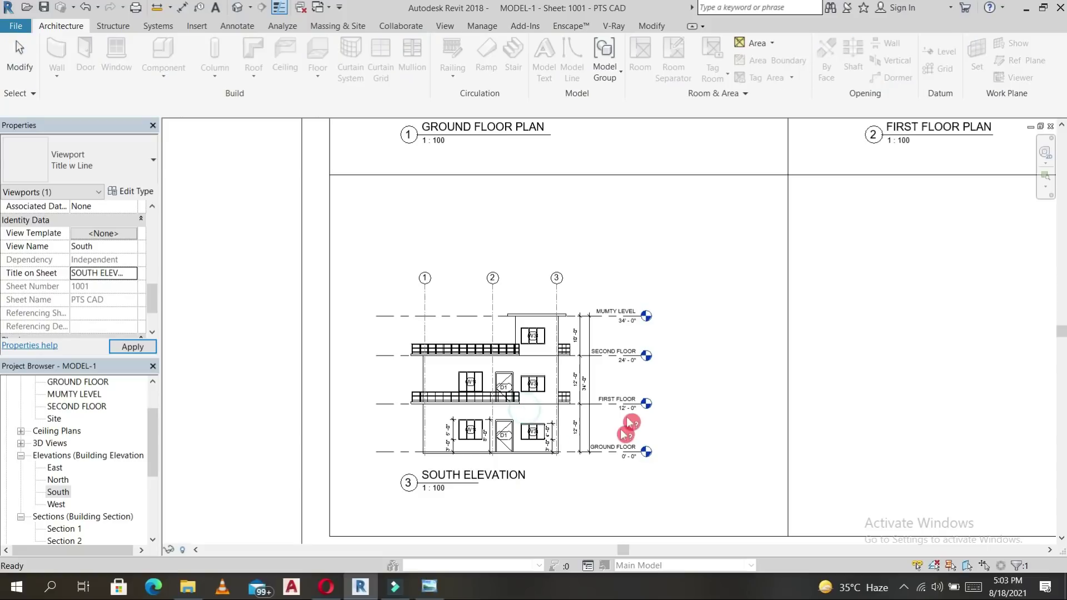
pyautogui.scroll(-2, 626, 429)
pyautogui.scroll(3, 615, 424)
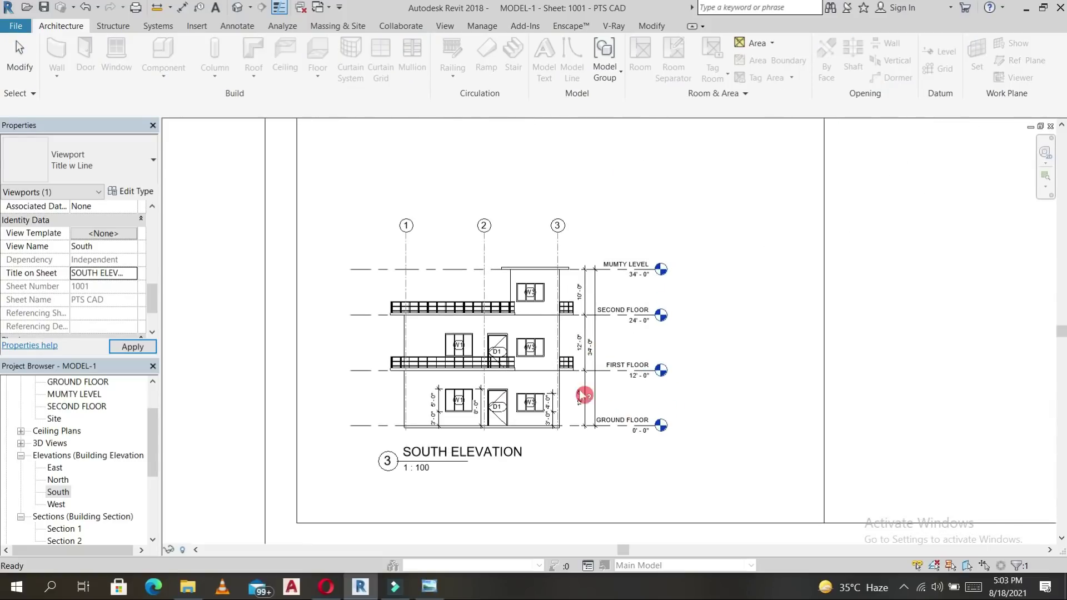
pyautogui.scroll(-2, 621, 352)
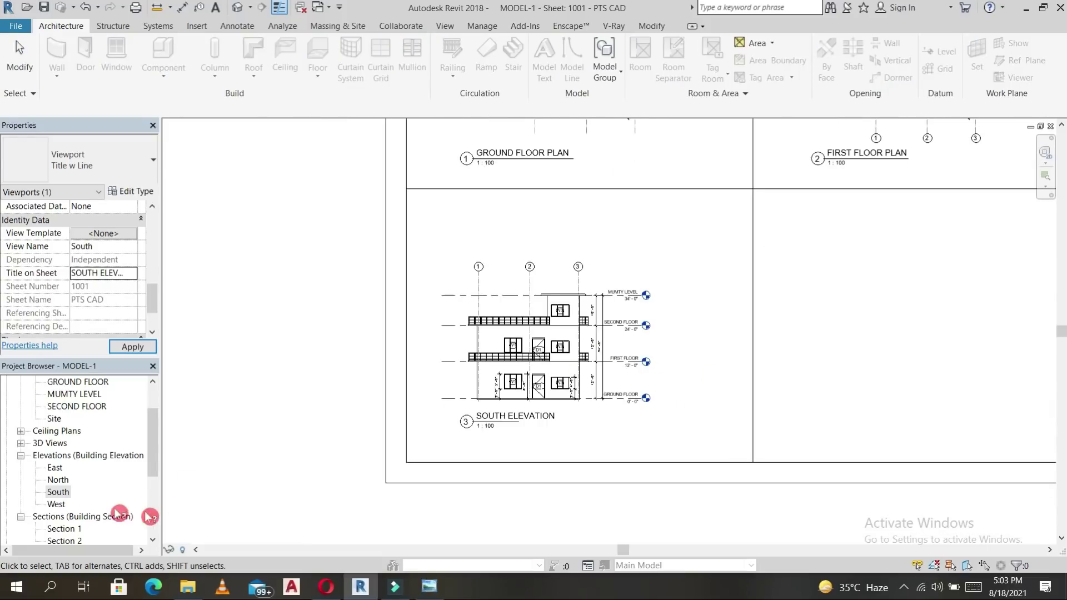
# Drag Section 1 onto the sheet and place it in the empty lower-right panel.
pyautogui.press('Escape')
pyautogui.scroll(-1, 83, 501)
pyautogui.scroll(2, 82, 492)
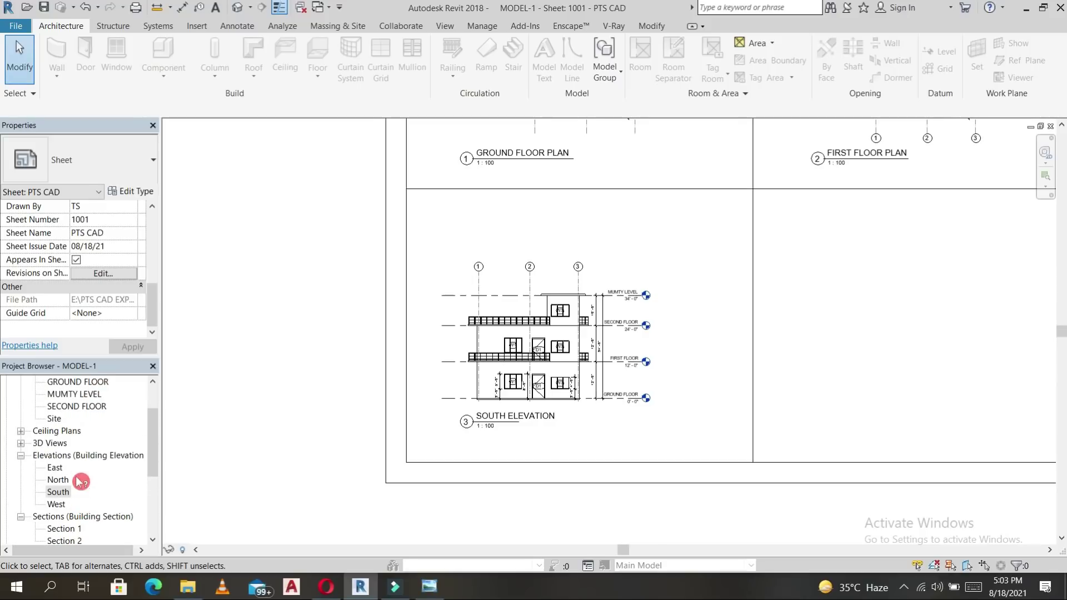
pyautogui.scroll(-3, 56, 468)
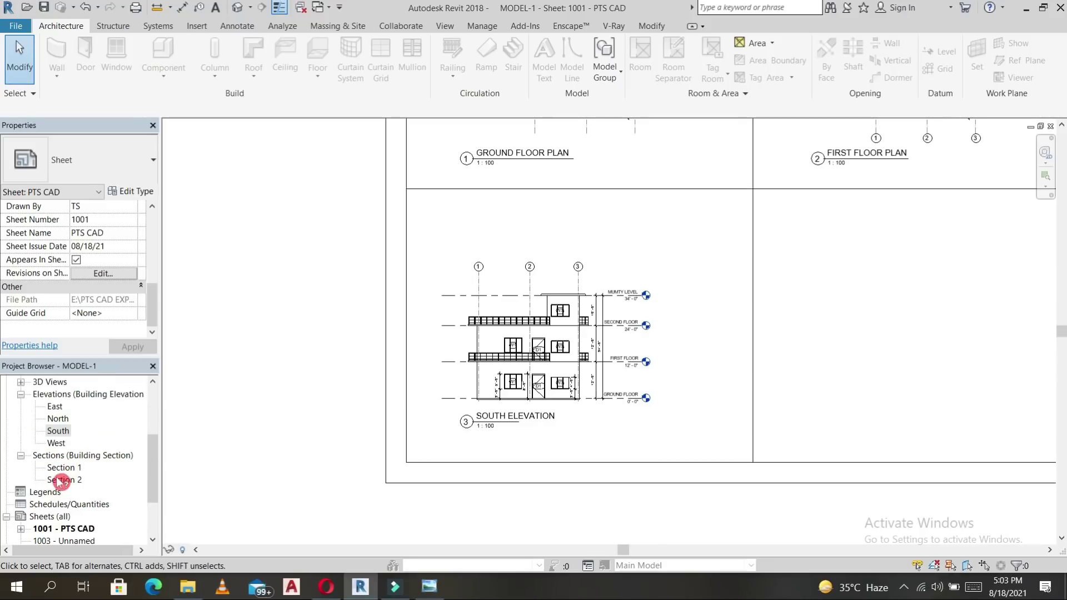
pyautogui.click(63, 467)
pyautogui.moveTo(960, 340); pyautogui.dragTo(913, 310)
pyautogui.scroll(-3, 907, 312)
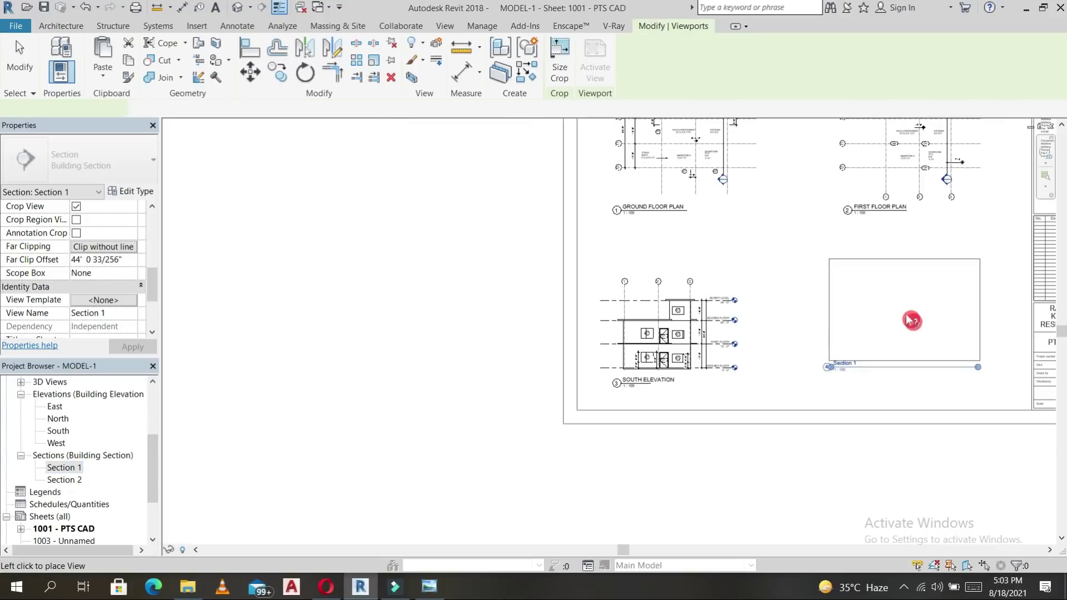
pyautogui.moveTo(811, 312); pyautogui.dragTo(769, 312, button='middle')
pyautogui.click(794, 306)
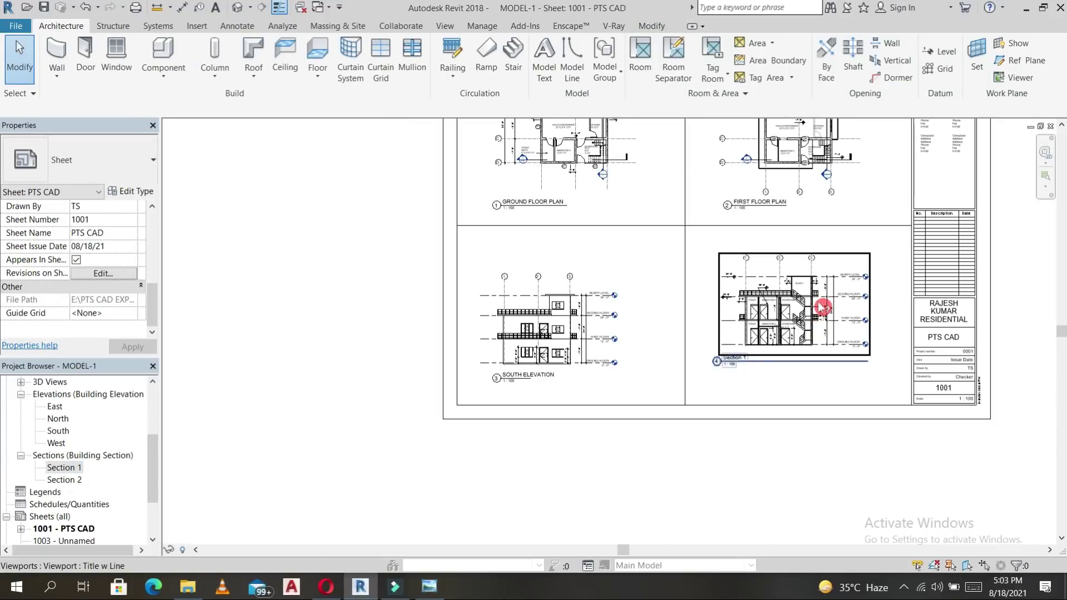
# Move the Section 1 viewport slightly lower within its panel.
pyautogui.click(830, 300)
pyautogui.moveTo(828, 296)
pyautogui.mouseDown()
pyautogui.moveTo(823, 333)
pyautogui.moveTo(824, 314)
pyautogui.mouseUp()
pyautogui.scroll(3, 732, 371)
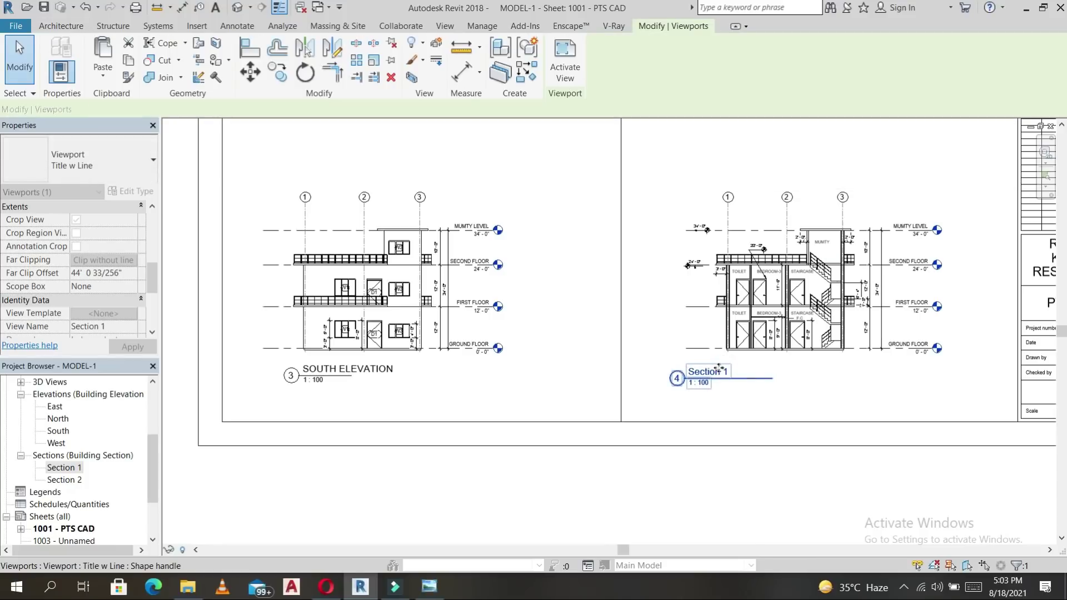
pyautogui.scroll(2, 714, 372)
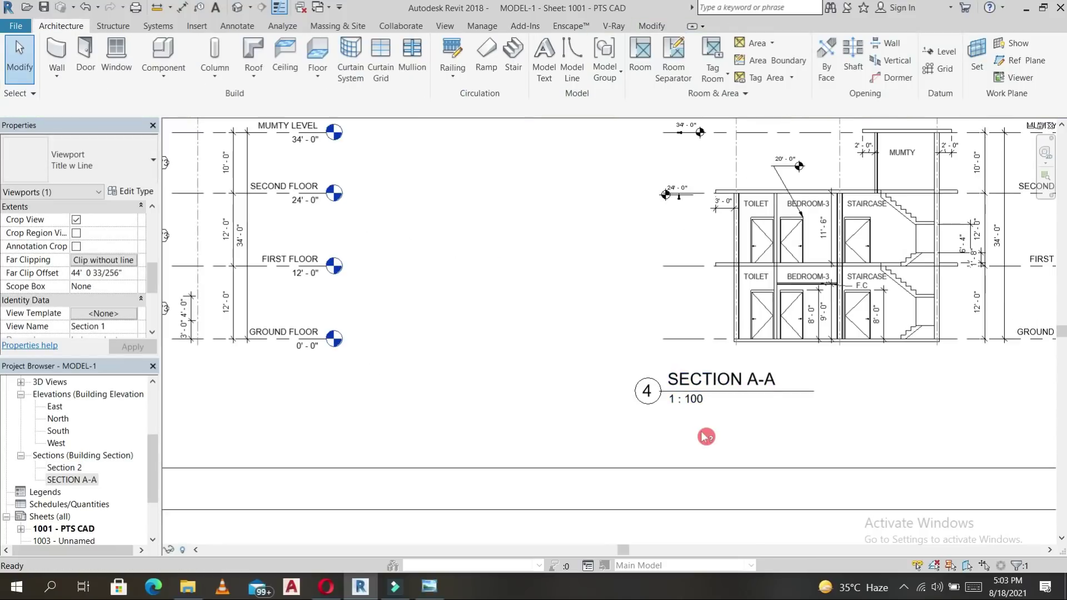
pyautogui.scroll(-5, 705, 436)
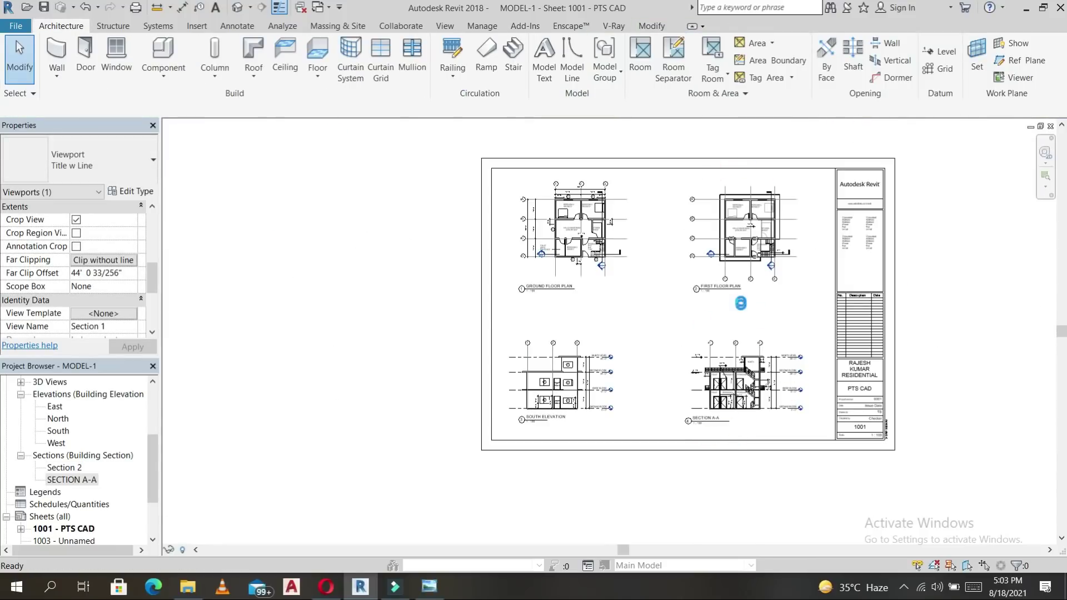
pyautogui.click(789, 383)
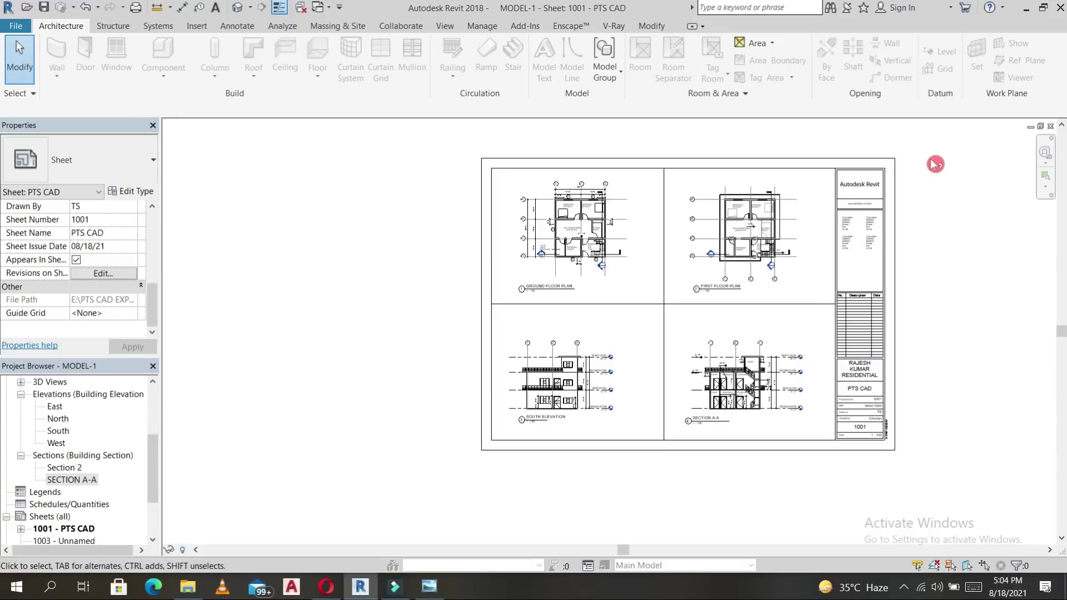
# Delete the A1 metric title block, then take the PTS CAD title block from sheet 1003.
pyautogui.click(902, 202)
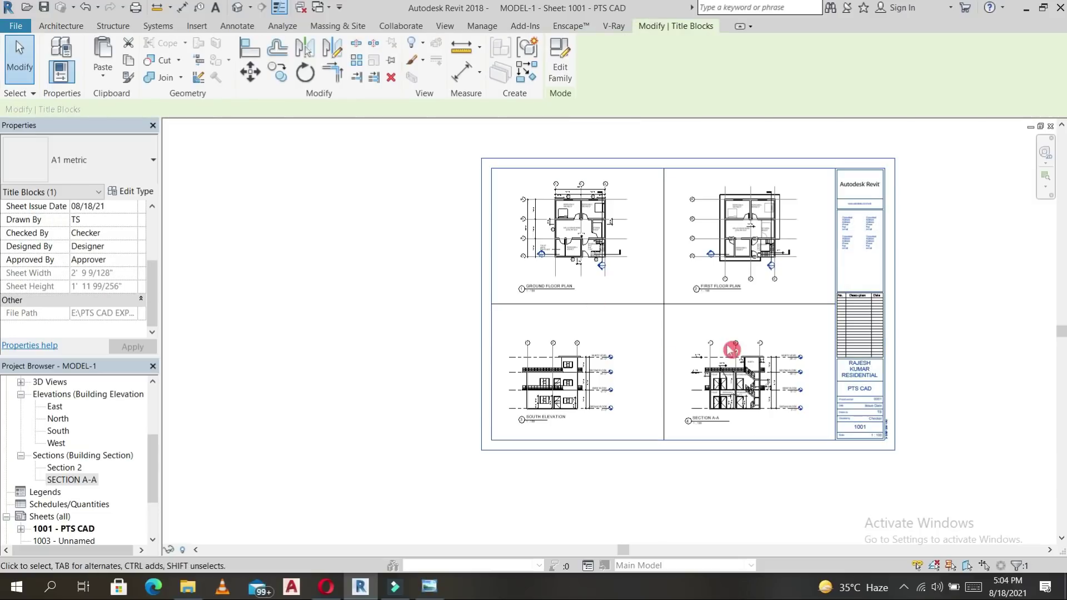
pyautogui.press('Delete')
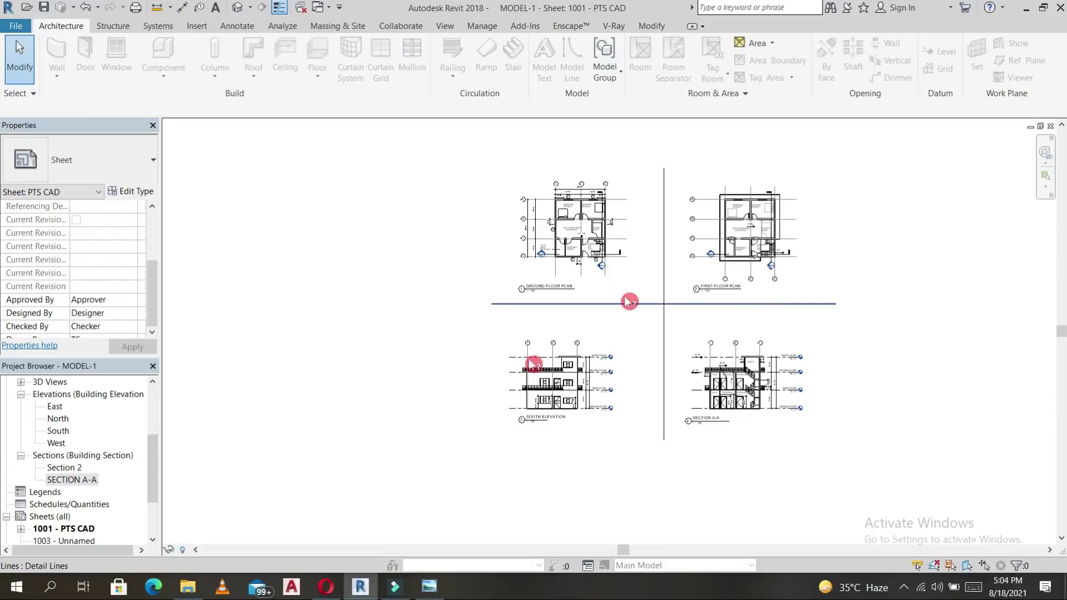
pyautogui.scroll(-2, 67, 512)
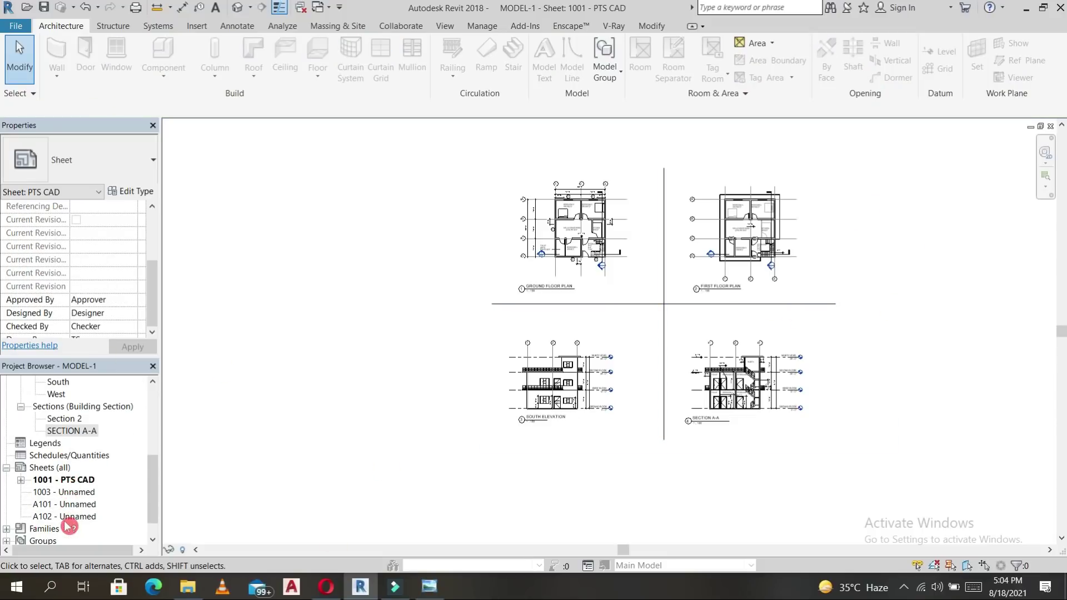
pyautogui.doubleClick(66, 493)
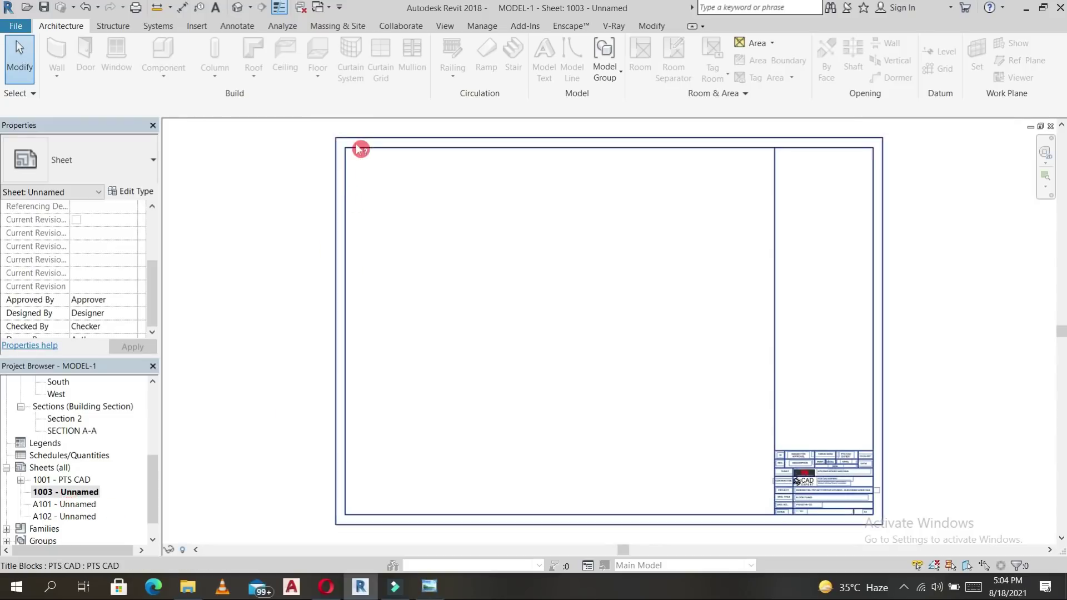
pyautogui.click(356, 147)
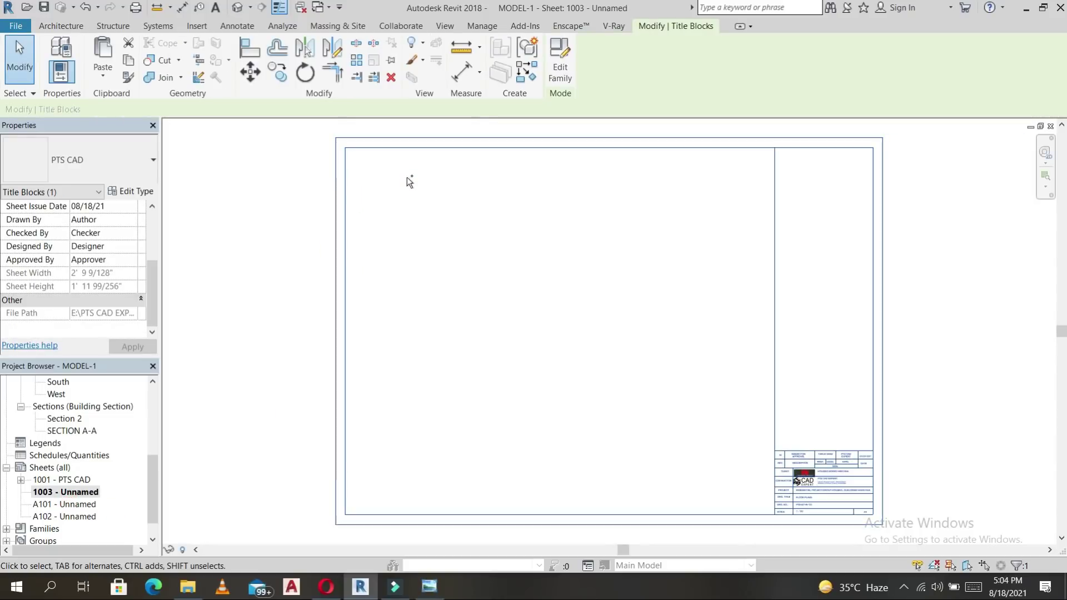
pyautogui.doubleClick(71, 479)
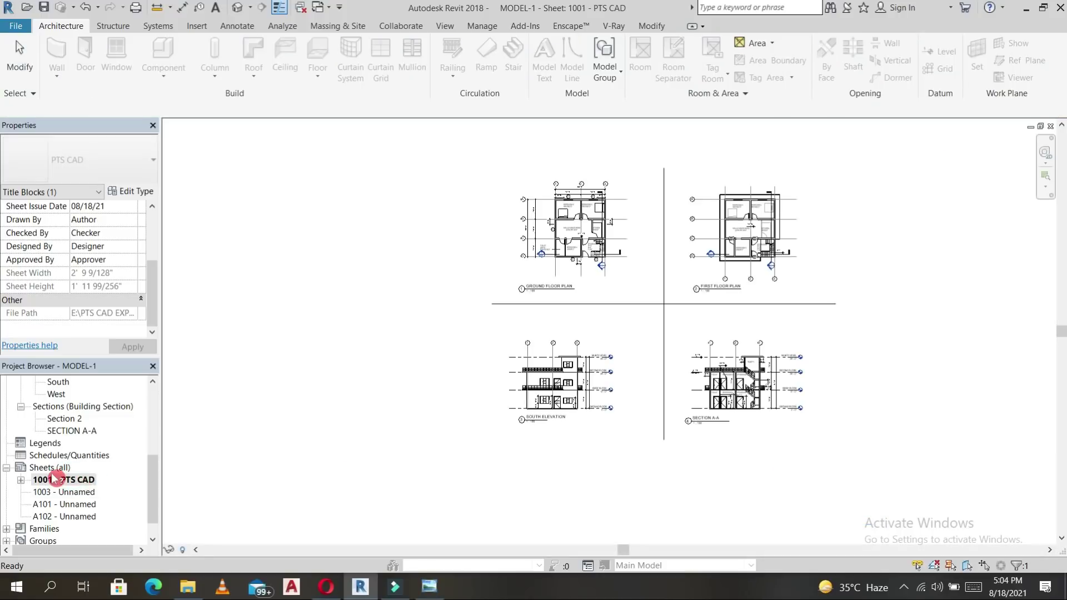
# Paste the copied PTS CAD title block onto sheet 1001.
pyautogui.press('m')
pyautogui.press('v')
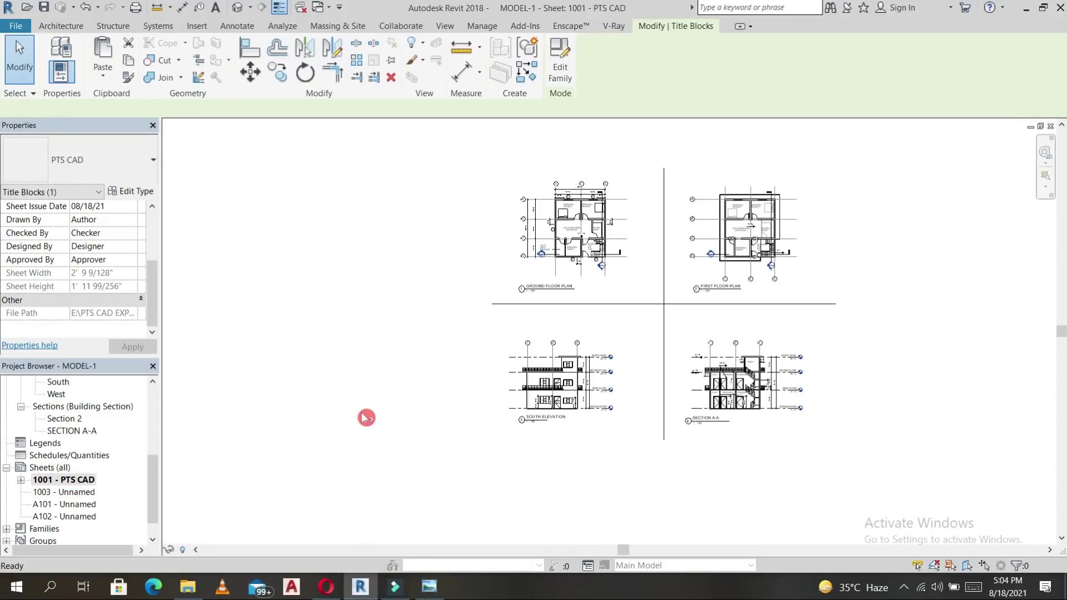
pyautogui.click(459, 428)
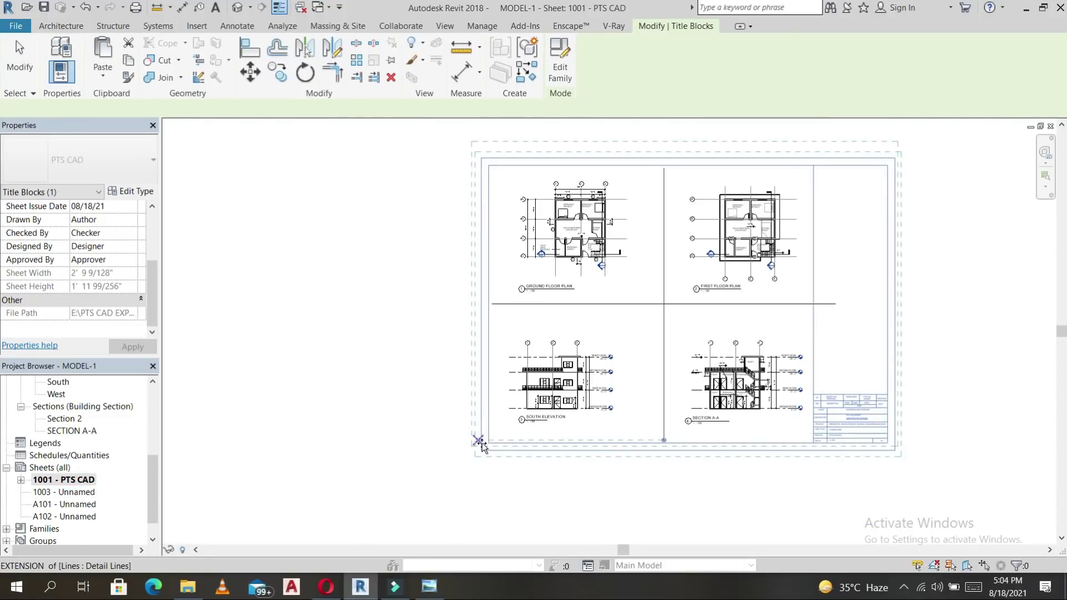
pyautogui.click(481, 443)
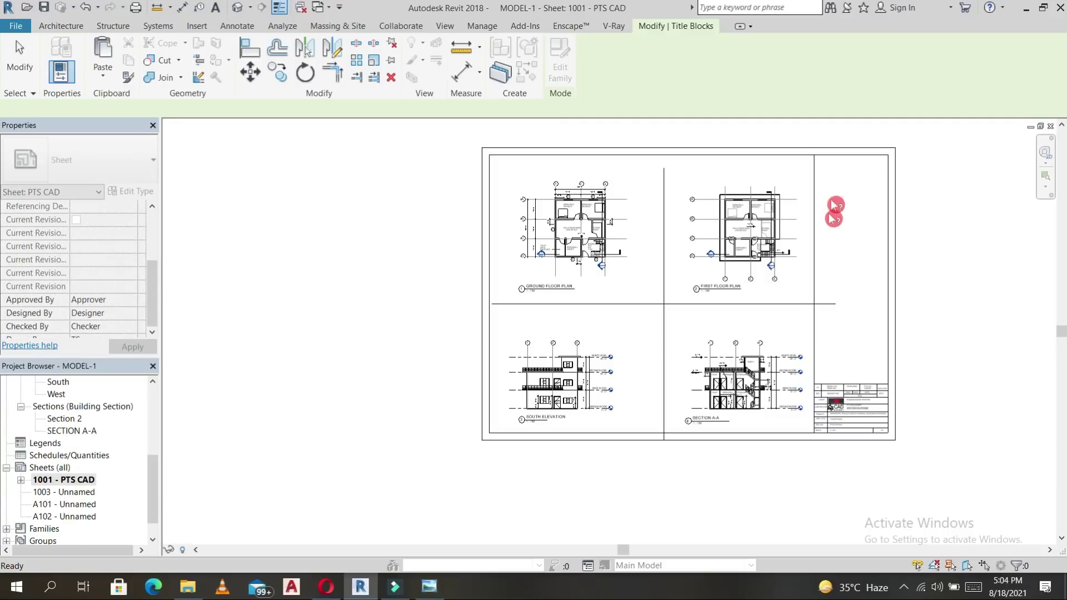
# Move the title block down from its border corner so it frames the four views.
pyautogui.hotkey('ctrl', 'v')
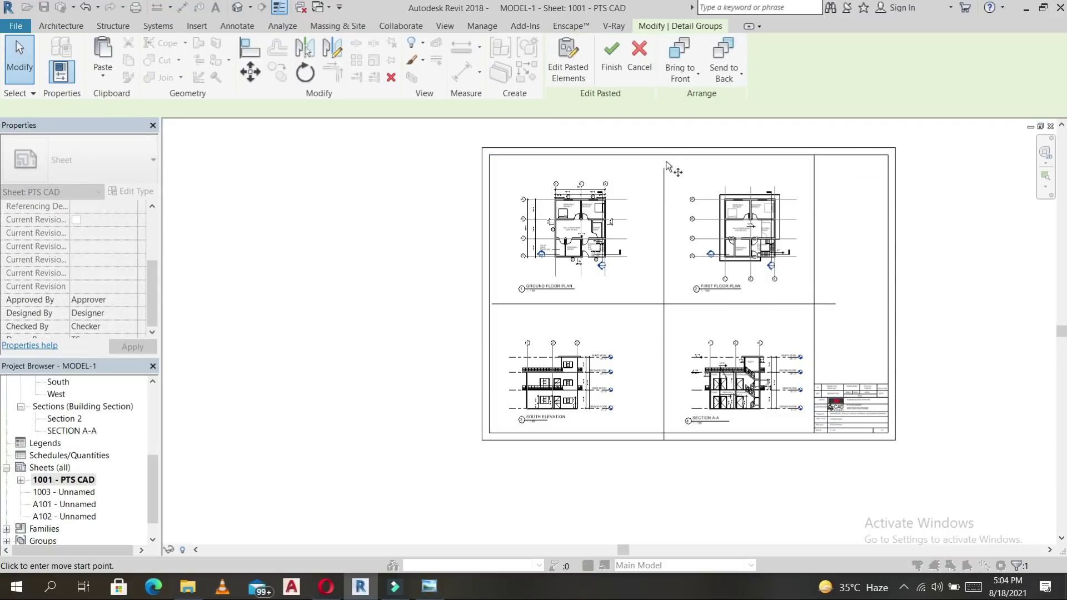
pyautogui.click(664, 155)
pyautogui.click(664, 167)
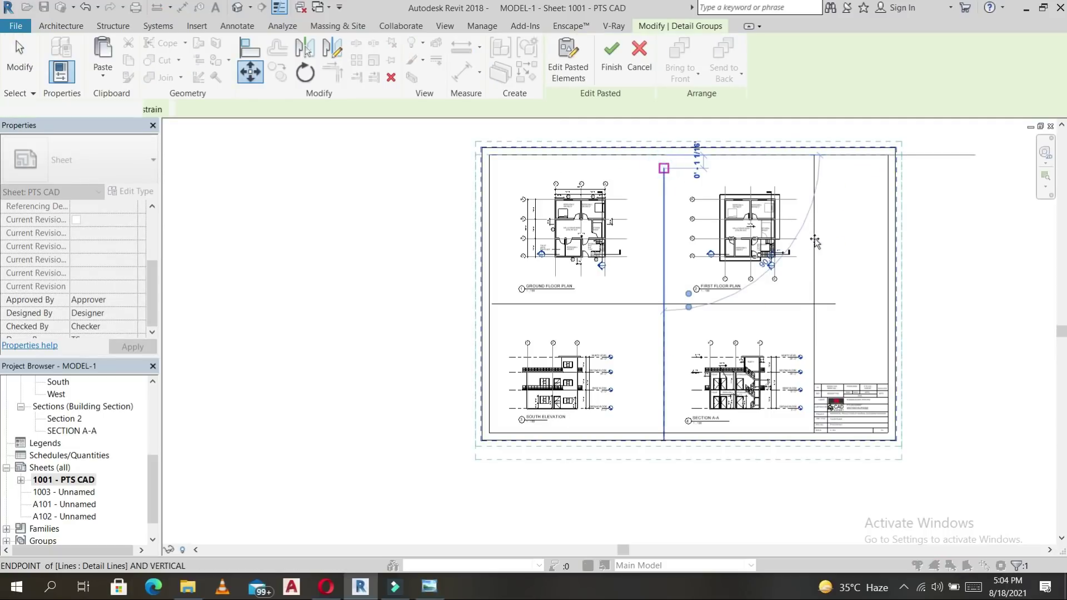
pyautogui.click(702, 448)
pyautogui.scroll(5, 876, 468)
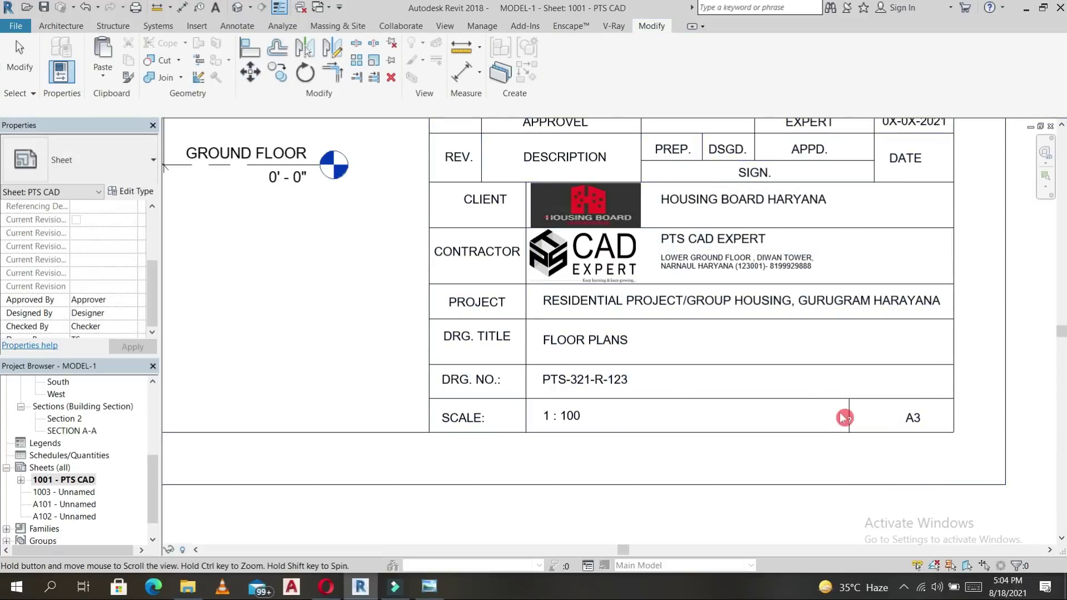
# Zoom and pan to the PTS CAD title block near Section A-A and select it.
pyautogui.scroll(-4, 841, 422)
pyautogui.moveTo(926, 448); pyautogui.dragTo(910, 441, button='middle')
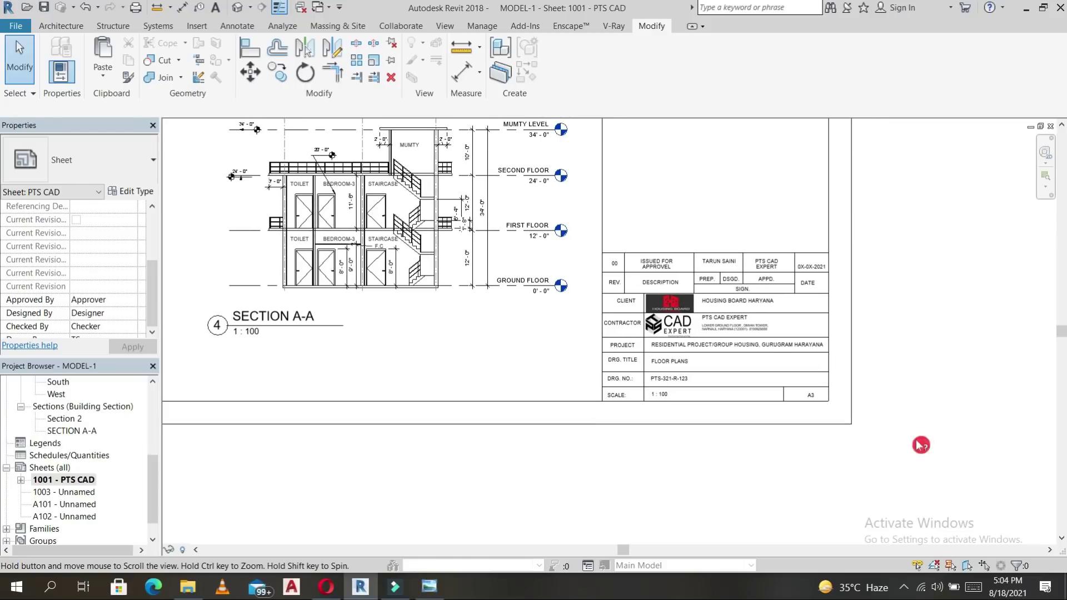
pyautogui.scroll(5, 753, 424)
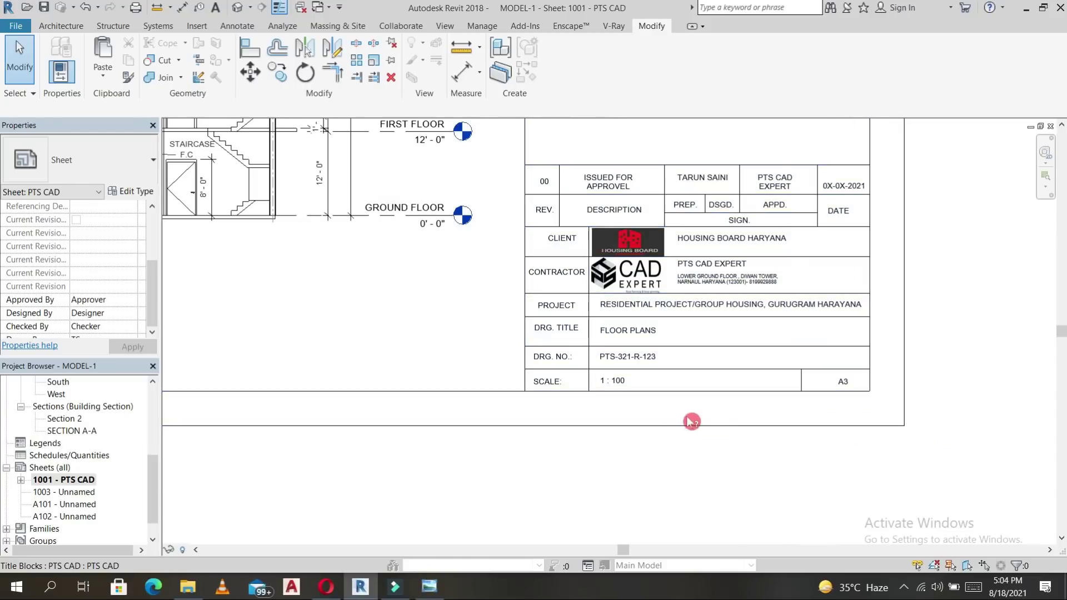
pyautogui.scroll(-5, 581, 372)
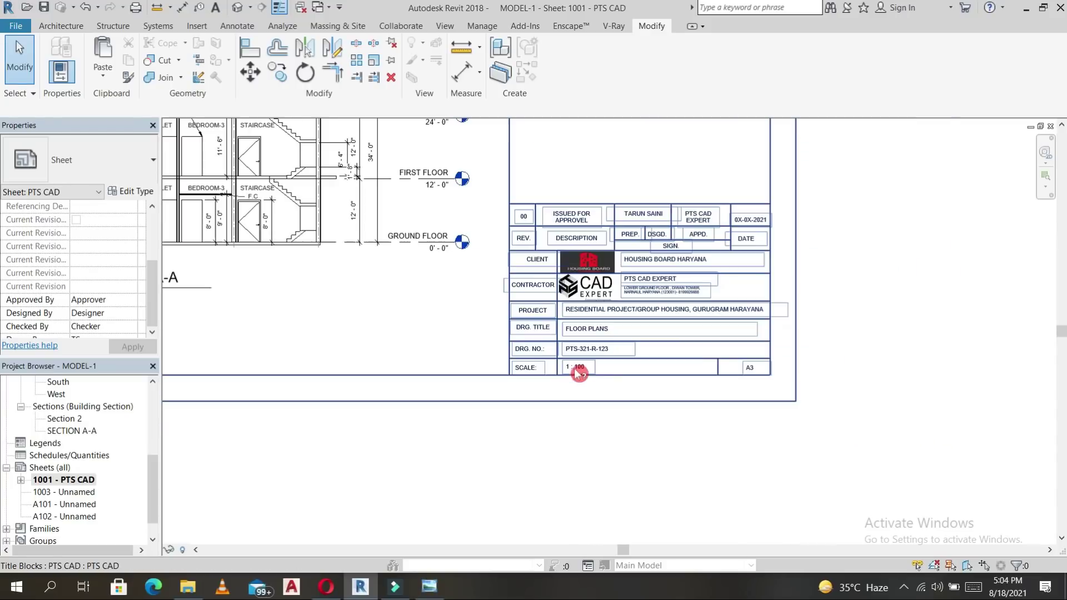
pyautogui.scroll(-2, 738, 428)
pyautogui.scroll(2, 543, 291)
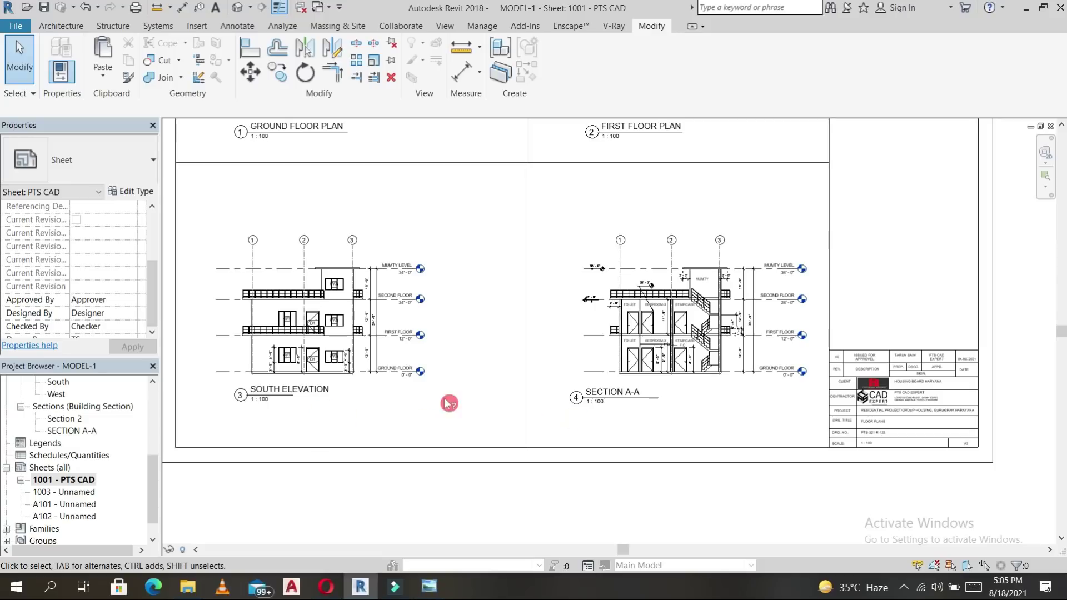
pyautogui.moveTo(743, 424); pyautogui.dragTo(623, 409, button='middle')
pyautogui.scroll(4, 695, 370)
pyautogui.moveTo(623, 325); pyautogui.dragTo(569, 234, button='middle')
pyautogui.click(558, 223)
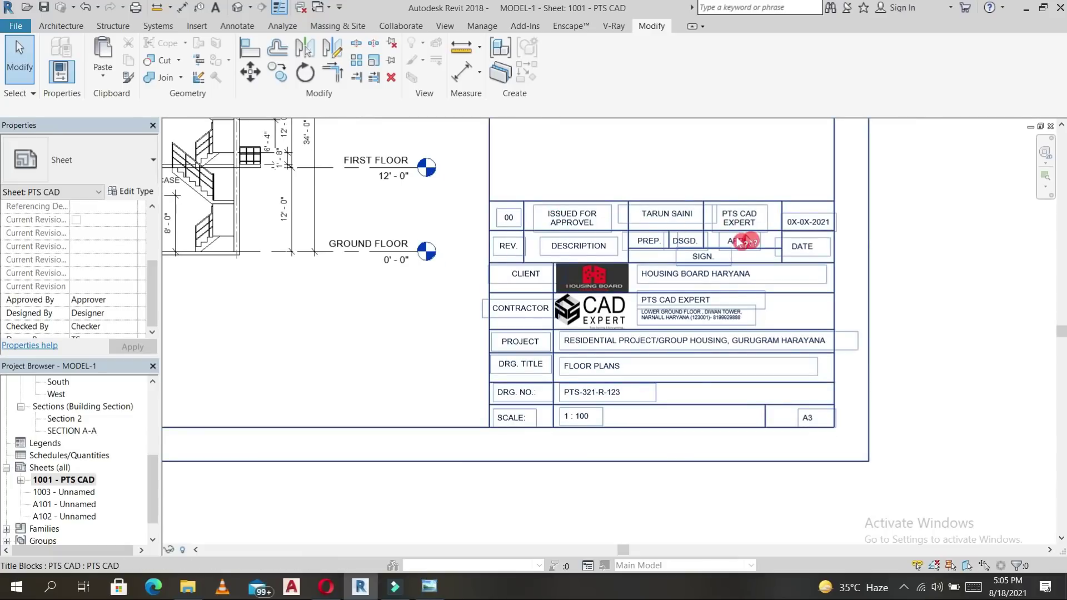
# Open the selected PTS CAD title block with Edit Family.
pyautogui.scroll(4, 810, 228)
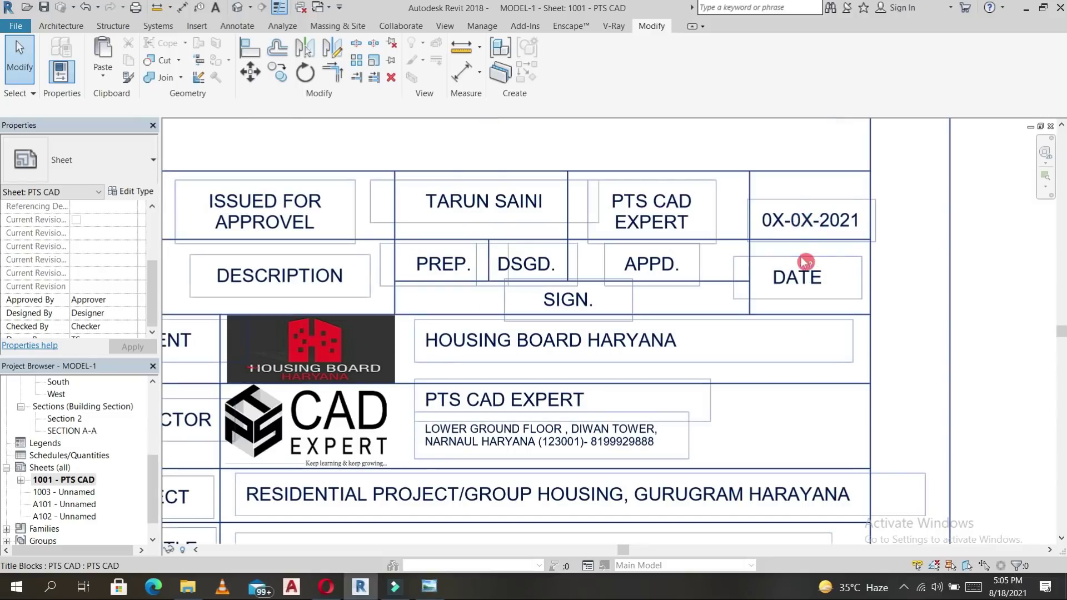
pyautogui.scroll(-3, 798, 235)
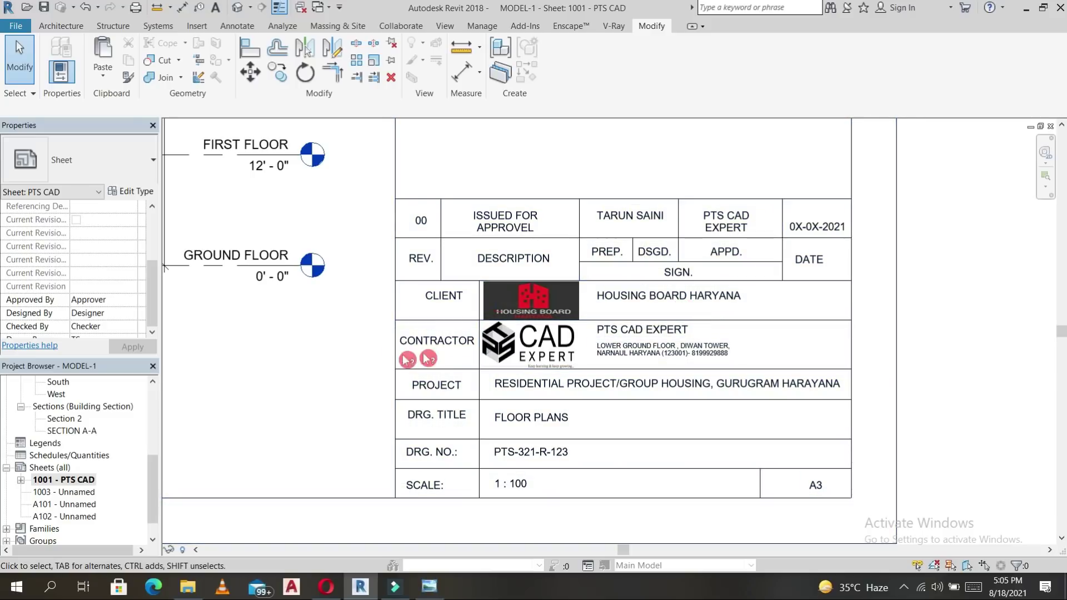
pyautogui.click(535, 356)
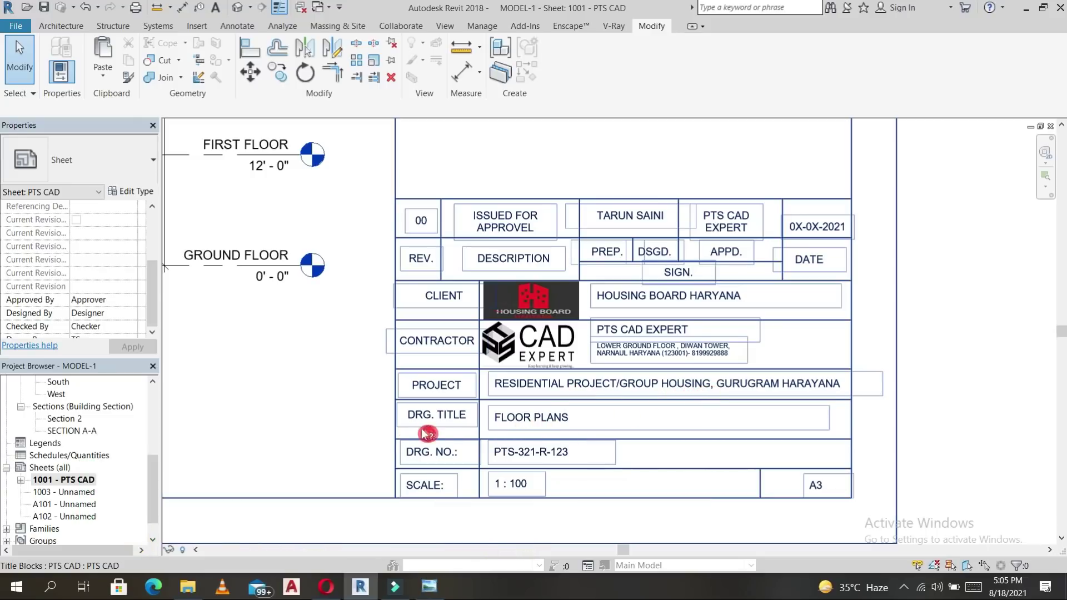
pyautogui.click(584, 425)
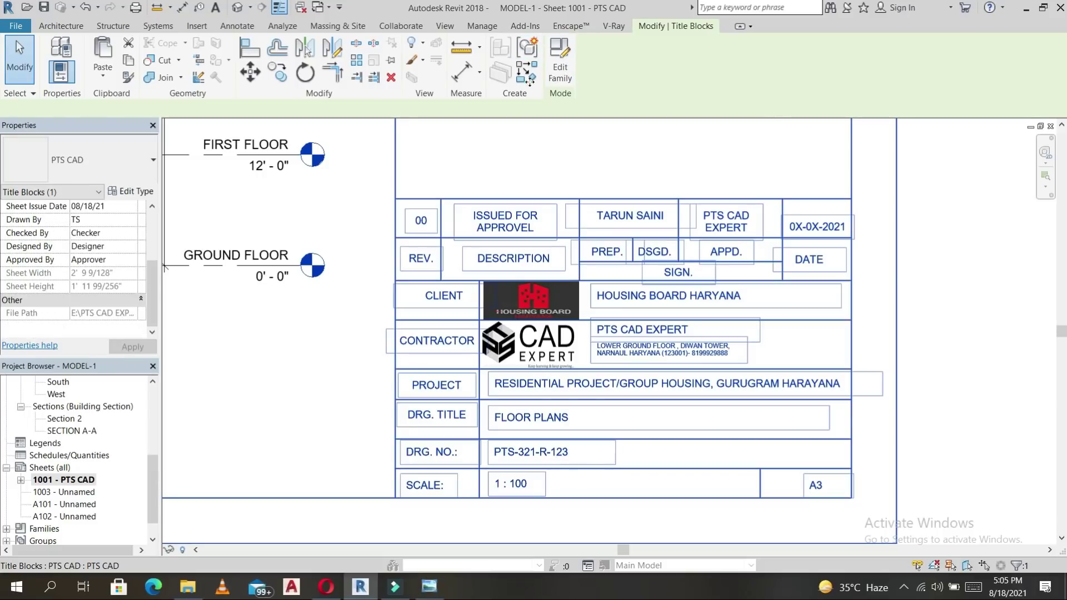
pyautogui.click(562, 69)
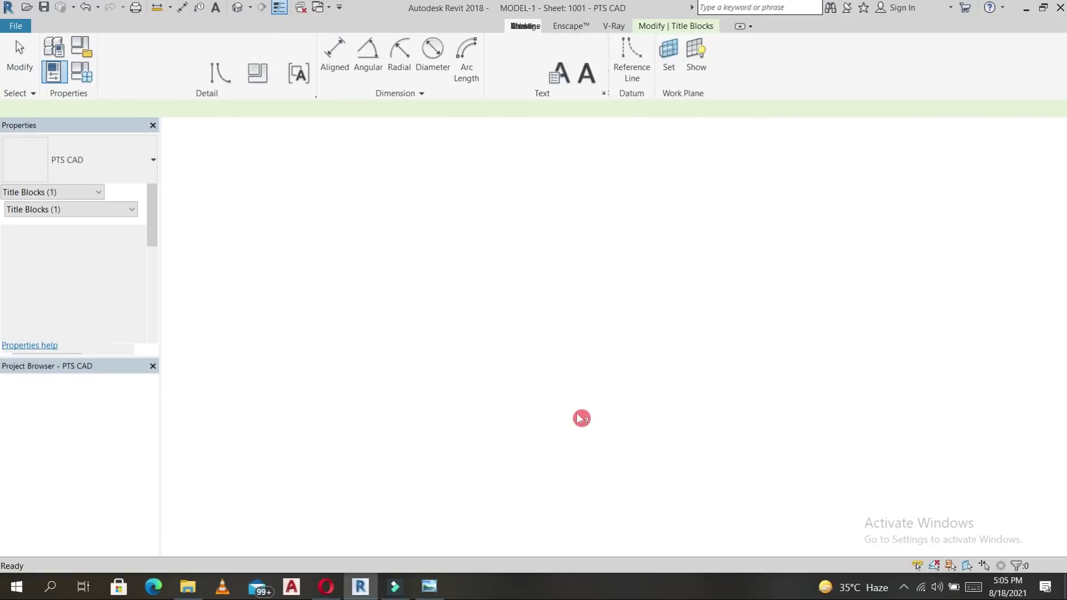
# Edit the drawing title note to read FLOOR PLANS, ELEVATION, SECTION.
pyautogui.scroll(4, 823, 482)
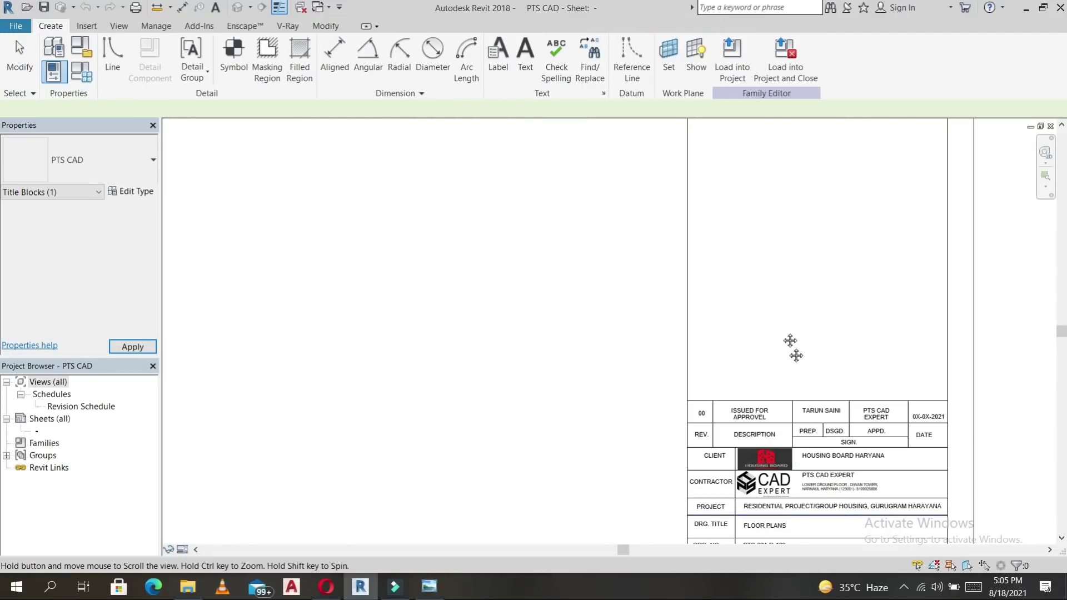
pyautogui.click(742, 303)
pyautogui.scroll(3, 729, 305)
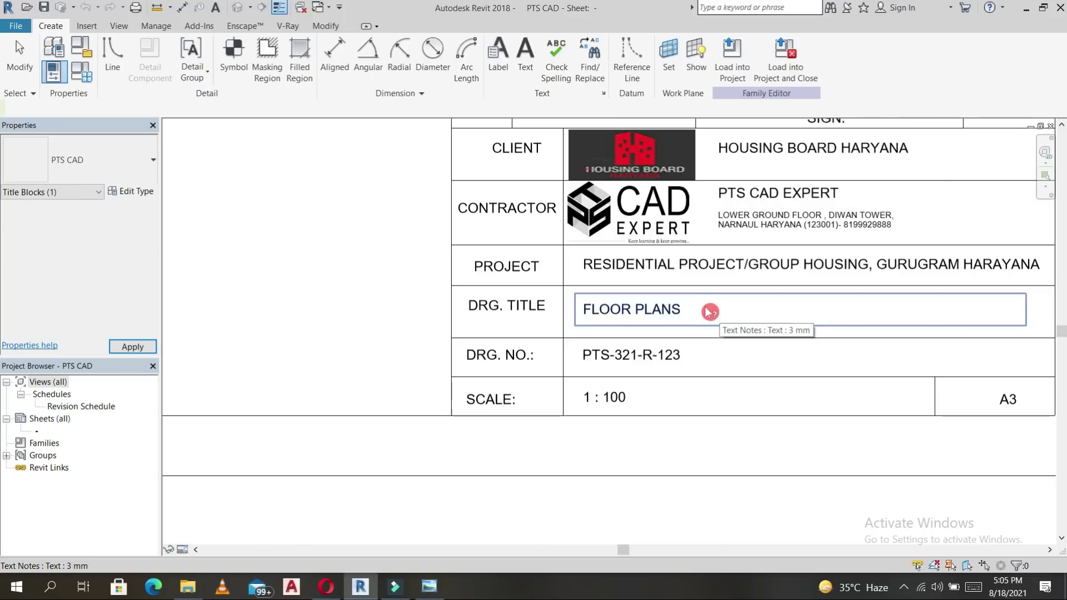
pyautogui.doubleClick(708, 311)
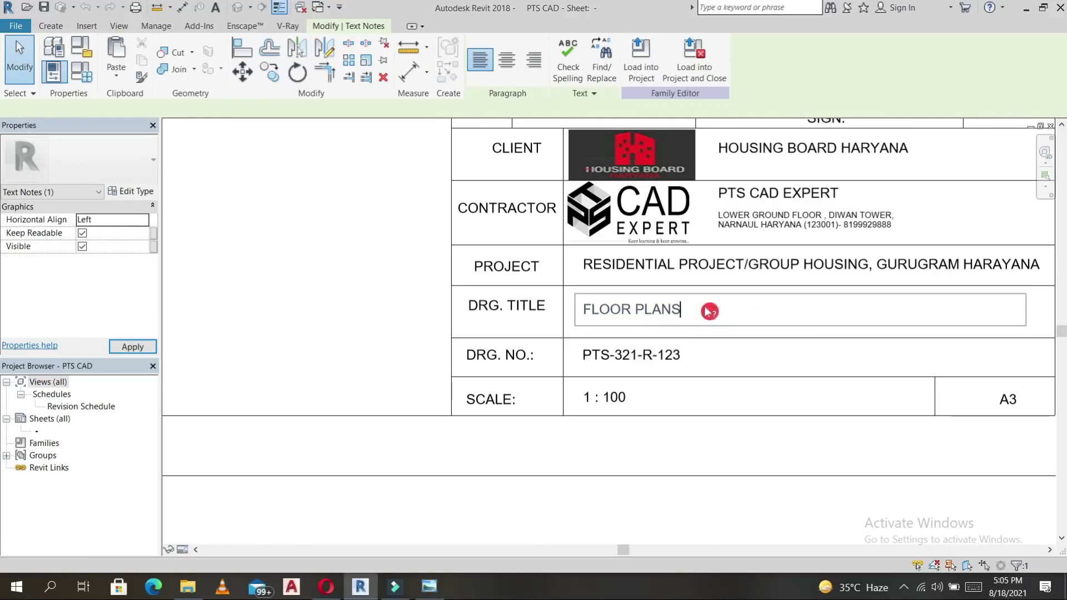
pyautogui.write(', ELEVATION, SECTION')
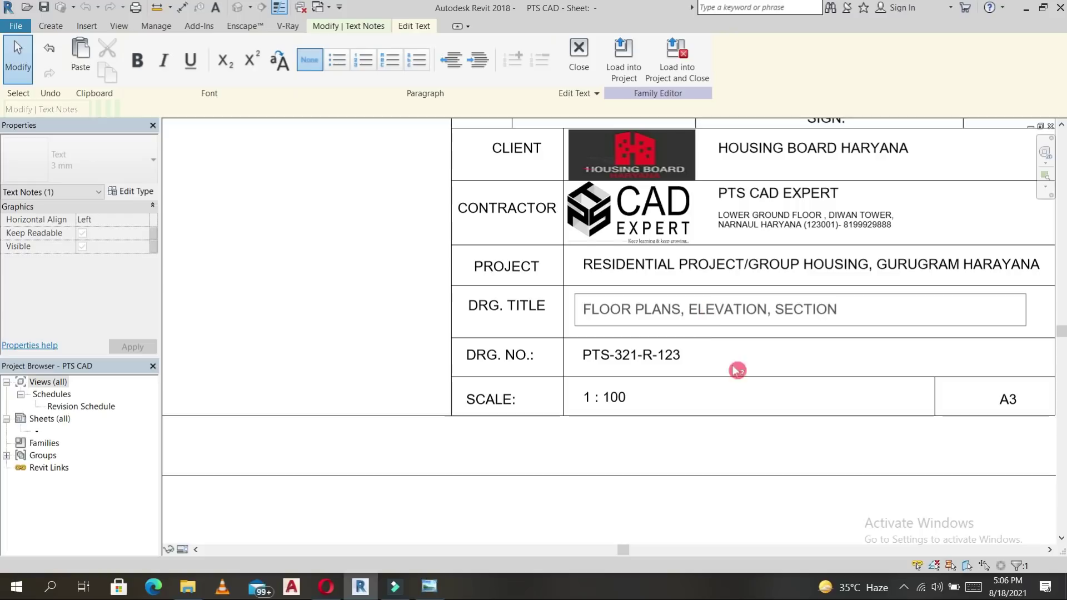
pyautogui.click(758, 369)
pyautogui.scroll(-3, 757, 370)
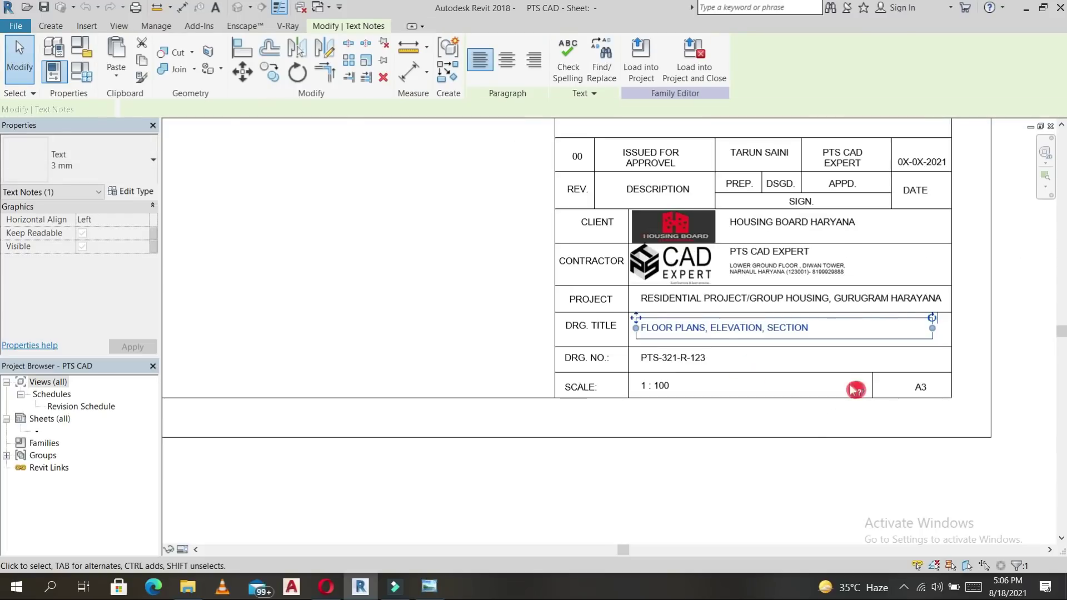
pyautogui.scroll(4, 848, 260)
# Change the date note to 18-08-2021, moving it slightly up in its cell.
pyautogui.click(767, 239)
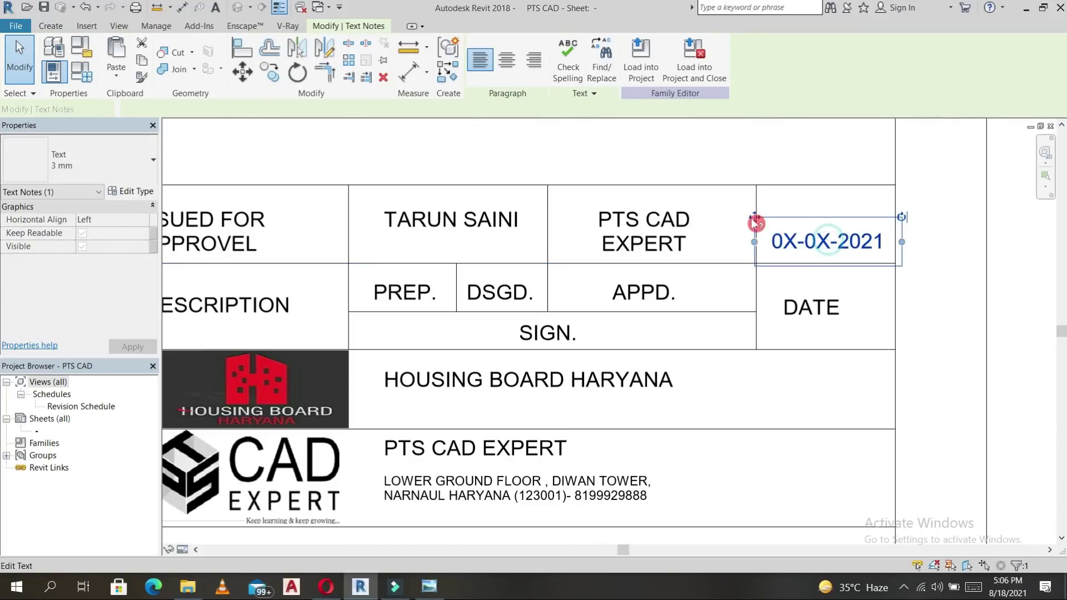
pyautogui.moveTo(811, 242); pyautogui.dragTo(806, 229)
pyautogui.doubleClick(803, 230)
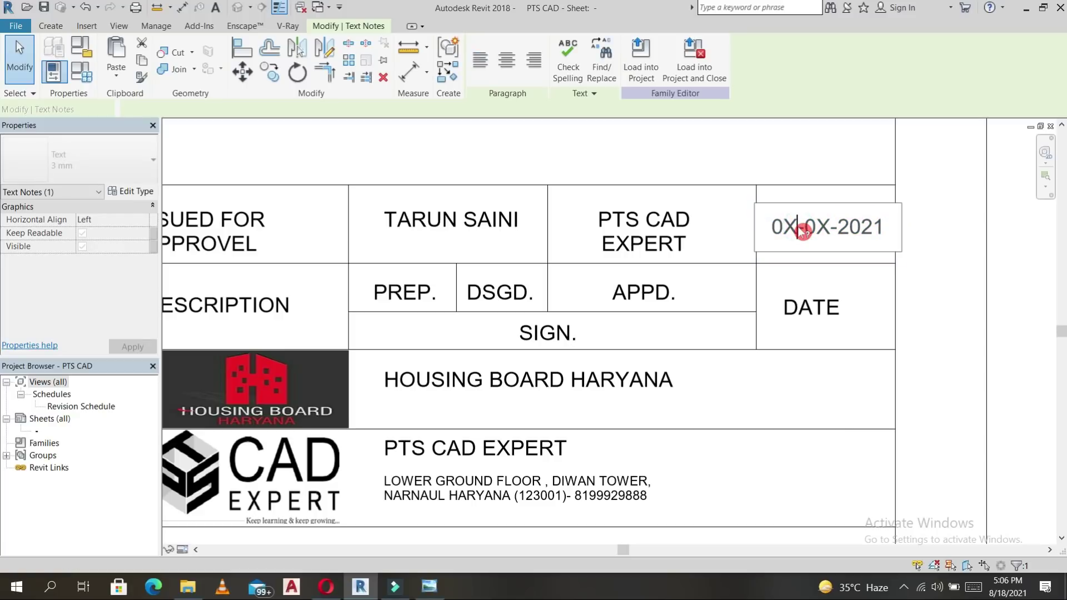
pyautogui.press('BackSpace')
pyautogui.press('BackSpace')
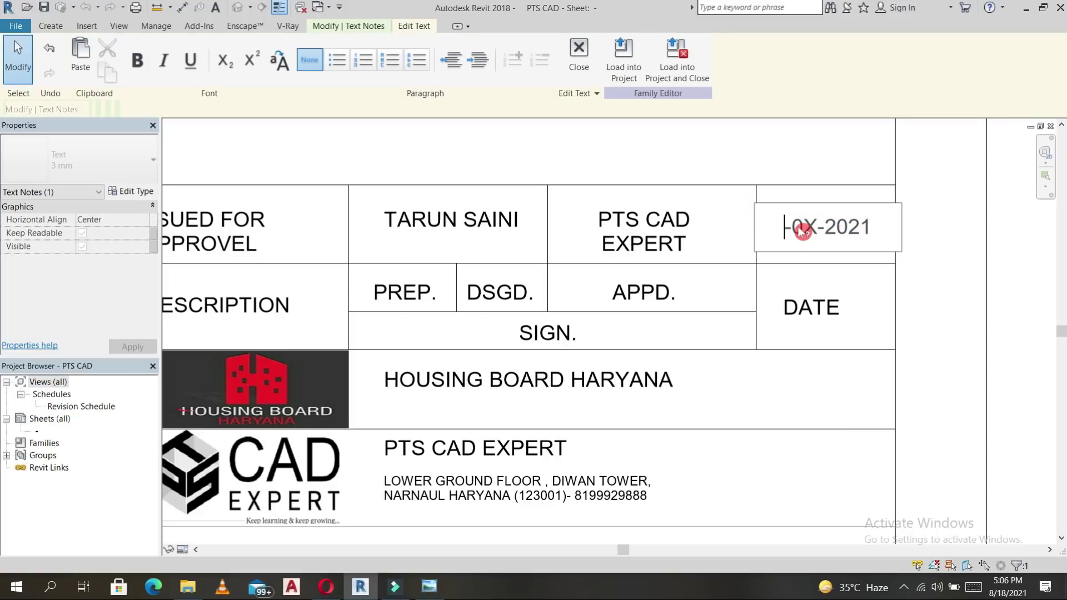
pyautogui.write('18')
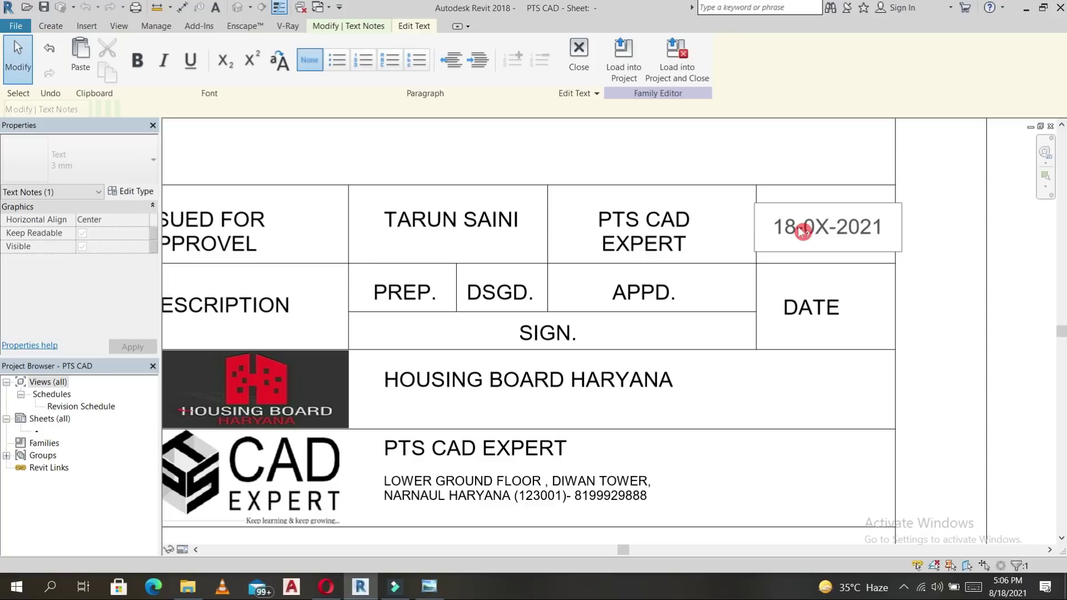
pyautogui.press('BackSpace')
pyautogui.write('8')
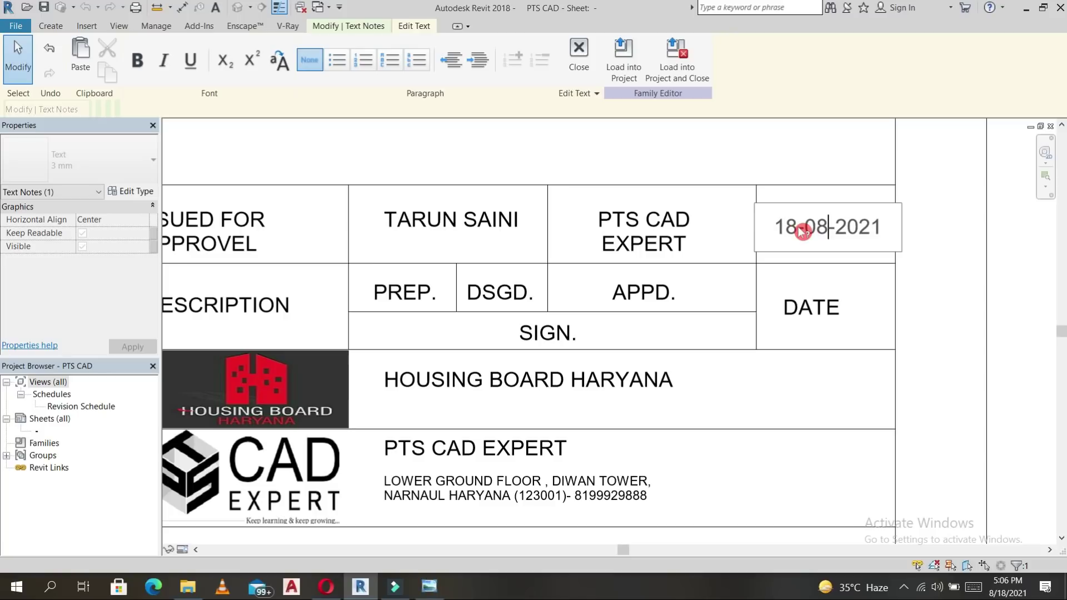
pyautogui.click(816, 191)
pyautogui.scroll(-2, 816, 192)
pyautogui.scroll(-1, 823, 200)
# Load the edited title block back into MODEL-1.rvt.
pyautogui.click(981, 285)
pyautogui.scroll(-2, 945, 290)
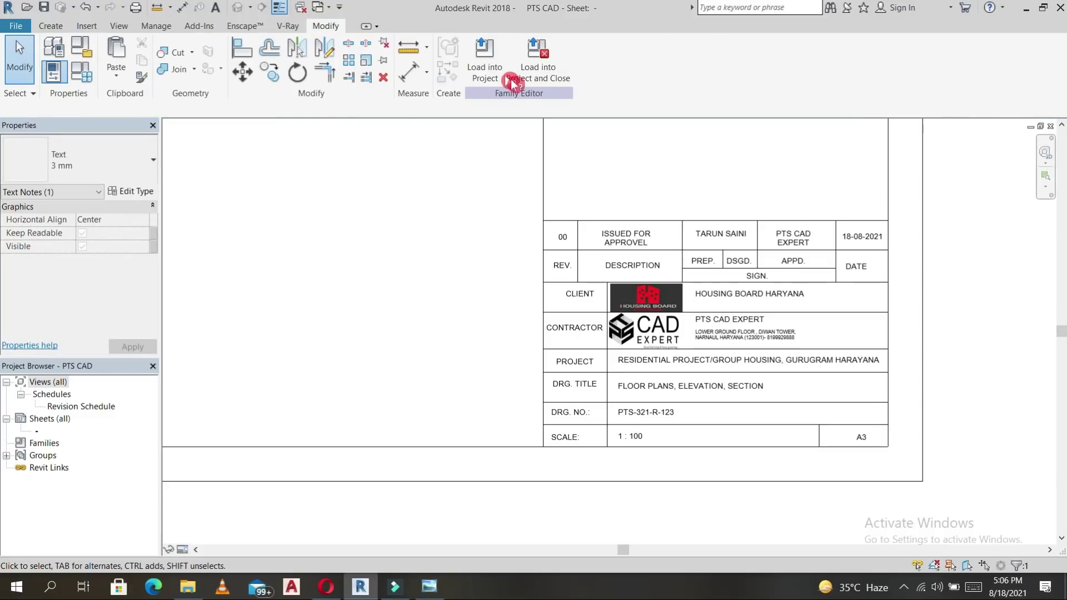
pyautogui.click(499, 69)
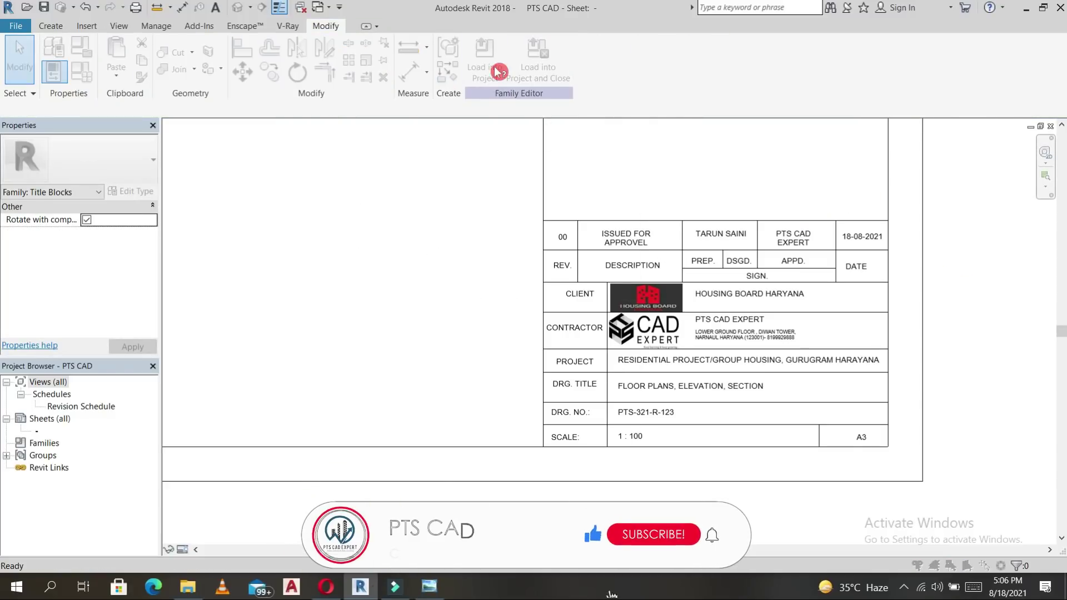
pyautogui.click(450, 221)
pyautogui.click(499, 396)
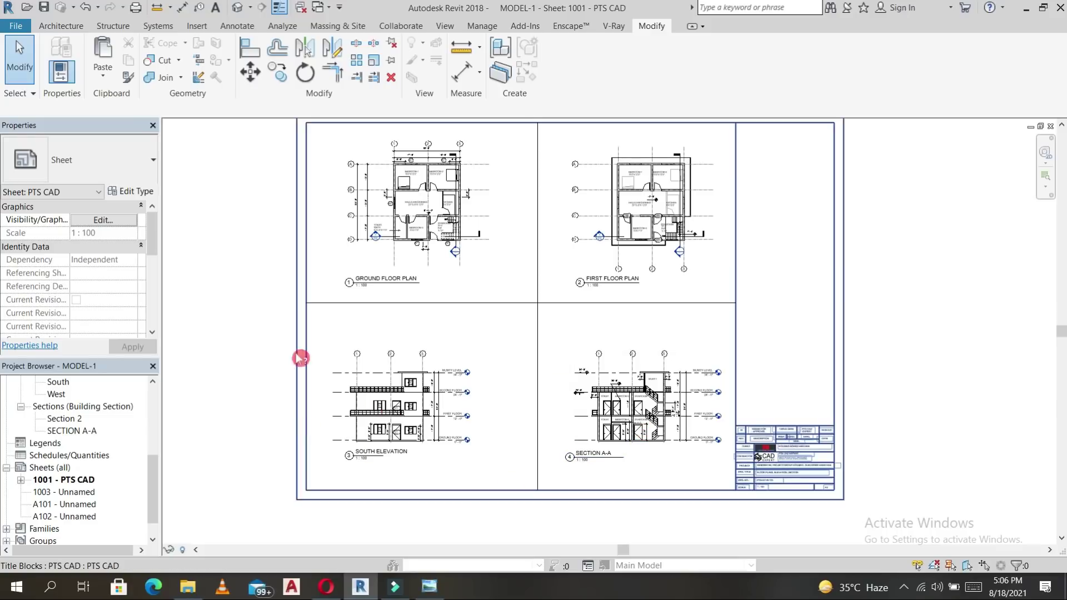
# Activate the Section A-A viewport and select all MUMTY DOOR instances with SA.
pyautogui.scroll(4, 619, 416)
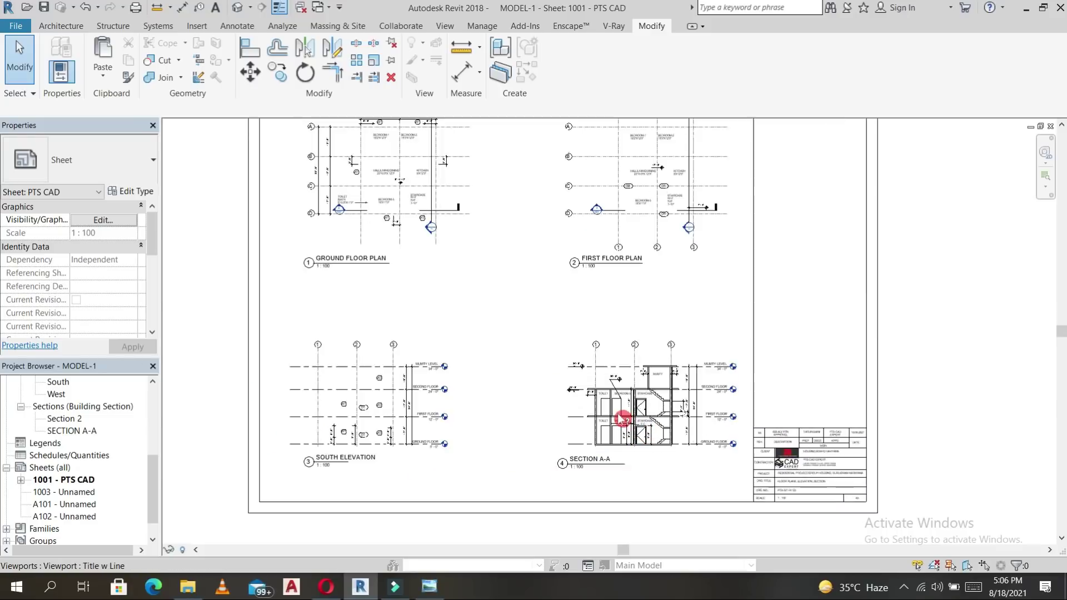
pyautogui.moveTo(621, 279); pyautogui.dragTo(596, 198, button='middle')
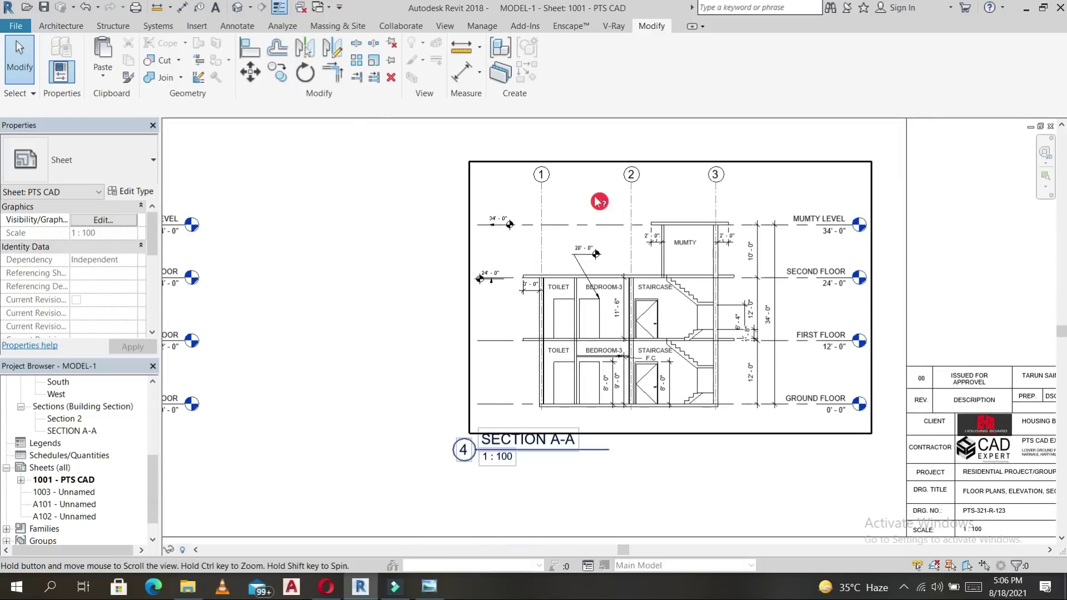
pyautogui.scroll(-2, 603, 281)
pyautogui.scroll(5, 605, 279)
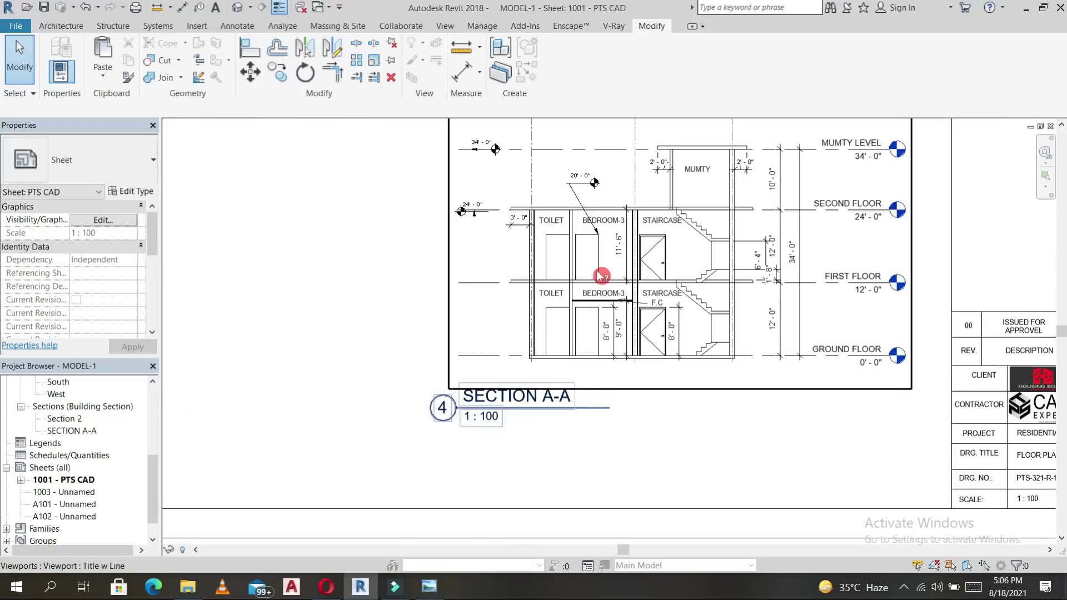
pyautogui.doubleClick(597, 259)
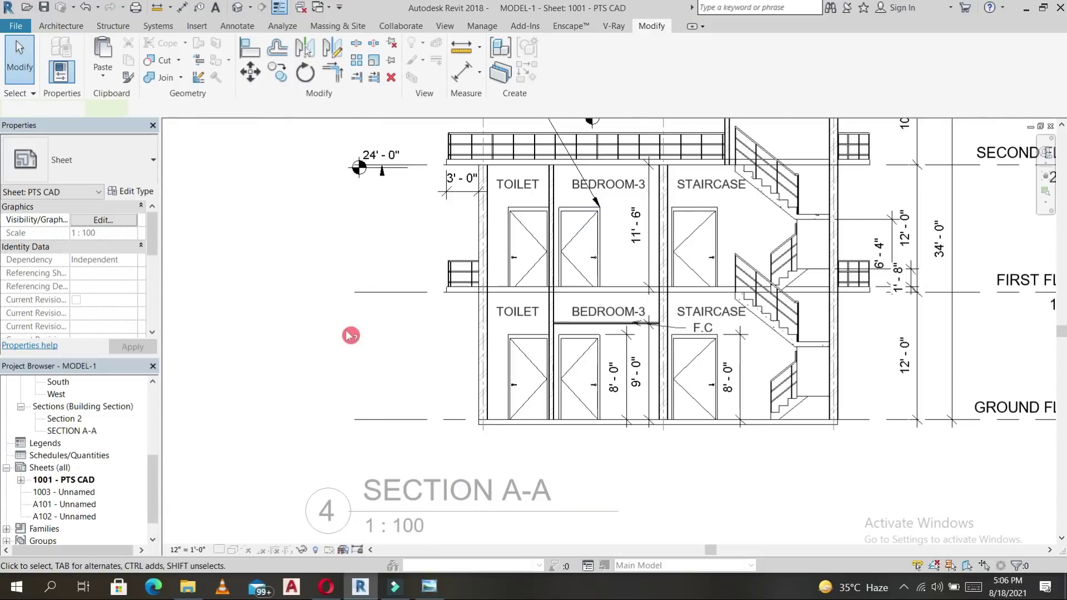
pyautogui.click(591, 239)
pyautogui.press('s')
pyautogui.press('a')
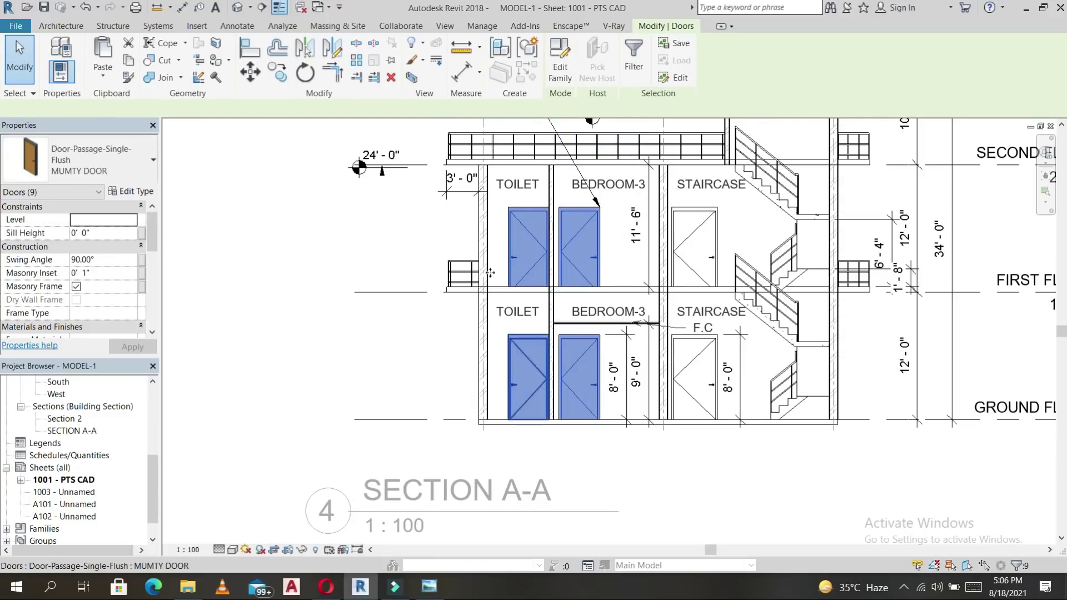
# In MUMTY DOOR Type Properties, enter Cost 350, Manufacturer PLYWOOD and Description ROOM, then confirm.
pyautogui.click(146, 191)
pyautogui.scroll(-5, 412, 281)
pyautogui.scroll(-3, 270, 407)
pyautogui.click(369, 373)
pyautogui.write('3500')
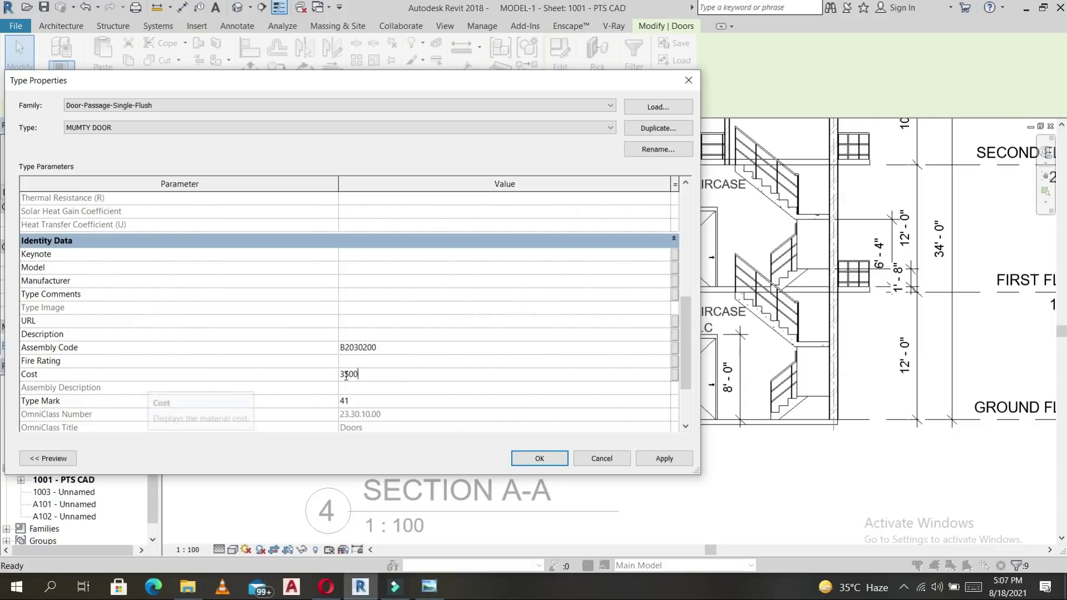
pyautogui.click(374, 402)
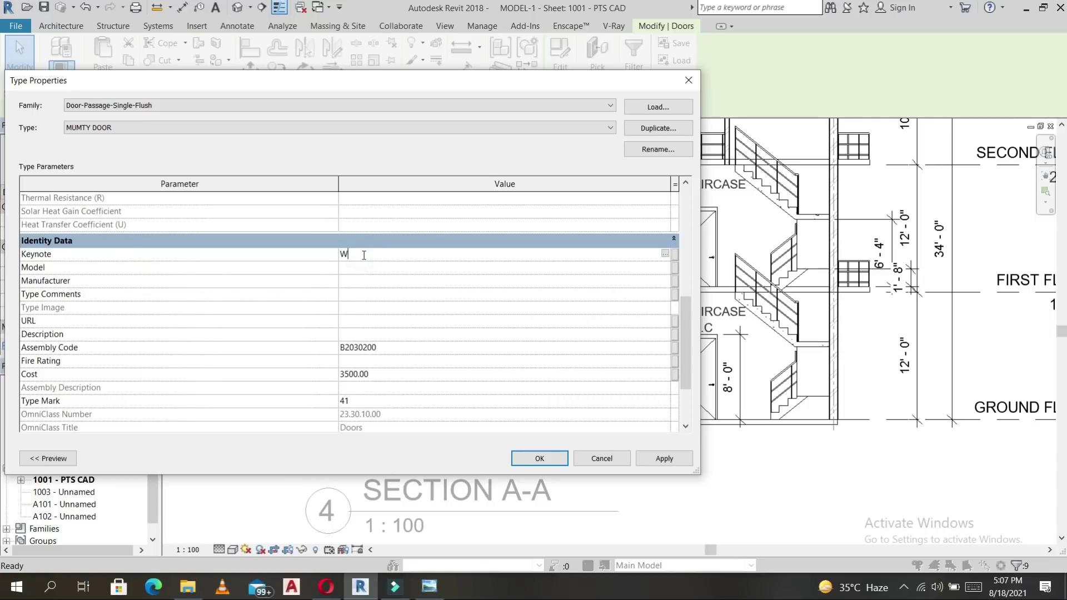
pyautogui.click(361, 281)
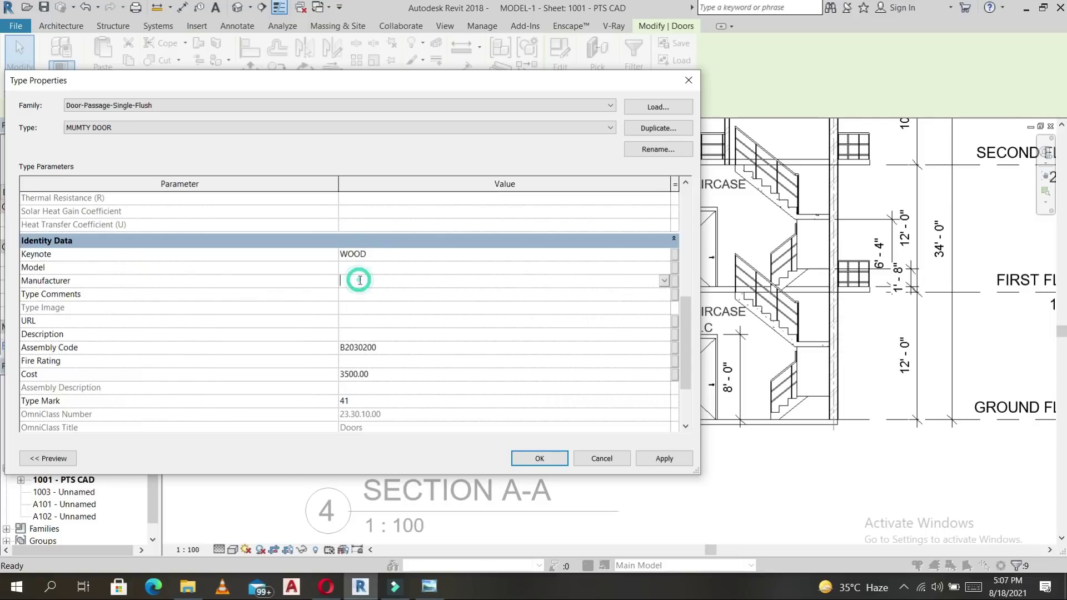
pyautogui.write('PLYWOOD')
pyautogui.click(358, 334)
pyautogui.write('ROOM')
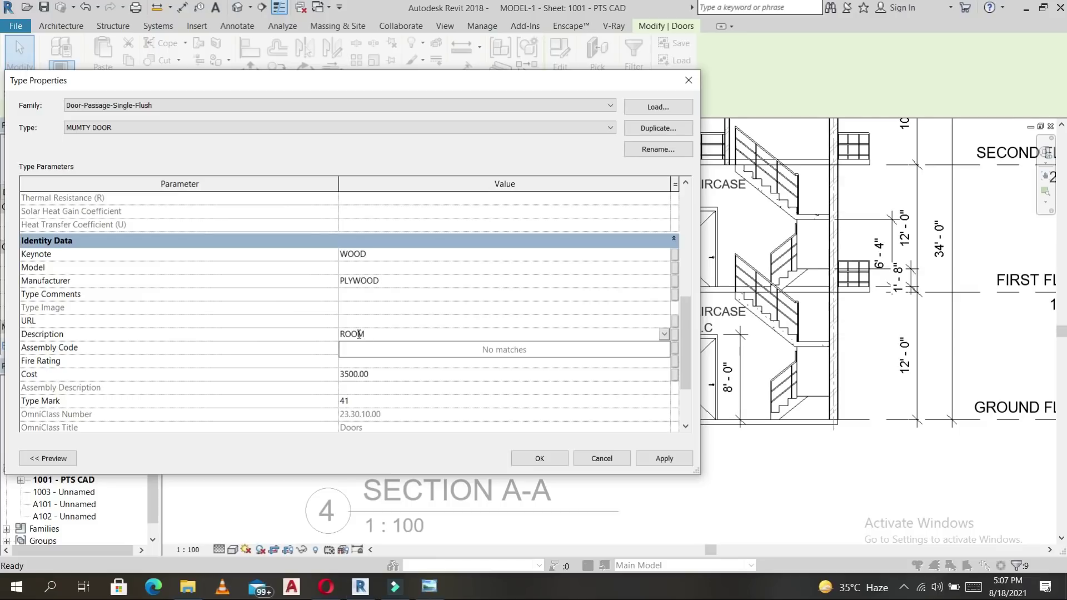
pyautogui.click(544, 458)
pyautogui.click(544, 461)
pyautogui.press('Escape')
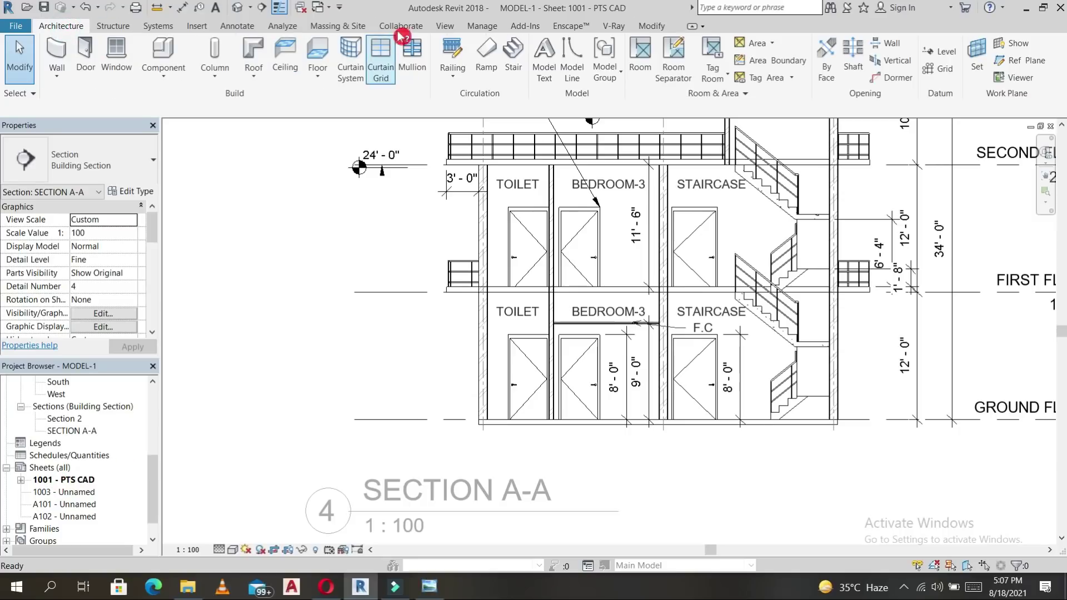
# Create a new schedule for the Doors category named Door Schedule, and select the Cost field.
pyautogui.click(439, 27)
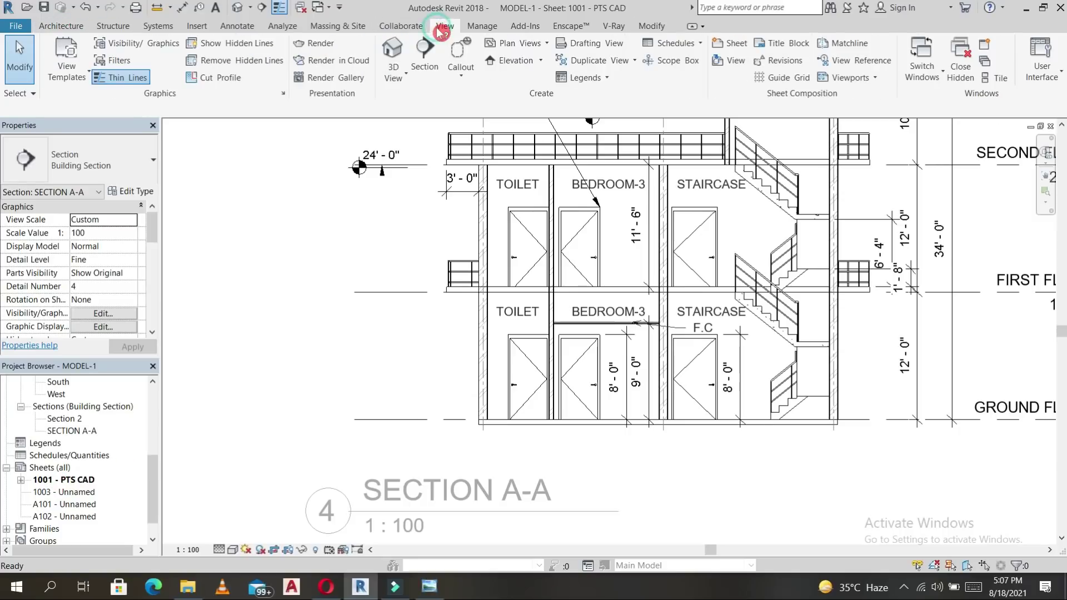
pyautogui.click(676, 43)
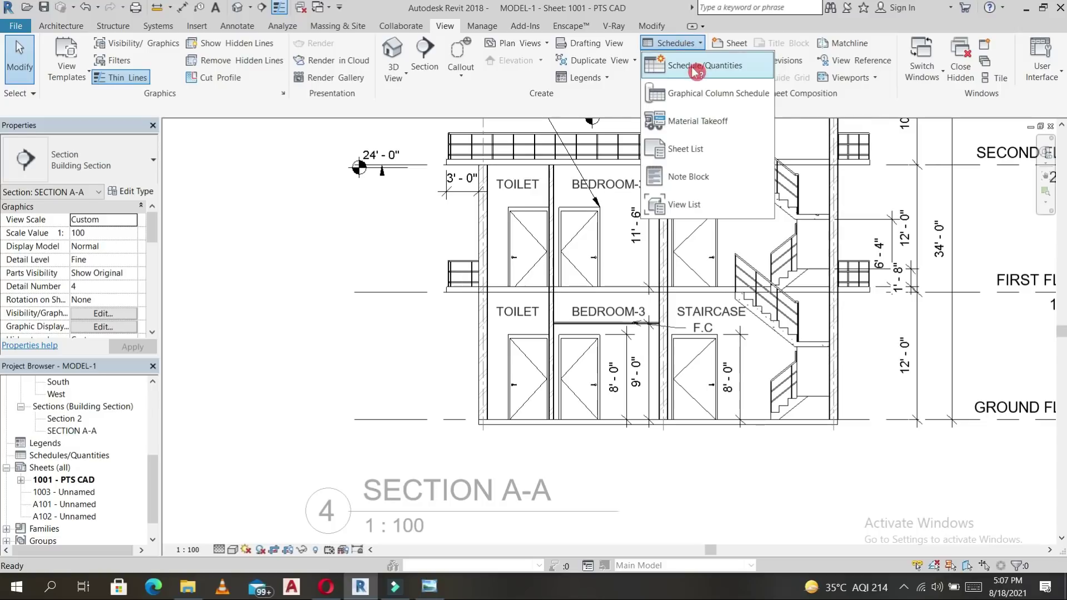
pyautogui.click(691, 57)
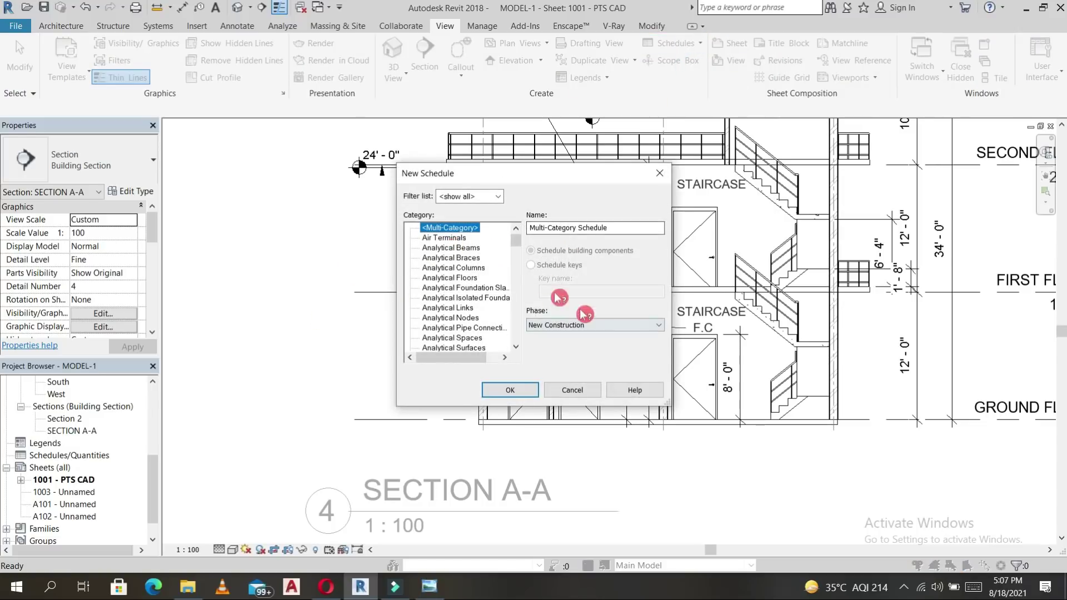
pyautogui.click(448, 299)
pyautogui.press('d')
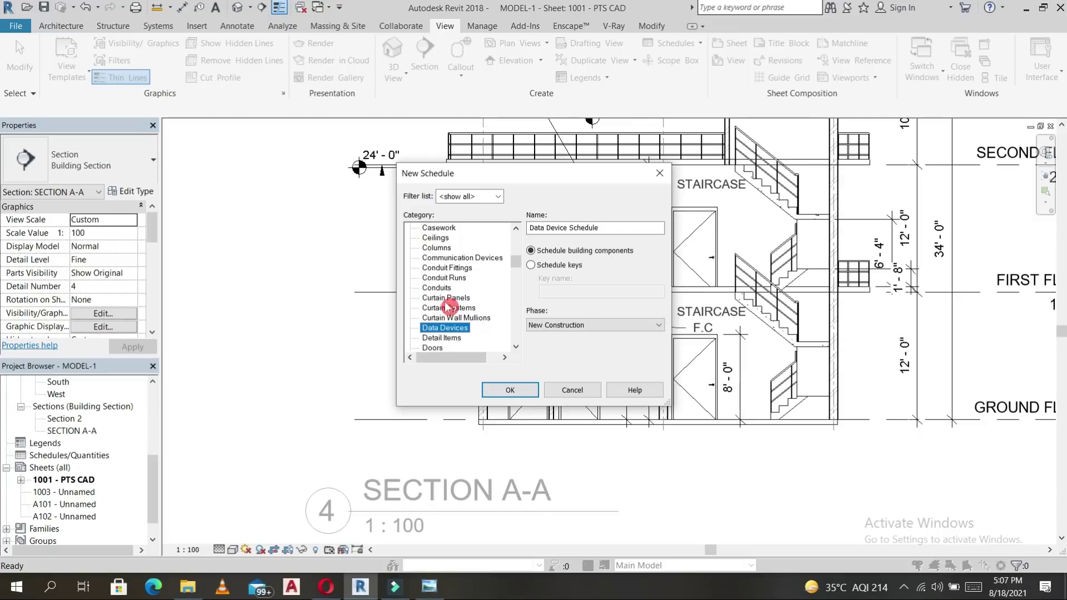
pyautogui.click(436, 348)
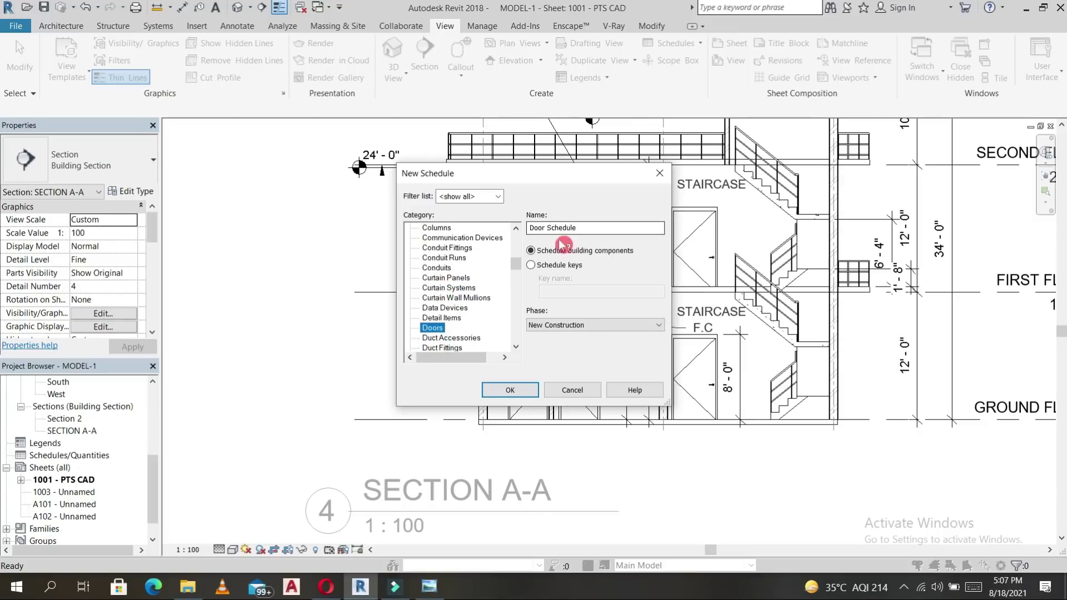
pyautogui.click(510, 390)
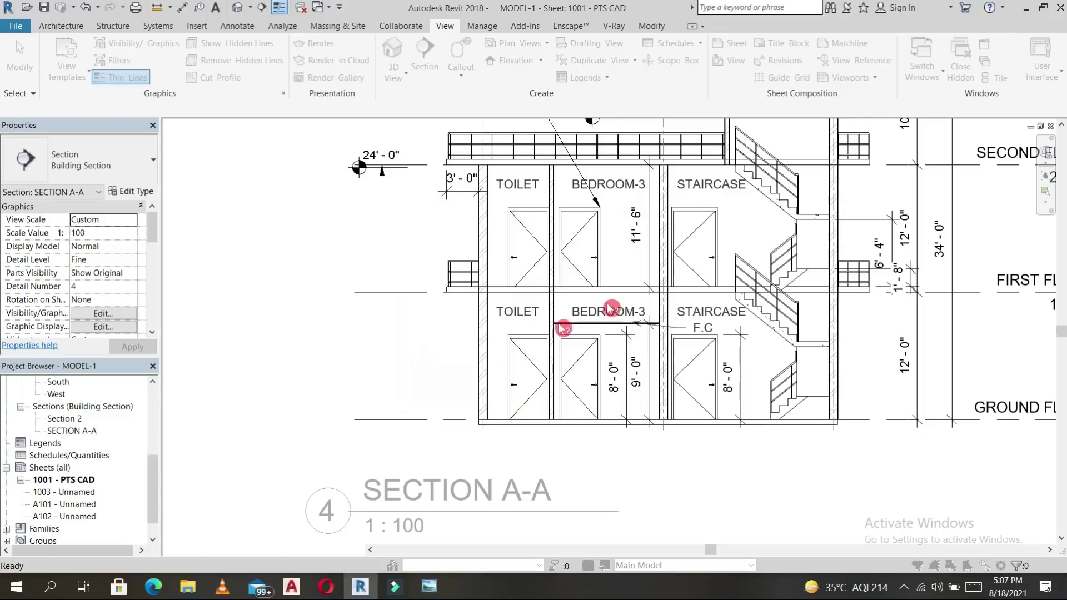
pyautogui.click(574, 224)
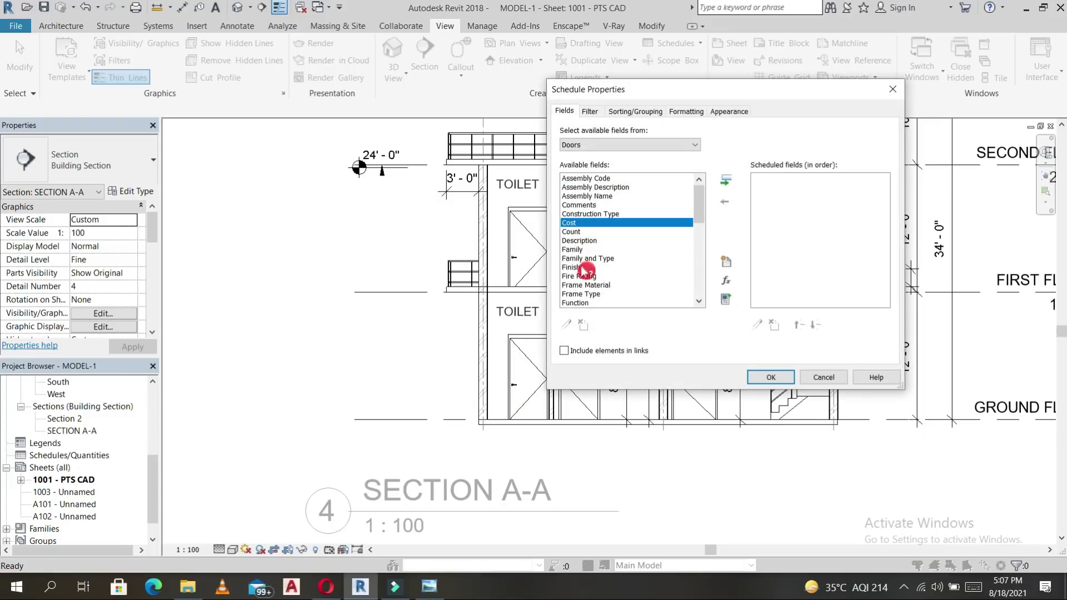
# Also select the Description, Keynote and Manufacturer fields.
pyautogui.keyDown('ctrl'); pyautogui.click(577, 241); pyautogui.keyUp('ctrl')
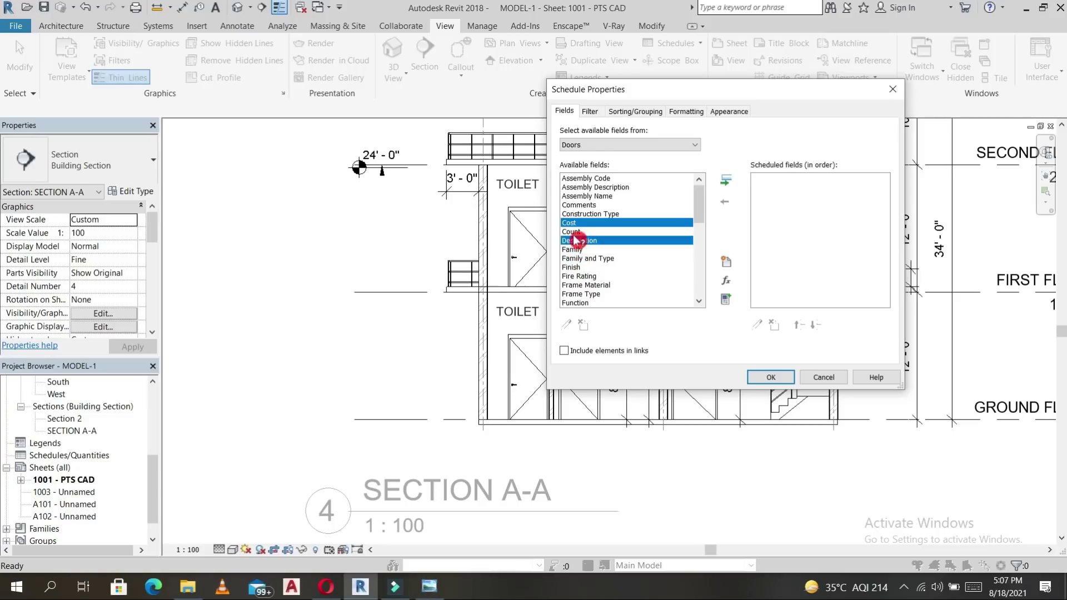
pyautogui.scroll(-3, 573, 269)
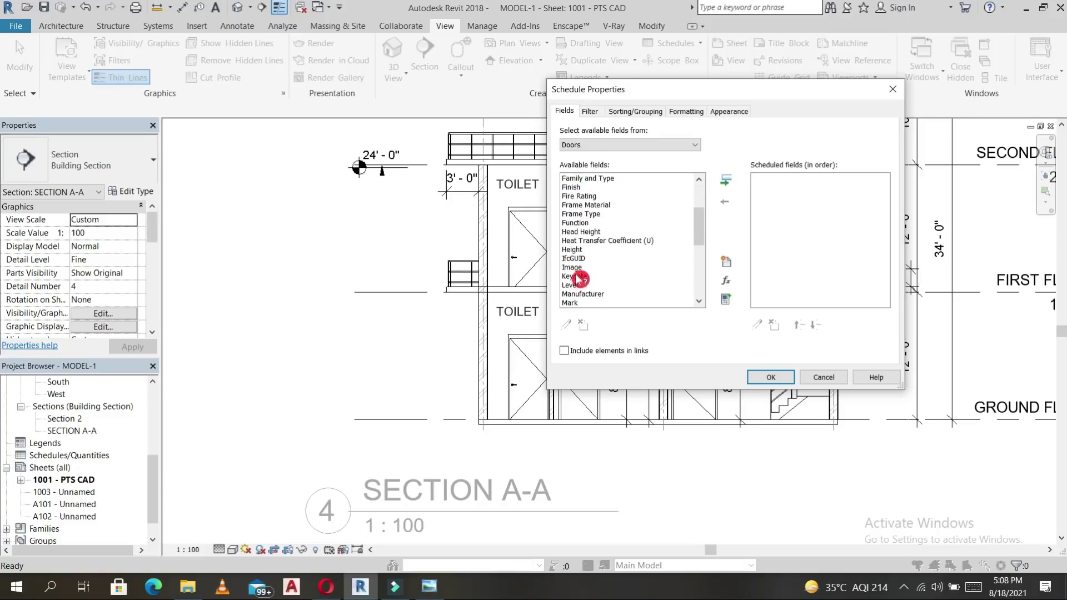
pyautogui.keyDown('ctrl'); pyautogui.click(578, 278); pyautogui.keyUp('ctrl')
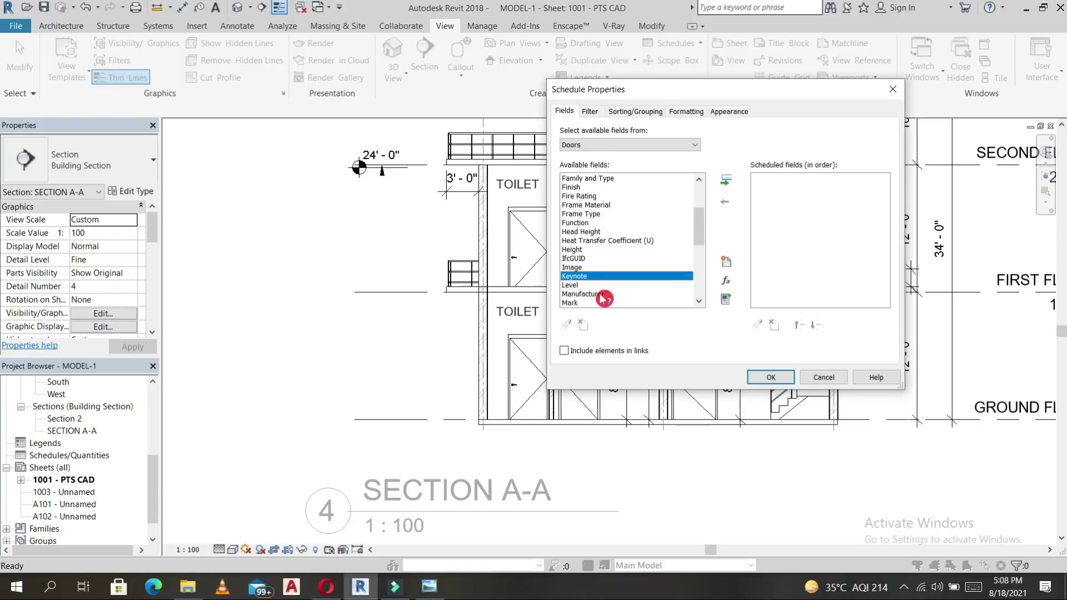
pyautogui.scroll(-1, 603, 302)
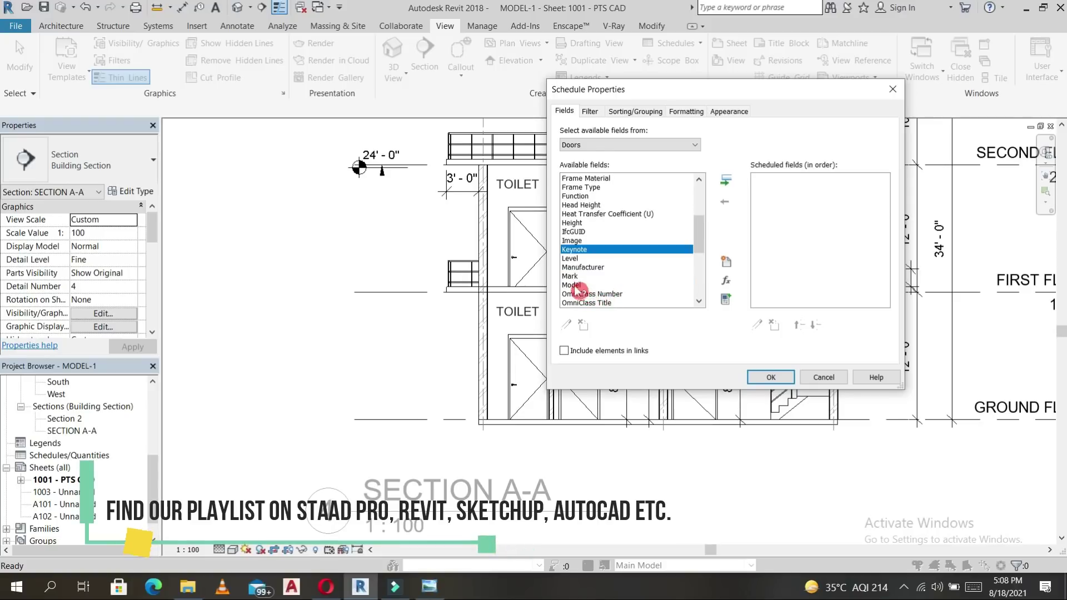
pyautogui.keyDown('ctrl'); pyautogui.click(591, 269); pyautogui.keyUp('ctrl')
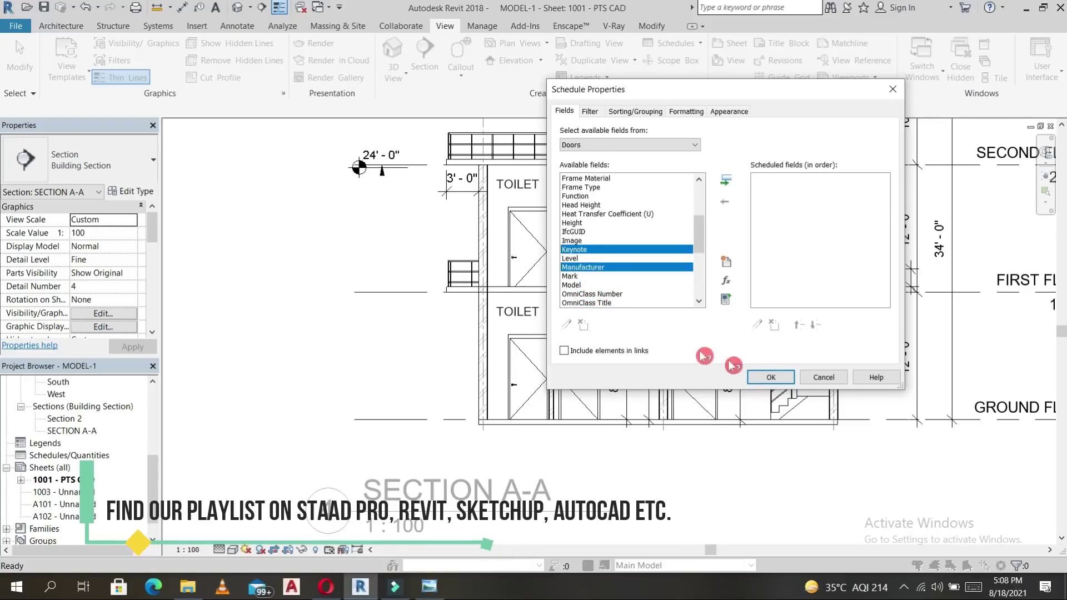
# Add the four selected fields to the Door Schedule, finish it, and reopen sheet 1001 - PTS CAD.
pyautogui.click(771, 378)
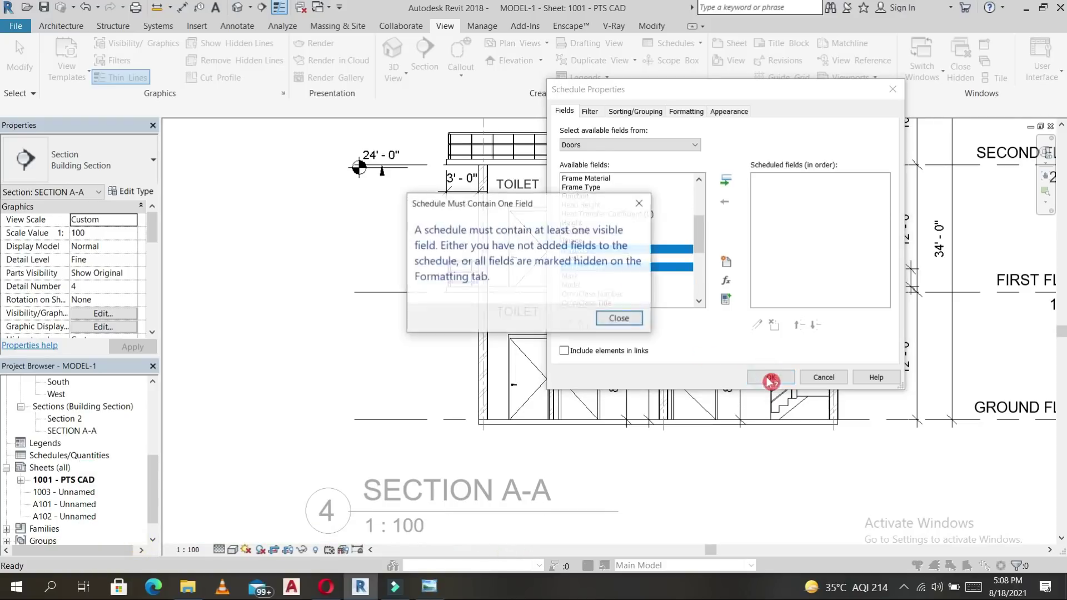
pyautogui.click(624, 319)
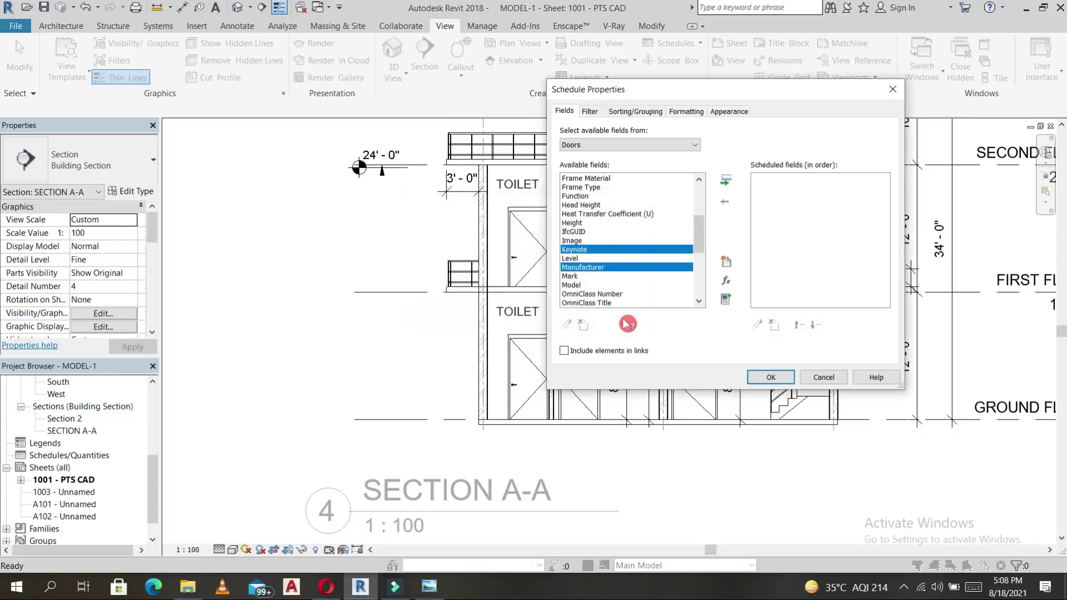
pyautogui.click(725, 180)
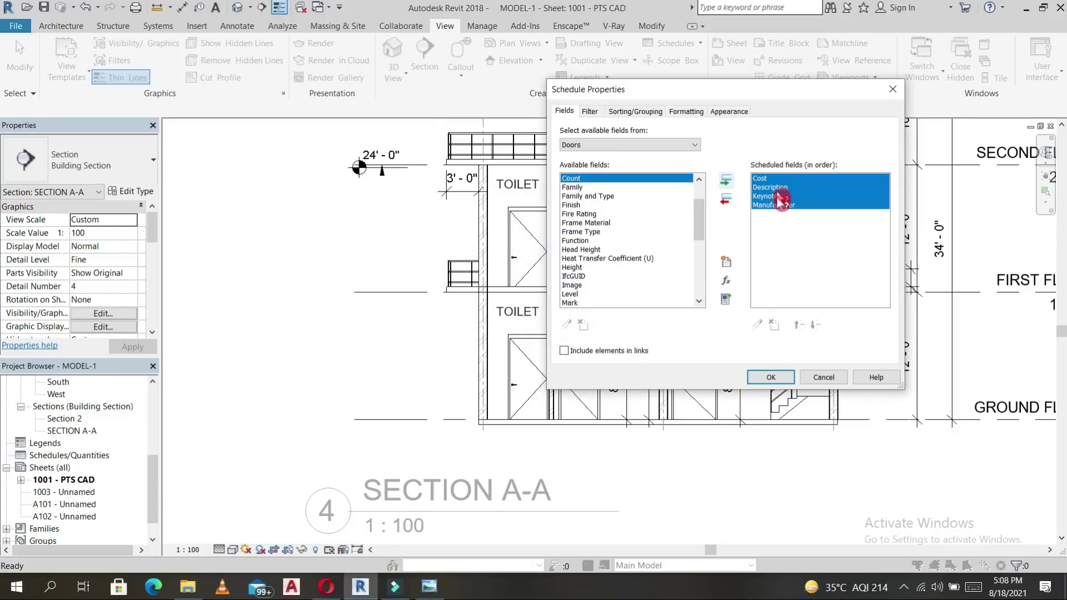
pyautogui.click(771, 377)
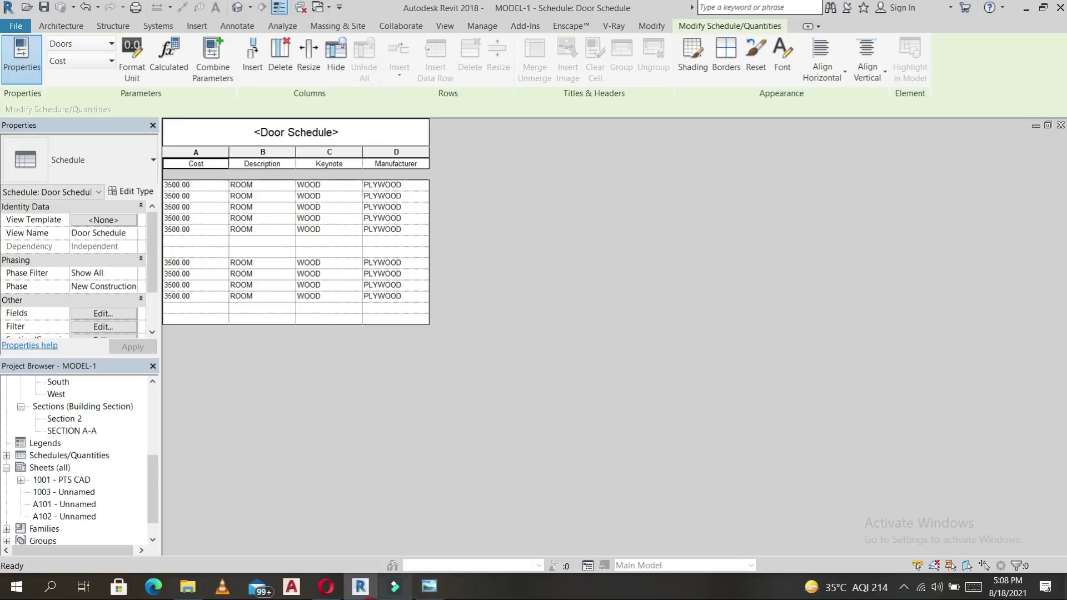
pyautogui.doubleClick(78, 480)
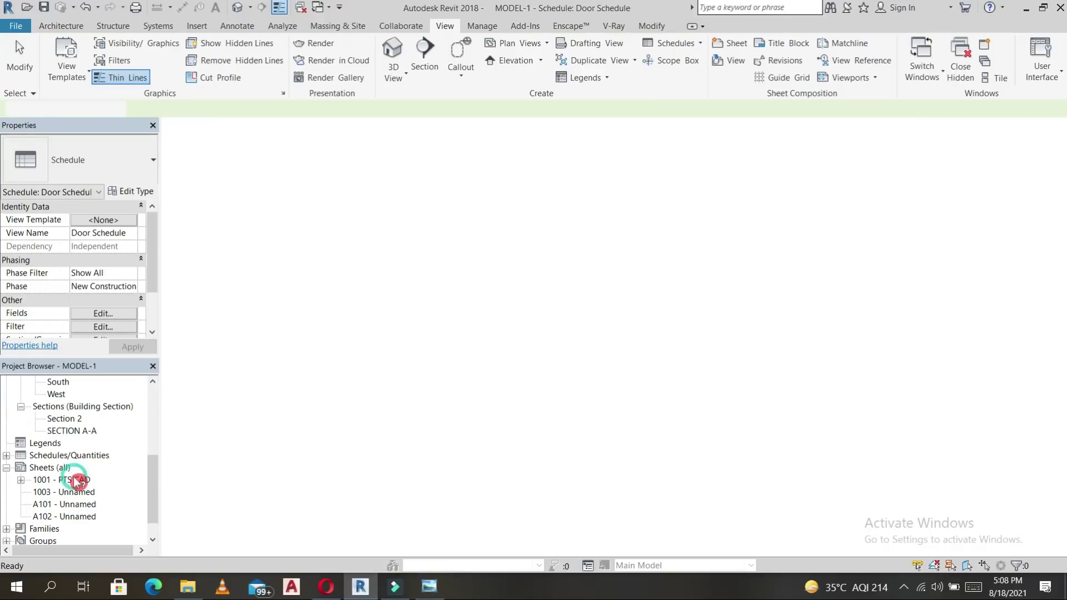
# Drag the Door Schedule from the Project Browser onto the sheet above the title block.
pyautogui.click(7, 456)
pyautogui.scroll(-5, 306, 426)
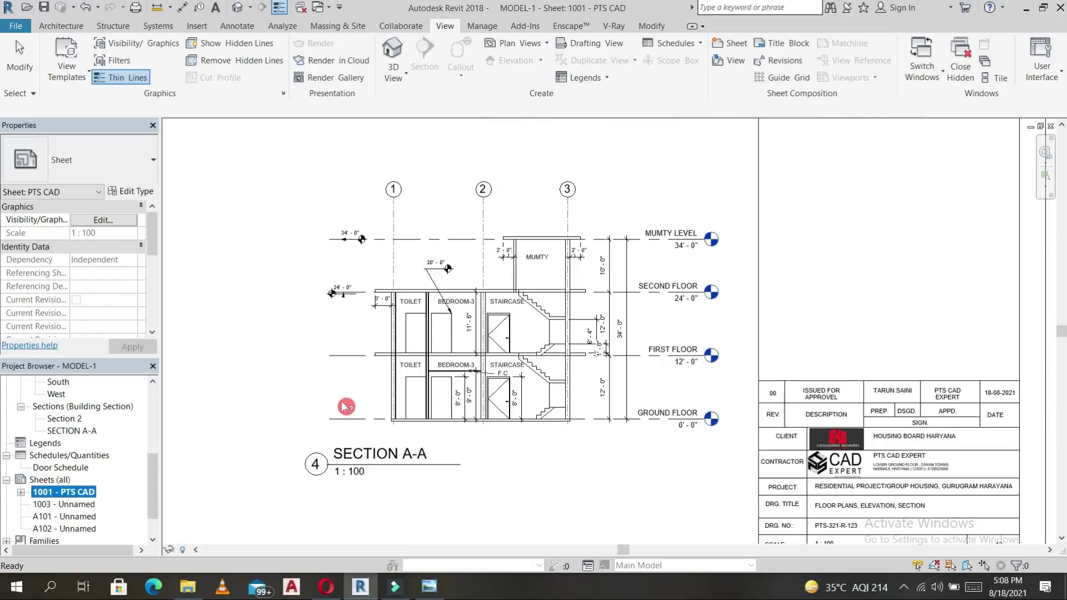
pyautogui.click(57, 468)
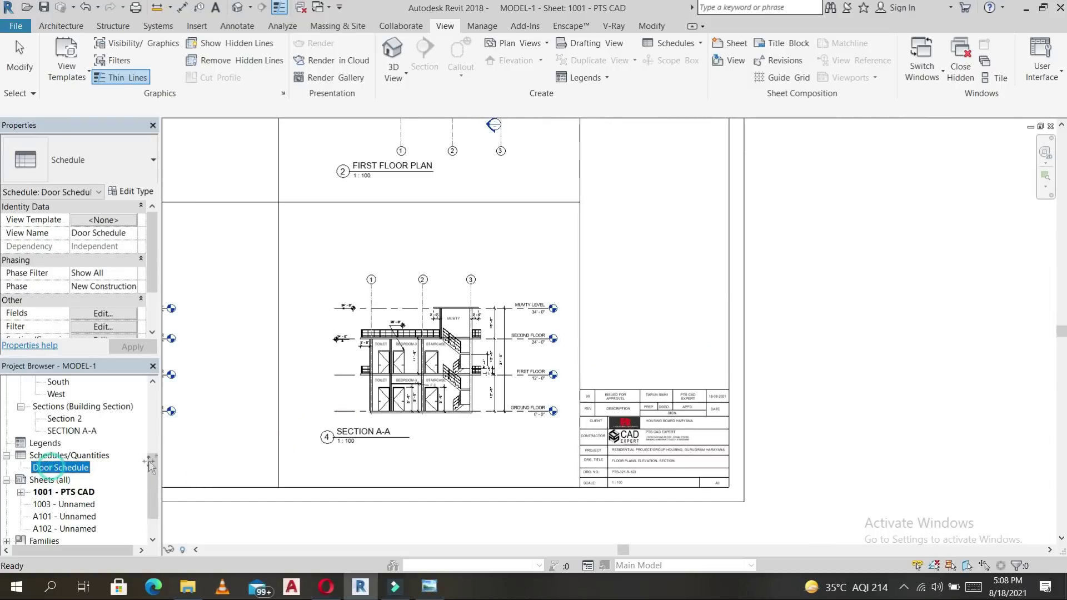
pyautogui.moveTo(638, 234); pyautogui.dragTo(636, 232)
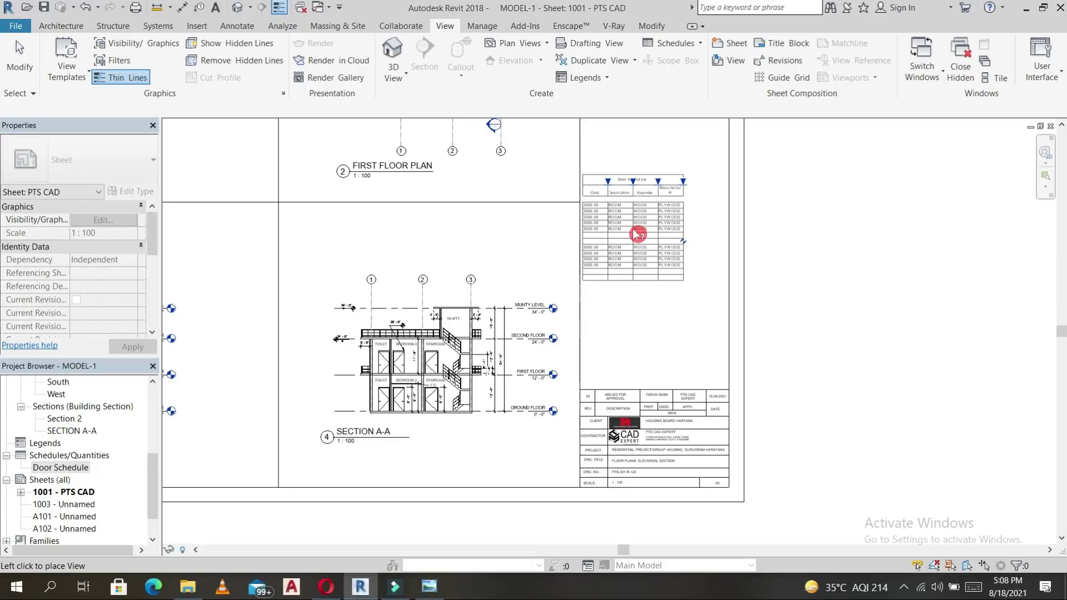
pyautogui.scroll(-2, 651, 222)
pyautogui.click(654, 217)
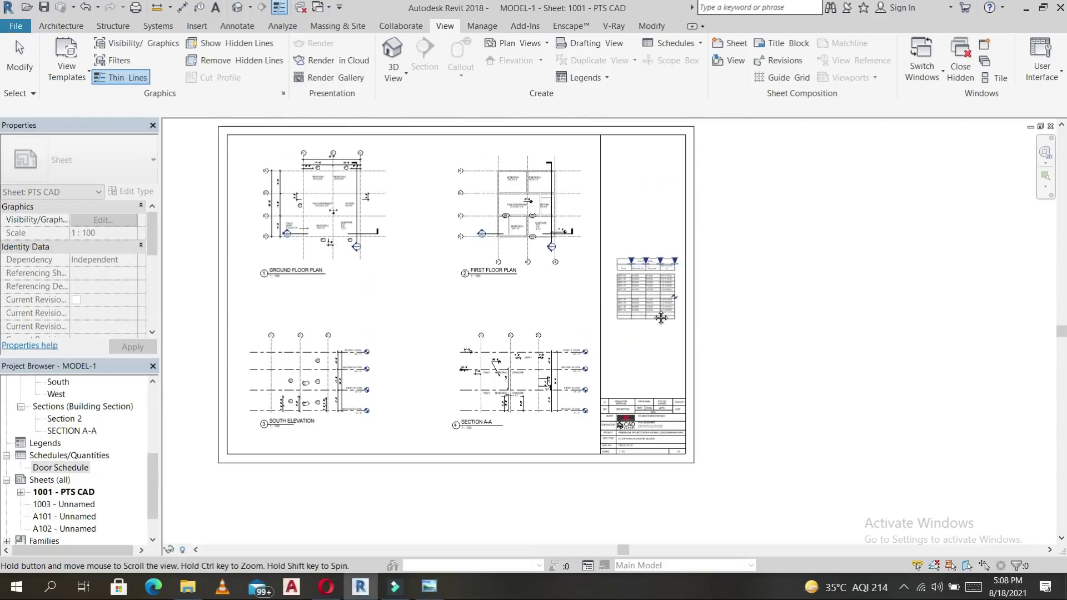
# Zoom and pan across the sheet to review the South Elevation, Section A-A and schedule layout.
pyautogui.scroll(3, 667, 290)
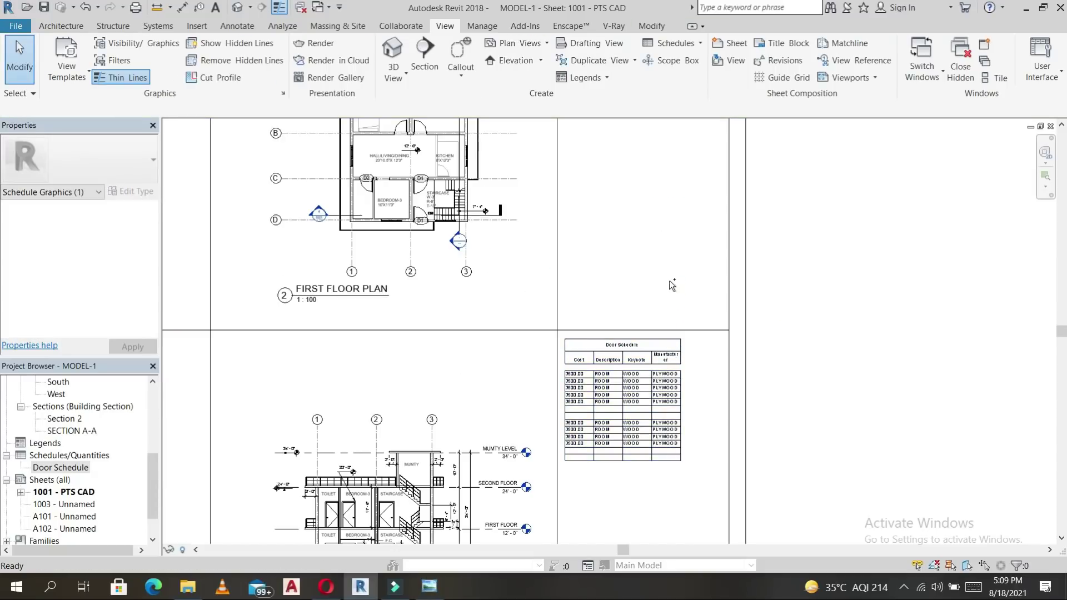
pyautogui.scroll(-6, 669, 280)
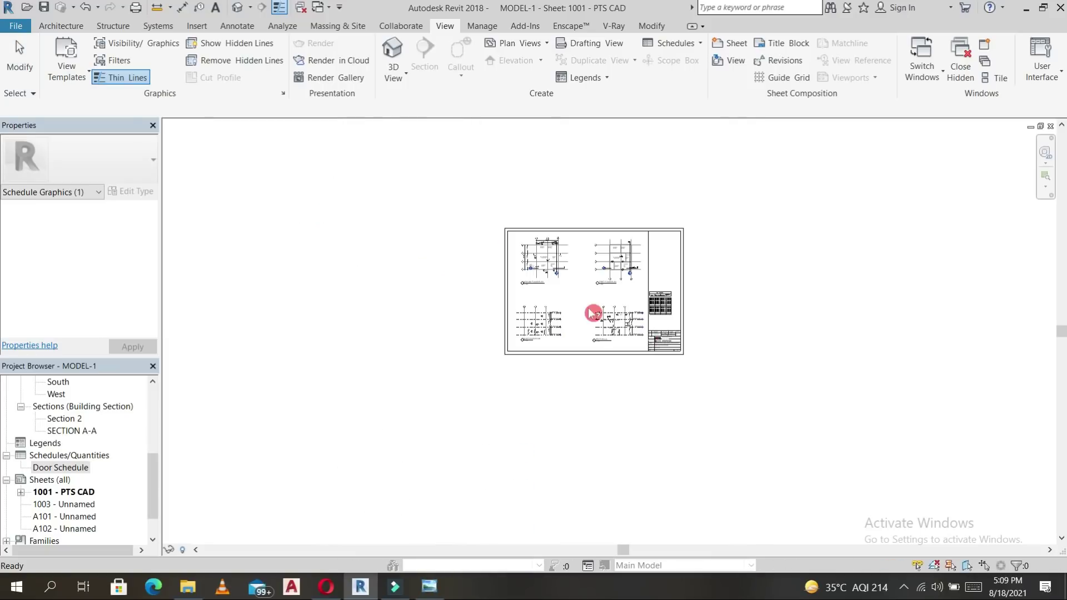
pyautogui.scroll(5, 562, 255)
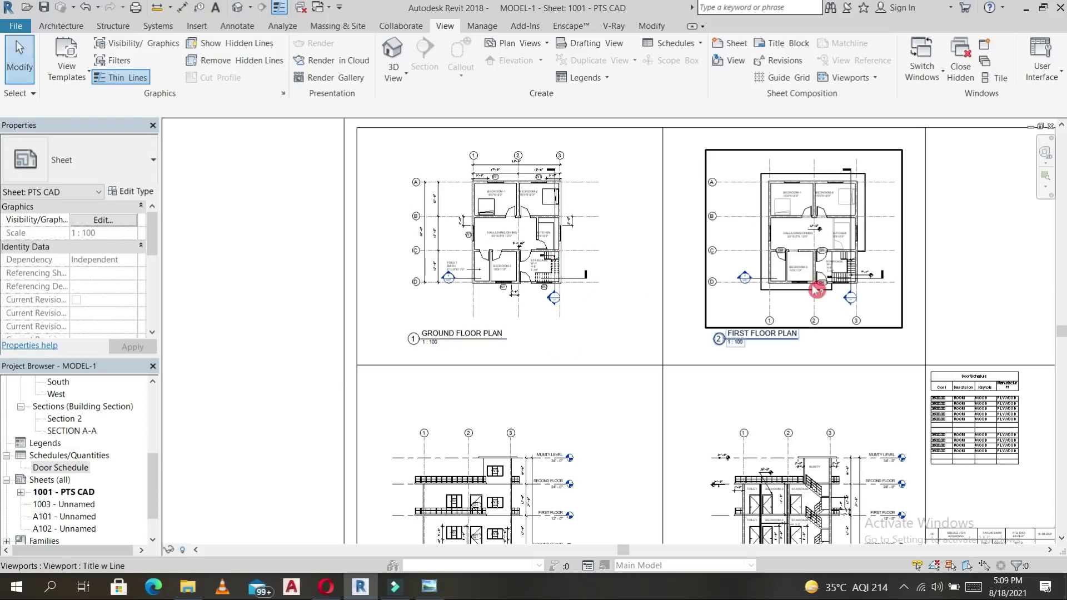
pyautogui.scroll(-2, 508, 470)
pyautogui.moveTo(512, 490); pyautogui.dragTo(518, 456, button='middle')
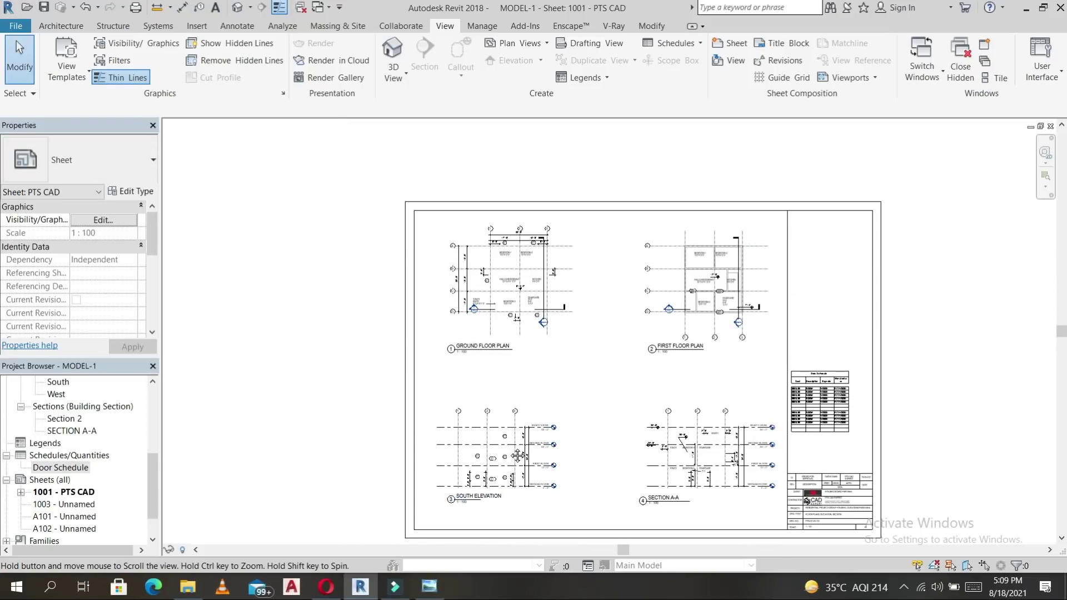
pyautogui.scroll(5, 486, 405)
pyautogui.moveTo(603, 360); pyautogui.dragTo(354, 542, button='middle')
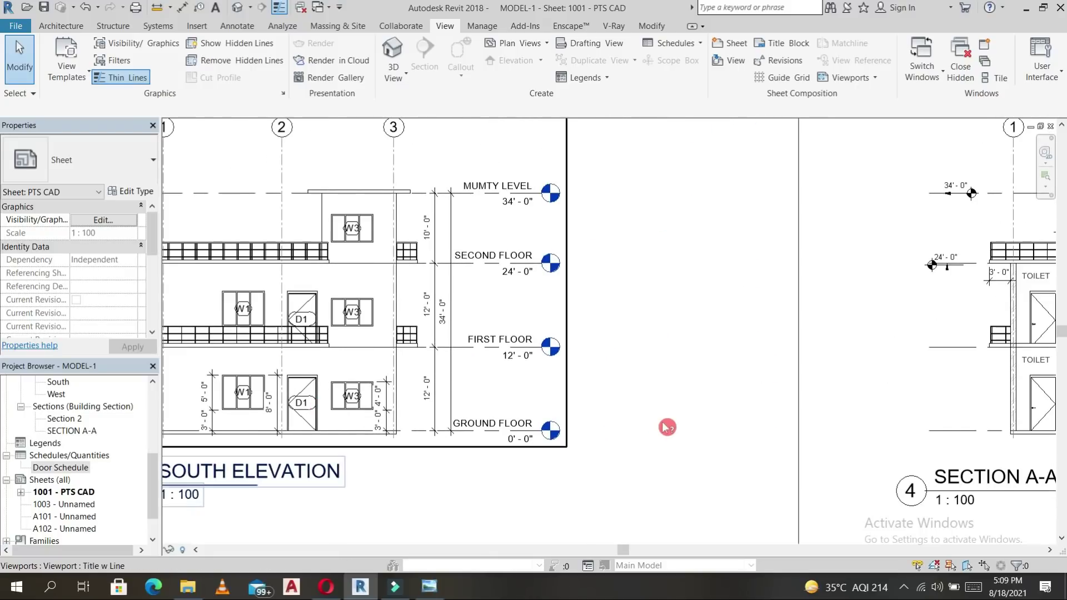
pyautogui.scroll(-4, 622, 355)
pyautogui.moveTo(639, 356); pyautogui.dragTo(542, 340, button='middle')
pyautogui.scroll(5, 864, 395)
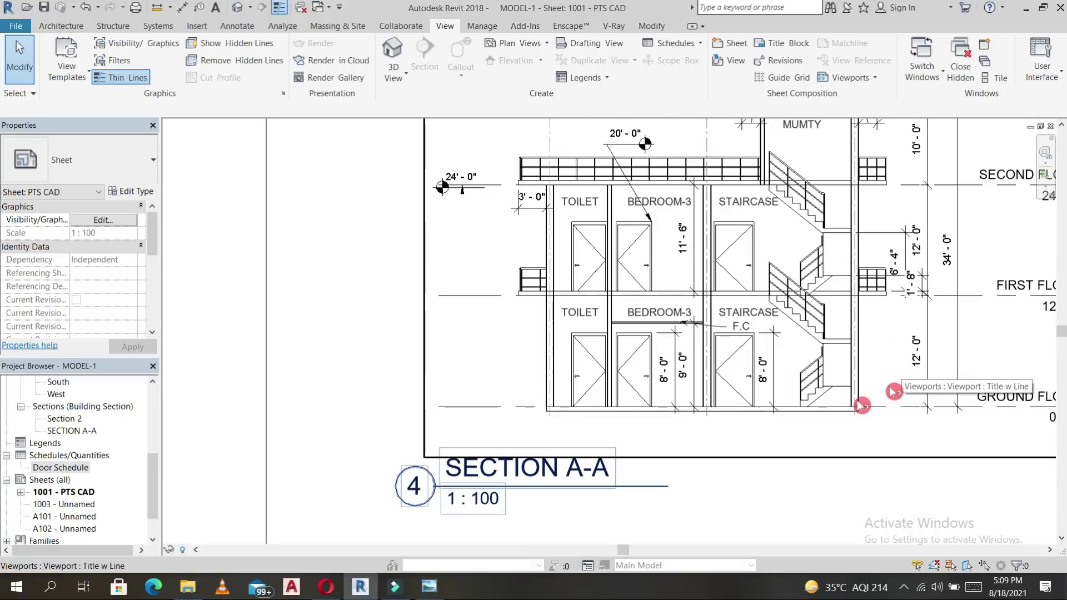
pyautogui.scroll(-3, 660, 329)
pyautogui.scroll(-3, 663, 326)
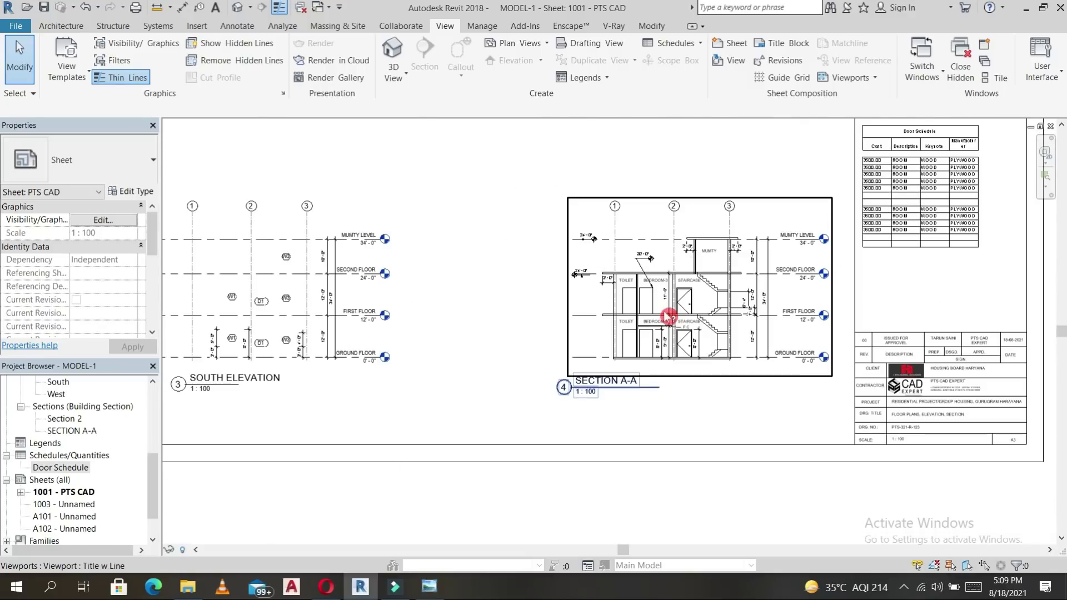